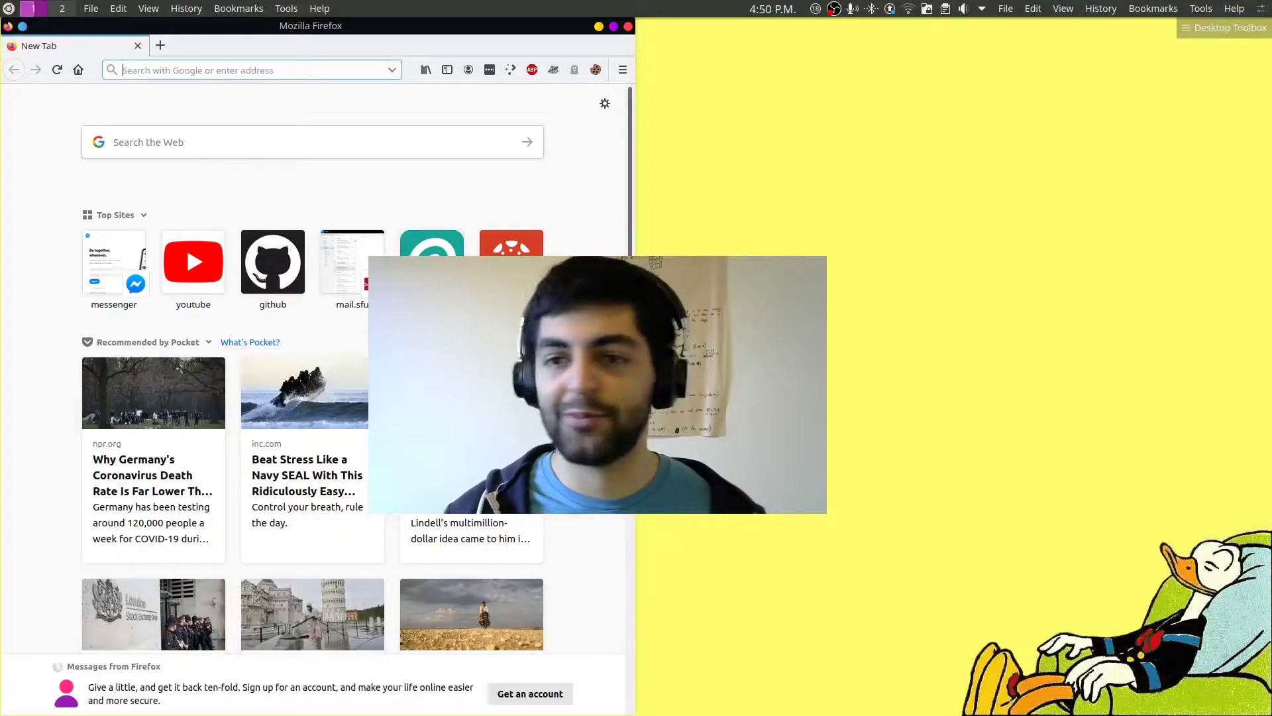
Step: Maximize the browser window, search the web for "kdenlive download" and open the official Kdenlive download page
key(super+Page_Up)
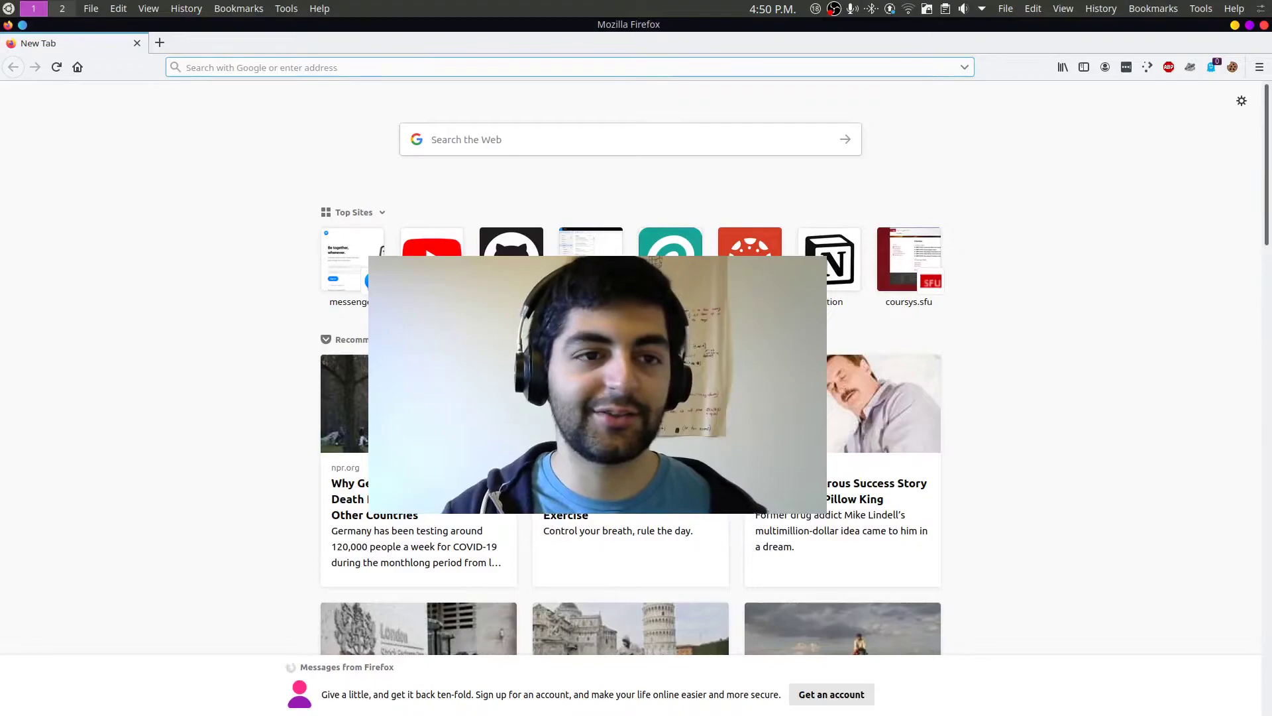
text(kdenlive download)
key(Return)
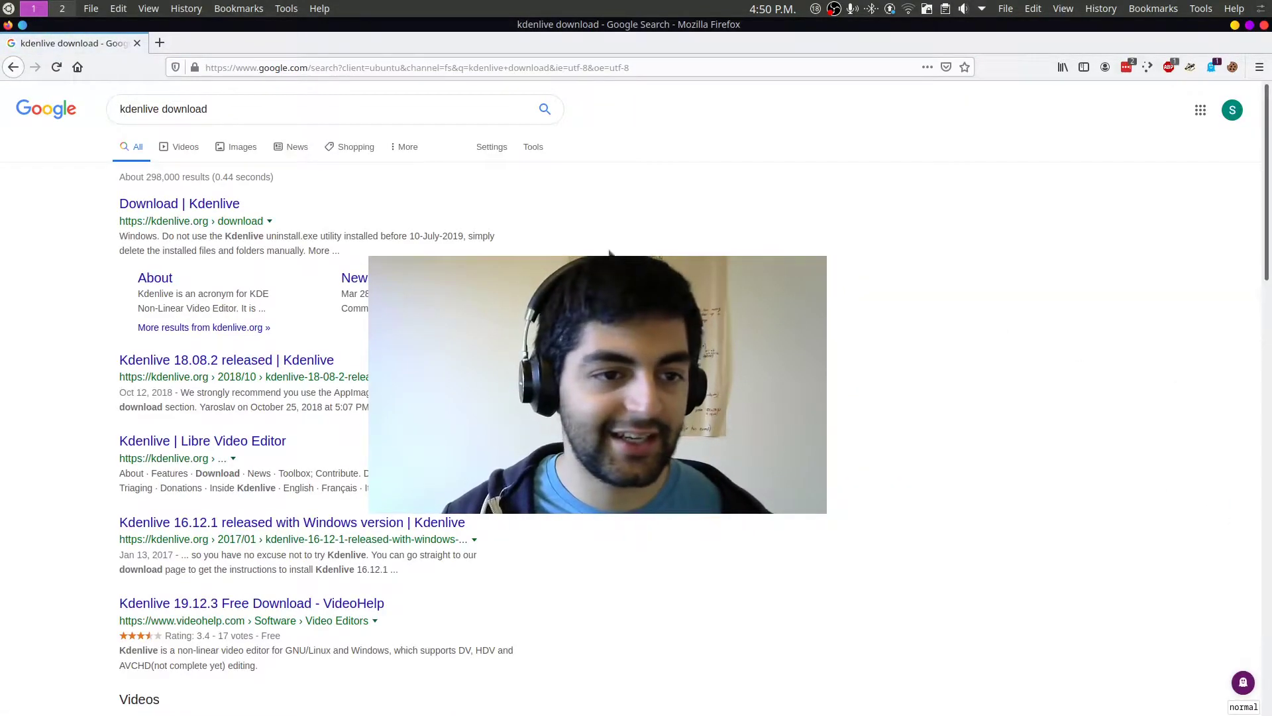
click(215, 213)
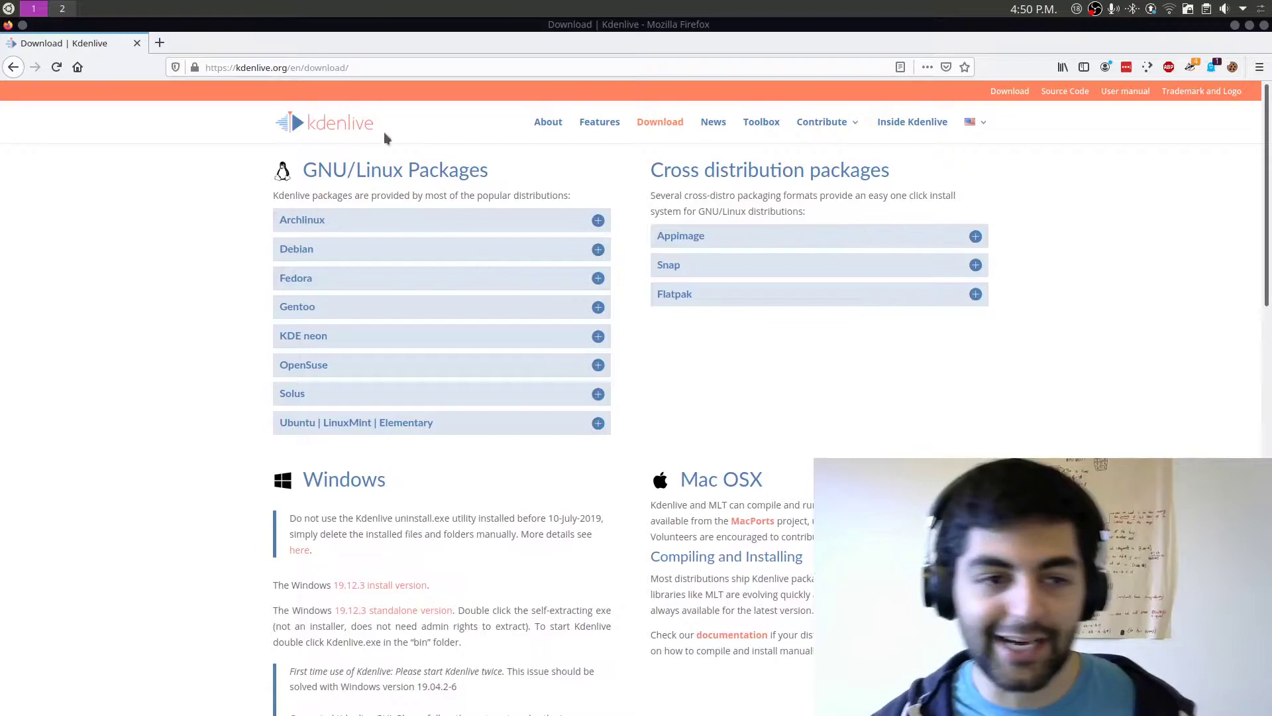
Step: Review the Windows and Mac OSX sections of the Kdenlive download page
scroll(701, 312, down, 2)
scroll(753, 433, down, 2)
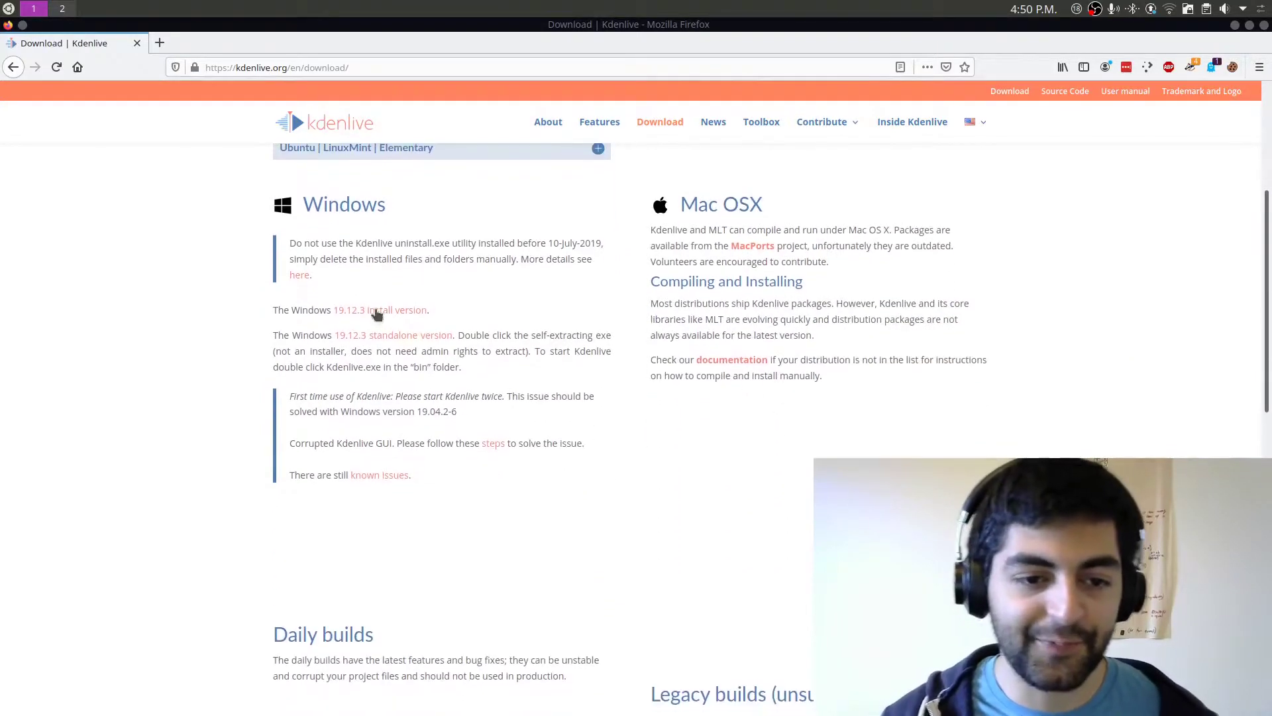
drag(304, 202, 553, 318)
click(558, 306)
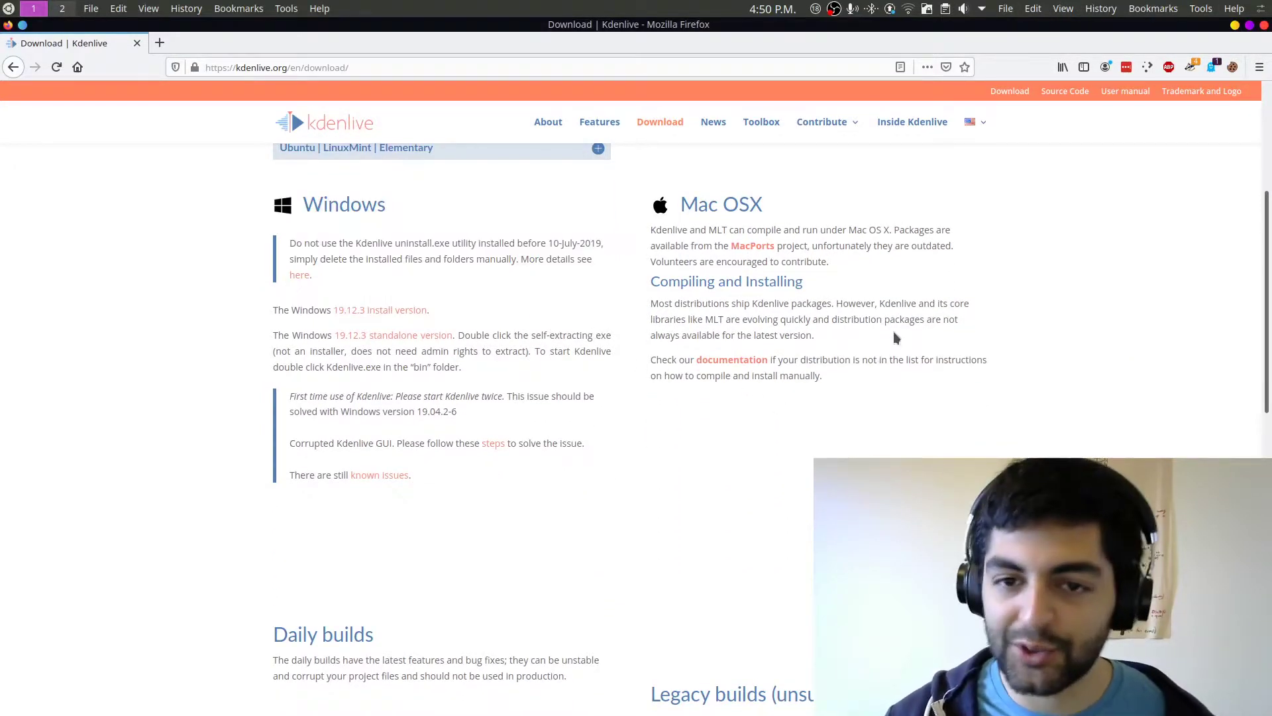
drag(887, 342, 1111, 230)
click(1111, 231)
scroll(977, 277, up, 4)
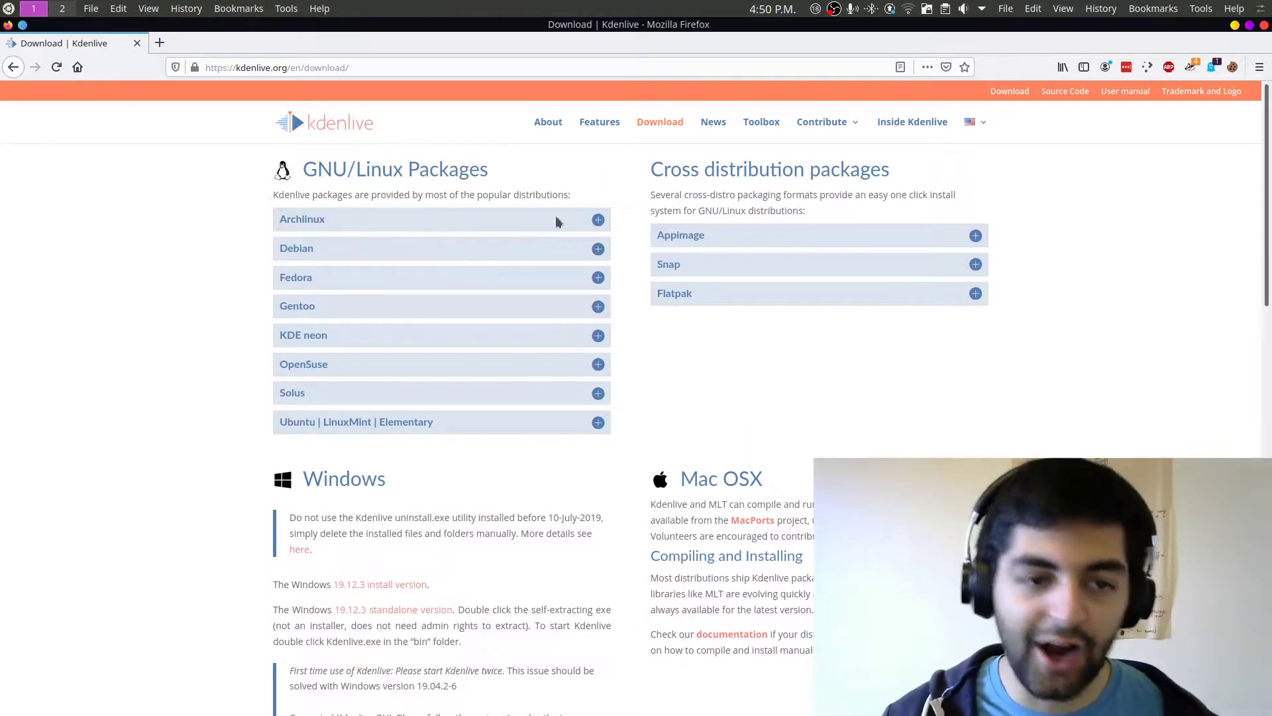
Step: Expand the Debian and Archlinux package instructions to read their install commands, and close the download page
double_click(506, 247)
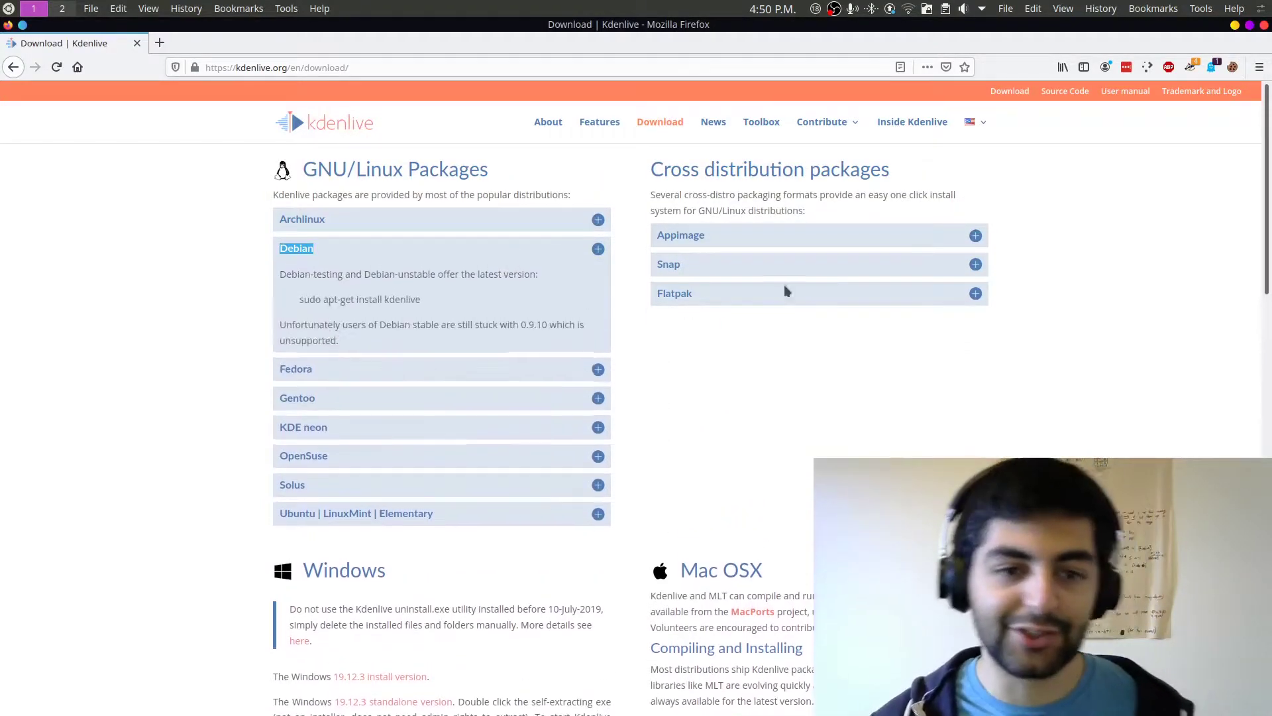
drag(323, 301, 298, 300)
click(439, 217)
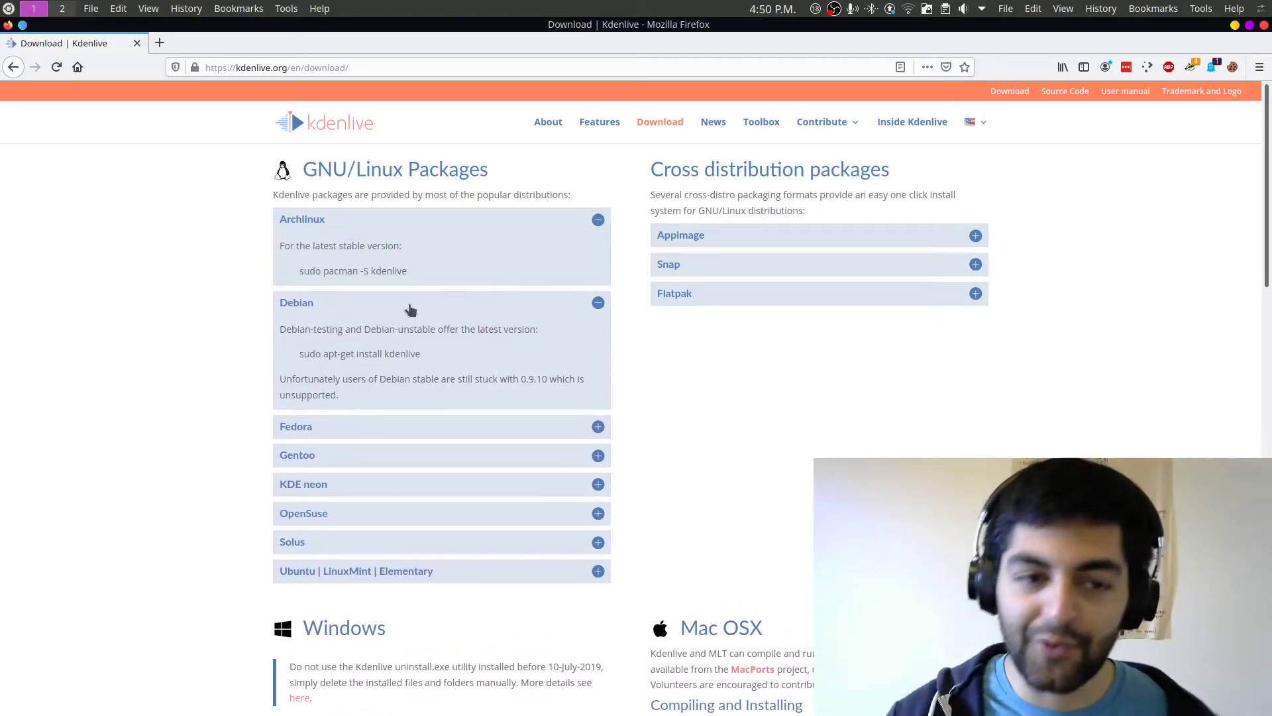
drag(271, 161, 491, 264)
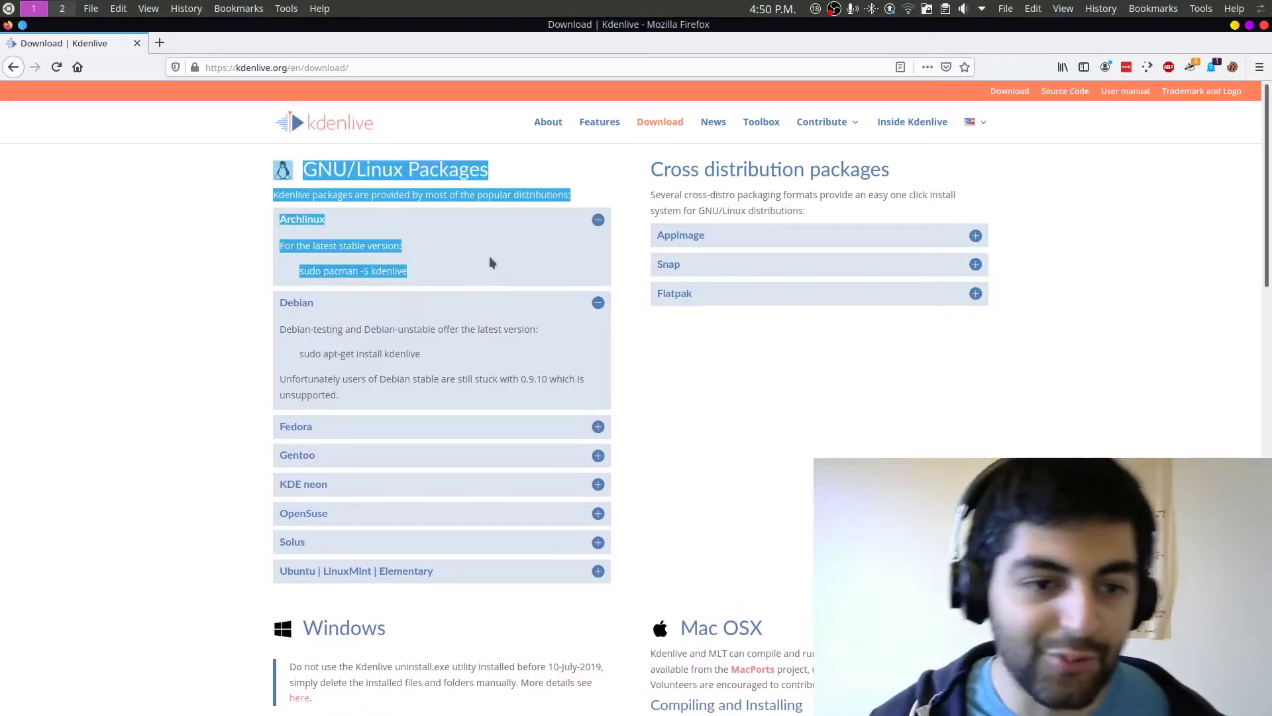
click(325, 371)
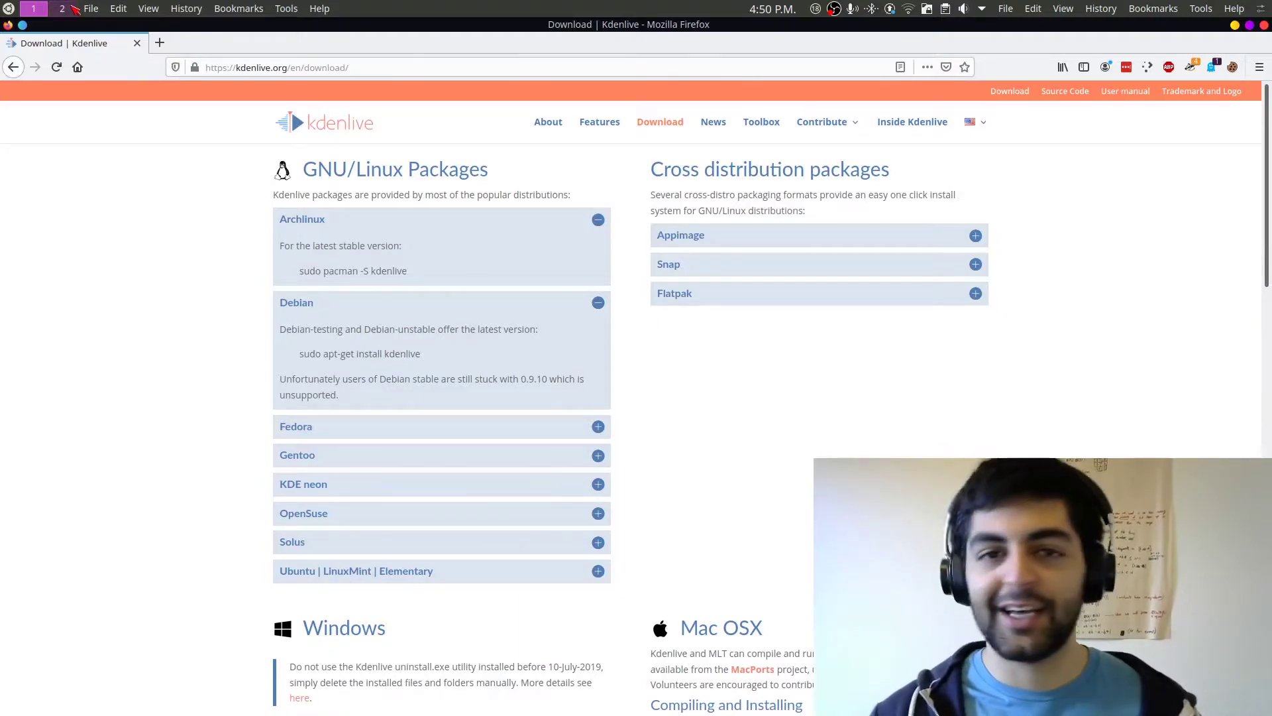
click(136, 42)
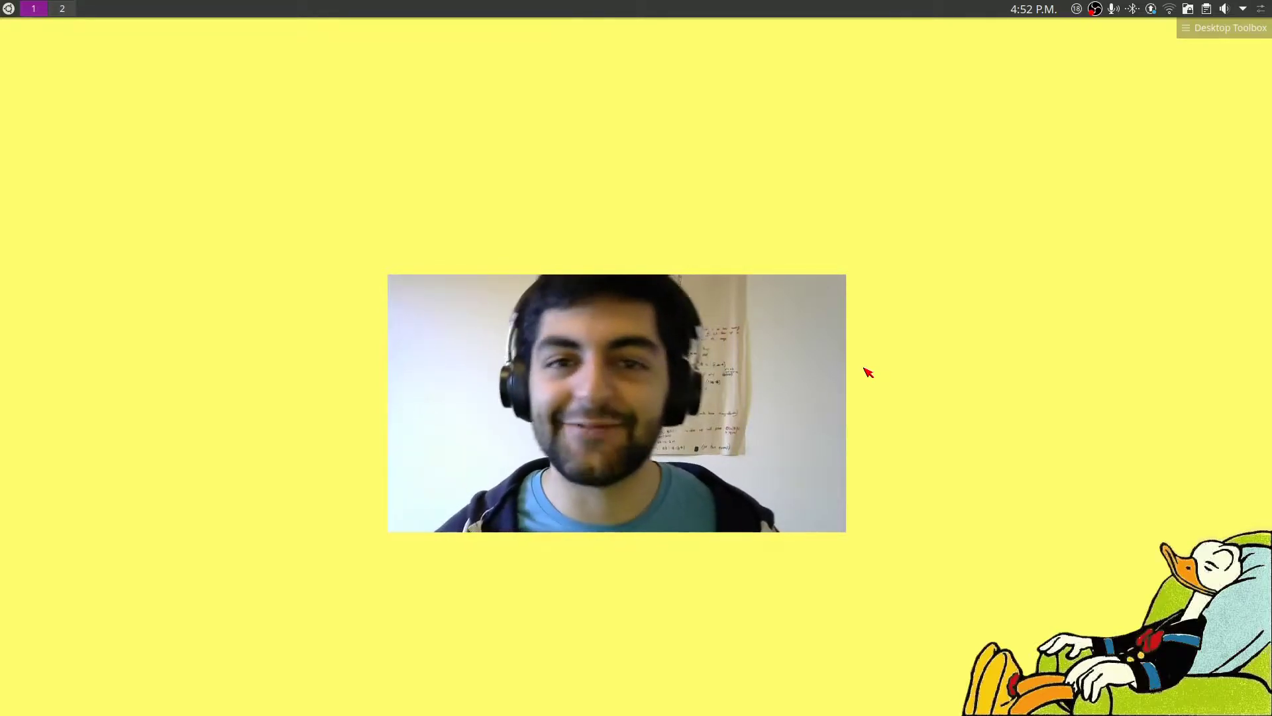
Step: Launch Kdenlive by searching the desktop for "kden", and maximize its window
key(alt+space)
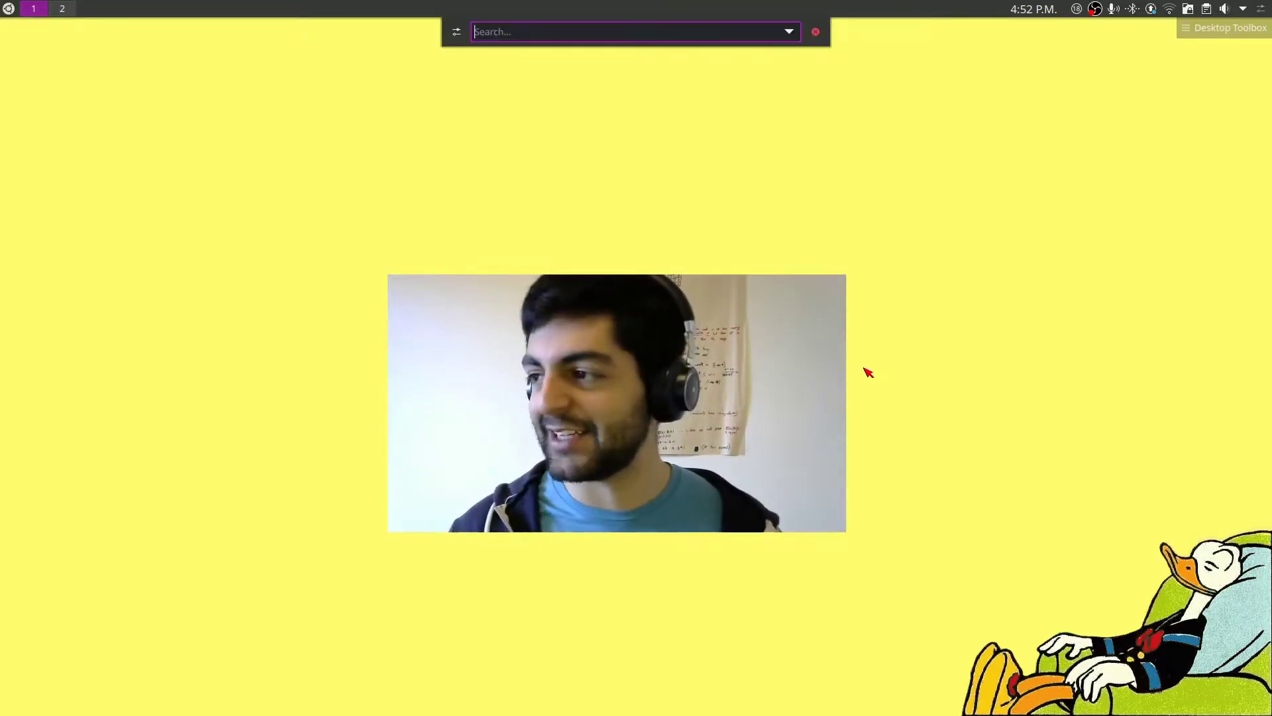
text(kden)
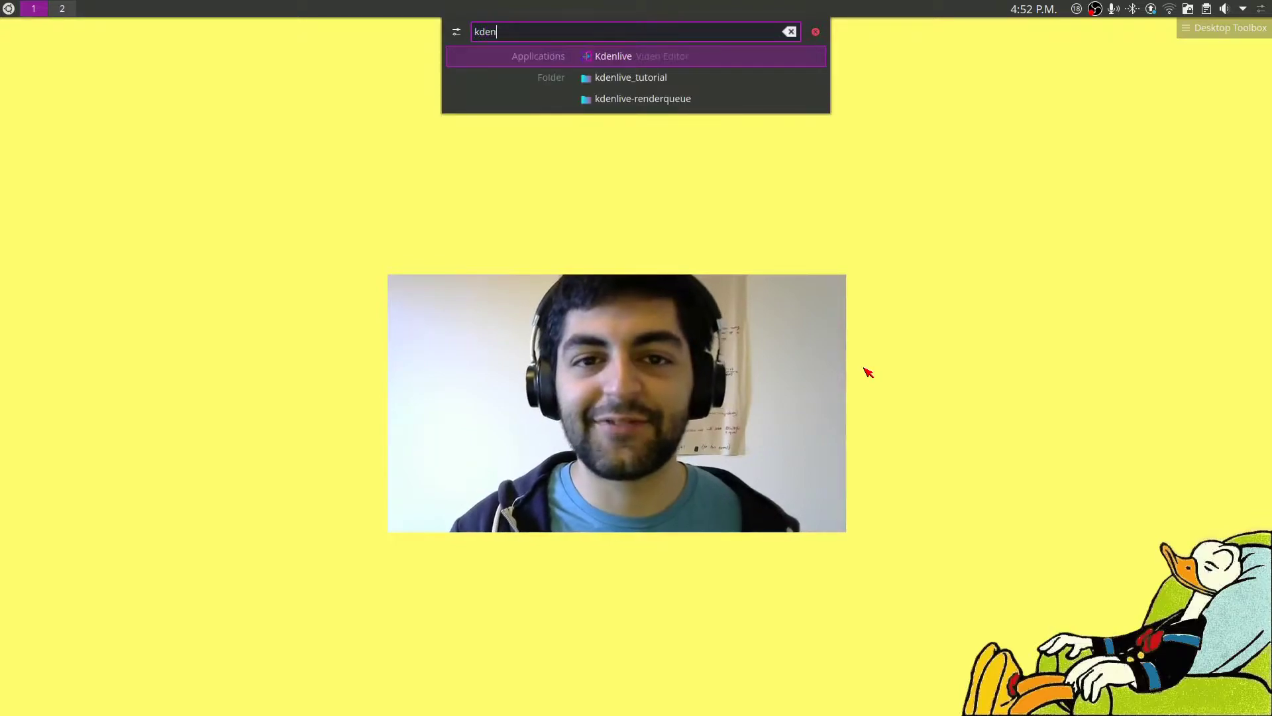
key(Return)
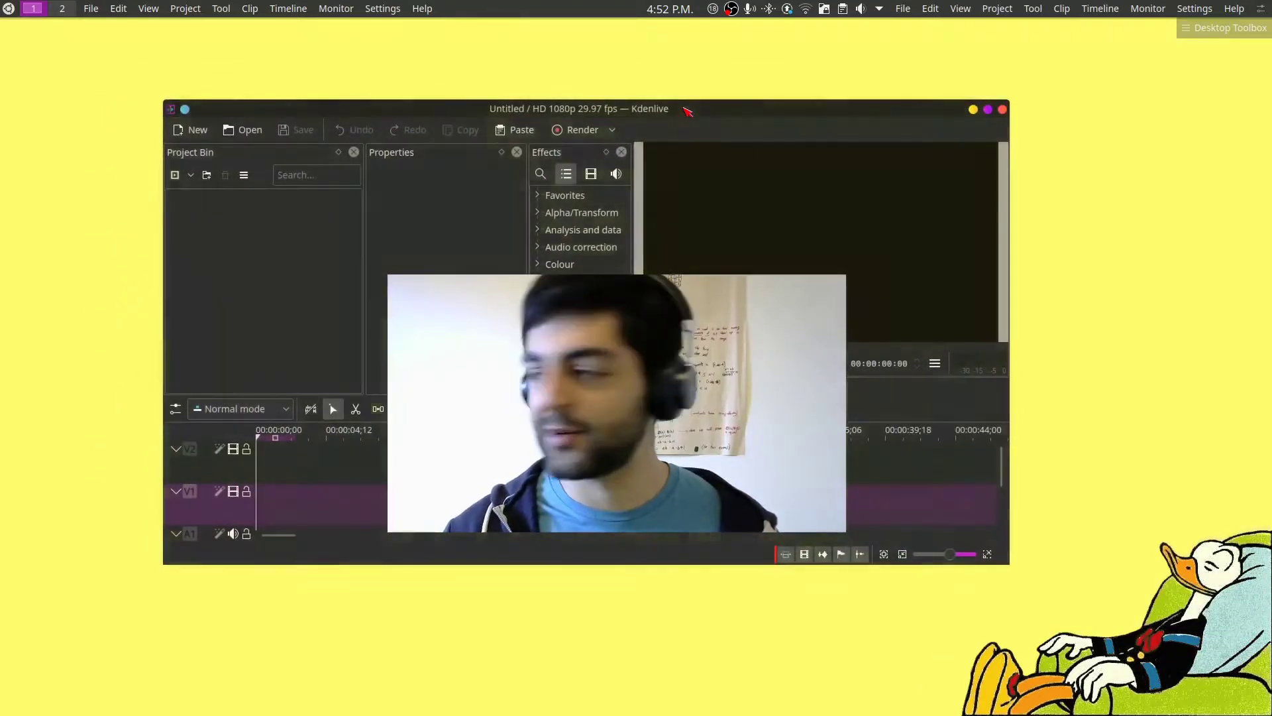
double_click(689, 117)
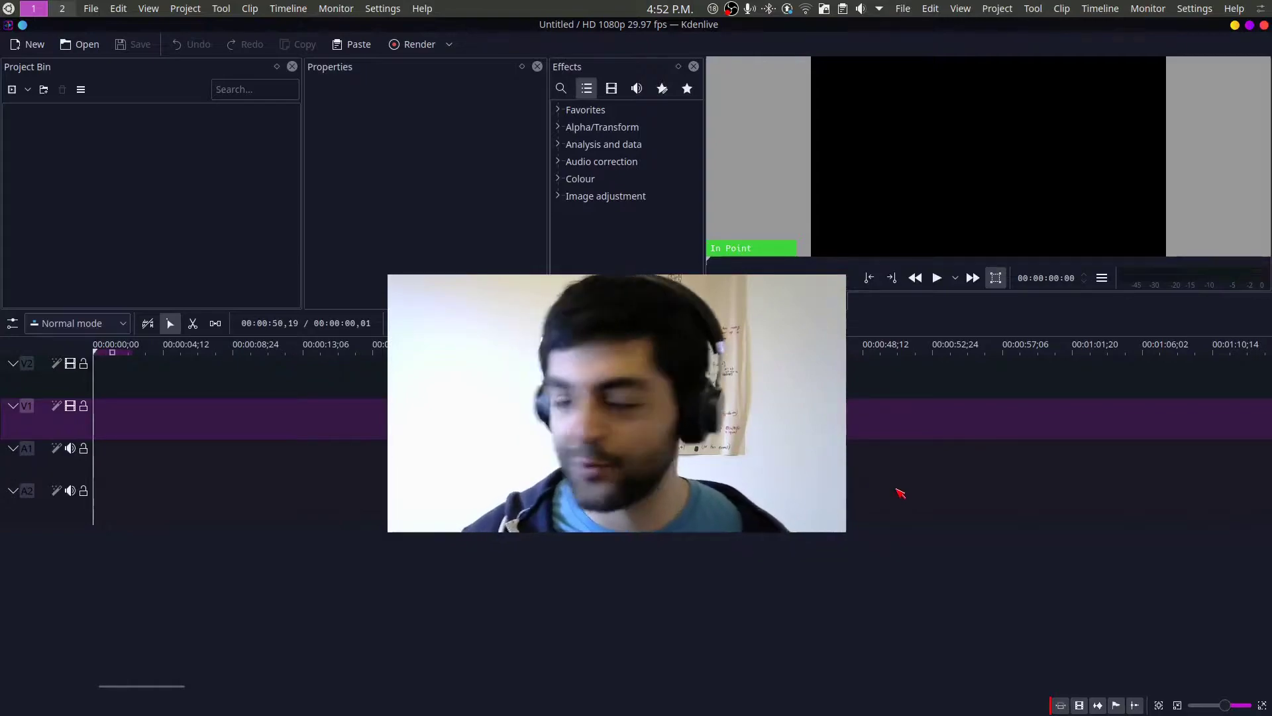
Step: Move the timeline playhead to 00:00:44:13 and zoom the timeline out one level
click(801, 348)
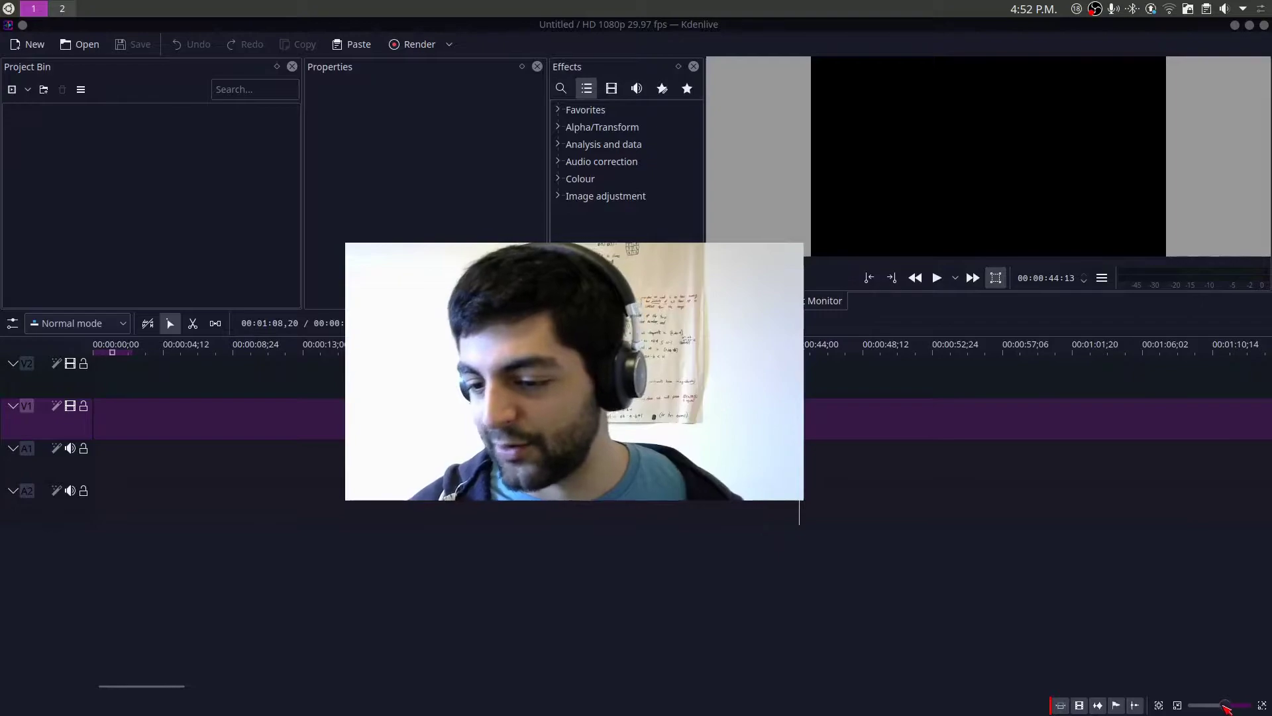
drag(1222, 706, 1221, 707)
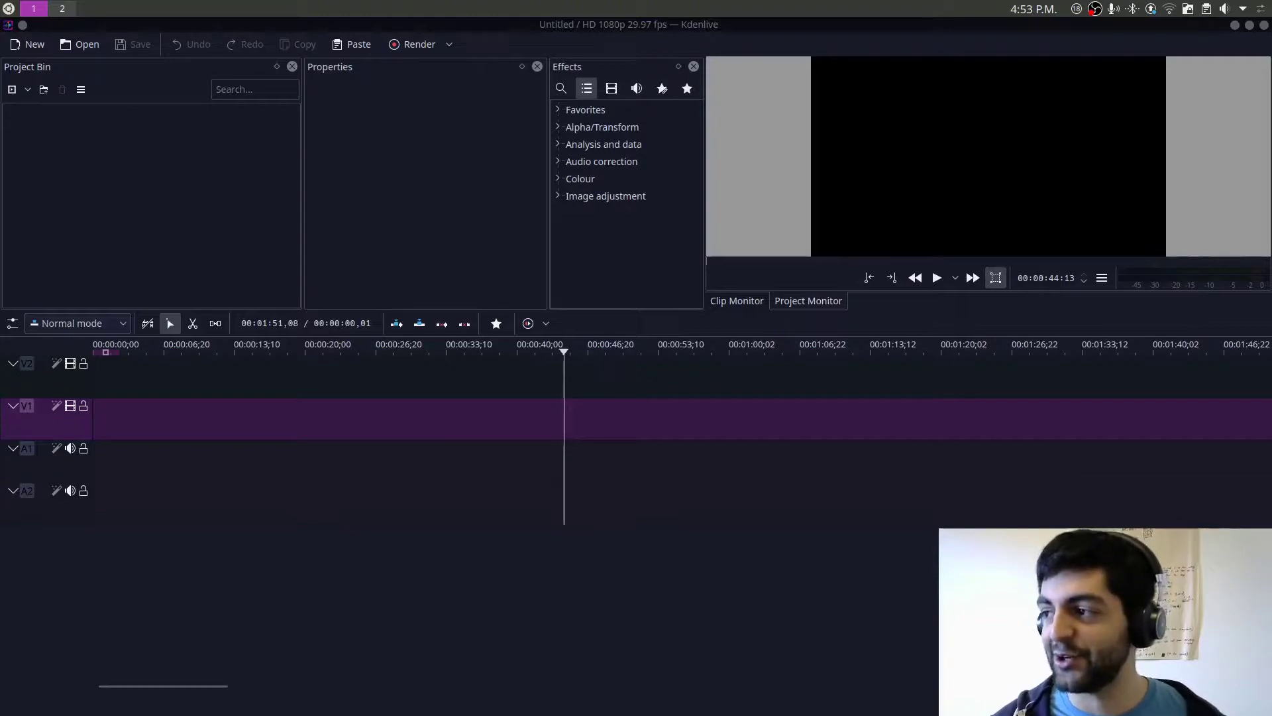
click(621, 164)
click(418, 159)
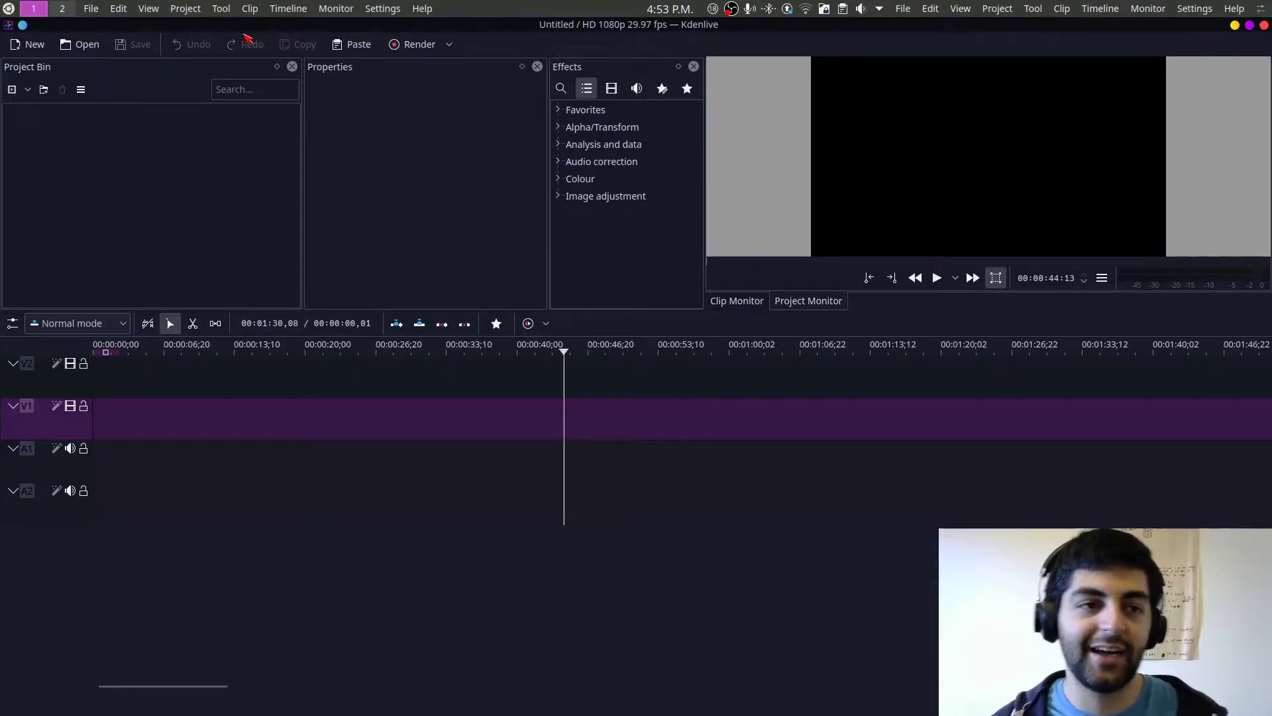
Step: Check the list of interface panels that can be shown or hidden, such as Project Bin, Effects and Properties
click(148, 9)
mouse_move(167, 20)
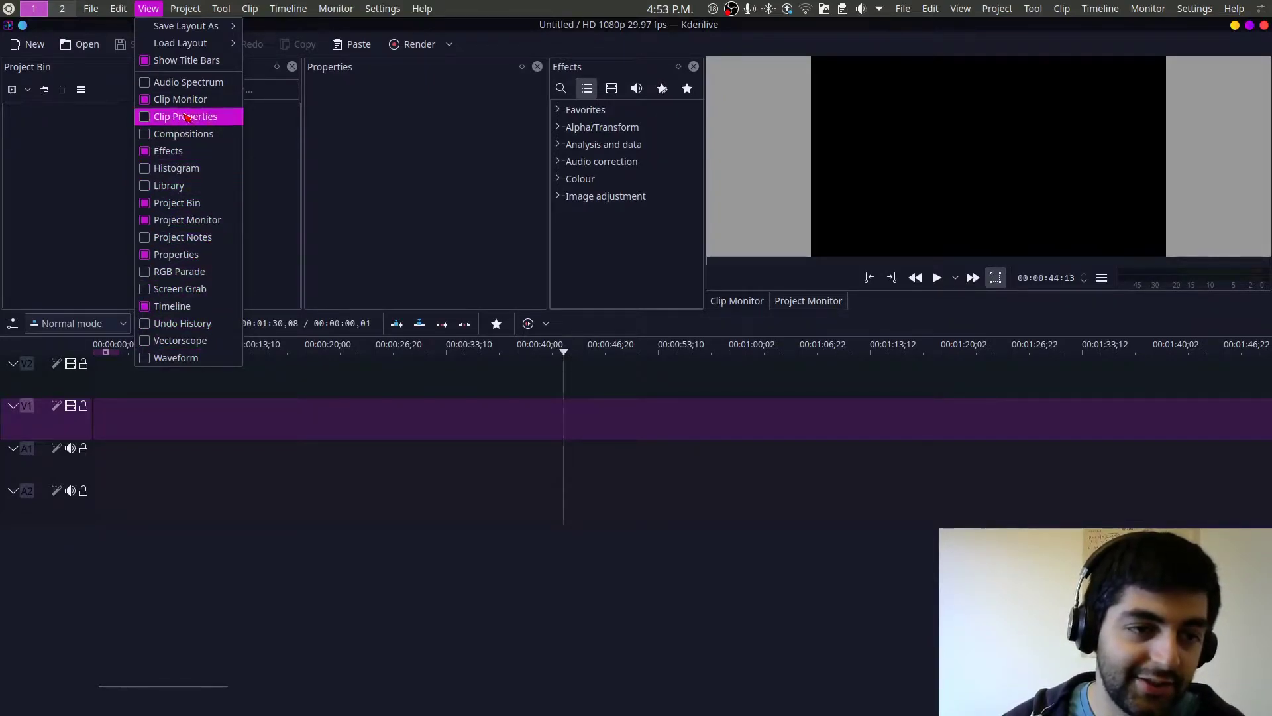
click(359, 200)
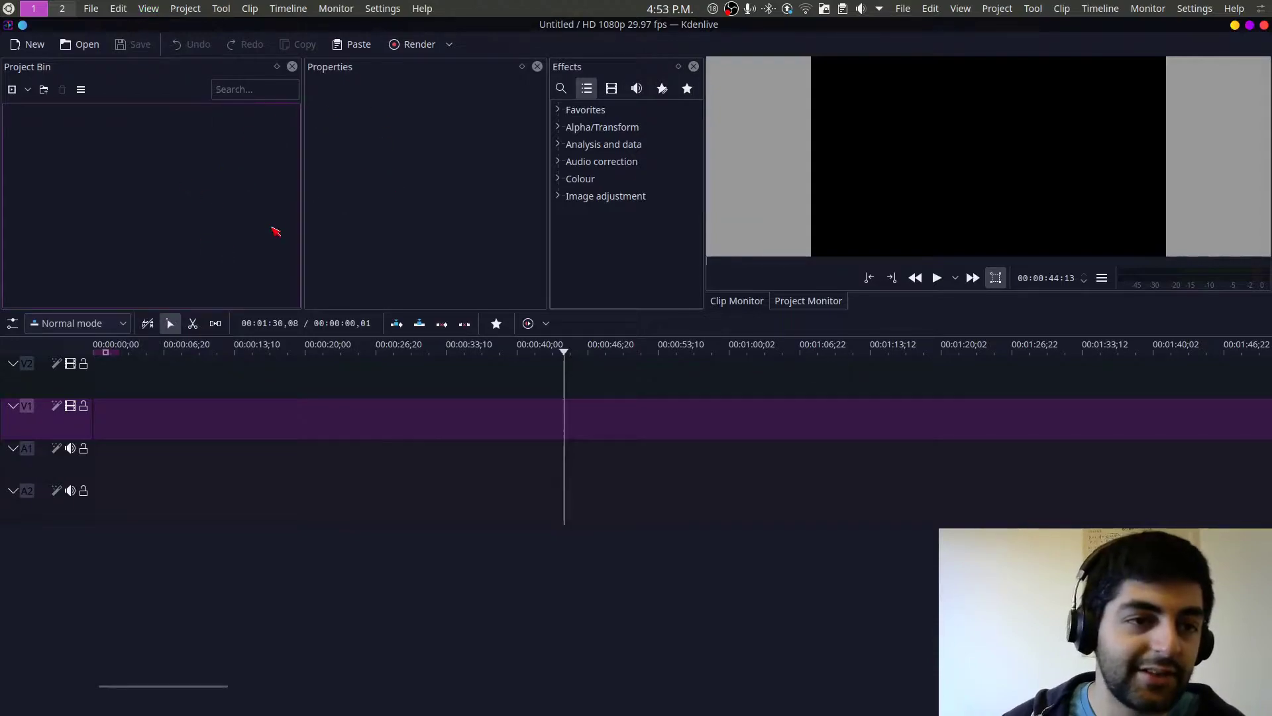
click(246, 186)
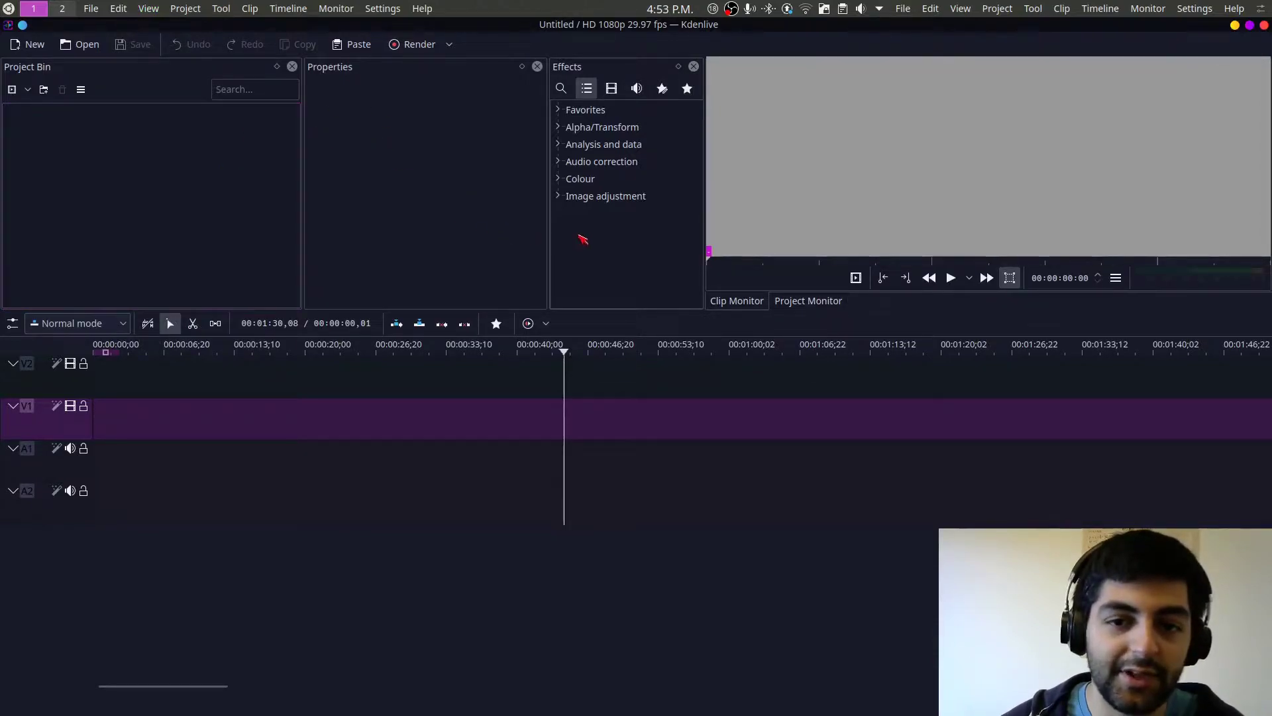
click(149, 9)
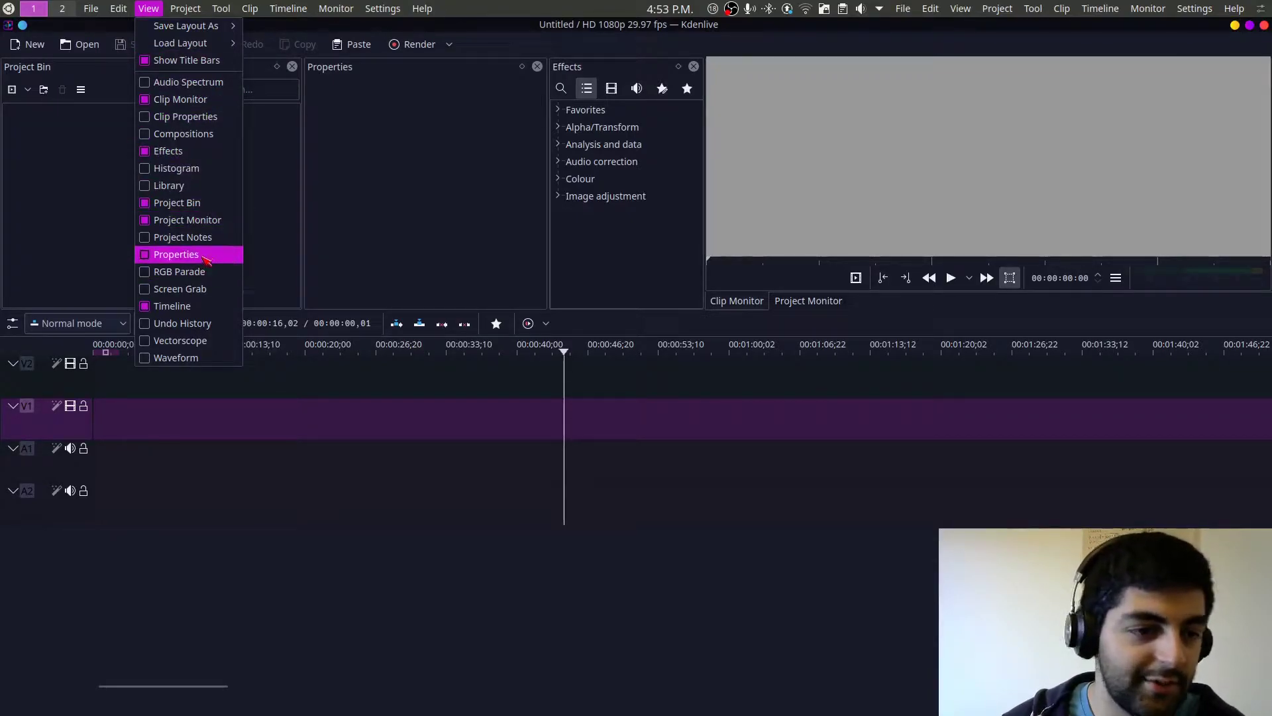
click(286, 222)
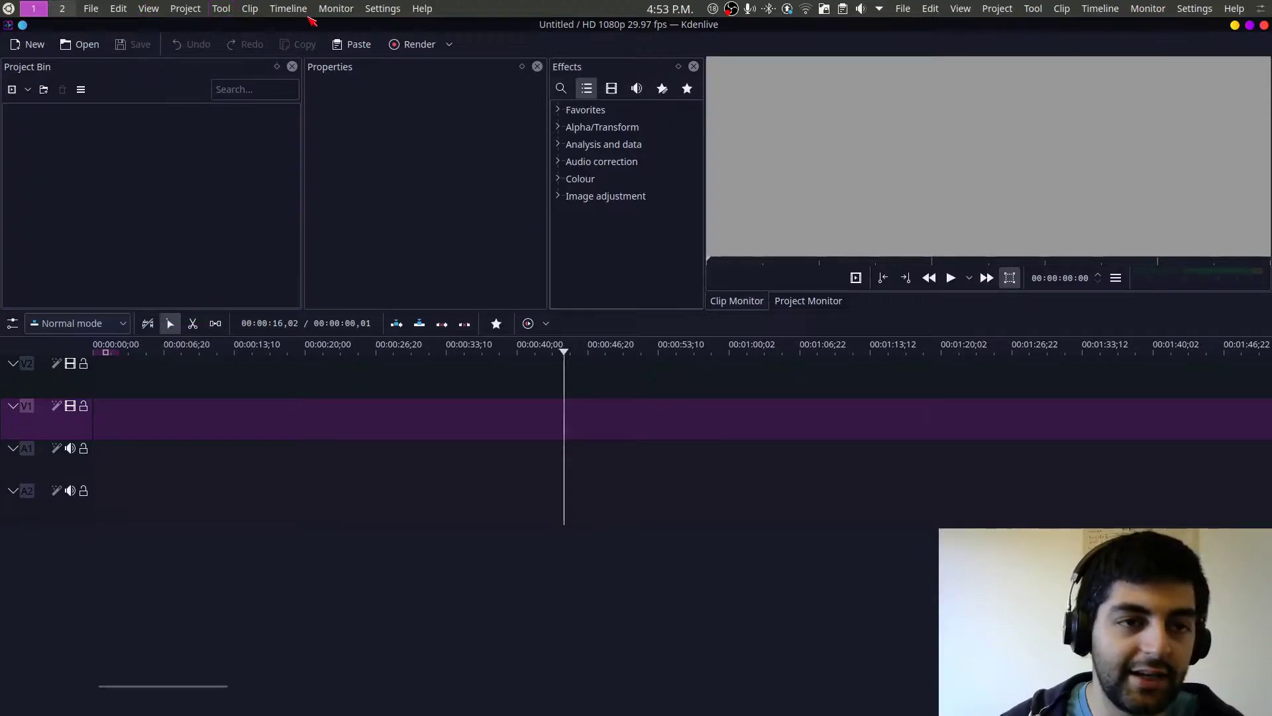
Step: Try the Breeze color theme for the interface and switch back to the Sweet theme
click(388, 9)
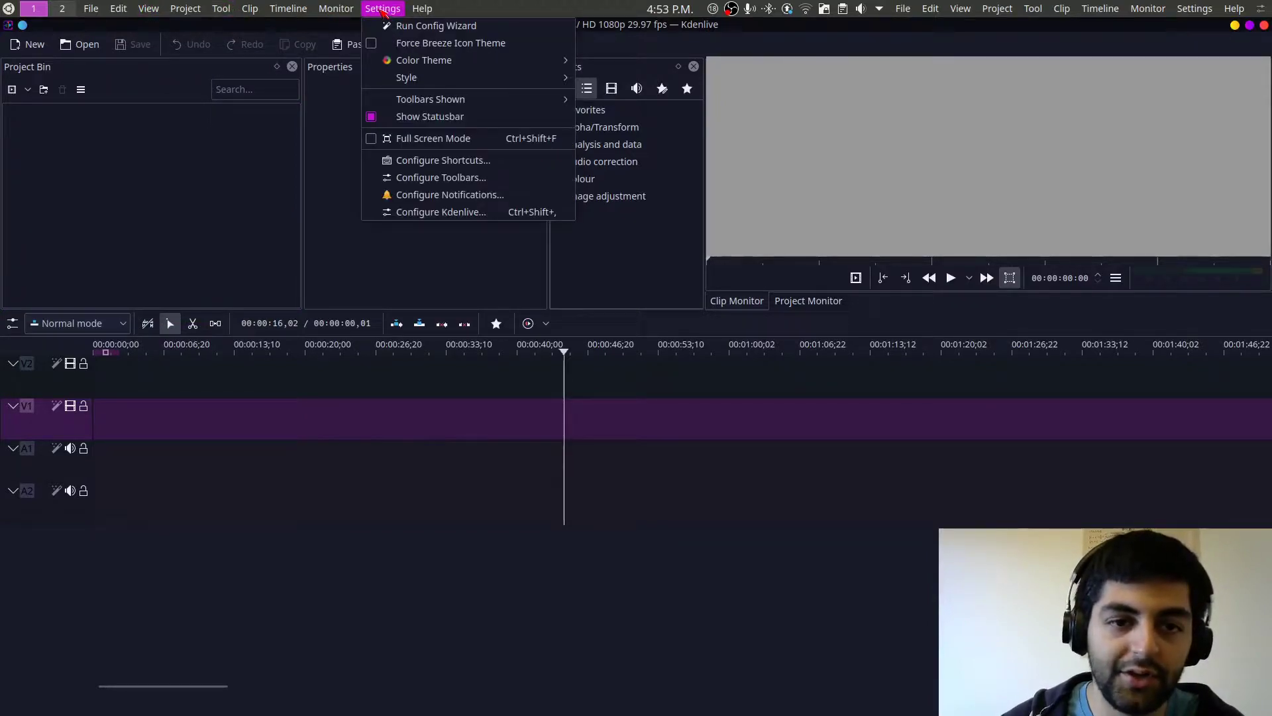
mouse_move(457, 65)
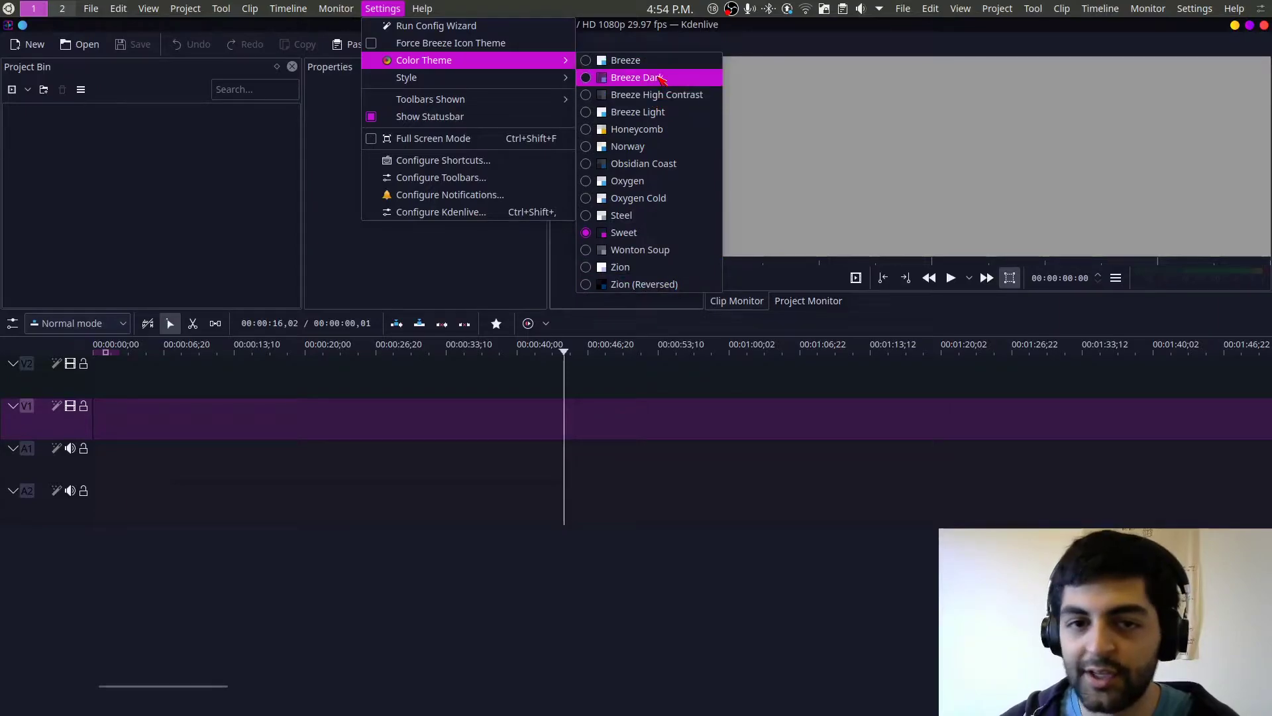
click(636, 61)
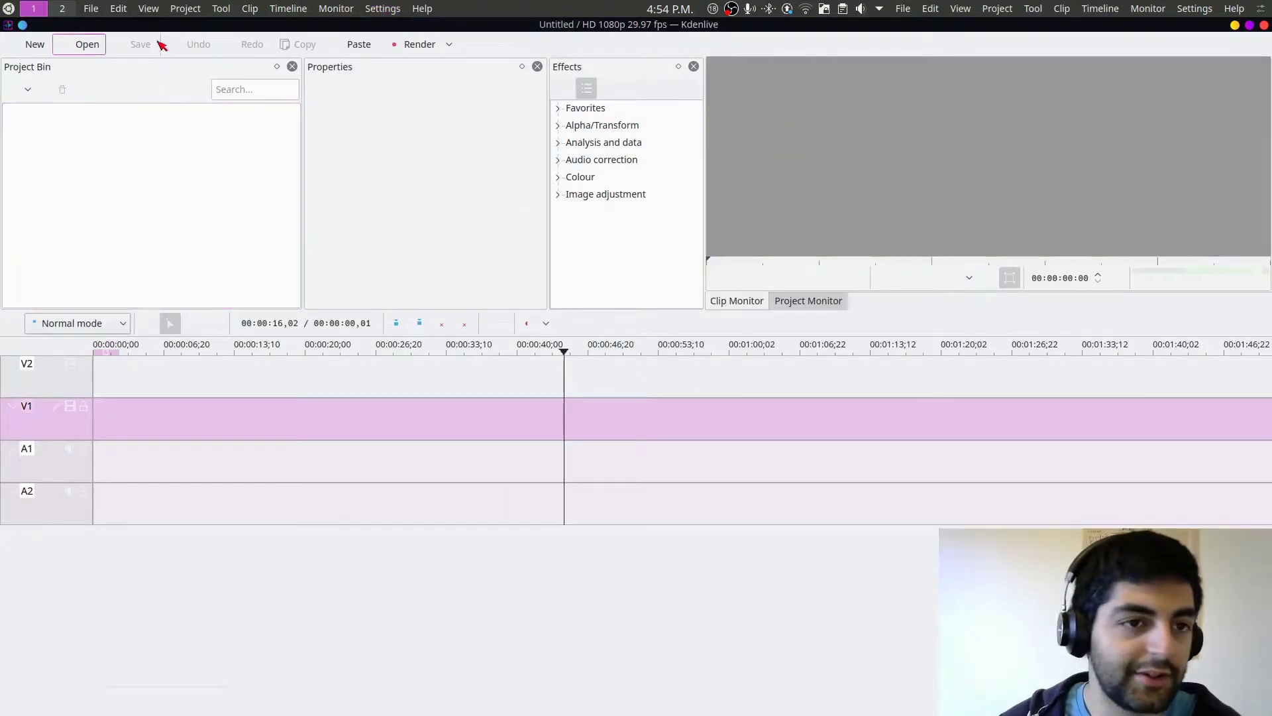
click(390, 10)
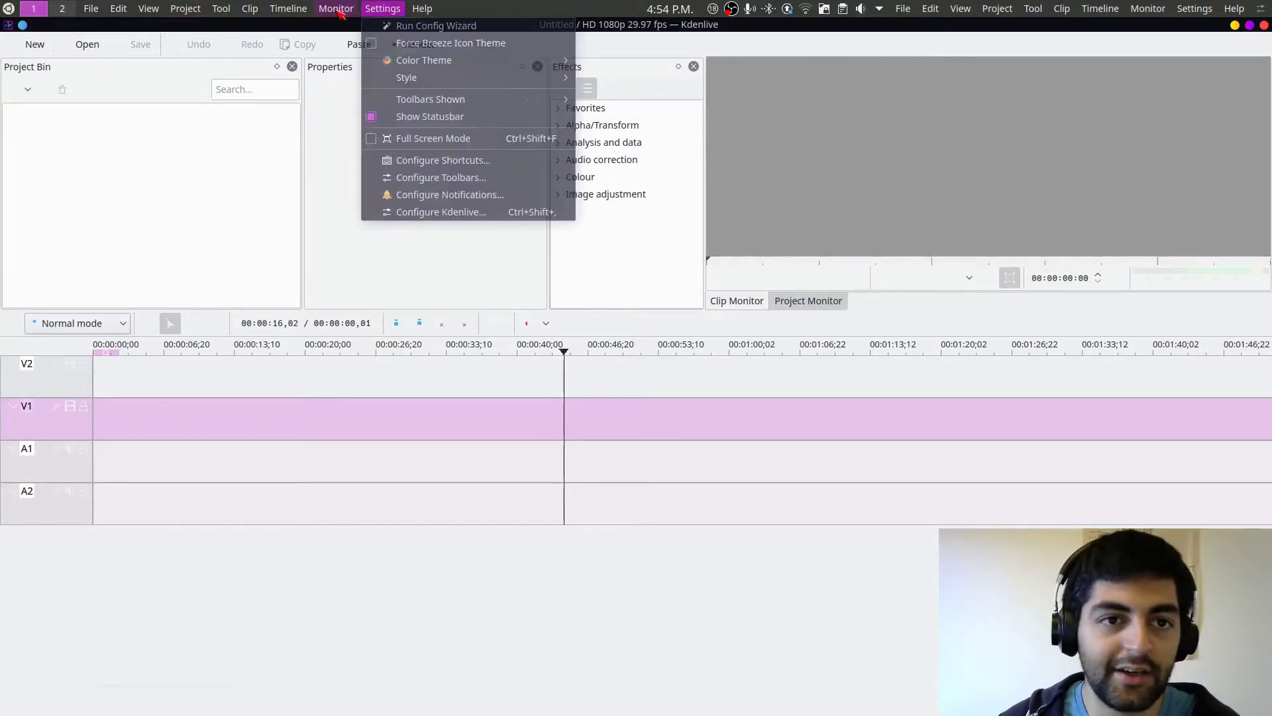
mouse_move(420, 75)
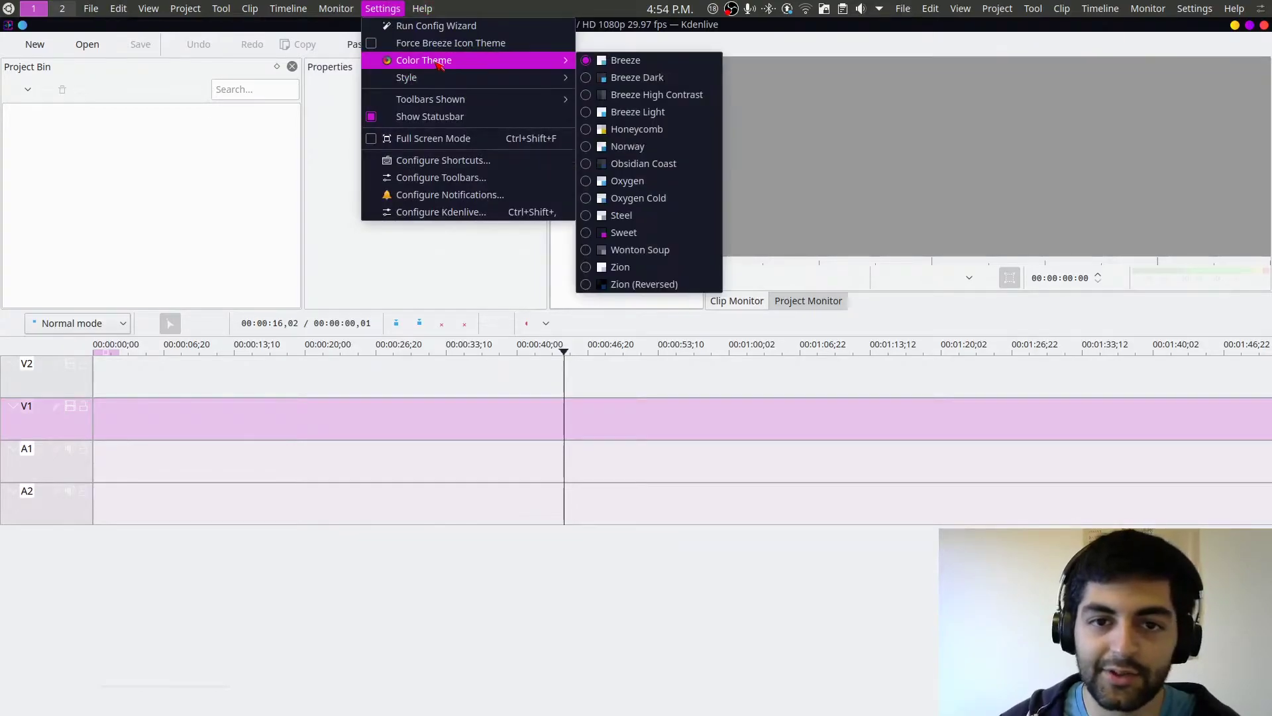
click(619, 230)
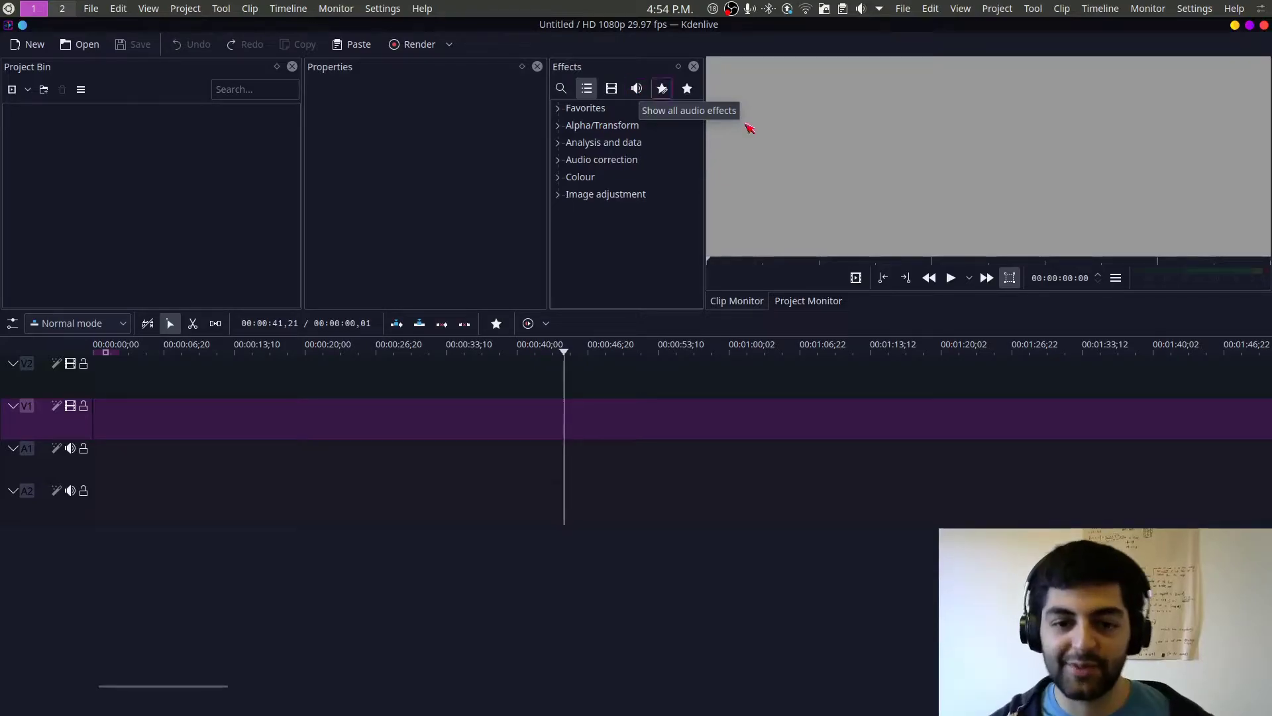
Step: Enlarge the panel area above the timeline and move the playhead to 00:00:05:26
drag(670, 309, 669, 358)
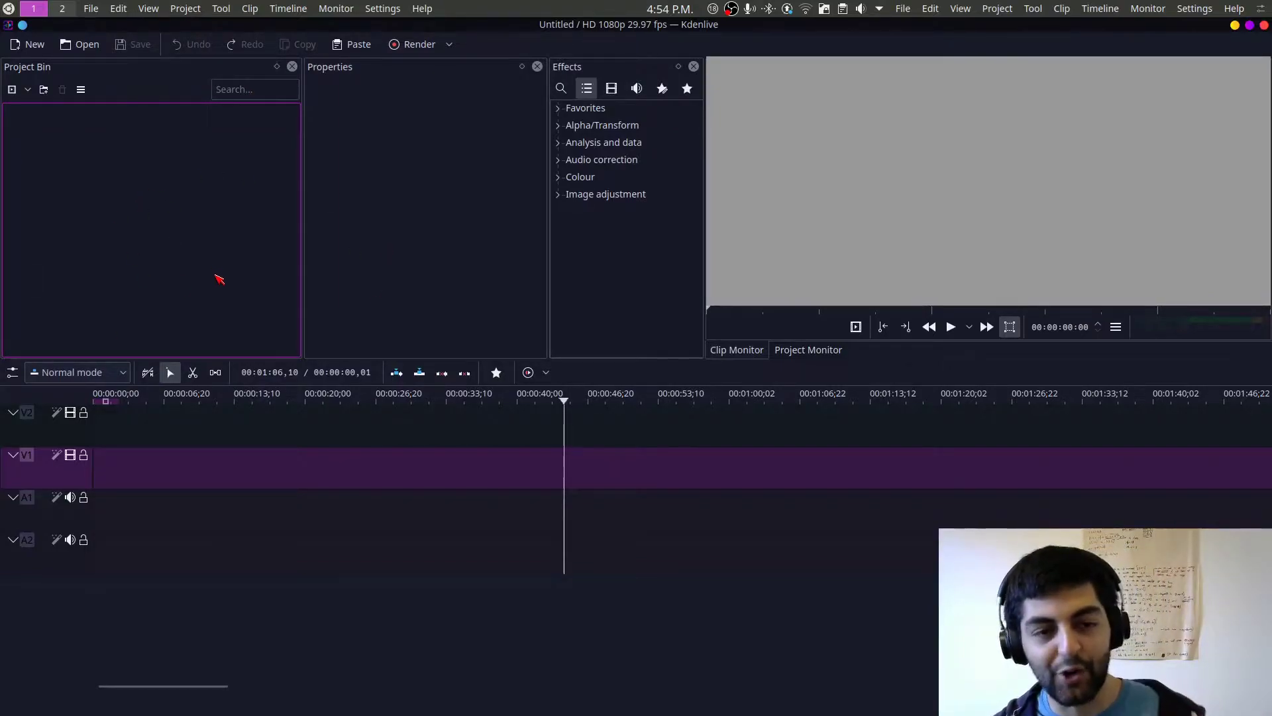
click(304, 461)
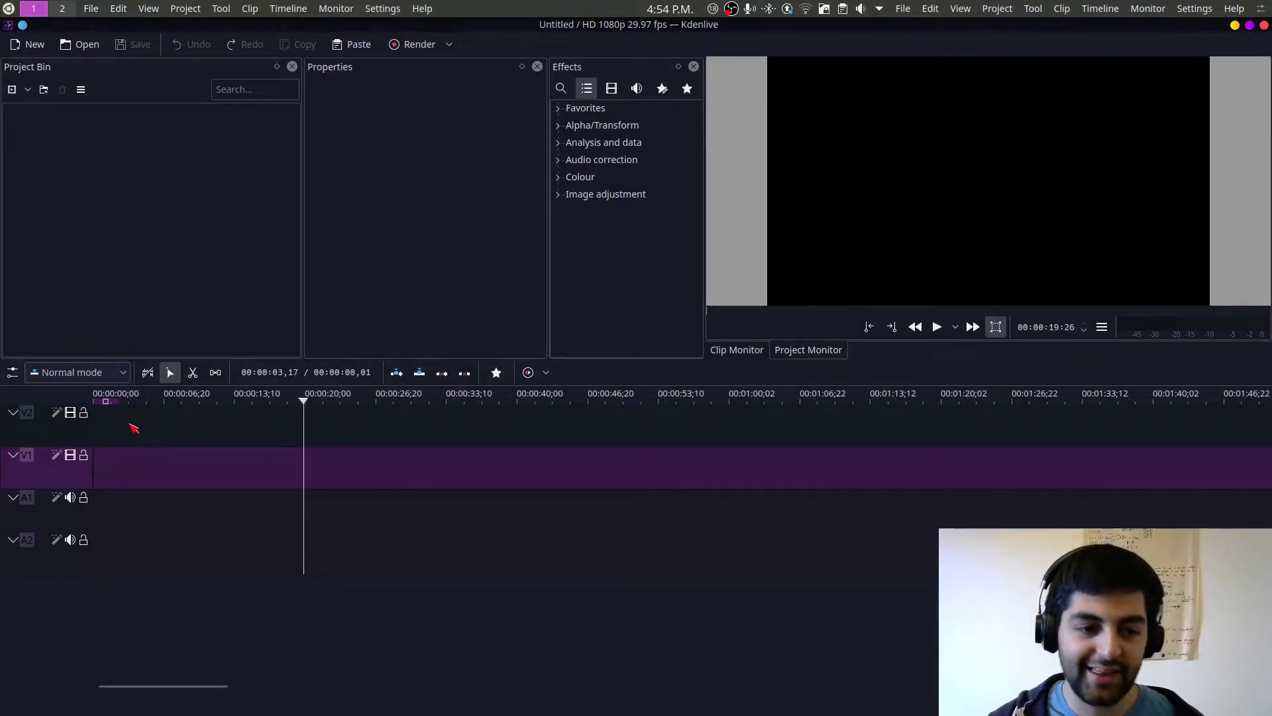
mouse_move(128, 427)
mouse_down()
mouse_move(317, 423)
mouse_move(93, 419)
mouse_move(108, 424)
mouse_up()
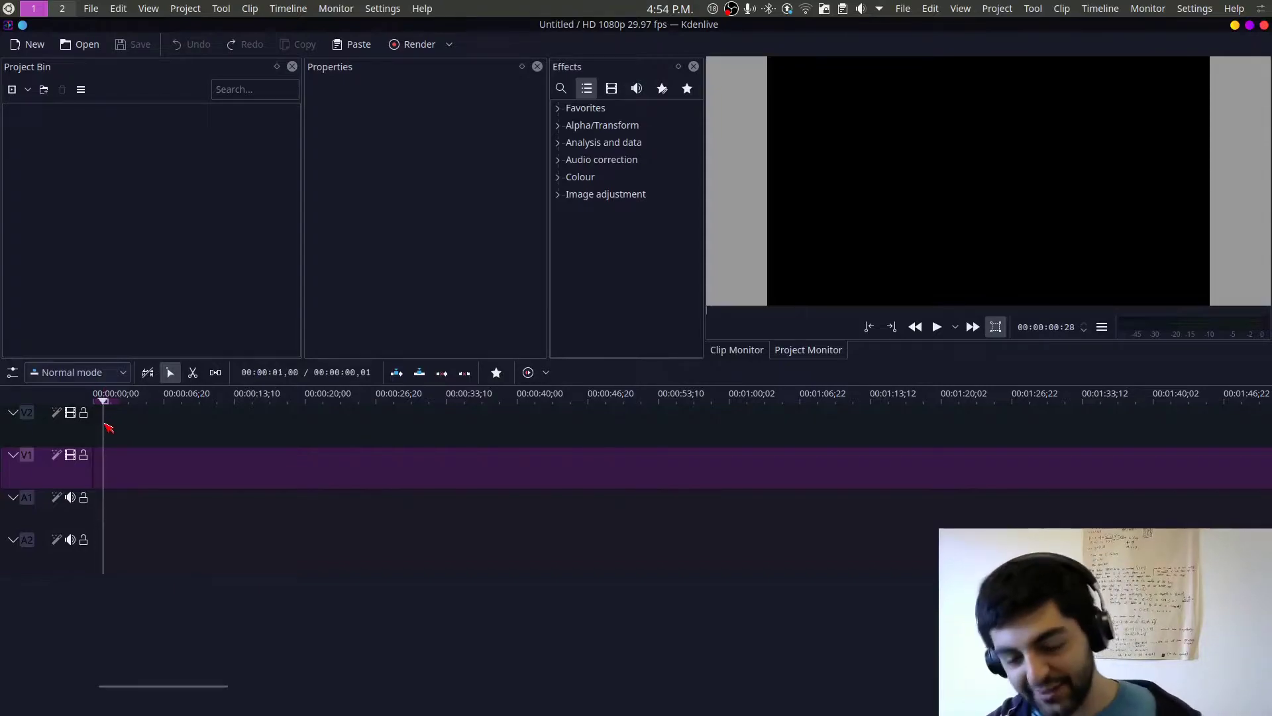
drag(110, 423, 155, 430)
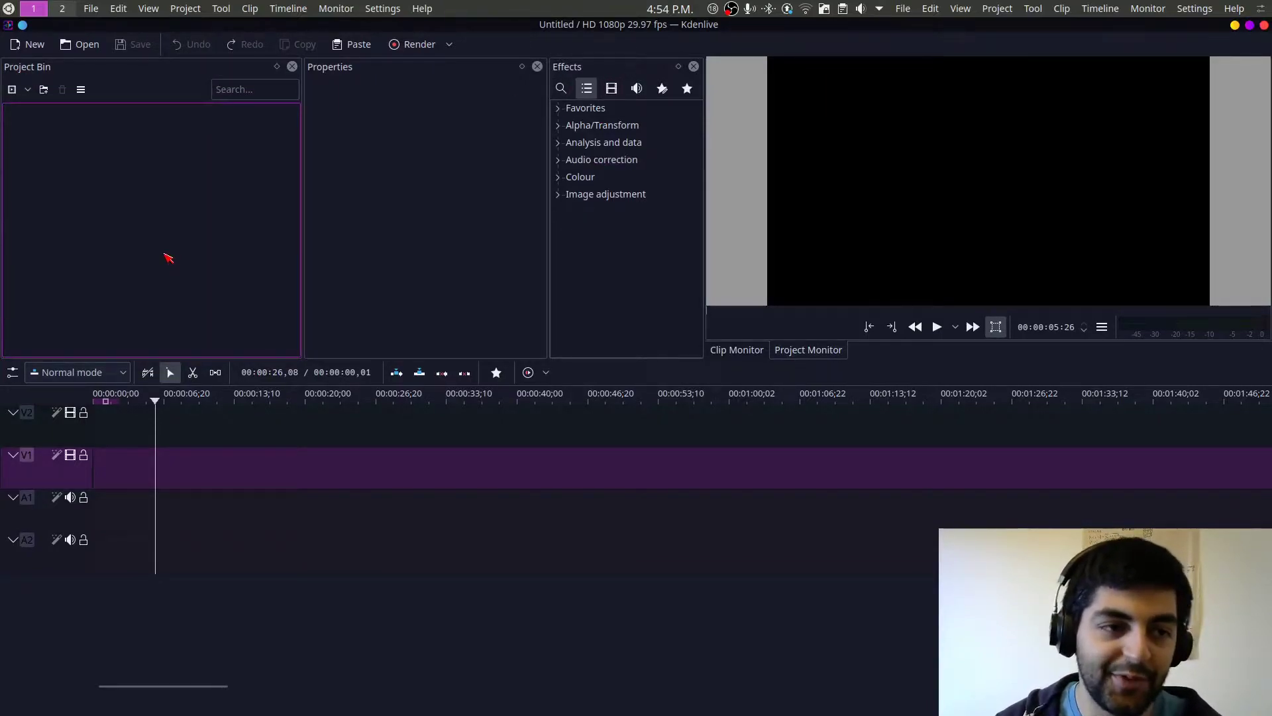
Step: Check which kinds of clips can be added to the Project Bin, such as color, slideshow and title clips
click(164, 254)
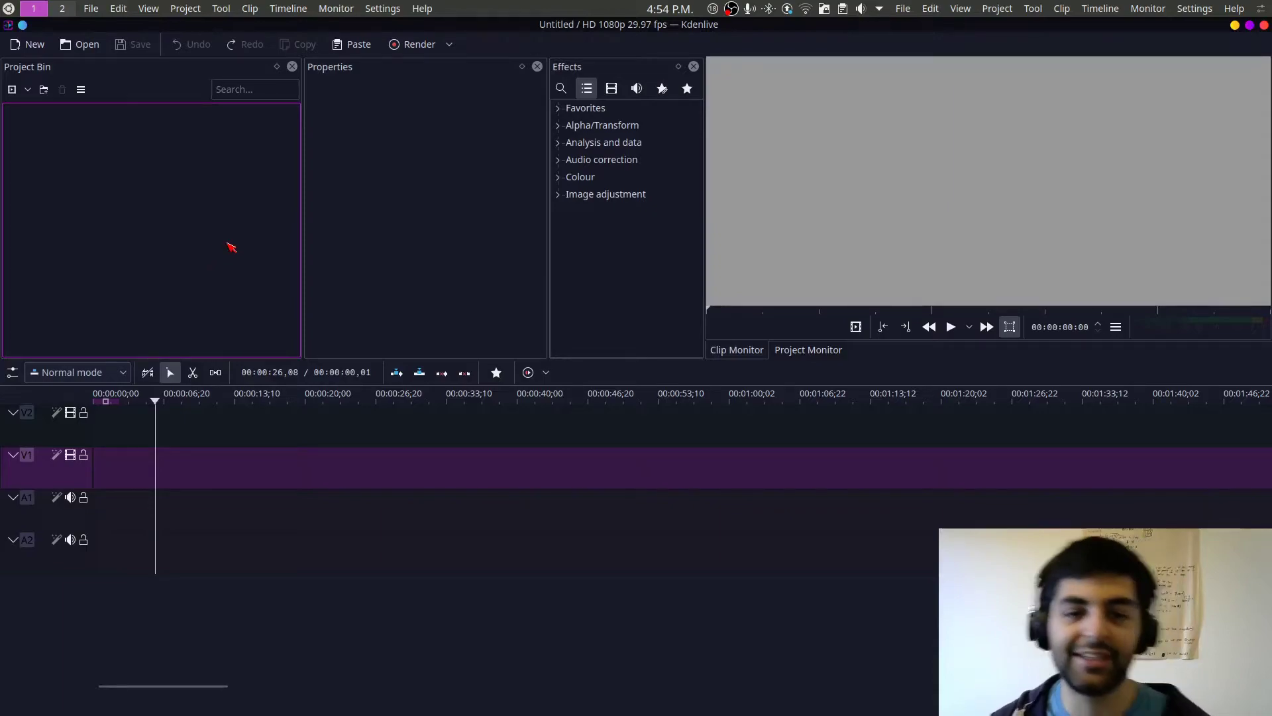
click(96, 11)
click(26, 90)
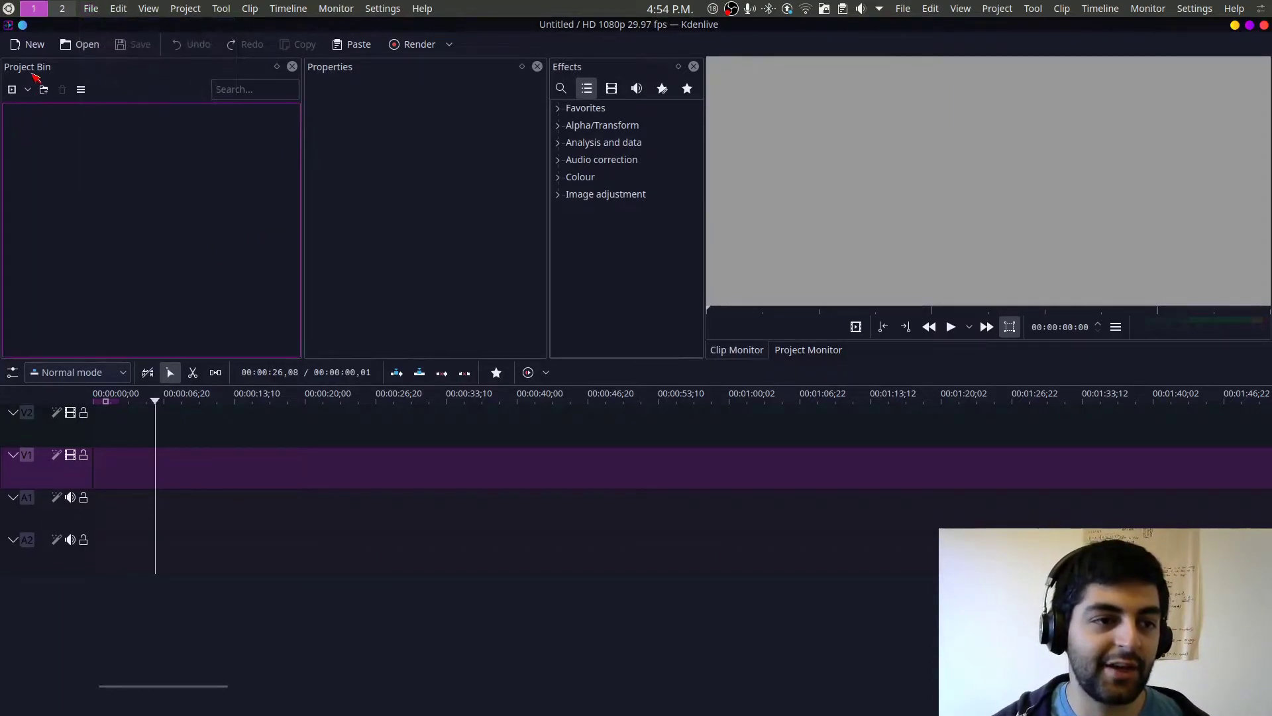
click(25, 90)
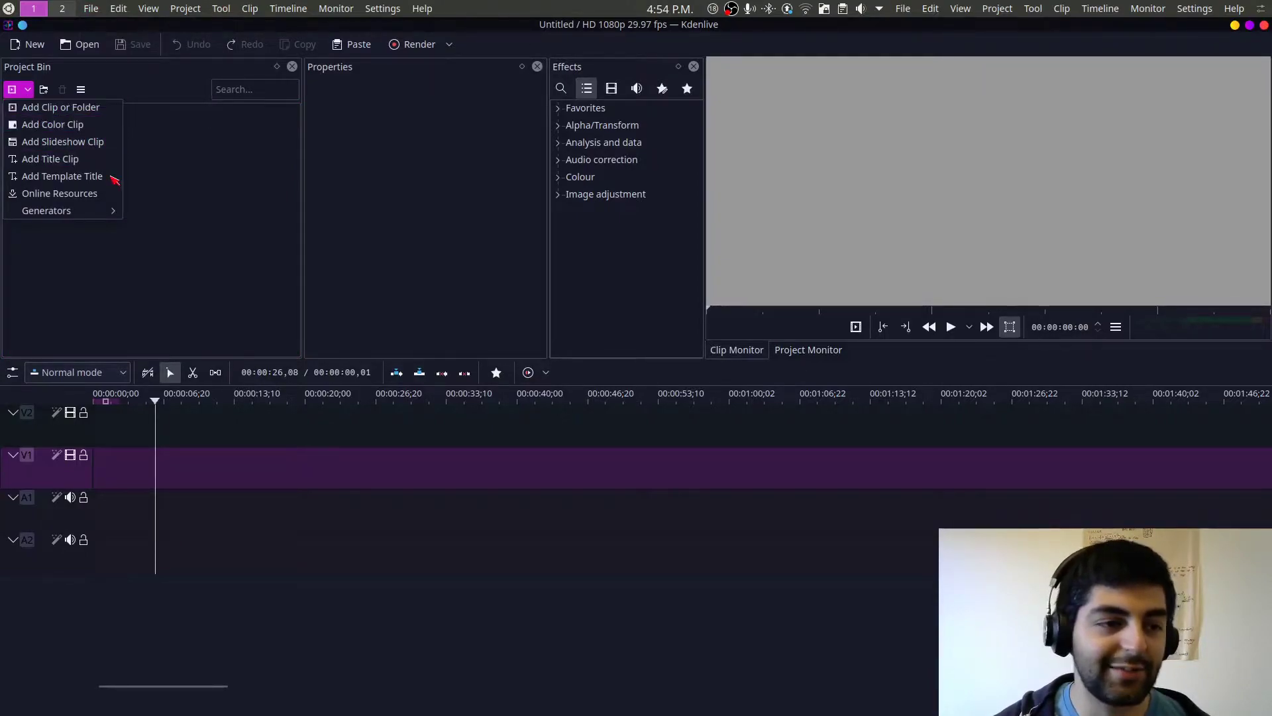
Step: Import the global-assets folder from the youtube directory into the Project Bin
click(207, 184)
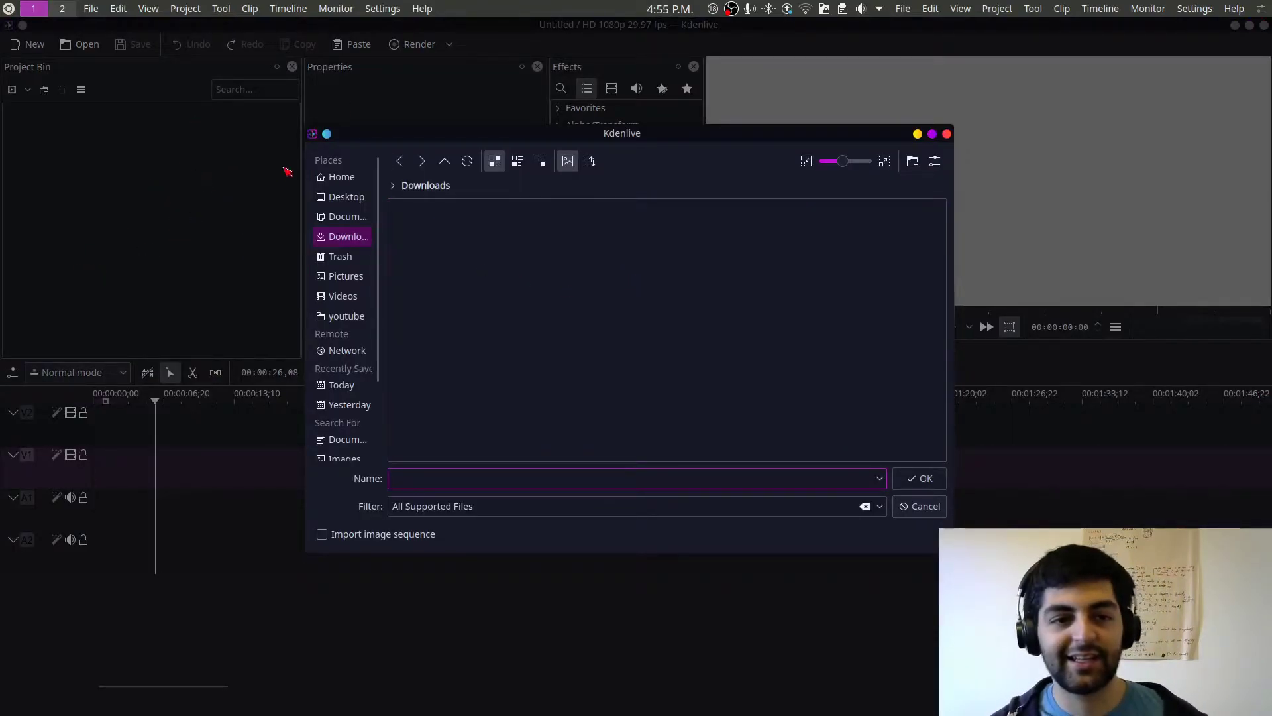
mouse_move(619, 132)
mouse_down()
mouse_move(489, 105)
mouse_move(636, 140)
mouse_up()
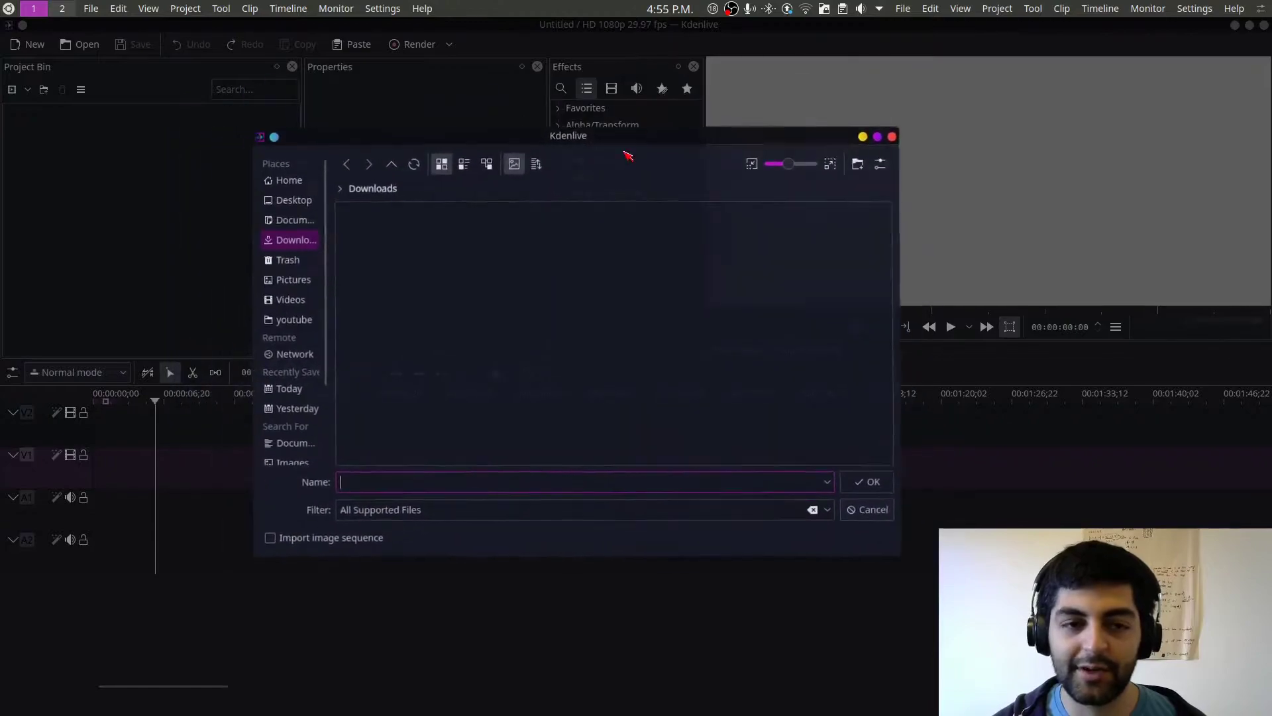
click(275, 185)
click(281, 321)
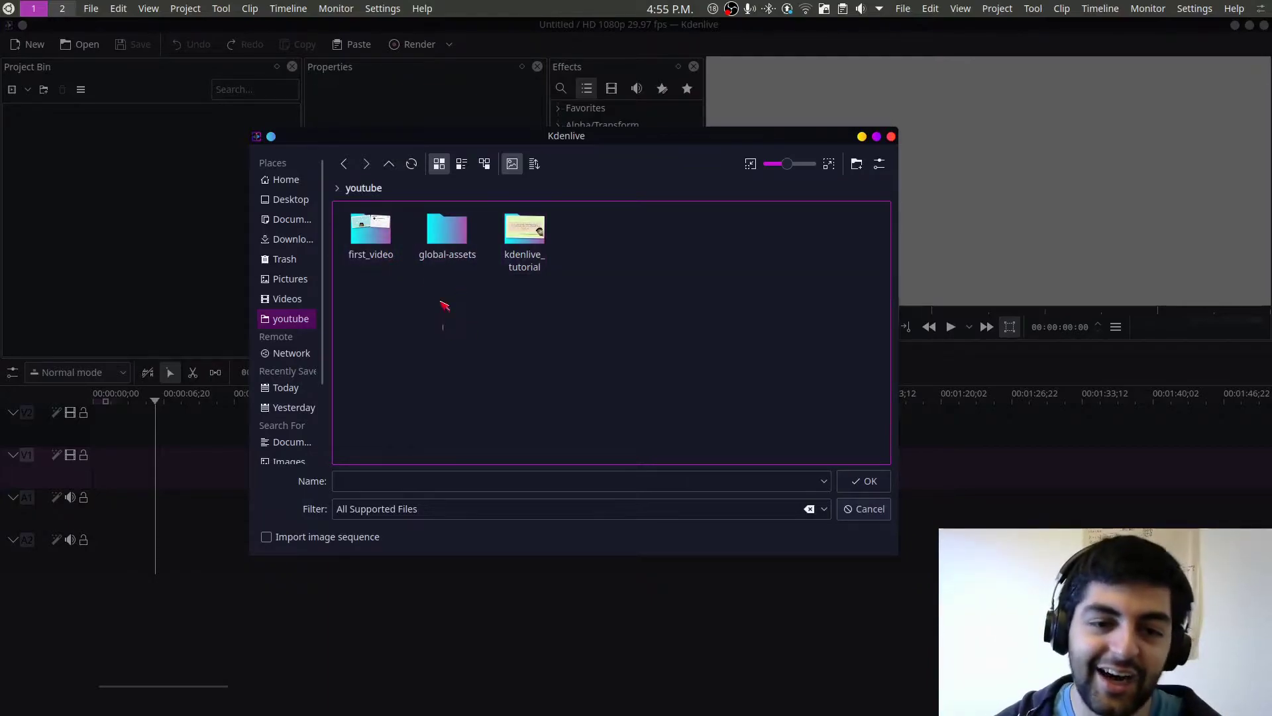
click(448, 232)
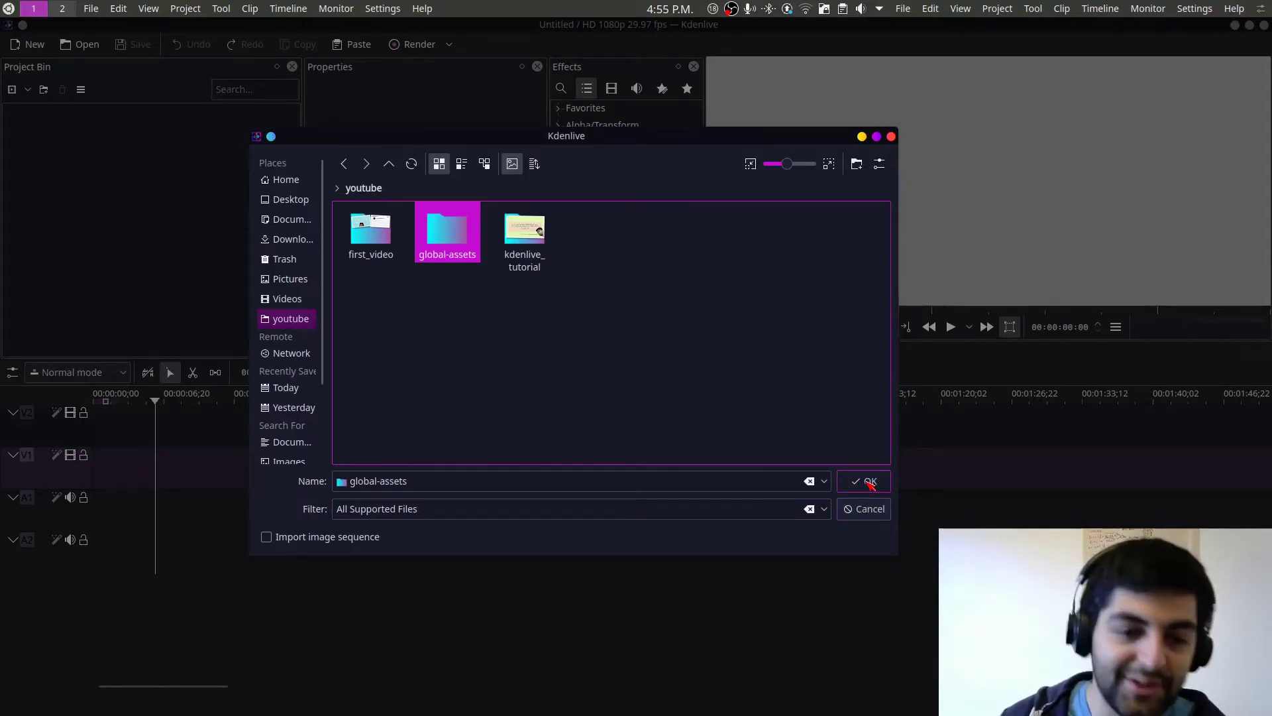
click(869, 484)
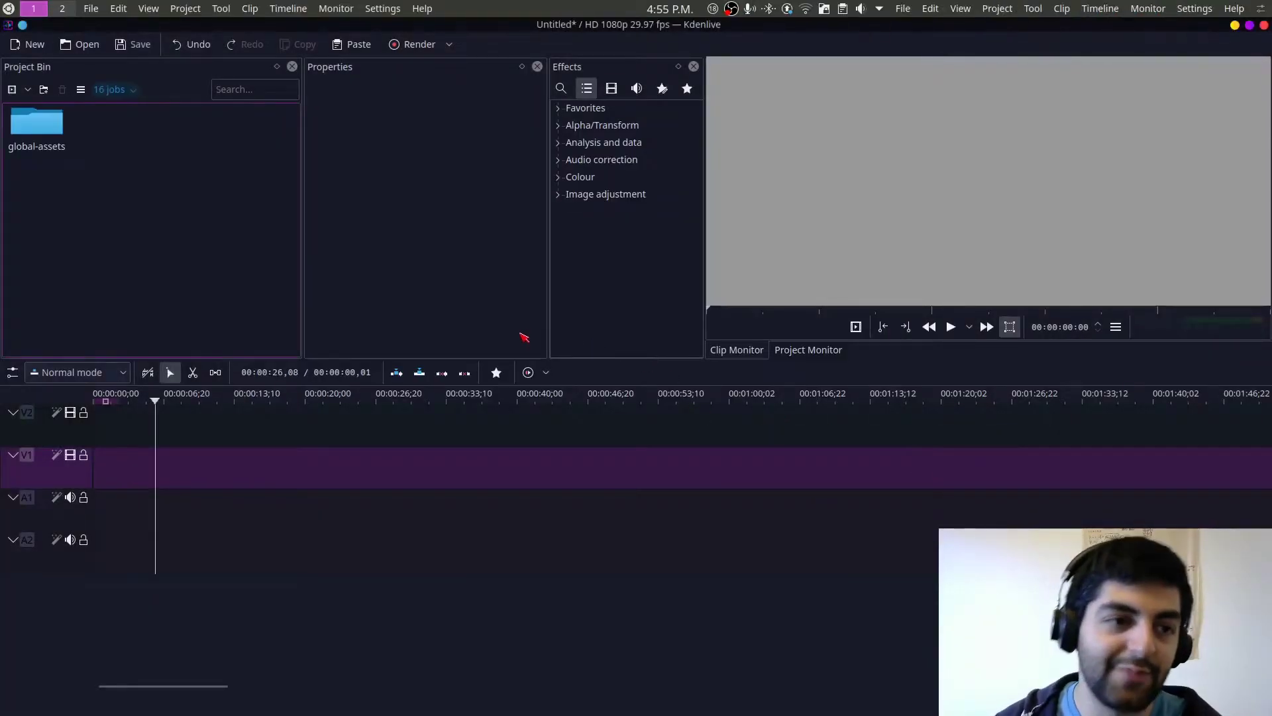
Step: Look through the music and pictures subfolders inside the imported global-assets folder
click(55, 124)
double_click(50, 133)
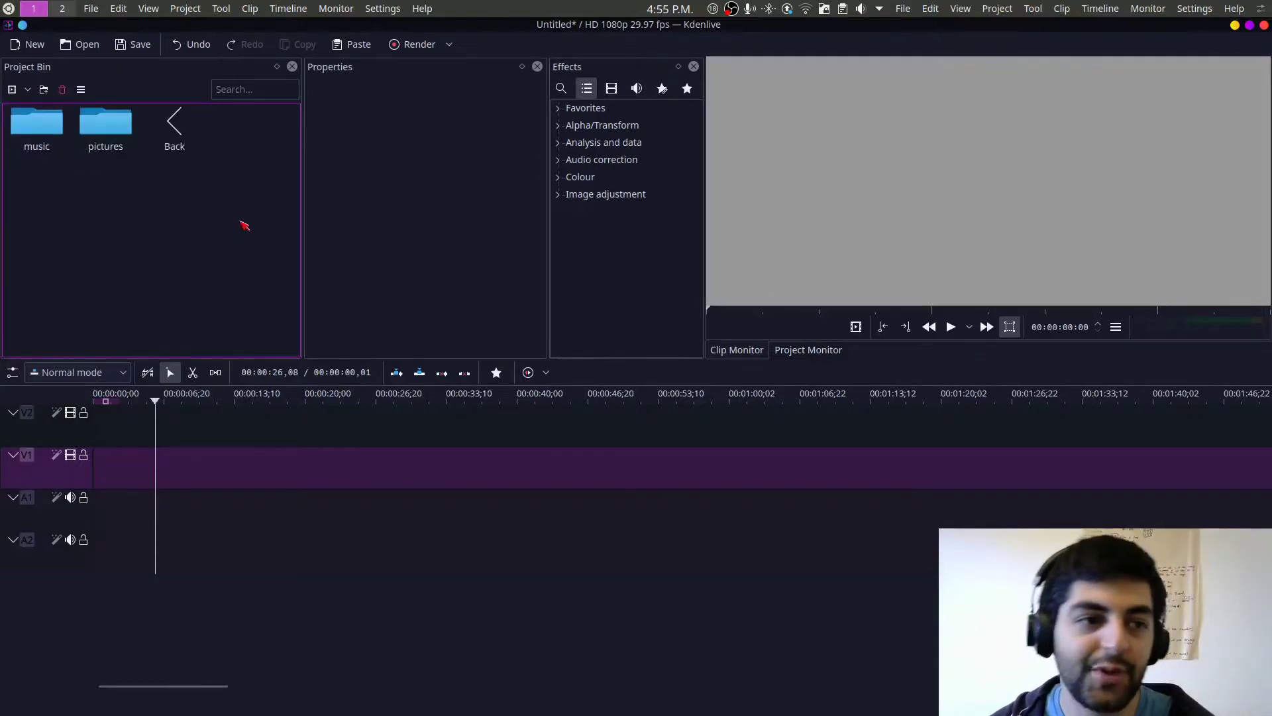
double_click(49, 133)
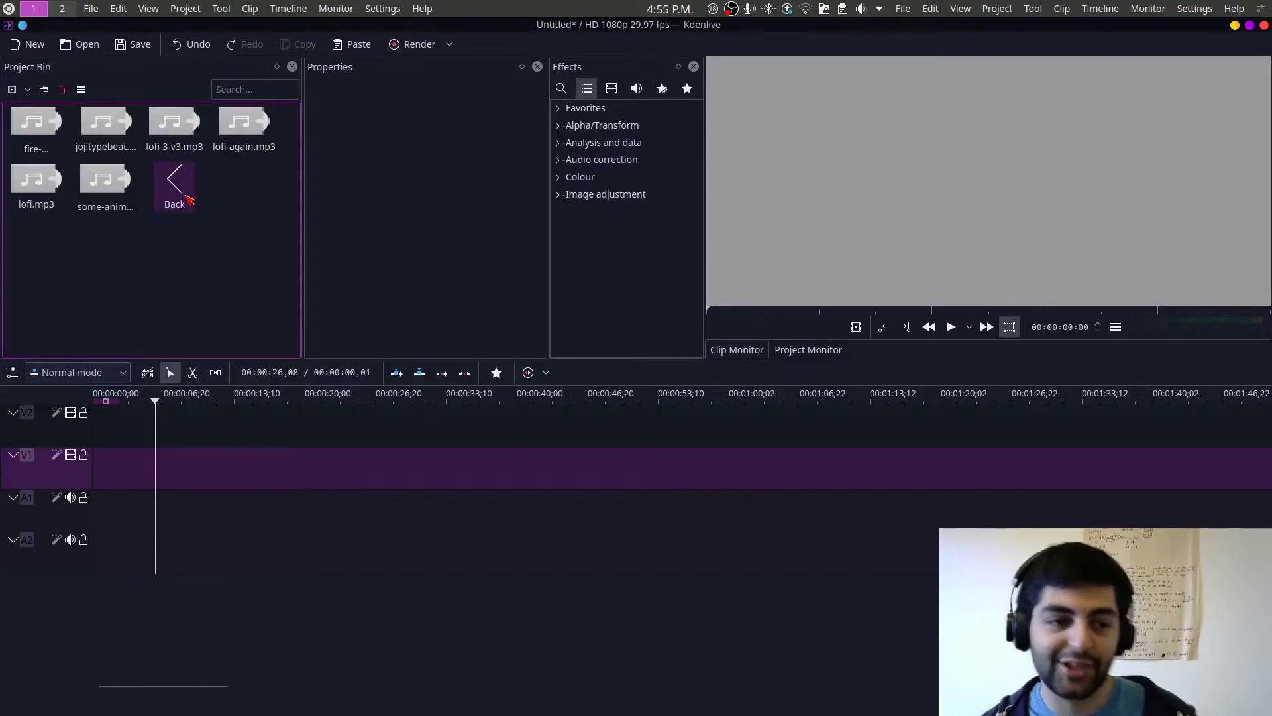
double_click(187, 202)
double_click(113, 126)
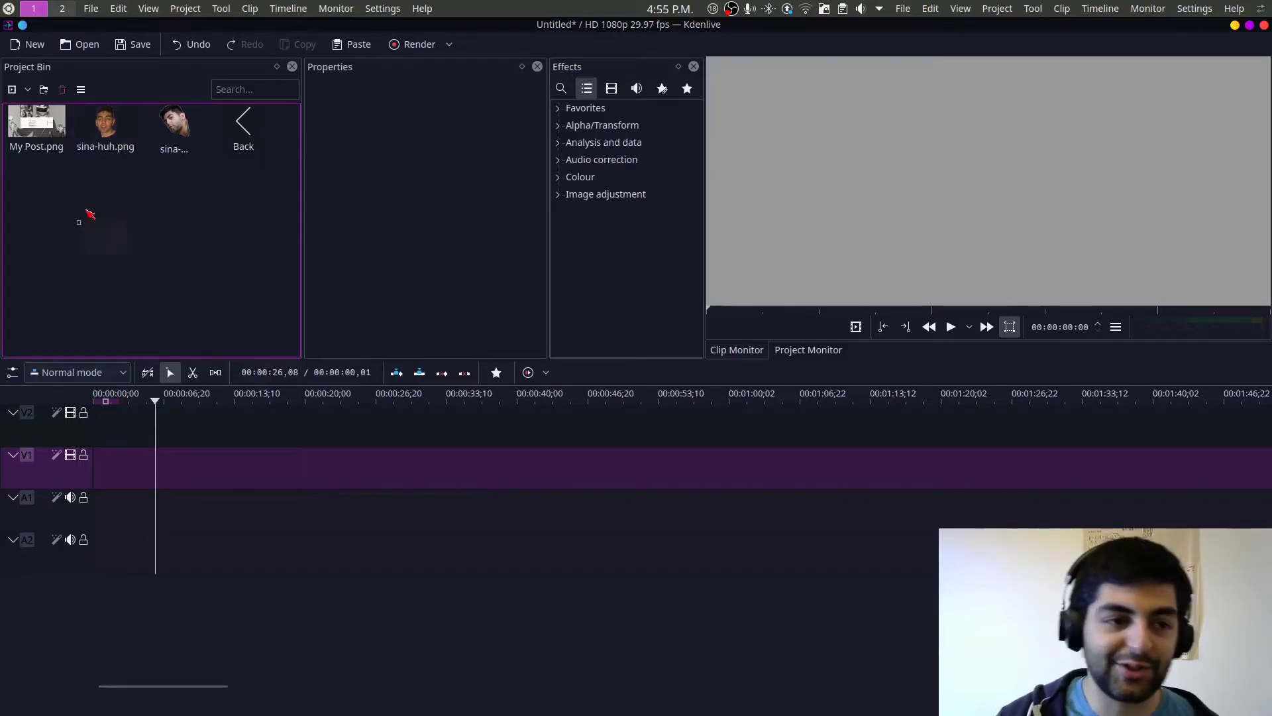
drag(83, 218, 174, 132)
click(173, 251)
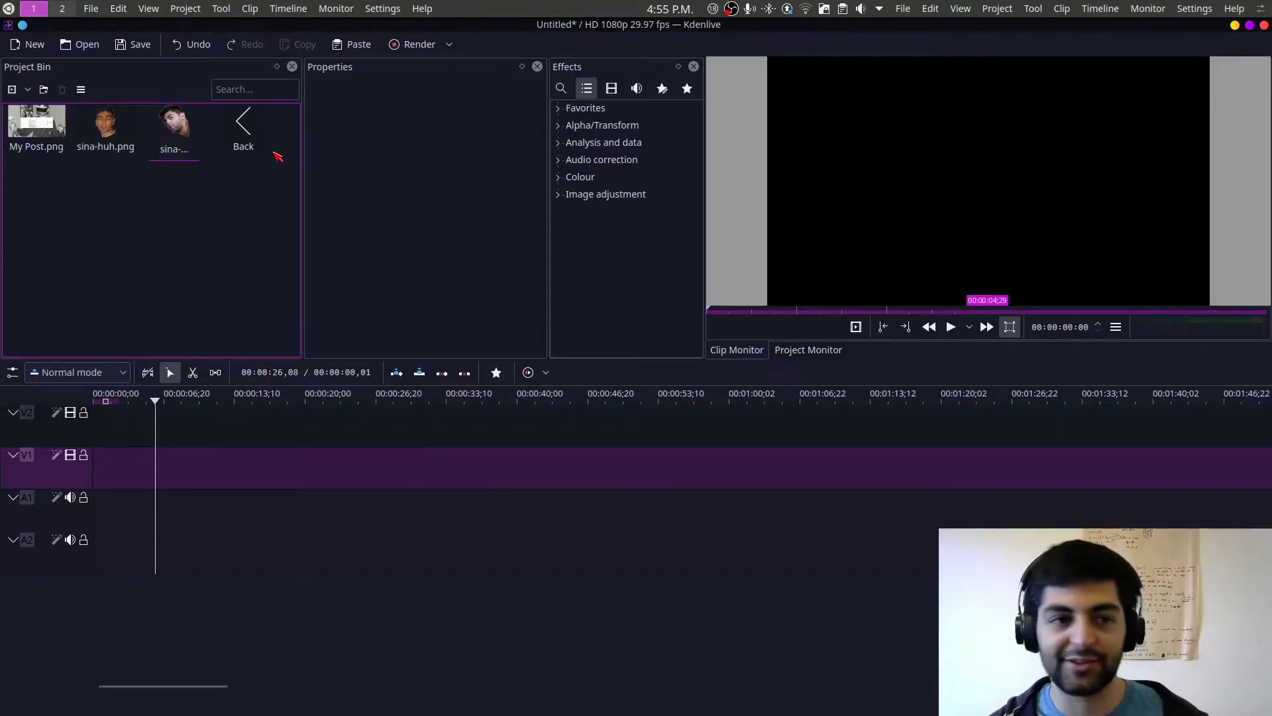
double_click(243, 126)
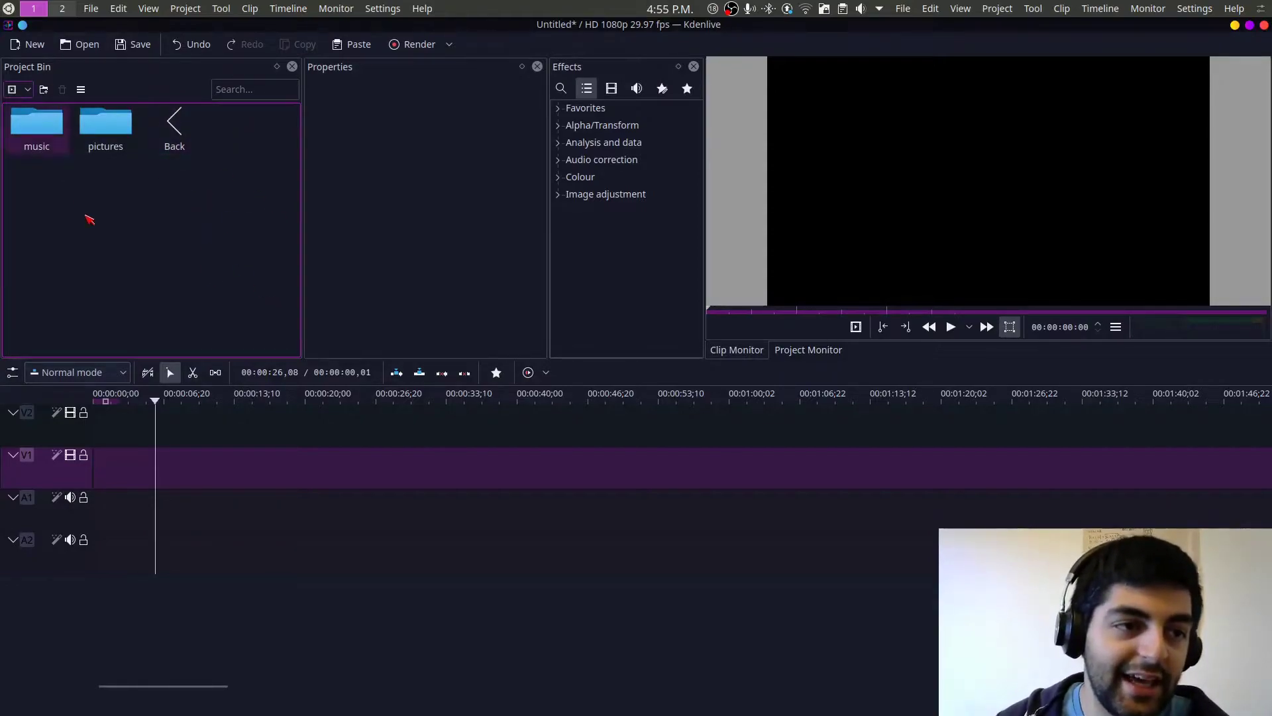
Step: Import the clips folder from youtube/kdenlive_tutorial into the Project Bin
double_click(159, 242)
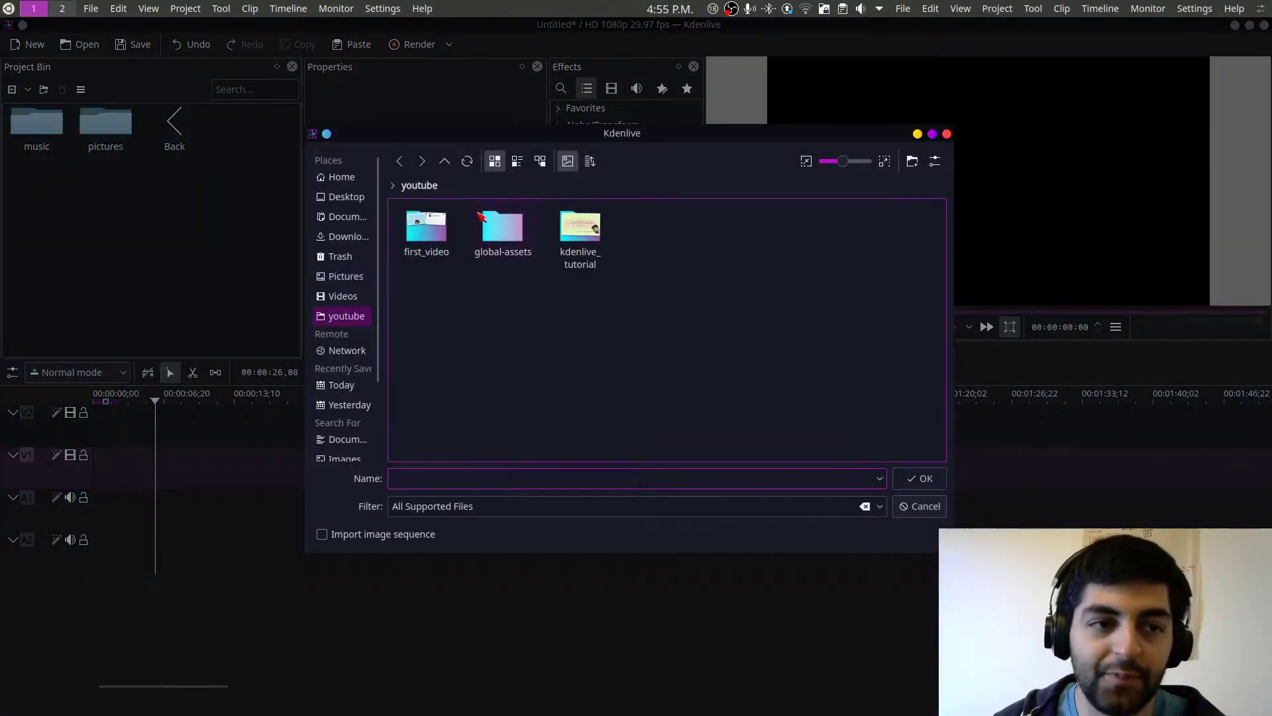
double_click(580, 235)
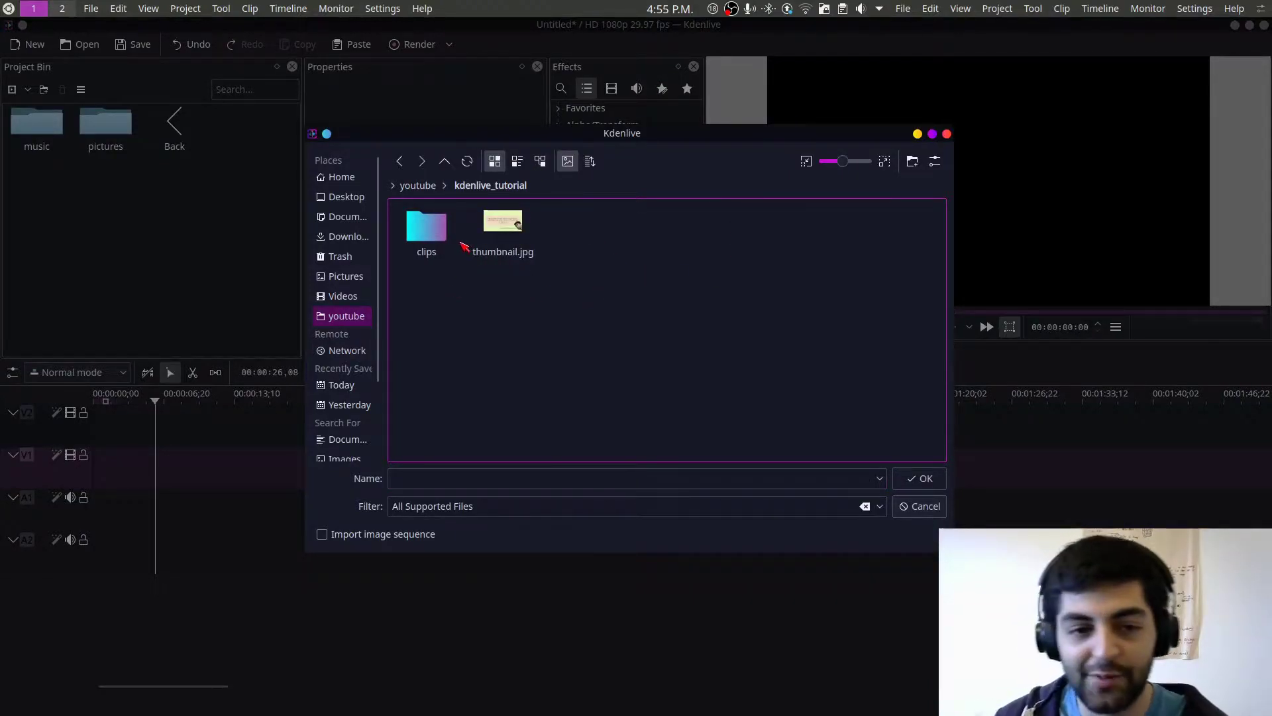
click(427, 232)
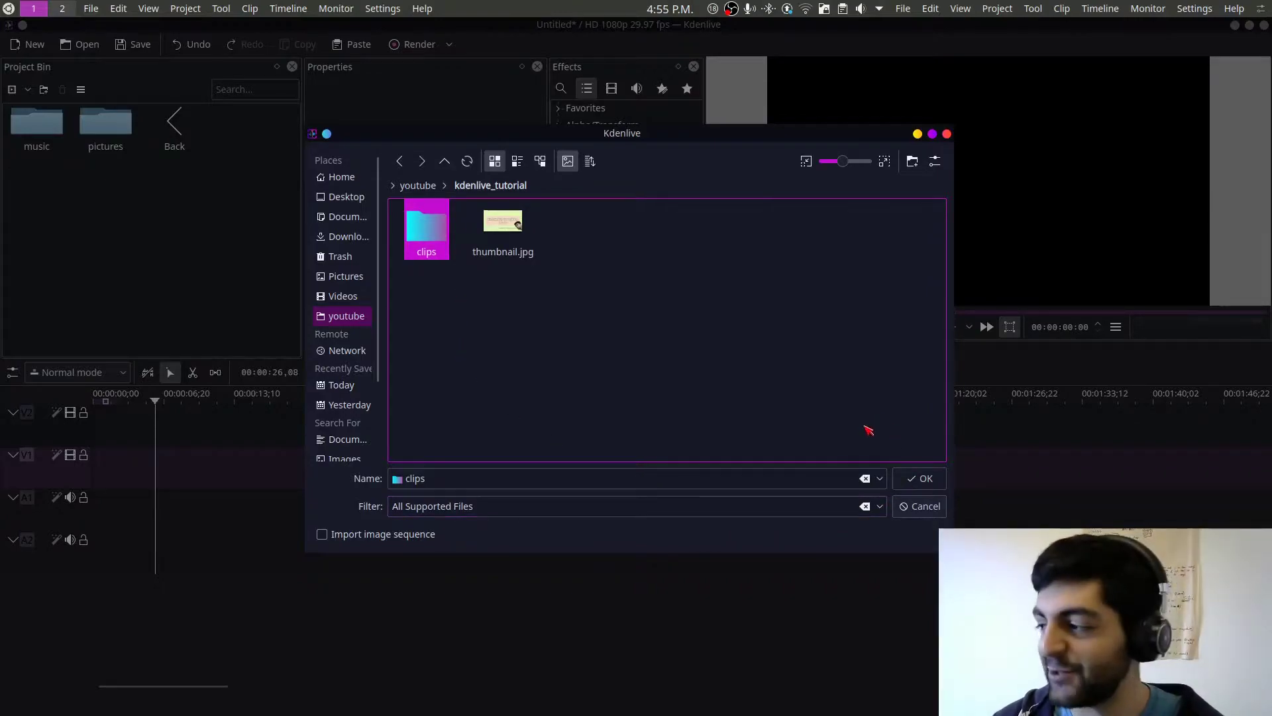
click(918, 482)
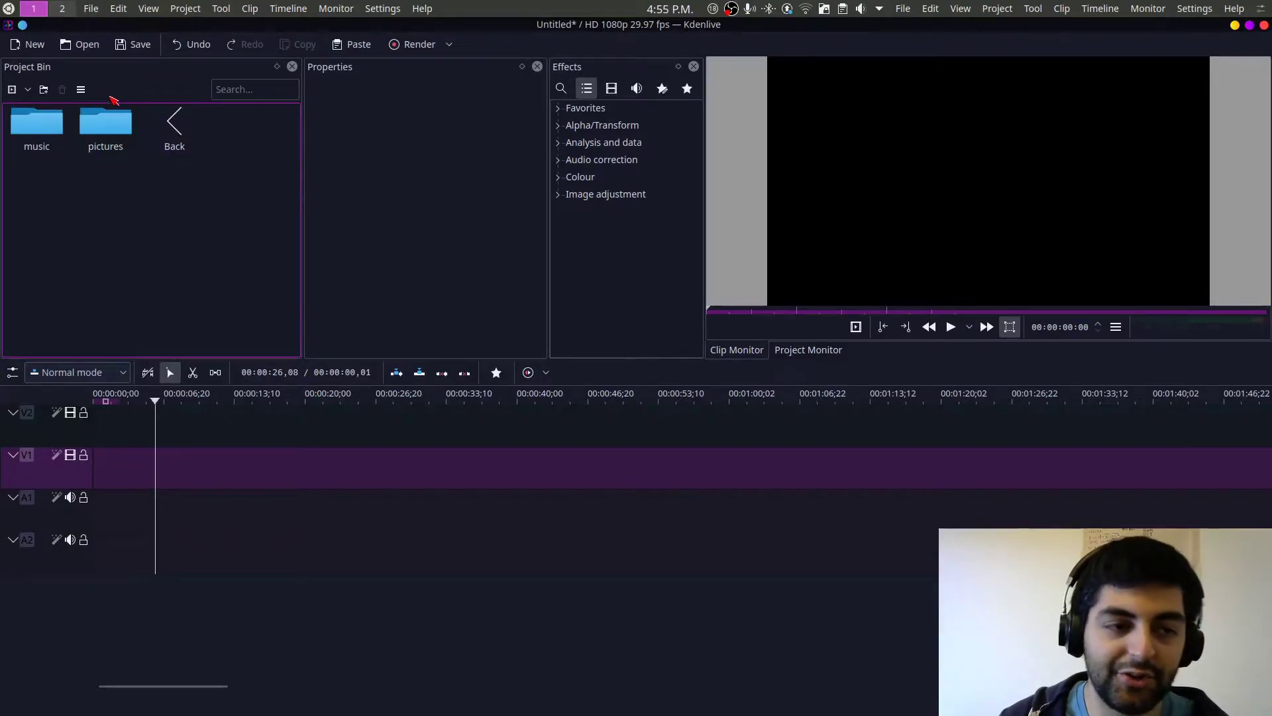
Step: Go back to the top level of the Project Bin and view the contents of the clips folder
double_click(172, 124)
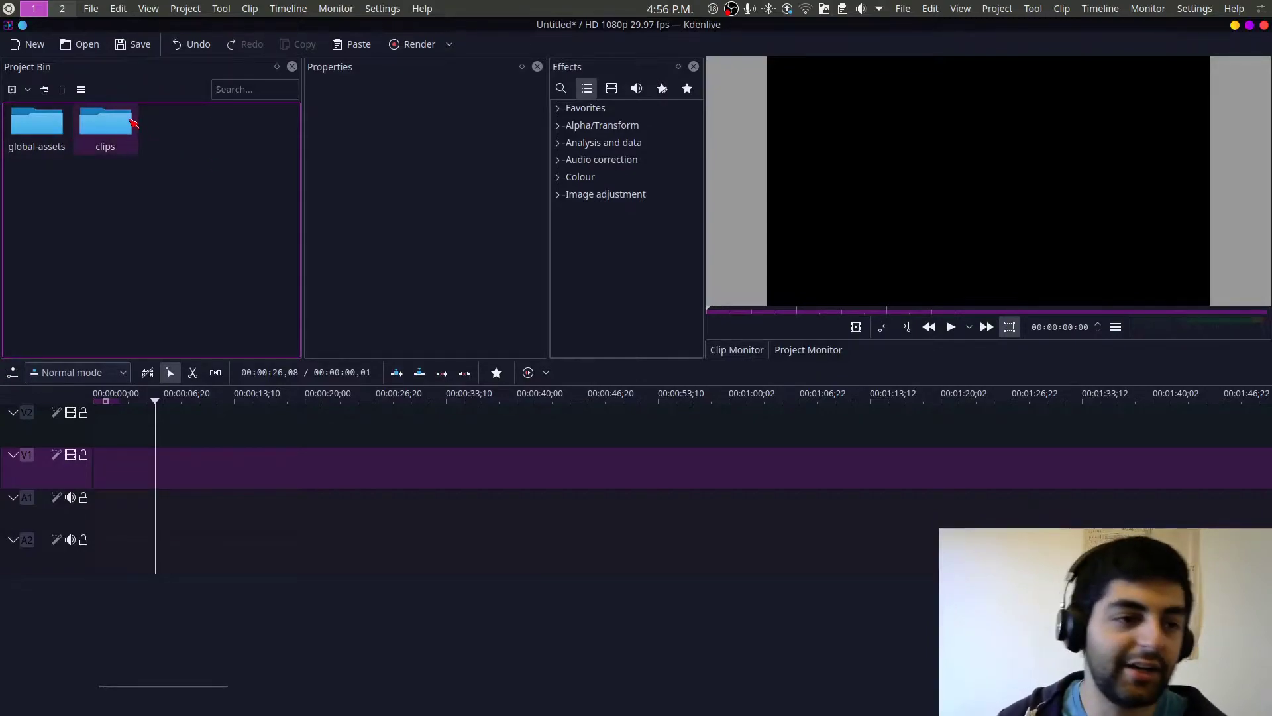
double_click(113, 132)
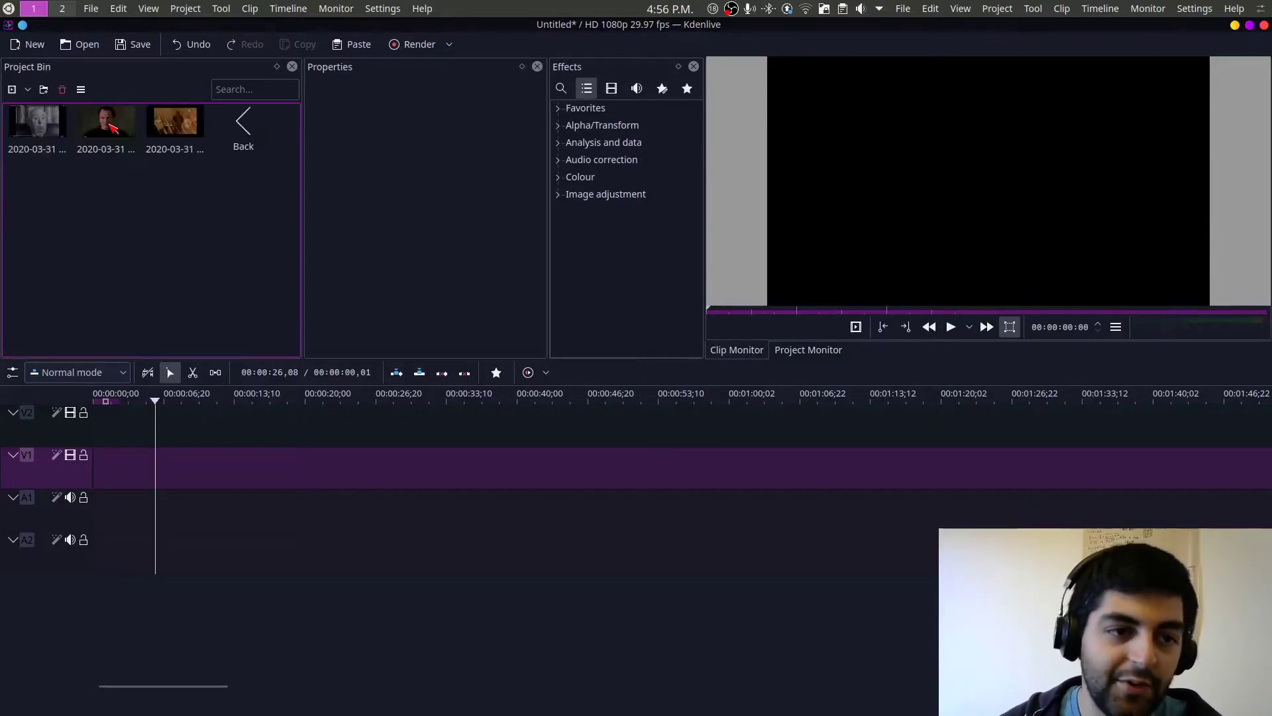
drag(43, 200, 154, 272)
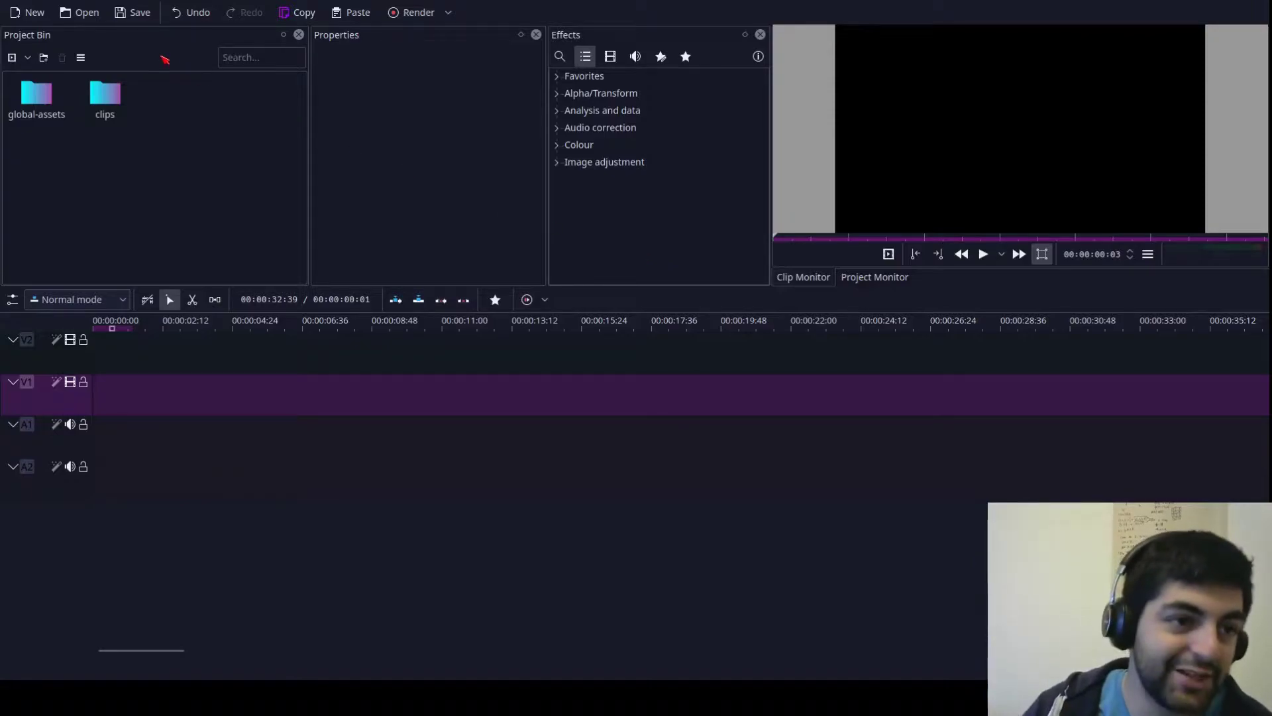
click(245, 144)
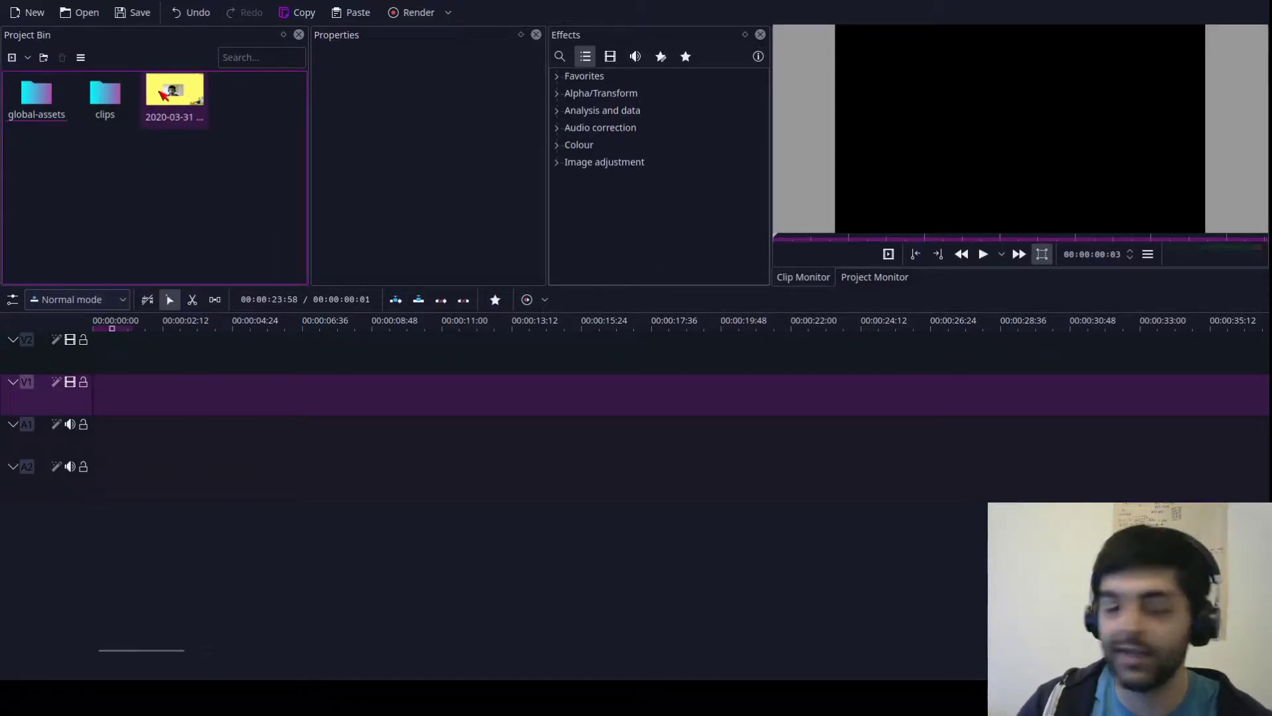
drag(171, 98, 111, 398)
drag(418, 410, 387, 411)
Step: Play the timeline, pause it at 00:00:16:42 and split the clip at the playhead
click(129, 357)
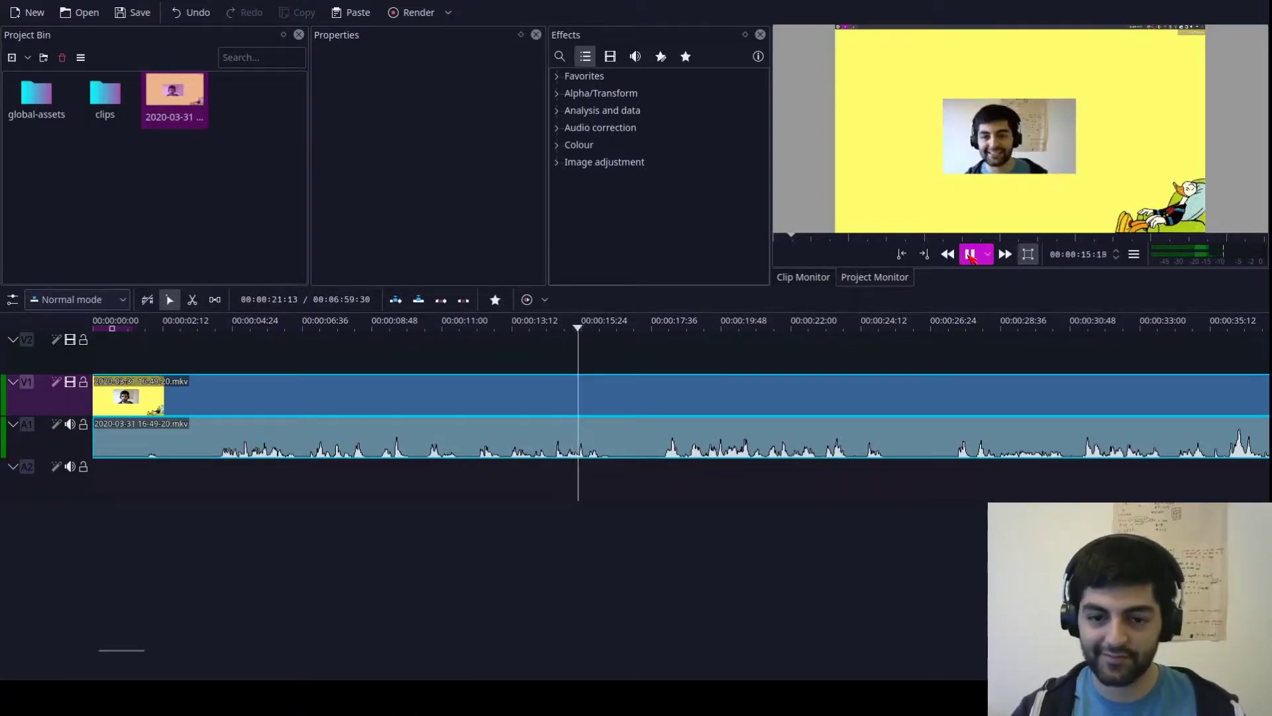
click(970, 254)
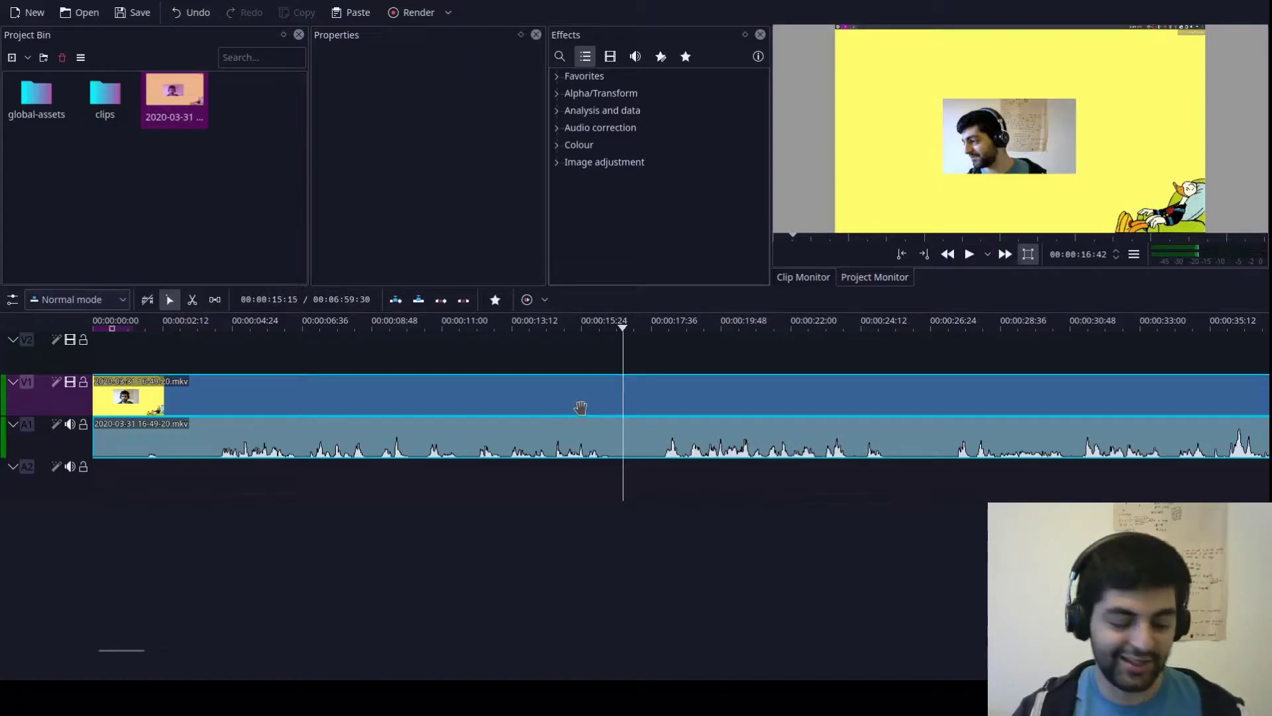
key(shift+r)
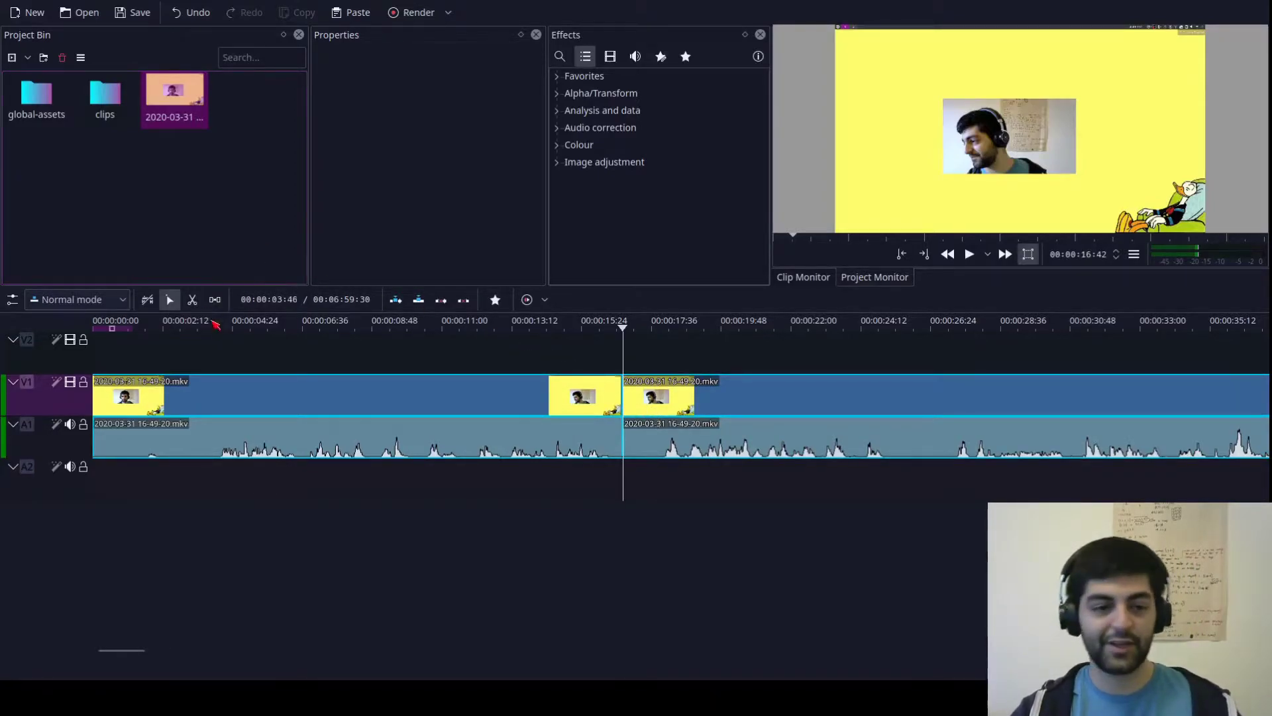
key(plus)
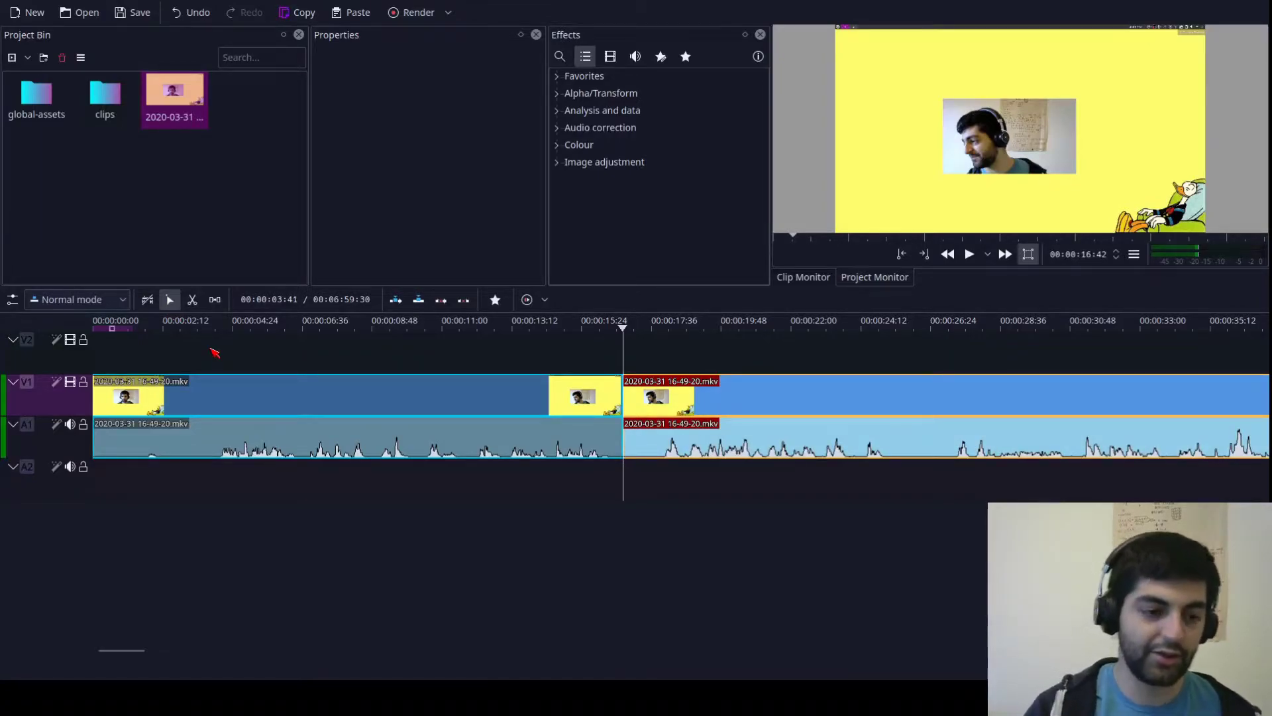
Step: Try the Razor tool by cutting the first clip segment at about 5 seconds, and undo that cut
click(192, 301)
click(274, 394)
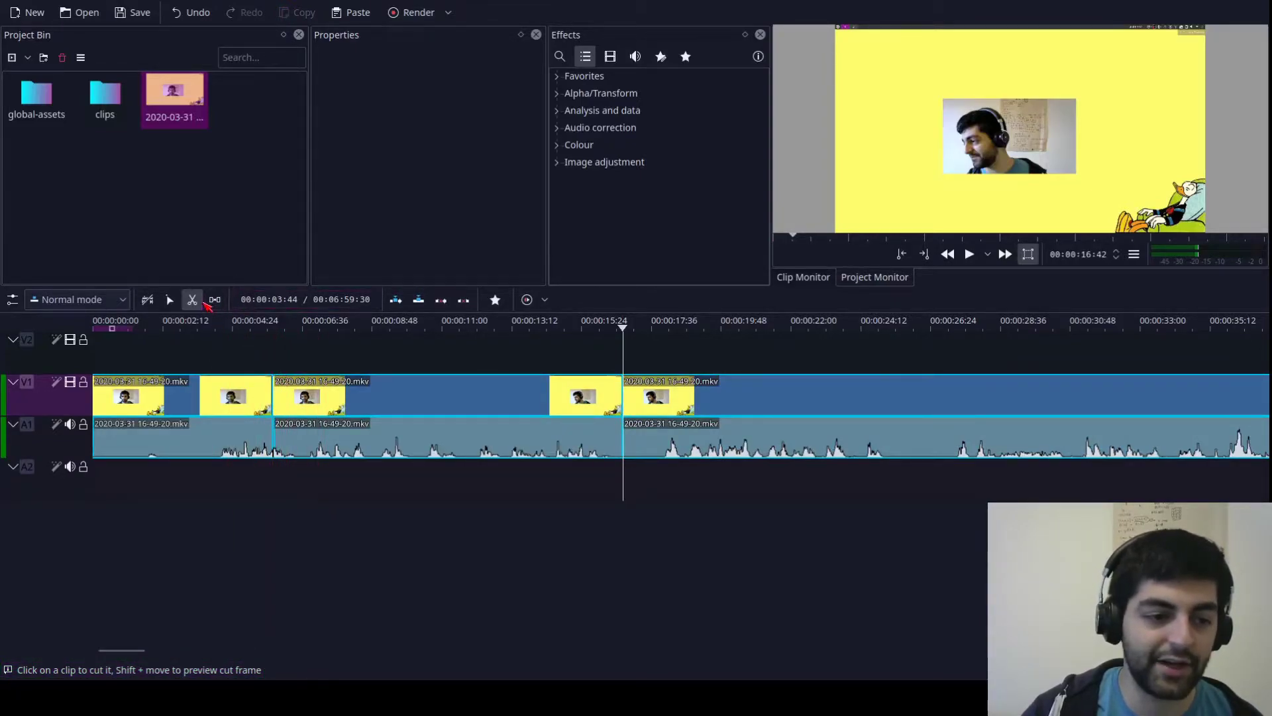
key(s)
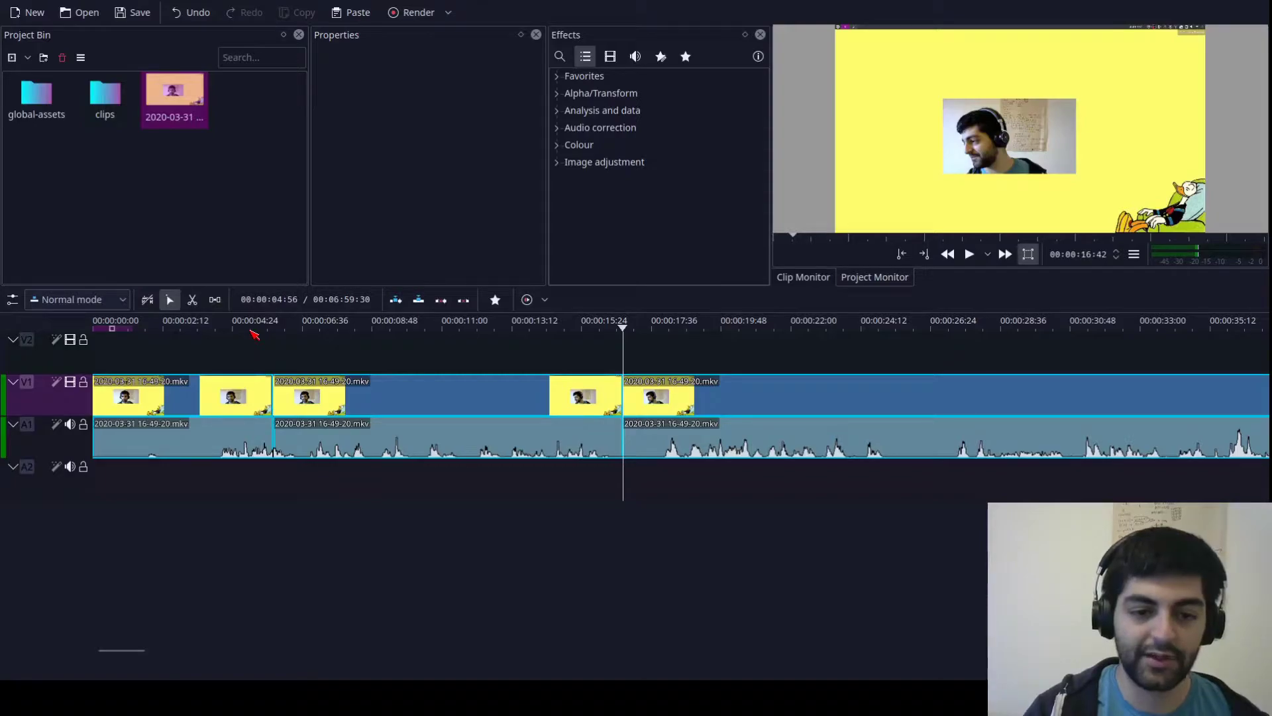
click(445, 375)
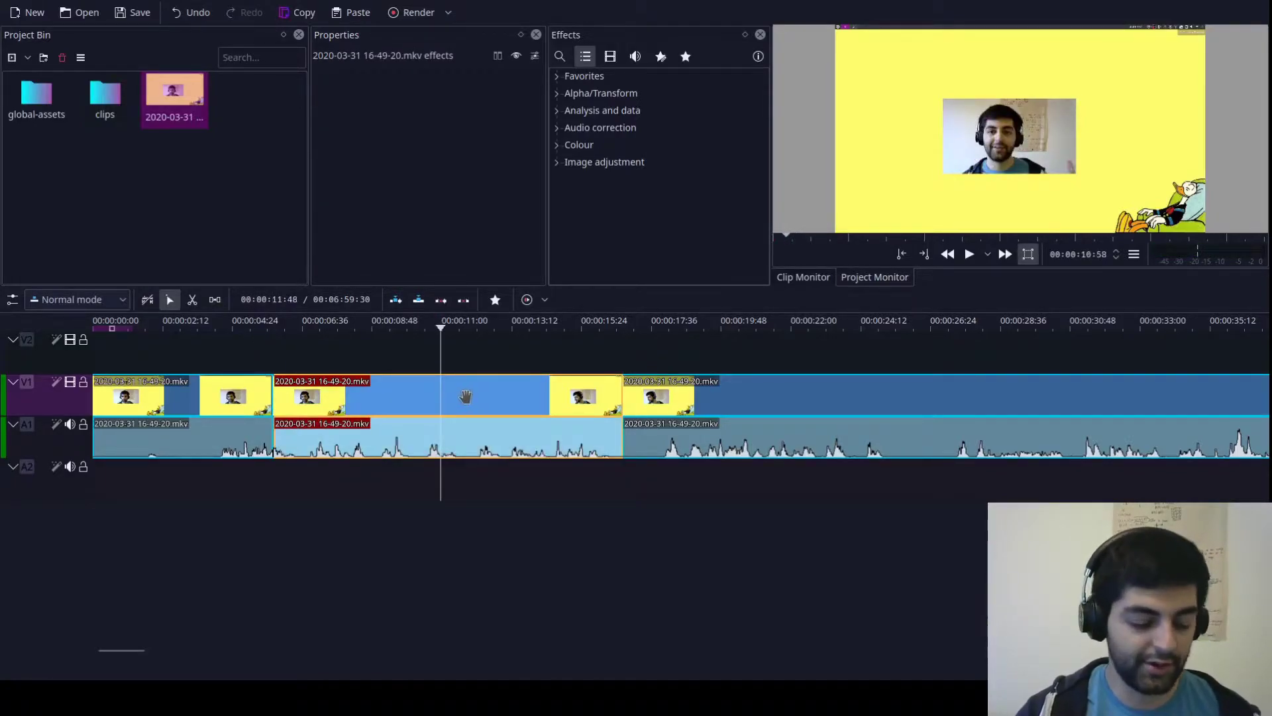
key(ctrl+z)
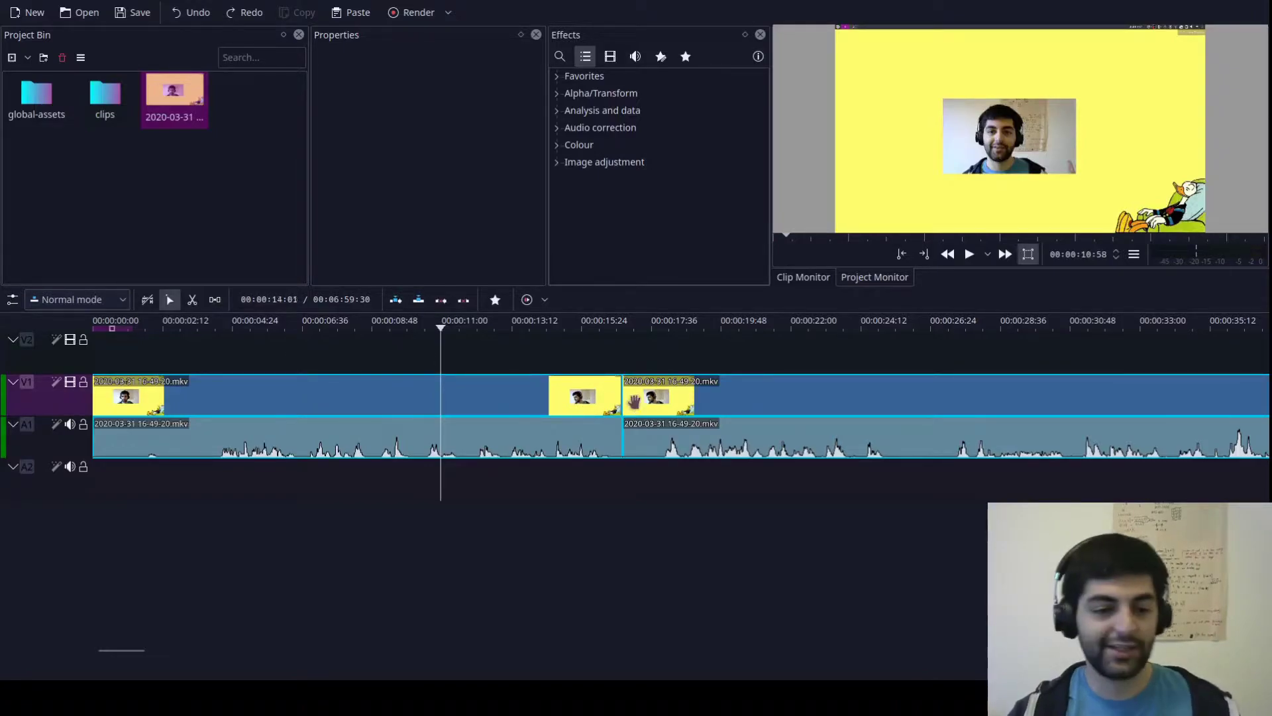
Step: Move the second clip segment to start at about 21 seconds, leaving a gap, and set the playhead to 00:00:11:31
drag(671, 406, 810, 387)
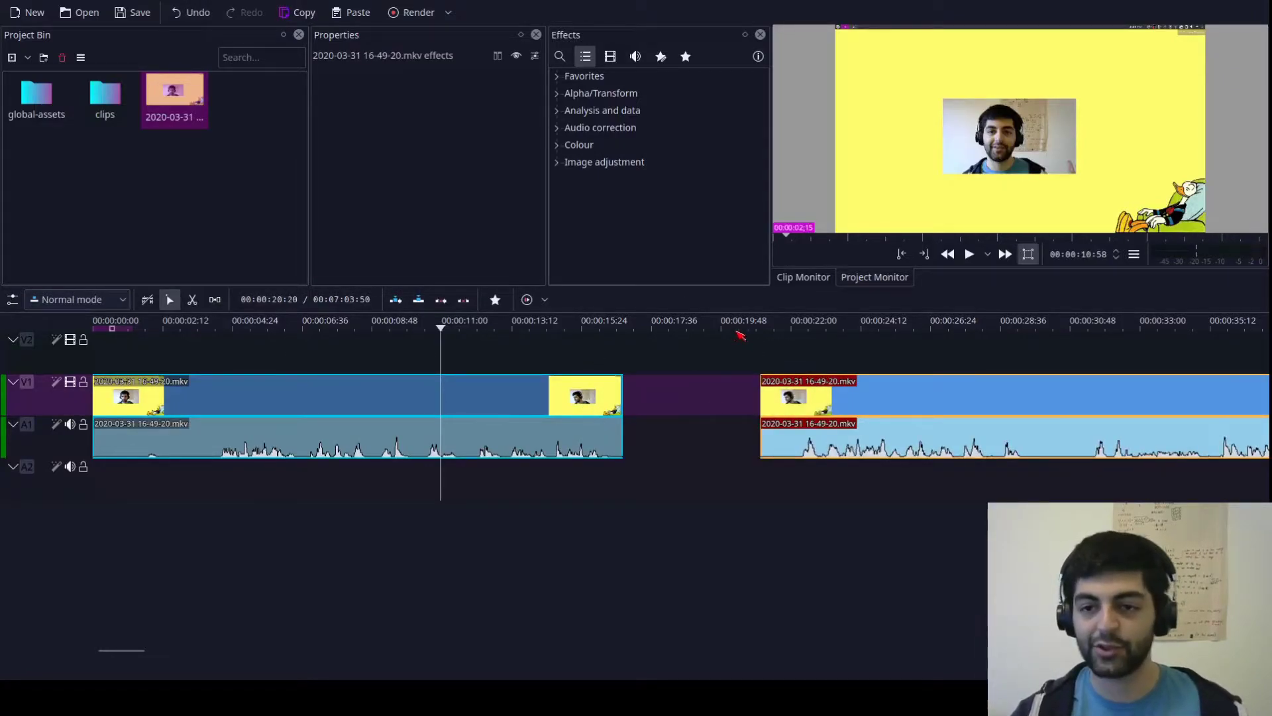
click(475, 392)
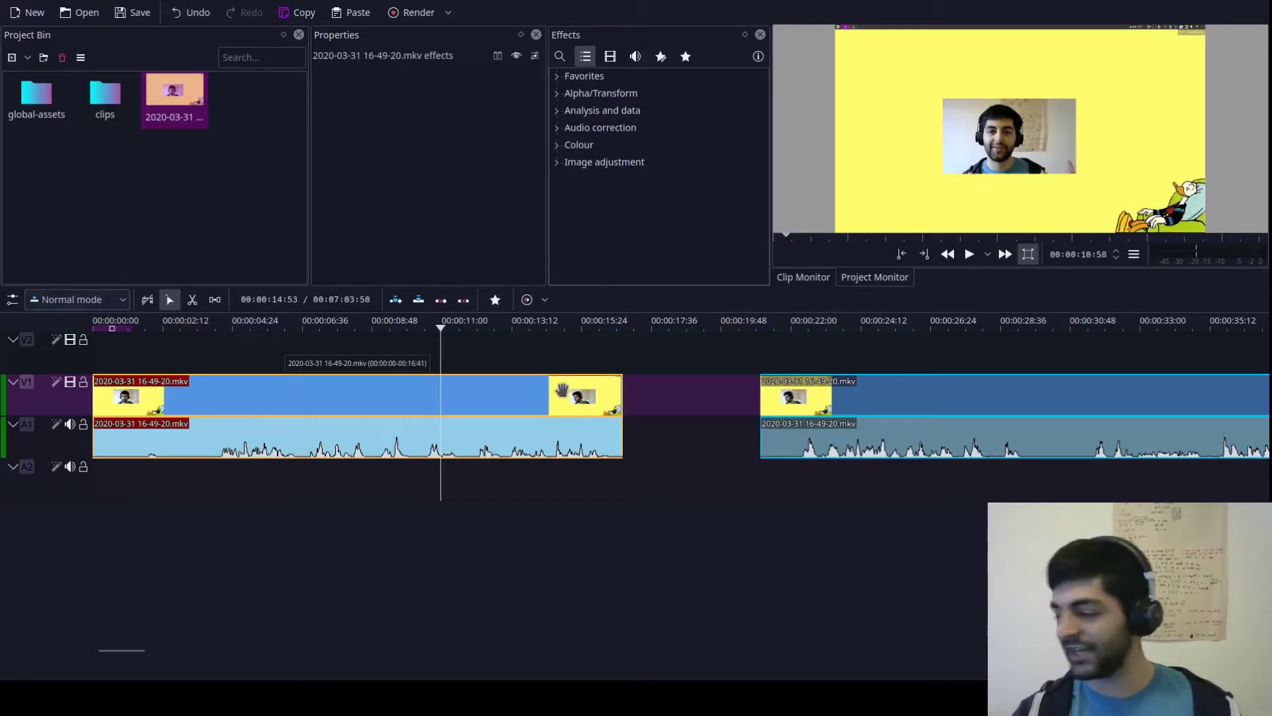
click(441, 343)
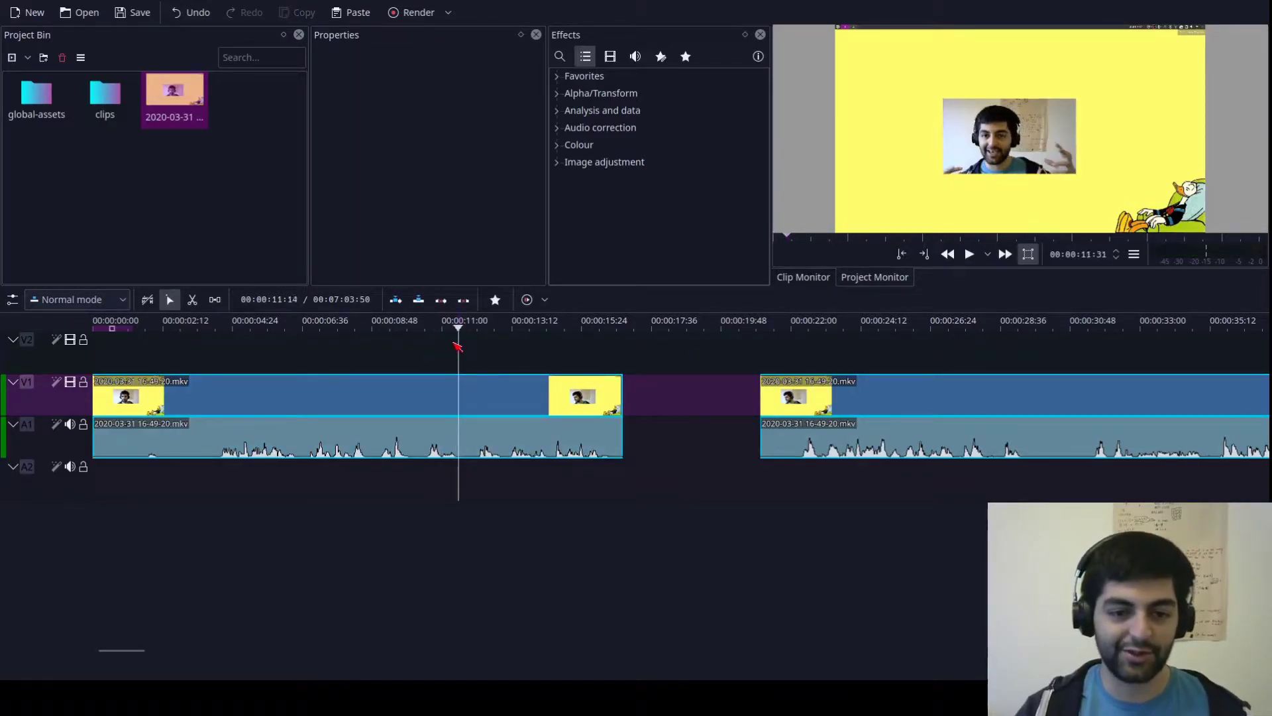
Step: Shift the first clip segment about one second later and the second segment about one second earlier
click(342, 402)
drag(517, 397, 544, 396)
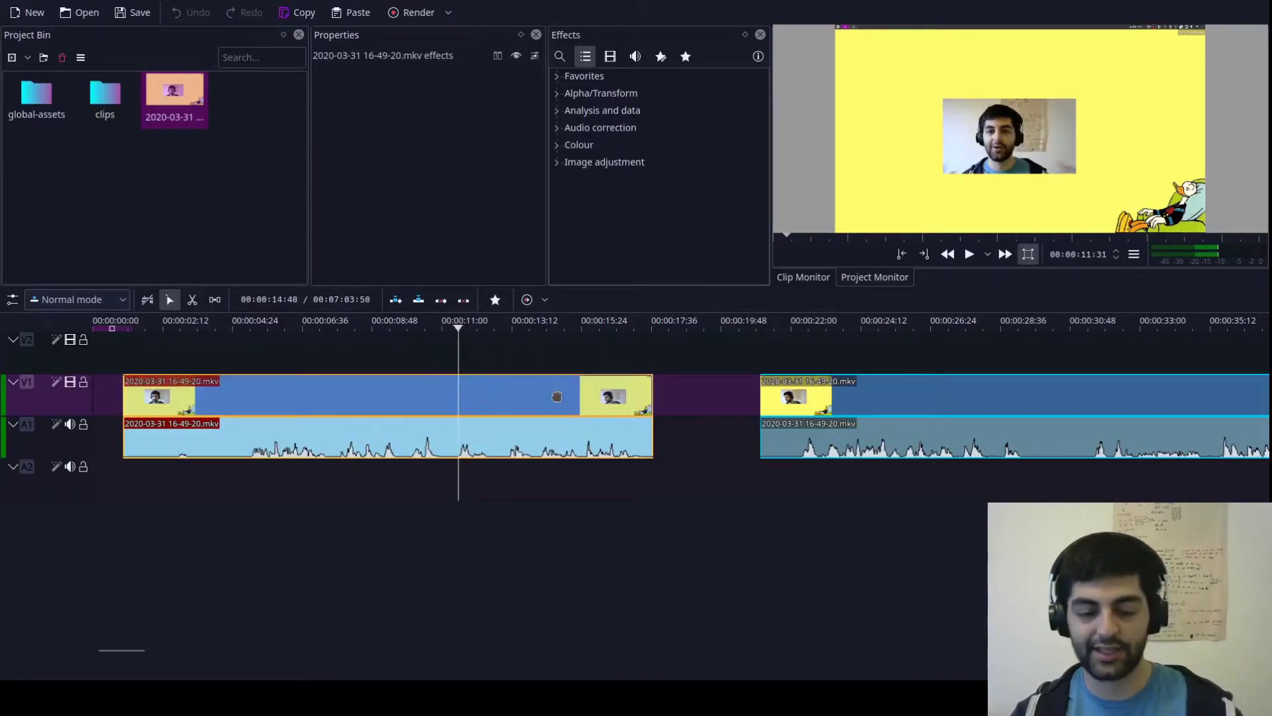
click(818, 393)
drag(818, 394, 789, 394)
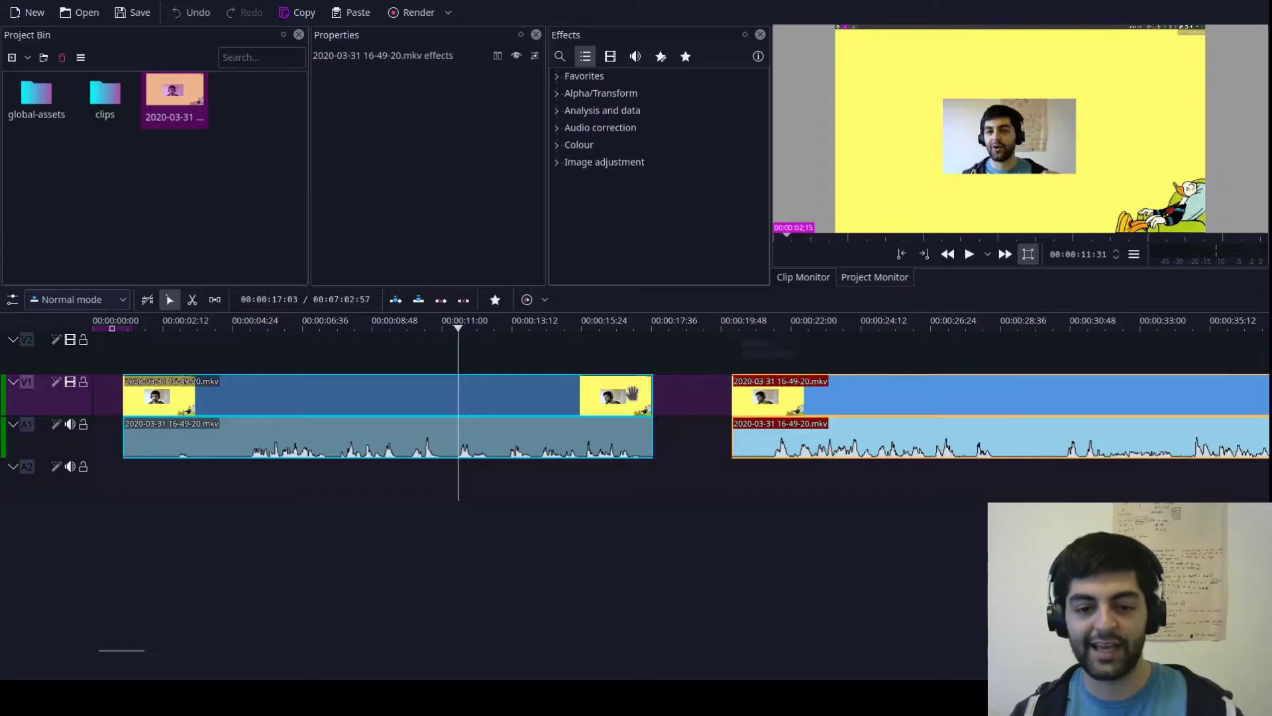
Step: Delete the first clip segment, both video and audio, from the timeline
click(635, 409)
key(Delete)
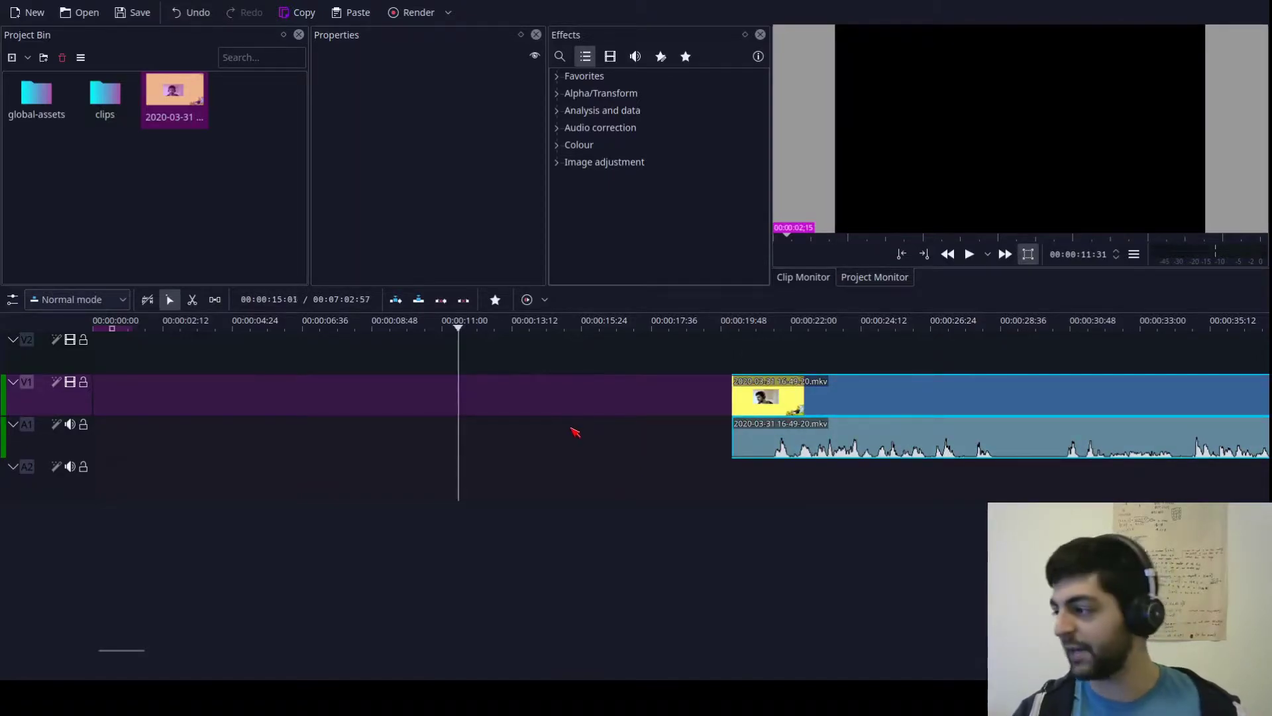
Step: Undo the deletion of the first clip segment and ungroup its video from its audio
key(ctrl+z)
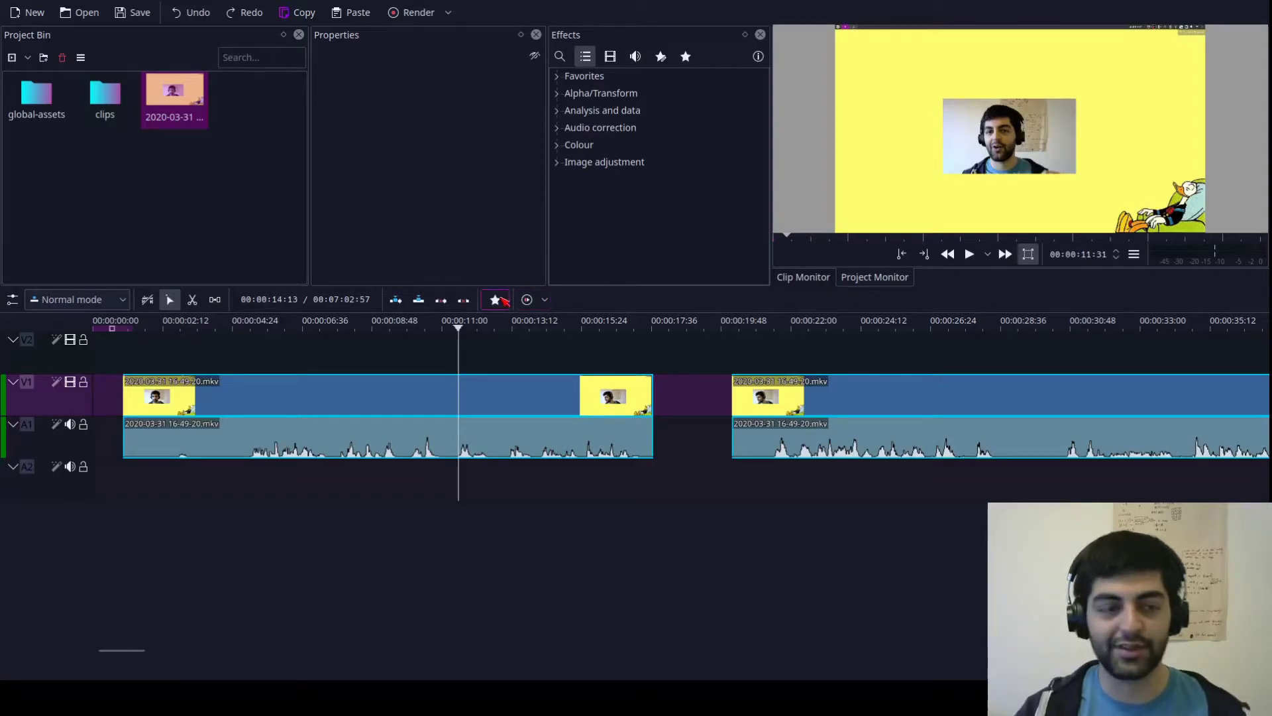
click(518, 396)
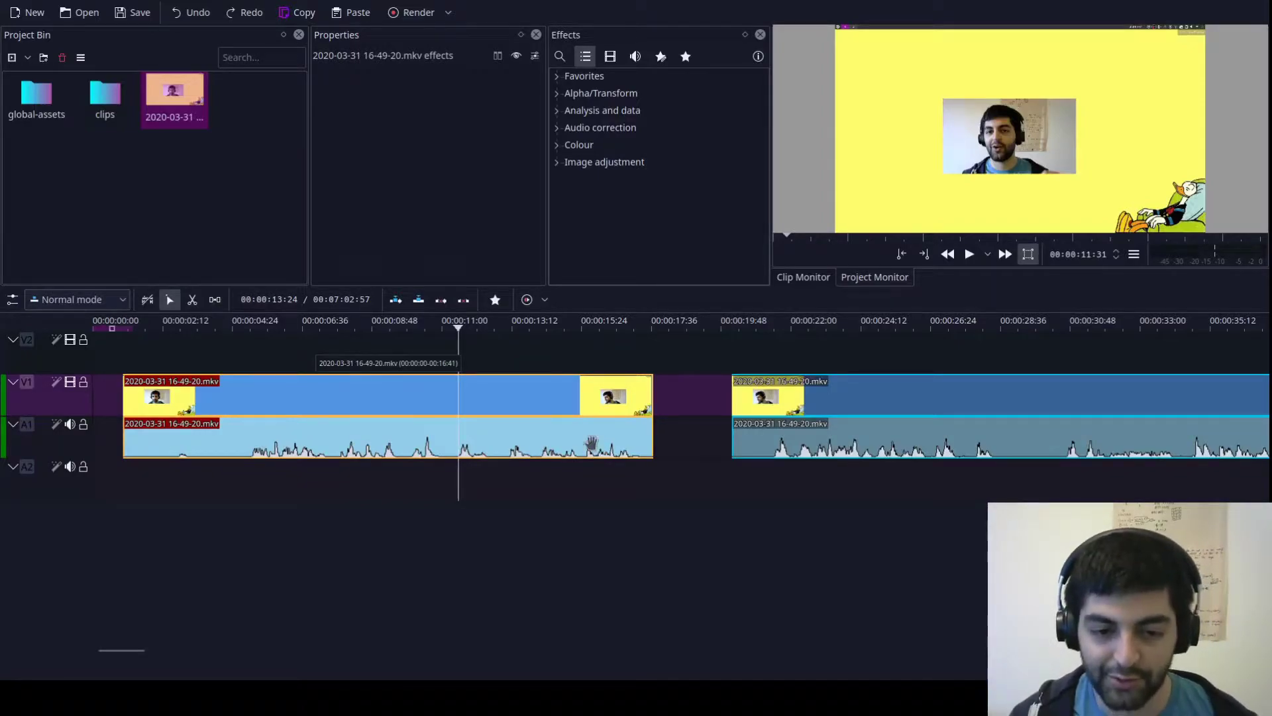
key(ctrl+shift+g)
Step: Shift only the video part of the first segment about half a second later on V1, leaving its audio in place
drag(559, 390, 599, 413)
drag(440, 404, 417, 402)
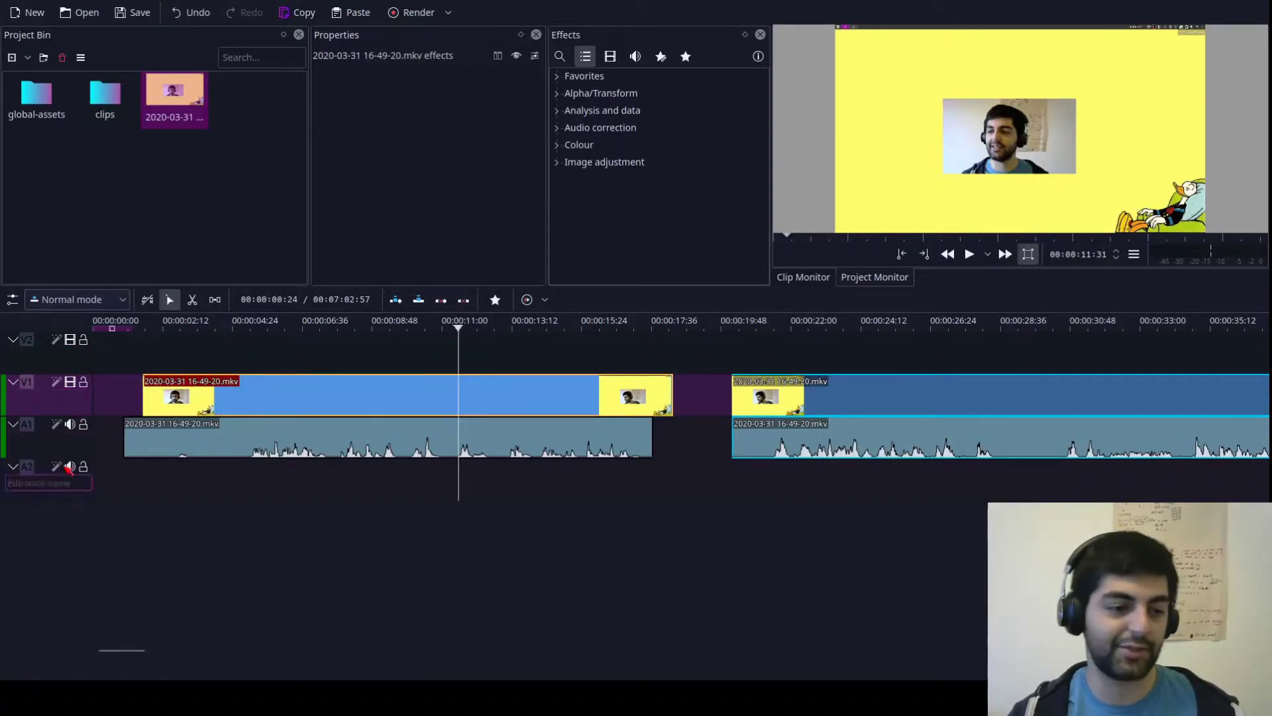
mouse_move(307, 404)
mouse_down()
mouse_move(346, 406)
mouse_move(306, 405)
mouse_up()
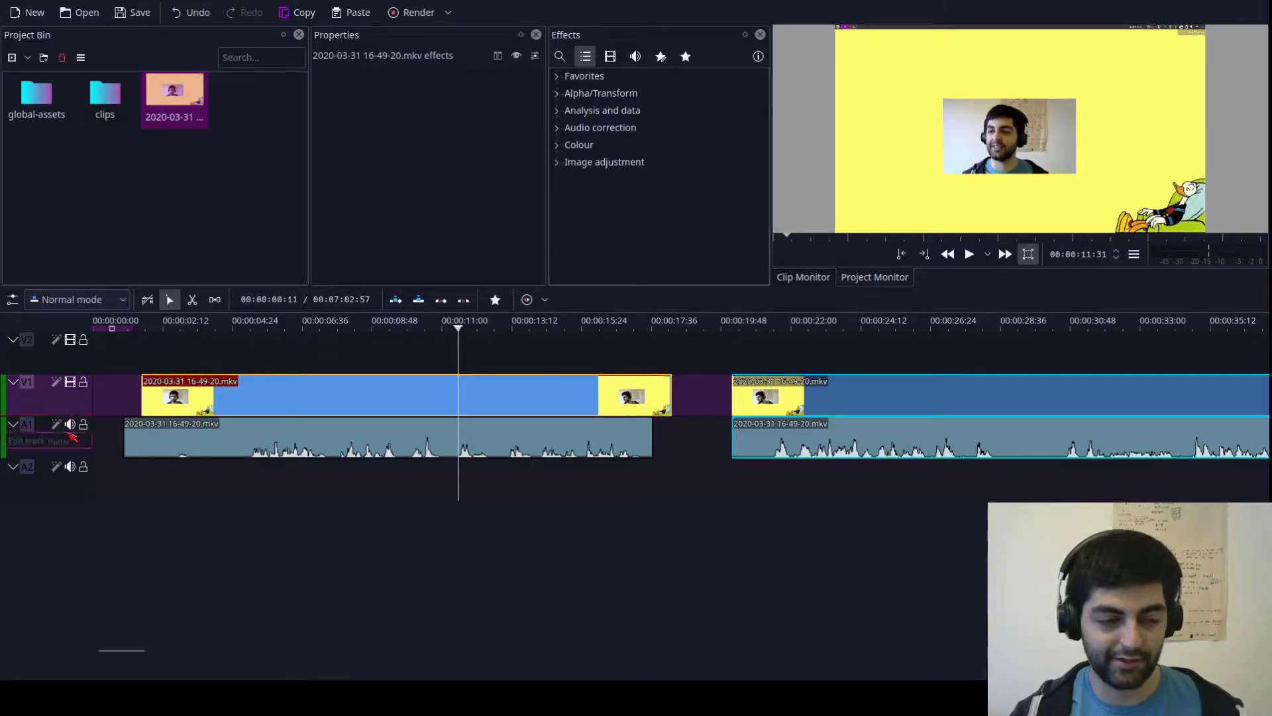
Step: Move the first segment's audio to the start of track A2 and delete its separated video from V1
key(ctrl+plus)
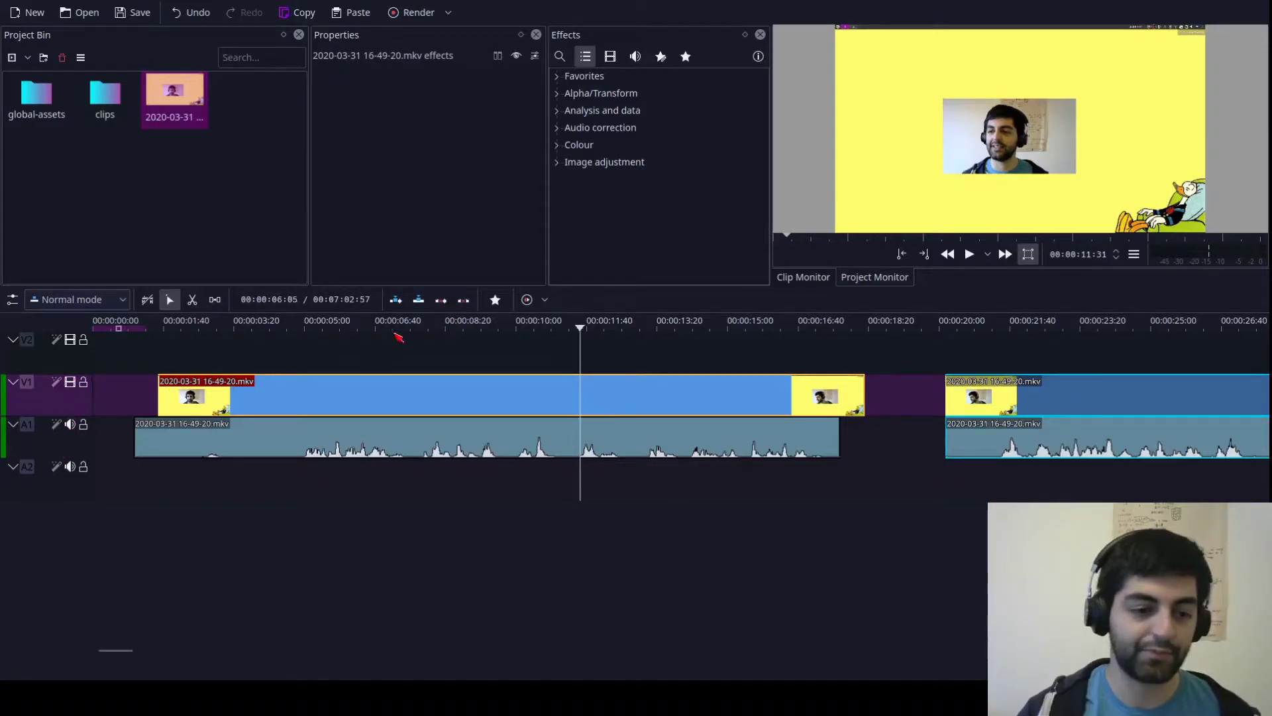
drag(599, 396, 493, 479)
key(Delete)
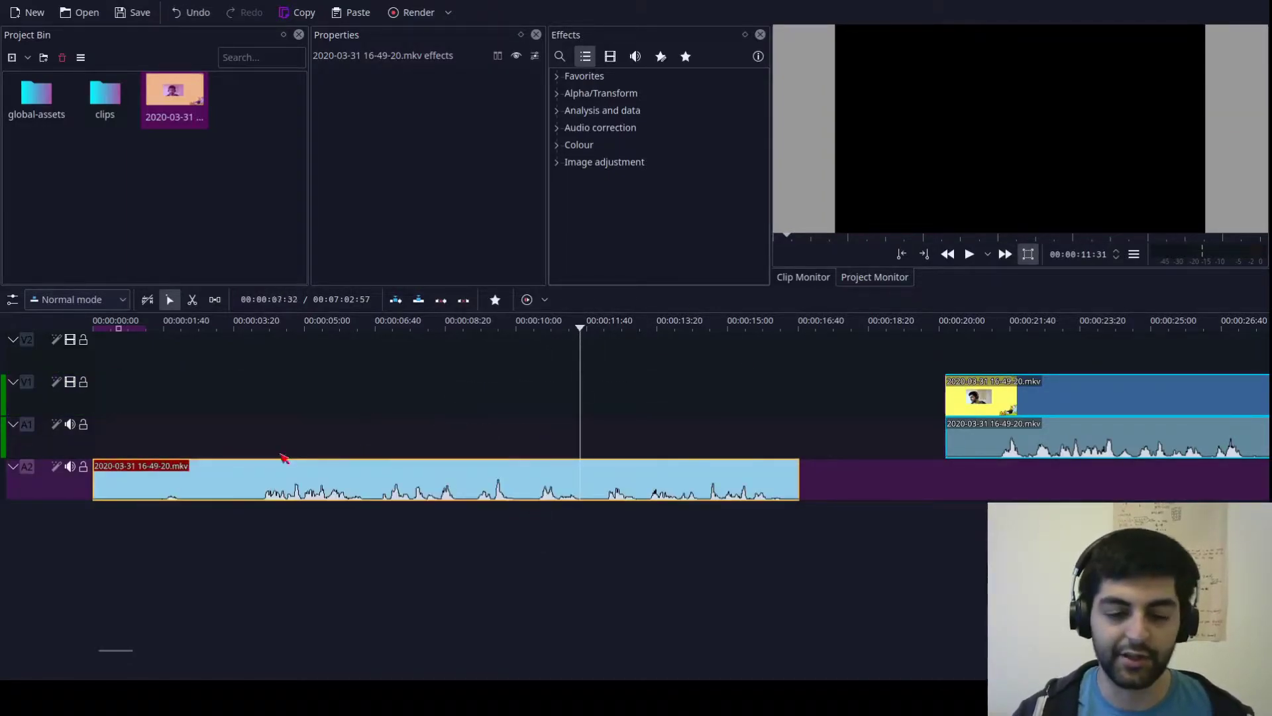
Step: Cut the audio on A2 at 00:00:03:56, just before the speech begins, and delete the quiet part before the cut
click(272, 407)
drag(282, 322, 263, 332)
click(262, 467)
key(shift+r)
click(230, 482)
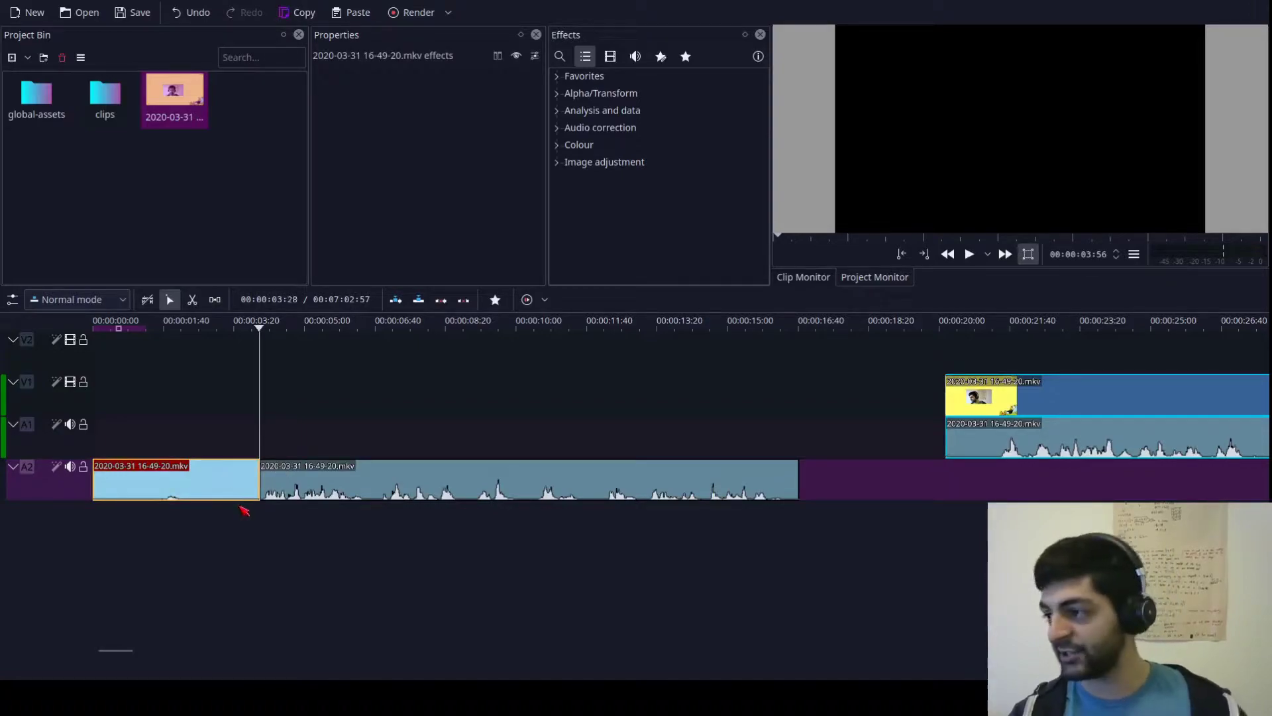
key(Delete)
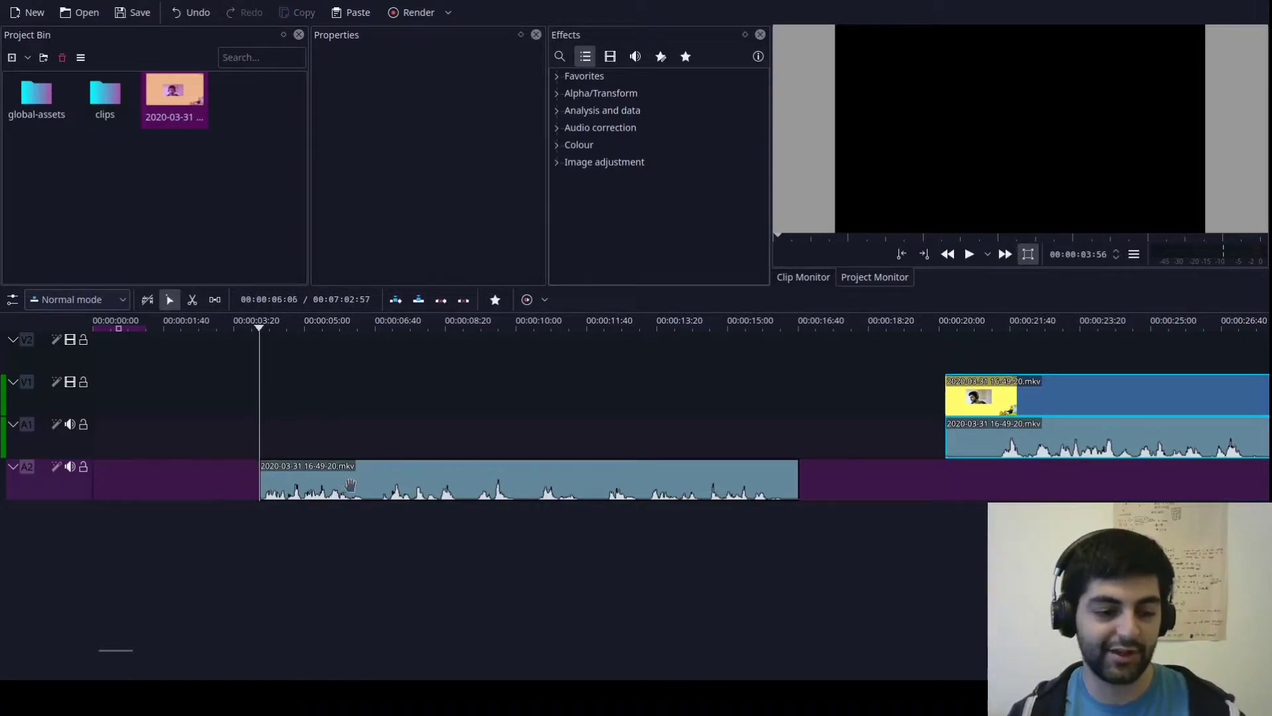
Step: Remove the empty space before the remaining A2 audio and return the playhead to the start of the timeline
click(169, 487)
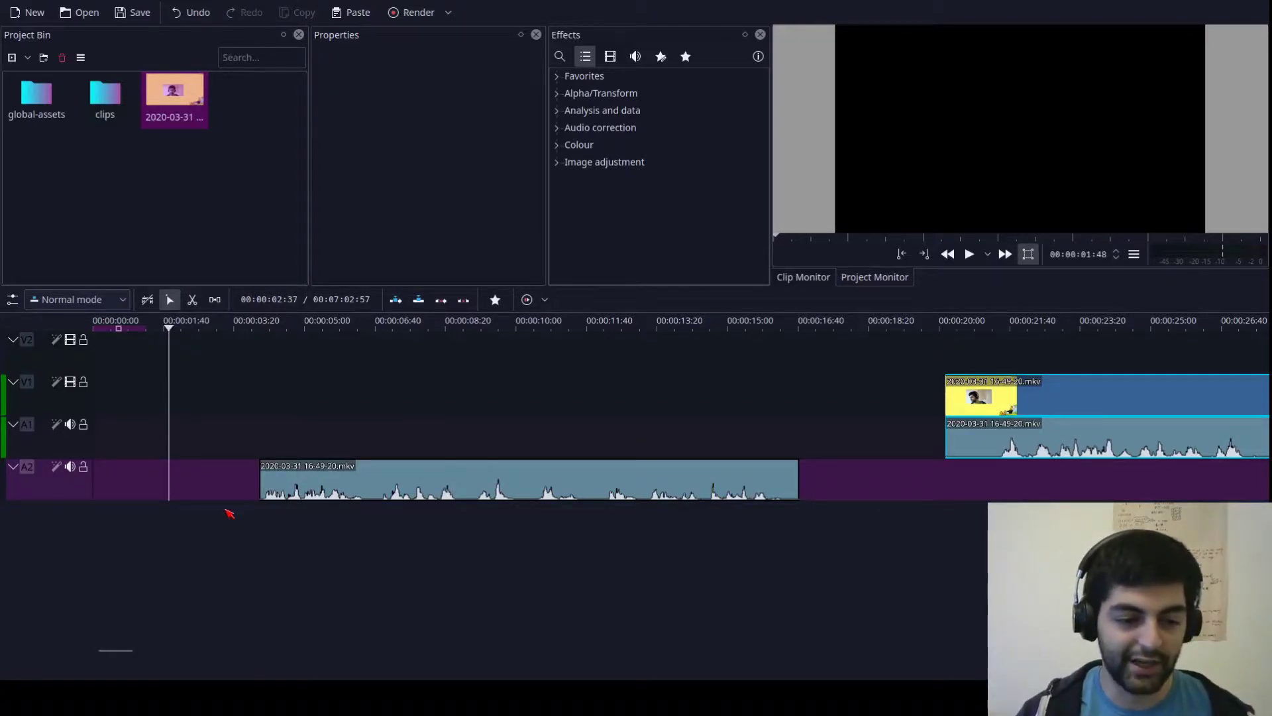
key(shift+Delete)
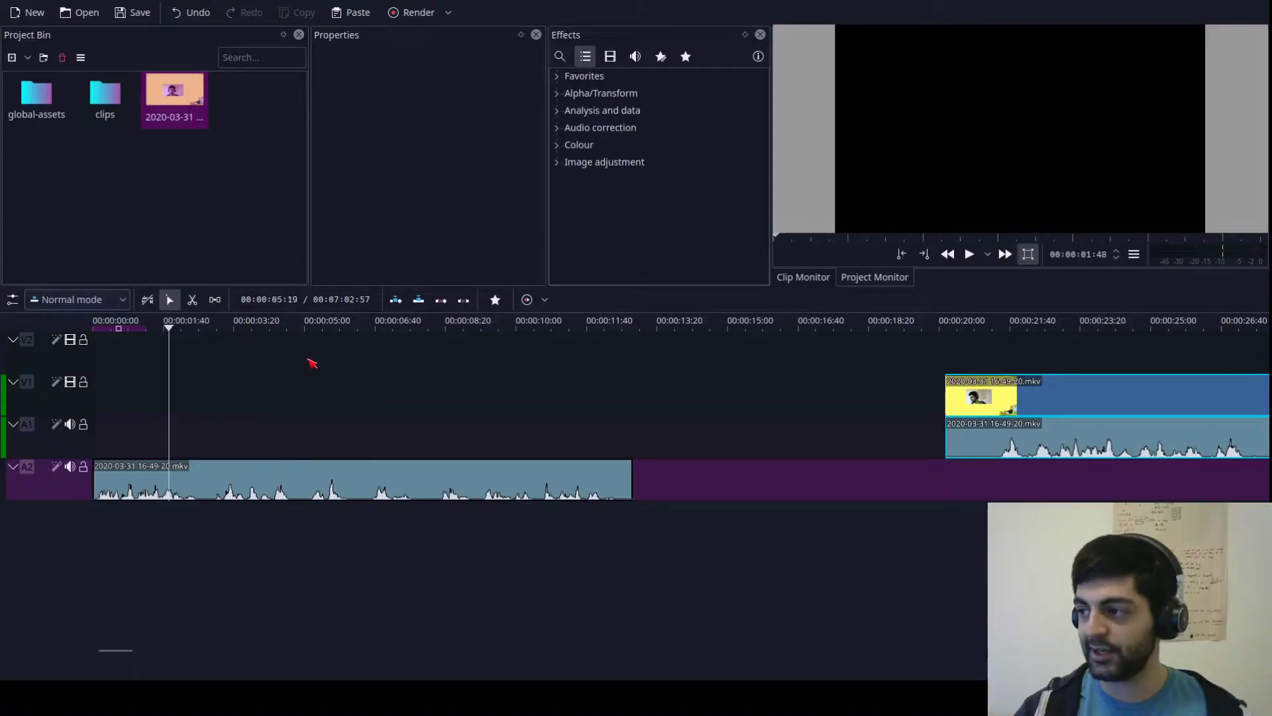
drag(169, 334, 94, 330)
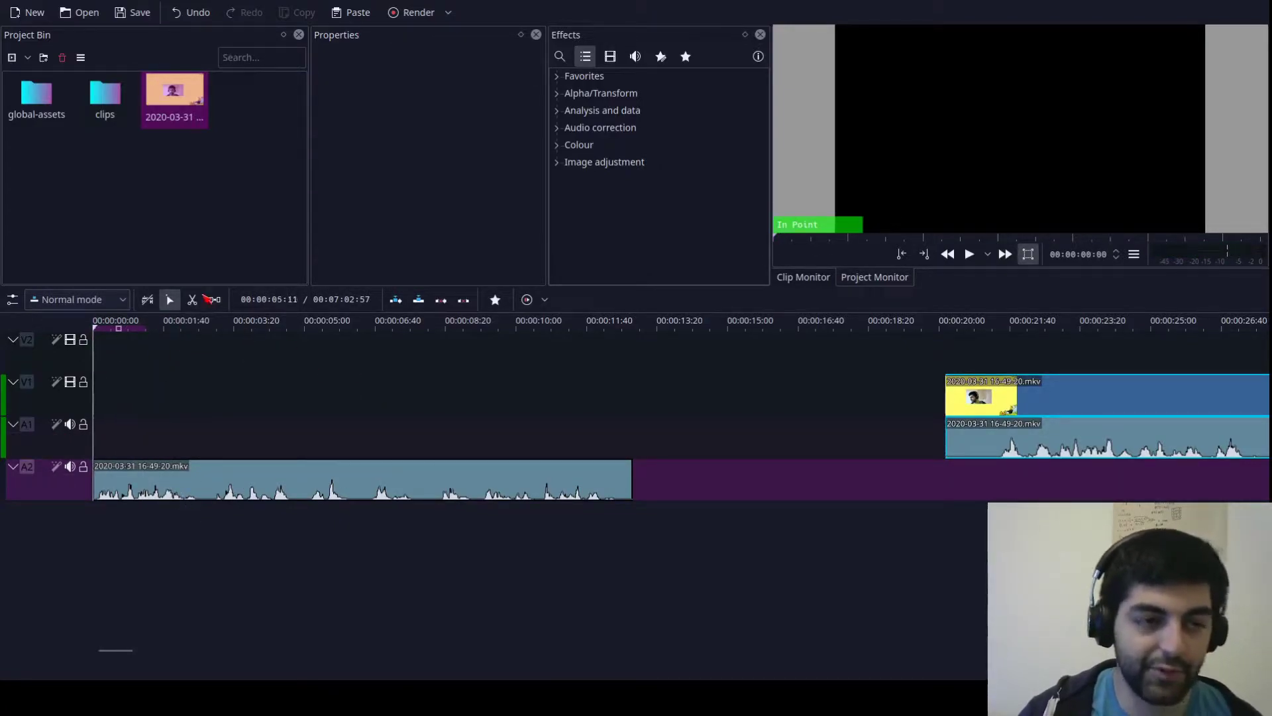
Step: Open the clips folder in the project bin and try to place all three of its clips on track V2
double_click(106, 112)
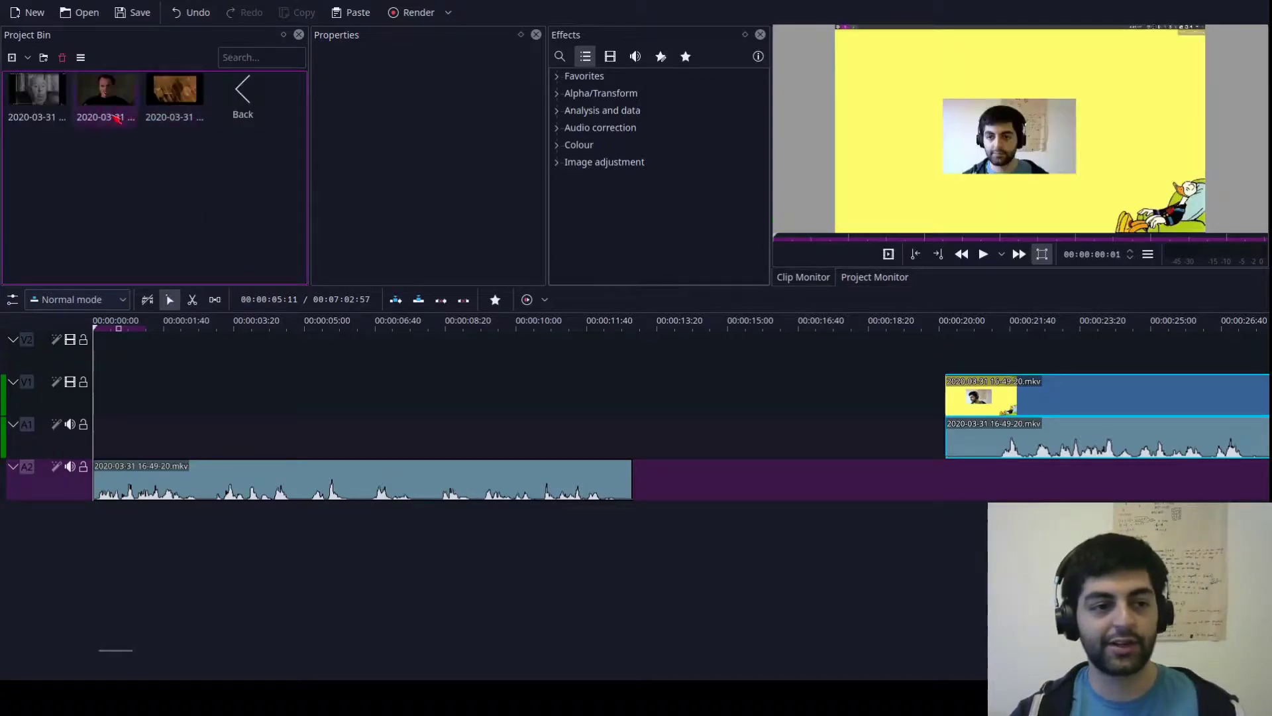
drag(55, 171, 199, 129)
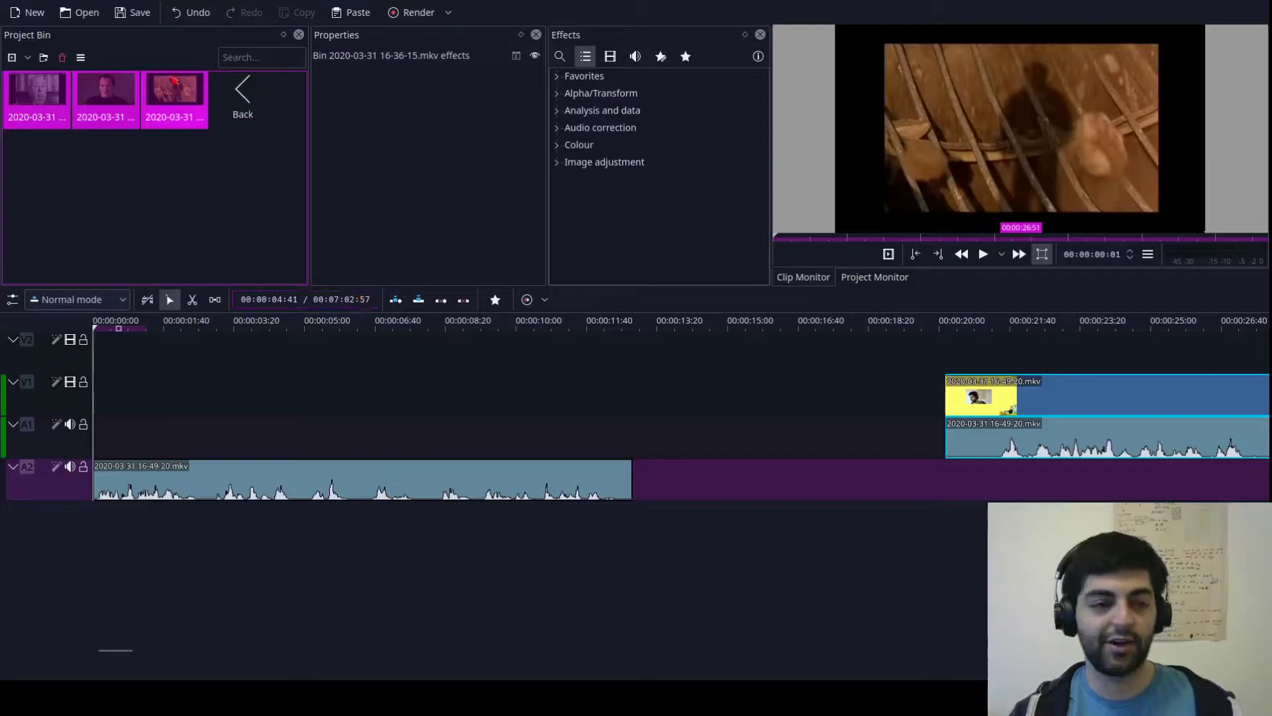
drag(169, 92, 346, 356)
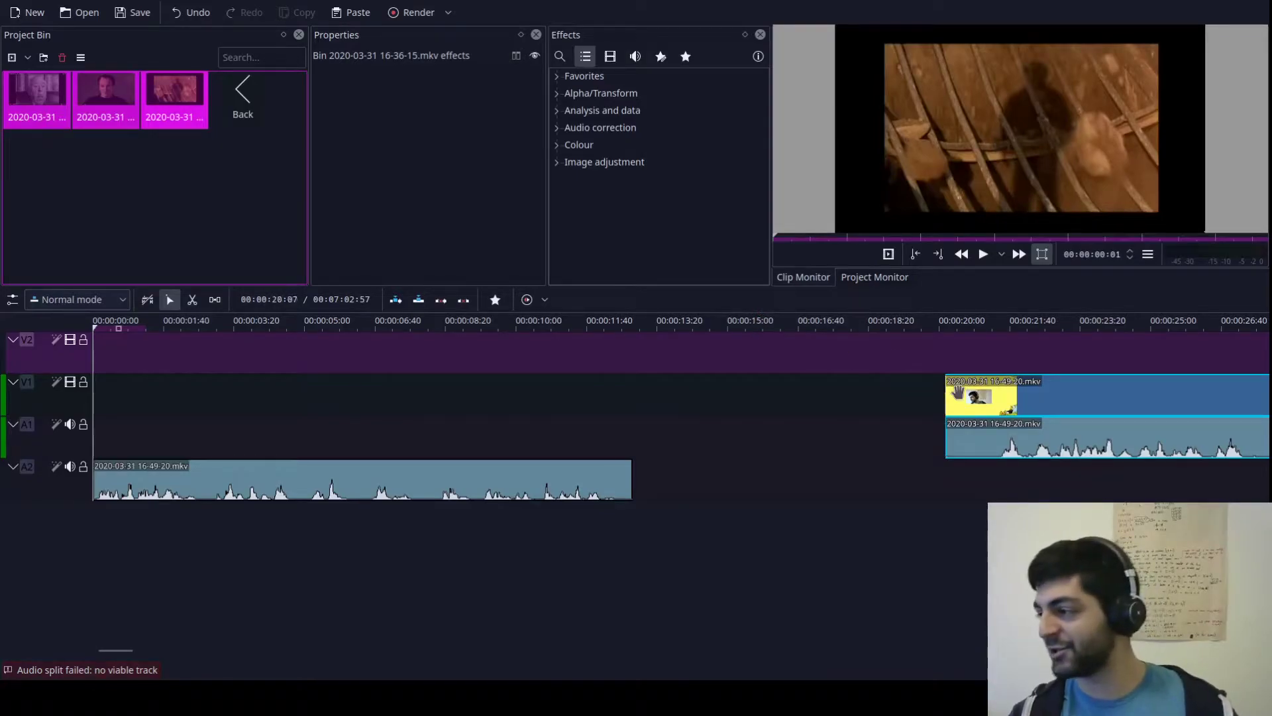
drag(951, 396, 1042, 393)
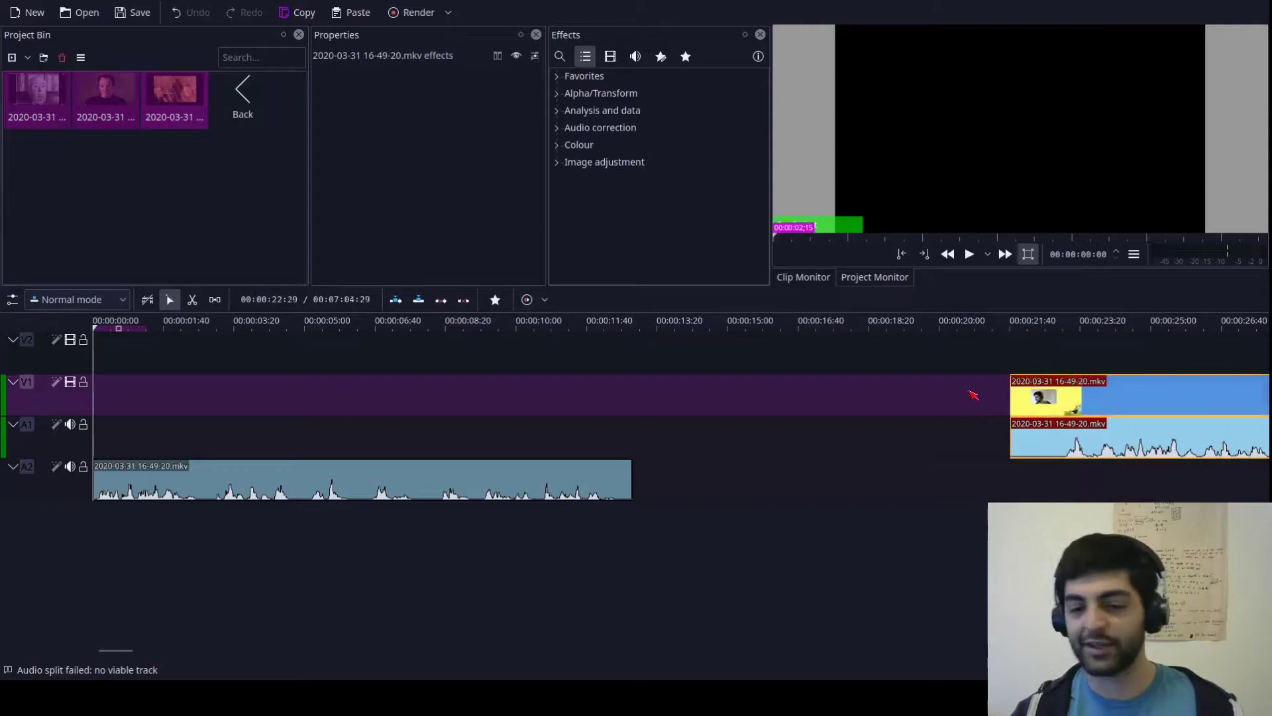
click(24, 94)
drag(23, 95, 219, 366)
drag(106, 93, 146, 392)
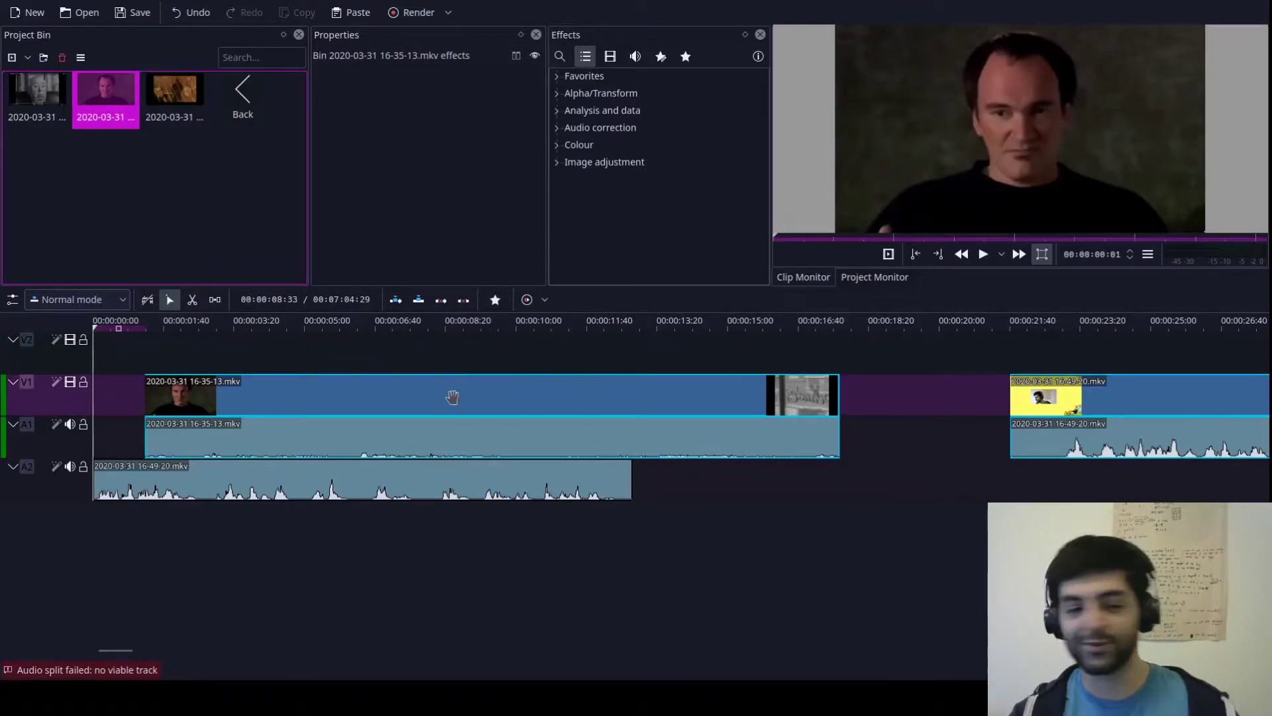
click(304, 349)
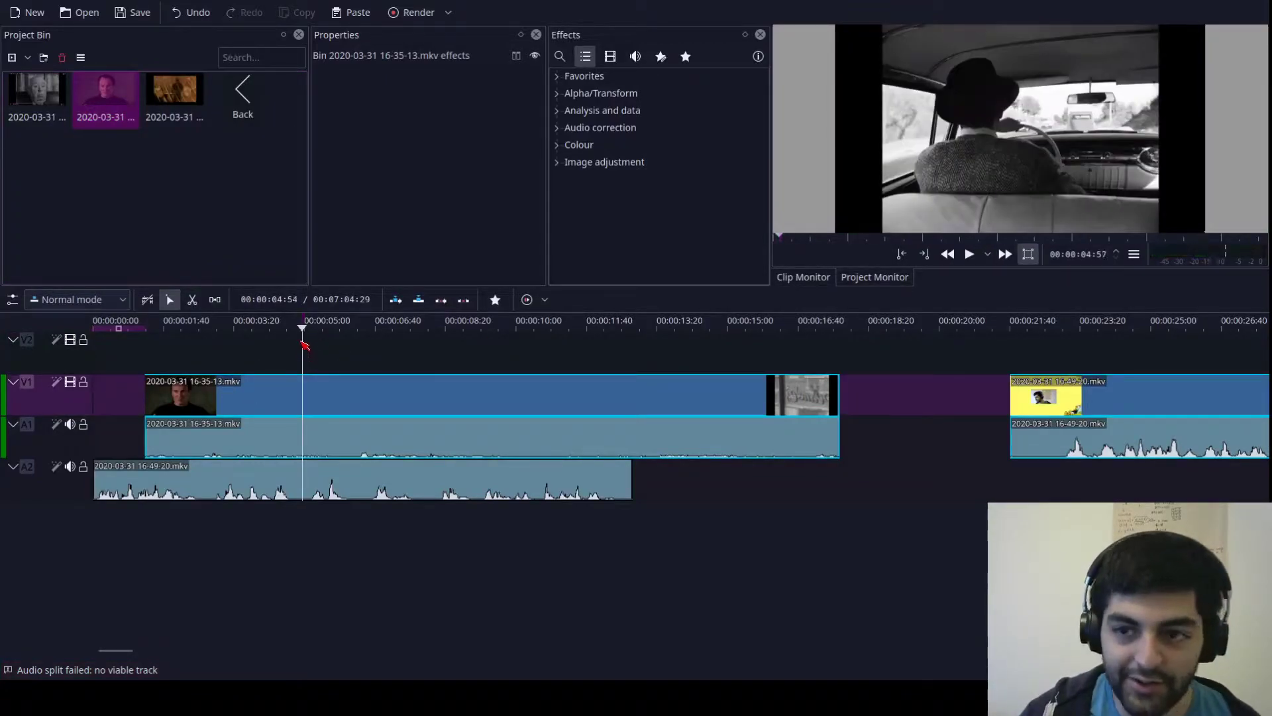
drag(318, 335, 519, 345)
click(517, 377)
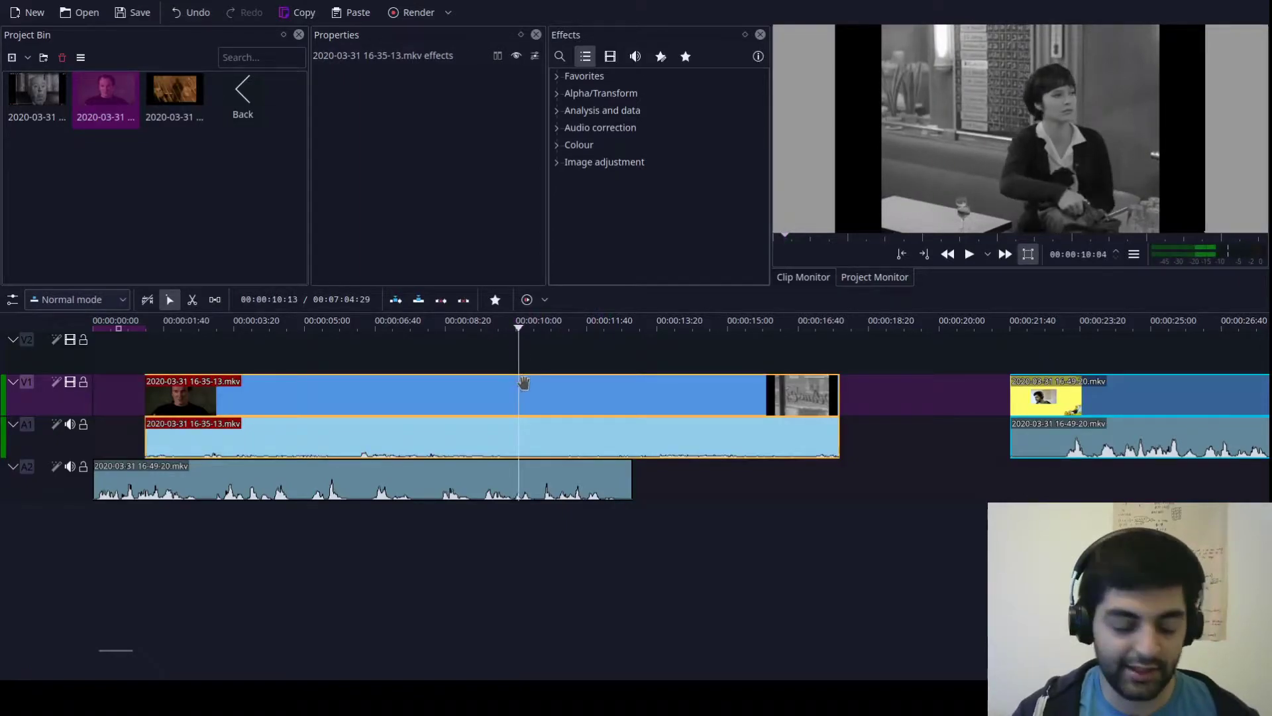
key(shift+r)
click(645, 363)
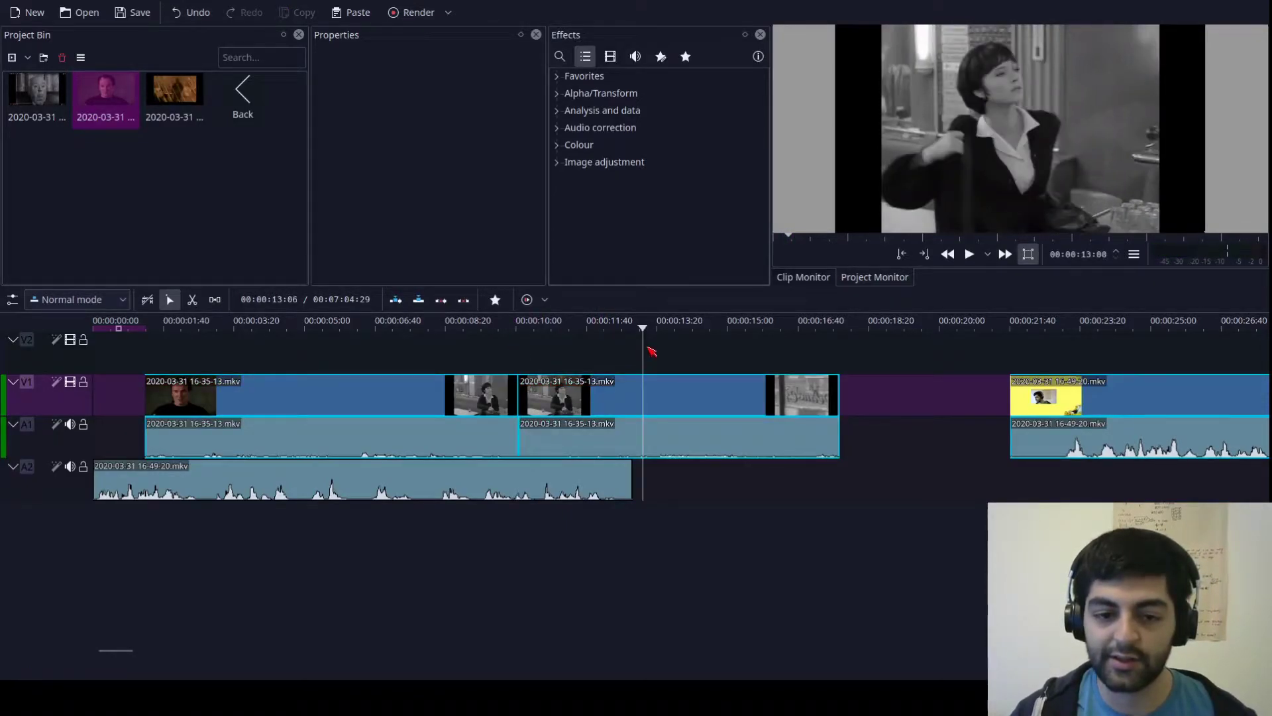
key(shift+r)
Step: Delete the first and last pieces of the 16-35-13 clip, keeping only the excerpt between the two cuts
click(427, 396)
key(Delete)
click(700, 396)
key(Delete)
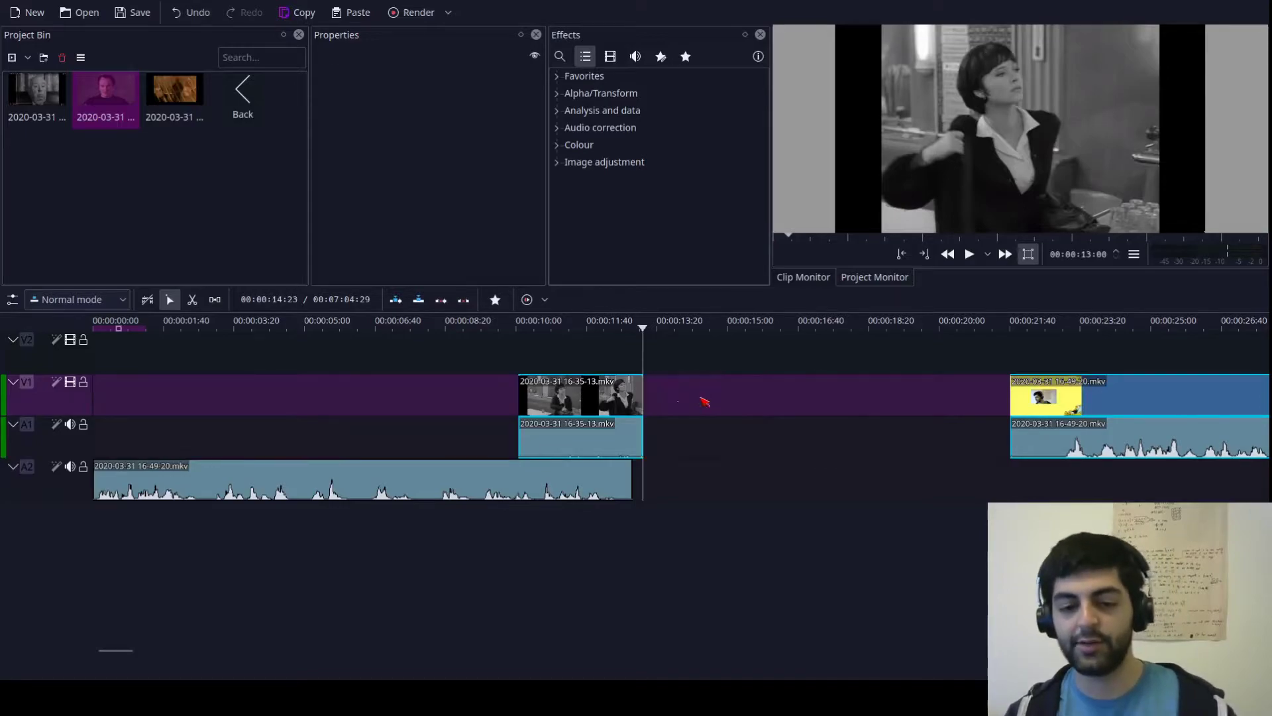
Step: Strip the audio from the 16-35-13 excerpt and move its video to the start of V1
drag(590, 404, 420, 412)
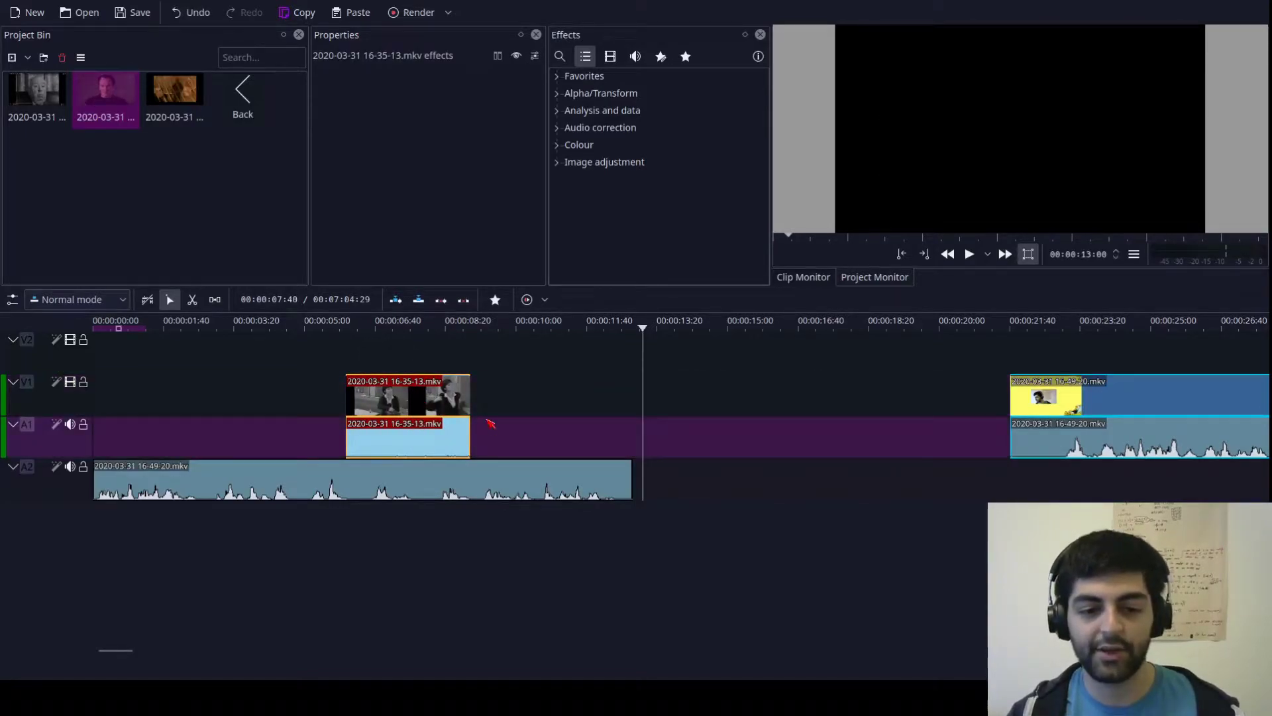
click(448, 438)
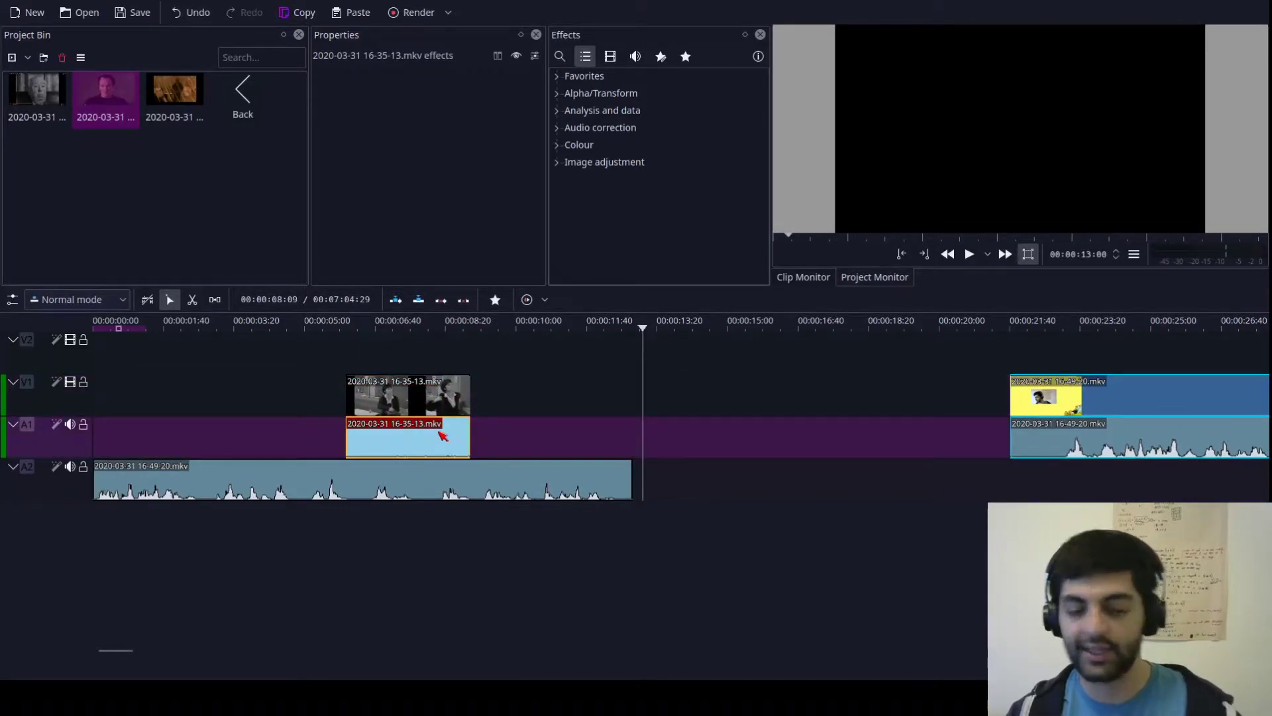
key(Delete)
drag(425, 402, 174, 398)
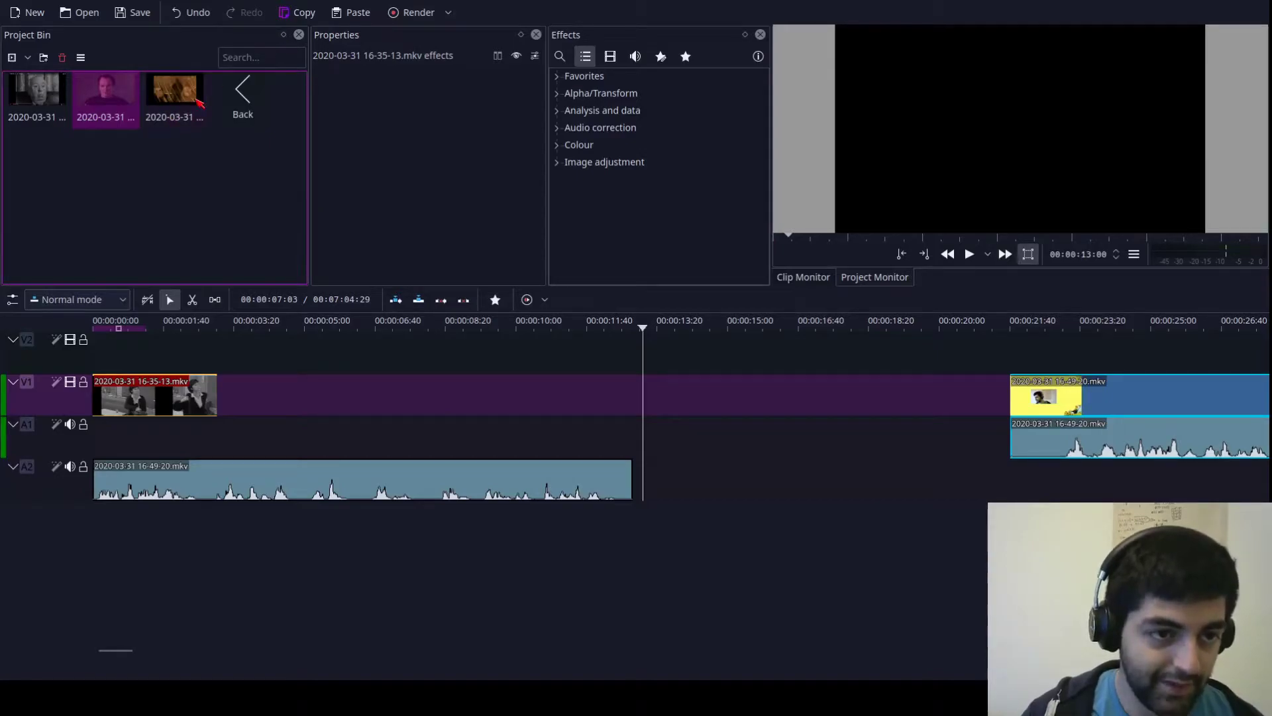
drag(37, 96, 371, 396)
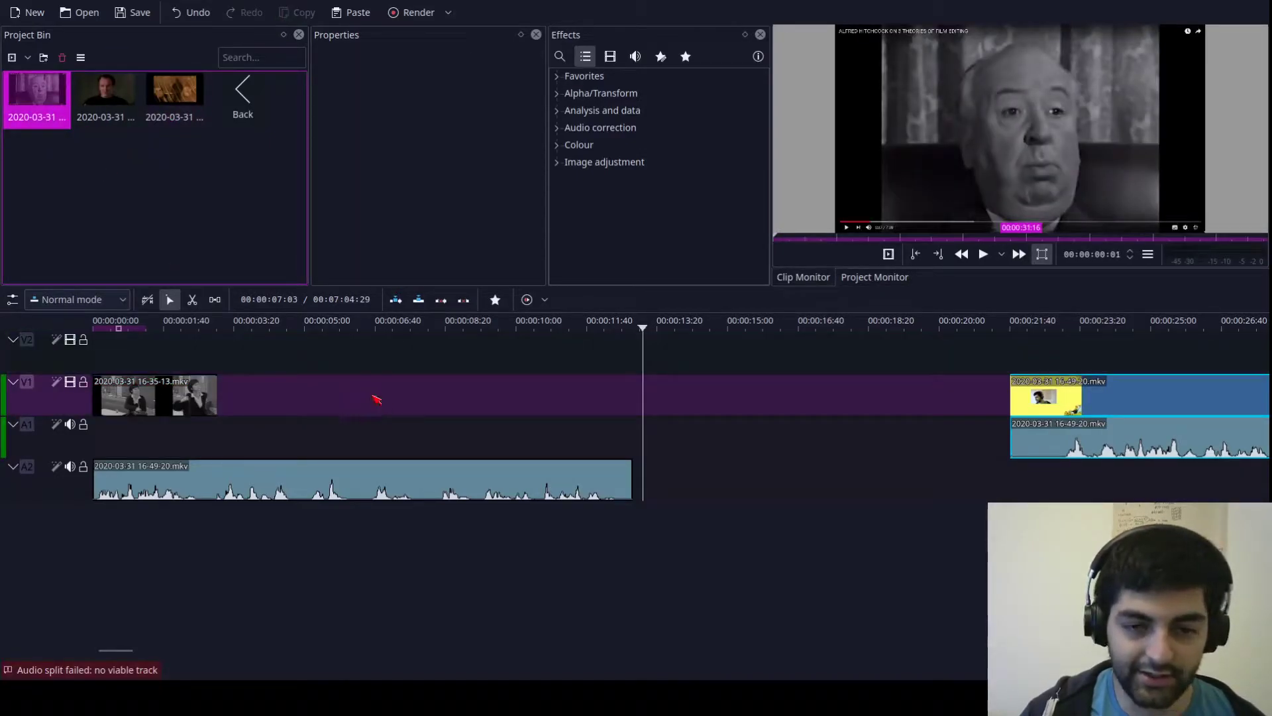
drag(1073, 388, 514, 391)
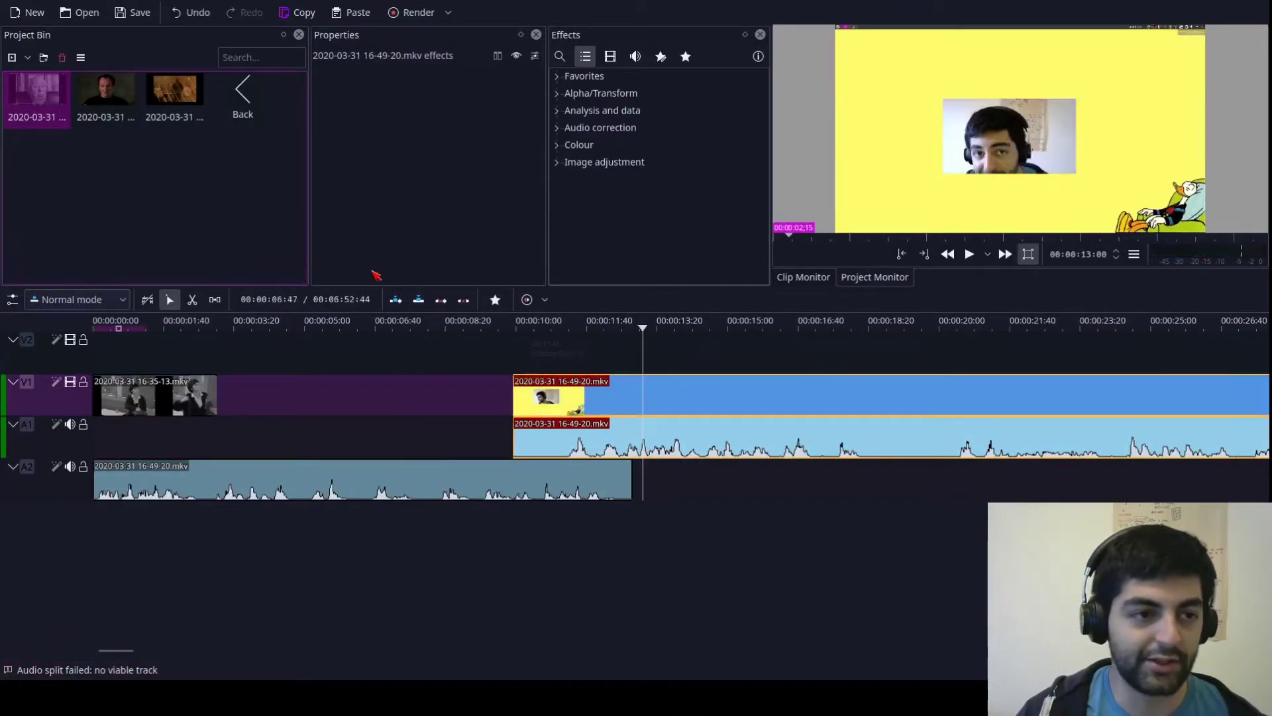
drag(670, 395, 898, 391)
drag(53, 120, 750, 342)
drag(758, 348, 712, 363)
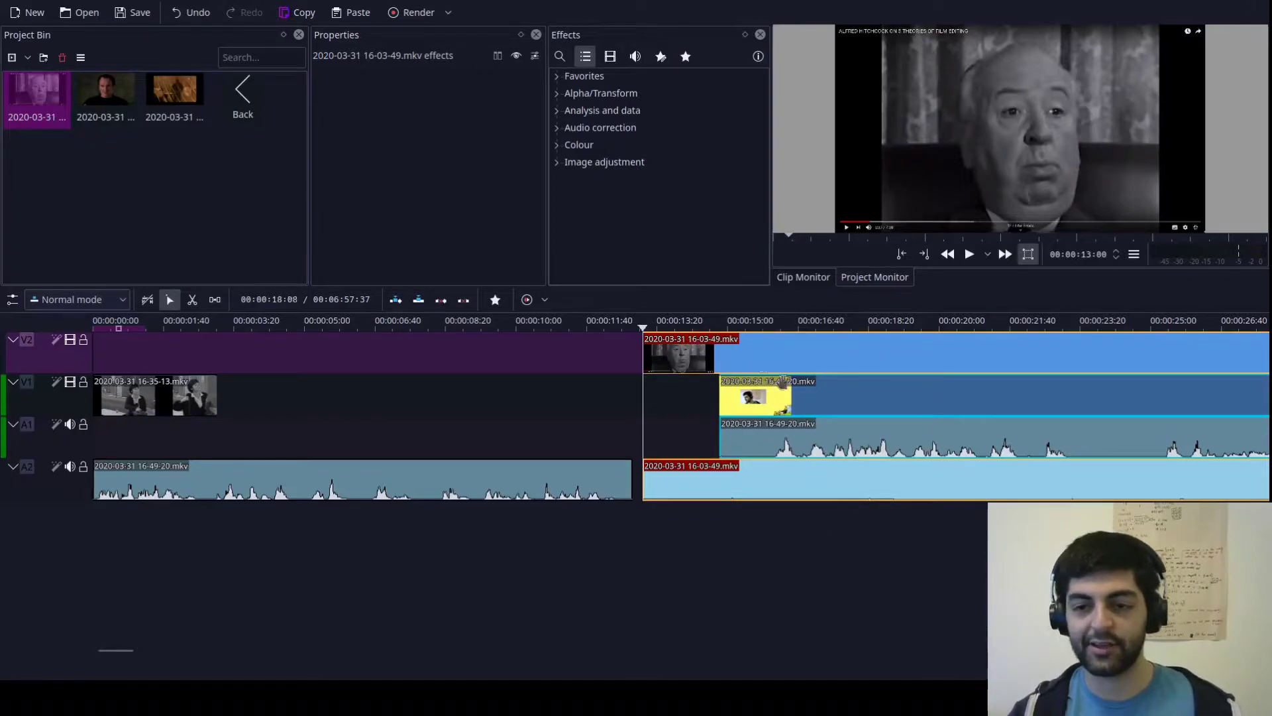
scroll(816, 375, right, 5)
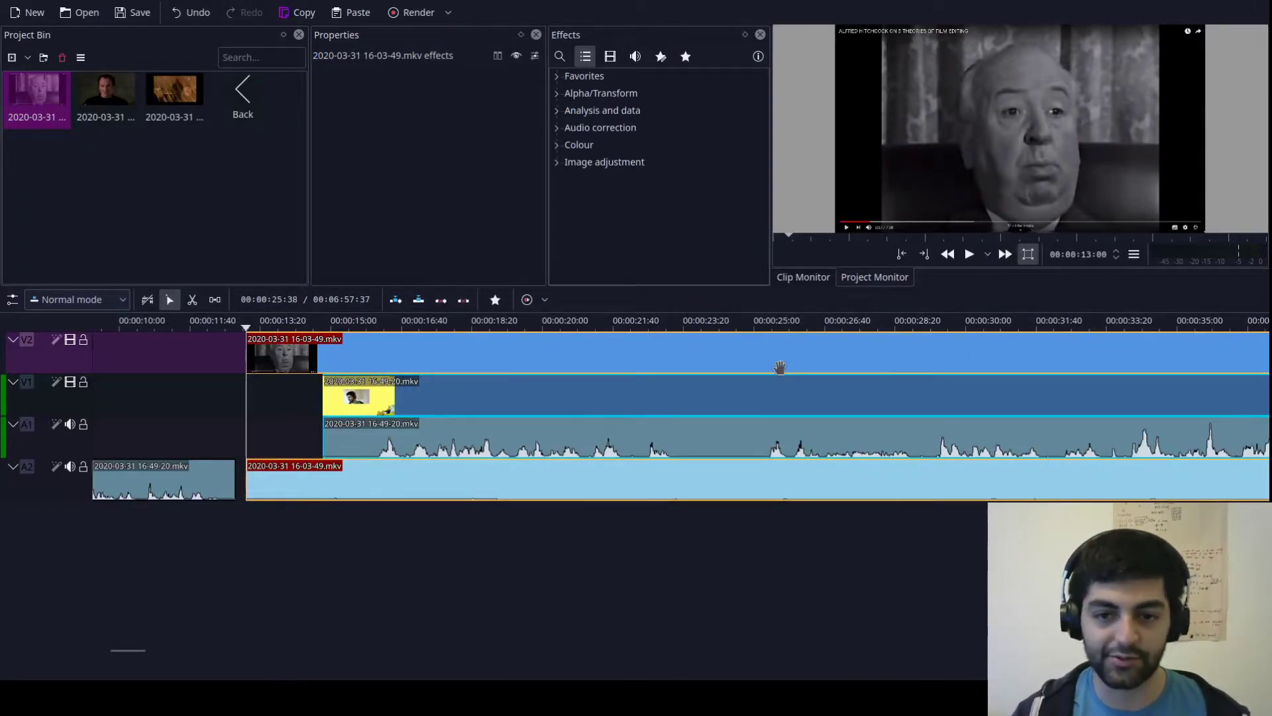
click(757, 321)
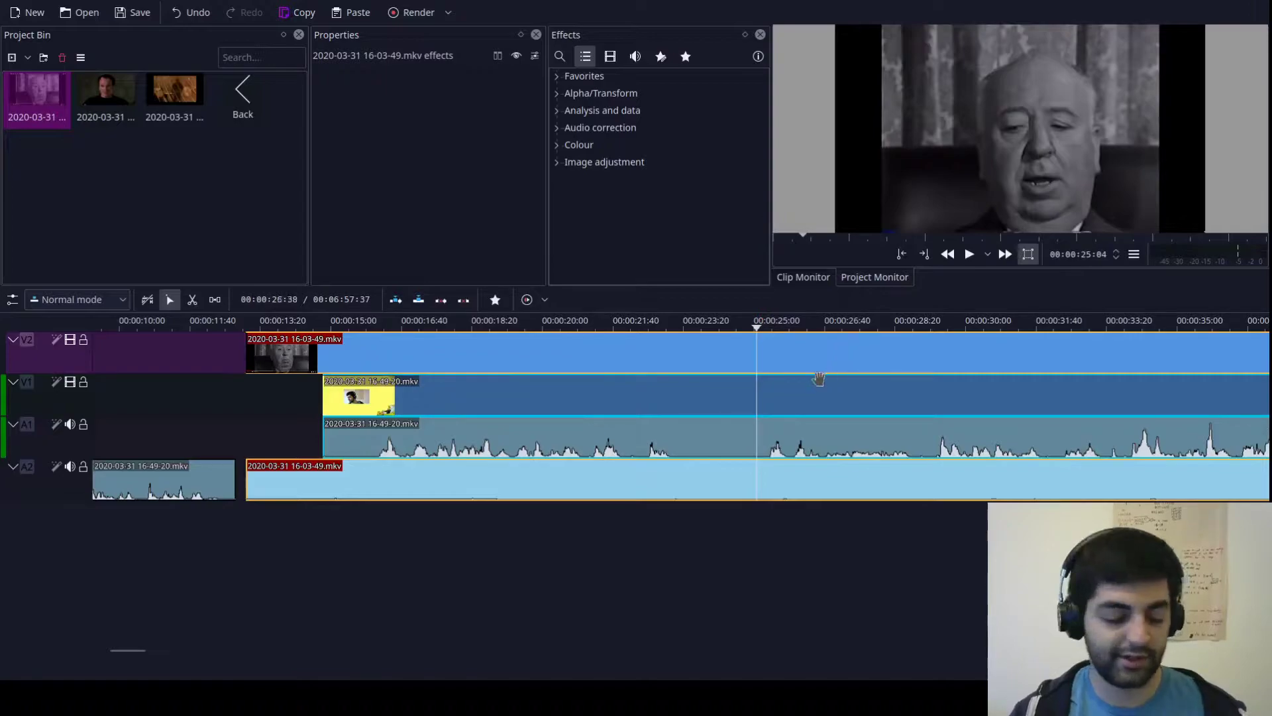
key(shift+r)
click(861, 325)
click(921, 325)
key(shift+r)
Step: Delete the pieces of the 16-03-49 clip before and after the two cuts, keeping the middle excerpt
click(687, 341)
key(Delete)
click(960, 351)
key(Delete)
Step: Move the 16-03-49 excerpt to V1 directly after the first clip, ungroup it, and delete its audio
drag(838, 351, 309, 424)
key(ctrl+shift+g)
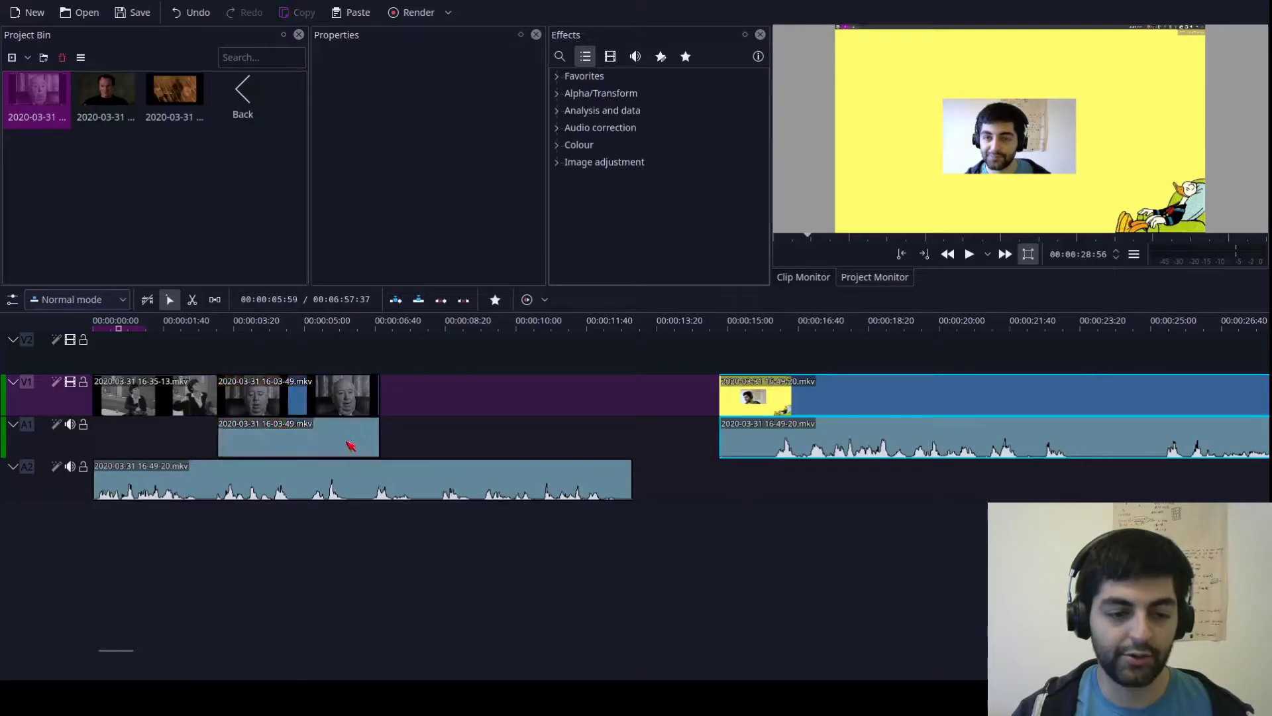
click(347, 444)
key(Delete)
drag(185, 101, 990, 343)
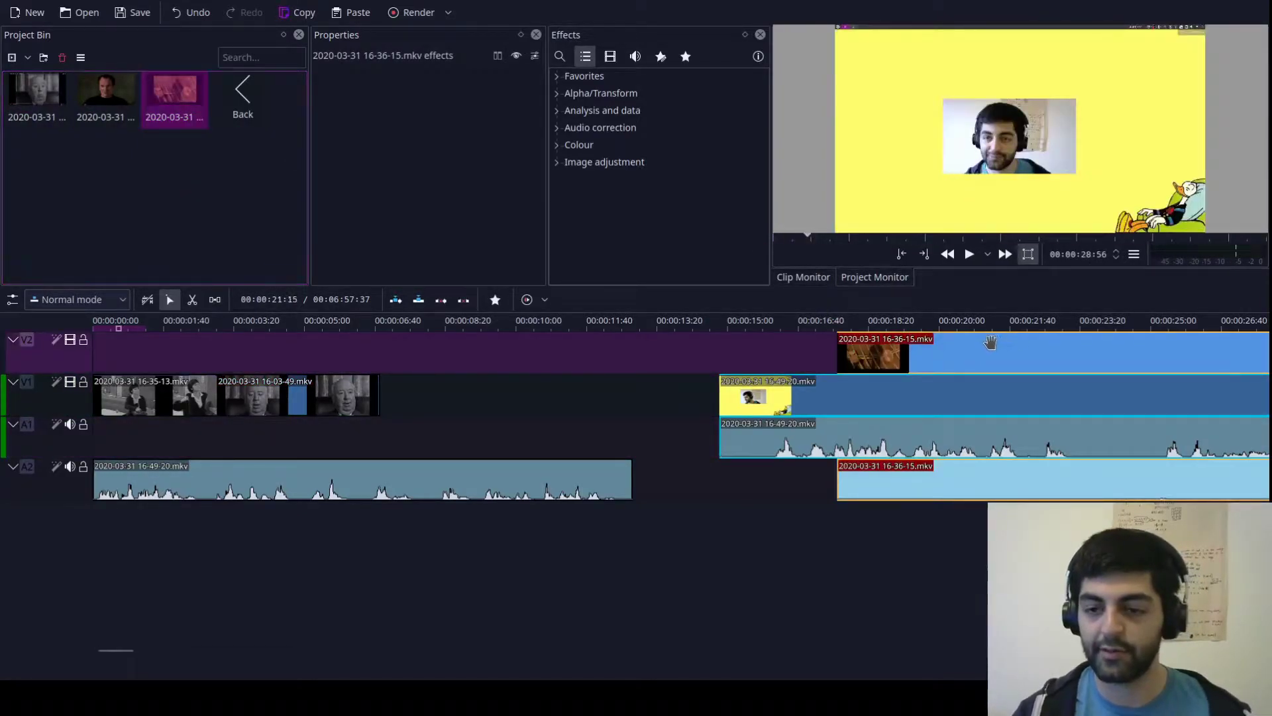
click(987, 326)
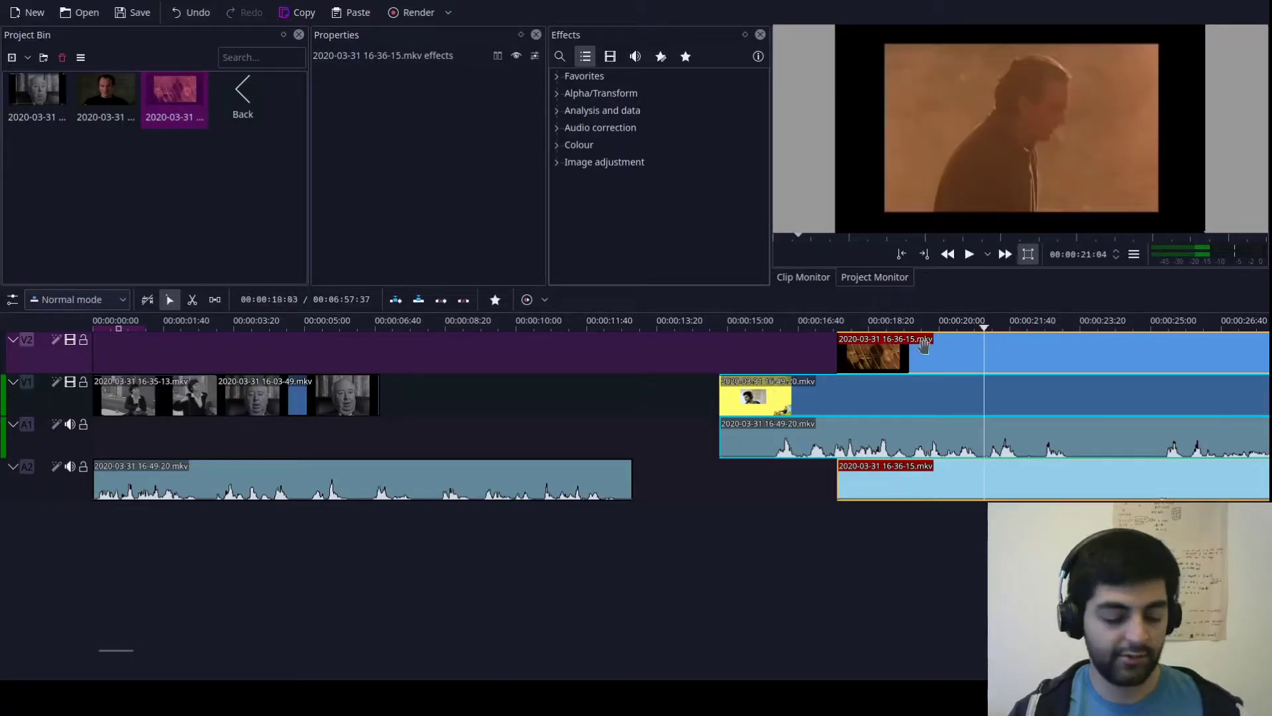
key(shift+r)
click(1031, 351)
key(Delete)
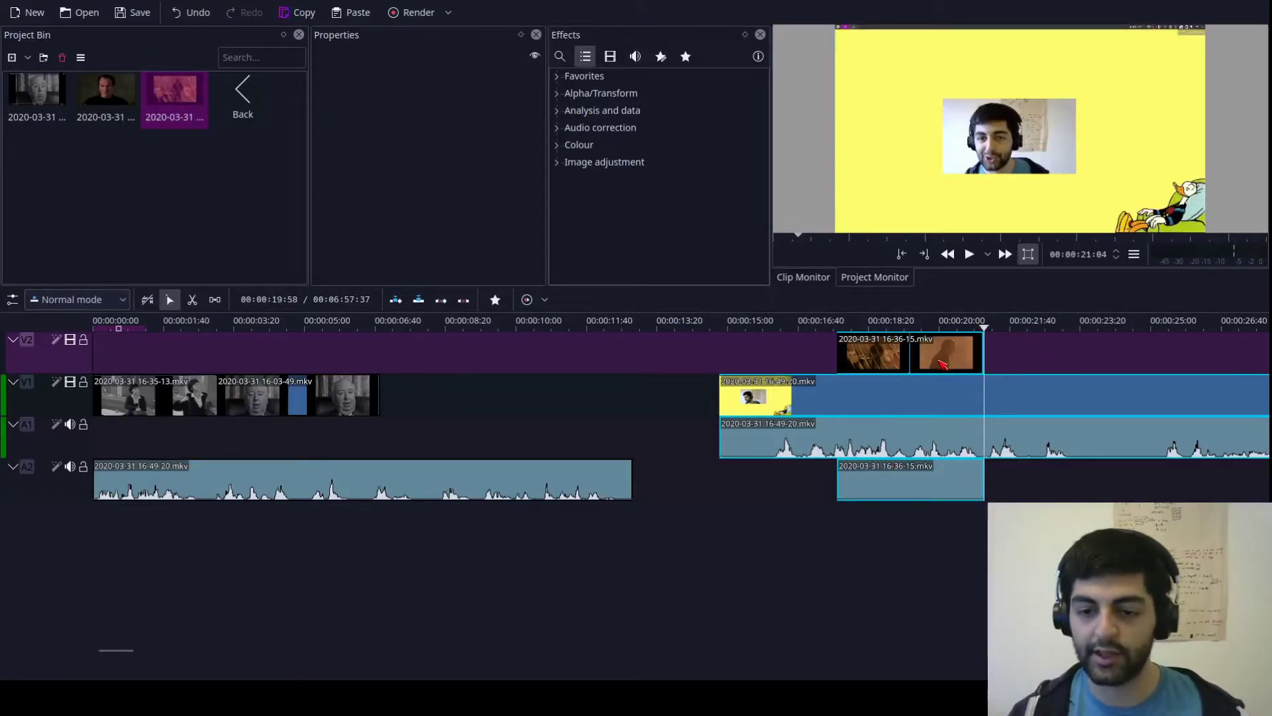
Step: Move the 16-36-15 excerpt's video to V1 directly after the second clip and delete its audio from A2
drag(920, 364, 457, 402)
click(855, 481)
key(Delete)
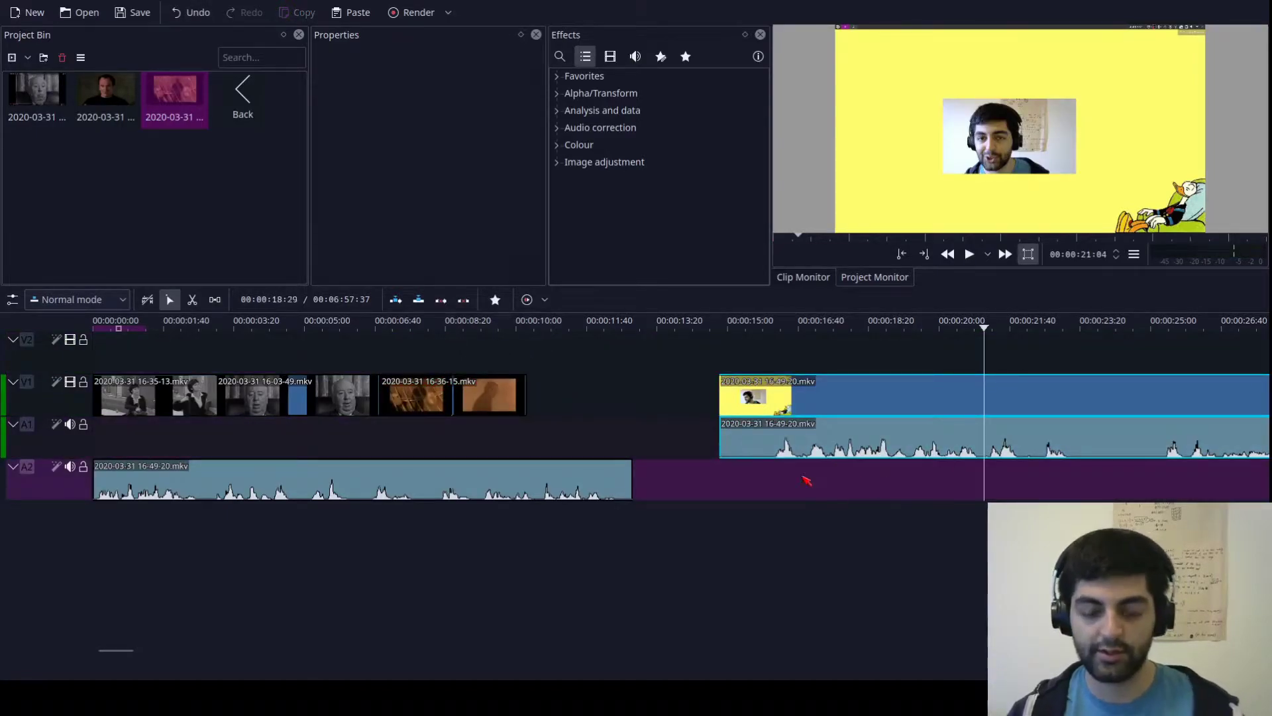
Step: Shift the 16-36-15 clip to end together with the A2 audio and extend the 16-03-49 clip to meet its start
drag(420, 397, 528, 396)
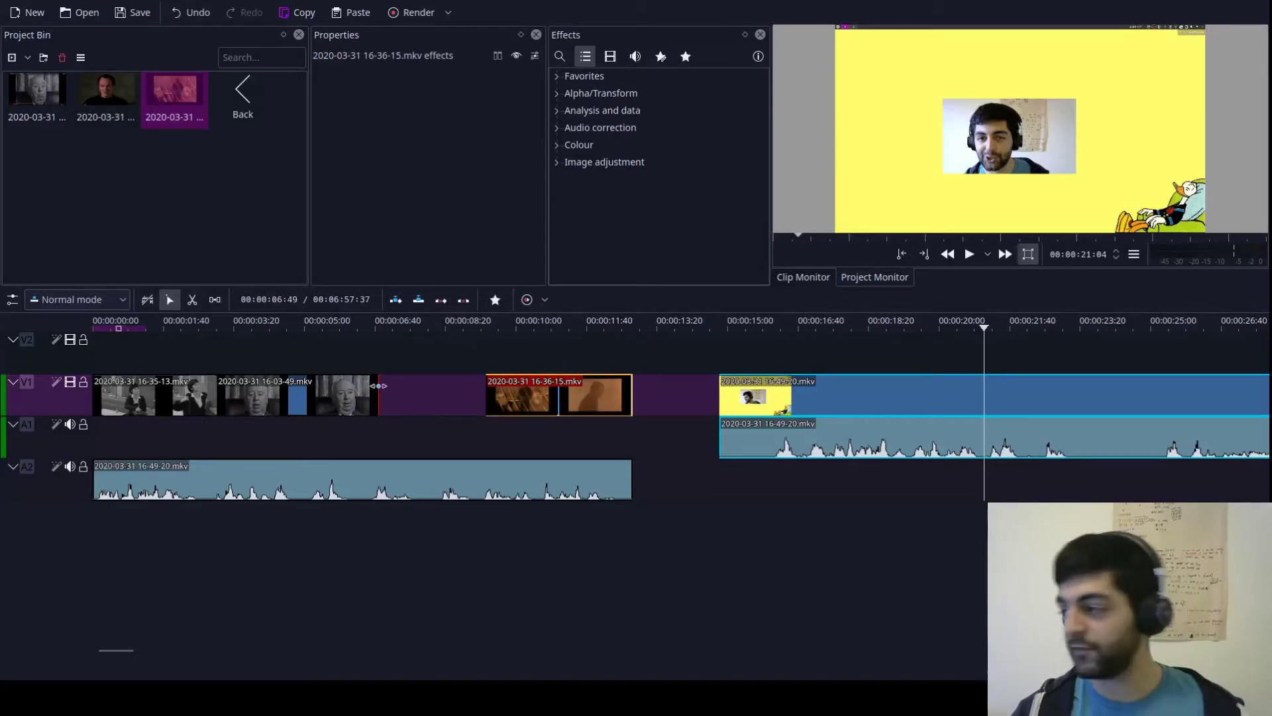
drag(378, 385, 479, 390)
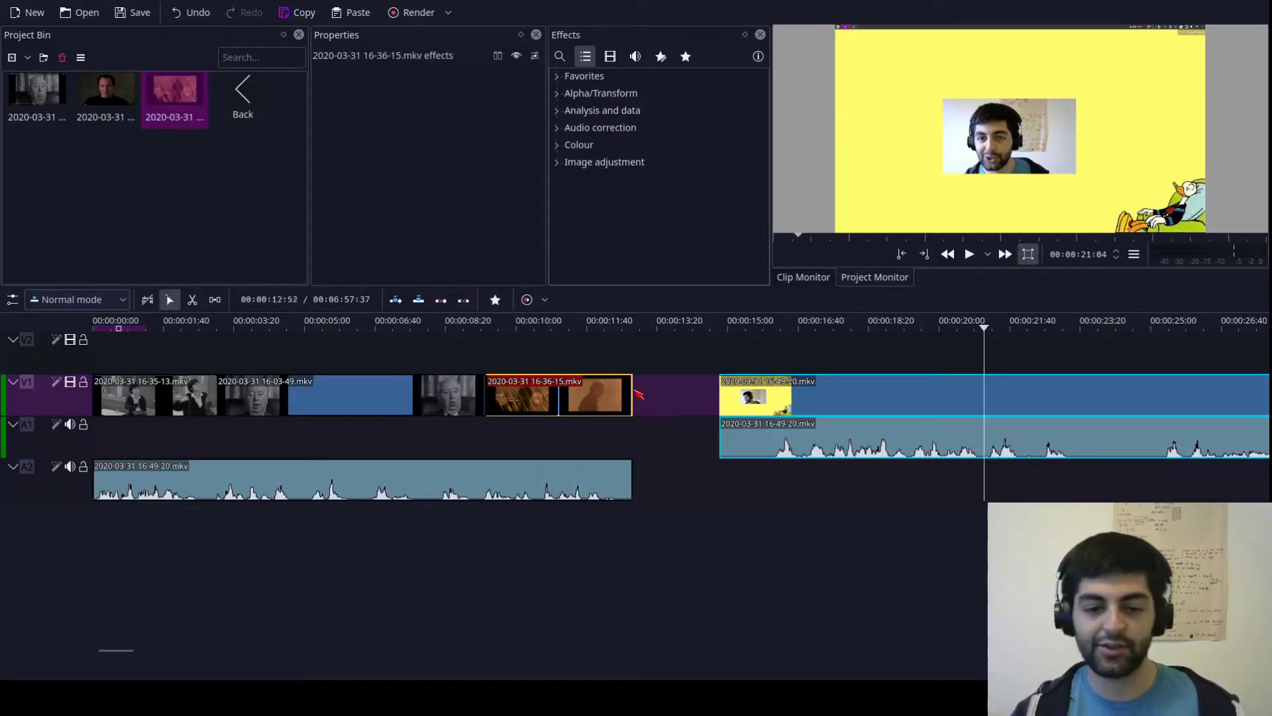
Step: Try to extend the 16-36-15 clip past its end and its start, shifting it along V1 and back
mouse_move(625, 391)
mouse_down()
mouse_move(590, 394)
mouse_move(639, 394)
mouse_up()
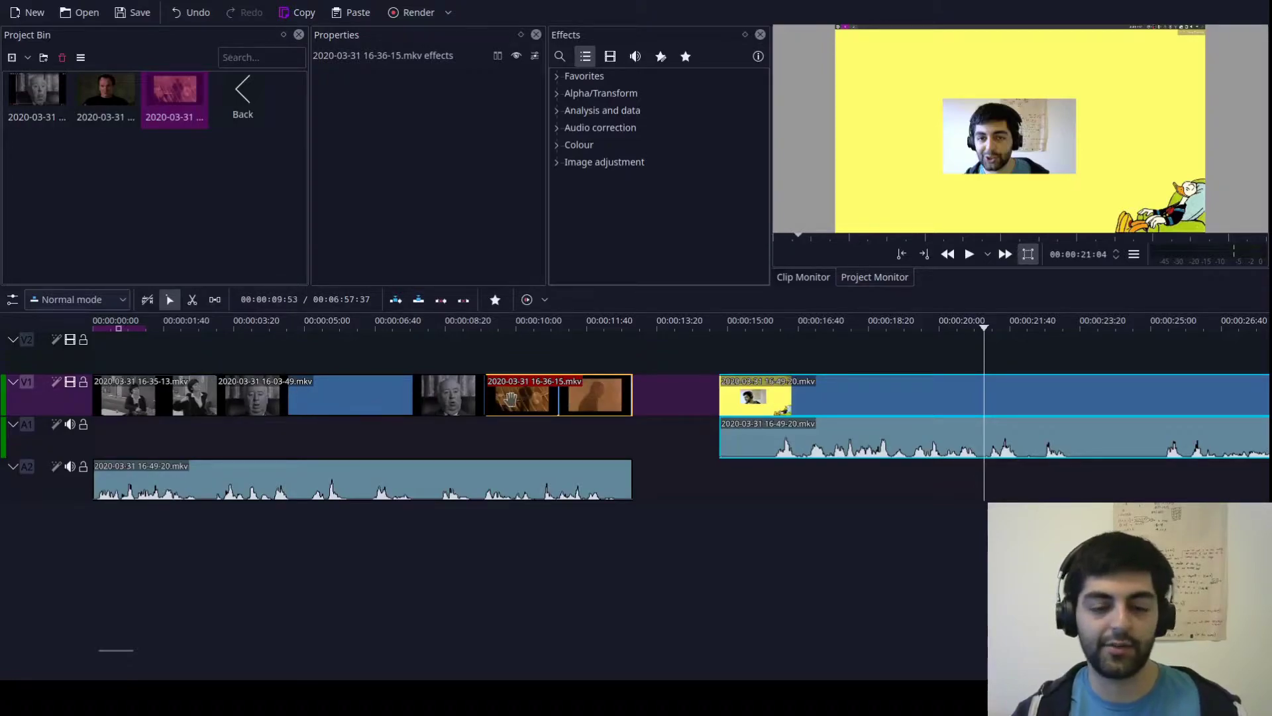
drag(586, 395, 653, 395)
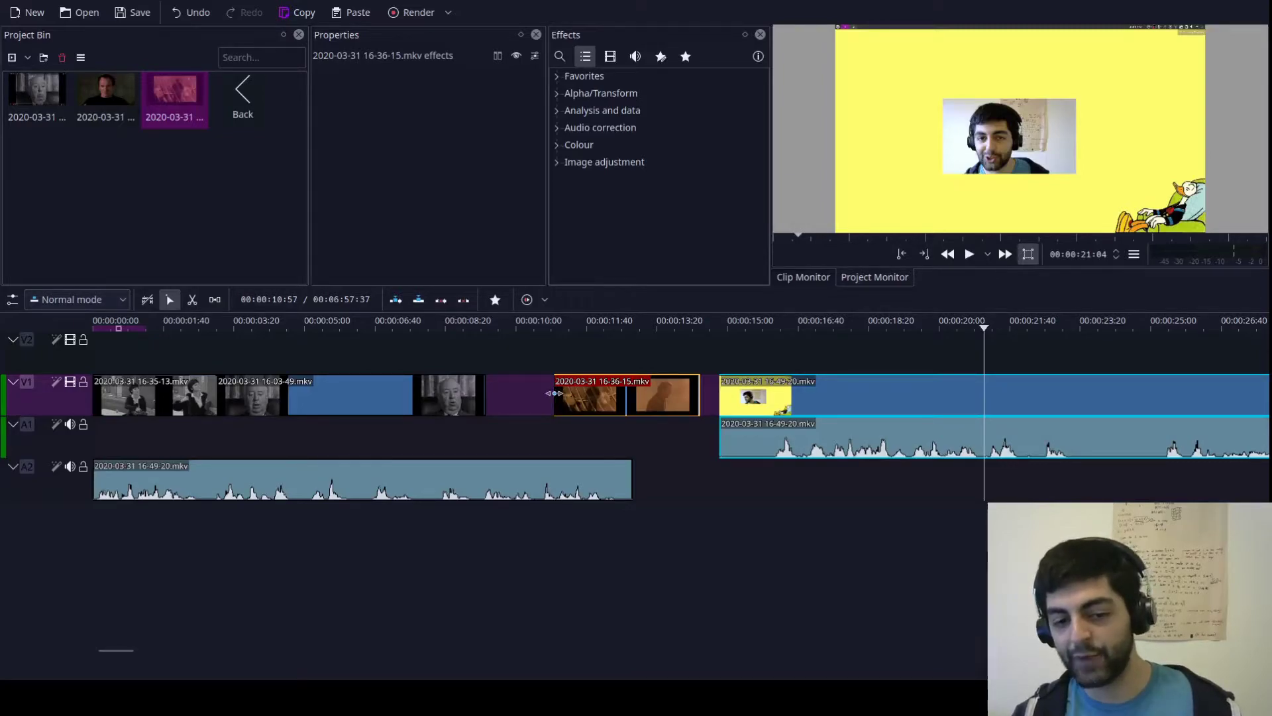
click(552, 395)
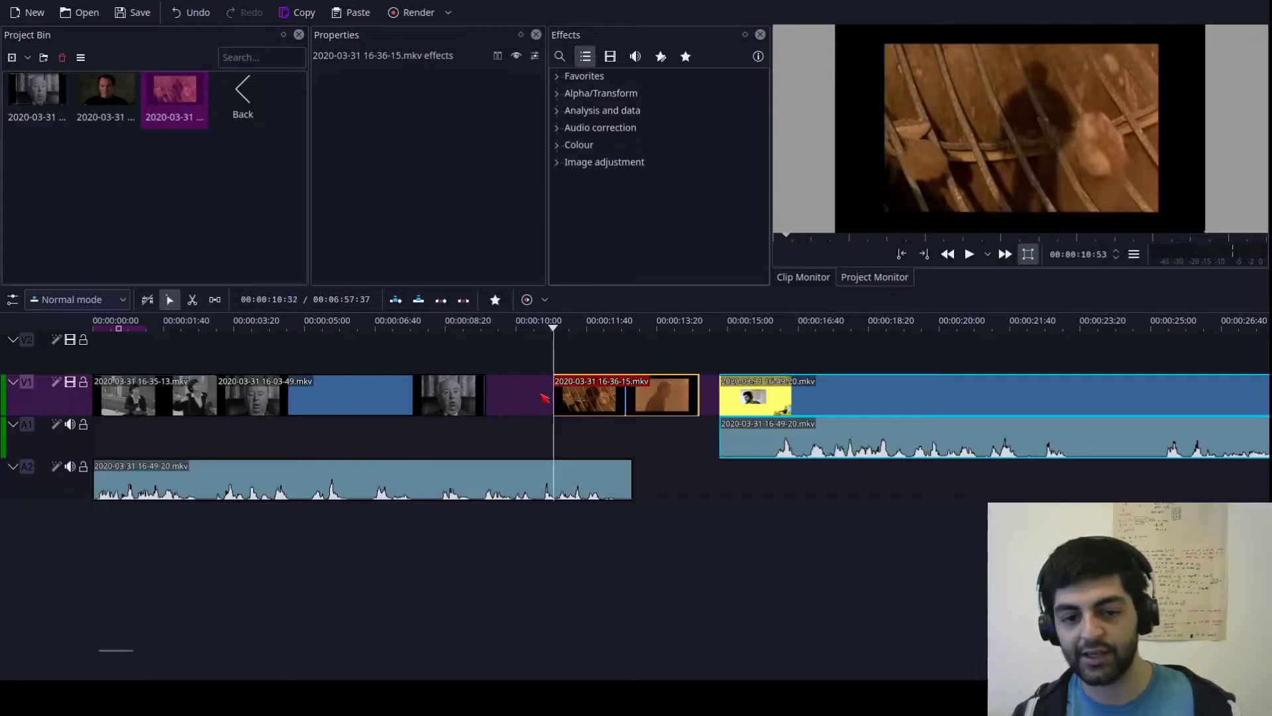
drag(572, 394, 505, 395)
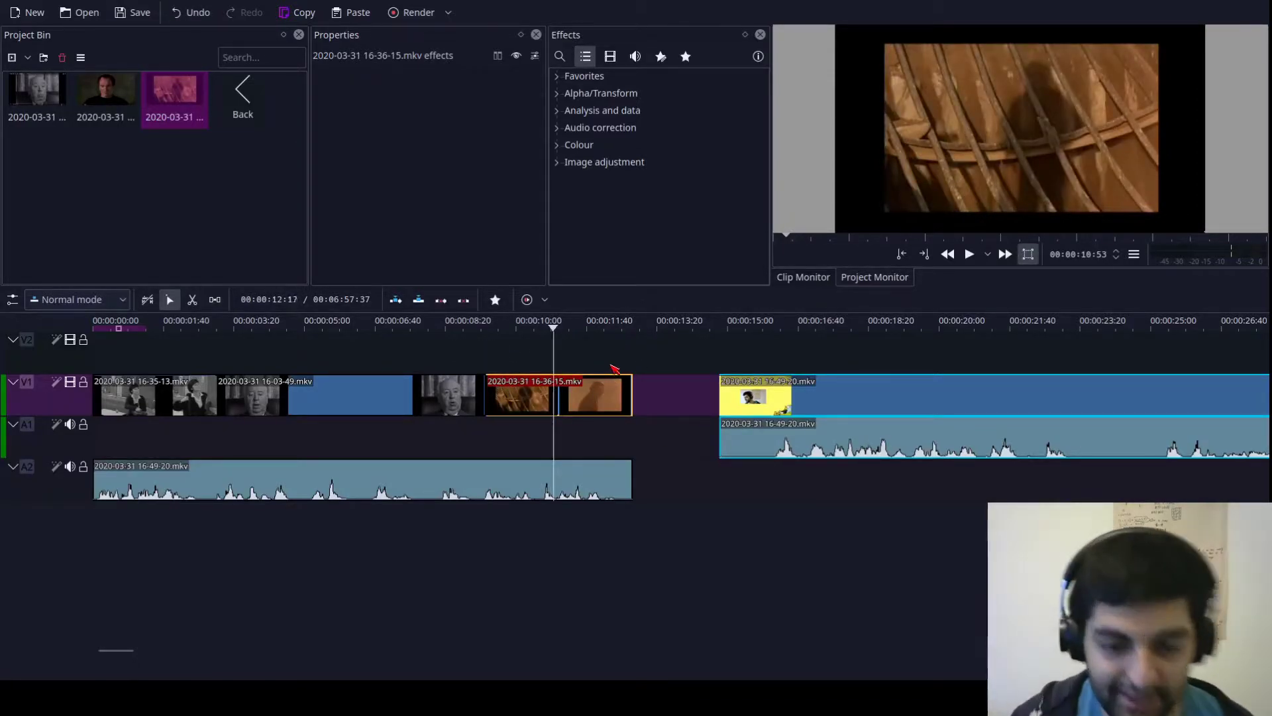
Step: Play the excerpts over the voice audio and move the remaining 16-49-20 clip directly against the end of the 16-36-15 clip
click(186, 349)
click(185, 348)
key(space)
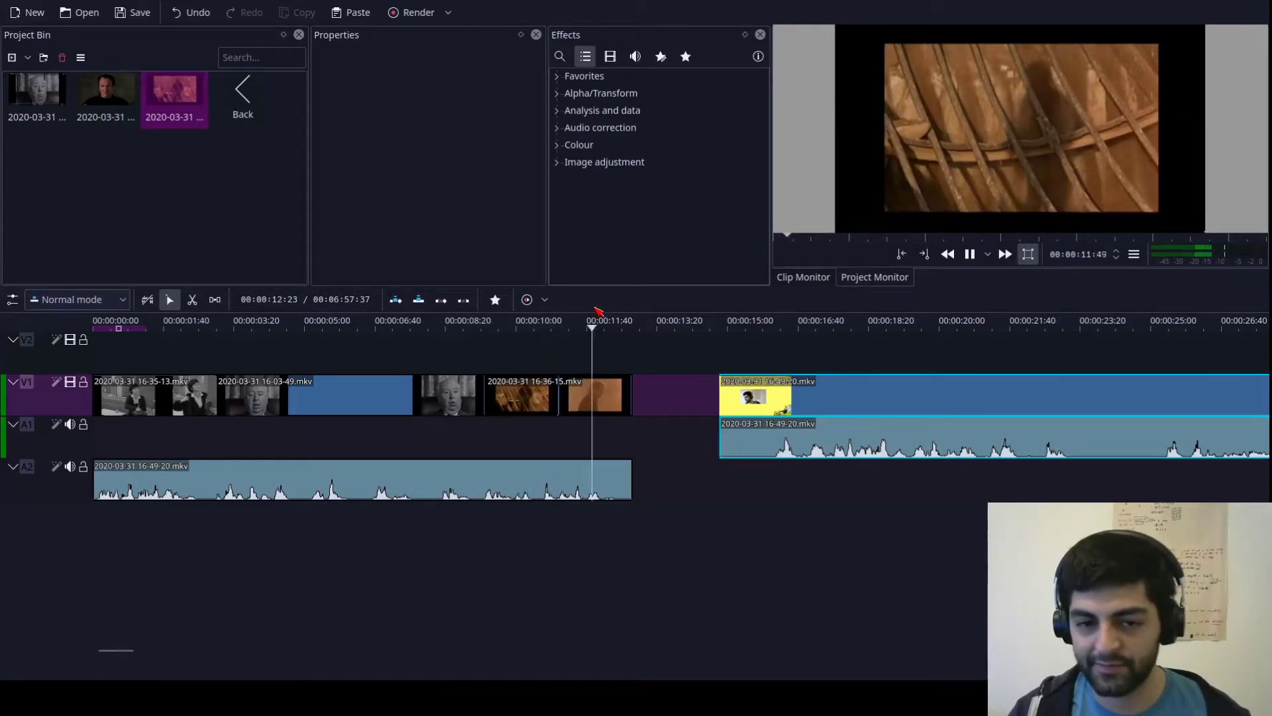
key(space)
drag(883, 403, 766, 396)
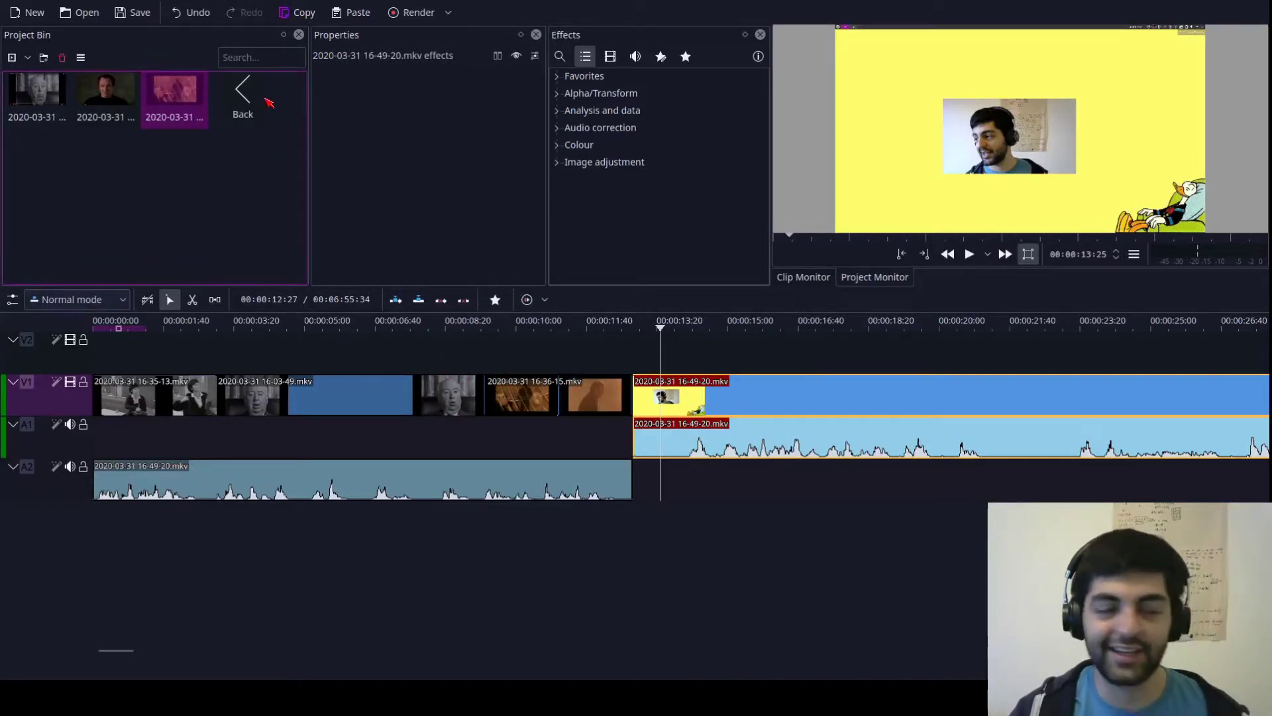
Step: Shift the 16-49-20 clip to V2 and A2 to free A1, and place jojitypebeat.mp3 from the bin at the start of A1
double_click(240, 105)
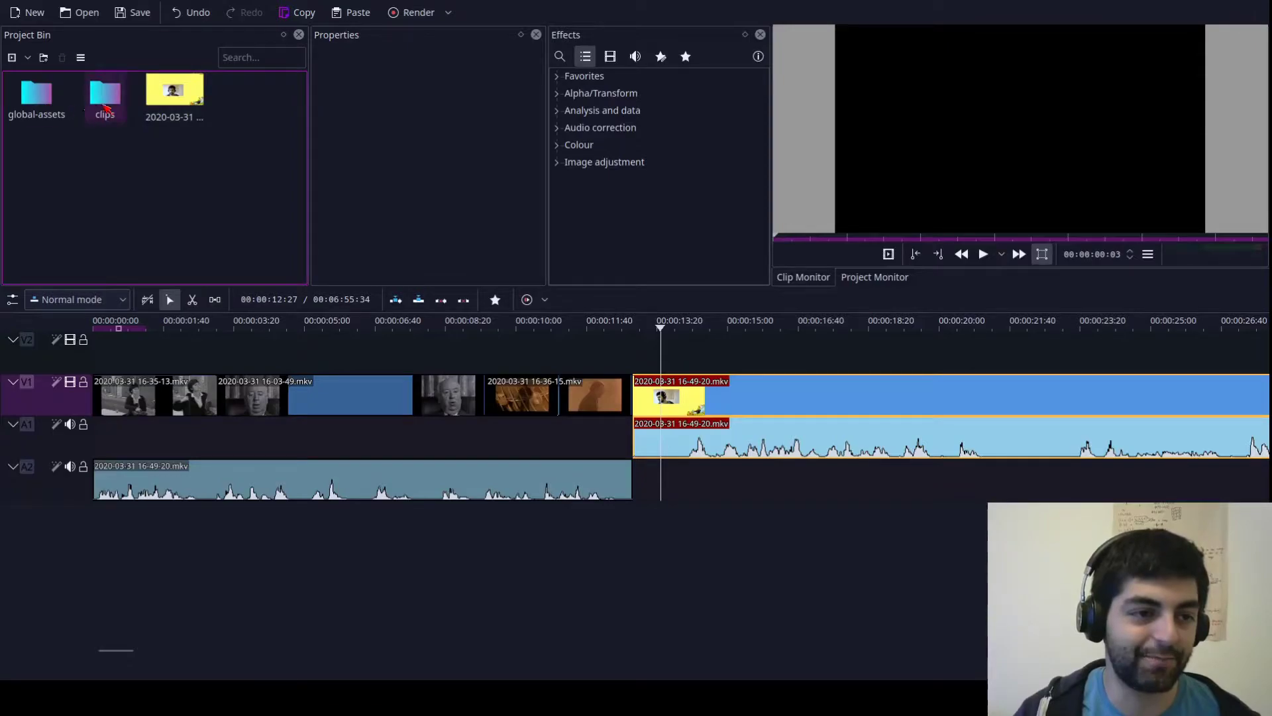
double_click(106, 108)
double_click(49, 96)
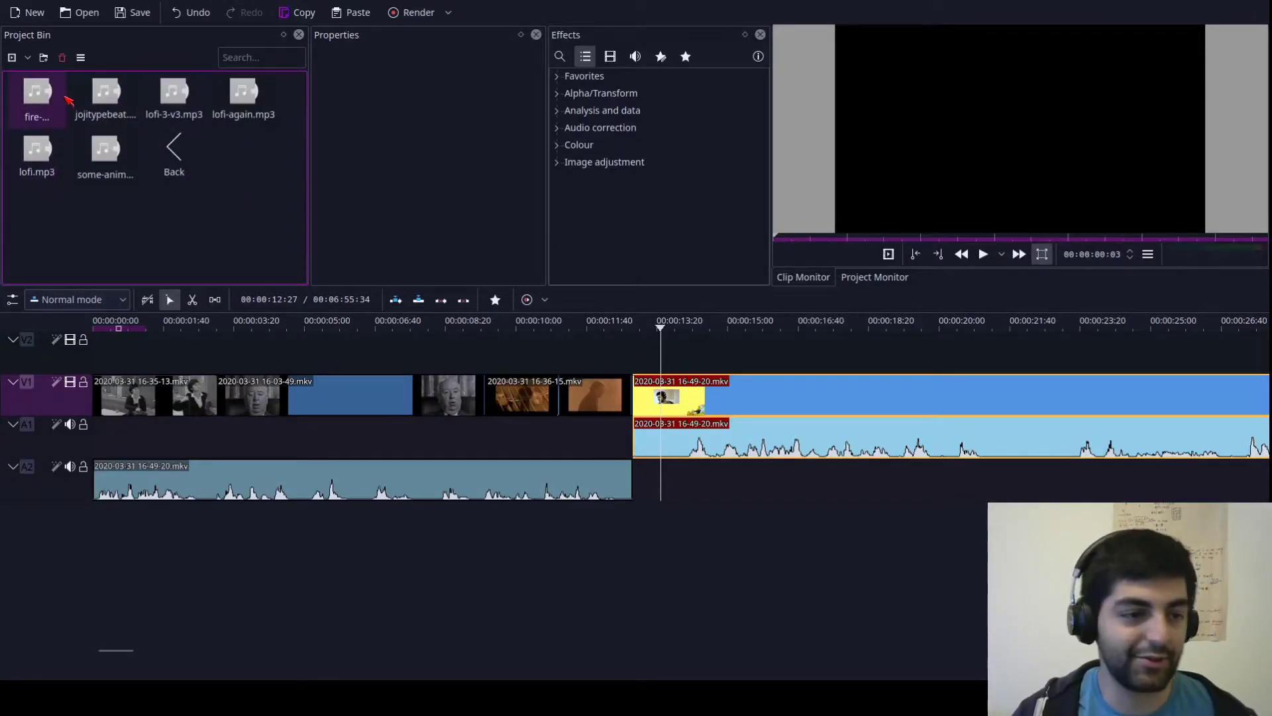
click(103, 96)
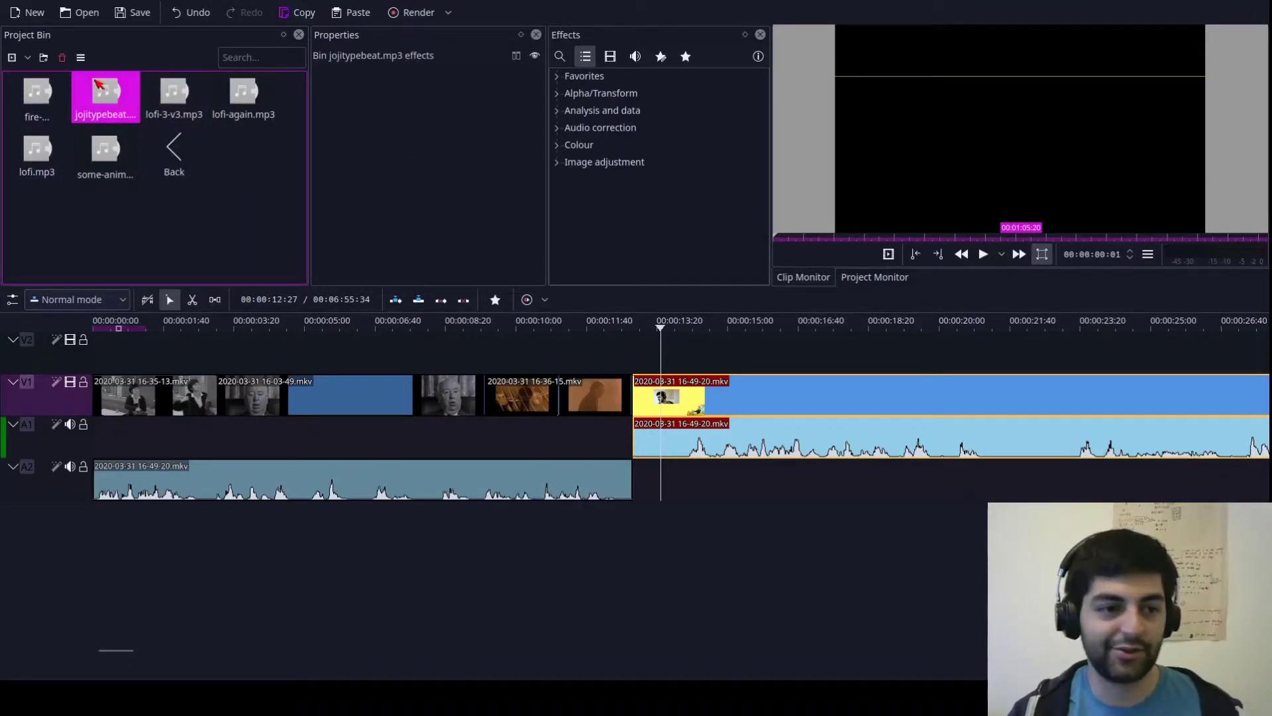
drag(740, 396, 863, 365)
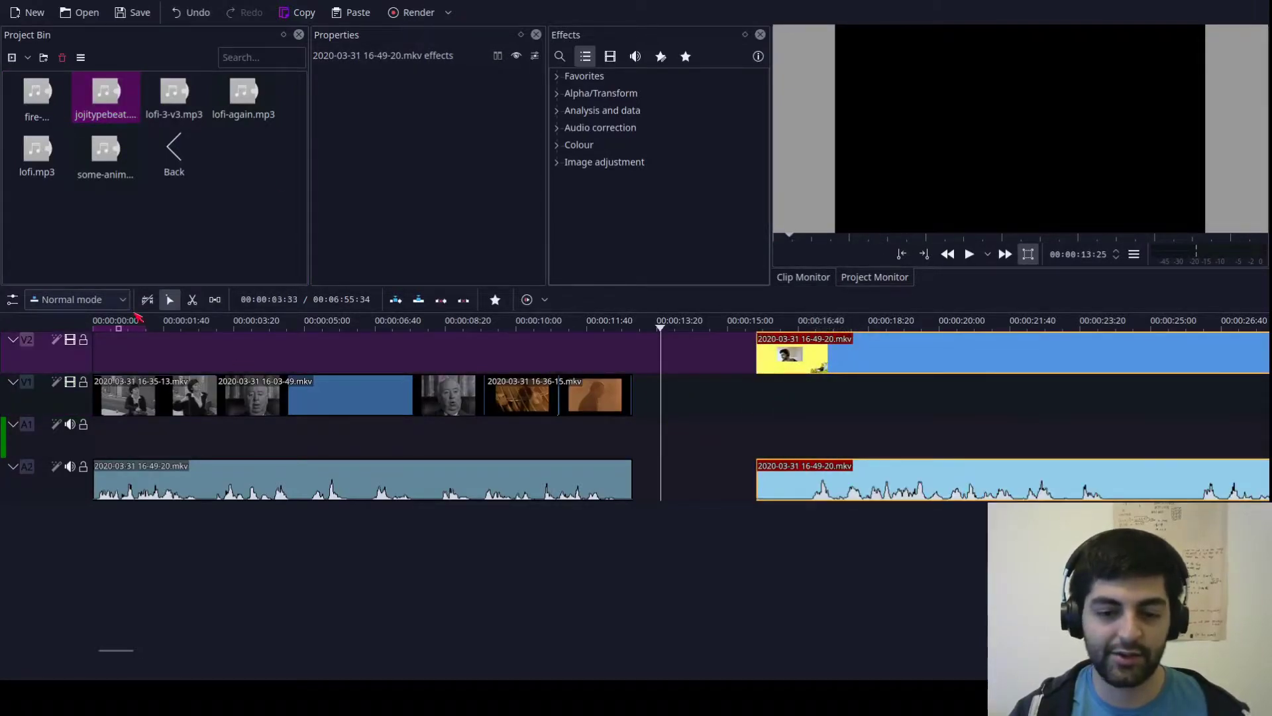
drag(76, 114, 318, 441)
Step: Play the sequence with the music and move the 16-49-20 clip on V2 and A2 to start at about 00:00:13:45
click(114, 352)
key(space)
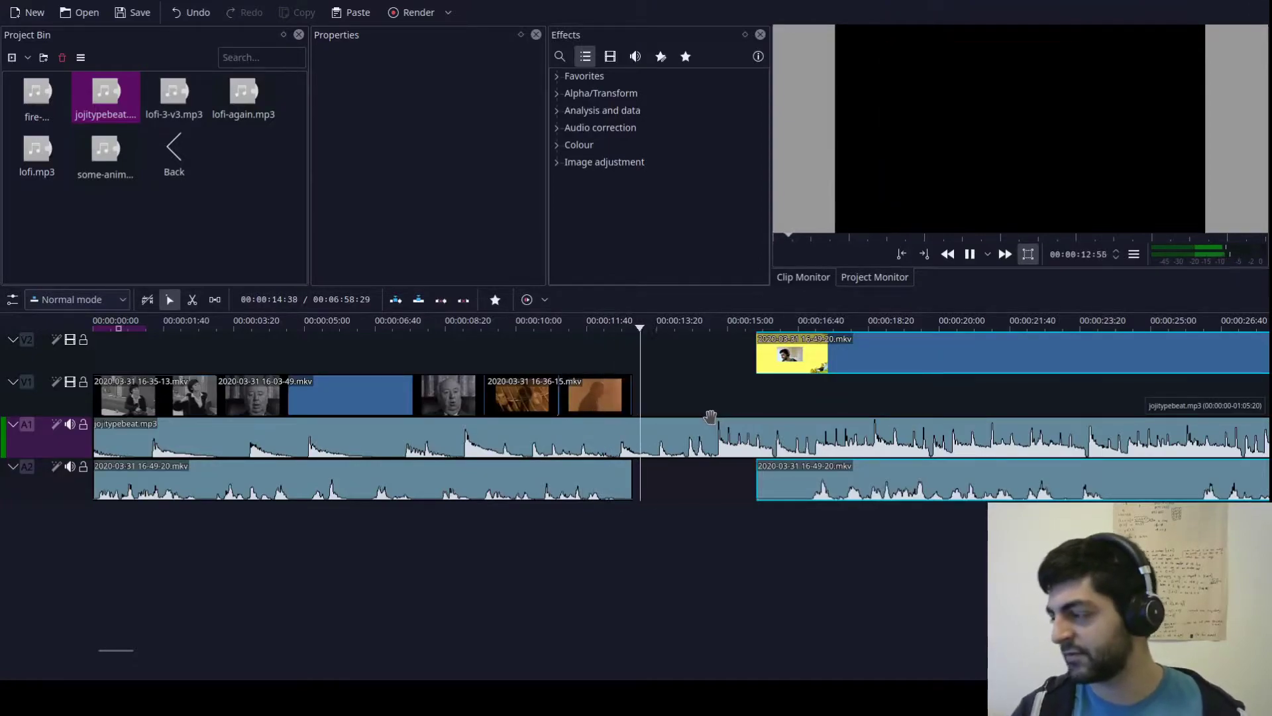
mouse_move(854, 366)
mouse_down()
mouse_move(747, 375)
mouse_move(768, 378)
mouse_up()
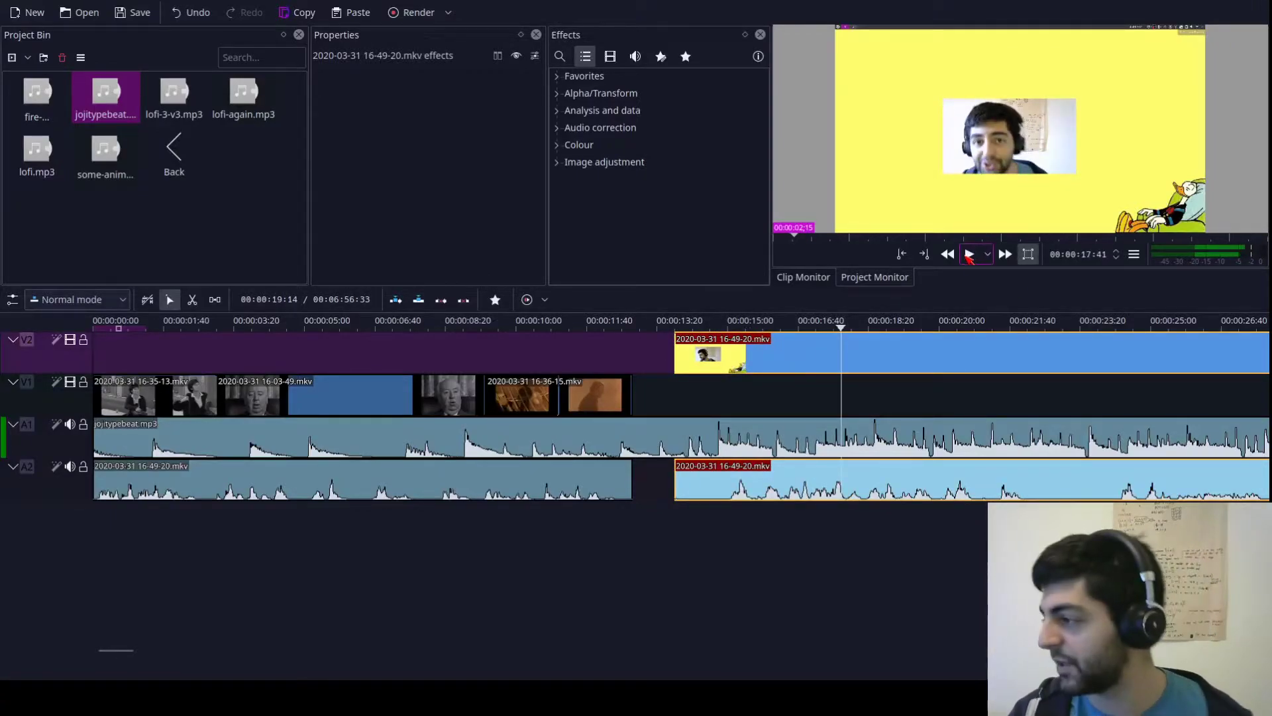
Step: Cut jojitypebeat.mp3 at 00:00:02:49, delete the part before the cut, and move the rest to the start of A1
click(570, 437)
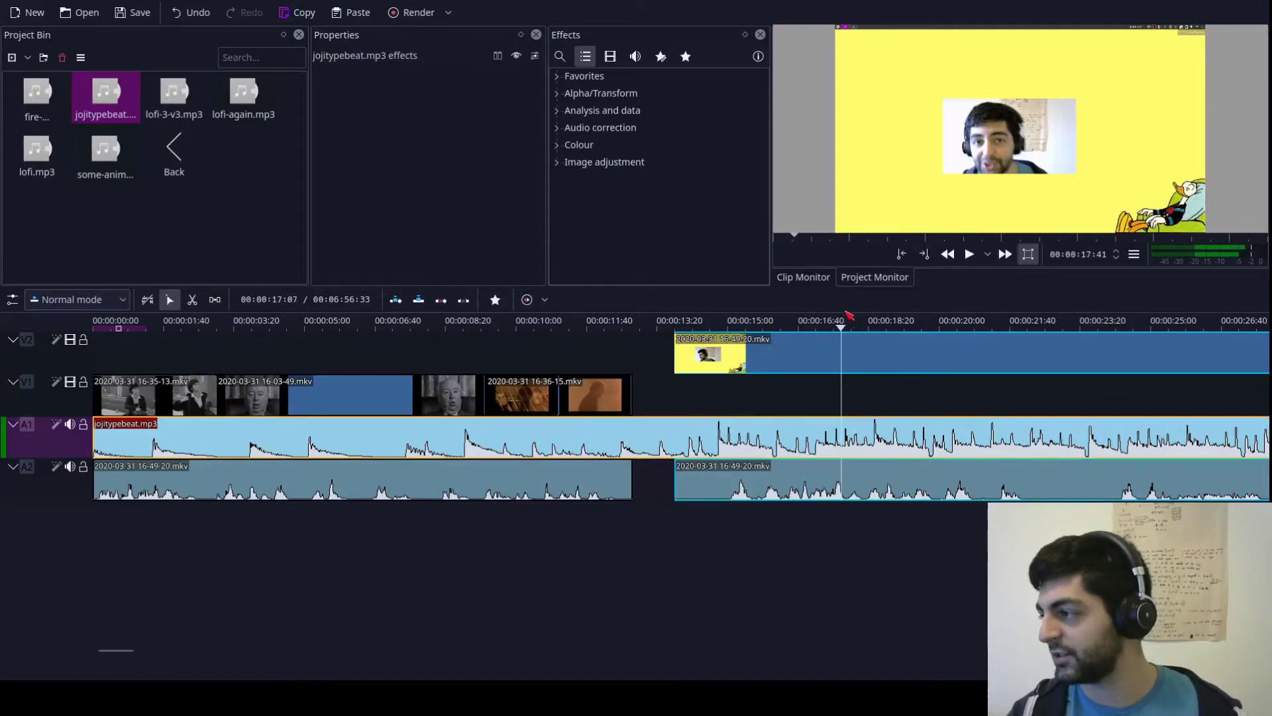
drag(847, 329, 662, 336)
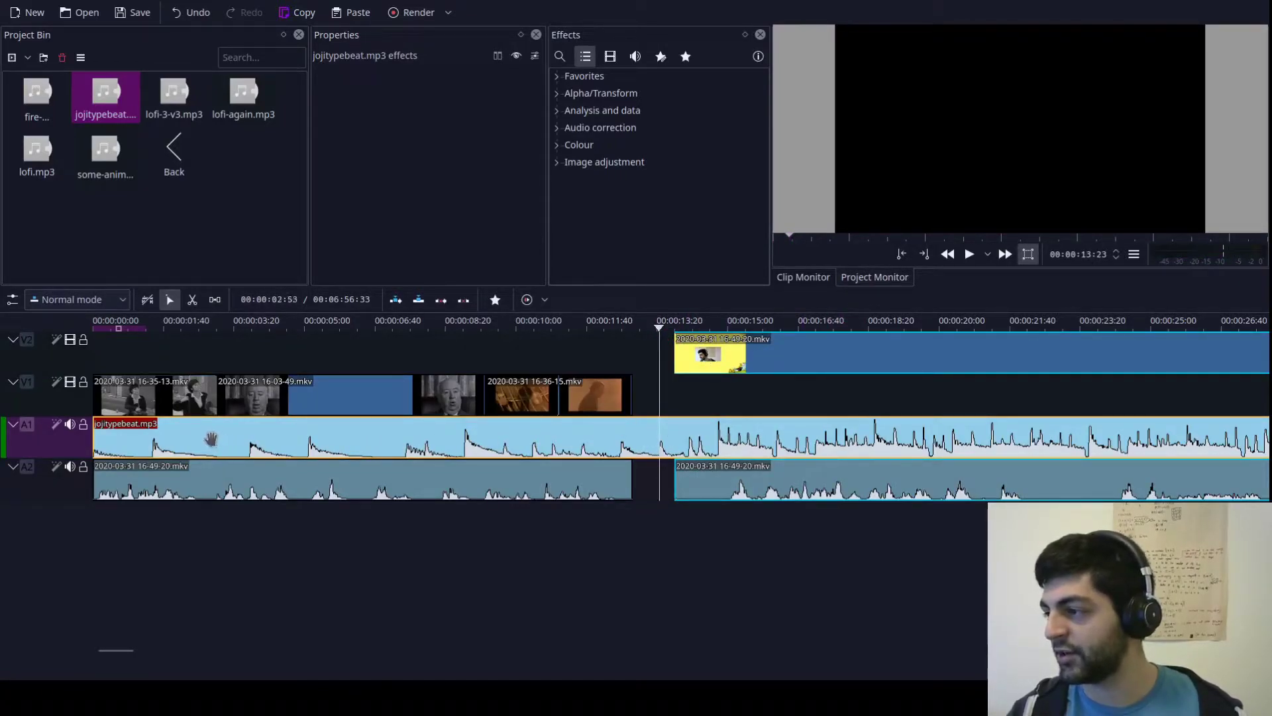
click(213, 360)
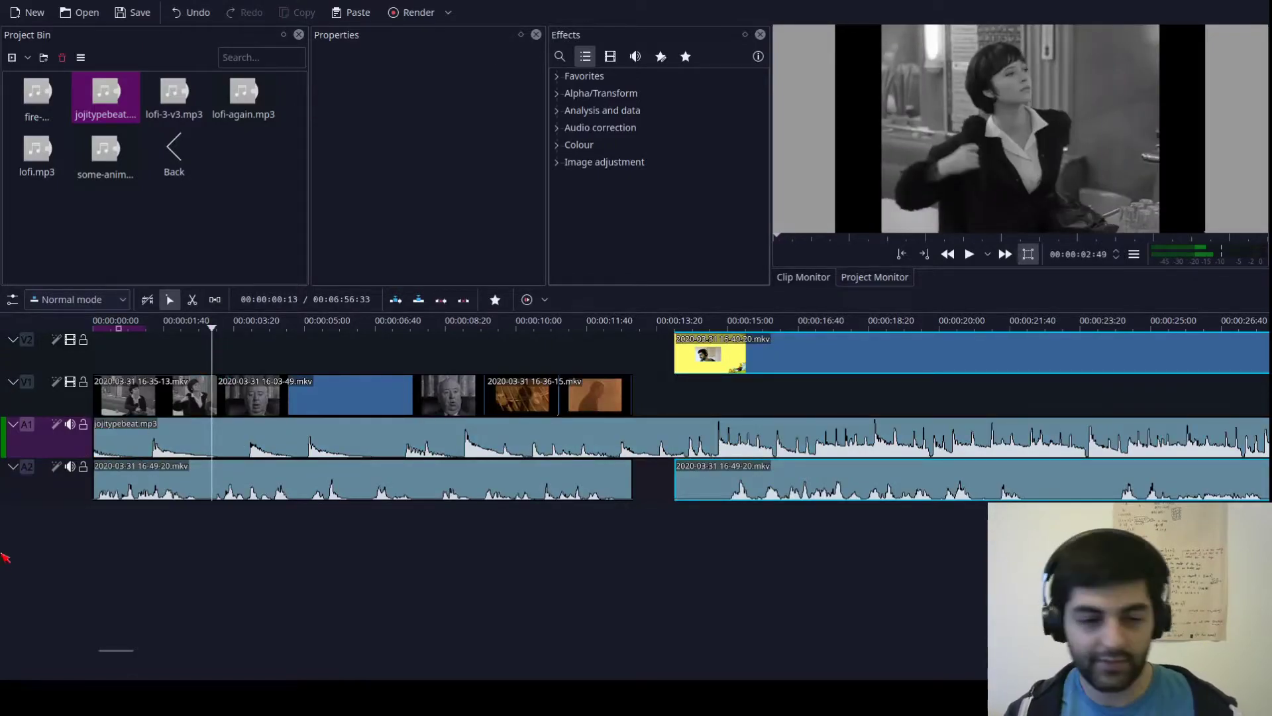
key(shift+r)
click(176, 444)
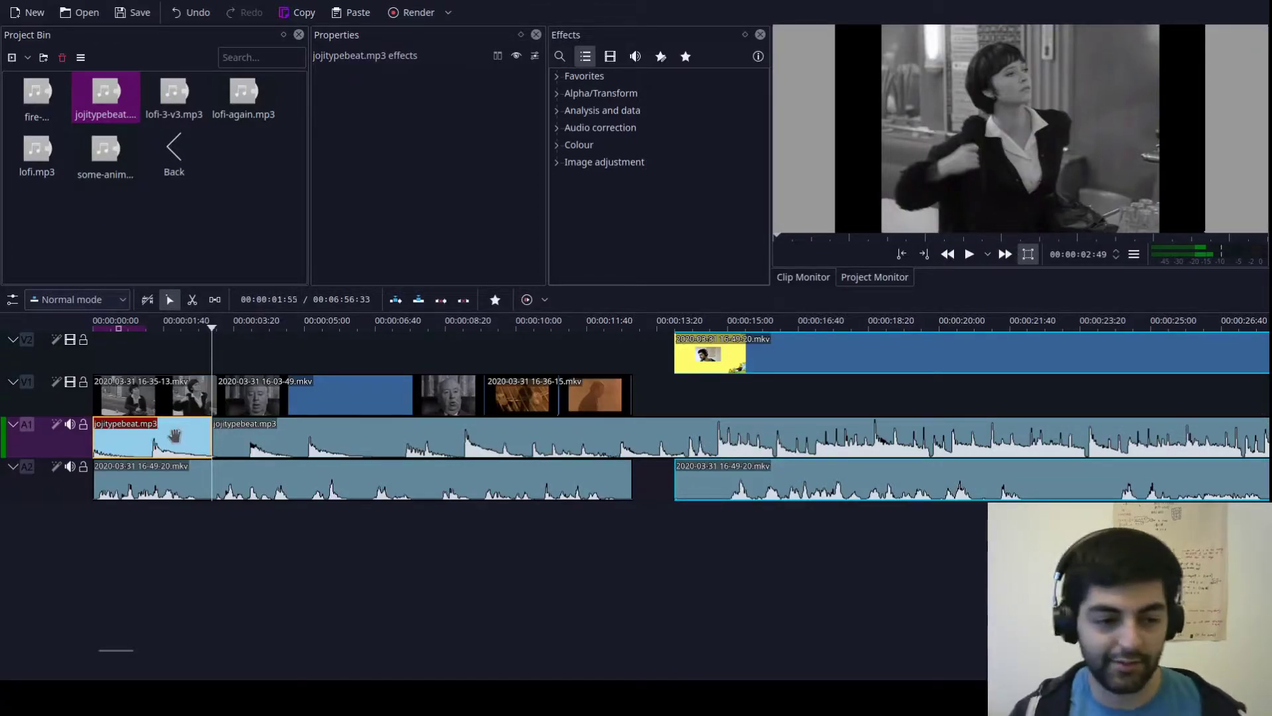
key(Delete)
drag(550, 441, 385, 449)
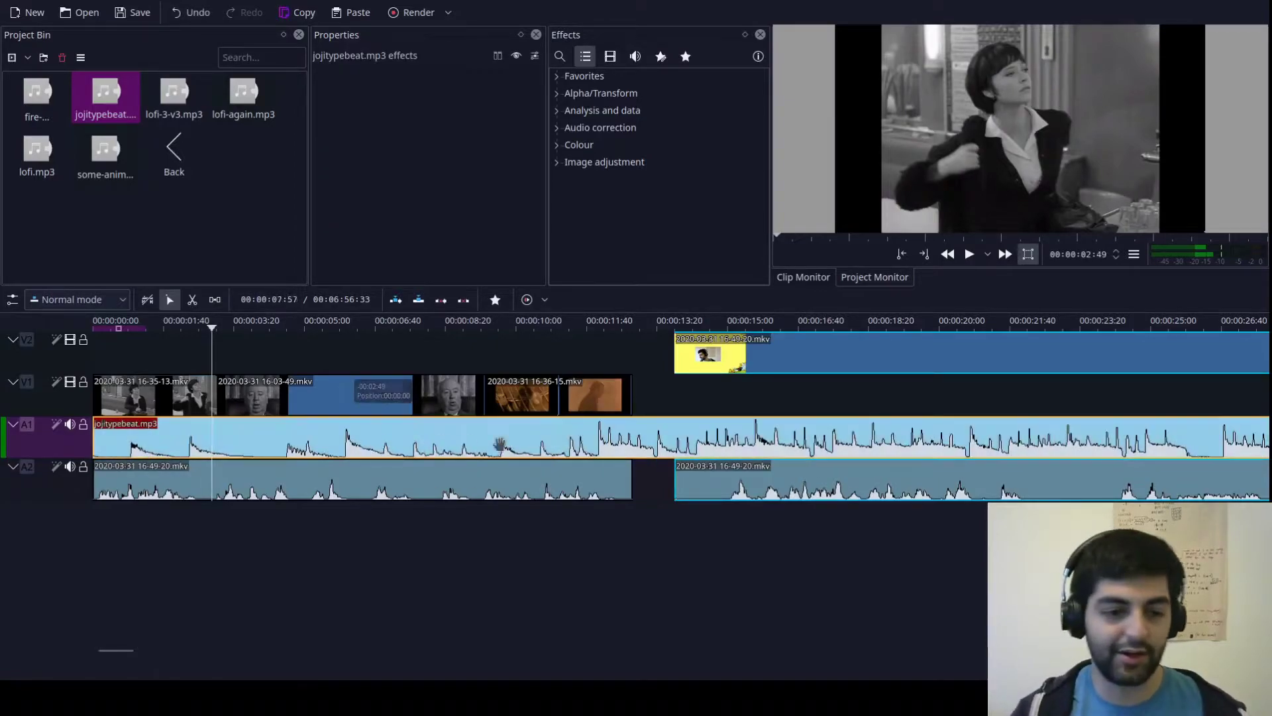
Step: Shift the music on A1 about 1.2 seconds later and extend its beginning back to the timeline start
drag(593, 435, 687, 400)
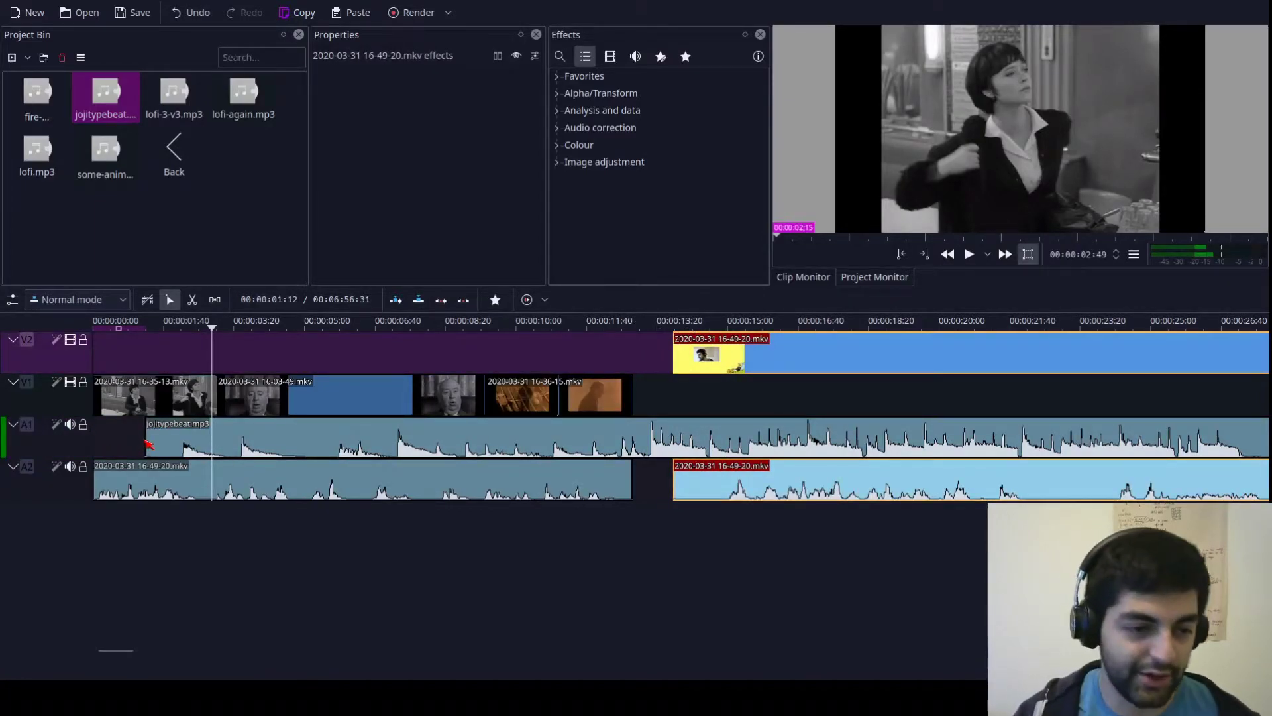
drag(144, 440, 94, 440)
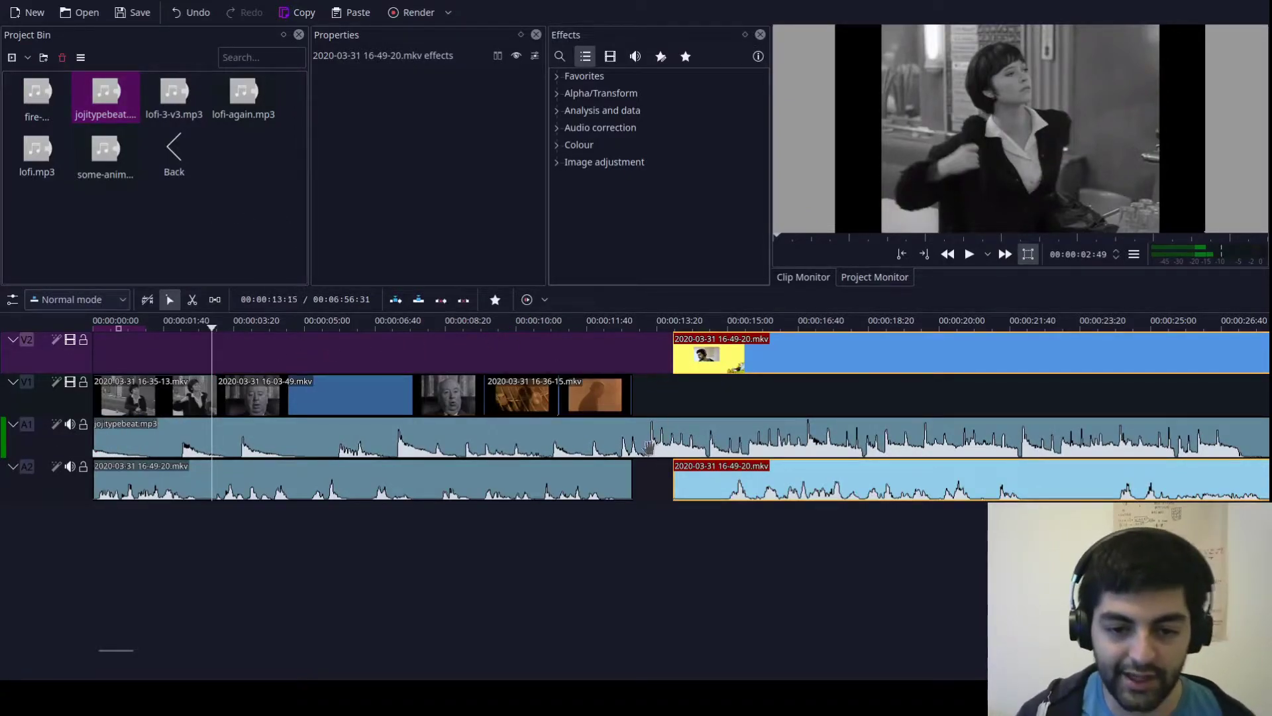
click(662, 377)
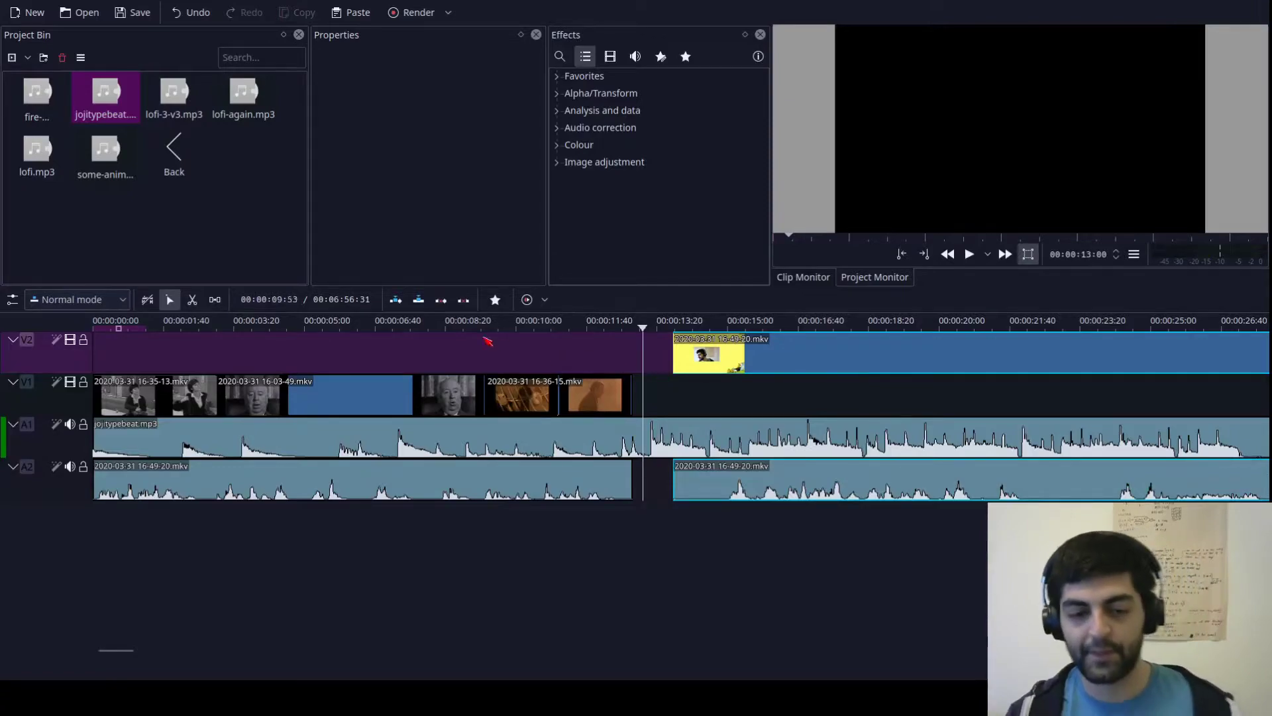
Step: Play the intro with the shifted music and move the 16-49-20 clip on V2 and A2 to about 00:00:14:35
click(310, 340)
key(space)
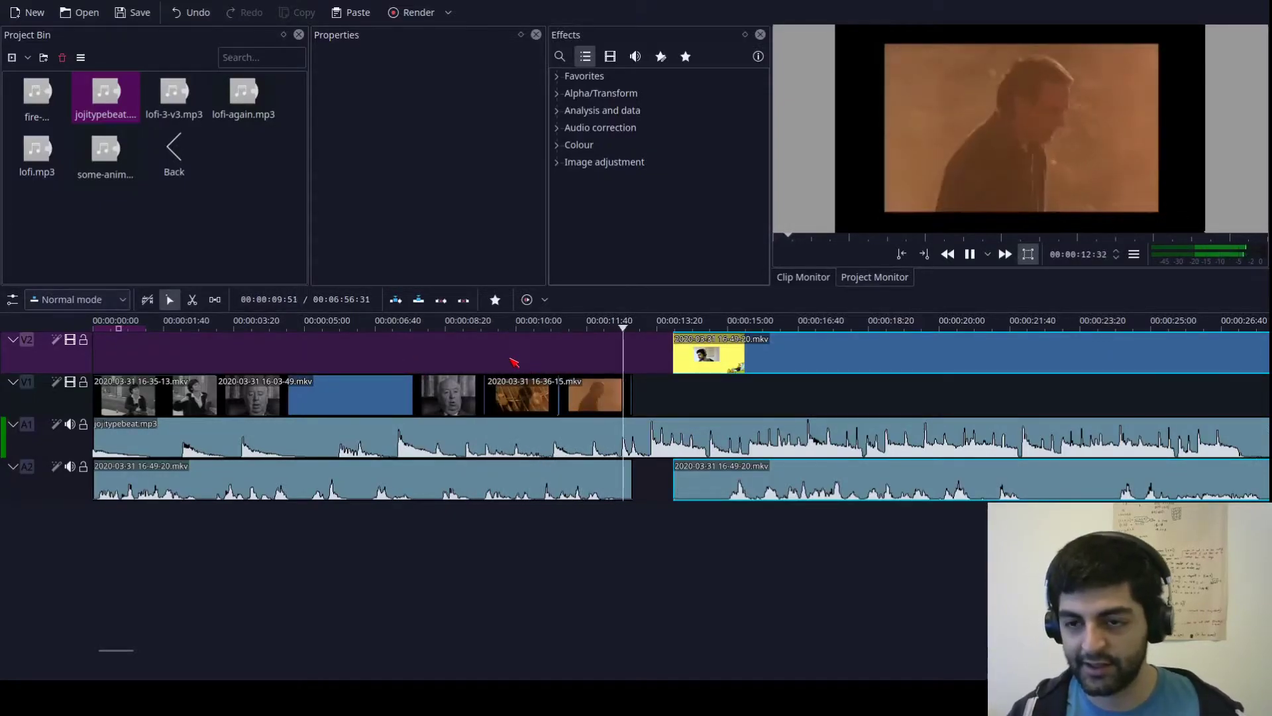
key(space)
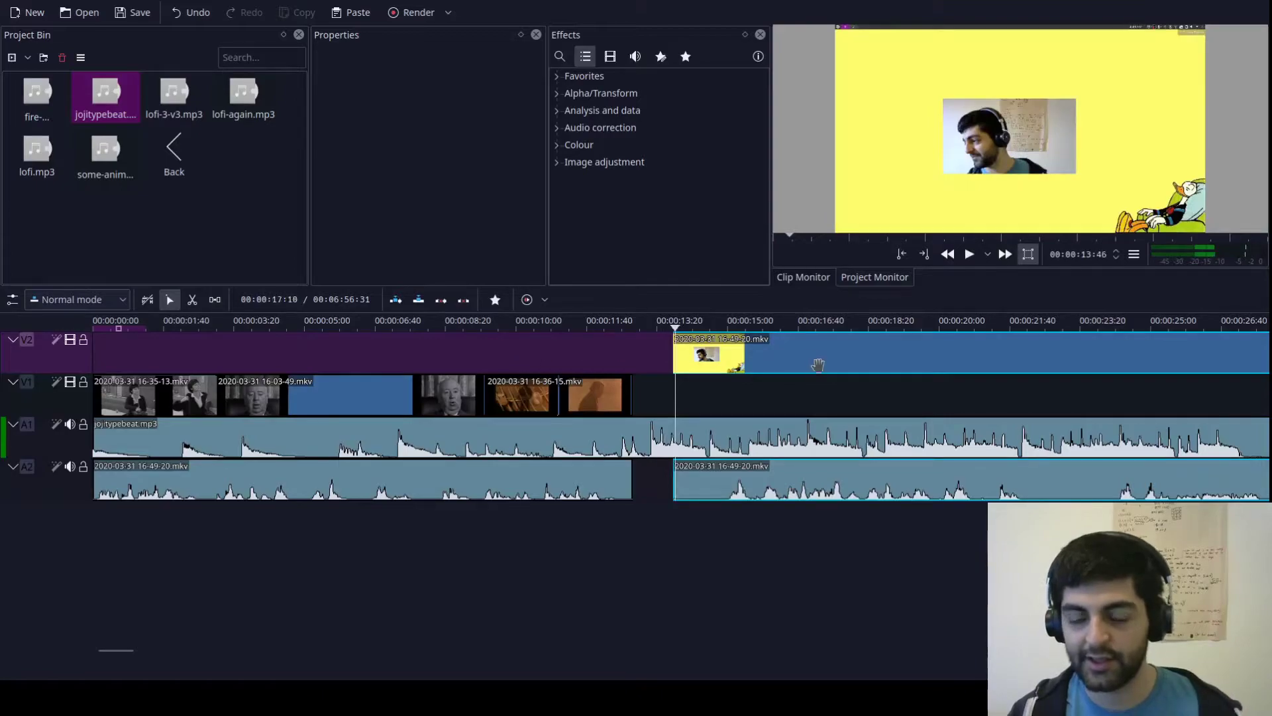
key(space)
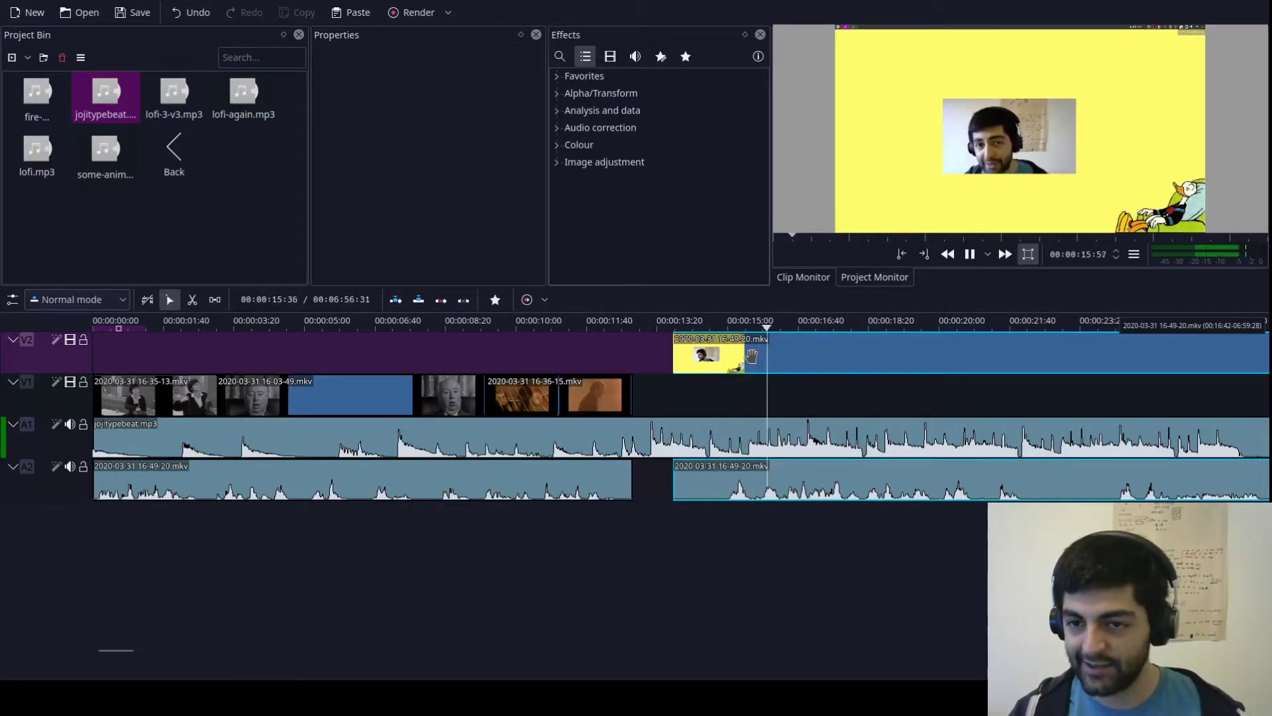
key(space)
drag(726, 364, 762, 366)
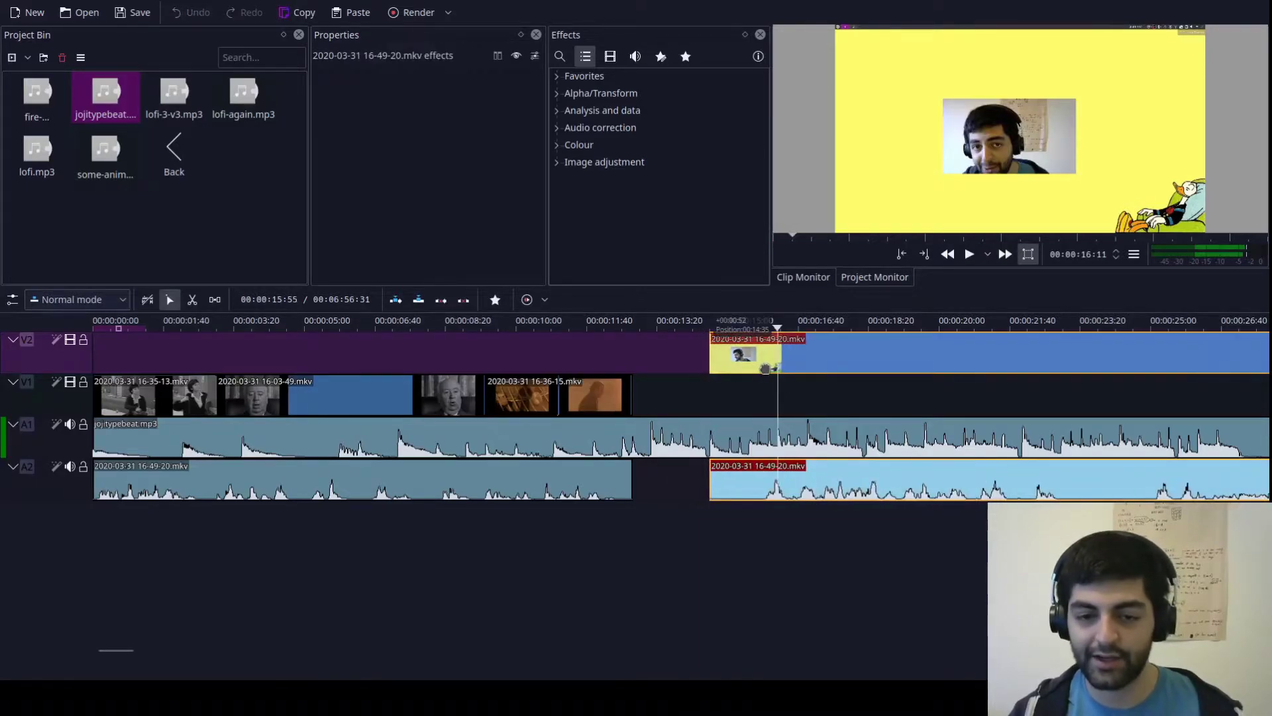
Step: Position the playhead in the gap before the 16-49-20 clip and start a new title clip in the project bin
click(639, 359)
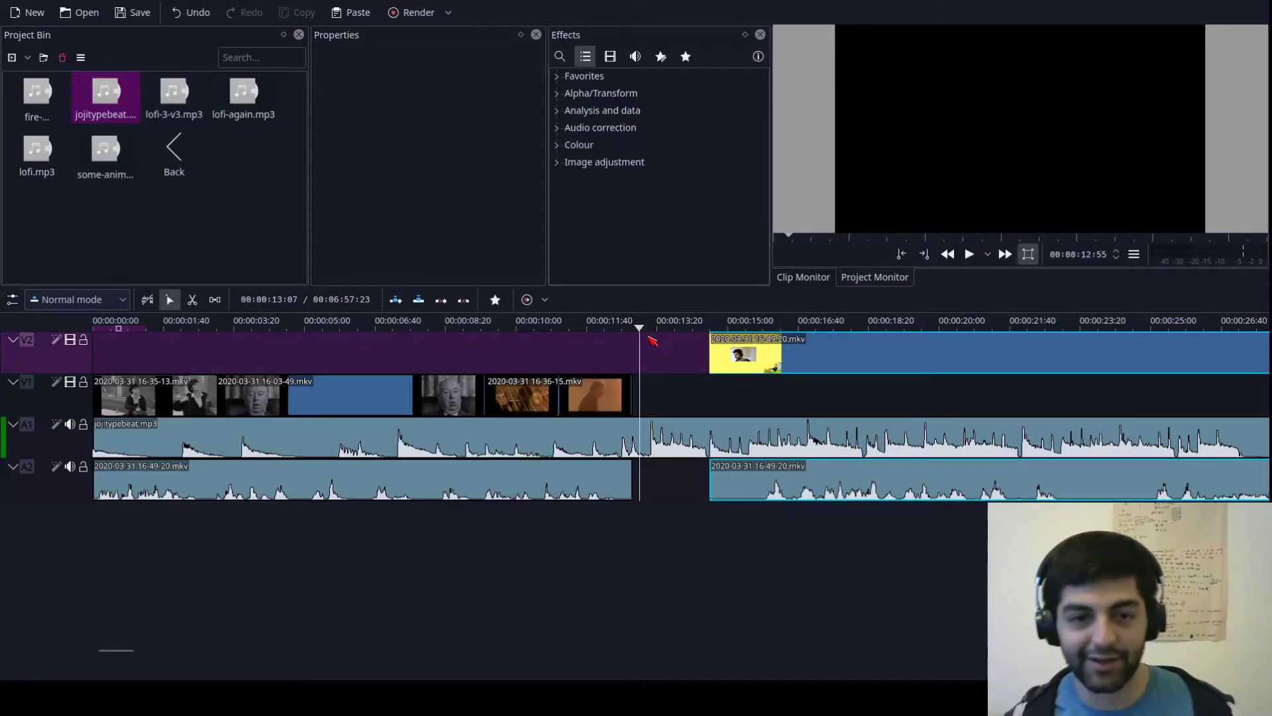
click(677, 400)
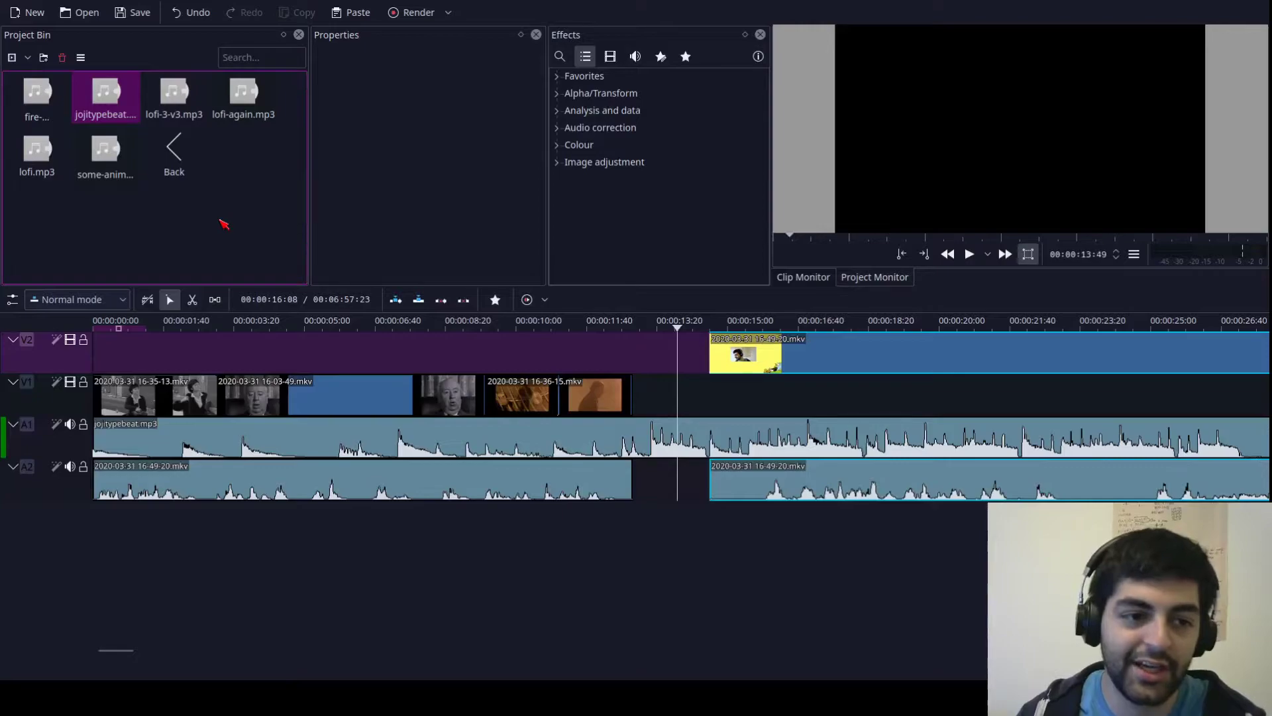
click(240, 236)
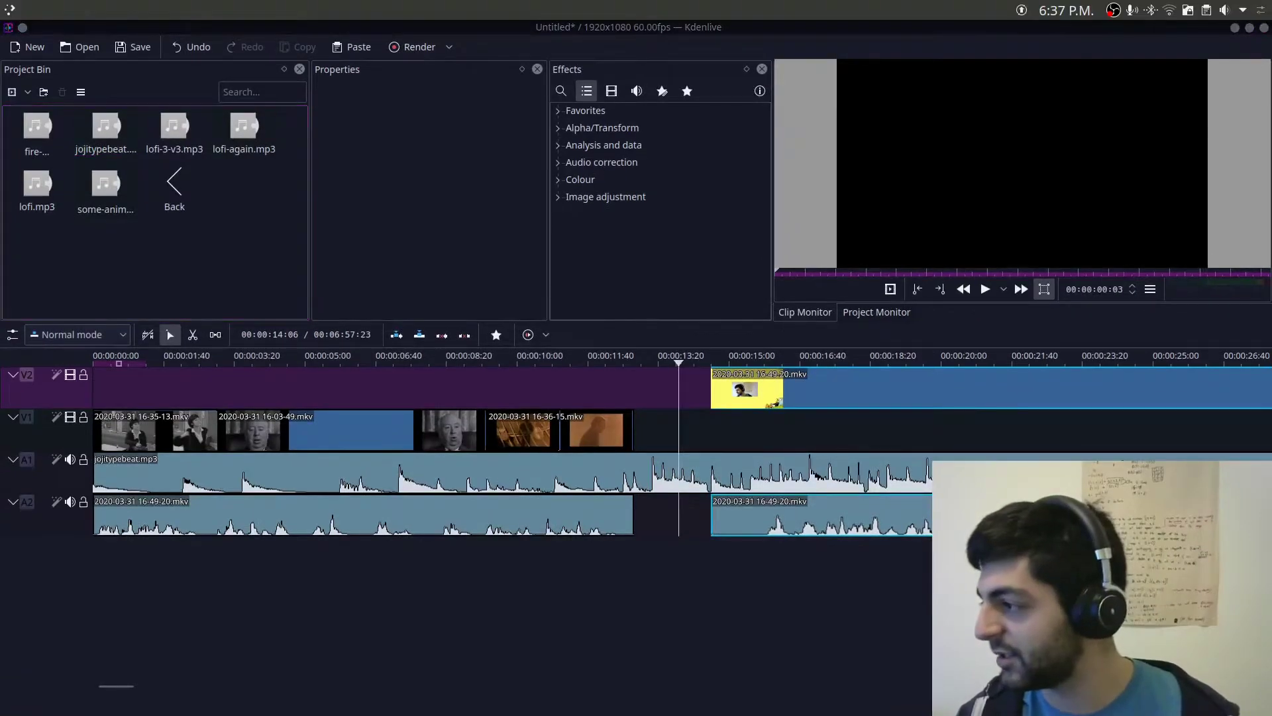
right_click(217, 256)
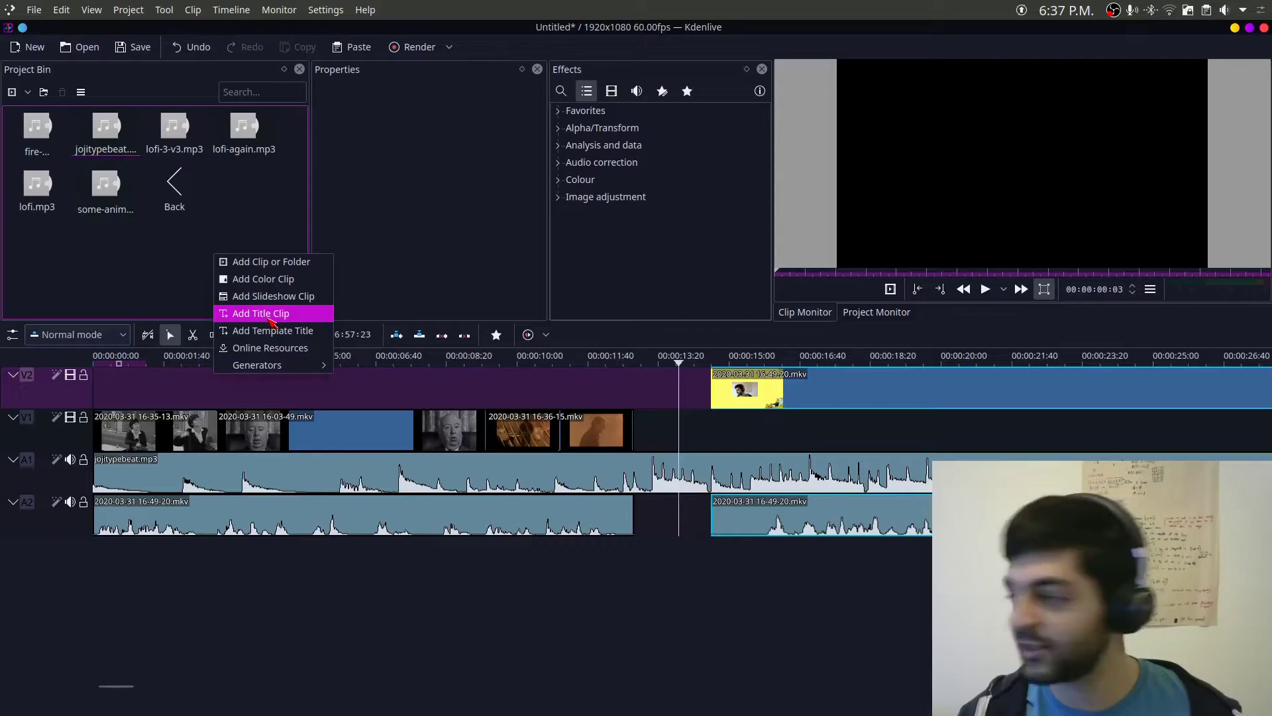
click(271, 319)
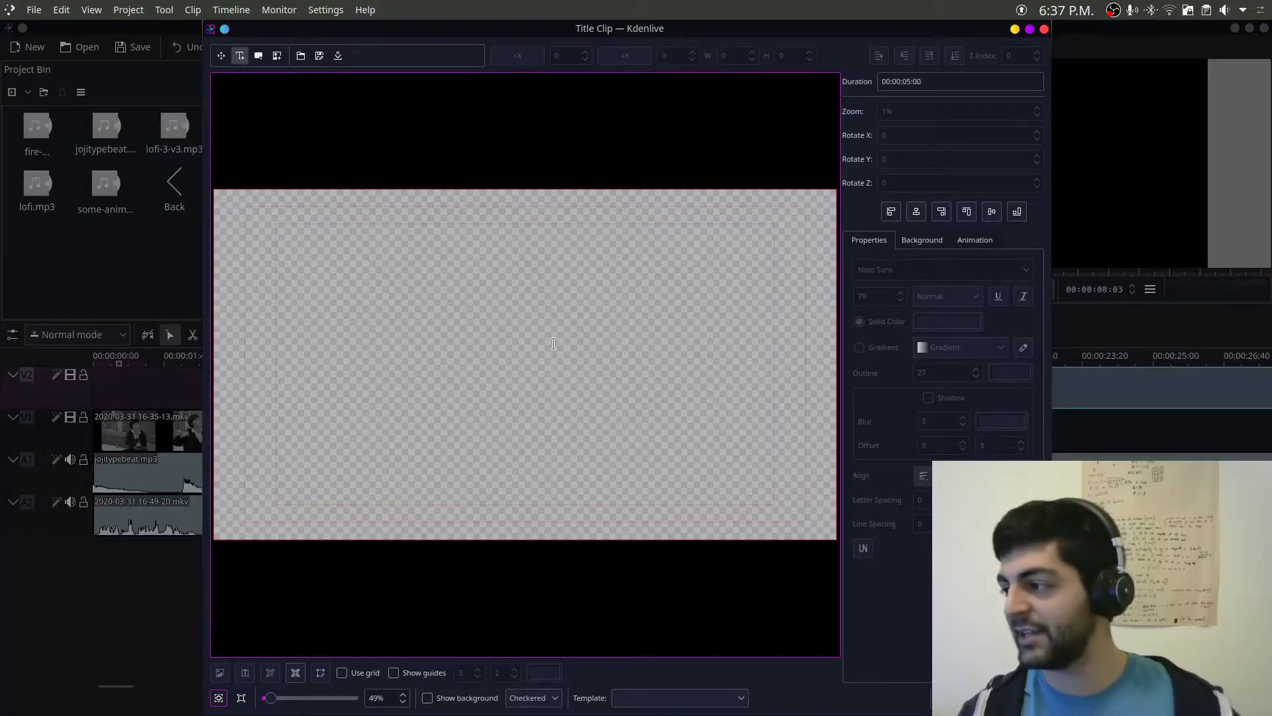
Step: Add the text "Kdenlive tutorial" near the middle of the title clip canvas
click(553, 350)
key(BackSpace)
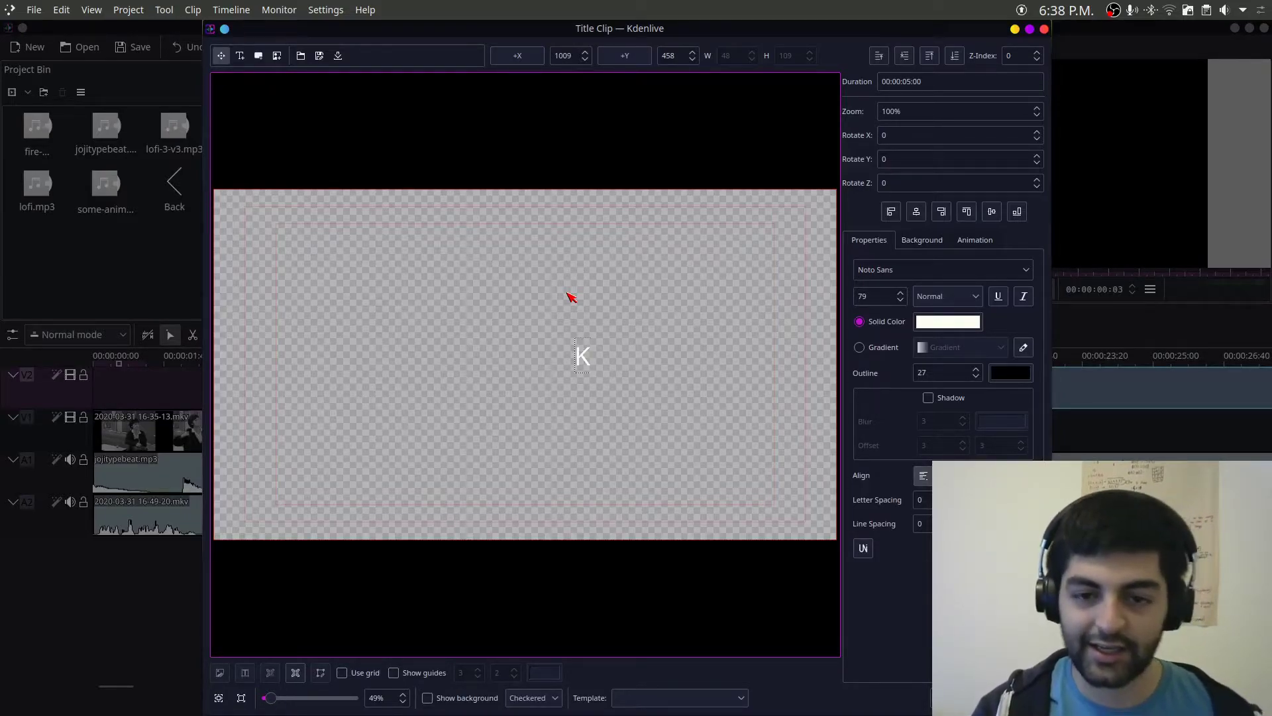
text(denlive tutorial)
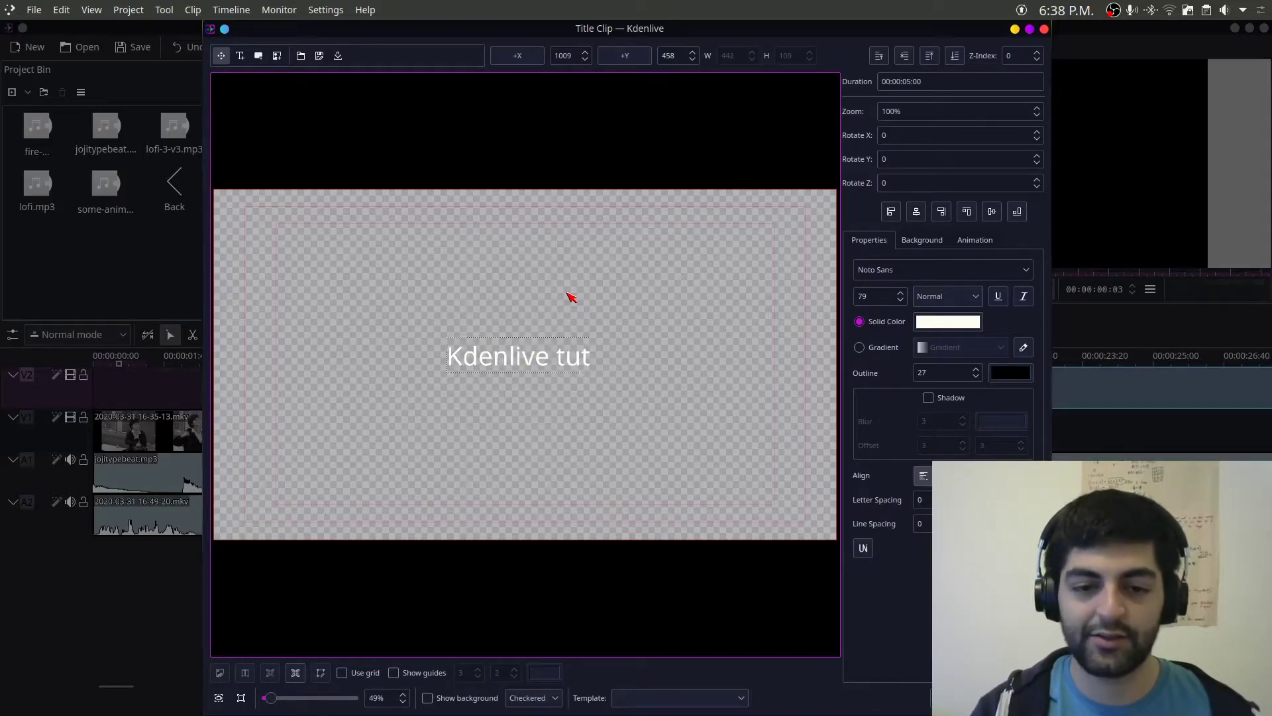
Step: Set the font of the whole "Kdenlive tutorial" text to Norasi
triple_click(542, 363)
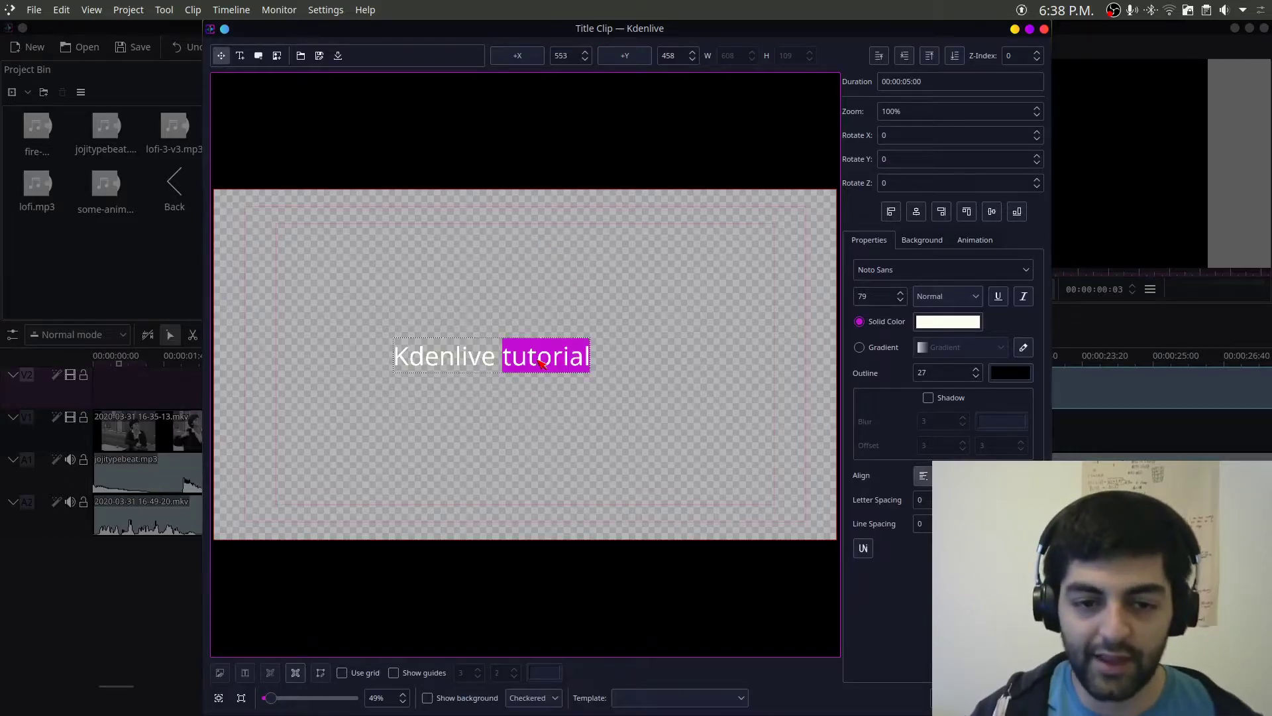
click(1029, 273)
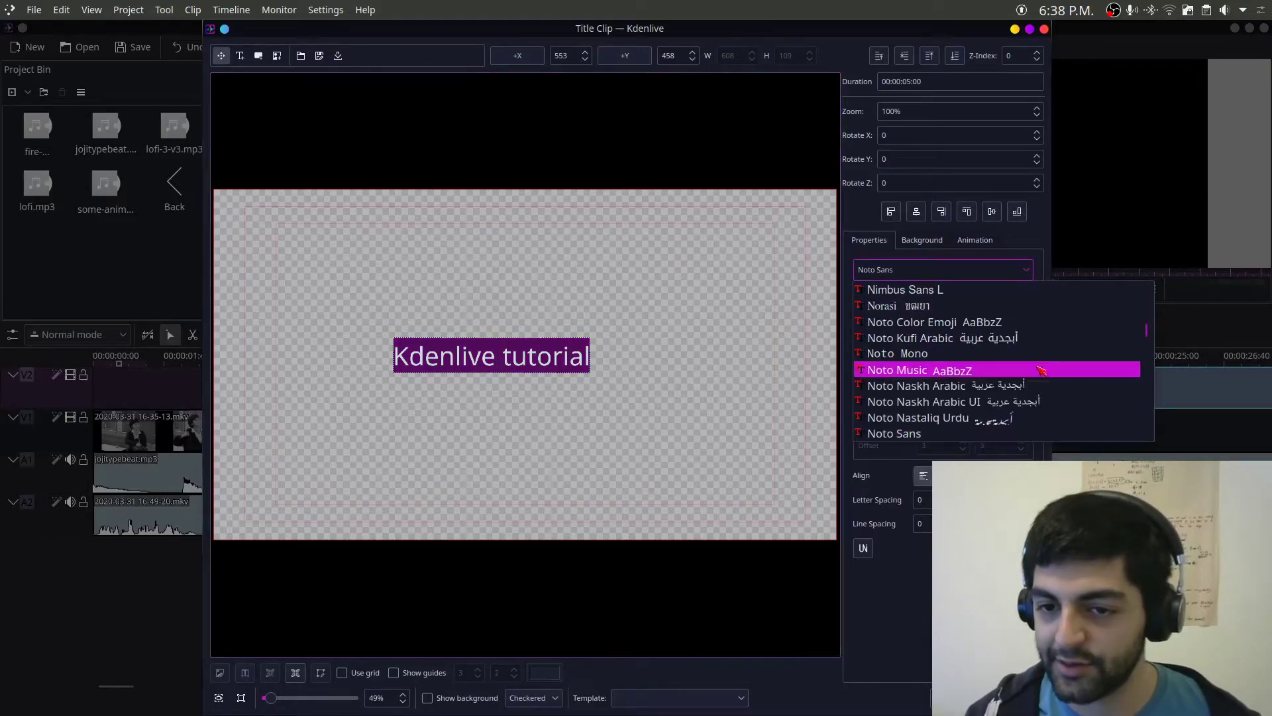
click(977, 309)
Step: Set the title text's outline to 0 and move the text to about X 667, Y 397
mouse_move(563, 361)
mouse_down()
mouse_move(625, 364)
mouse_move(589, 344)
mouse_move(566, 356)
mouse_up()
click(614, 363)
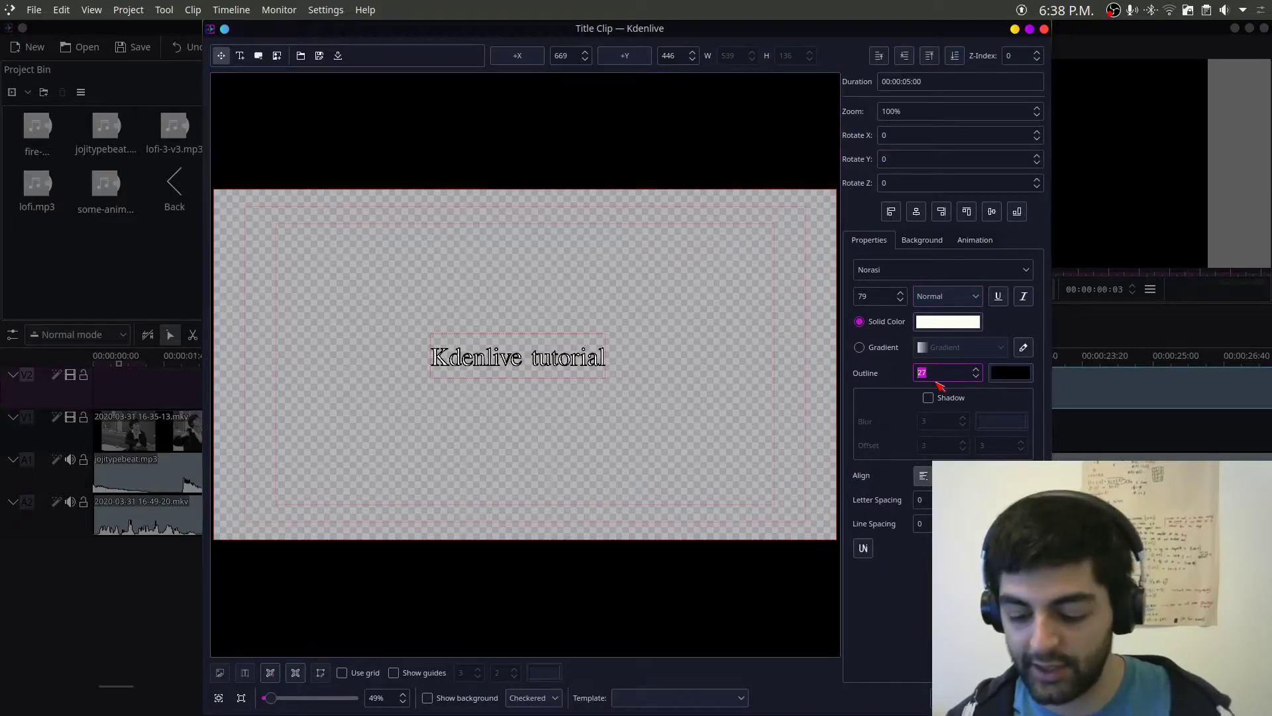
text(0)
mouse_move(475, 363)
mouse_down()
mouse_move(464, 368)
mouse_move(473, 344)
mouse_up()
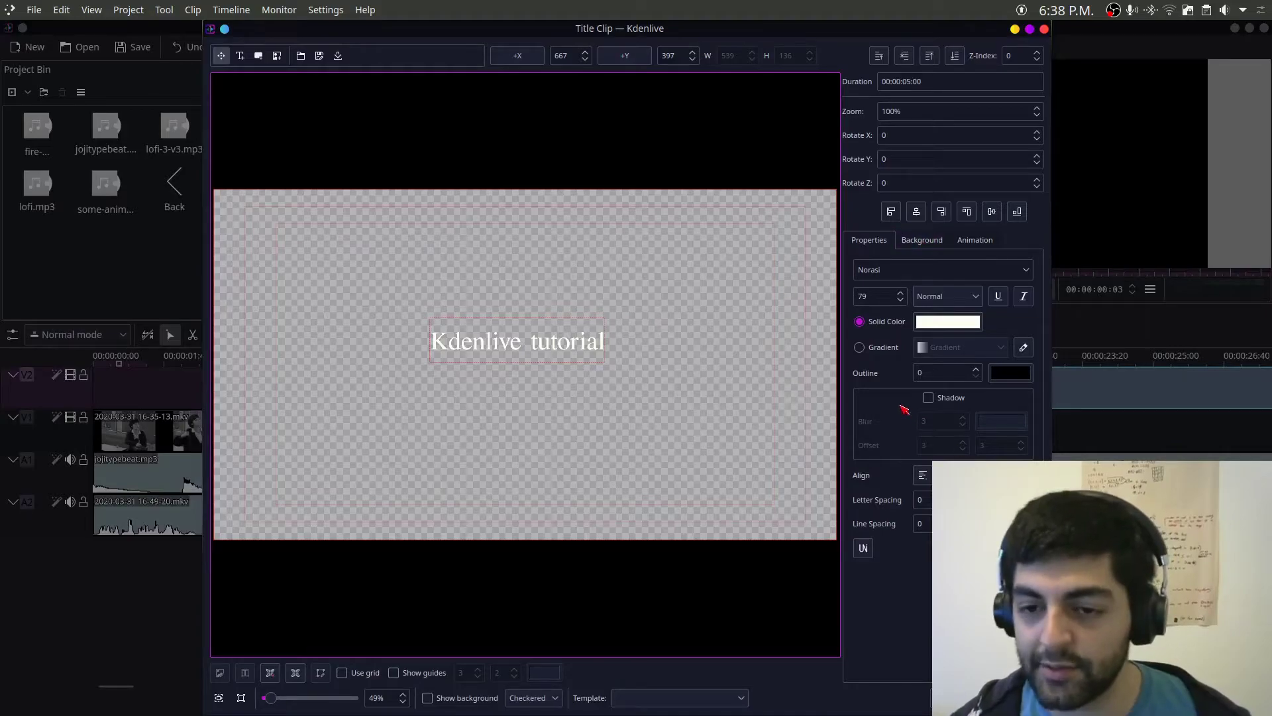
Step: Lower the title text to about X 661, Y 454 and create the title clip
drag(571, 349, 567, 360)
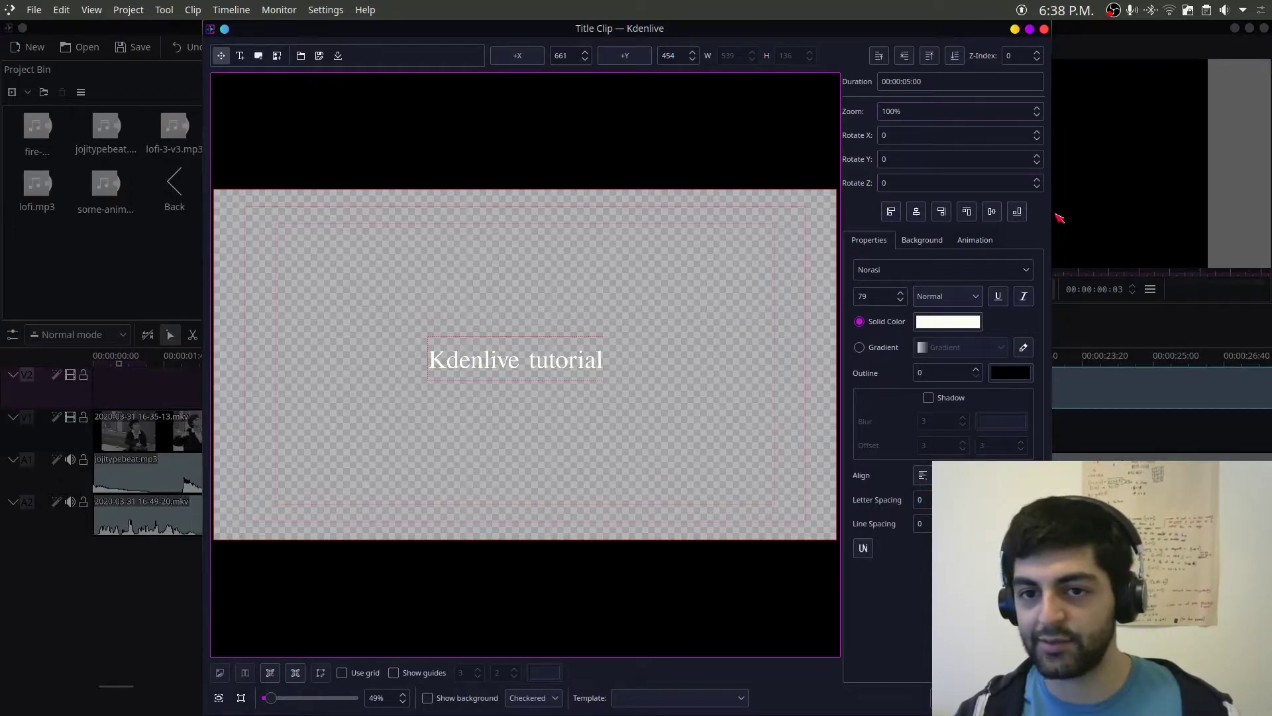
key(Return)
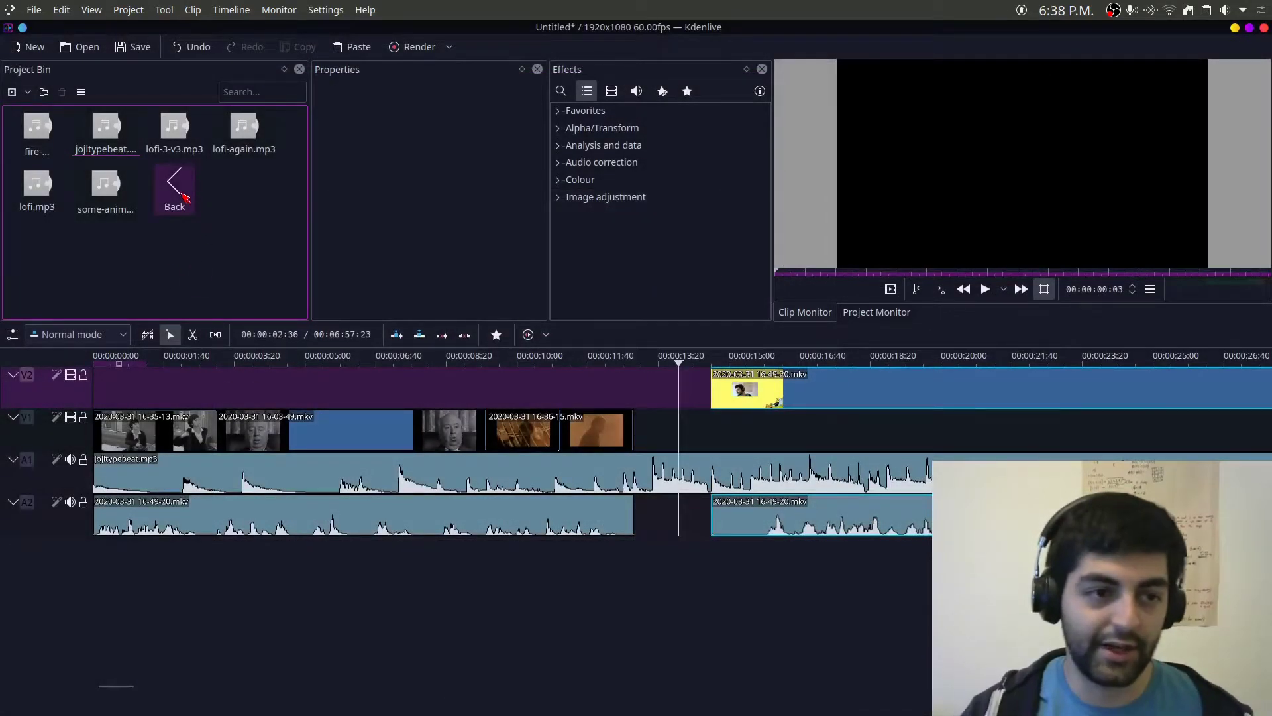
Step: Go back to the main bin folder and place the Kdenlive tutorial title clip on track V1 in the gap
double_click(174, 189)
double_click(174, 129)
click(255, 139)
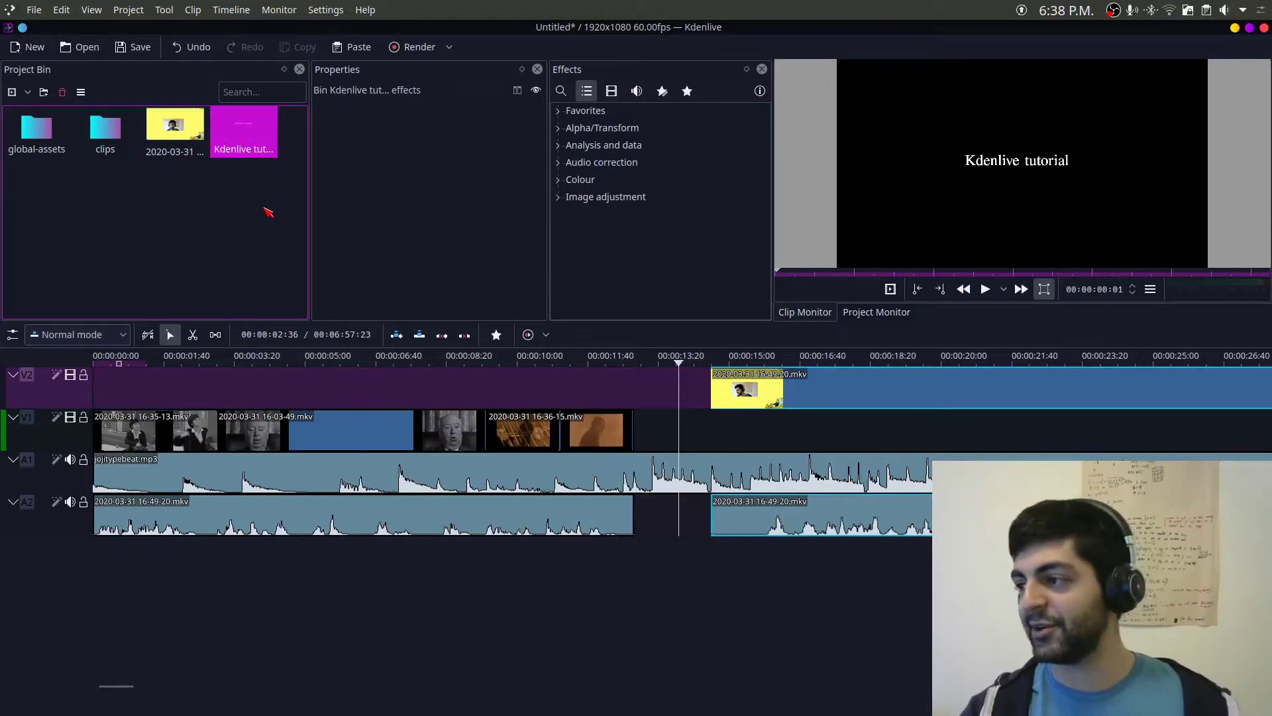
drag(242, 132, 687, 432)
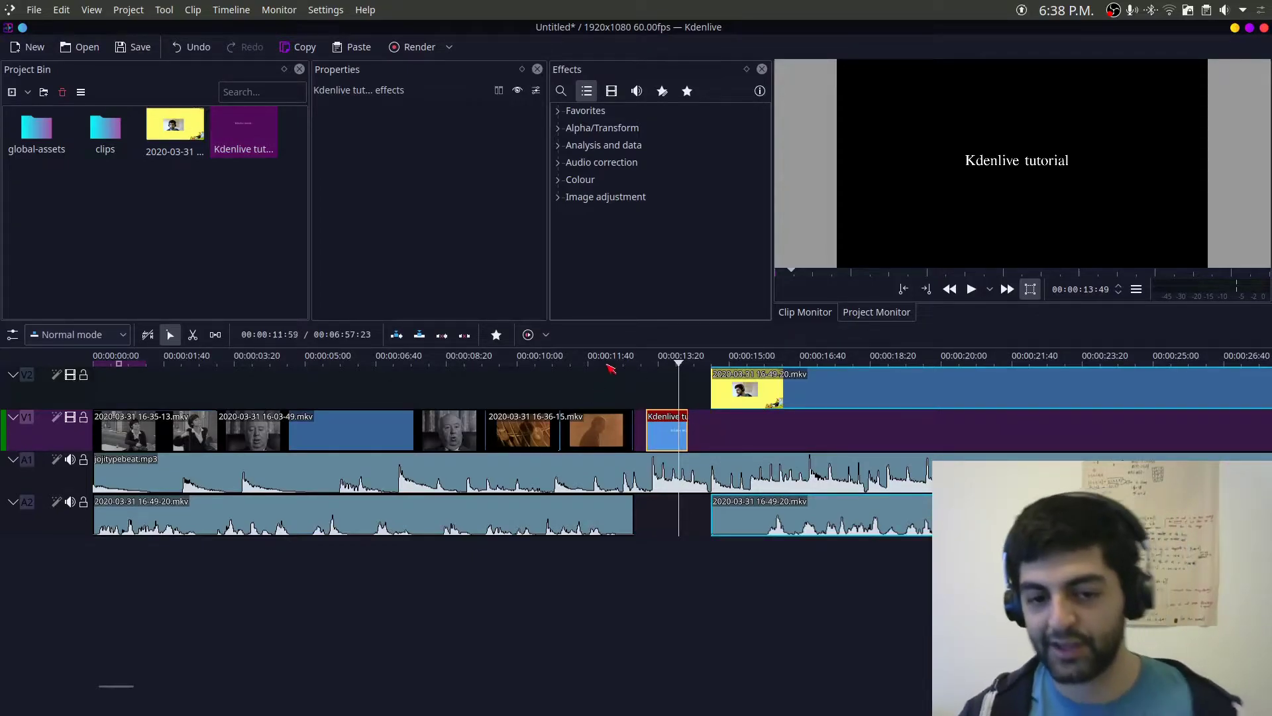
Step: Play through the title passage, trim the silent start of the following 16-49-20 clip, and move that clip earlier, close behind the title
click(600, 396)
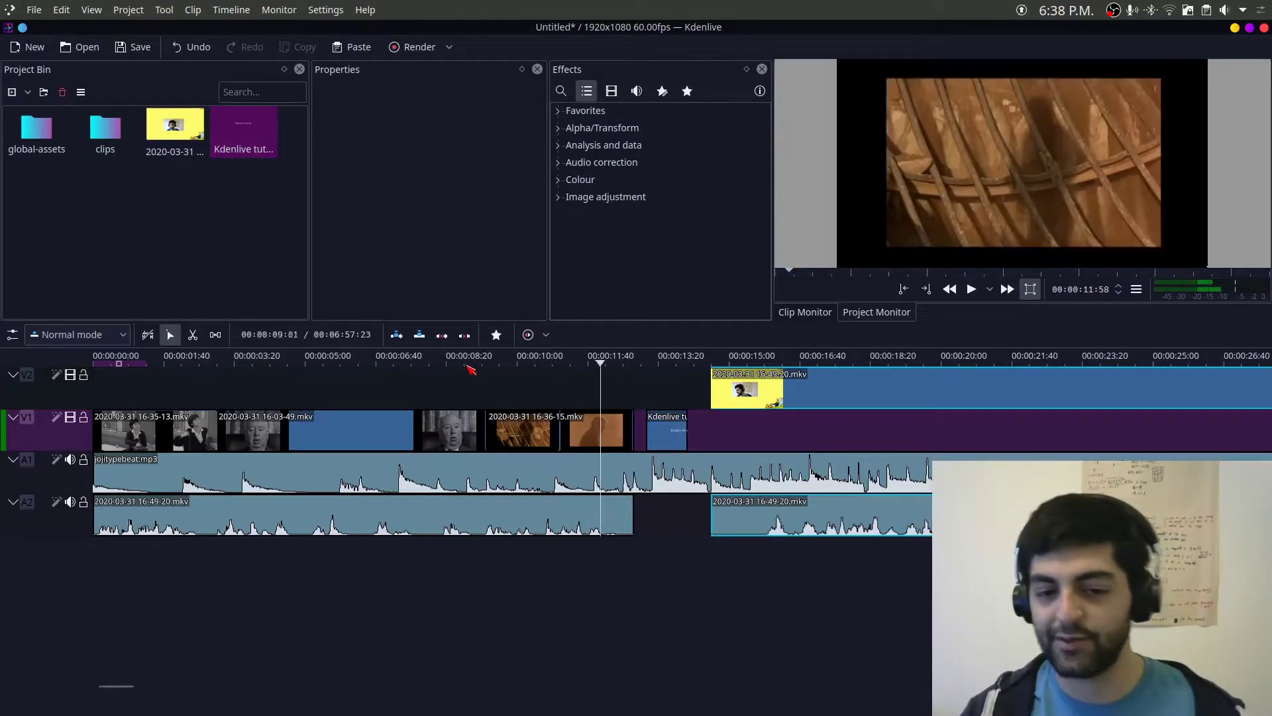
key(space)
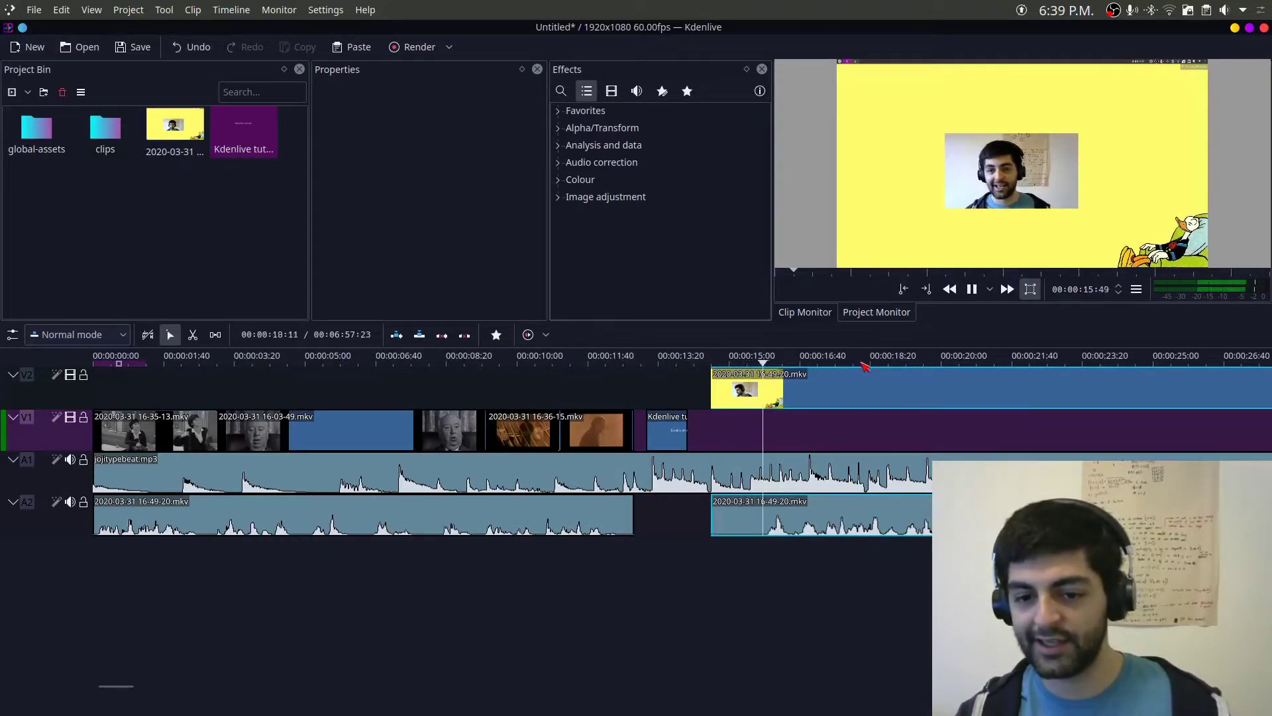
click(979, 291)
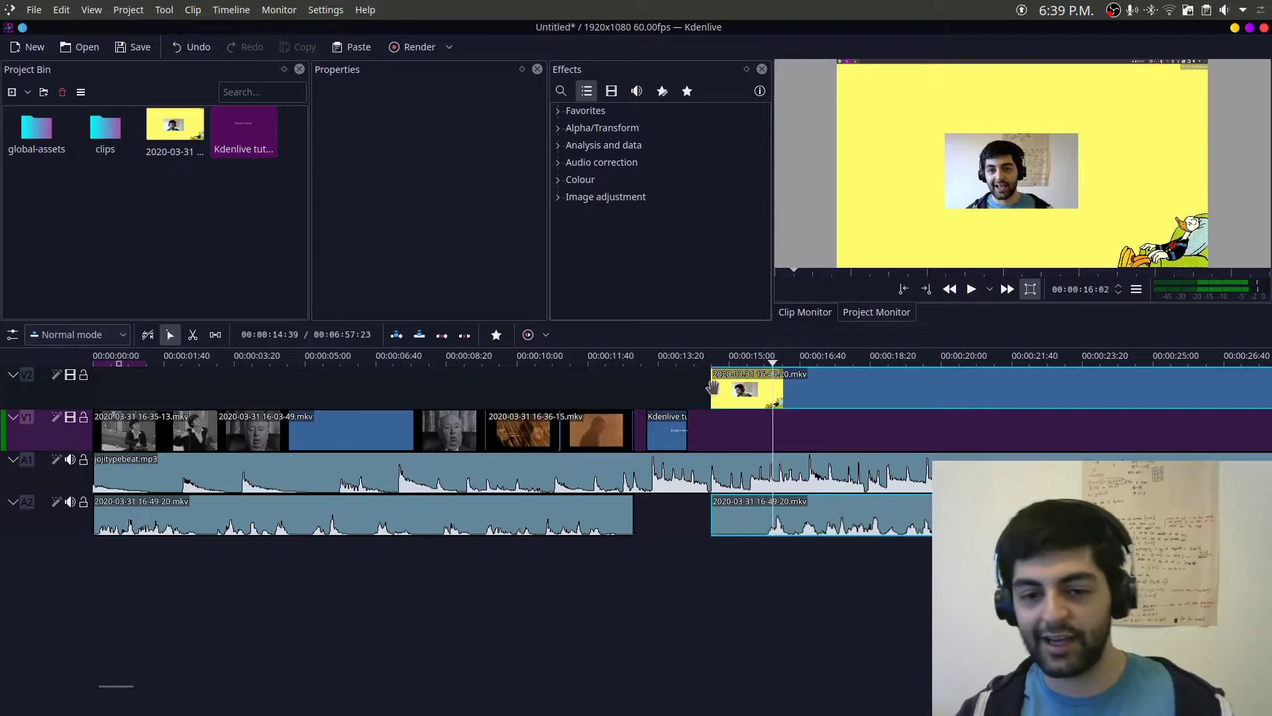
drag(714, 387, 768, 400)
drag(973, 397, 905, 401)
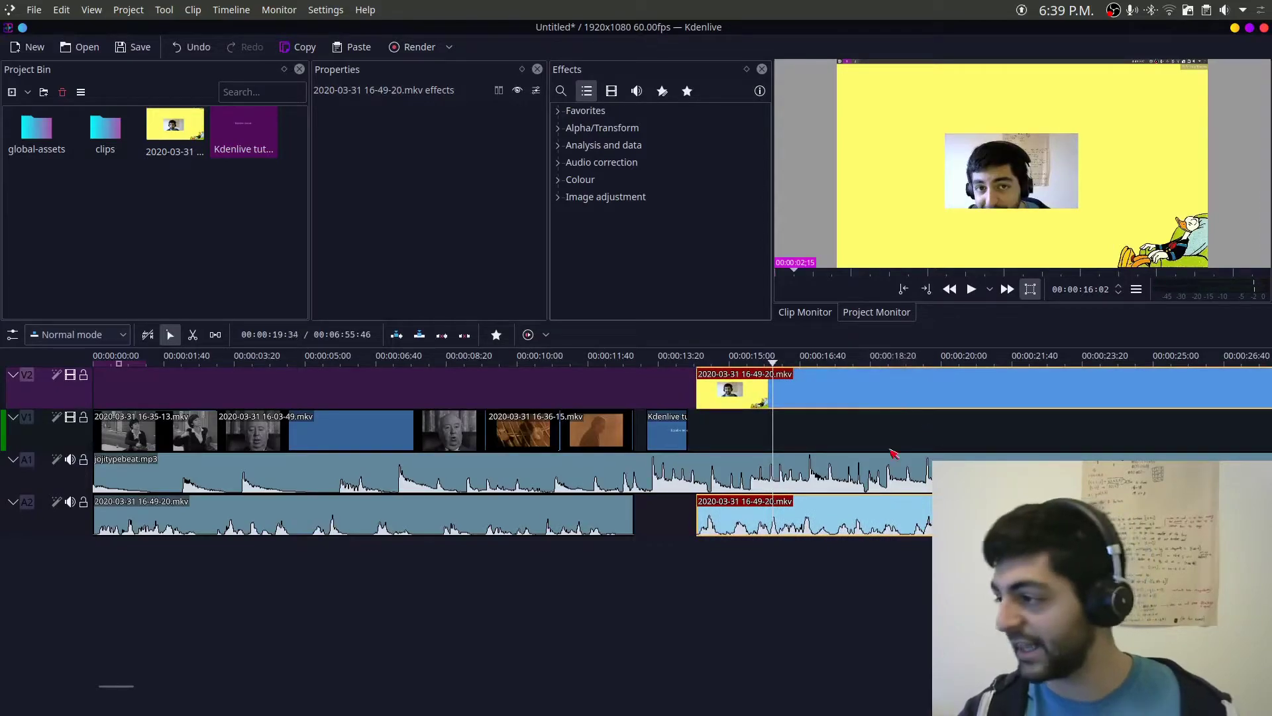
Step: Find the pause after 00:00:19:52 by playing the voice clip and split the 16-49-20 clip at about 00:00:21:11
click(931, 364)
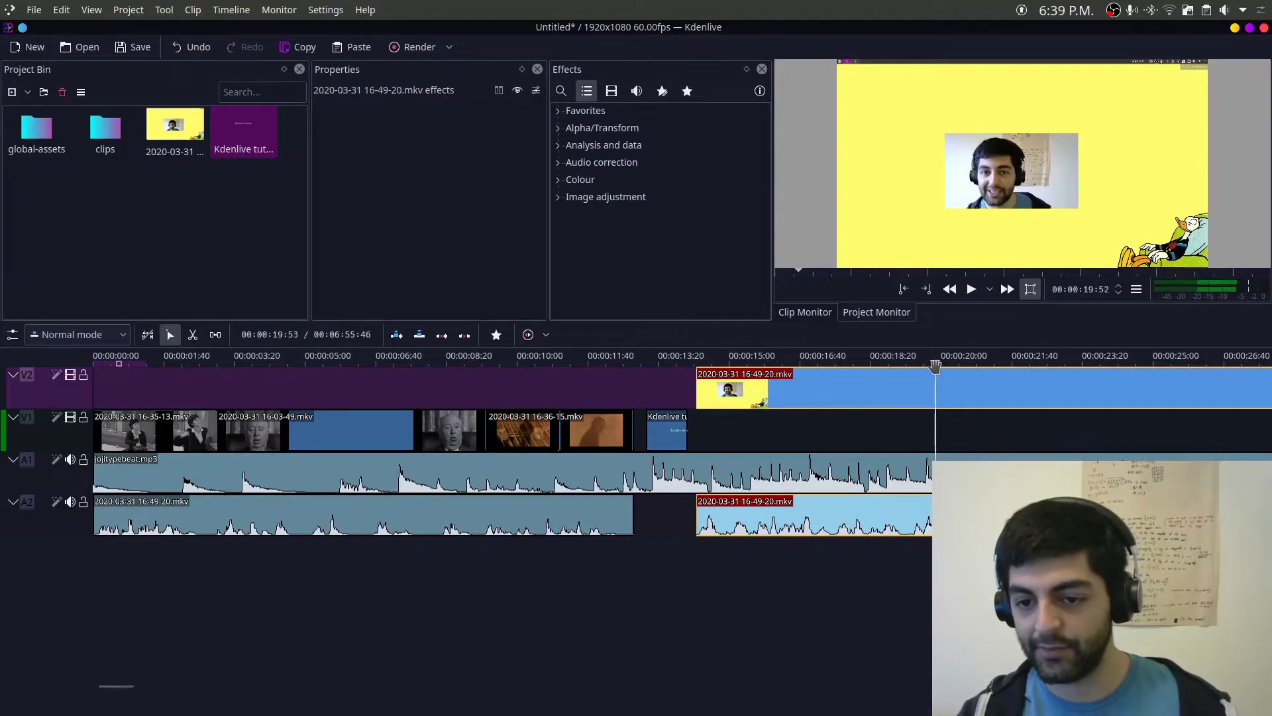
key(space)
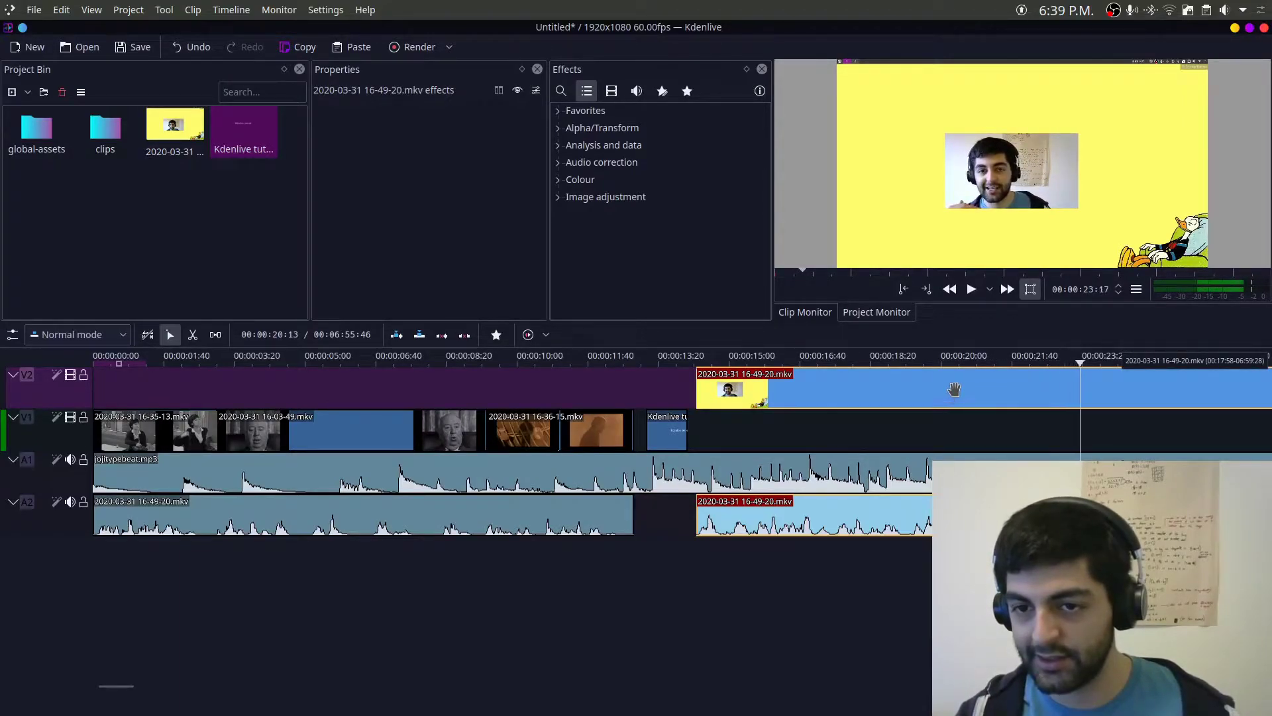
key(space)
click(911, 362)
click(930, 361)
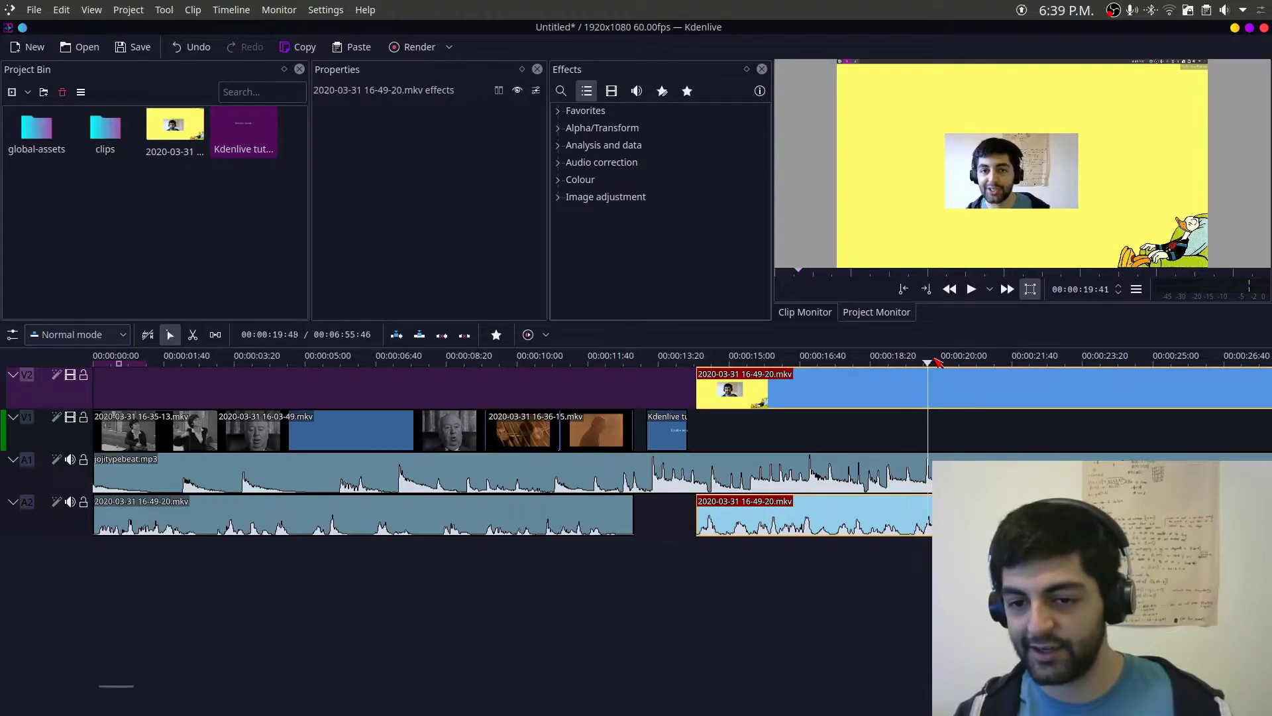
drag(983, 366, 997, 362)
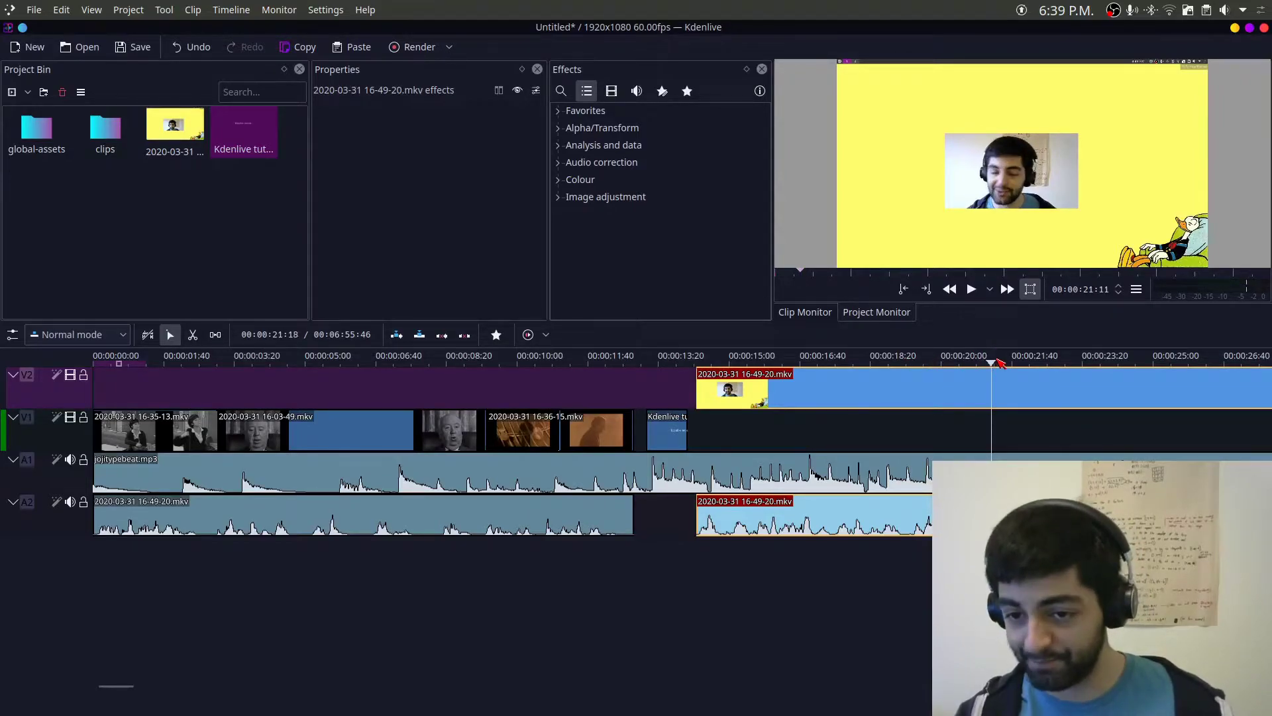
key(shift+r)
Step: Split the 16-49-20 clip again at 00:00:23:27, just before the speech resumes
click(1071, 363)
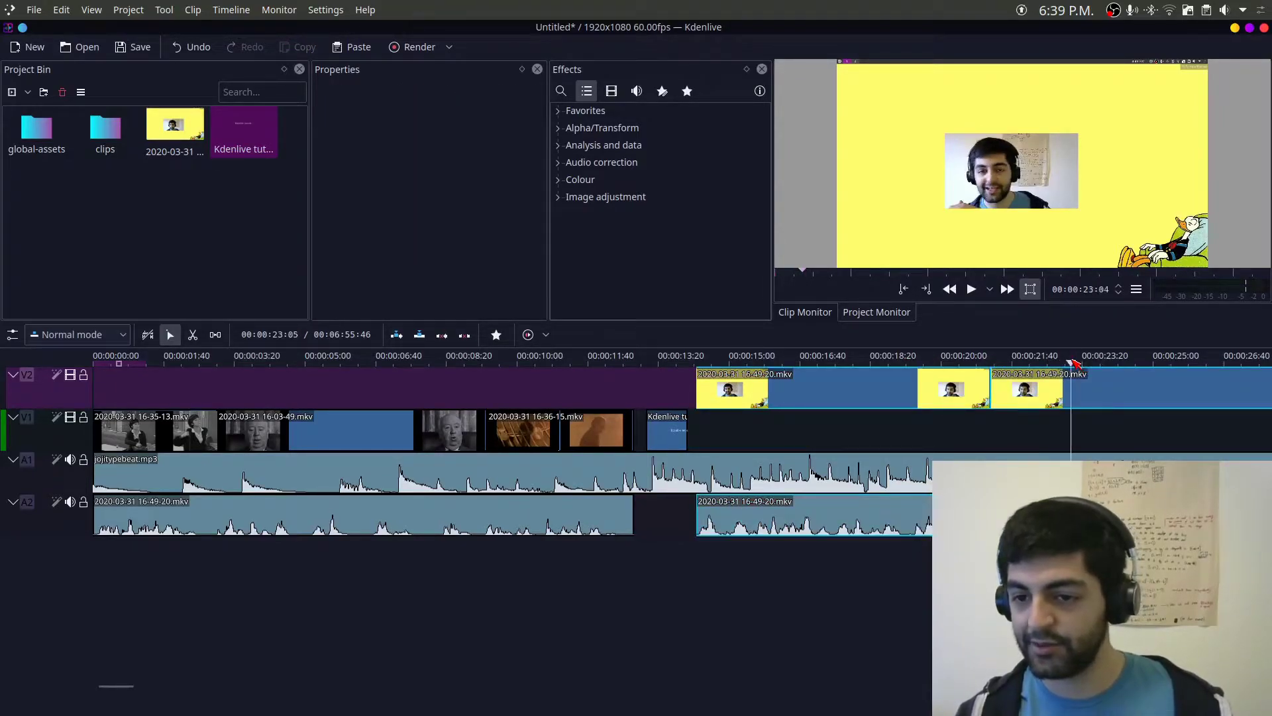
key(space)
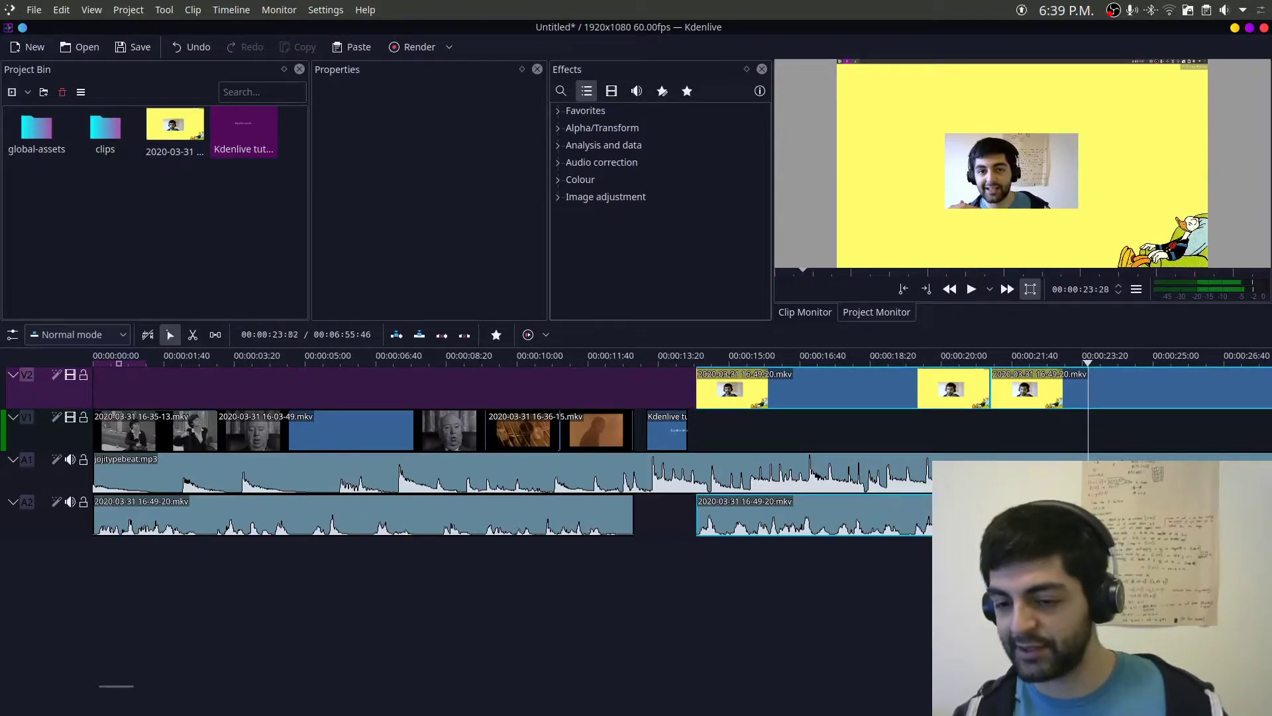
key(ctrl+plus)
key(ctrl+plus)
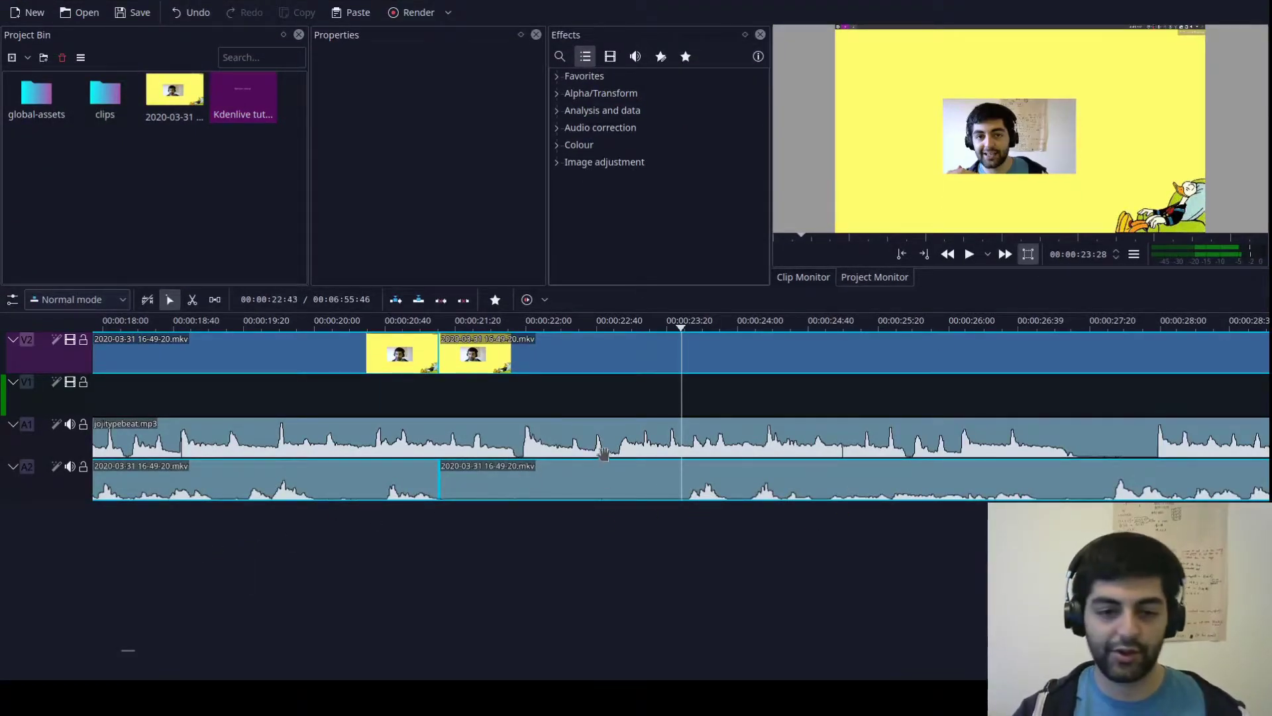
mouse_move(682, 325)
mouse_down()
mouse_move(666, 328)
mouse_move(680, 329)
mouse_up()
click(694, 353)
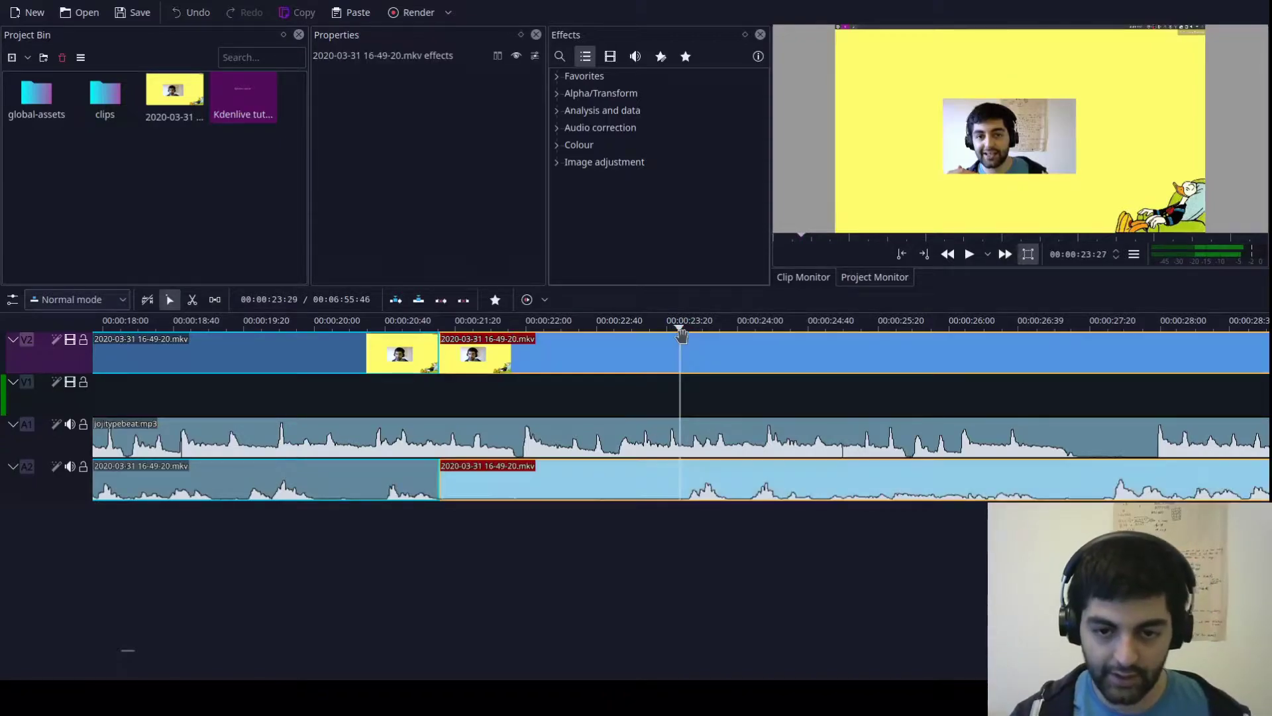
key(shift+r)
Step: Delete the silent section between the two cuts and move the remaining 16-49-20 clip against the preceding one
click(604, 345)
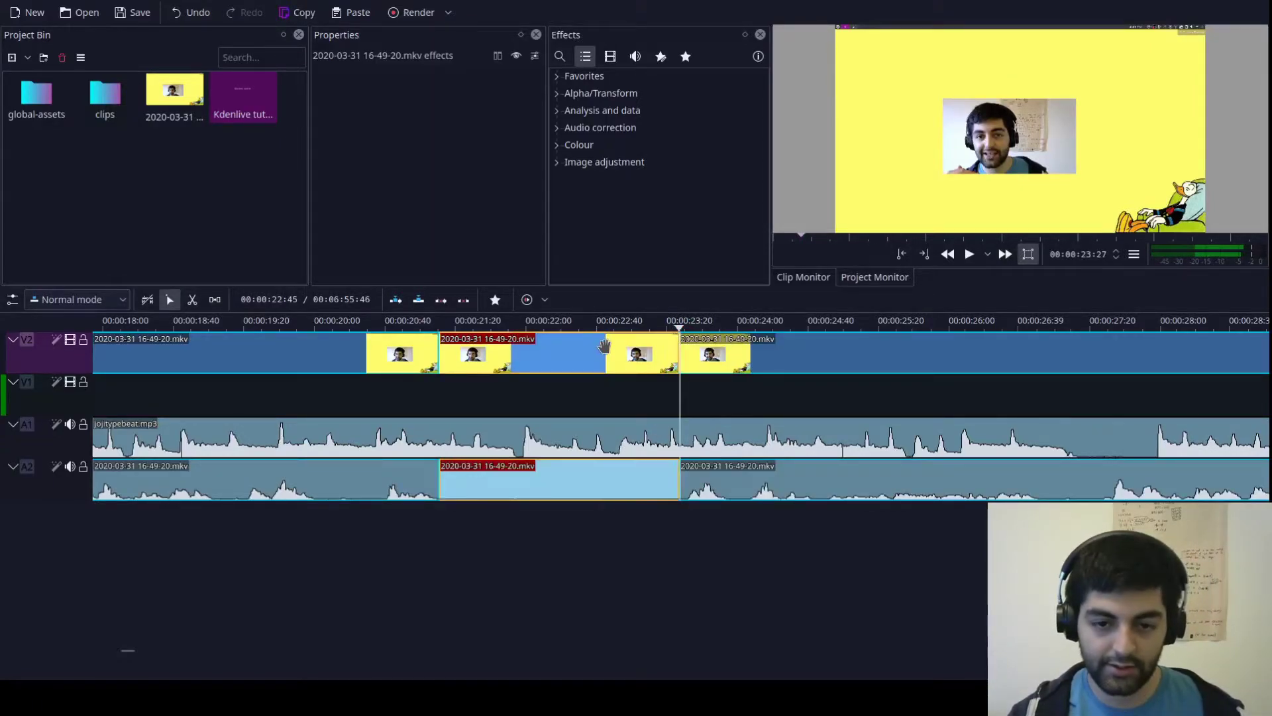
key(Delete)
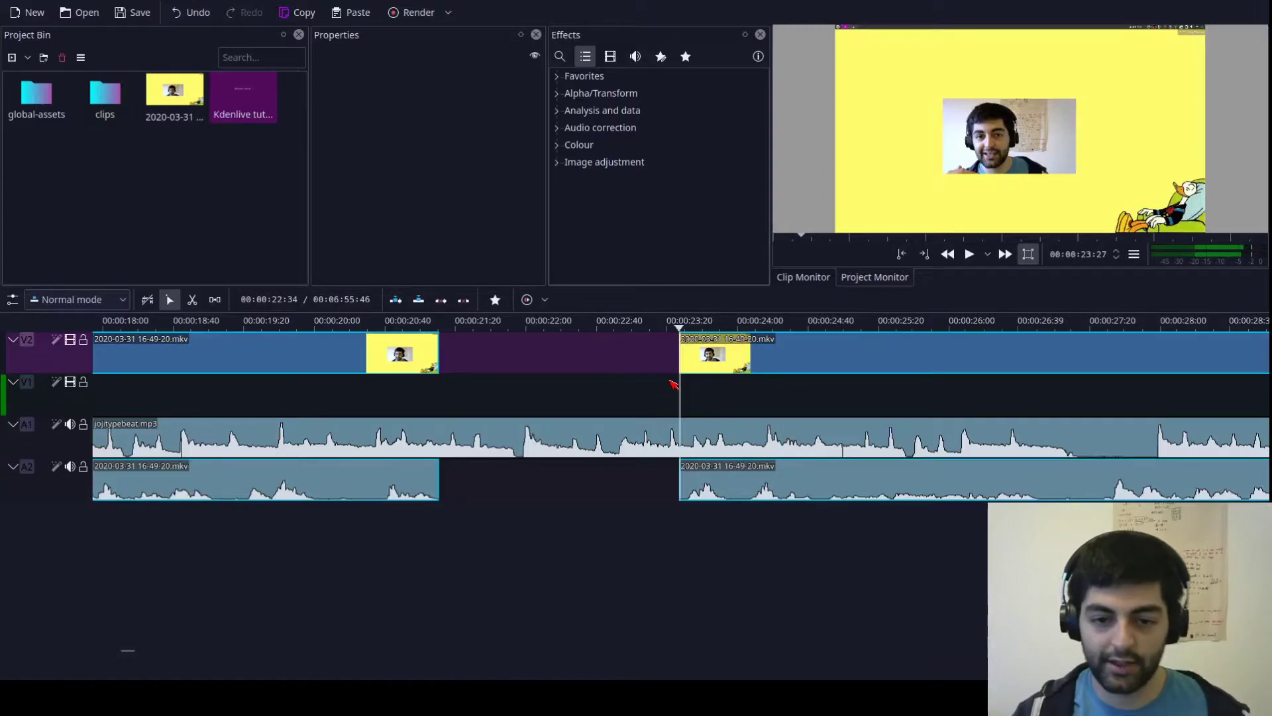
drag(748, 364, 586, 352)
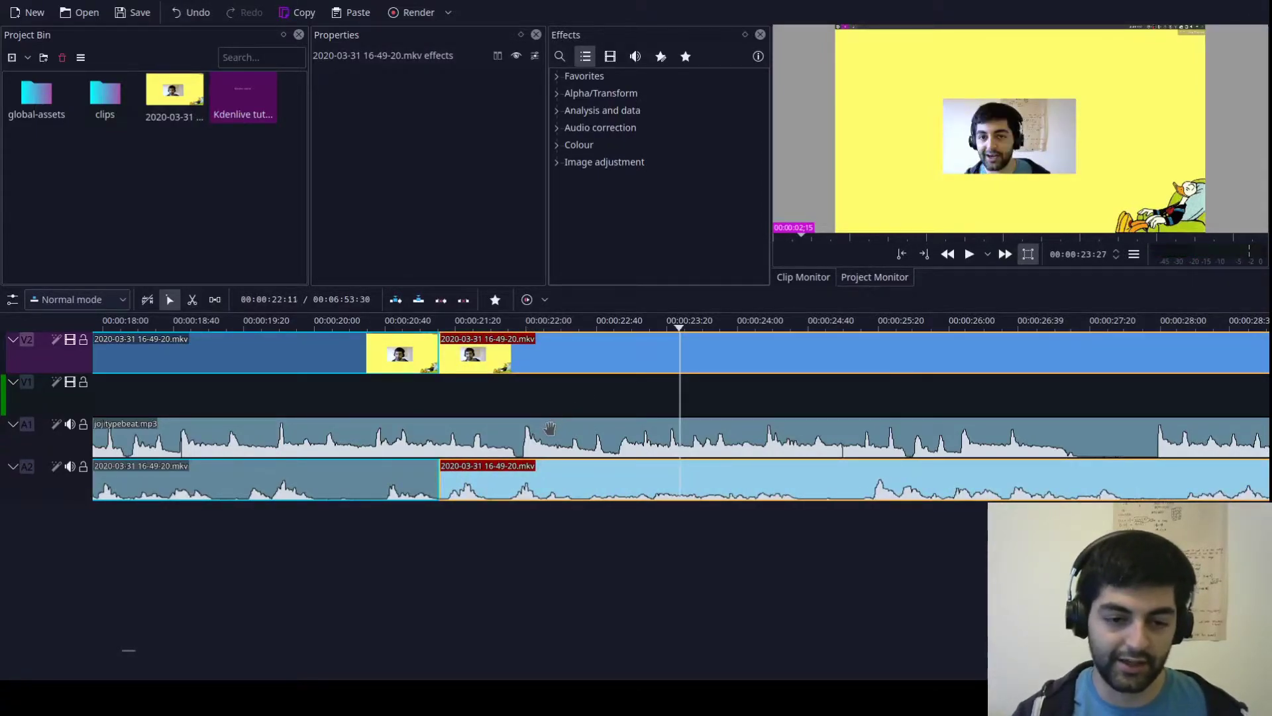
Step: Examine the timeline around the closed gap at different scales and play it back from 00:00:23:27
scroll(550, 427, down, 2)
scroll(581, 426, up, 3)
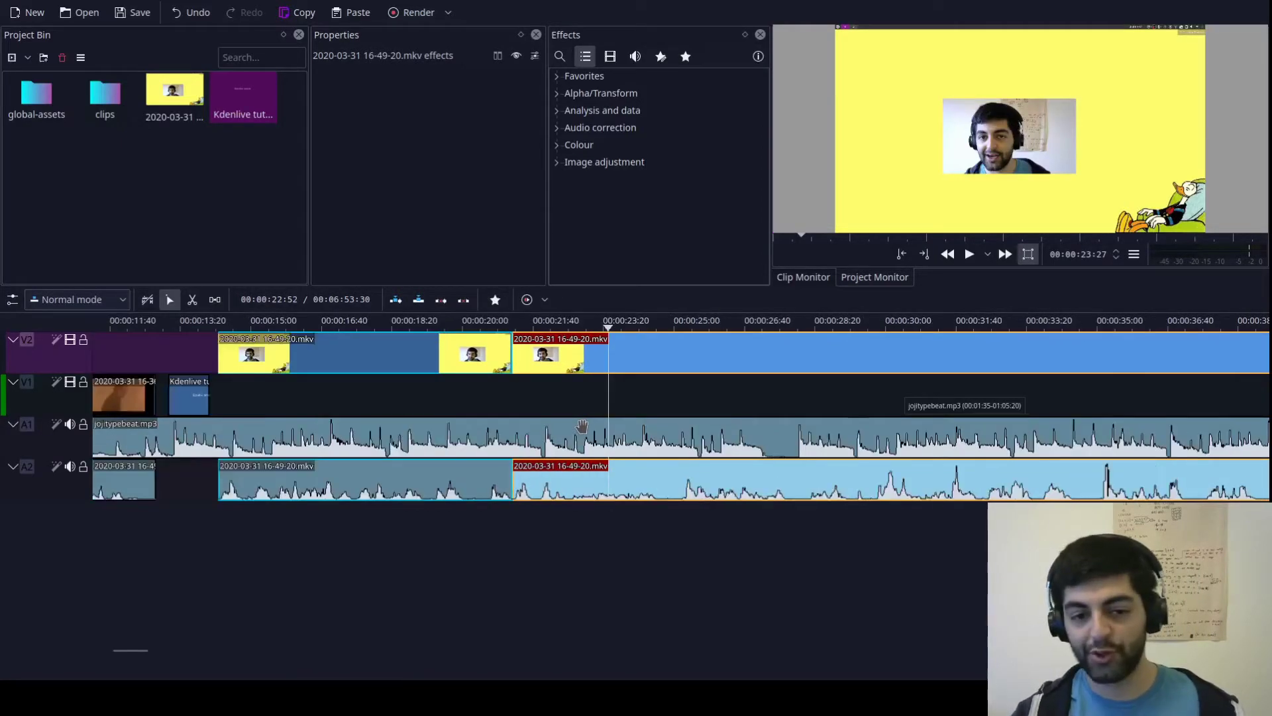
scroll(581, 426, down, 4)
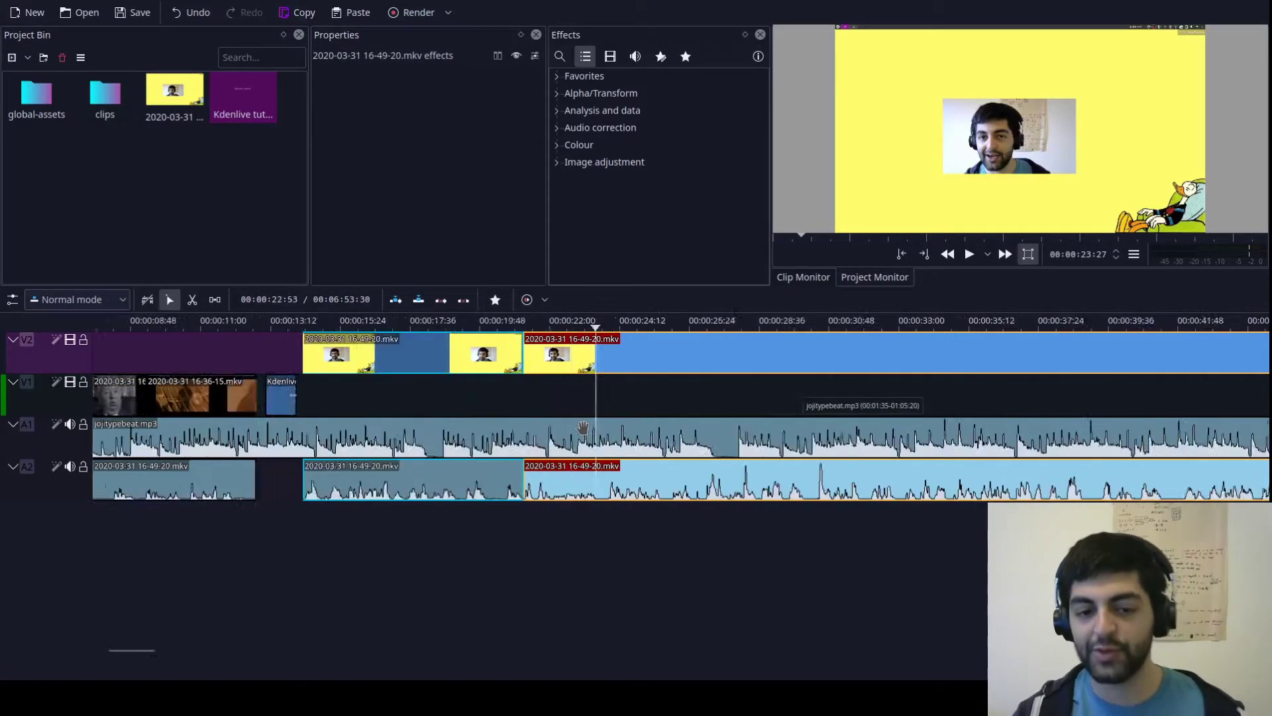
scroll(583, 427, down, 3)
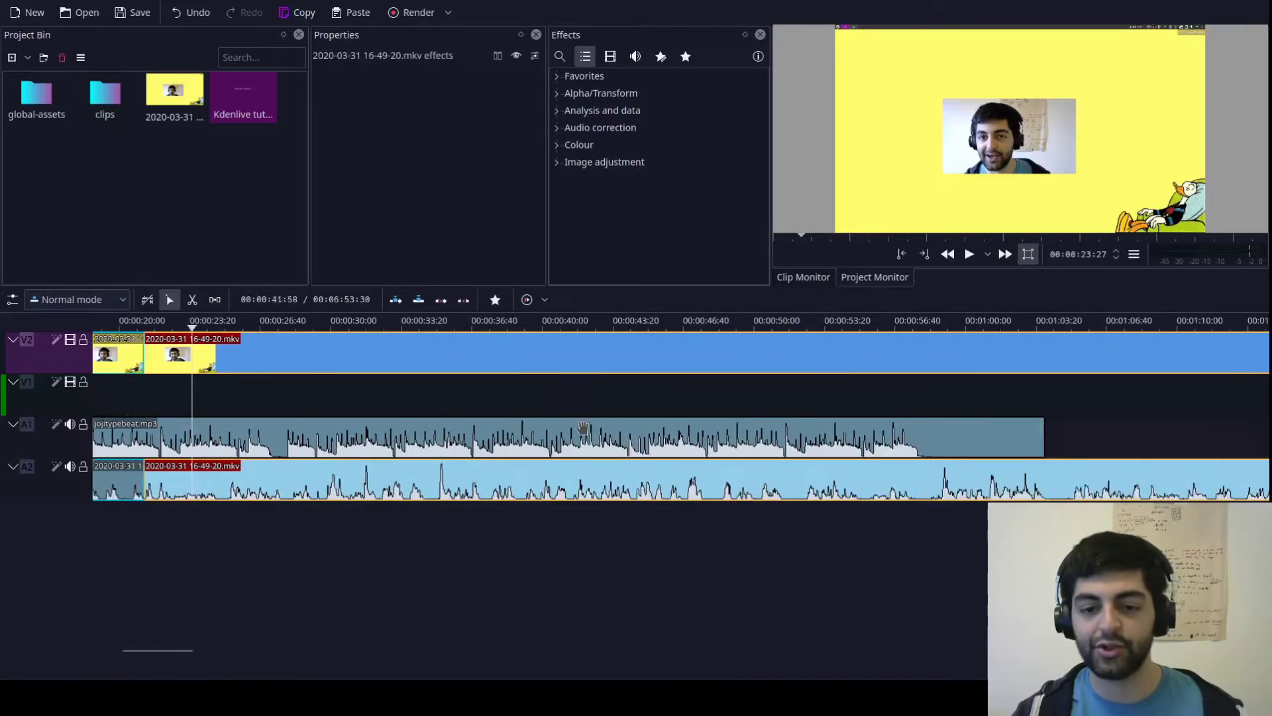
scroll(588, 432, up, 2)
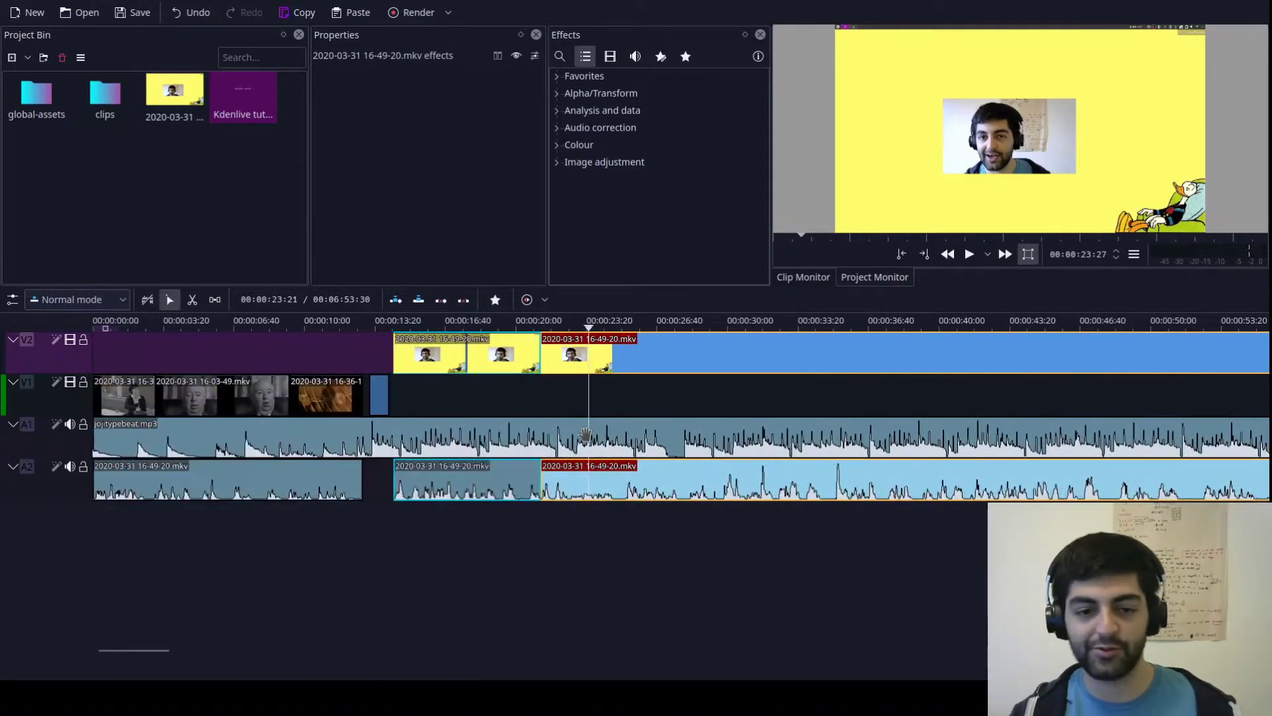
scroll(587, 434, down, 2)
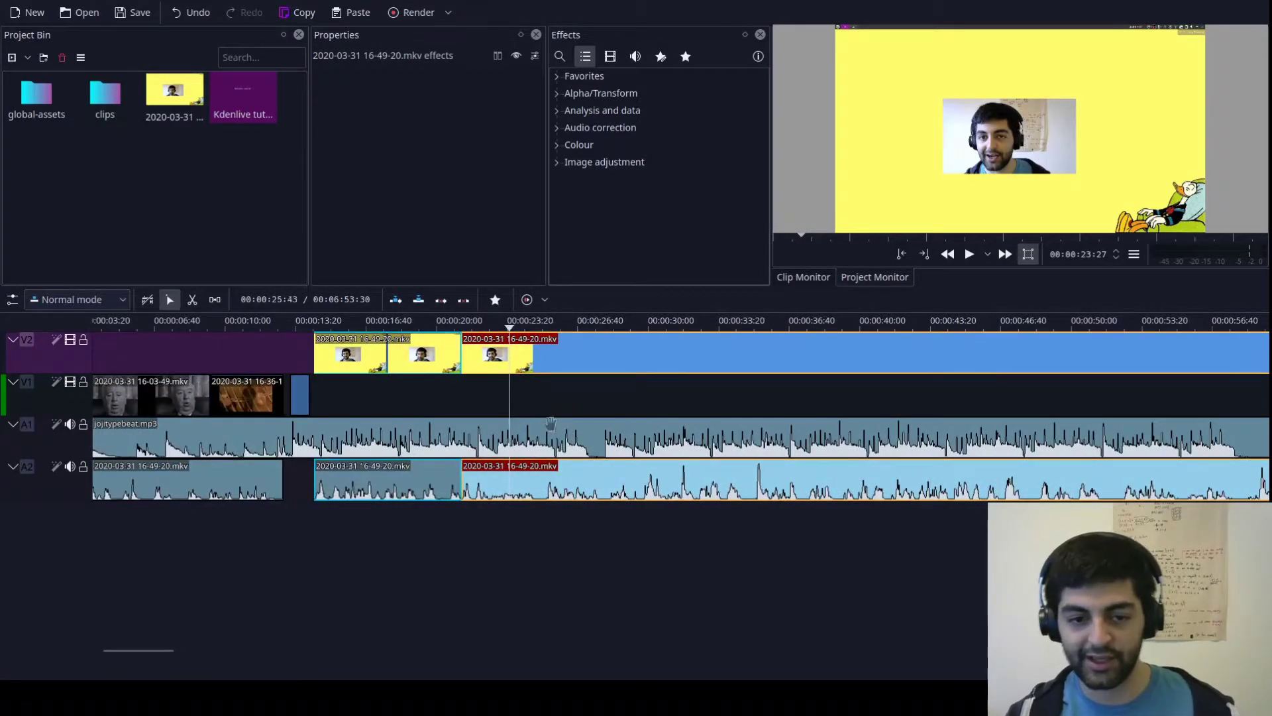
scroll(509, 464, up, 1)
scroll(645, 423, up, 2)
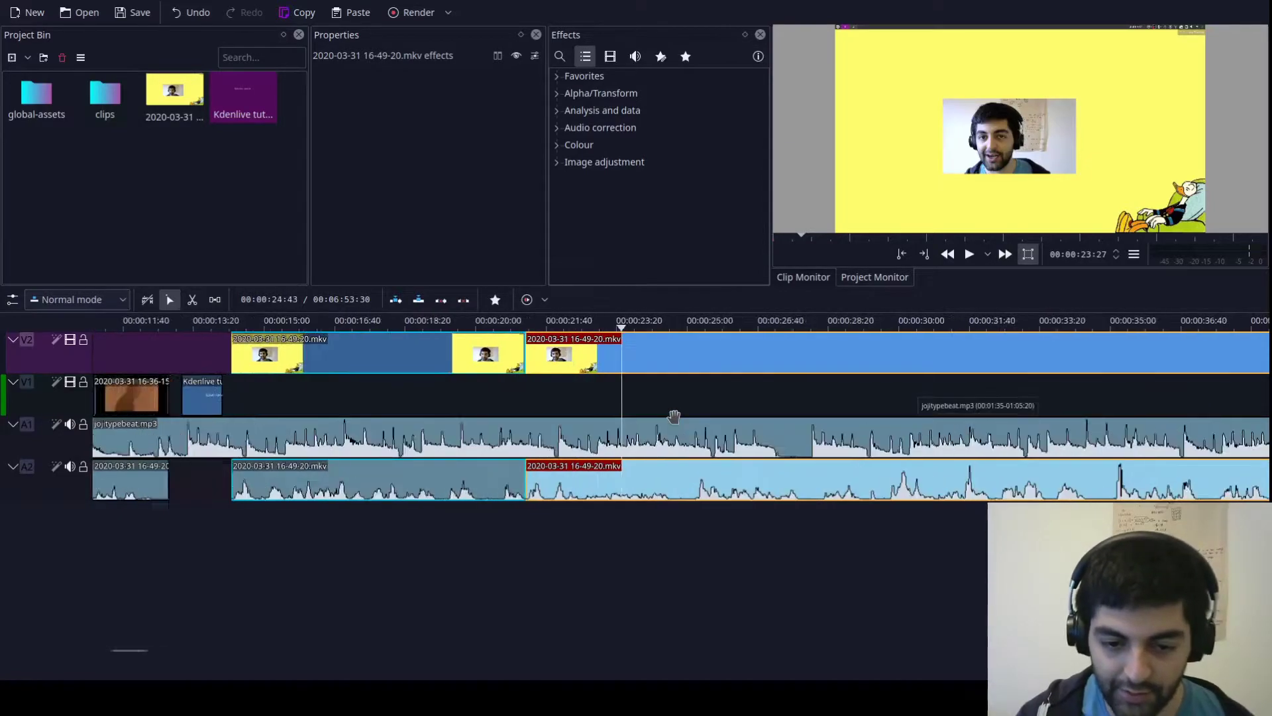
scroll(674, 416, up, 1)
key(space)
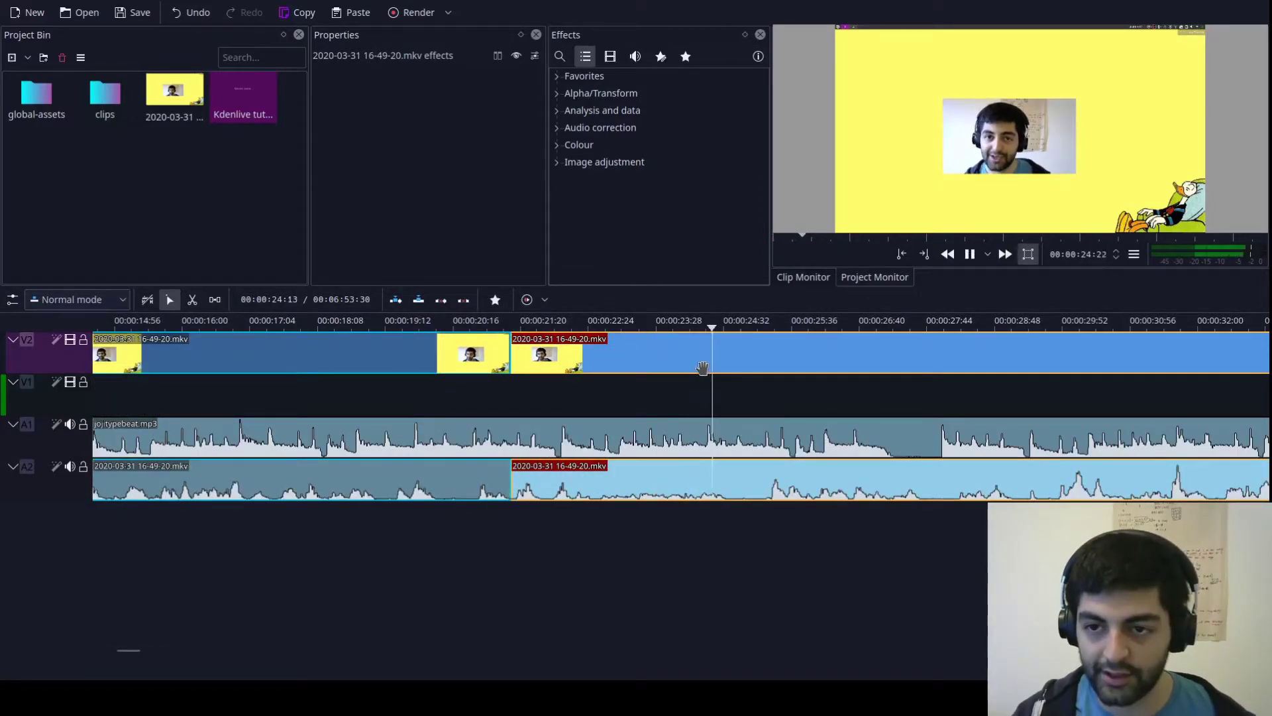
key(space)
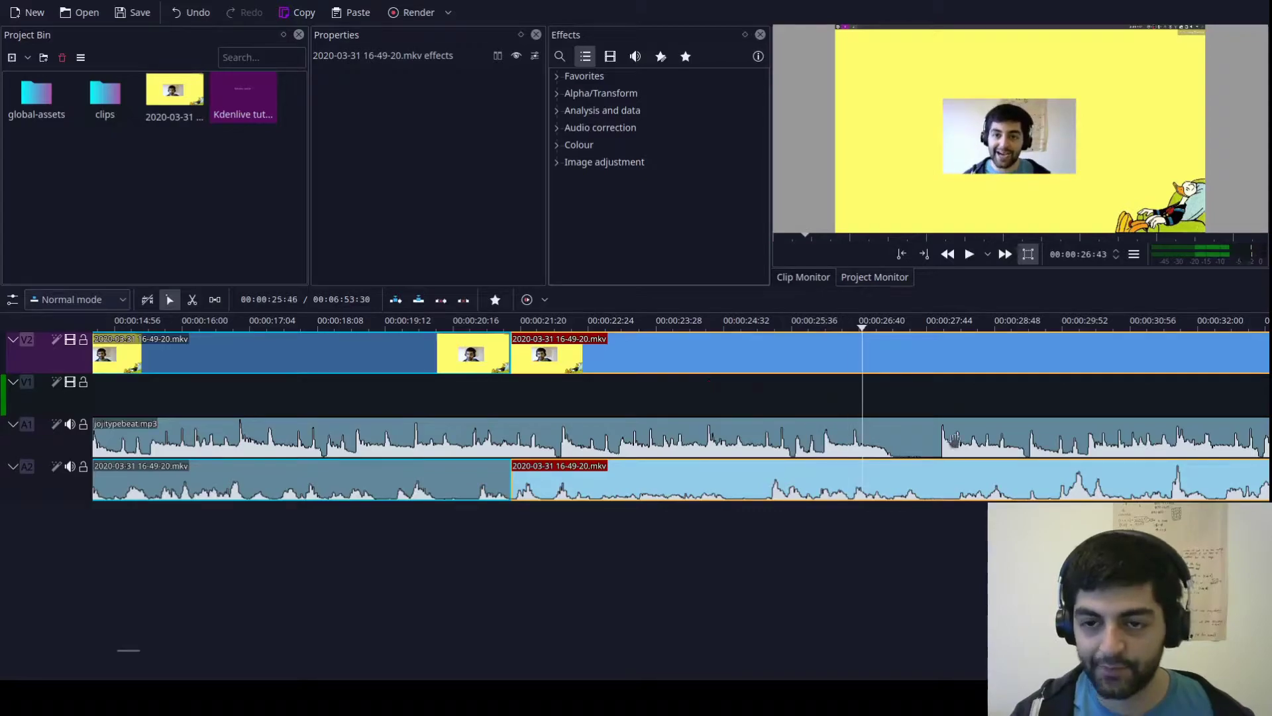
Step: Split the jojitypebeat.mp3 music on track A1 at 00:00:19:56
click(543, 431)
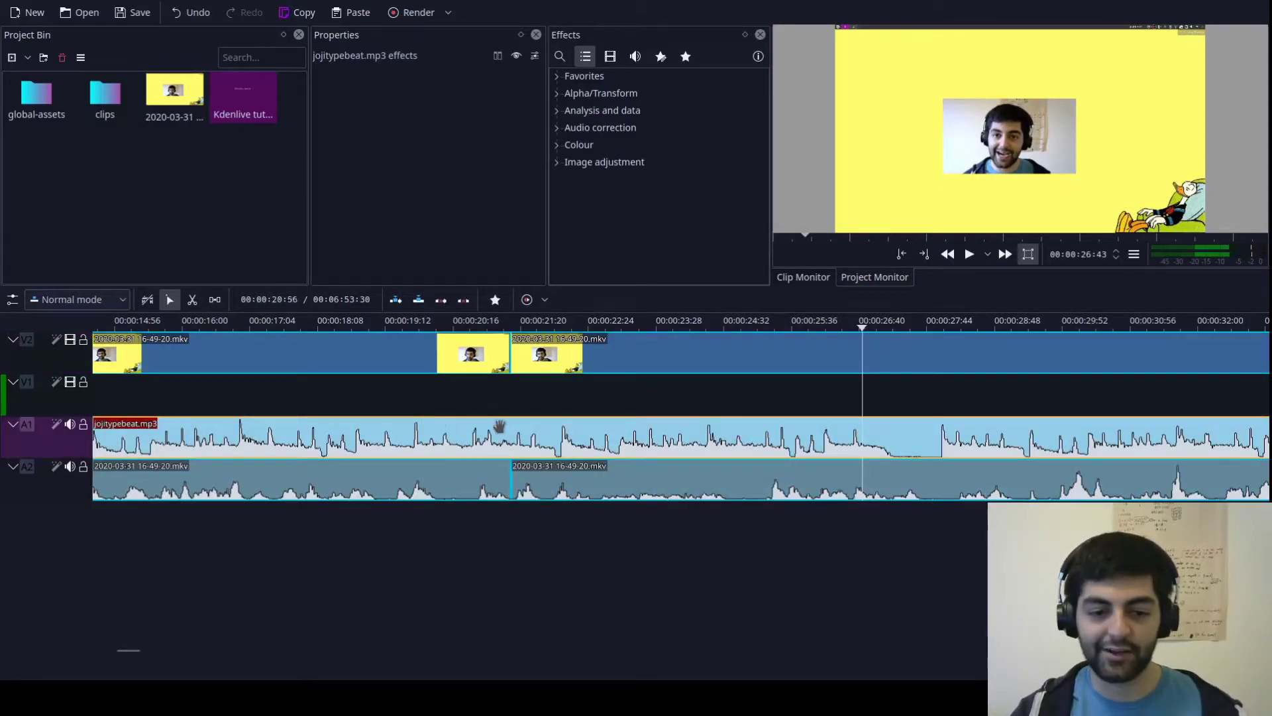
click(494, 392)
click(491, 393)
click(434, 406)
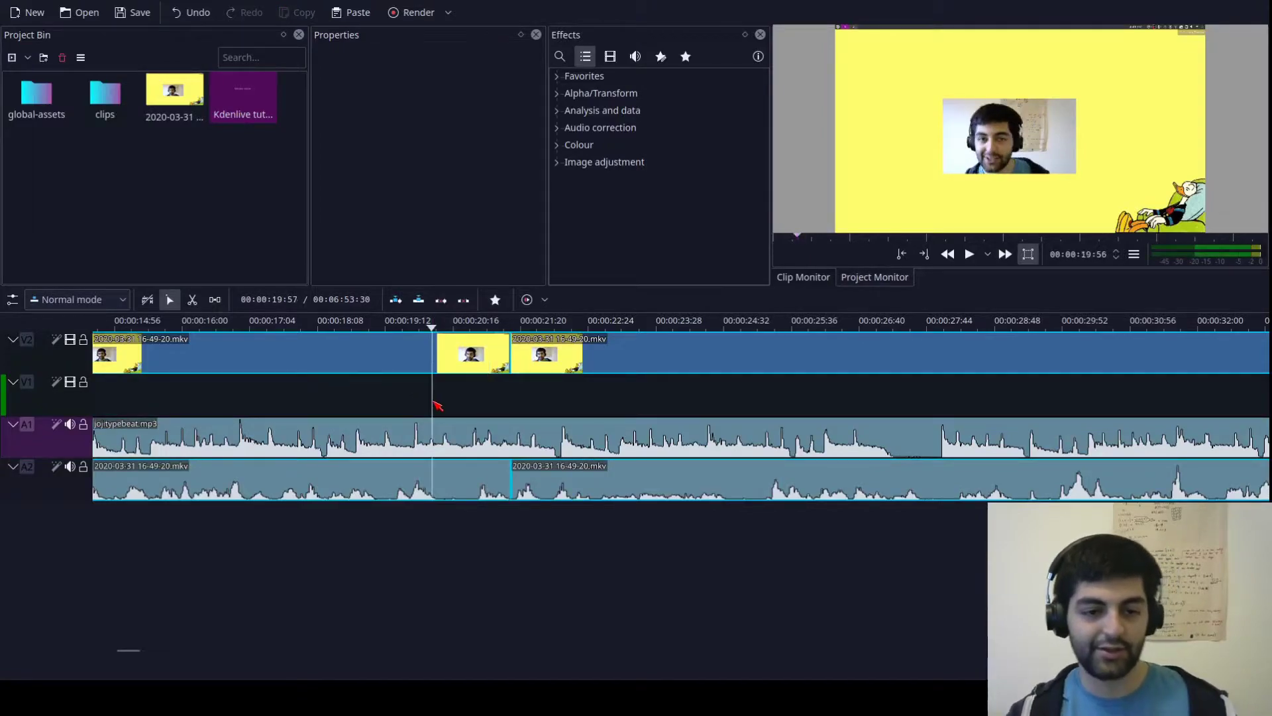
key(shift+r)
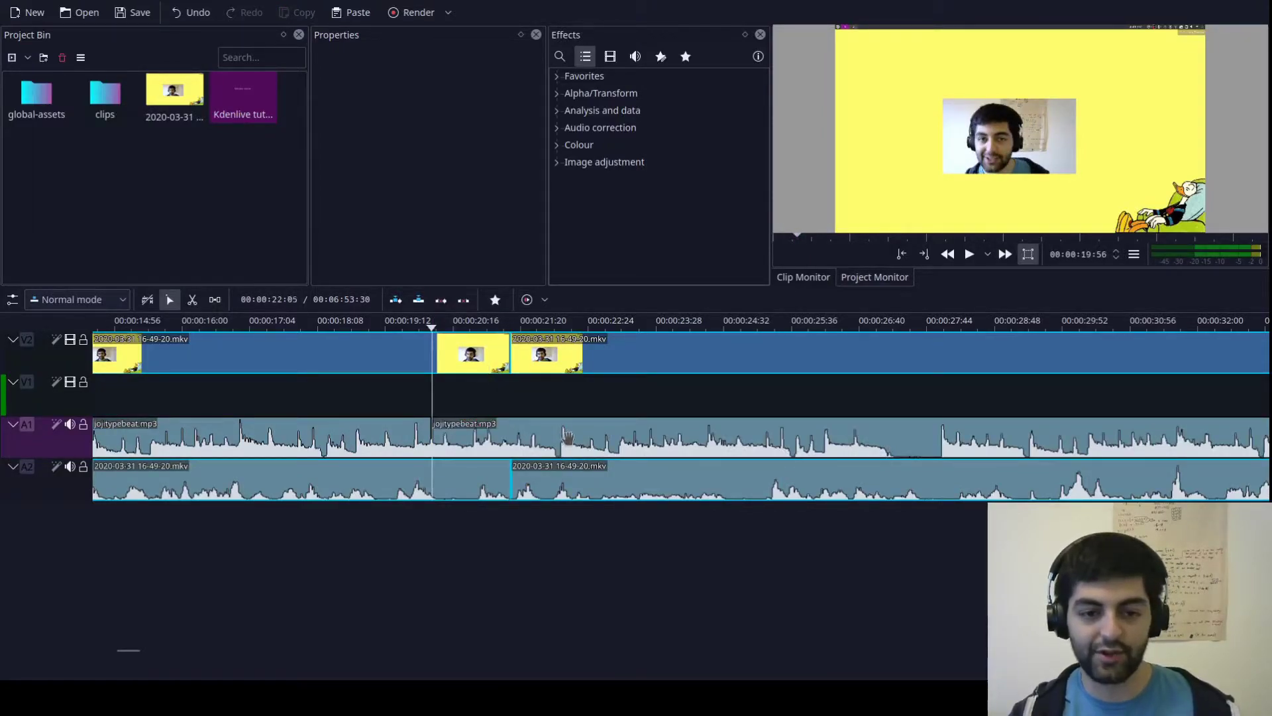
Step: Split the jojitypebeat.mp3 music again at 00:00:27:48 and delete the part after the cut
click(517, 436)
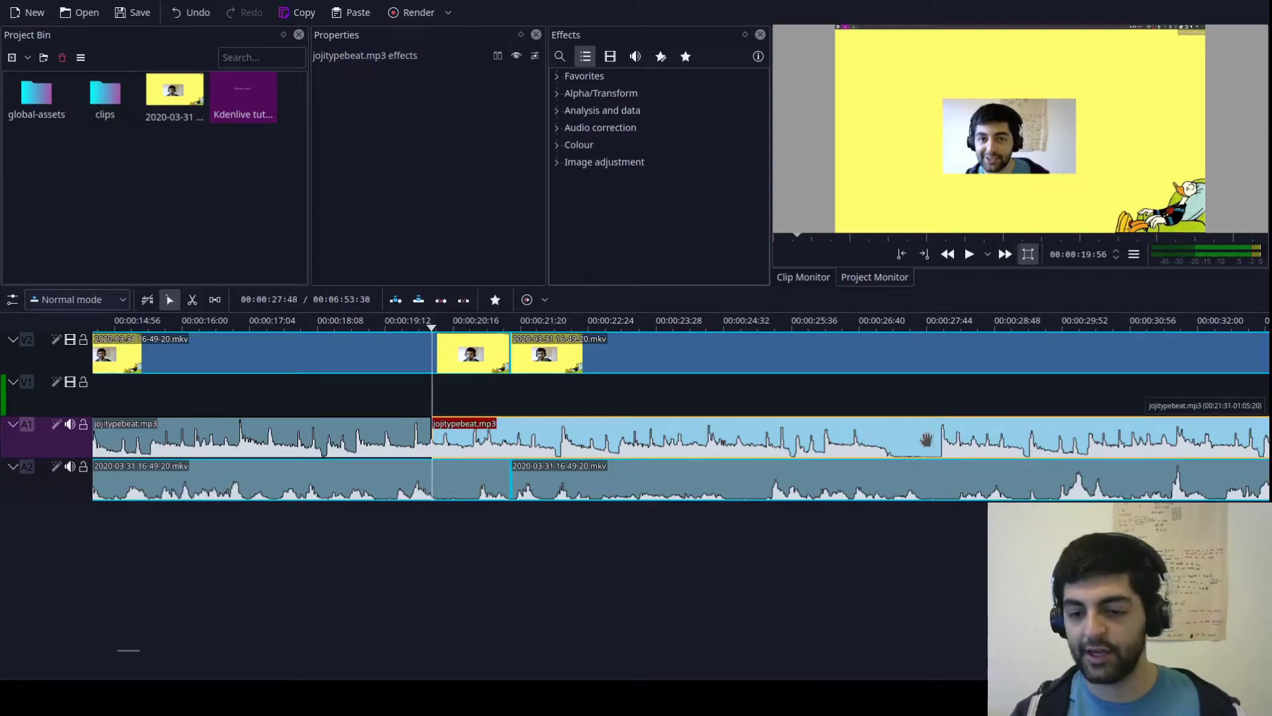
click(932, 392)
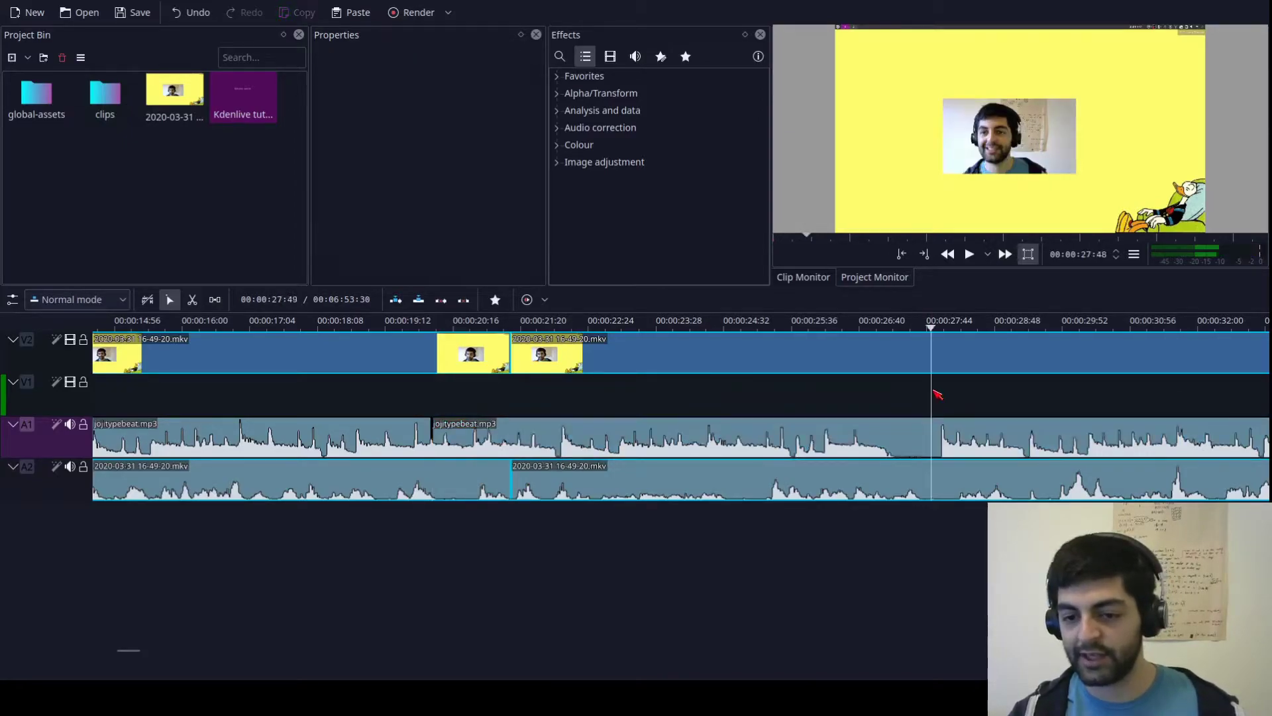
click(942, 442)
key(shift+r)
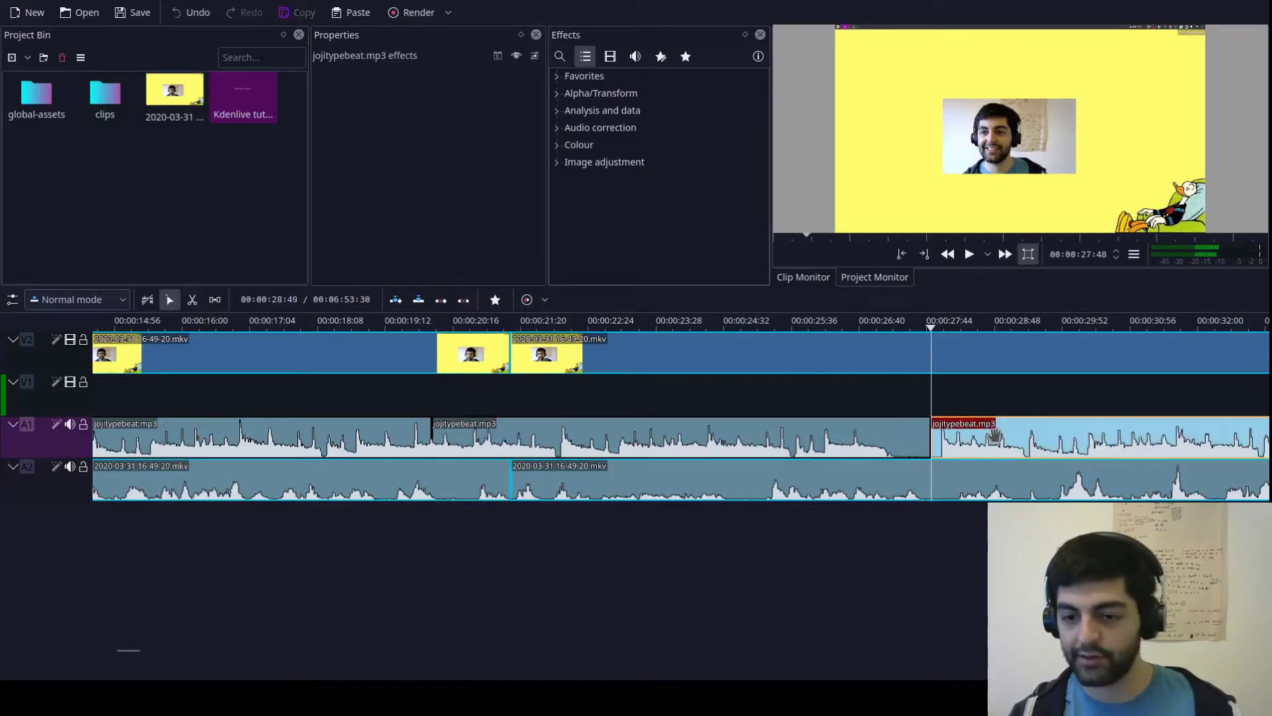
key(Delete)
Step: Add a fade-out across the last jojitypebeat.mp3 section on track A1, with a duration of 00:00:07:45
click(814, 437)
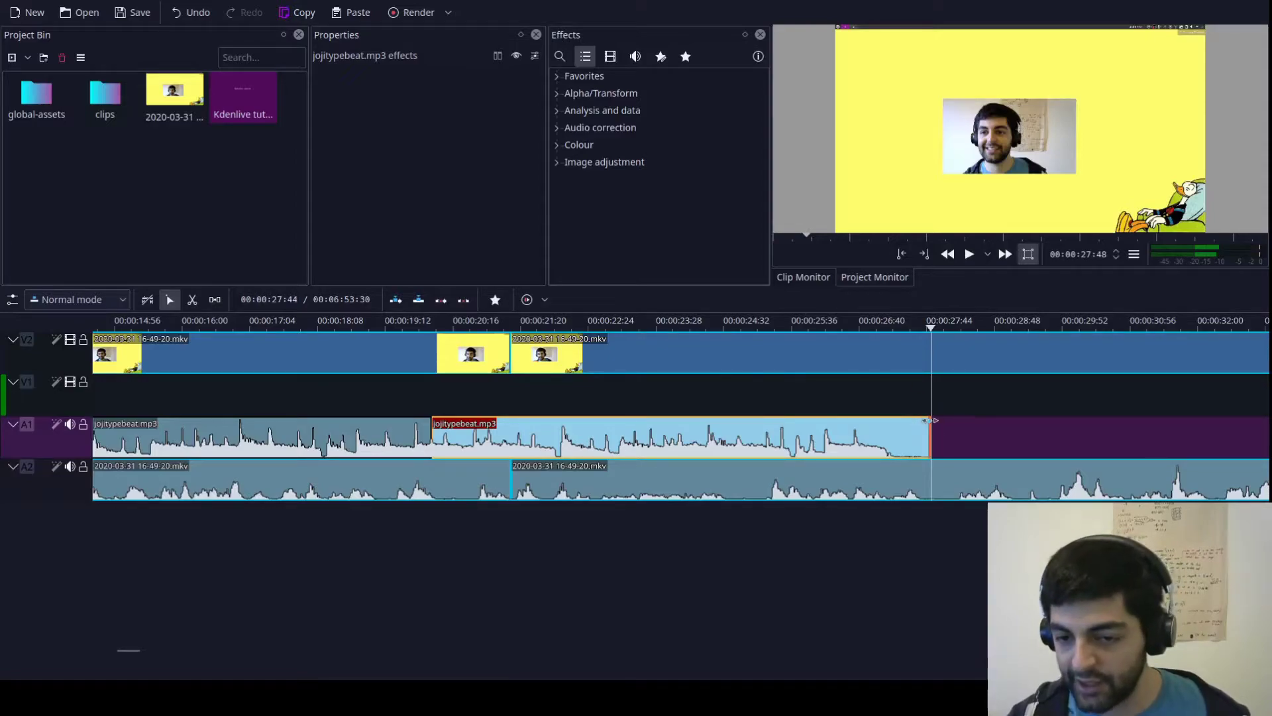
drag(926, 425, 423, 429)
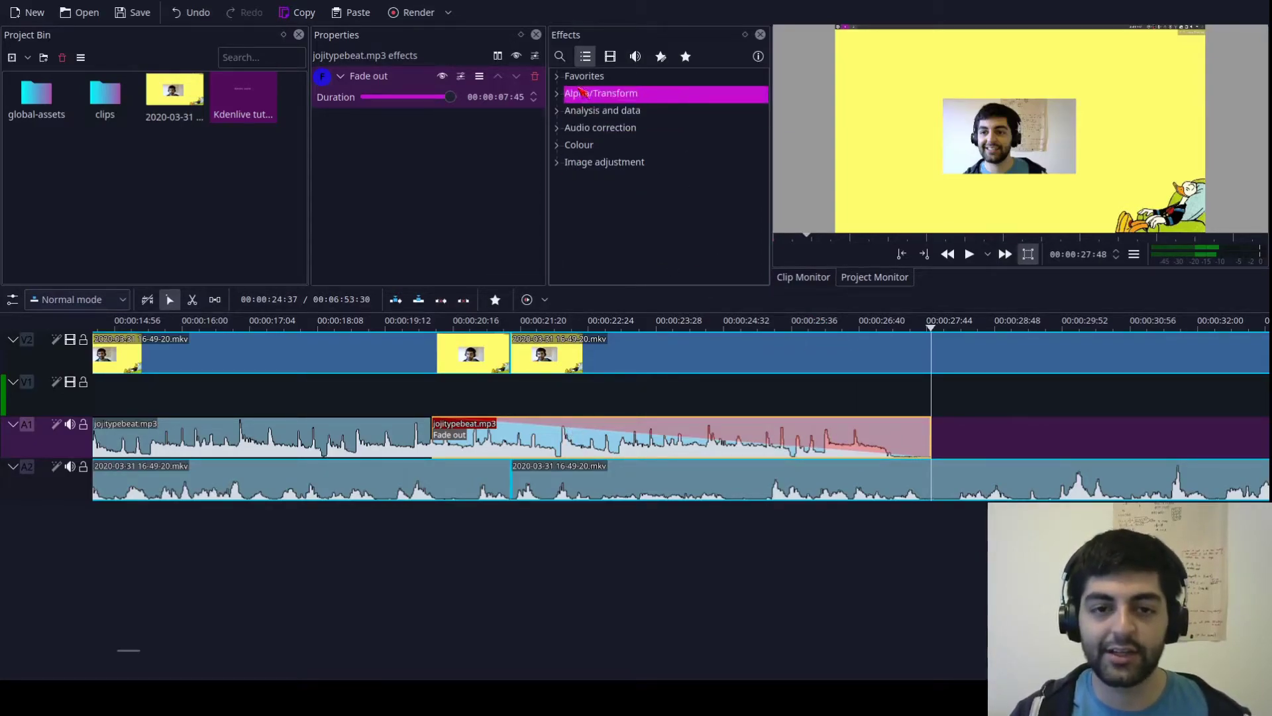
Step: Browse the effect categories, search them for "fade" to examine the available fades, and clear the search
click(558, 77)
click(559, 77)
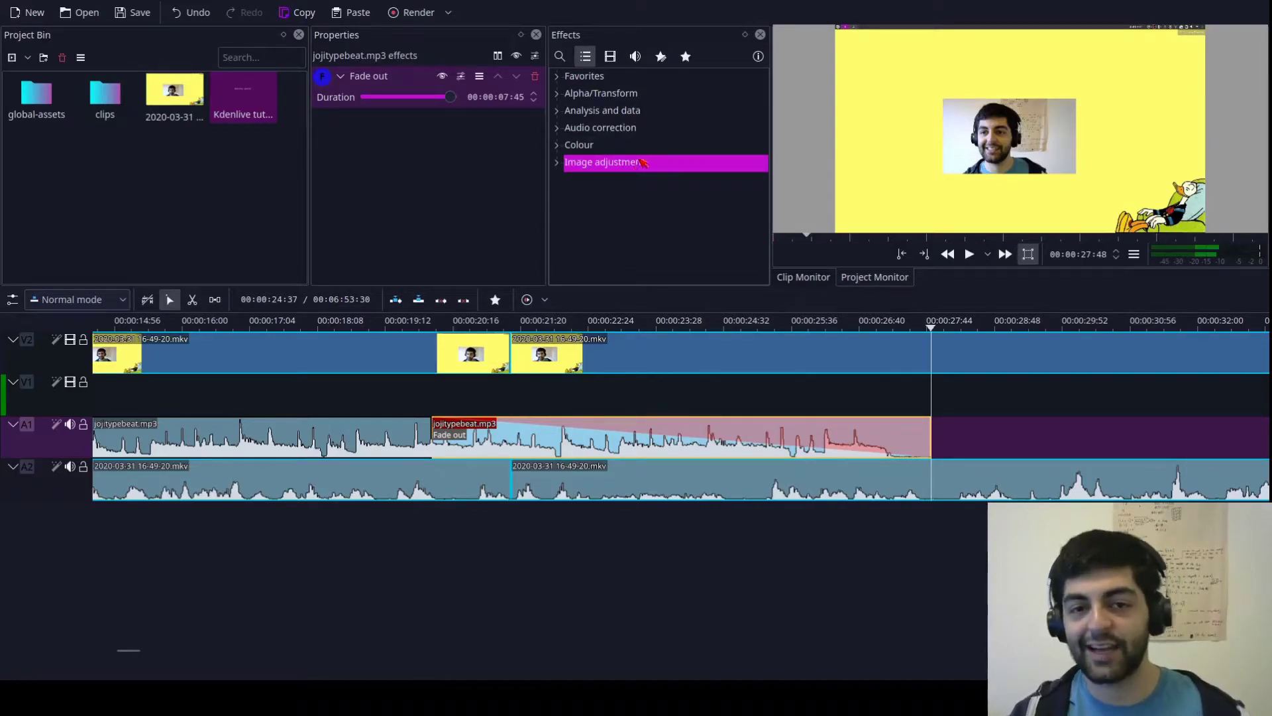
drag(542, 440, 523, 412)
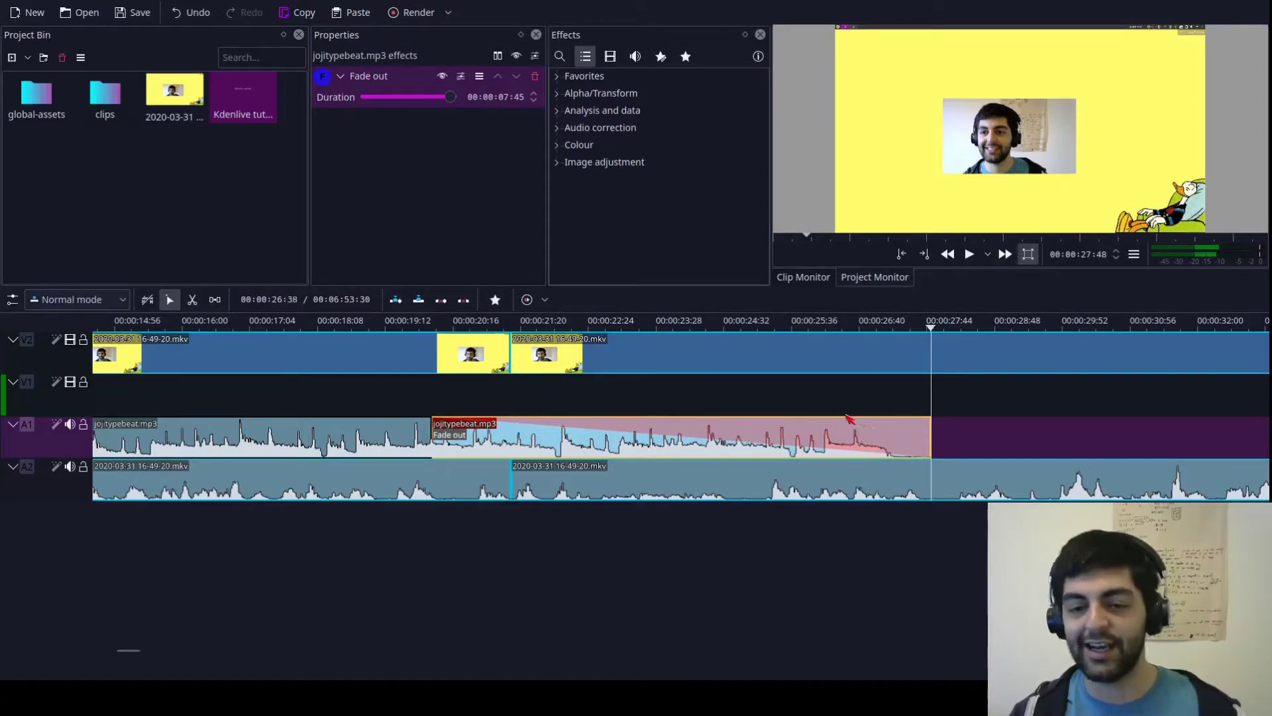
click(561, 58)
text(fade)
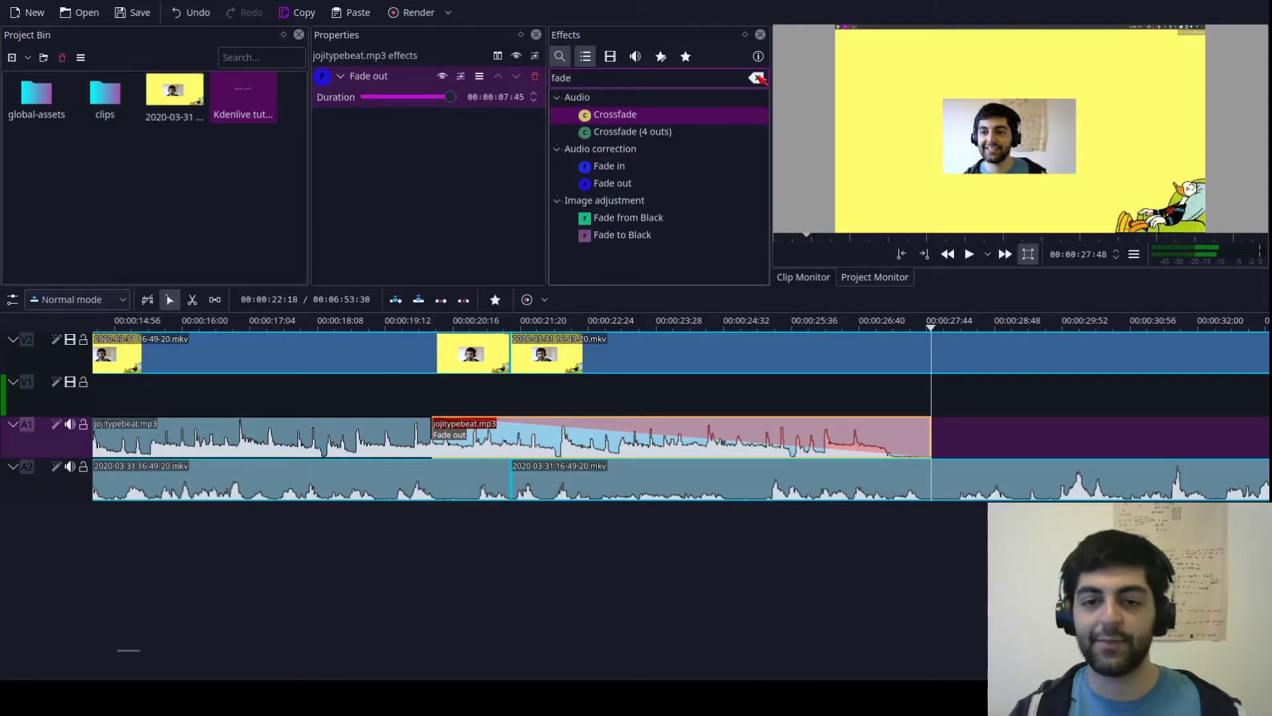
click(759, 78)
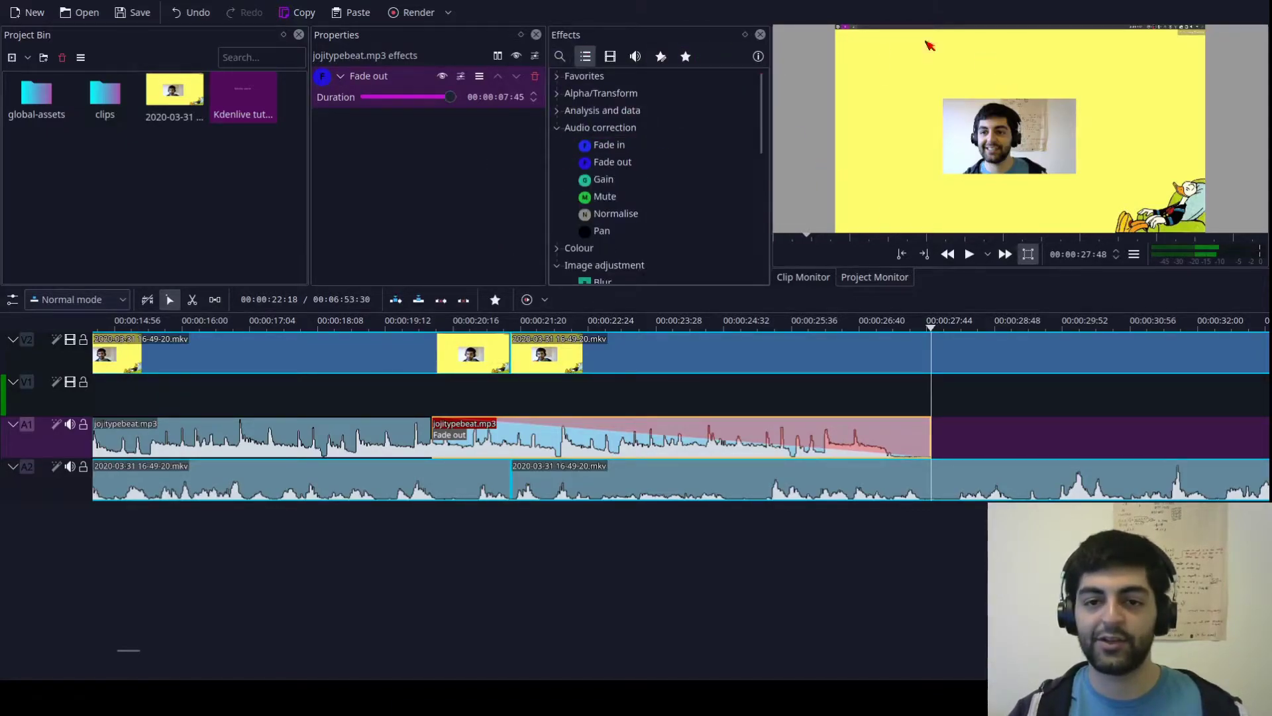
click(558, 128)
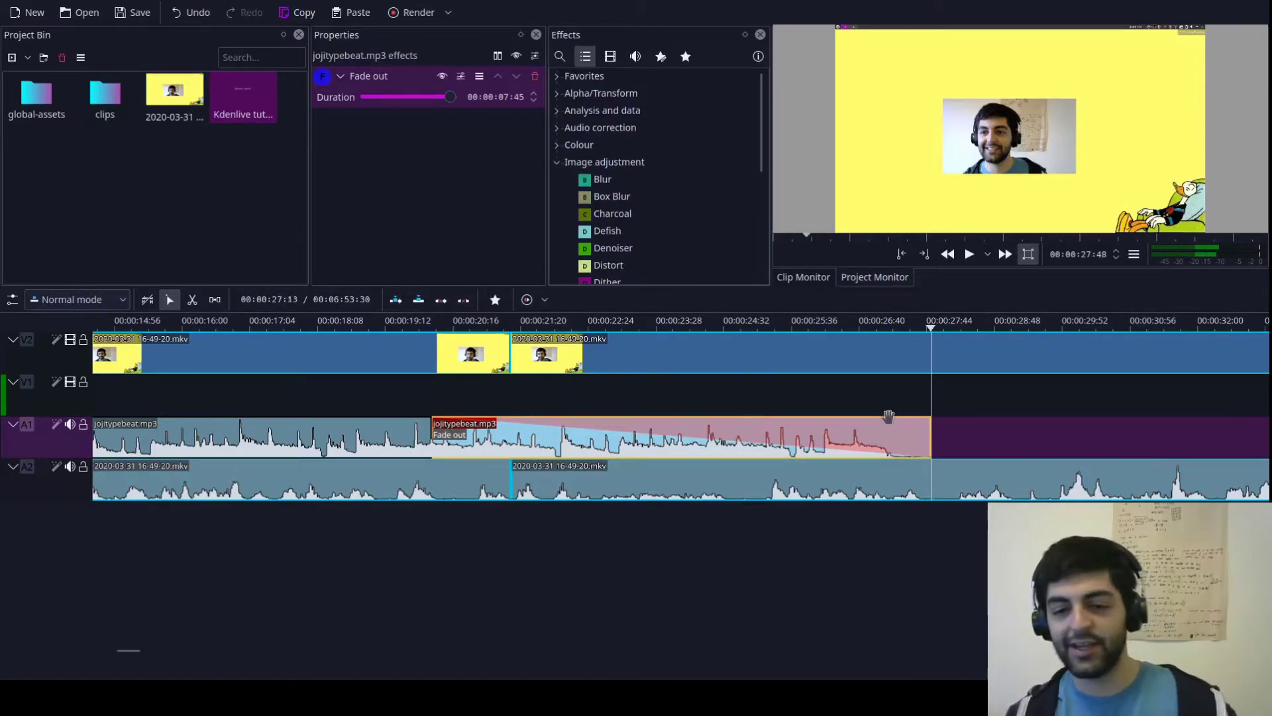
Step: Play the timeline from 00:00:20:03 to check the fade-out at the end of the music on track A1
click(440, 395)
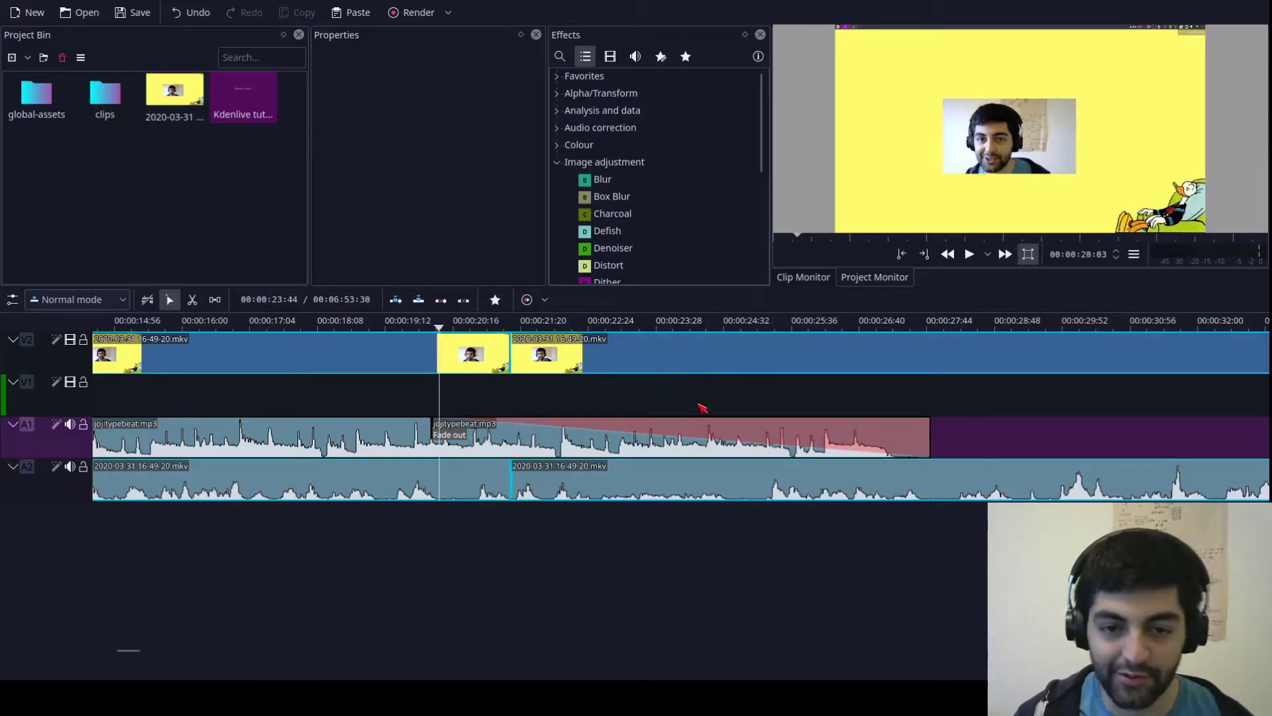
key(space)
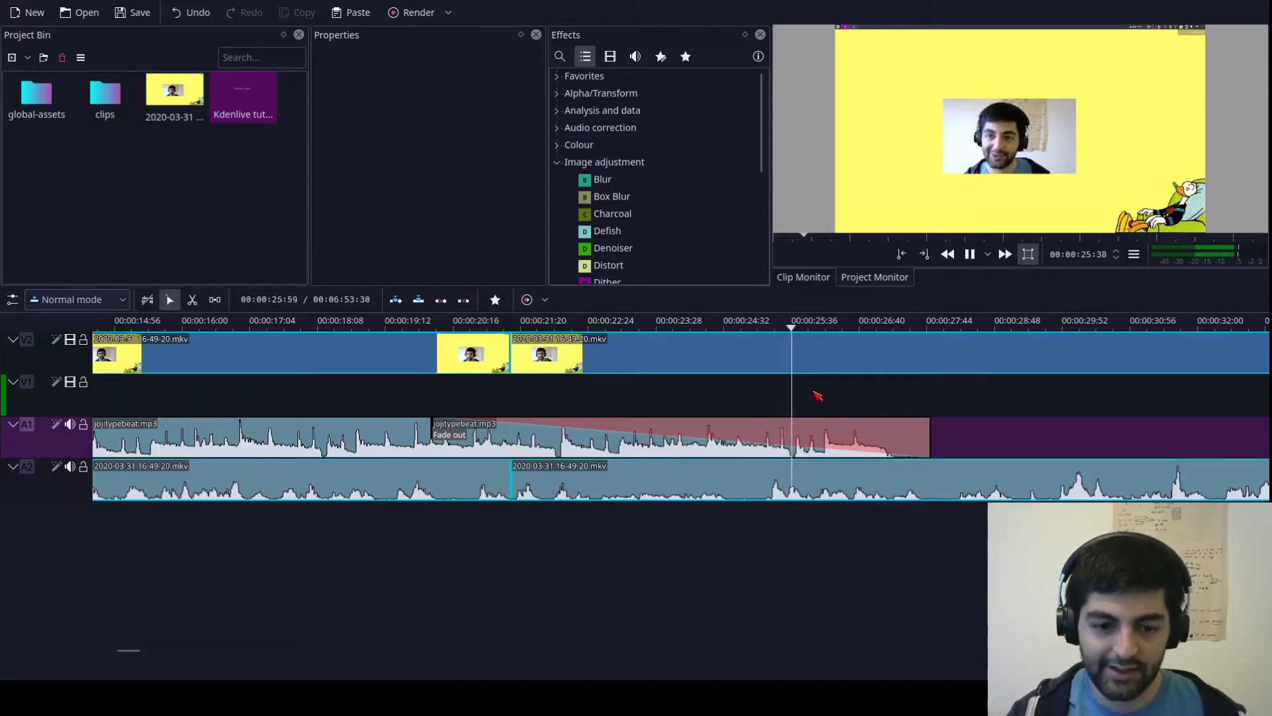
key(space)
key(space)
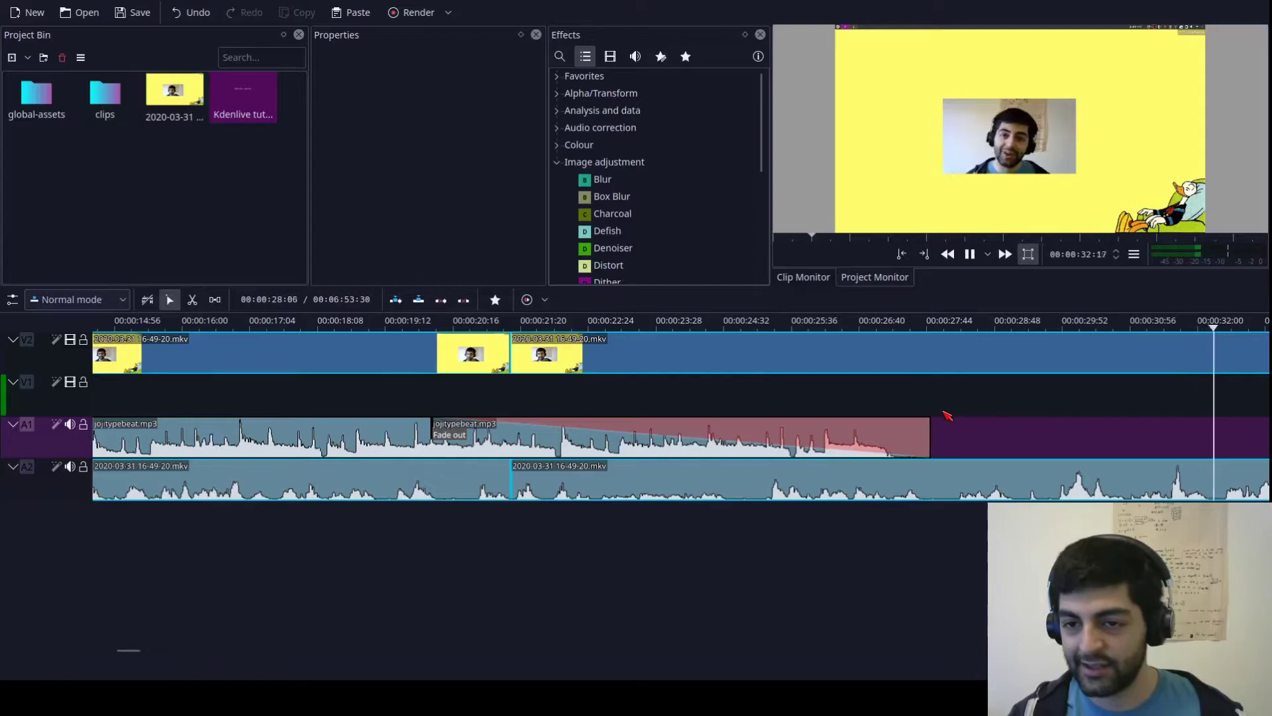
key(space)
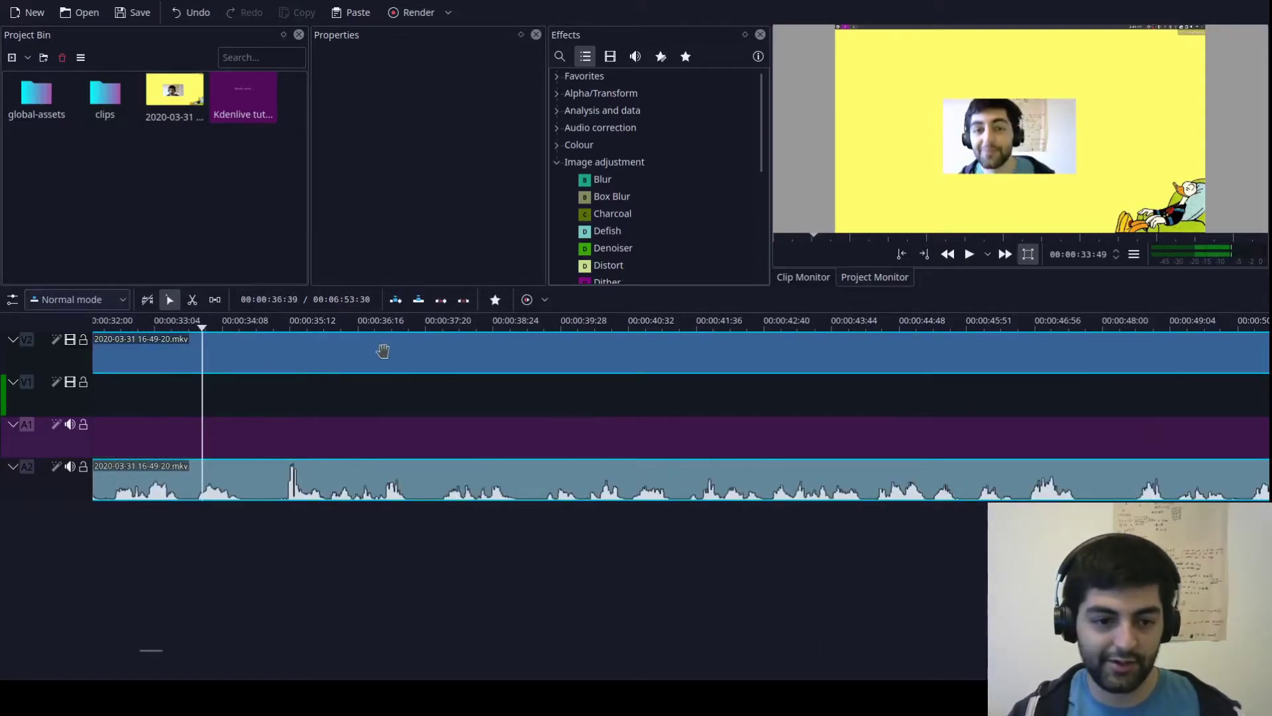
click(383, 351)
click(355, 320)
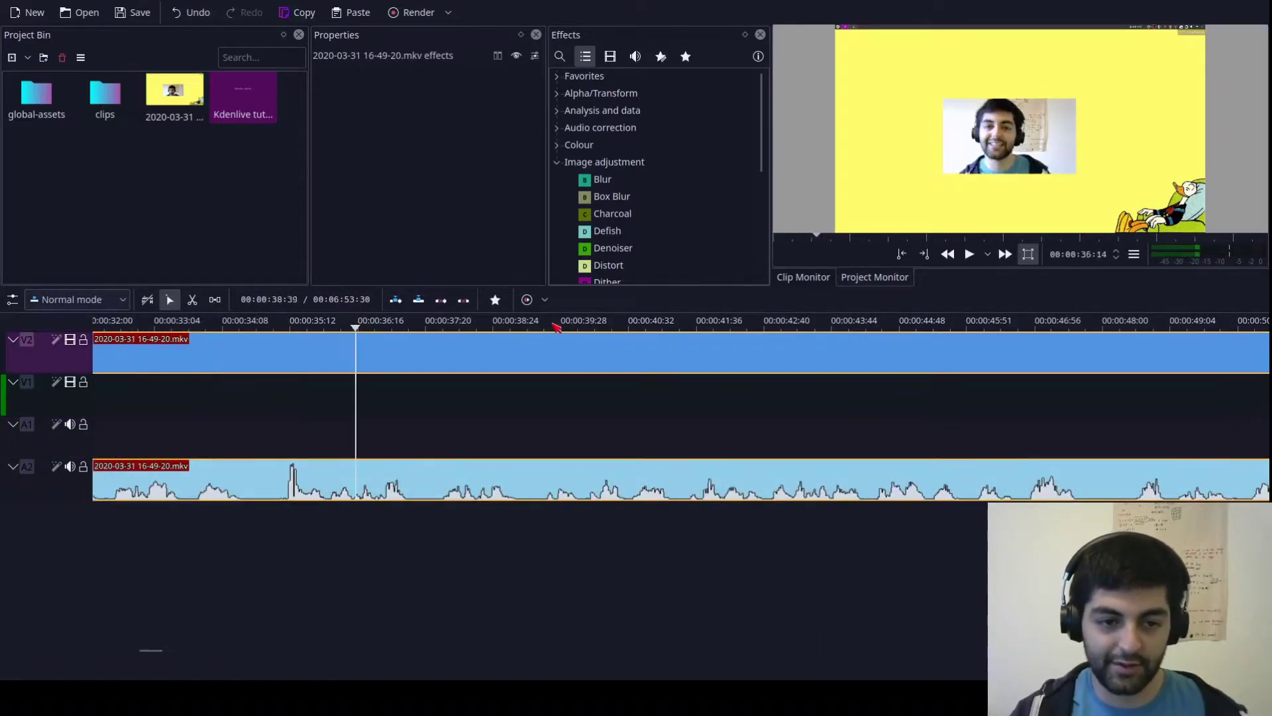
click(680, 326)
click(883, 326)
scroll(868, 329, down, 5)
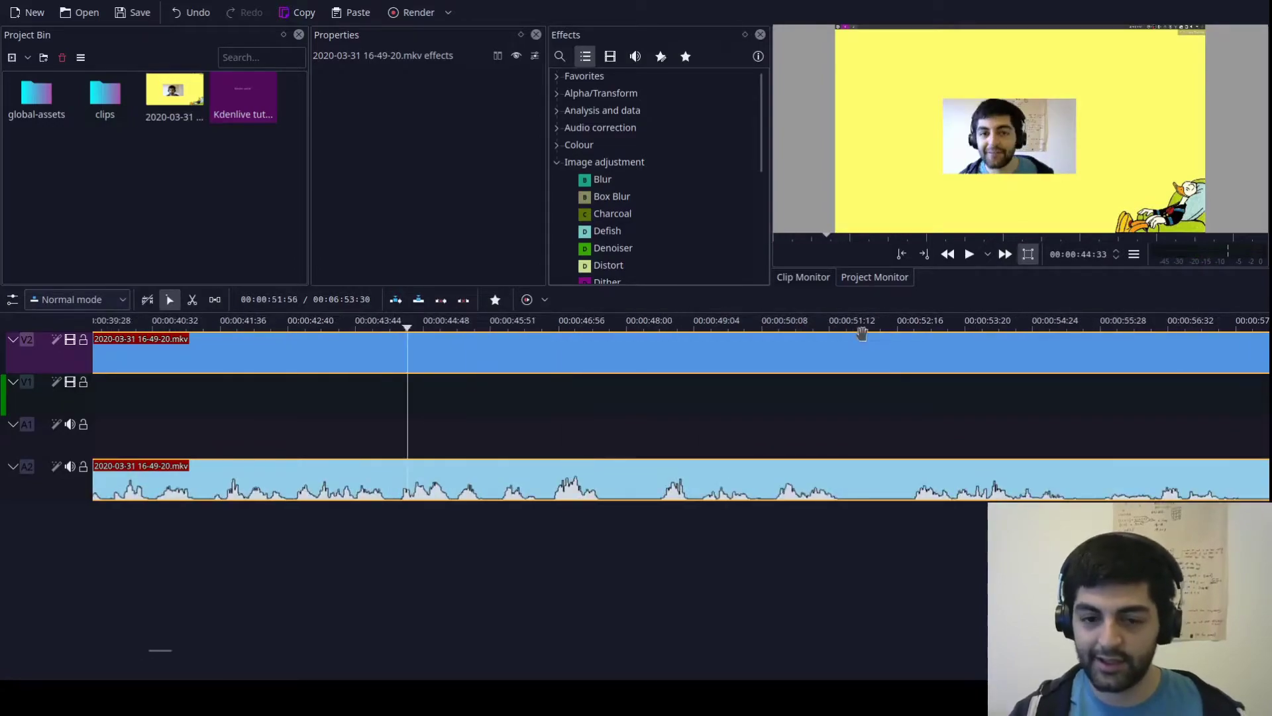
click(620, 326)
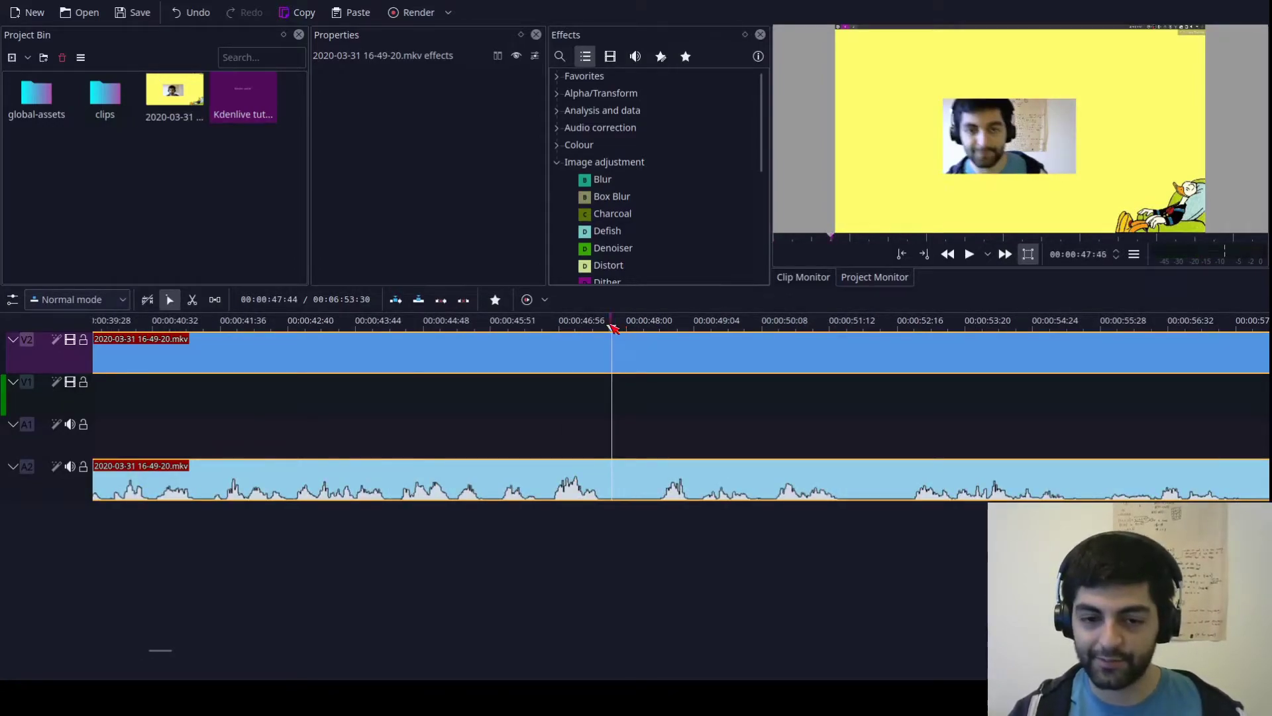
key(space)
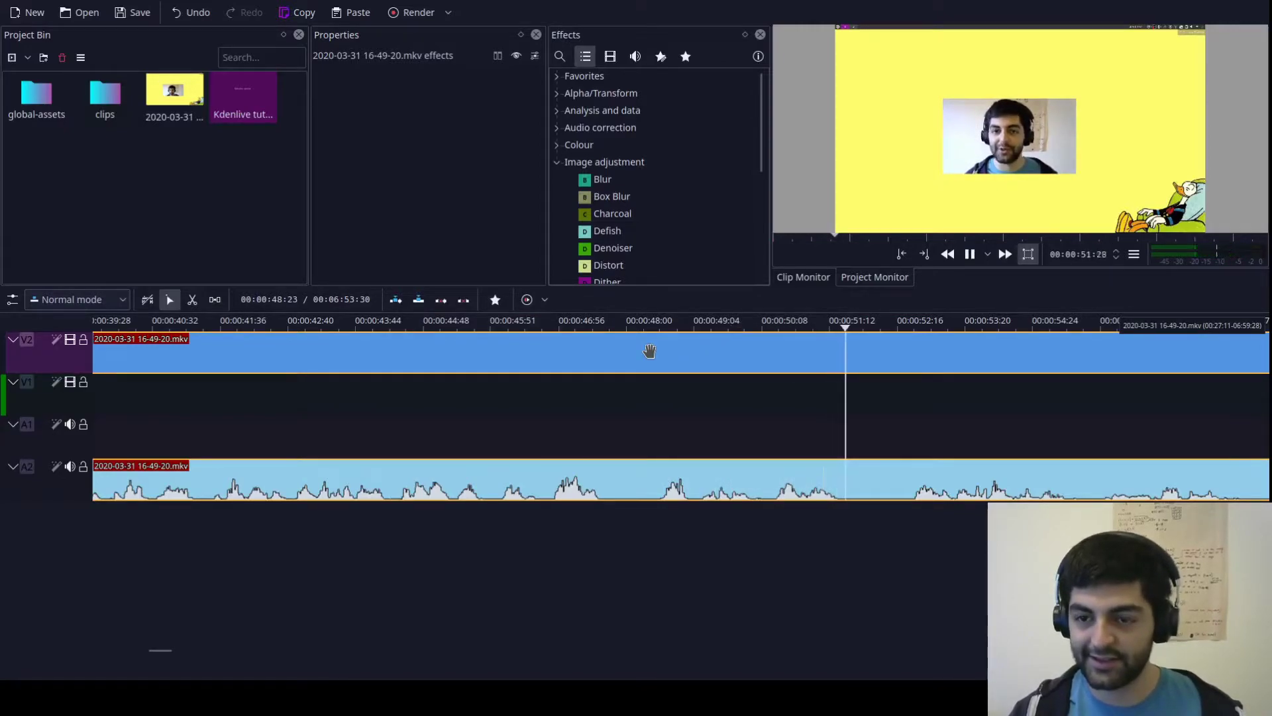
scroll(1039, 427, down, 4)
scroll(1027, 428, down, 4)
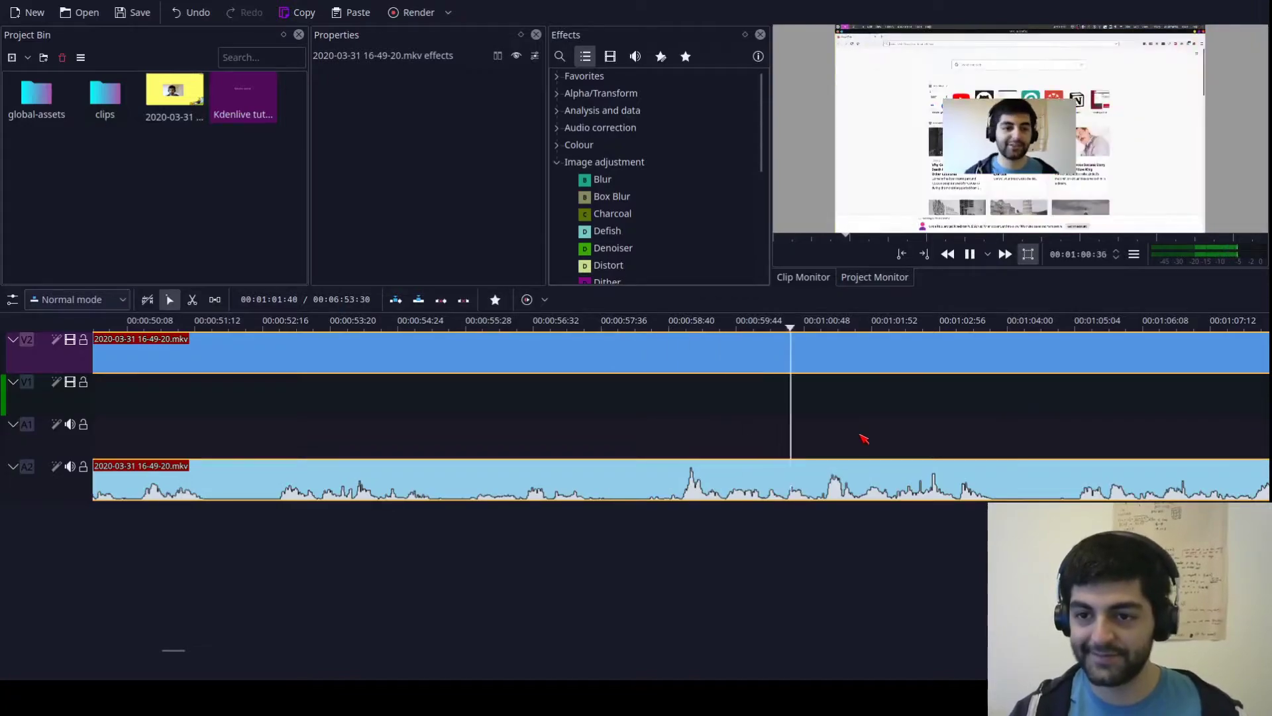
scroll(971, 427, down, 5)
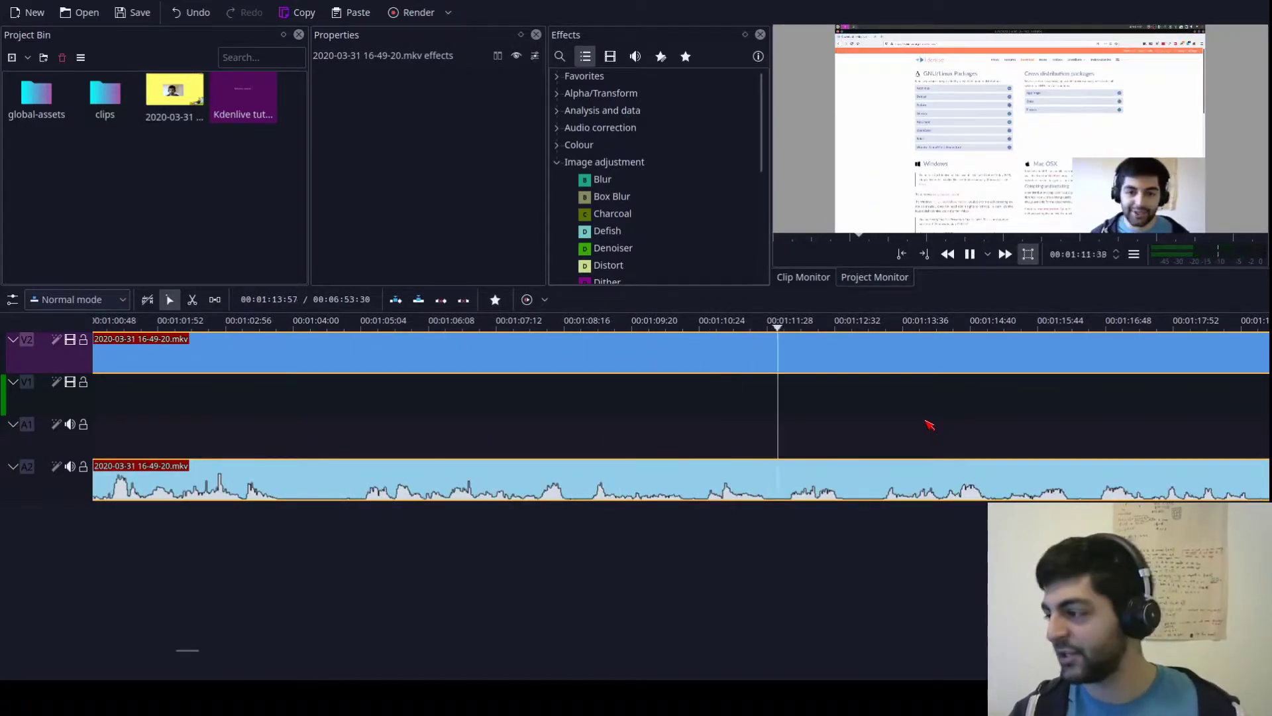
scroll(925, 425, down, 4)
scroll(924, 426, down, 5)
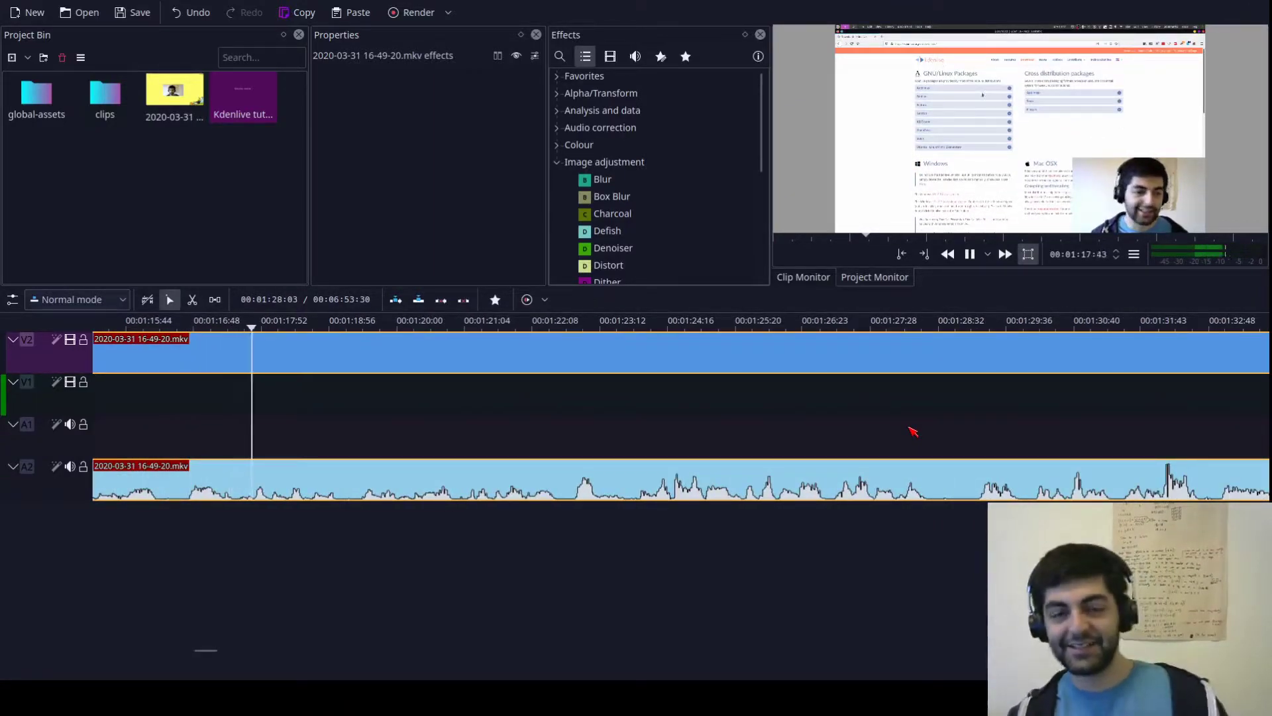
key(space)
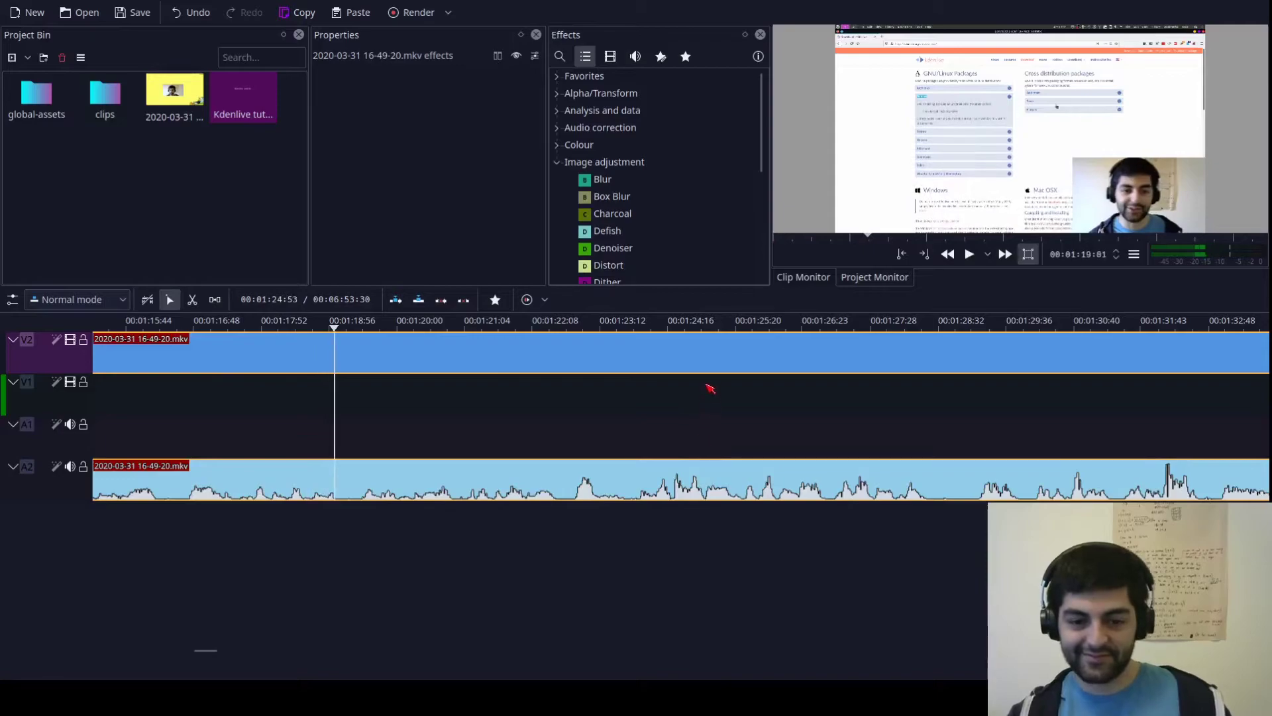
Step: Continue reviewing the recording beyond 00:01:19, playing it from about 00:01:34 and following the audio waveform
click(784, 330)
click(934, 326)
scroll(1020, 343, down, 4)
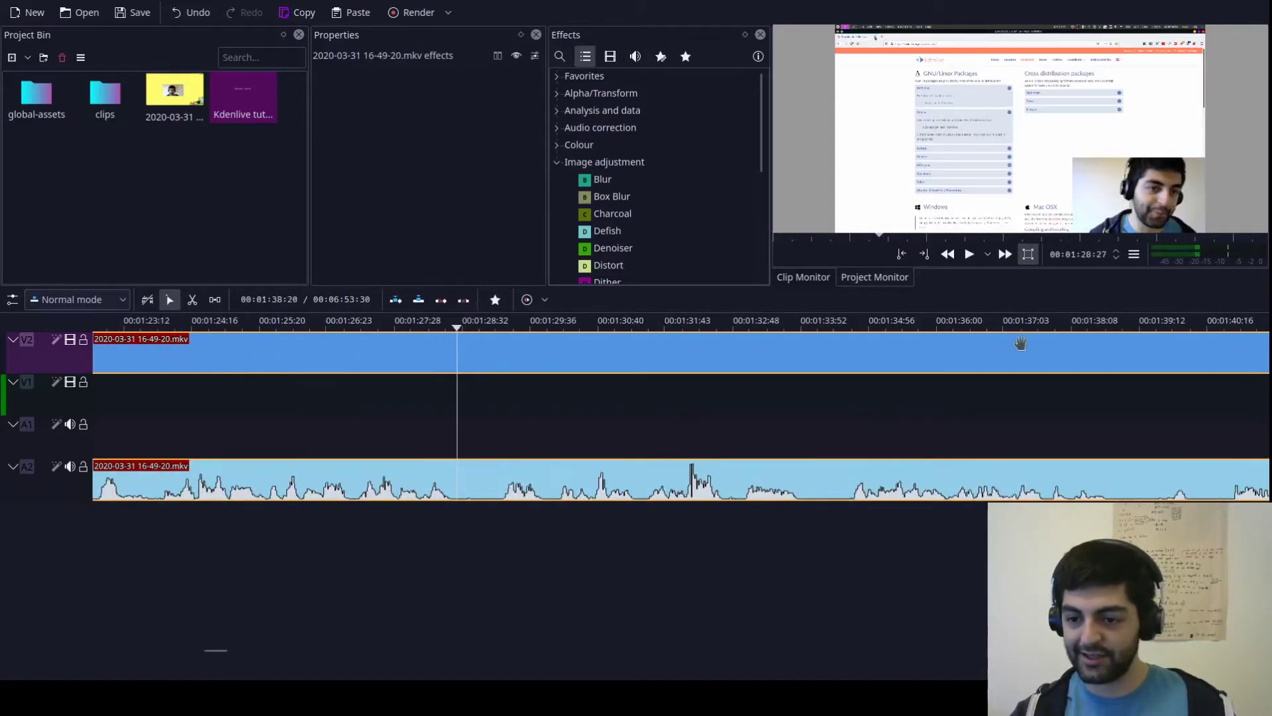
click(820, 328)
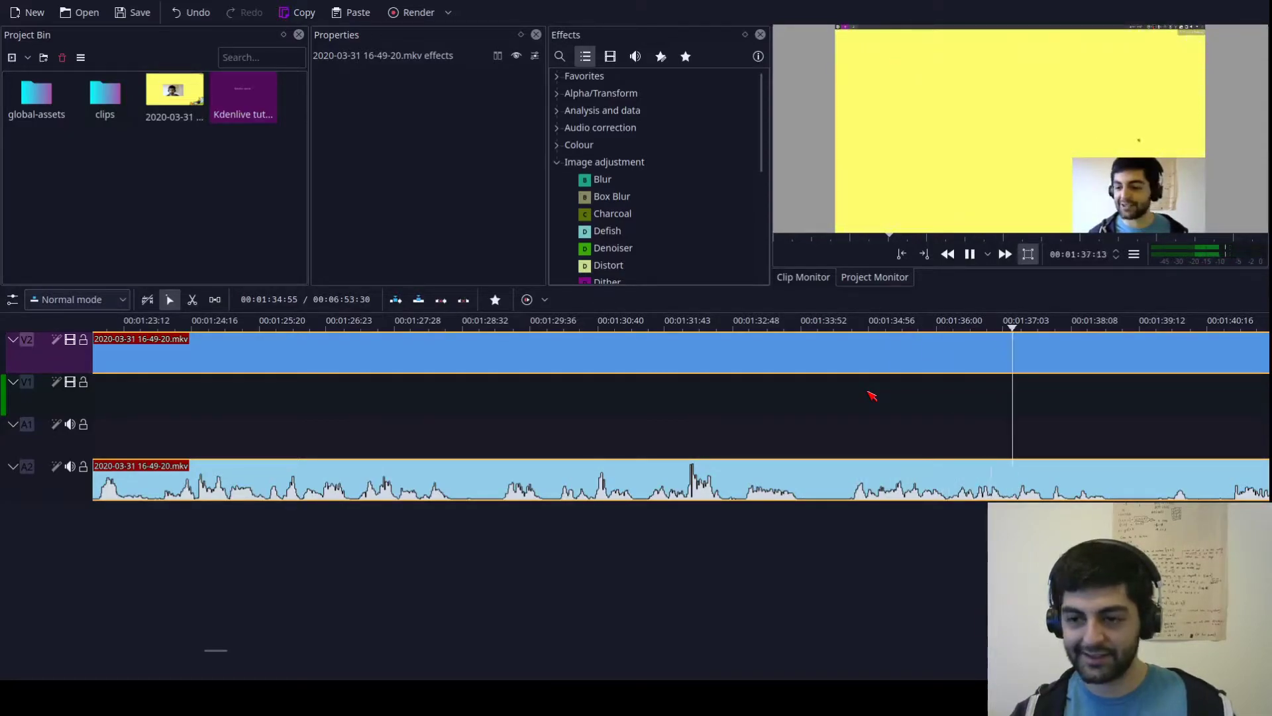
key(space)
key(space)
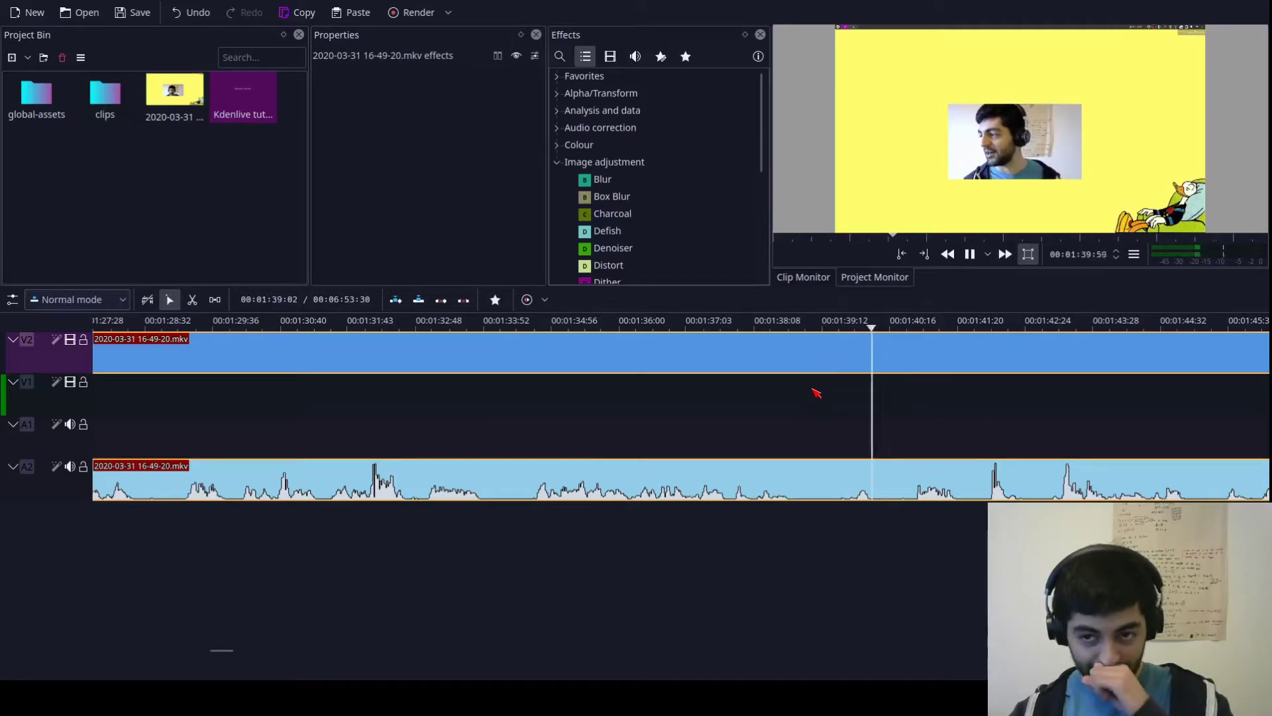
scroll(881, 395, down, 6)
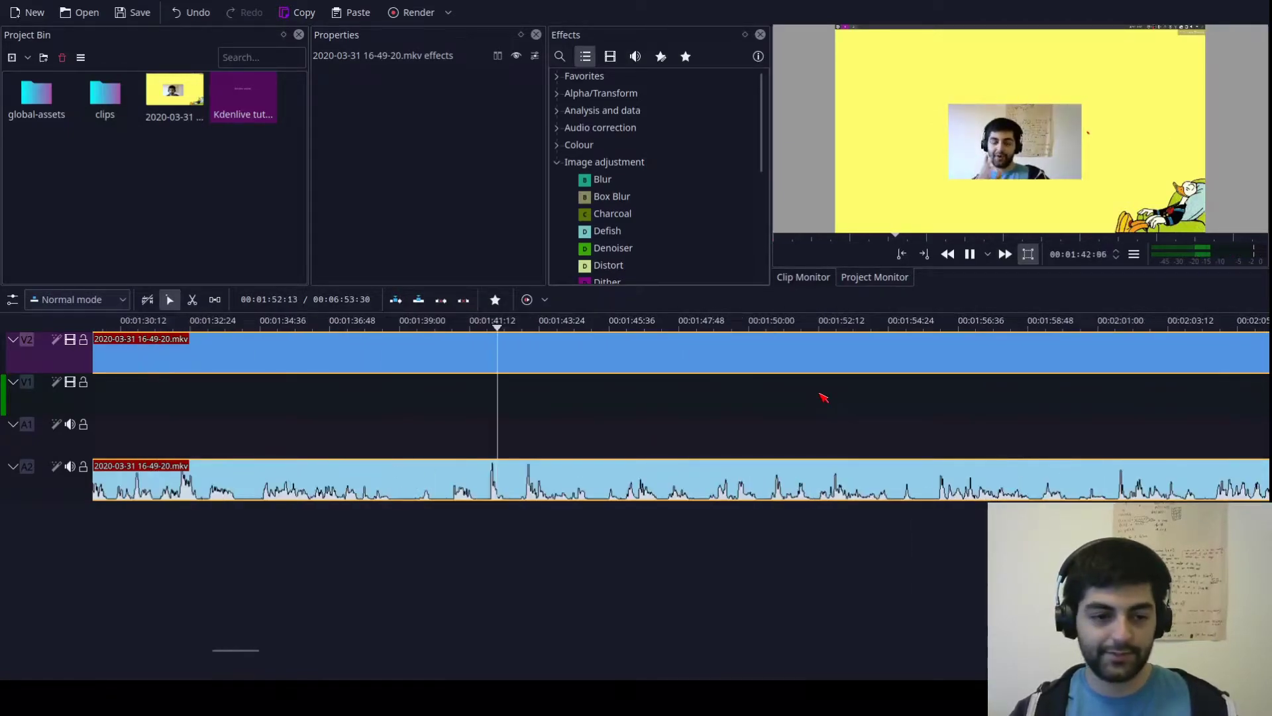
scroll(825, 397, down, 1)
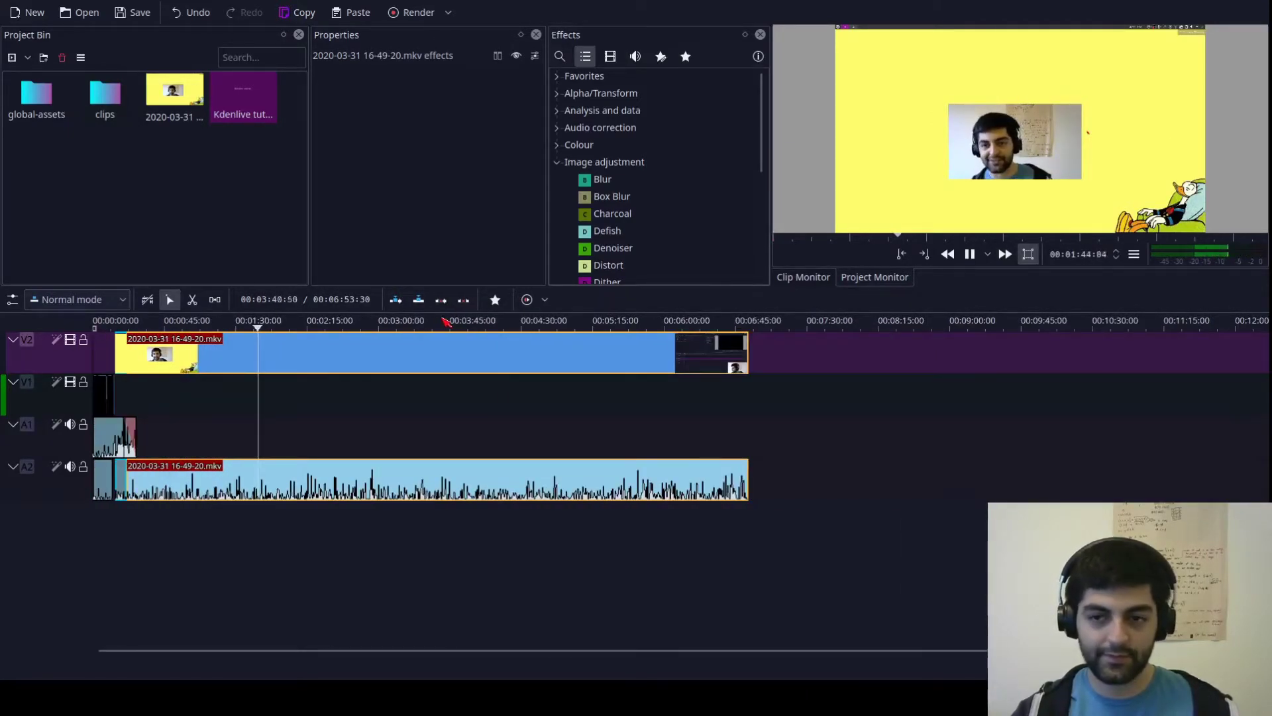
Step: Sample the rest of the recording at several points from 00:02:40 onward and stop near its end at 00:06:44:11
click(348, 328)
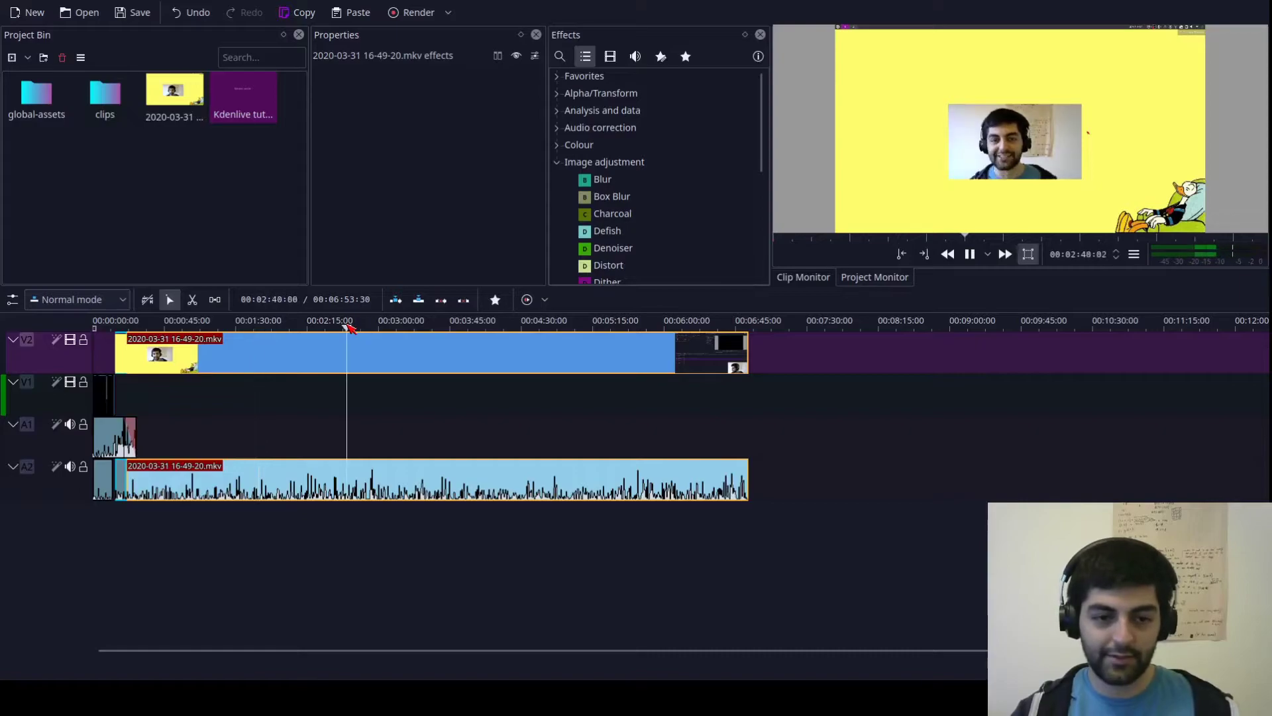
click(407, 321)
click(384, 327)
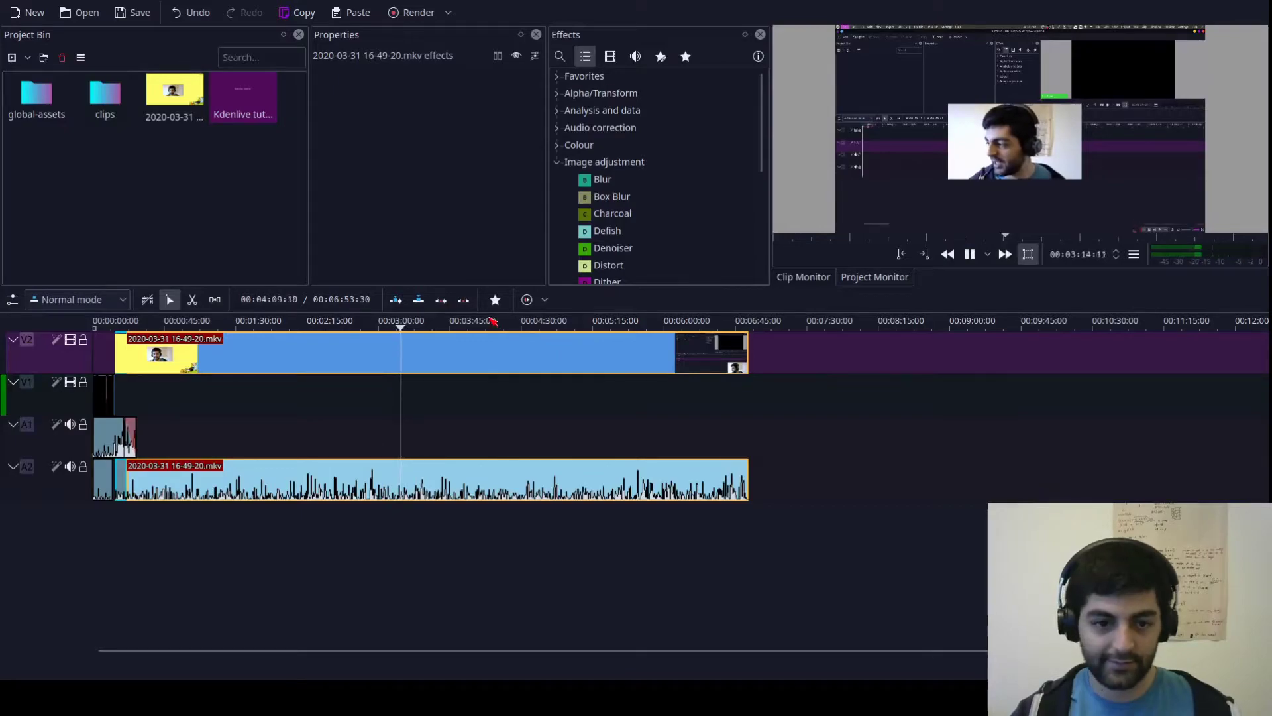
drag(464, 321, 526, 324)
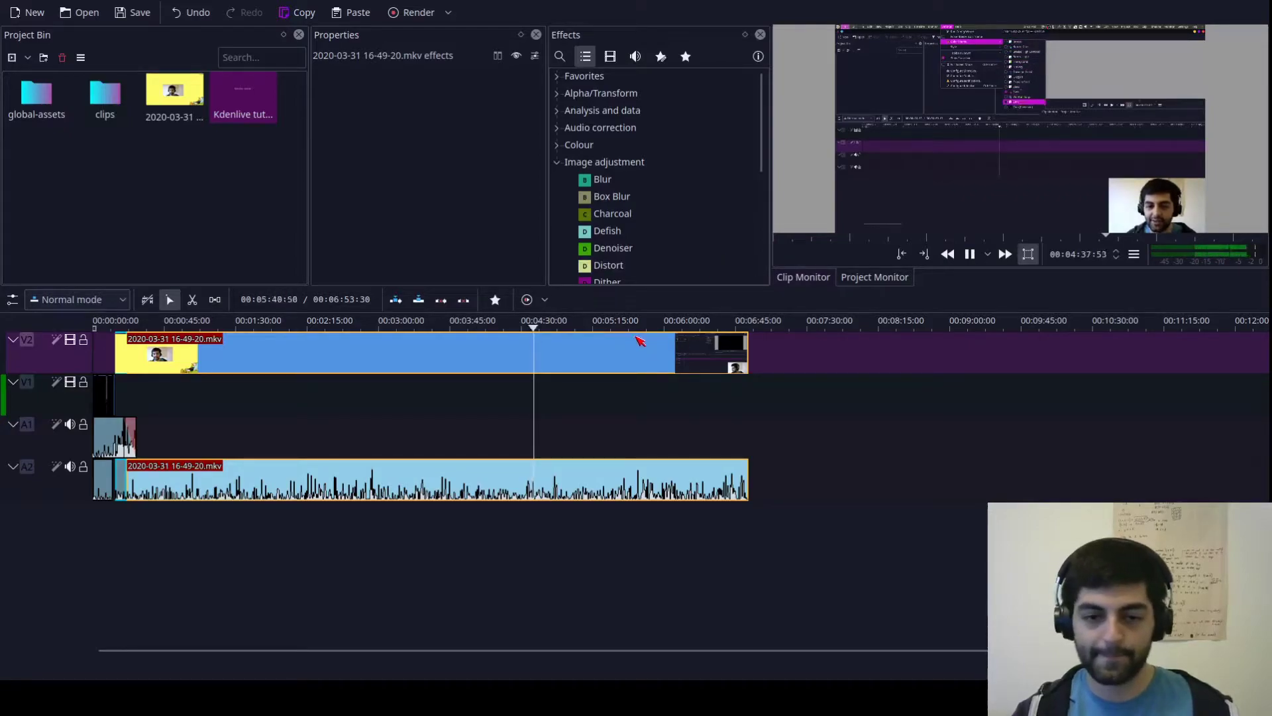
click(582, 322)
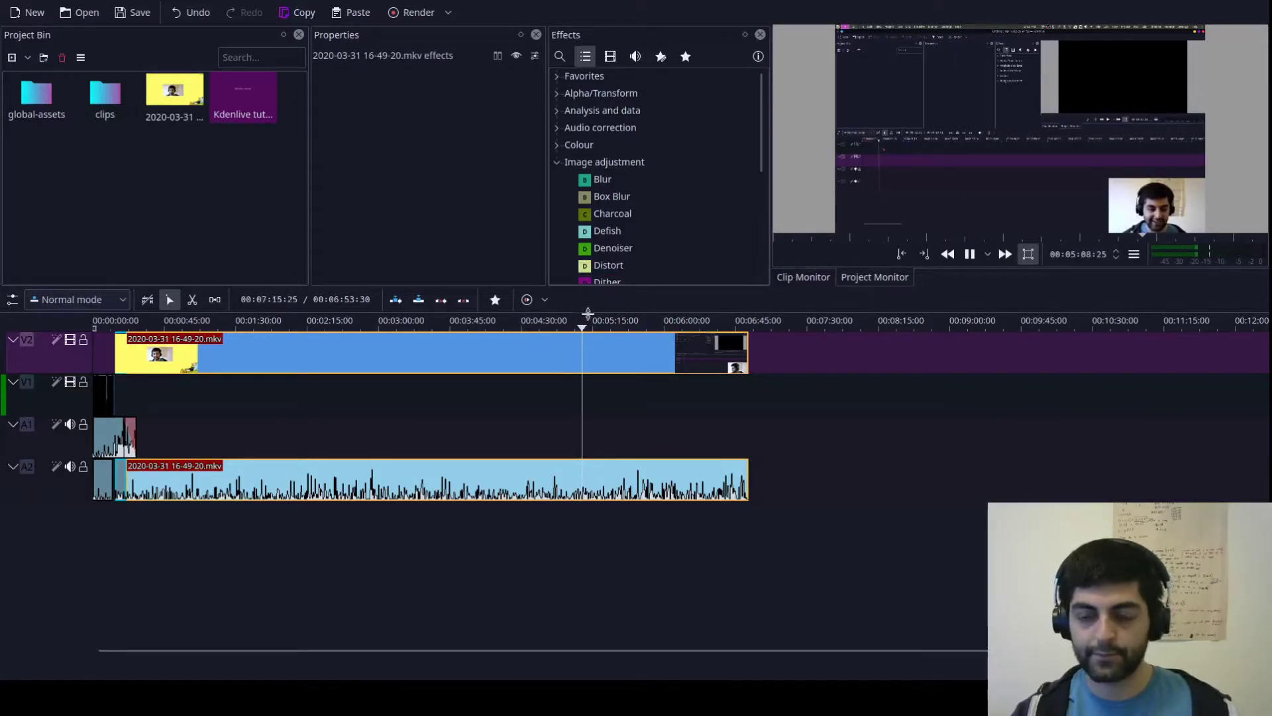
click(642, 322)
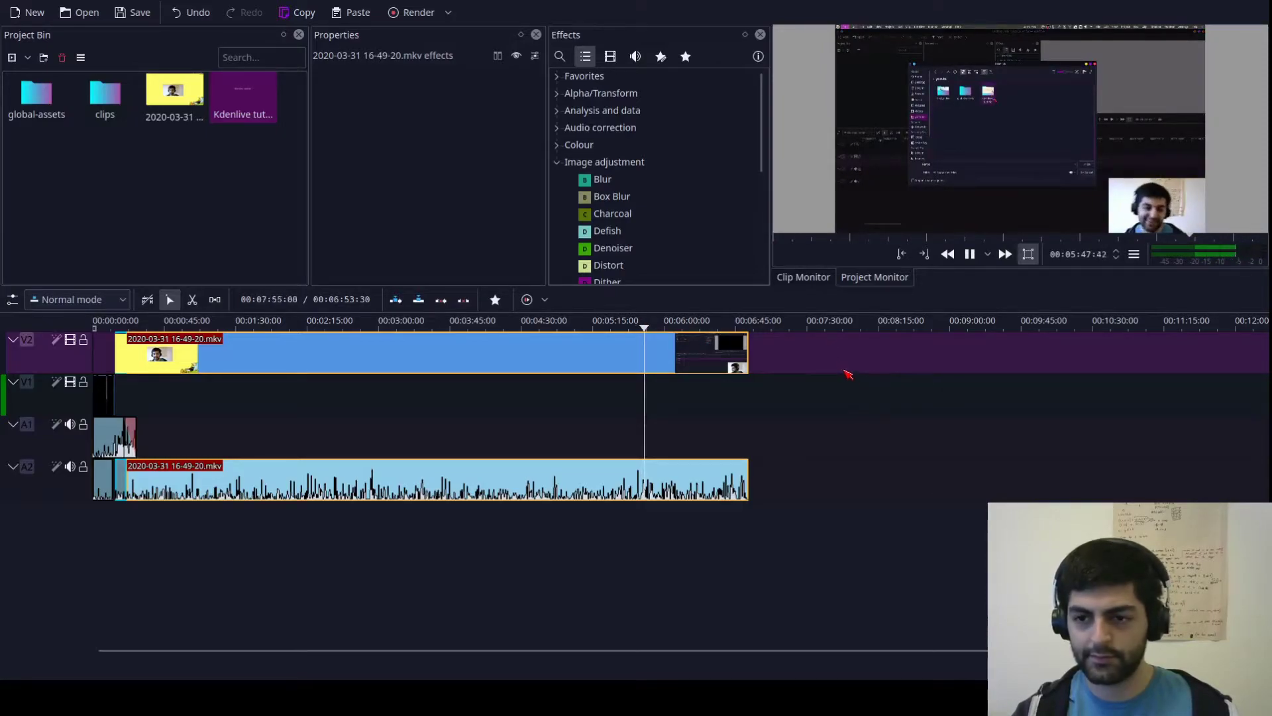
scroll(767, 368, up, 6)
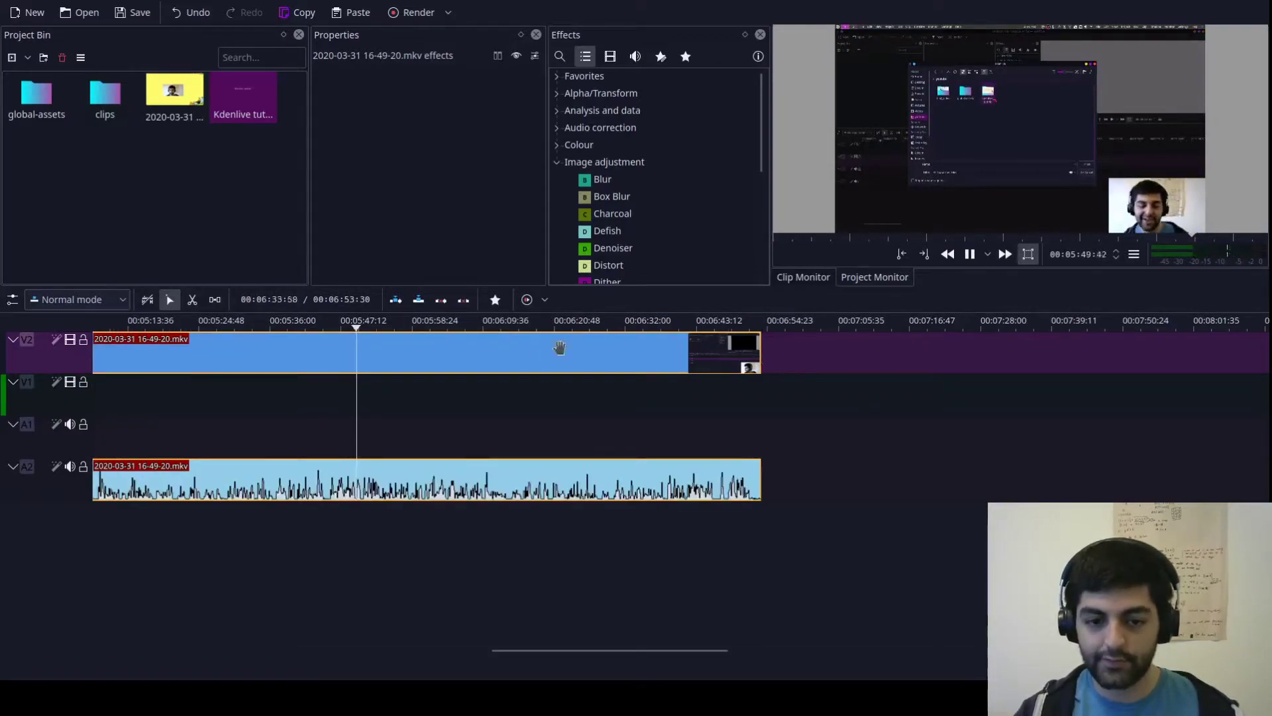
click(401, 321)
click(601, 322)
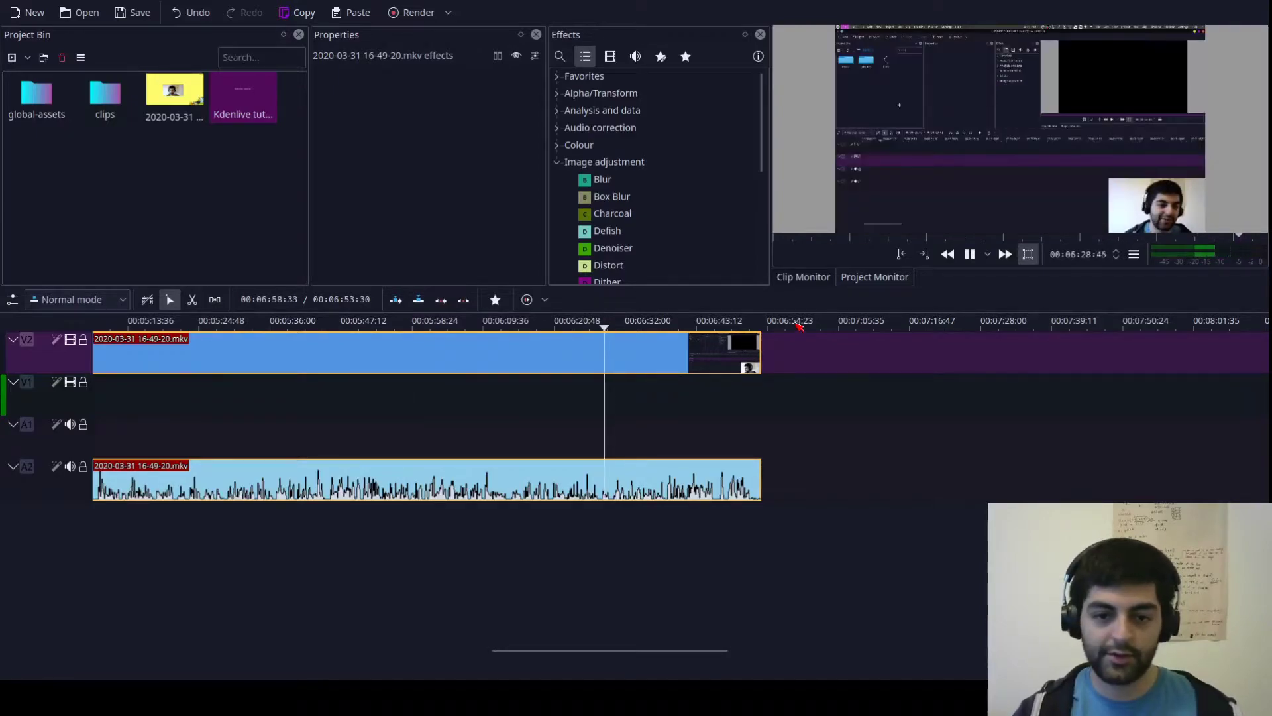
click(704, 323)
key(space)
ctrl+scroll(762, 393, up, 3)
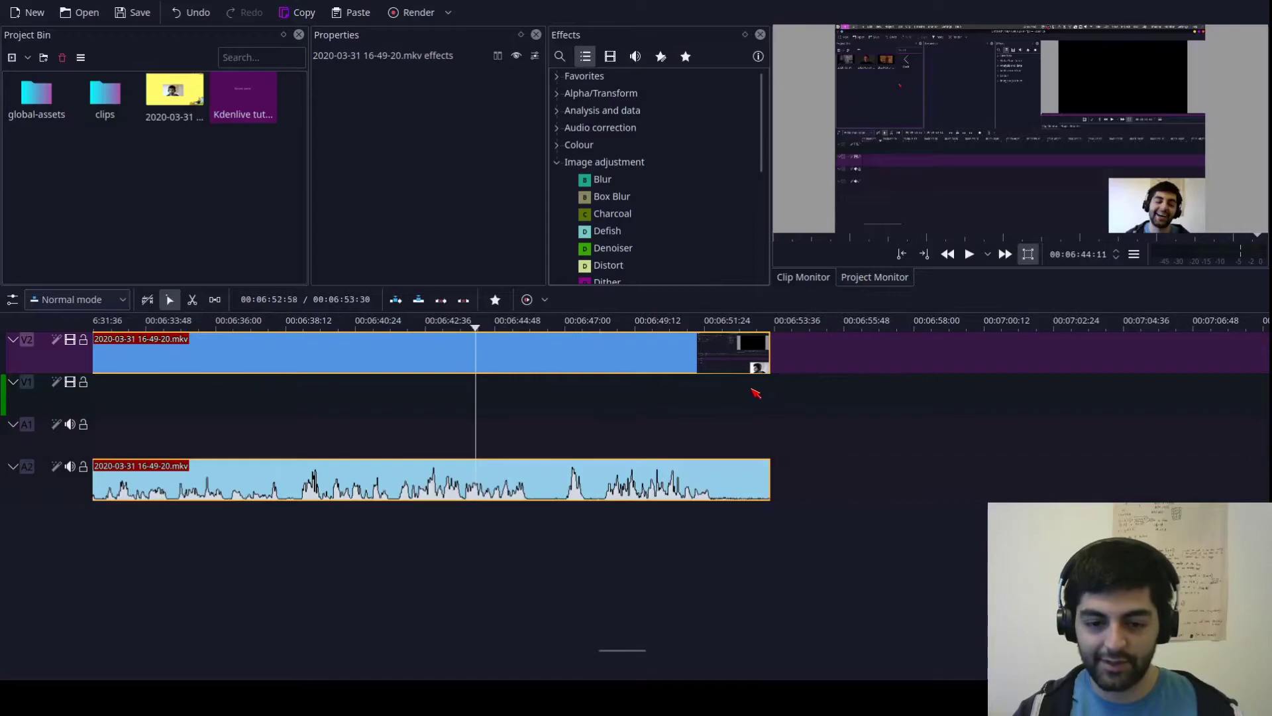
Step: Cut the recording on V2 and A2 at 00:06:45:58 and 00:06:47:01 and delete the silent section between the cuts
key(space)
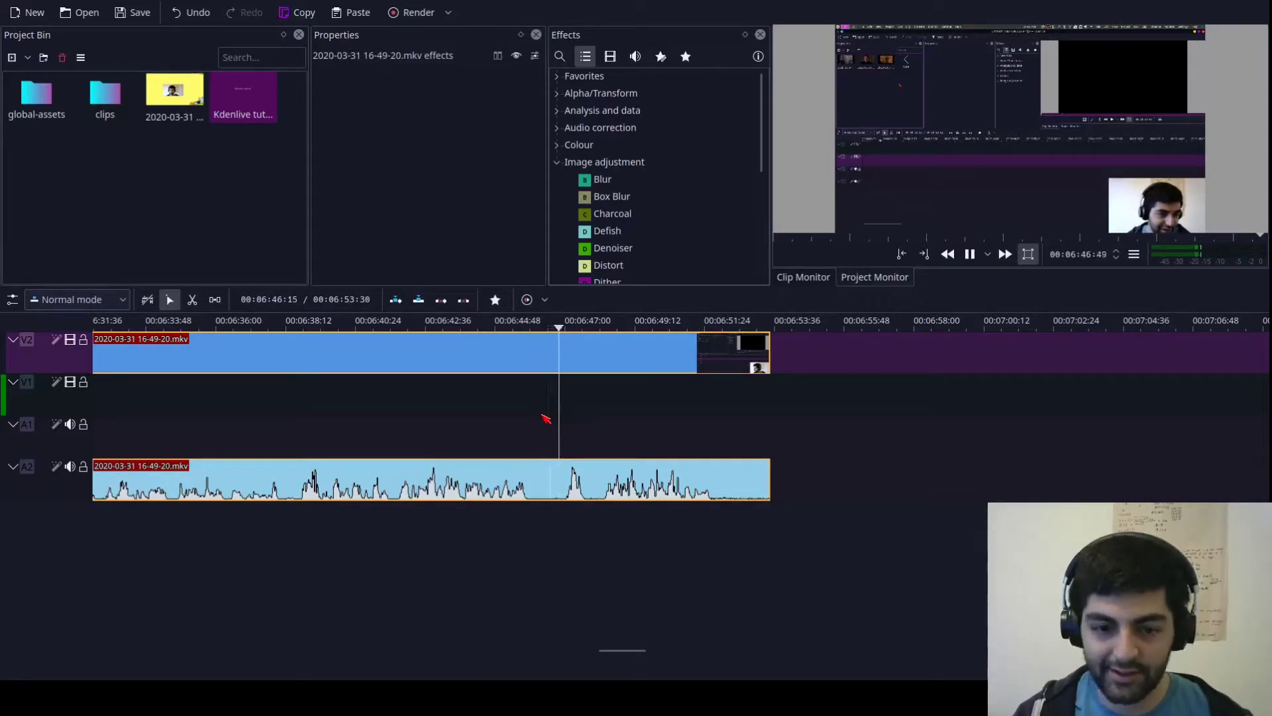
click(532, 325)
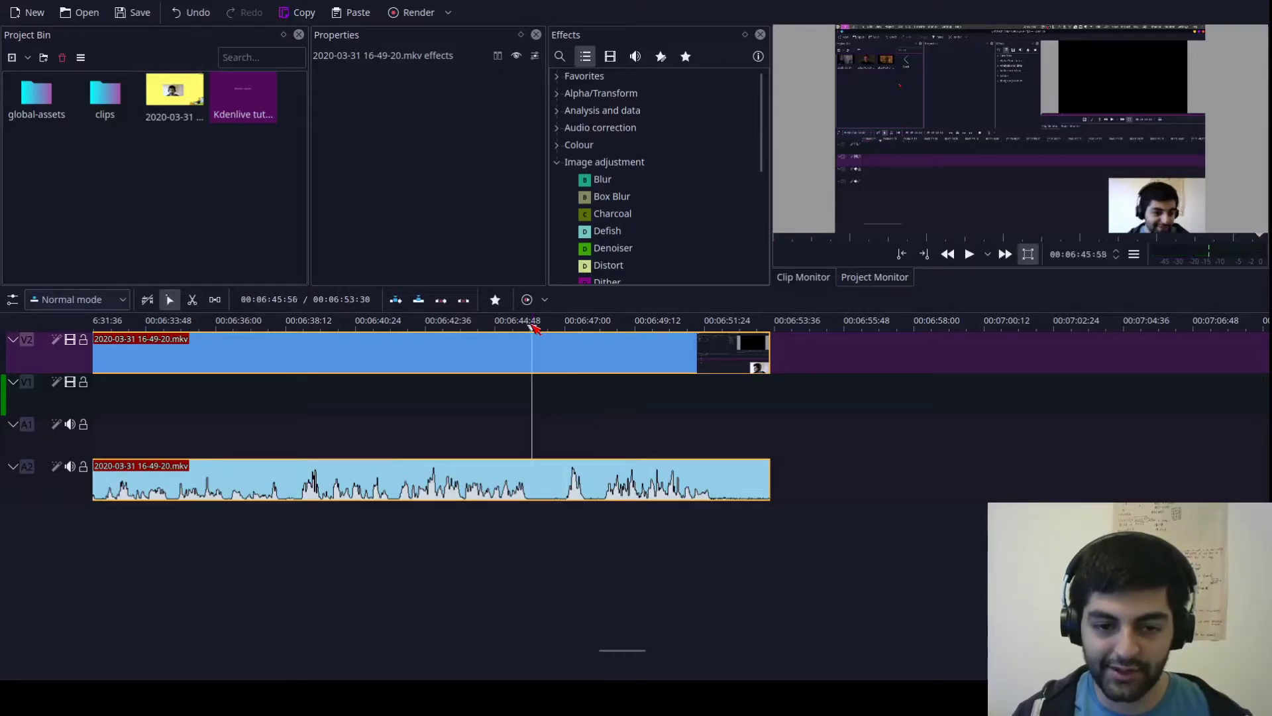
key(shift+r)
click(562, 329)
click(564, 330)
click(568, 330)
key(shift+r)
click(541, 356)
key(Delete)
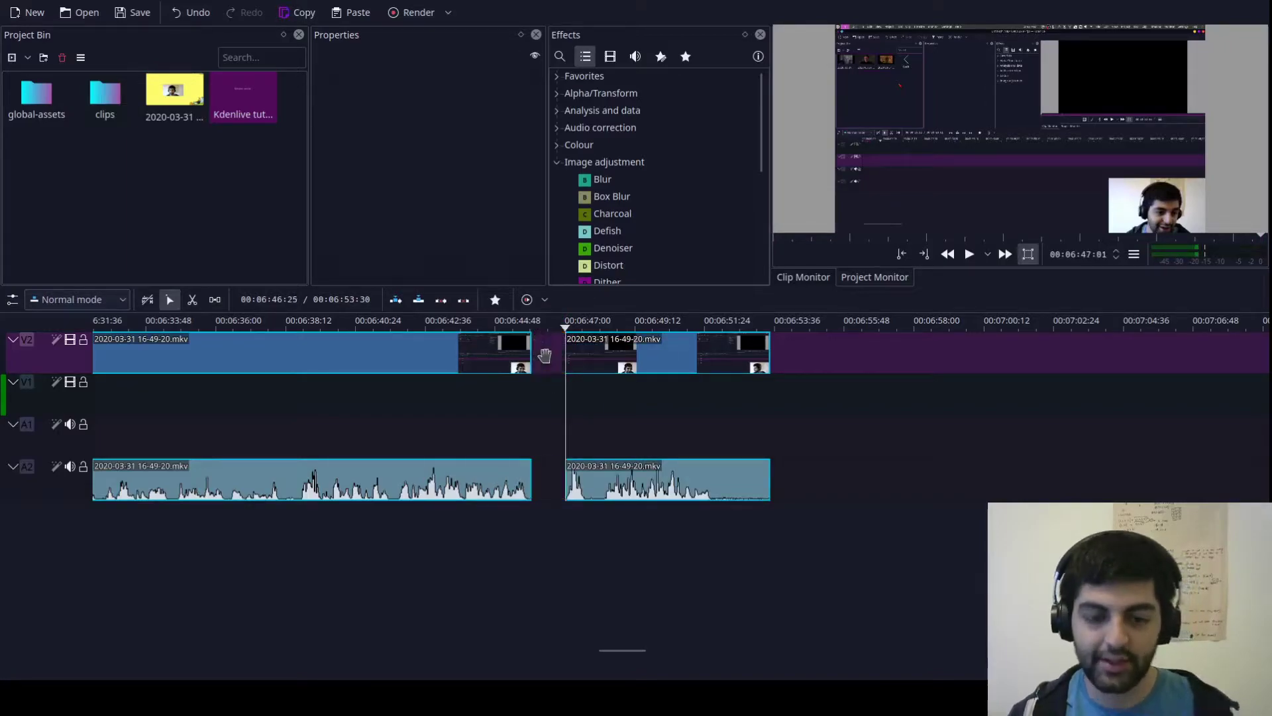
Step: Close the gap between the last two sections of the recording and play back across the join
click(626, 386)
click(516, 322)
key(space)
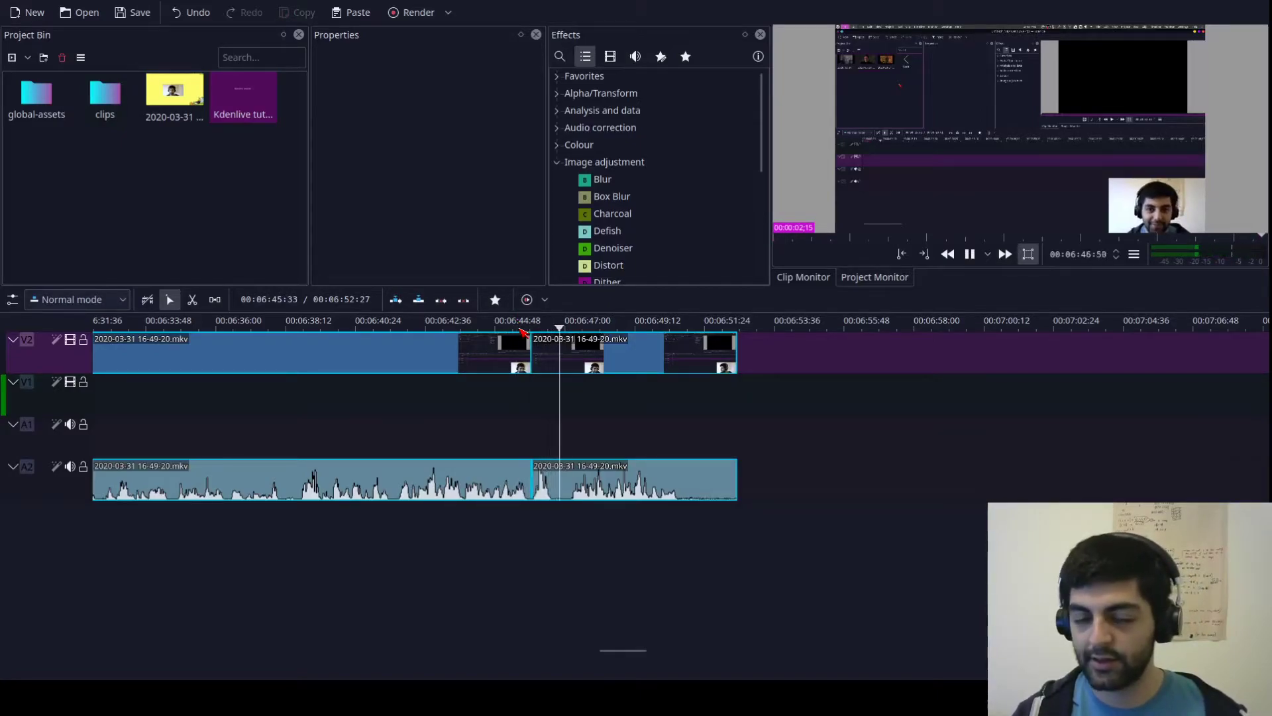
key(space)
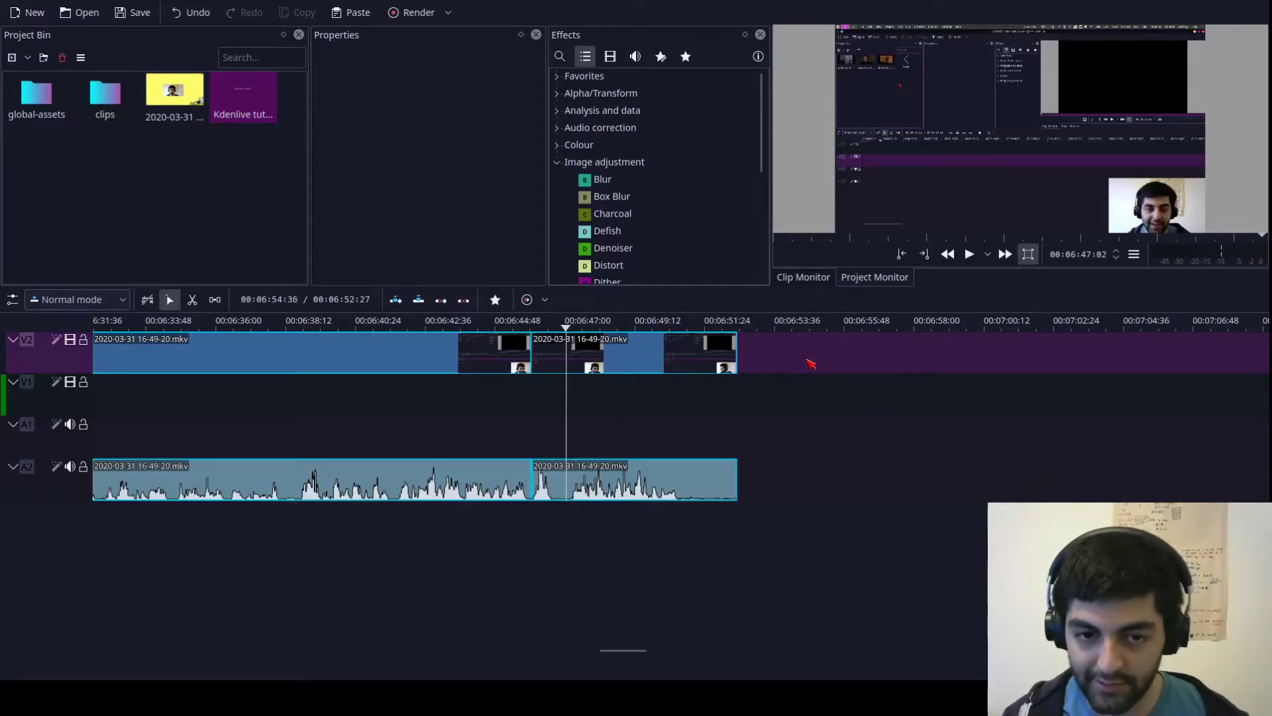
scroll(805, 364, right, 5)
scroll(792, 372, left, 3)
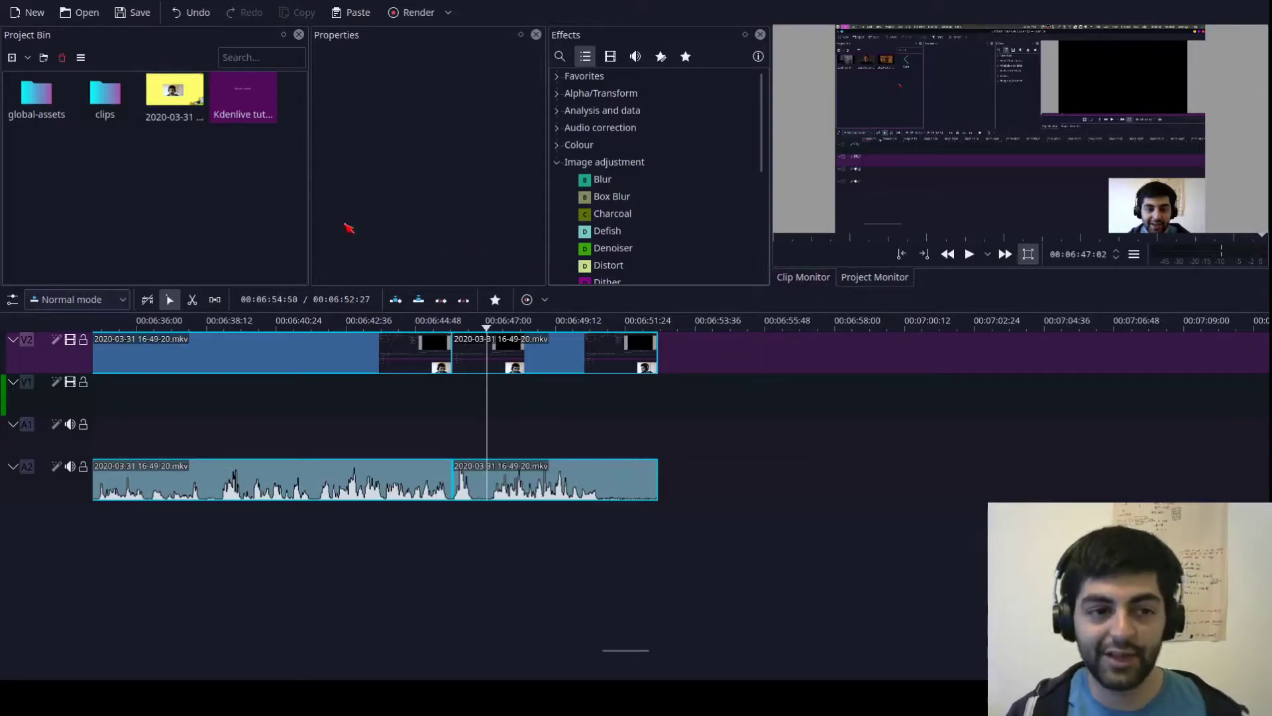
click(285, 241)
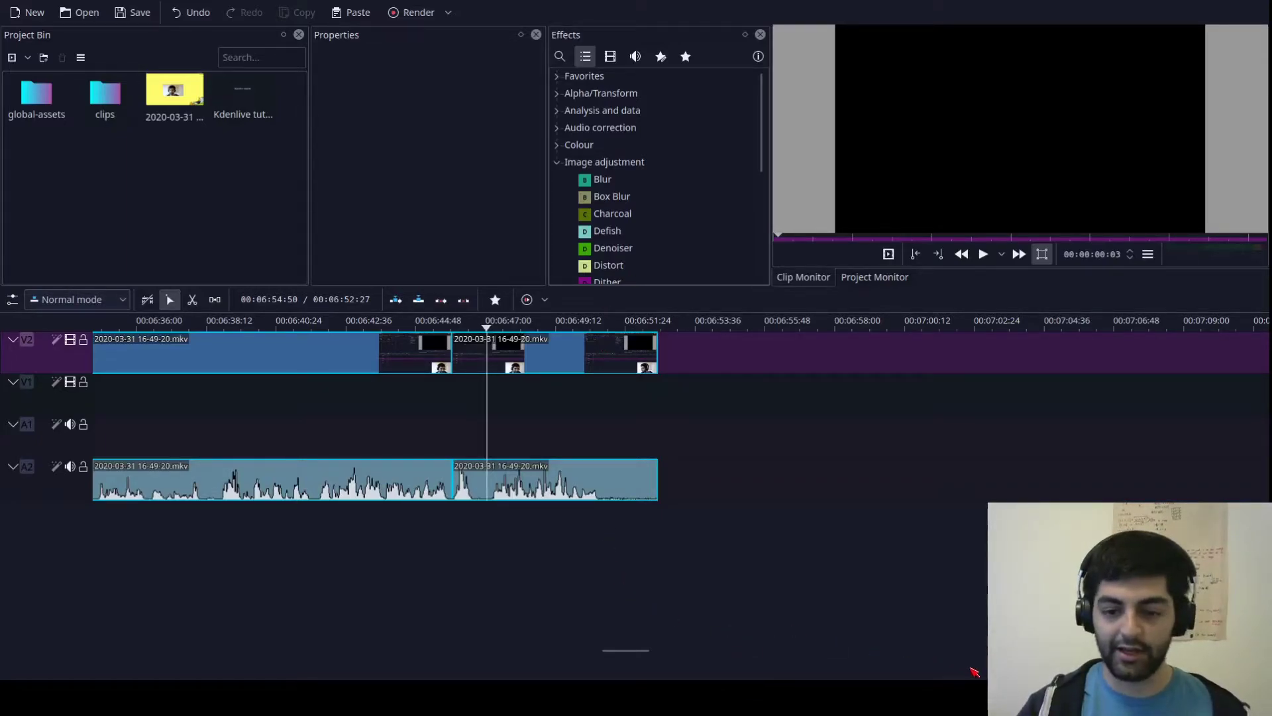
drag(37, 153, 675, 358)
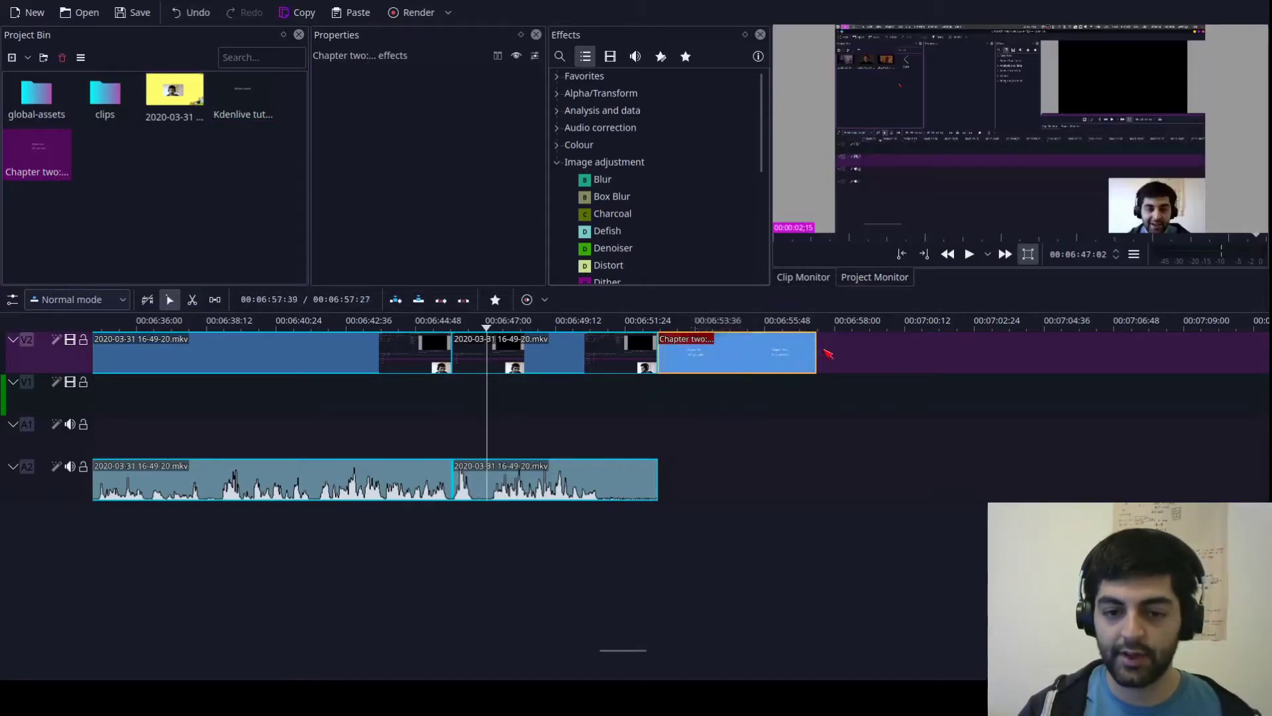
key(End)
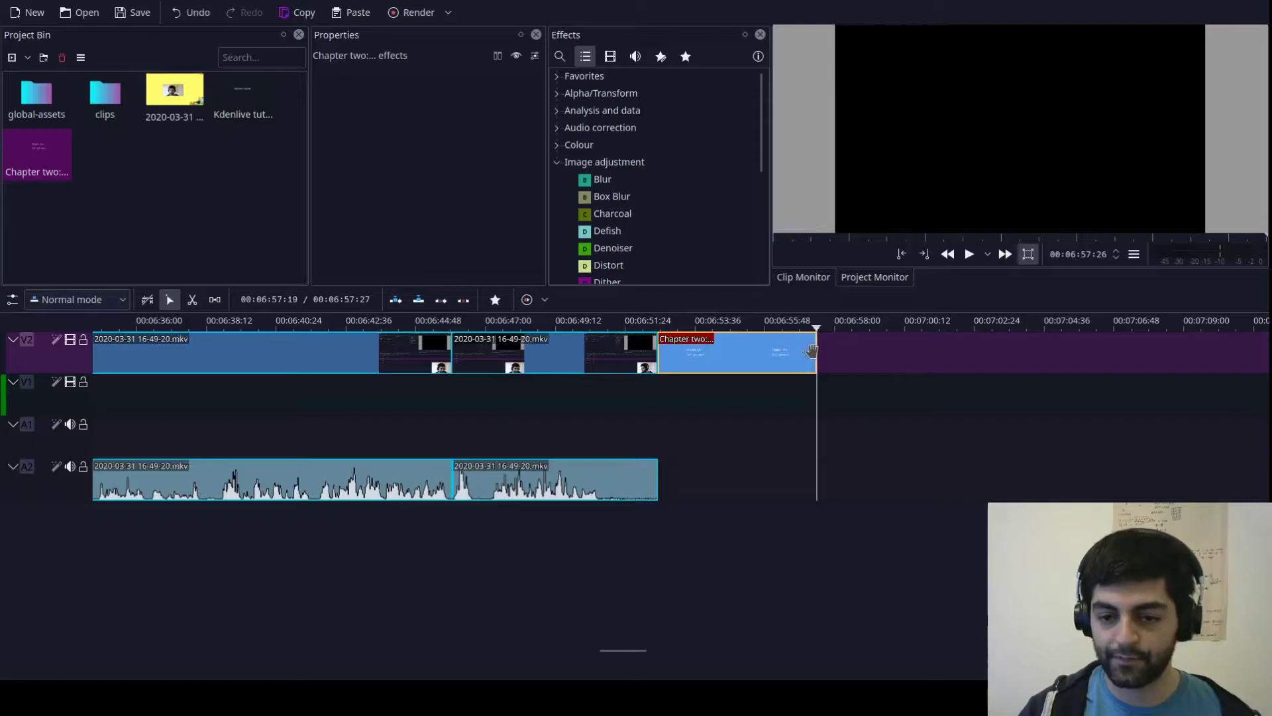
drag(812, 350, 727, 351)
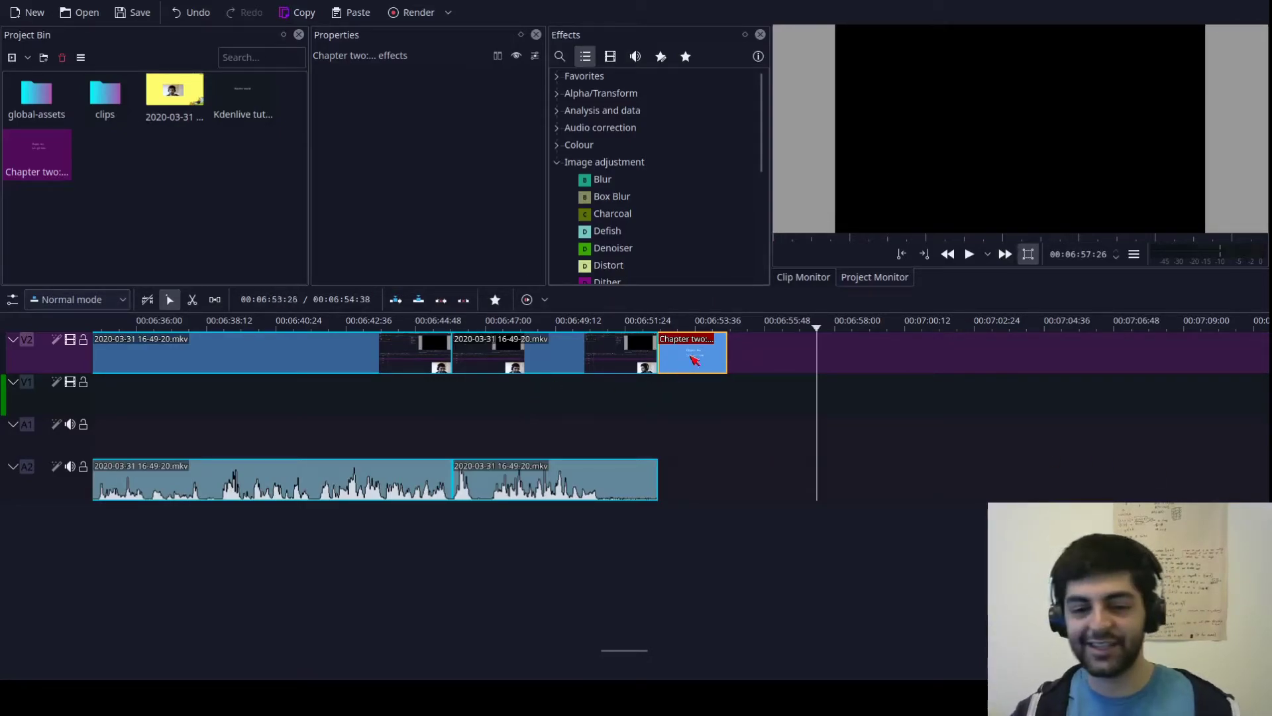
drag(694, 358, 722, 359)
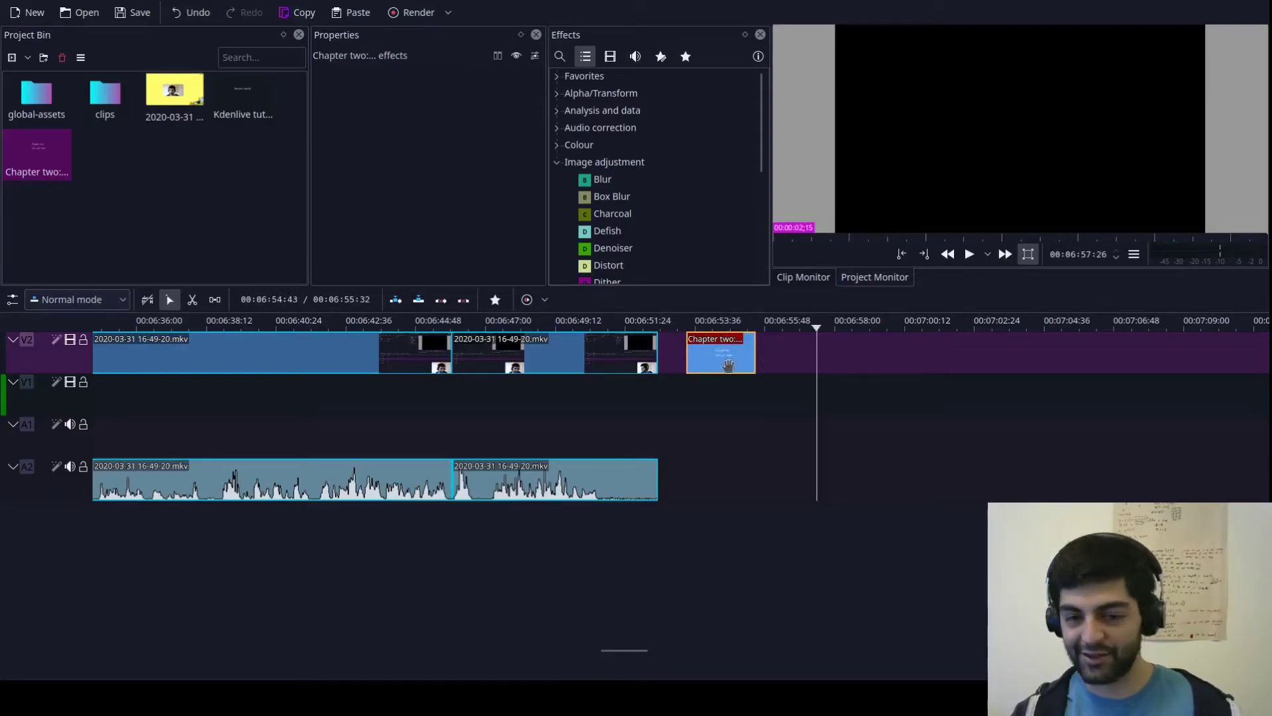
key(Delete)
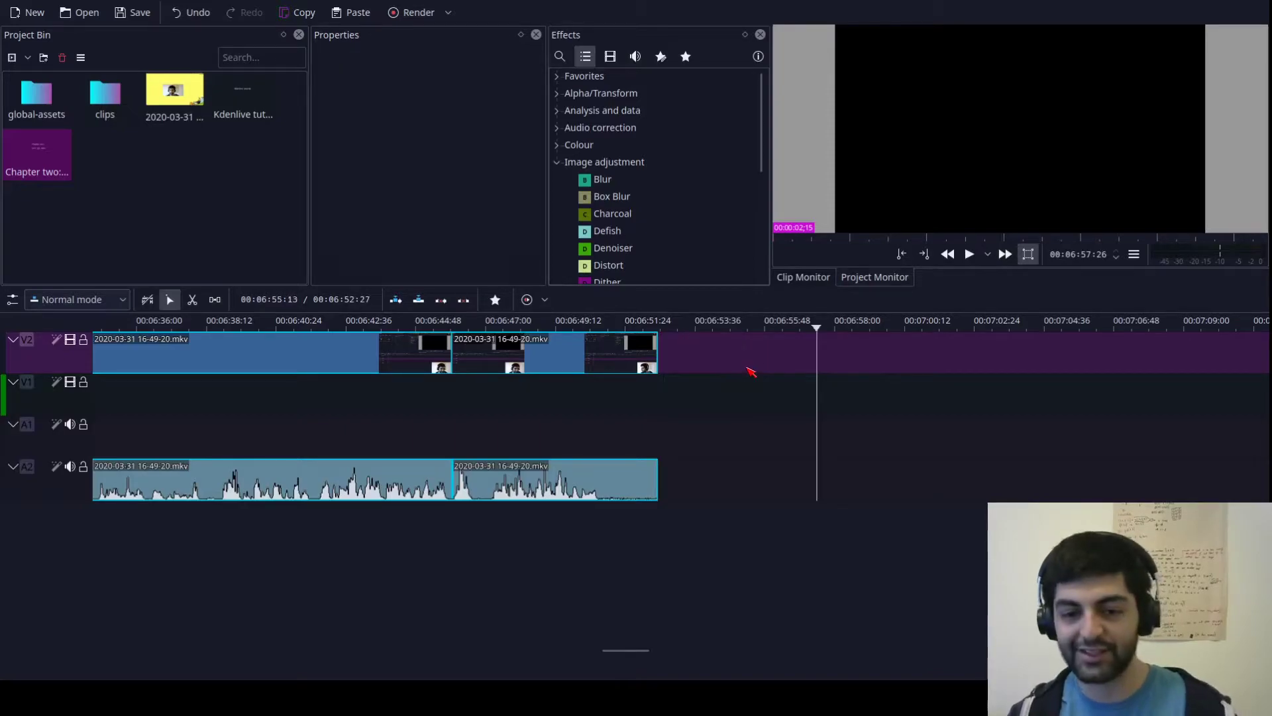
Step: Create a title clip with the text "Chapter two:" and "lets get meta" on a second line
click(198, 197)
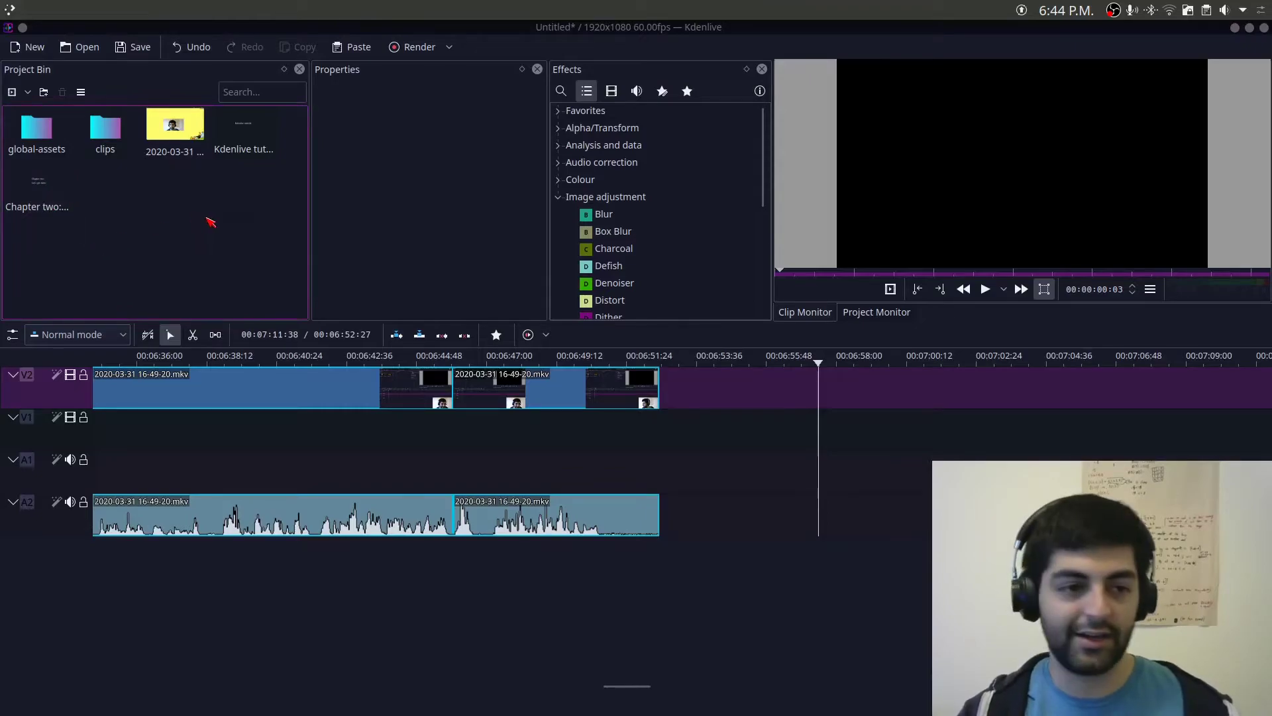
right_click(211, 223)
click(262, 276)
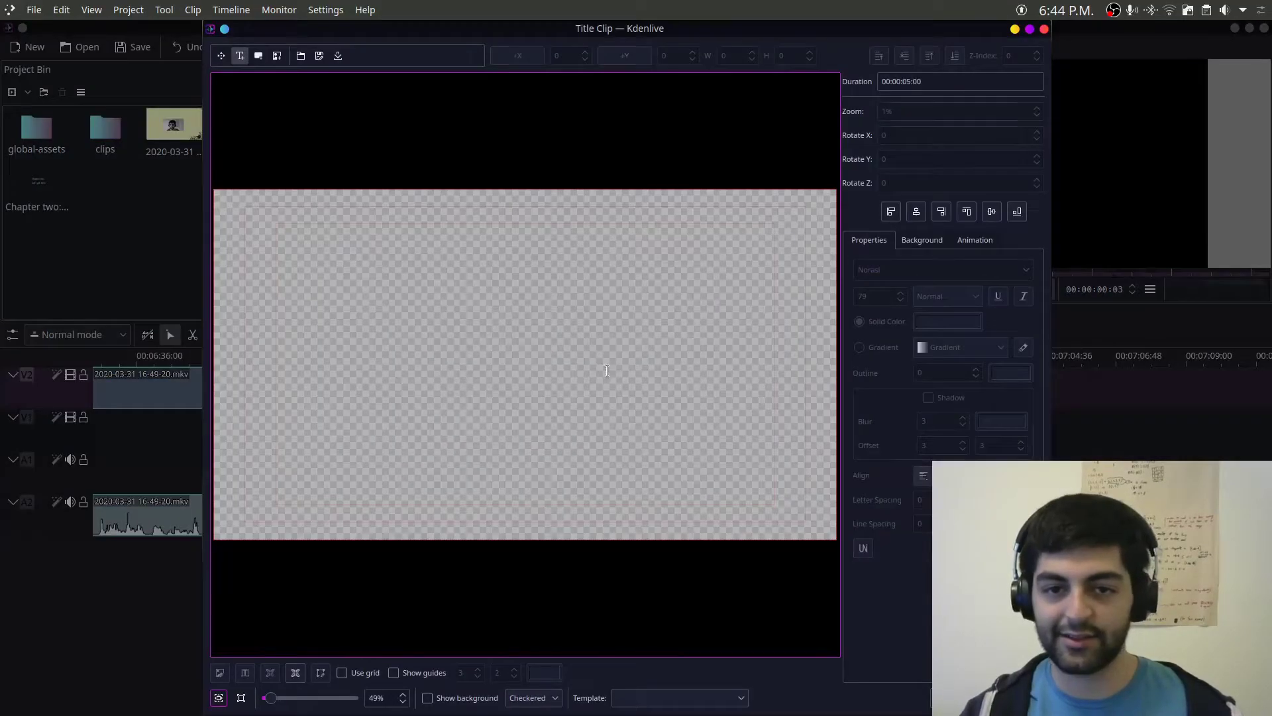
click(607, 370)
text(pter two:)
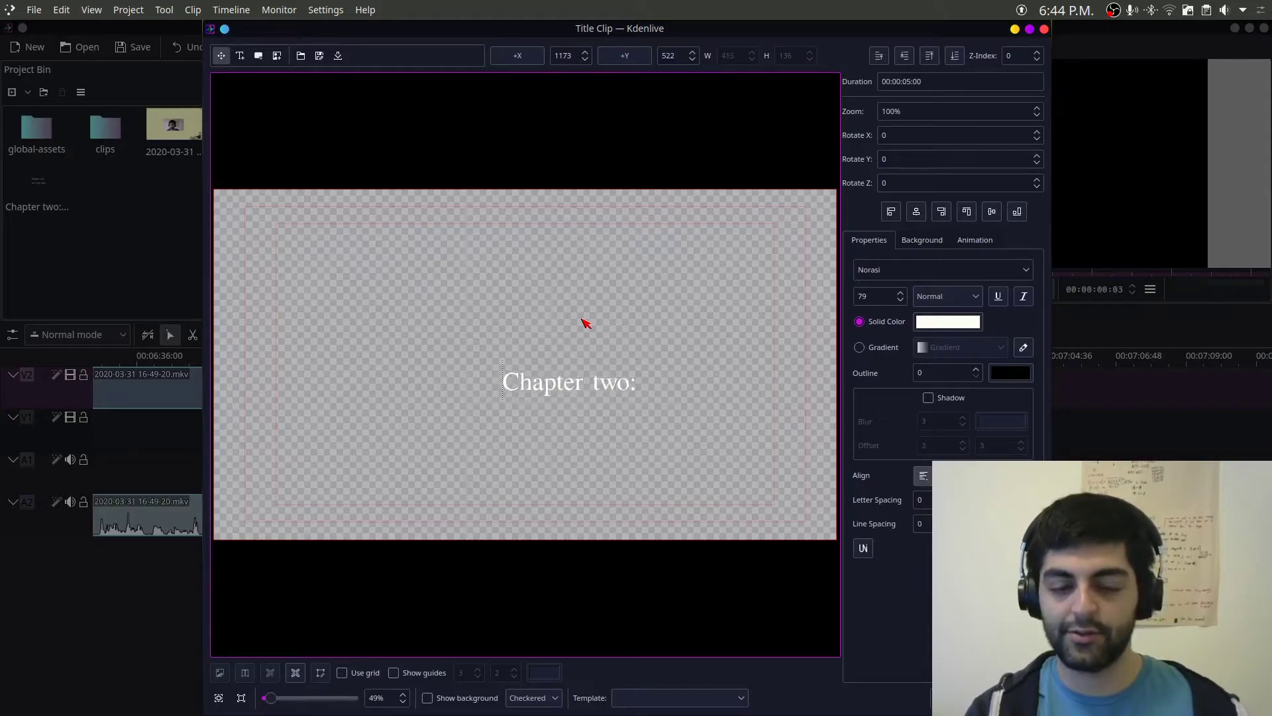
key(Return)
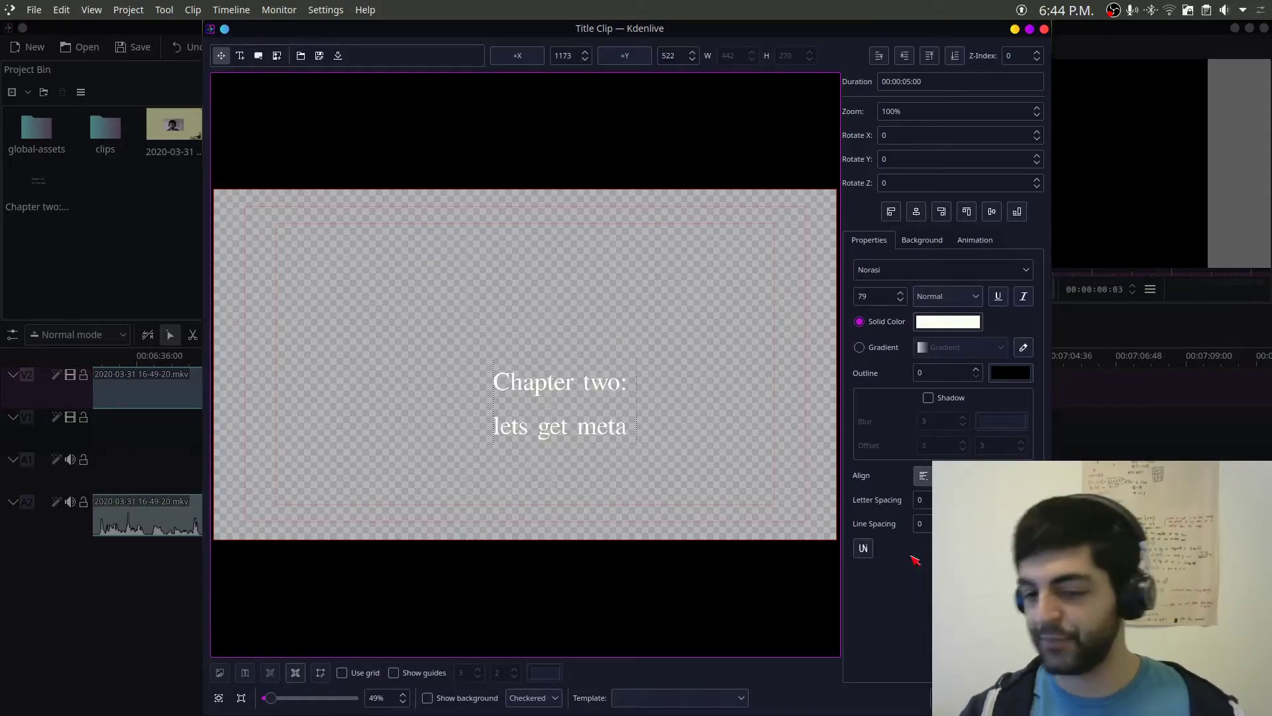
click(961, 697)
Step: Place the new Chapter two title on V2 shortly after the recording and shorten it to about 2 seconds, leaving a small gap before it
drag(106, 197, 729, 398)
drag(815, 393, 739, 393)
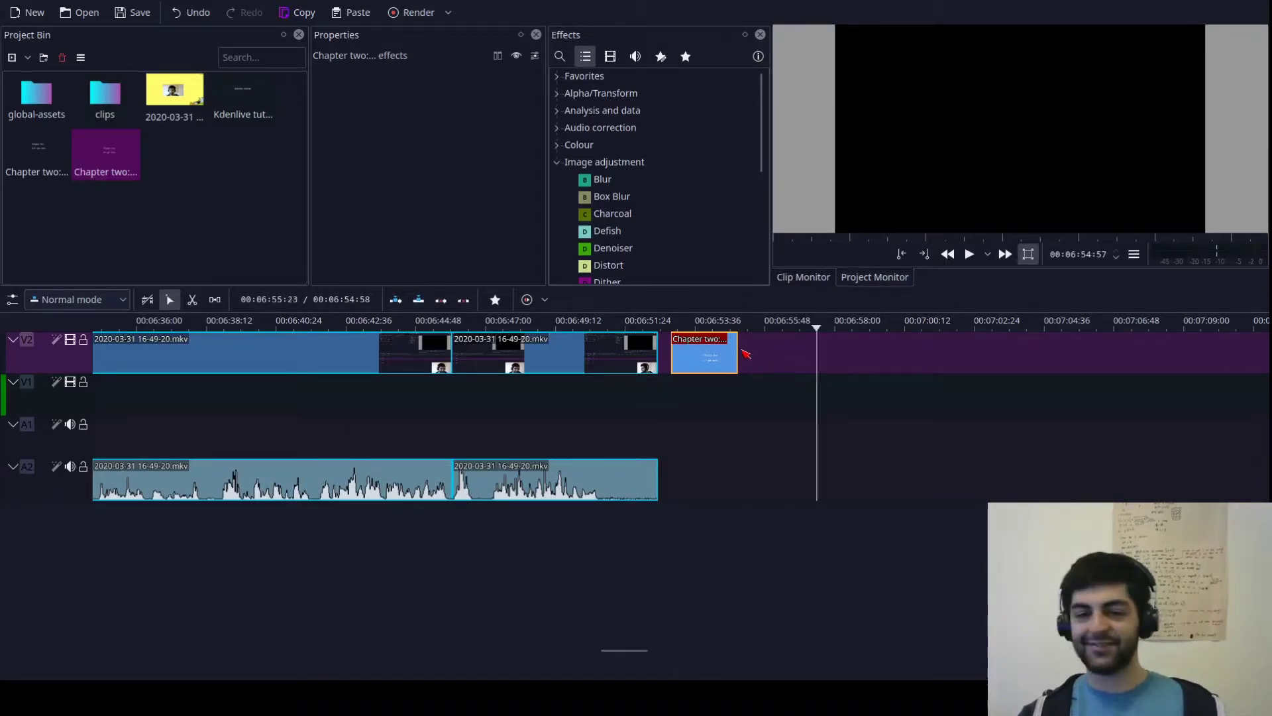
drag(694, 356, 703, 357)
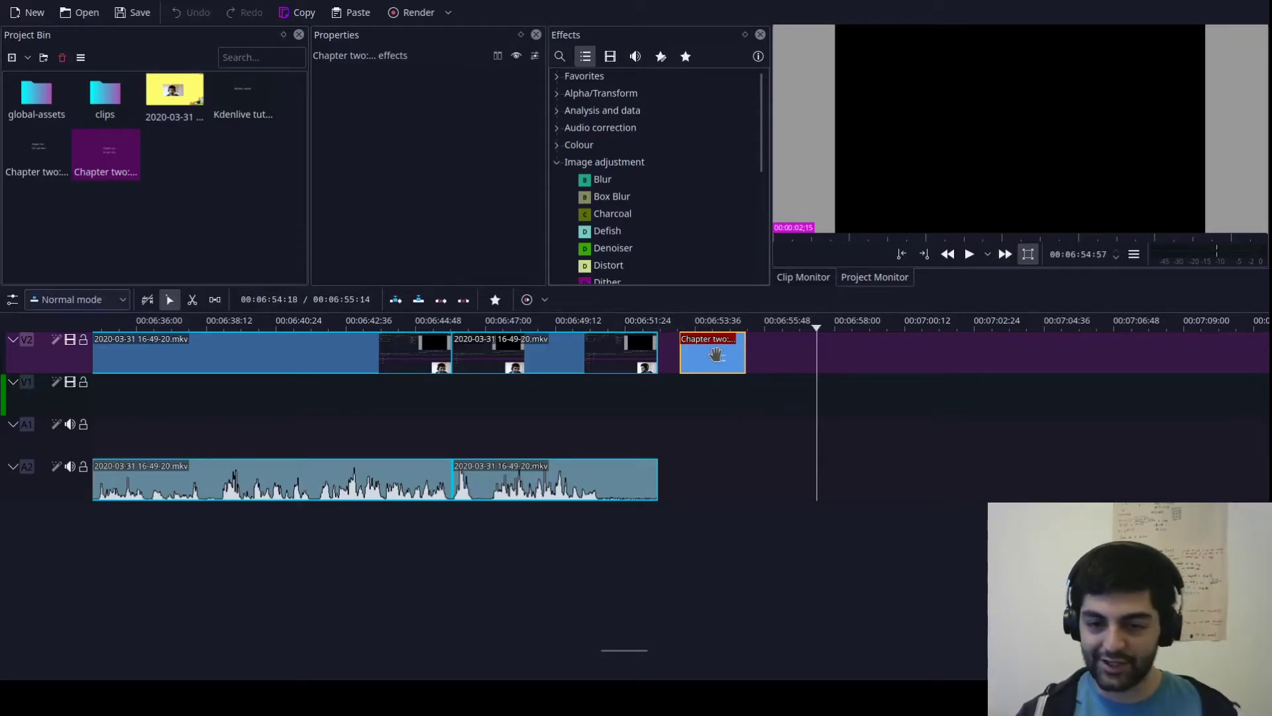
drag(711, 354, 712, 355)
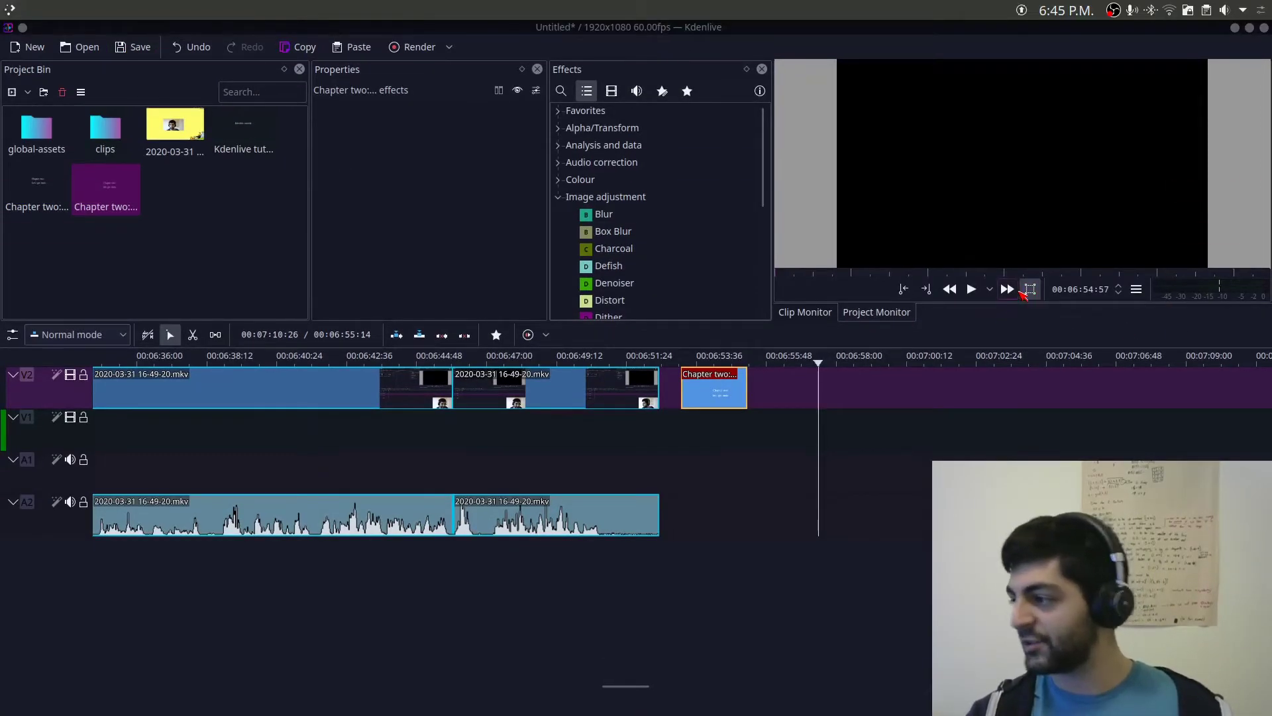
Step: Save the project as kdenlive_tutorial in the kdenlive_tutorial folder inside youtube
click(124, 50)
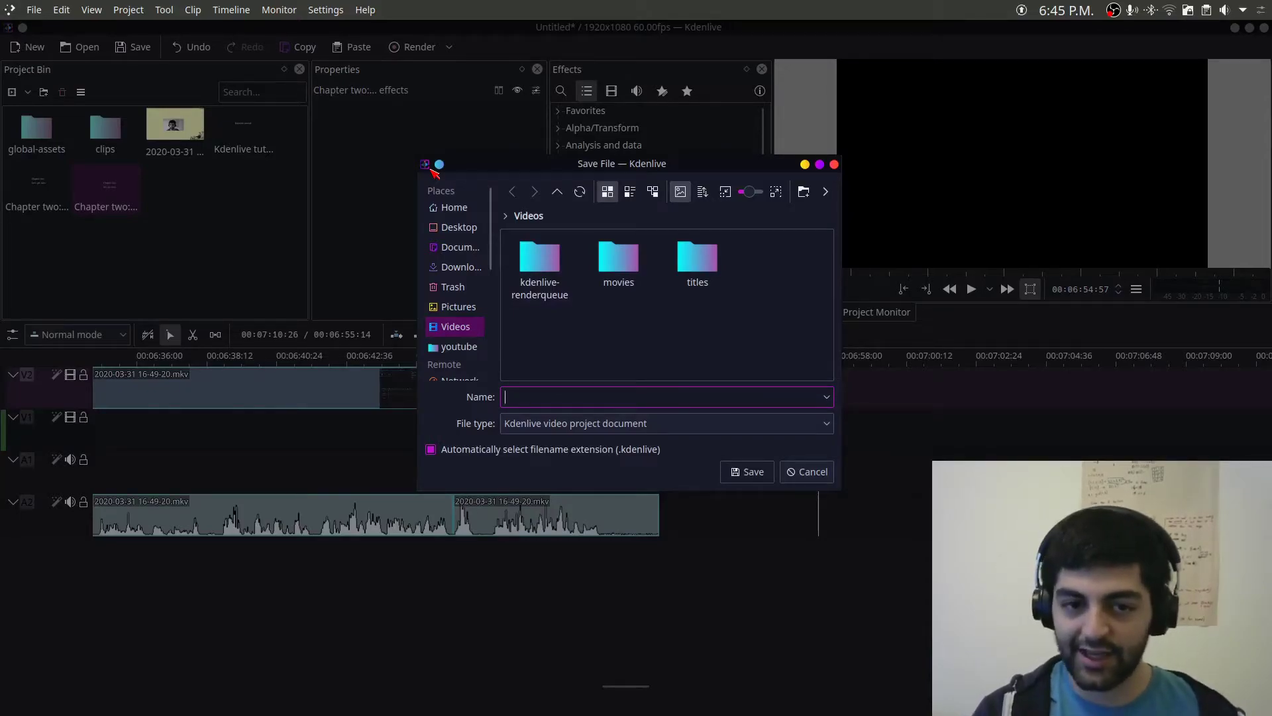
click(454, 208)
scroll(699, 324, down, 3)
double_click(693, 325)
double_click(692, 263)
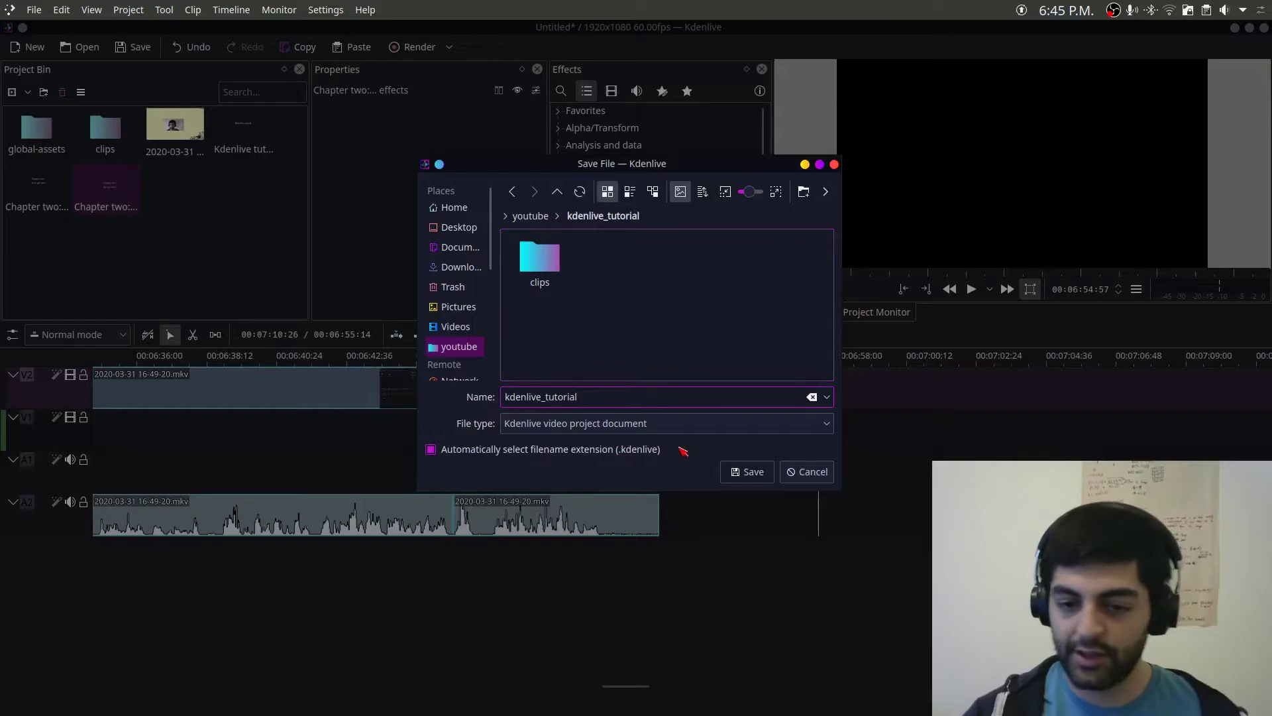
click(753, 471)
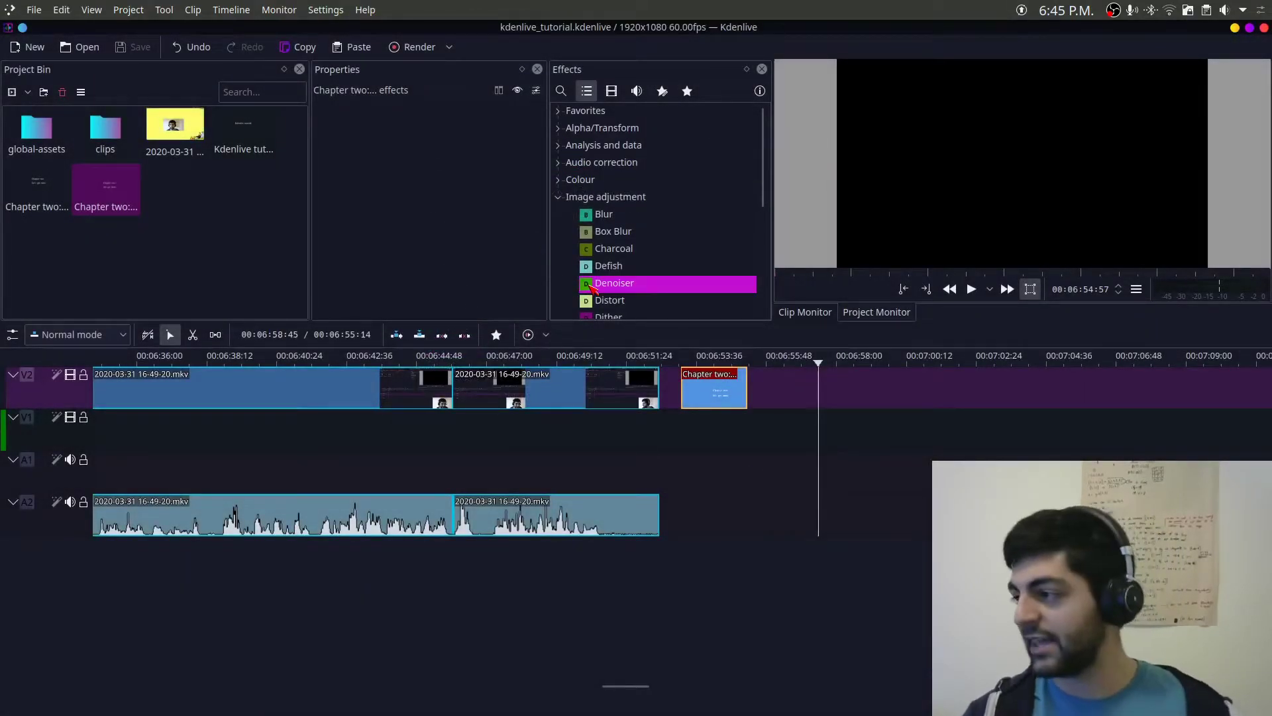
Step: Switch to the drop-down terminal, list the directory contents with ls in a new tab, and return to Kdenlive
key(F12)
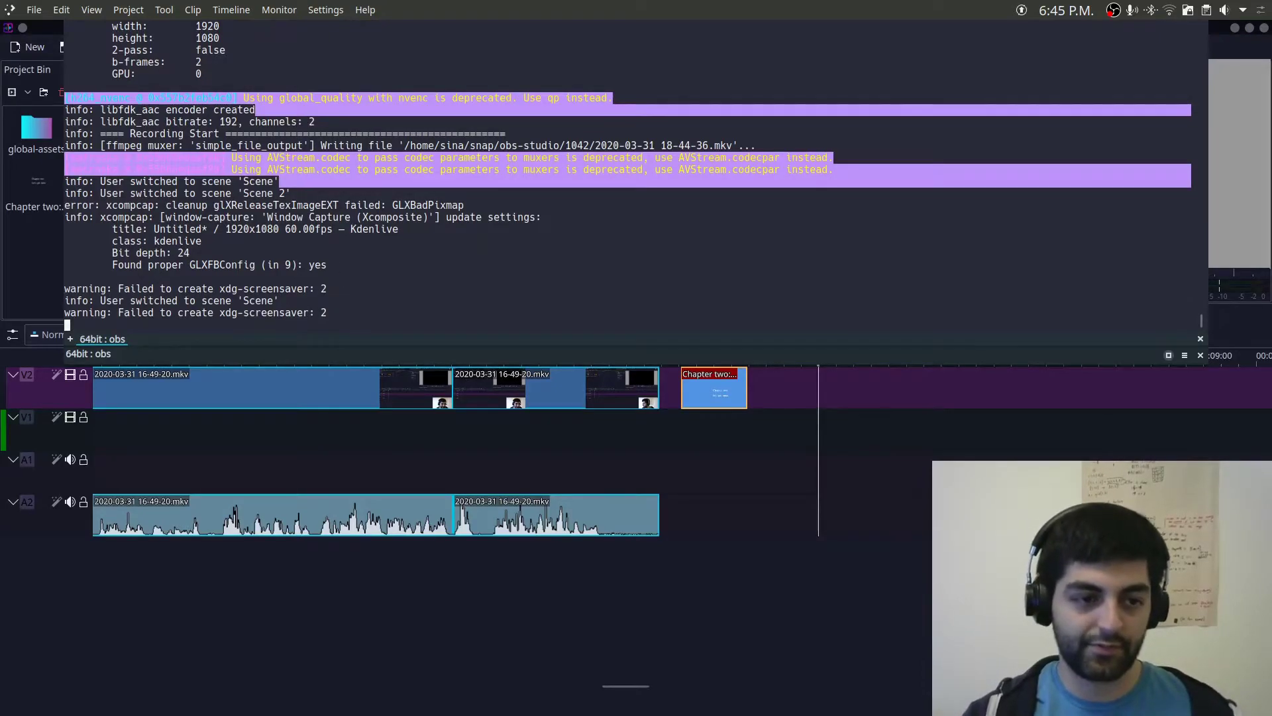
key(ctrl+shift+t)
text(ls)
key(F12)
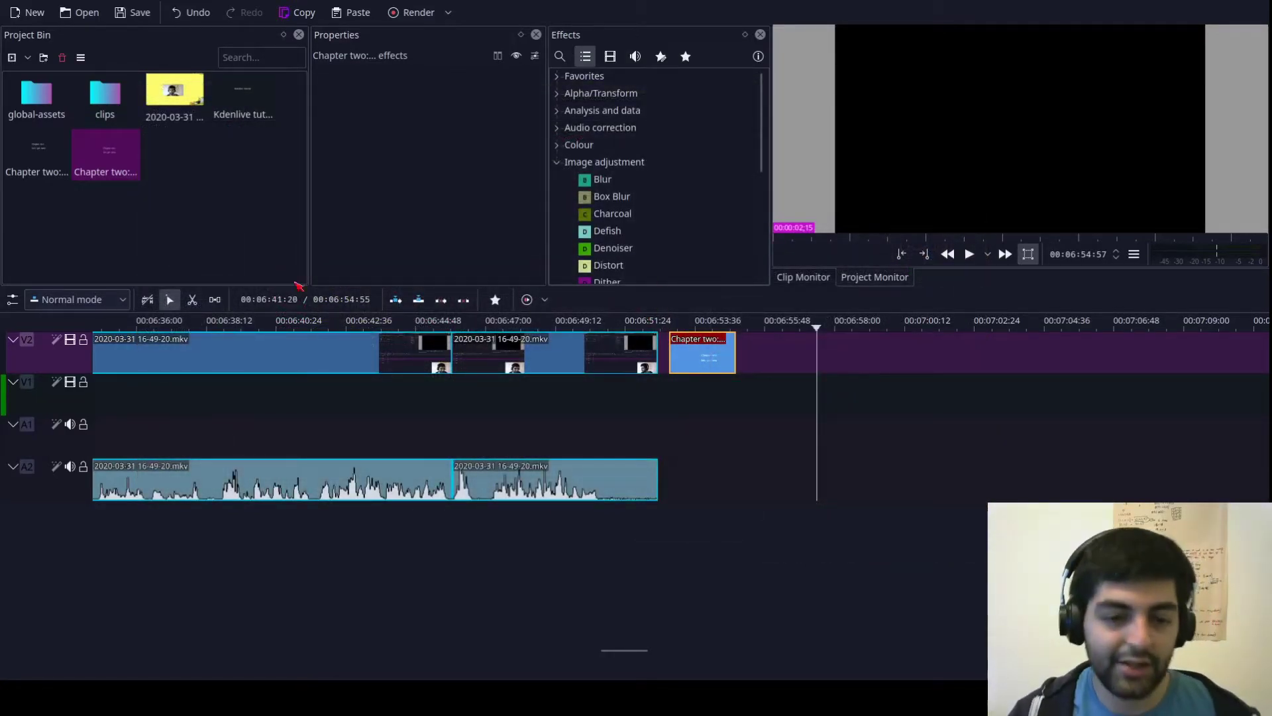
Step: Copy the jojitypebeat.mp3 section at the beginning of A1 and paste it on A1 near the Chapter two title, at about 00:06:54:54
ctrl+scroll(639, 411, down, 5)
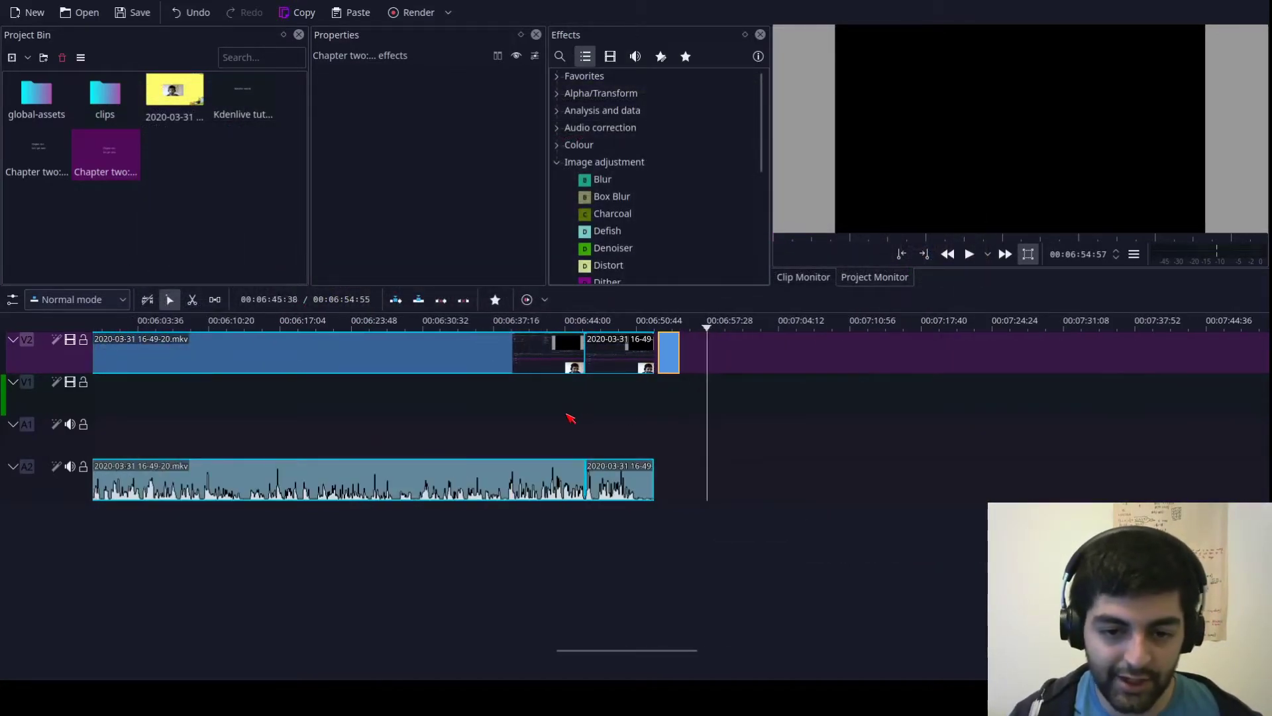
scroll(578, 418, up, 8)
ctrl+scroll(441, 477, down, 6)
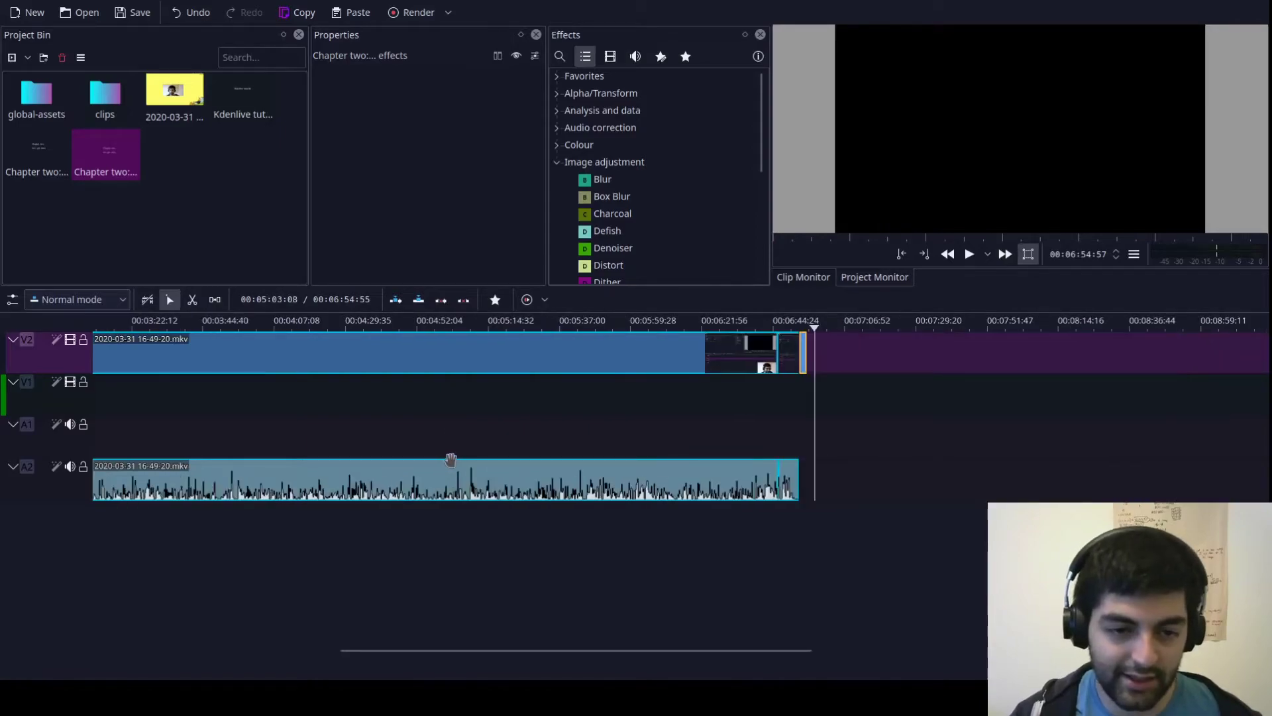
ctrl+scroll(468, 448, up, 1)
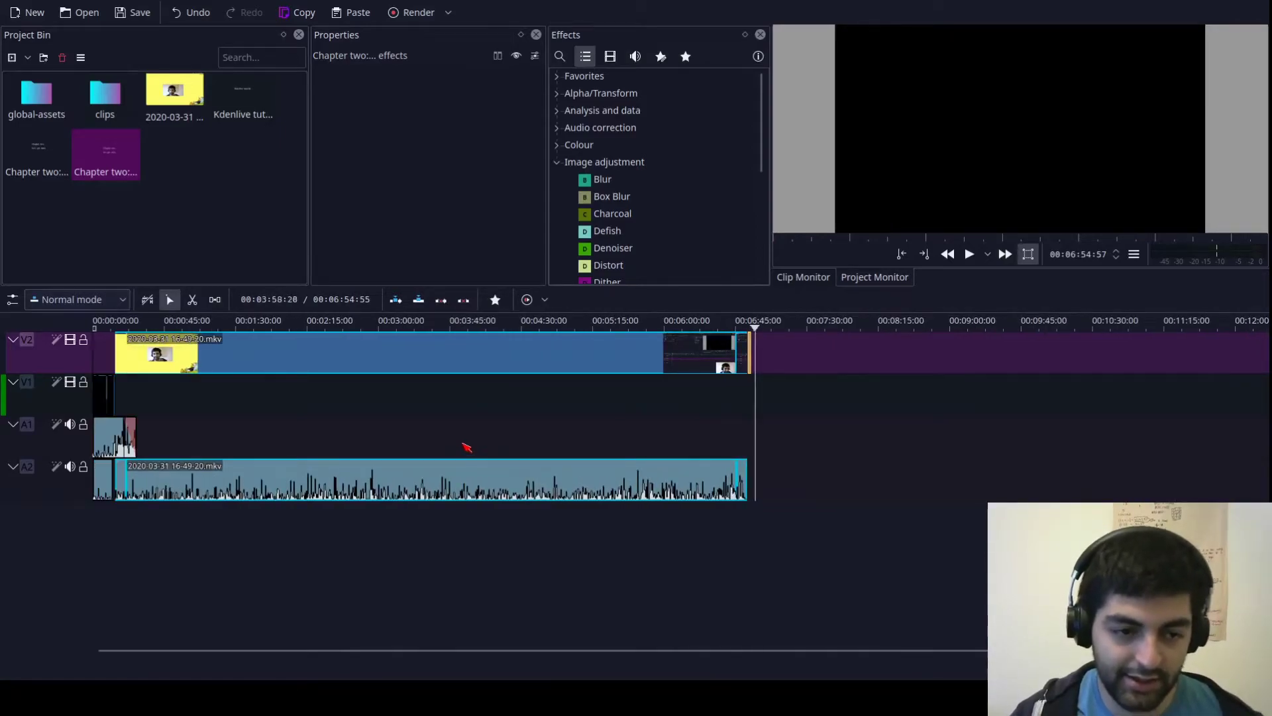
click(110, 439)
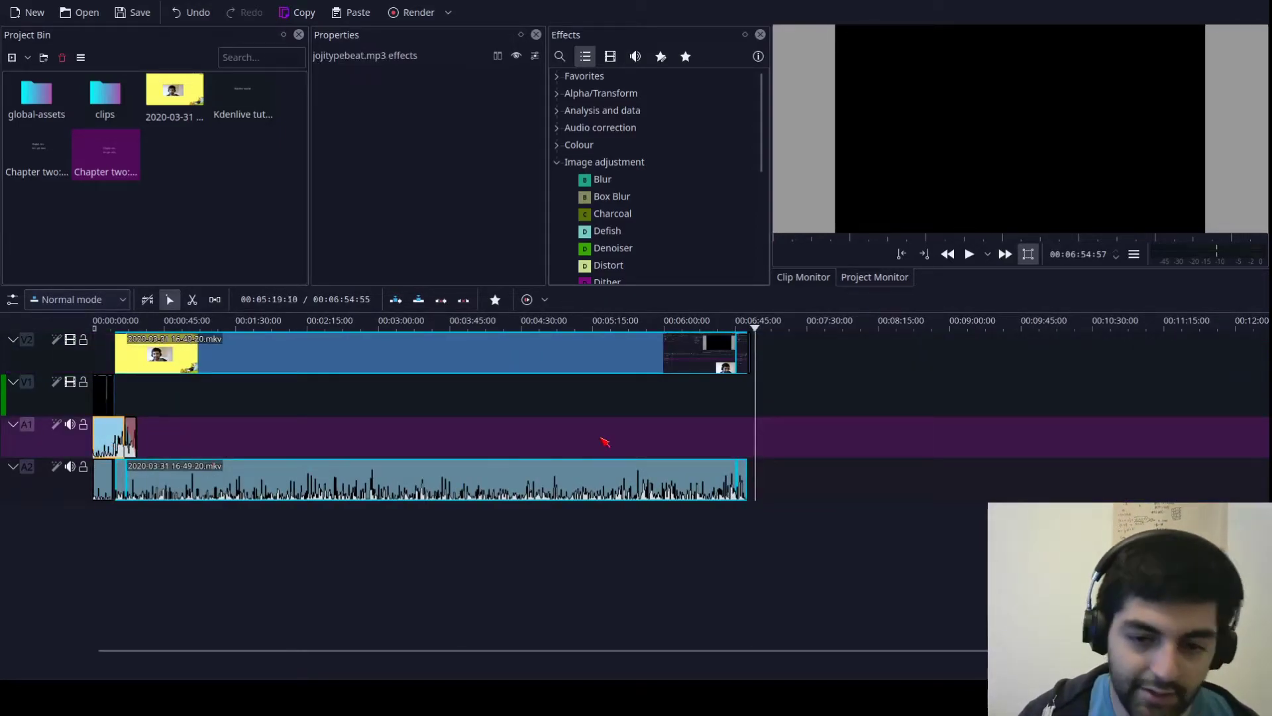
key(Delete)
click(746, 440)
ctrl+scroll(750, 446, up, 5)
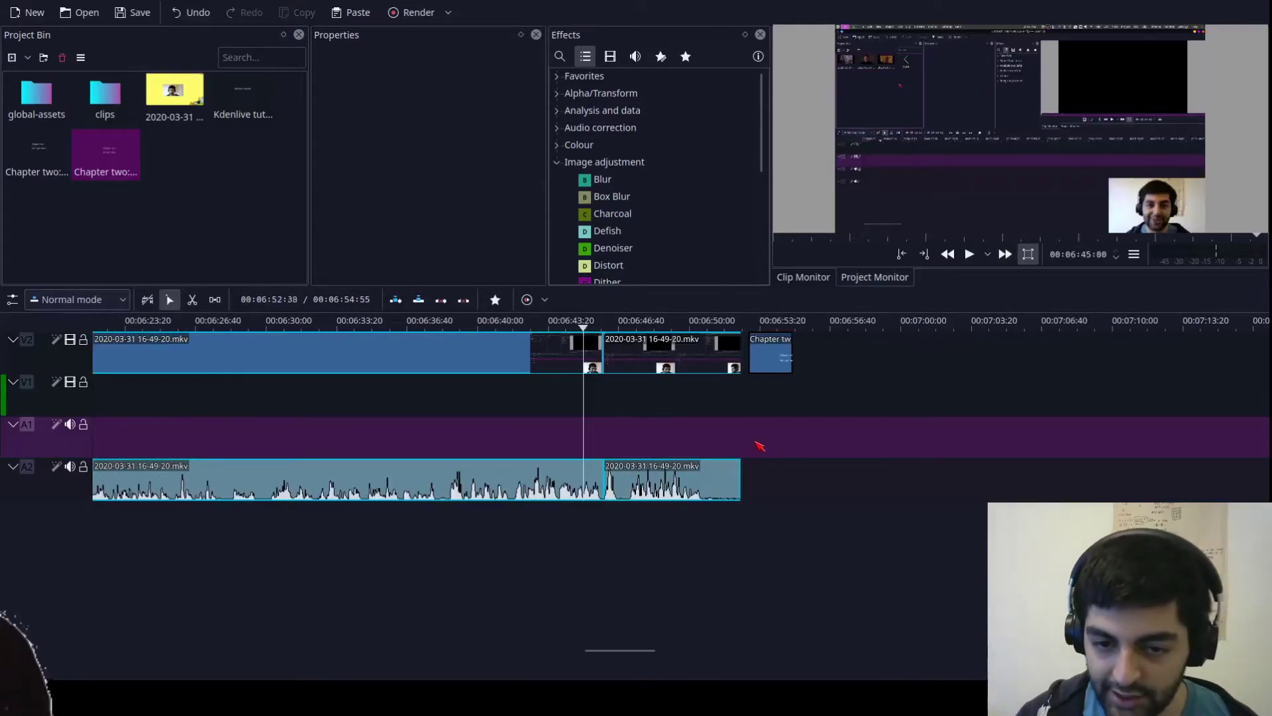
click(771, 440)
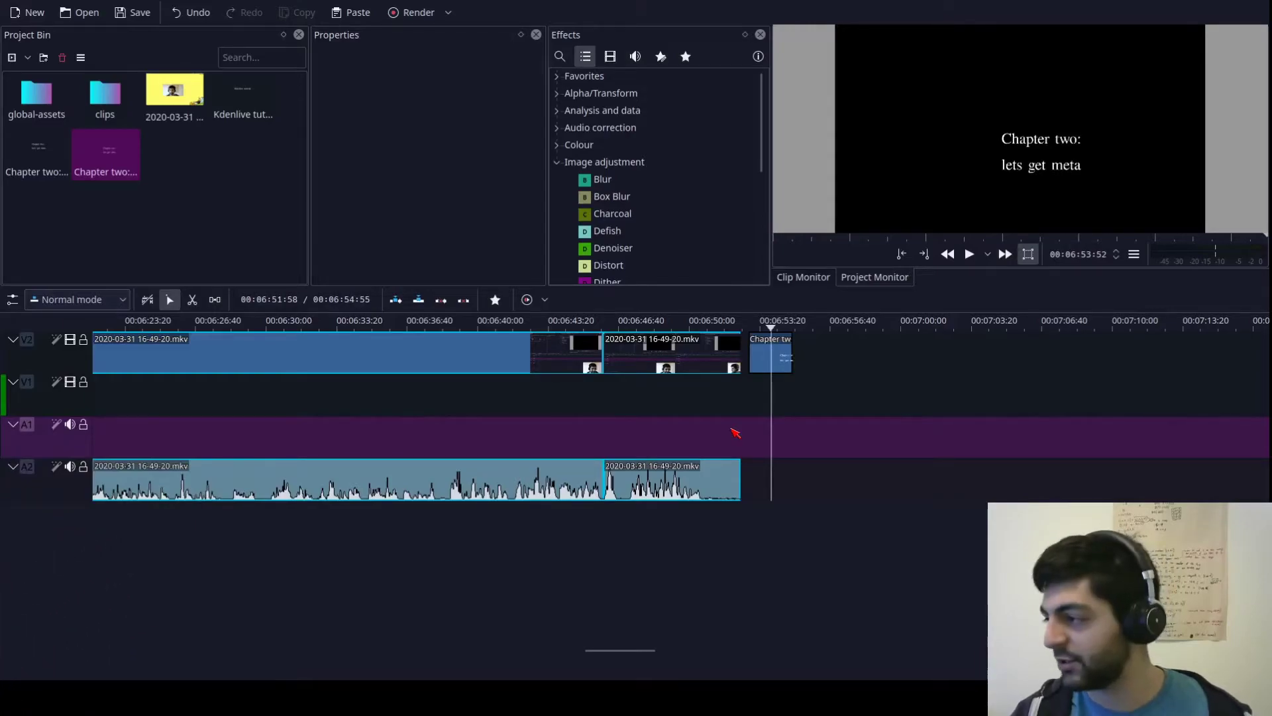
click(800, 441)
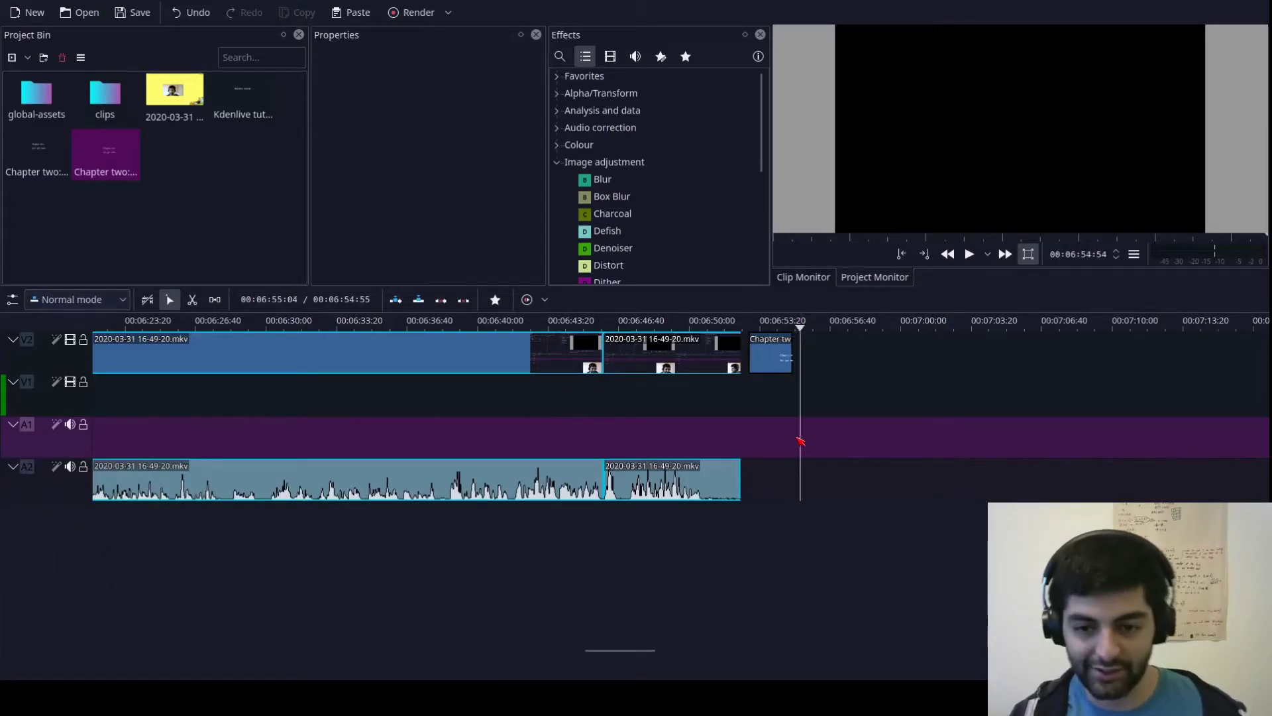
key(ctrl+v)
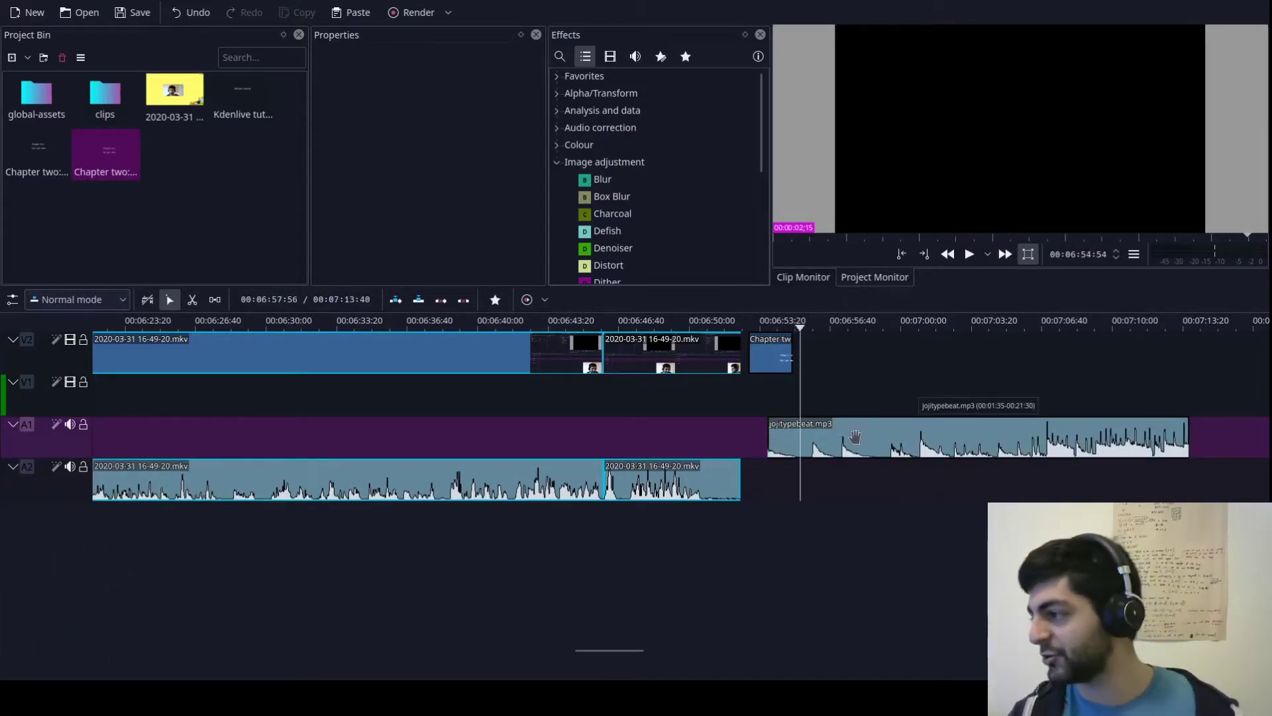
Step: Trim the pasted music to a short section beneath the Chapter two title and give it a fade-in of 00:00:02:13
drag(831, 449, 805, 434)
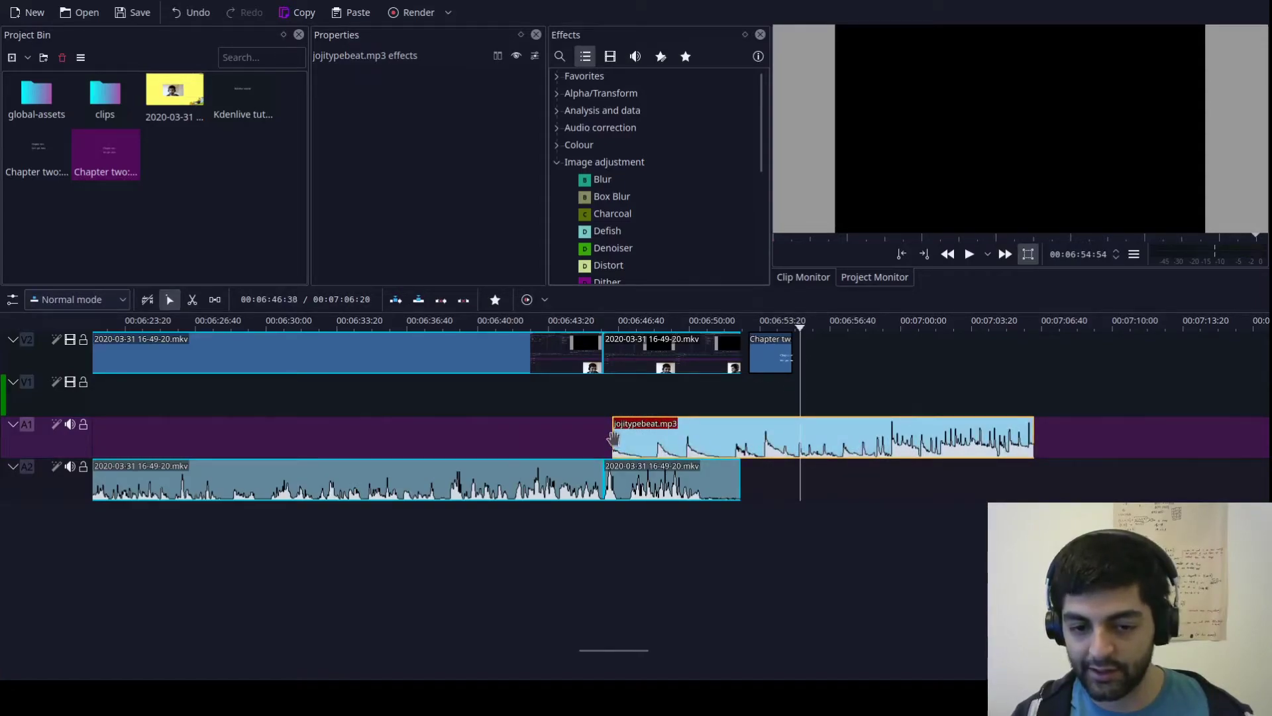
drag(613, 438, 769, 437)
mouse_move(888, 436)
mouse_down()
mouse_move(831, 436)
mouse_move(867, 435)
mouse_up()
drag(748, 419, 922, 420)
drag(1012, 433, 794, 443)
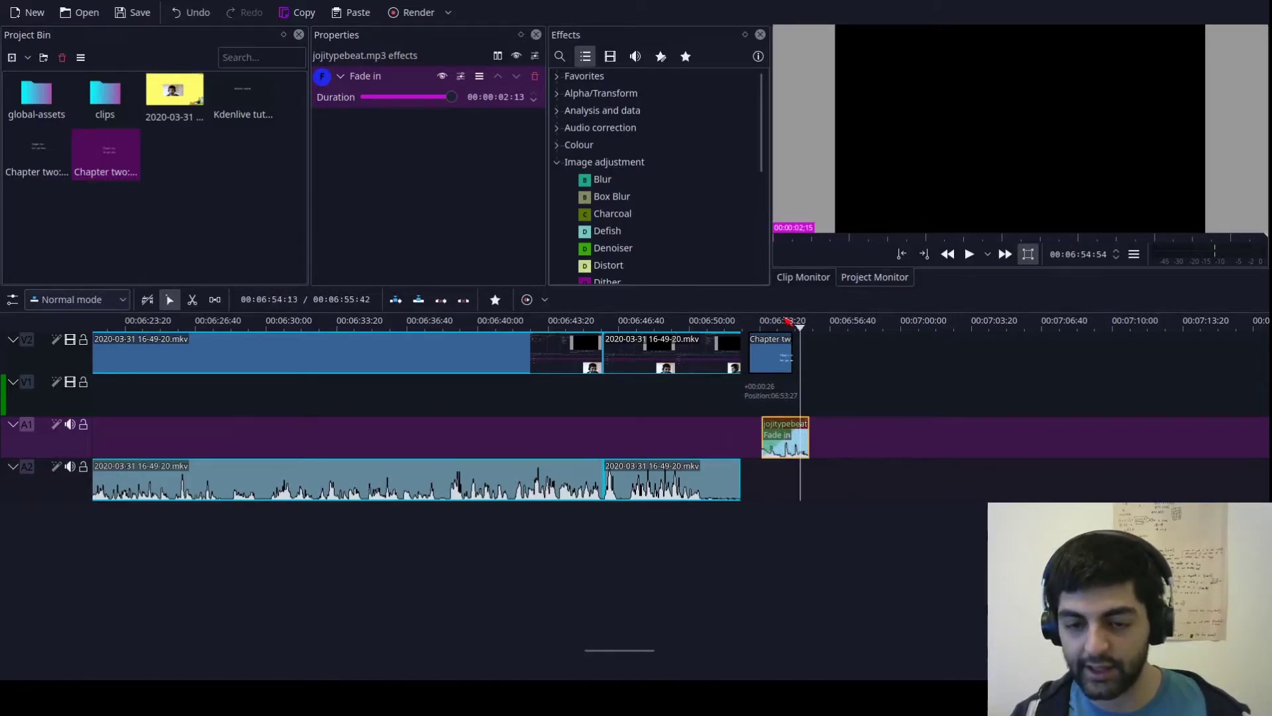
Step: Play back the title with its music, lengthen the music clip to end at about 00:06:56:59, and play the section again
click(756, 322)
key(space)
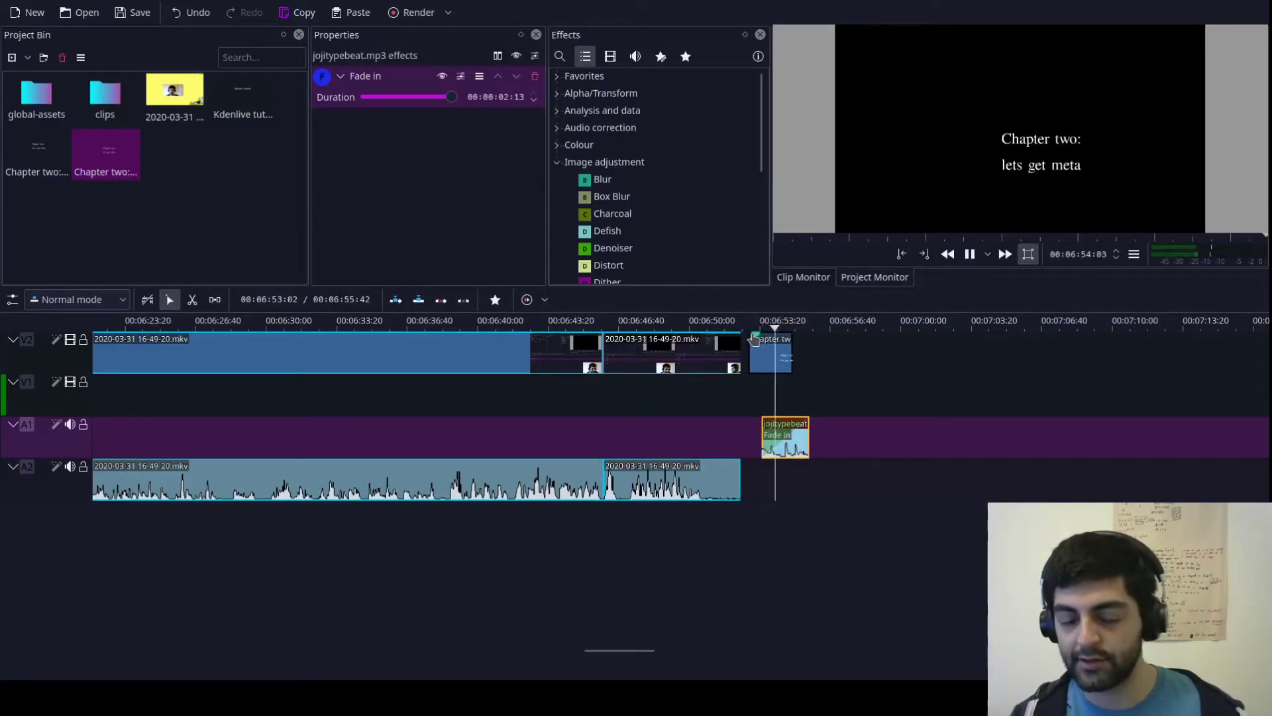
drag(787, 438, 836, 439)
click(753, 322)
key(space)
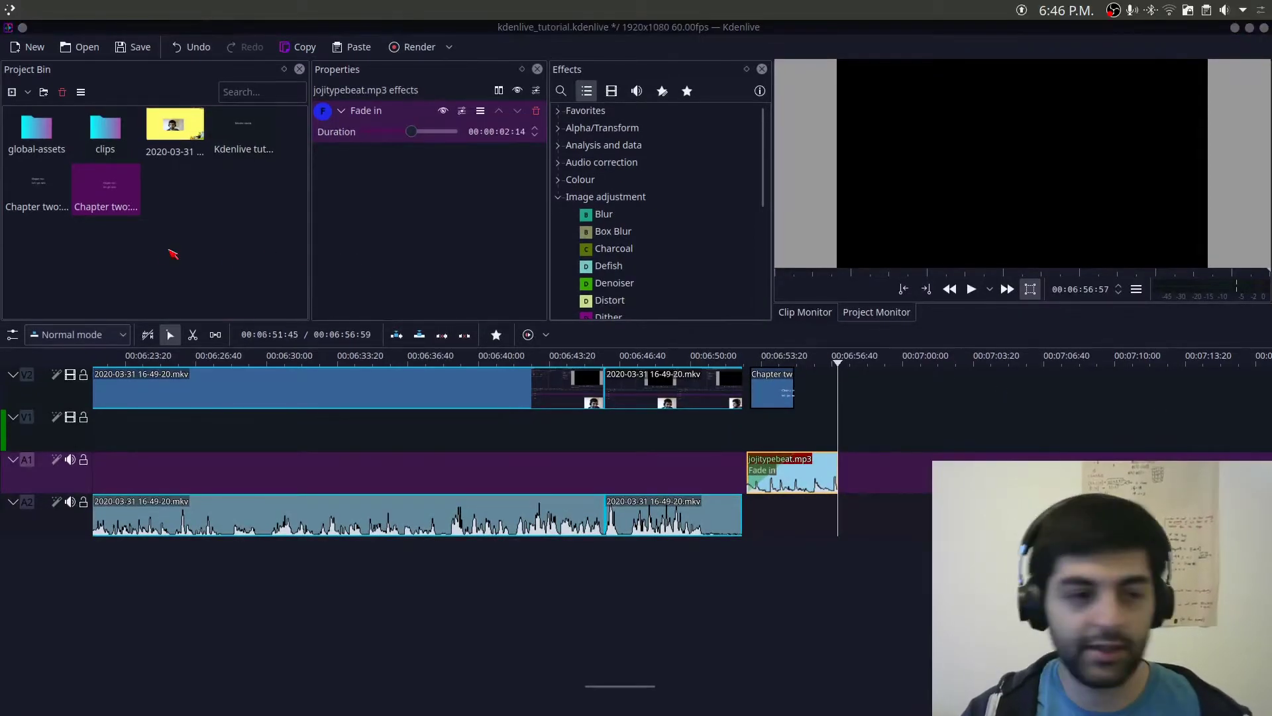
click(172, 217)
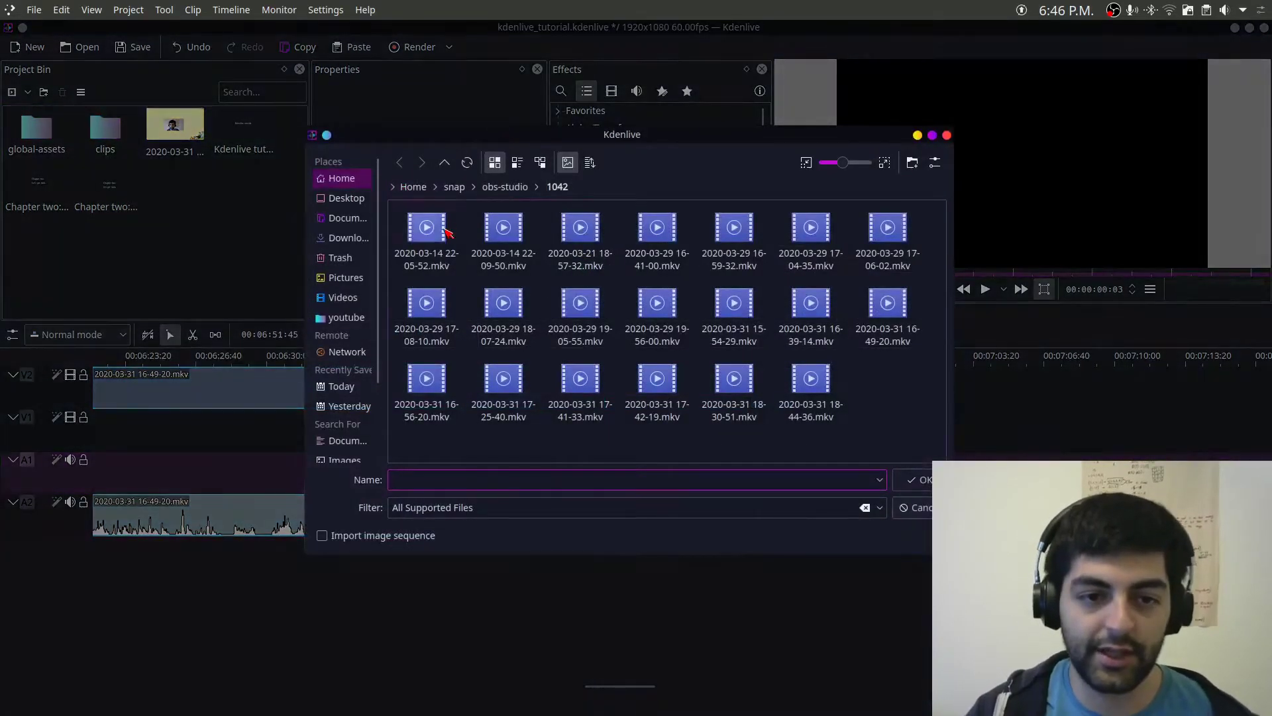
click(732, 383)
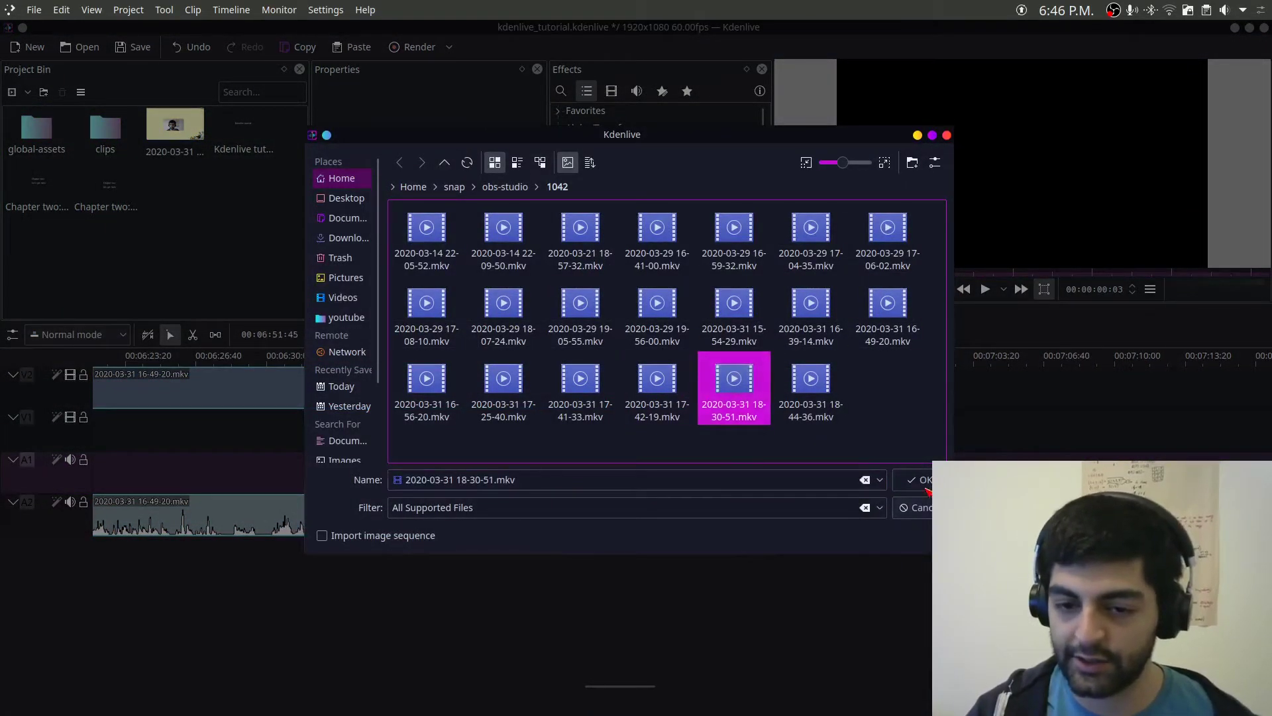
click(923, 480)
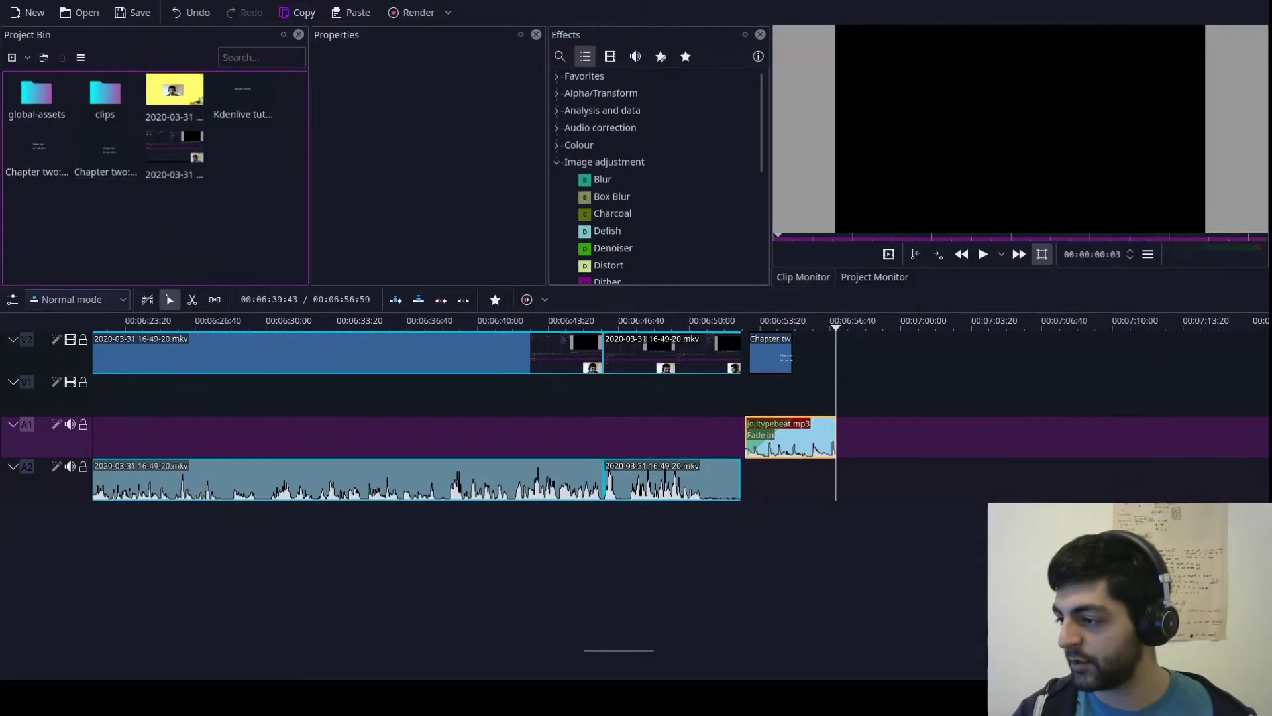
drag(174, 157, 1007, 409)
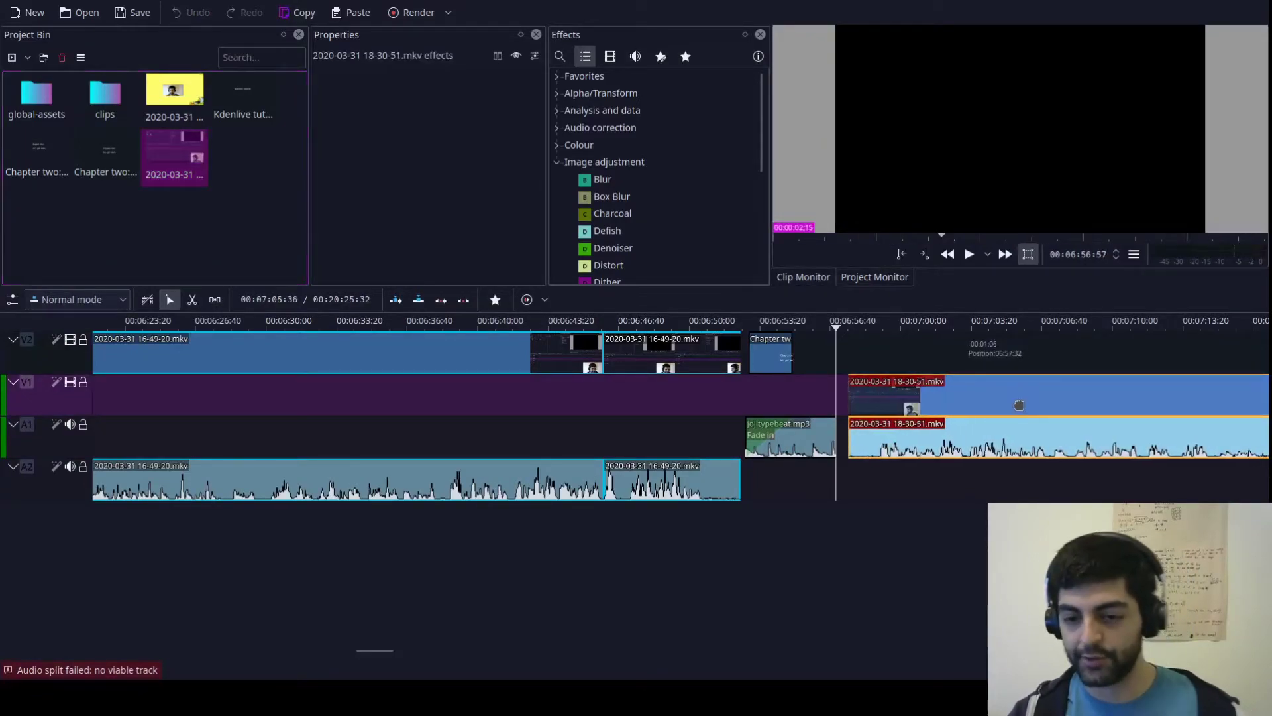
key(space)
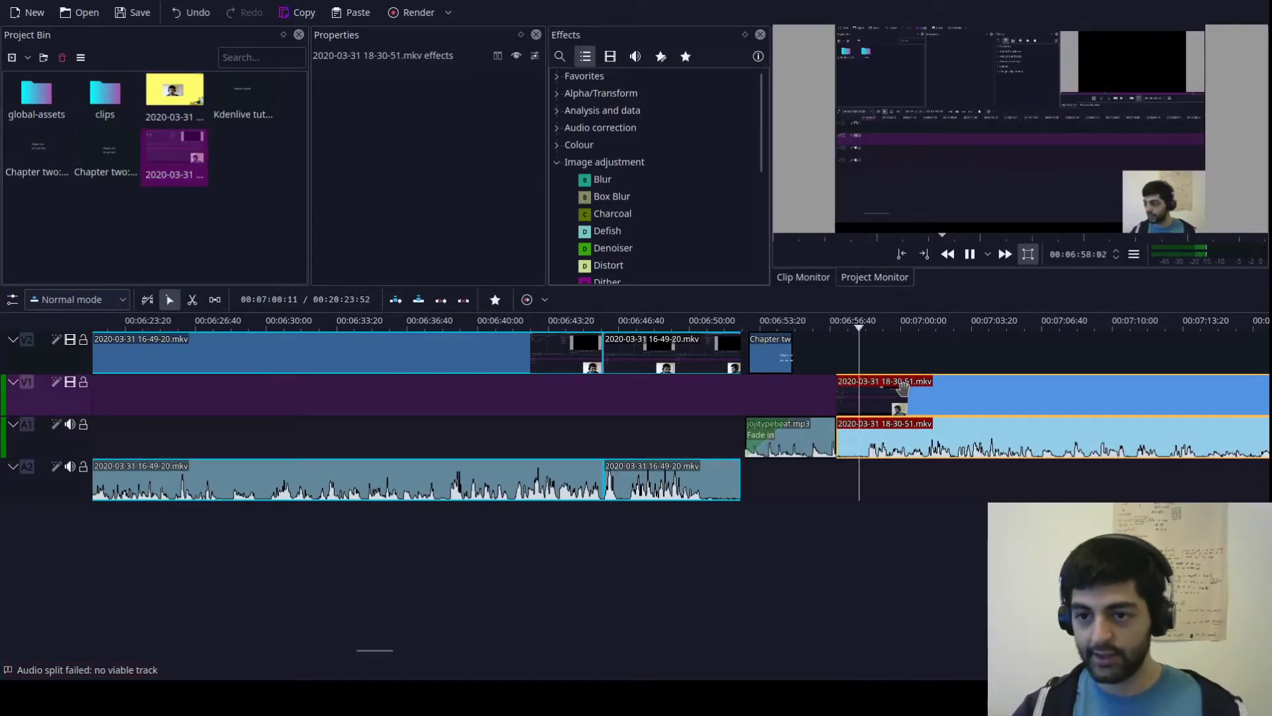
key(space)
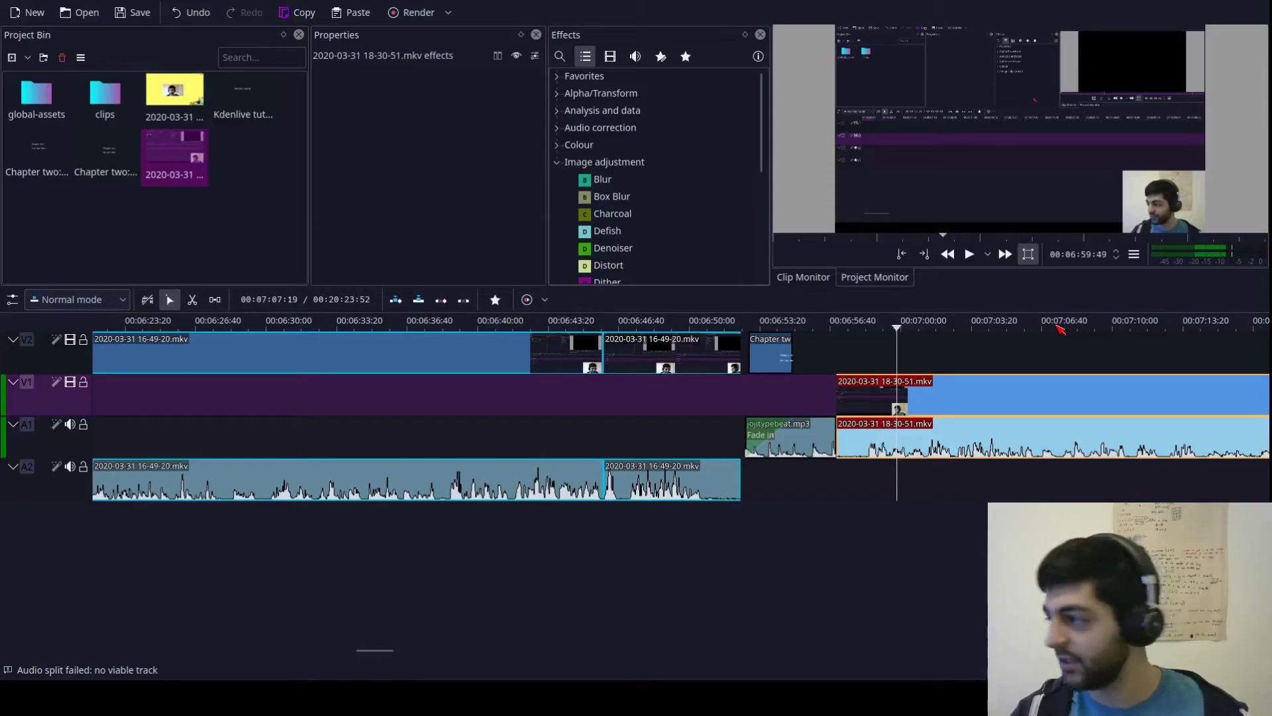
scroll(1062, 342, right, 5)
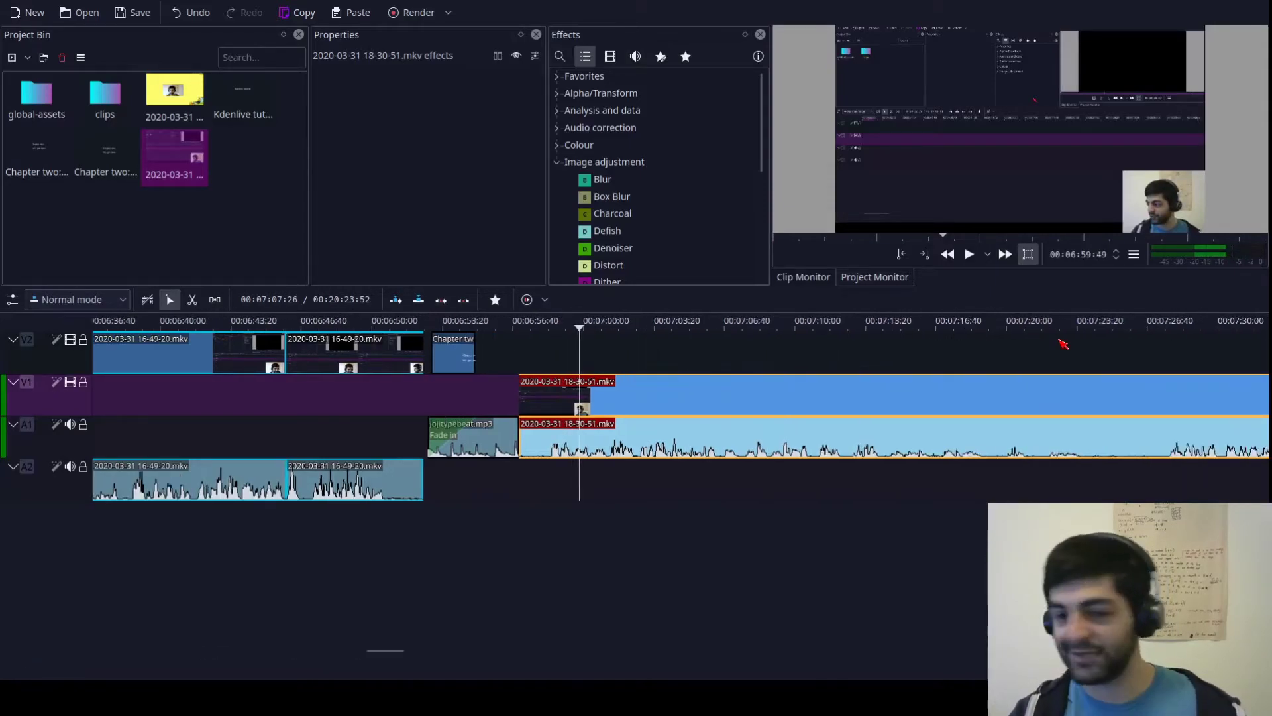
scroll(717, 373, right, 4)
scroll(723, 390, left, 2)
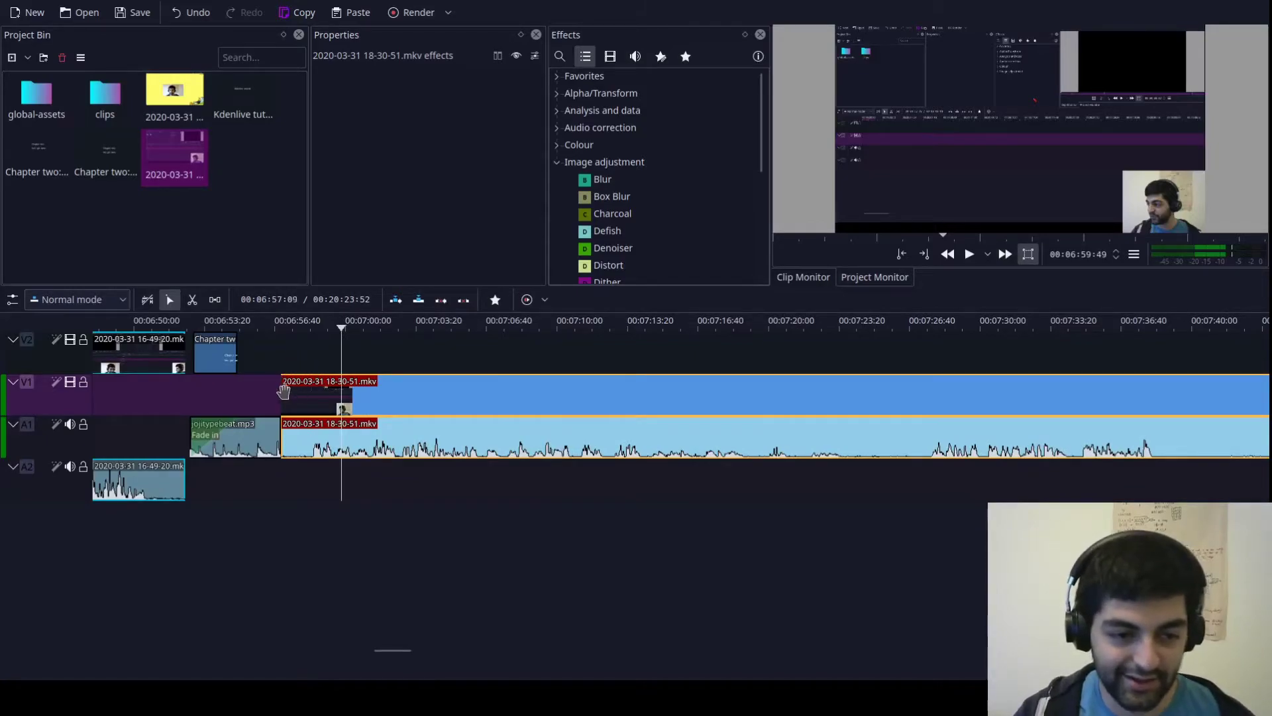
drag(283, 391, 307, 397)
click(314, 353)
key(space)
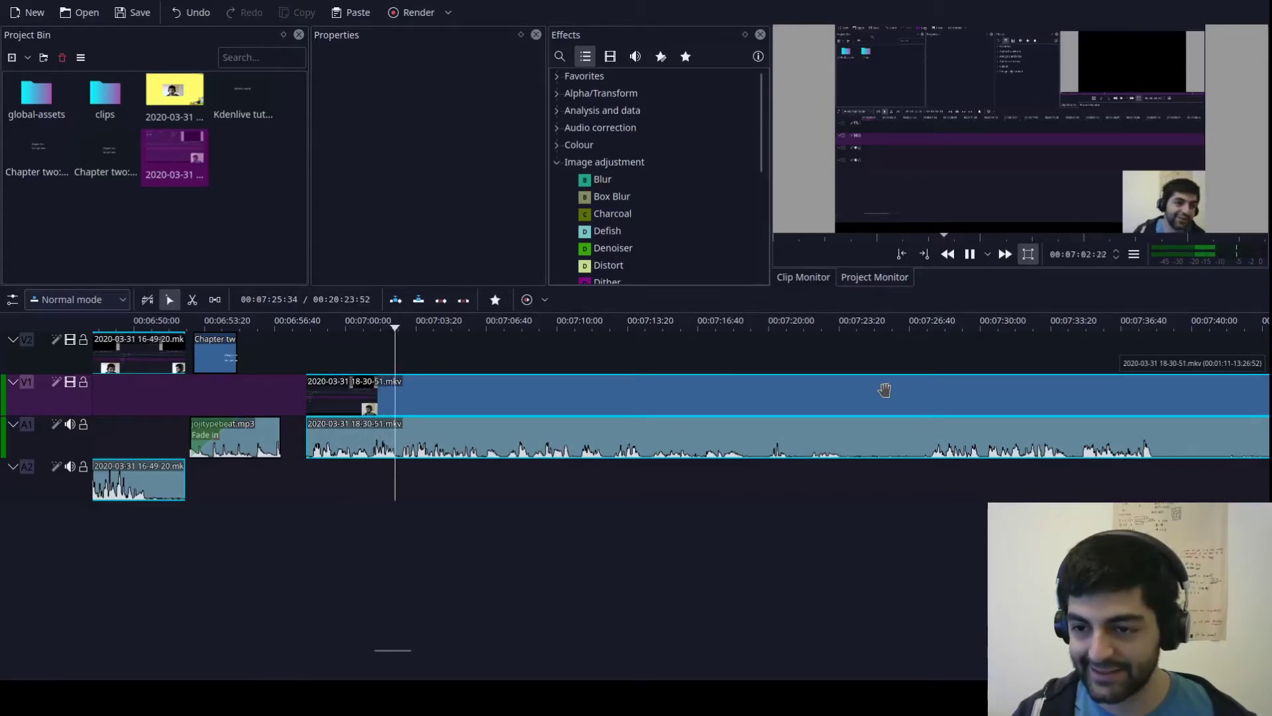
scroll(650, 394, down, 3)
key(space)
scroll(441, 358, down, 1)
scroll(379, 365, up, 1)
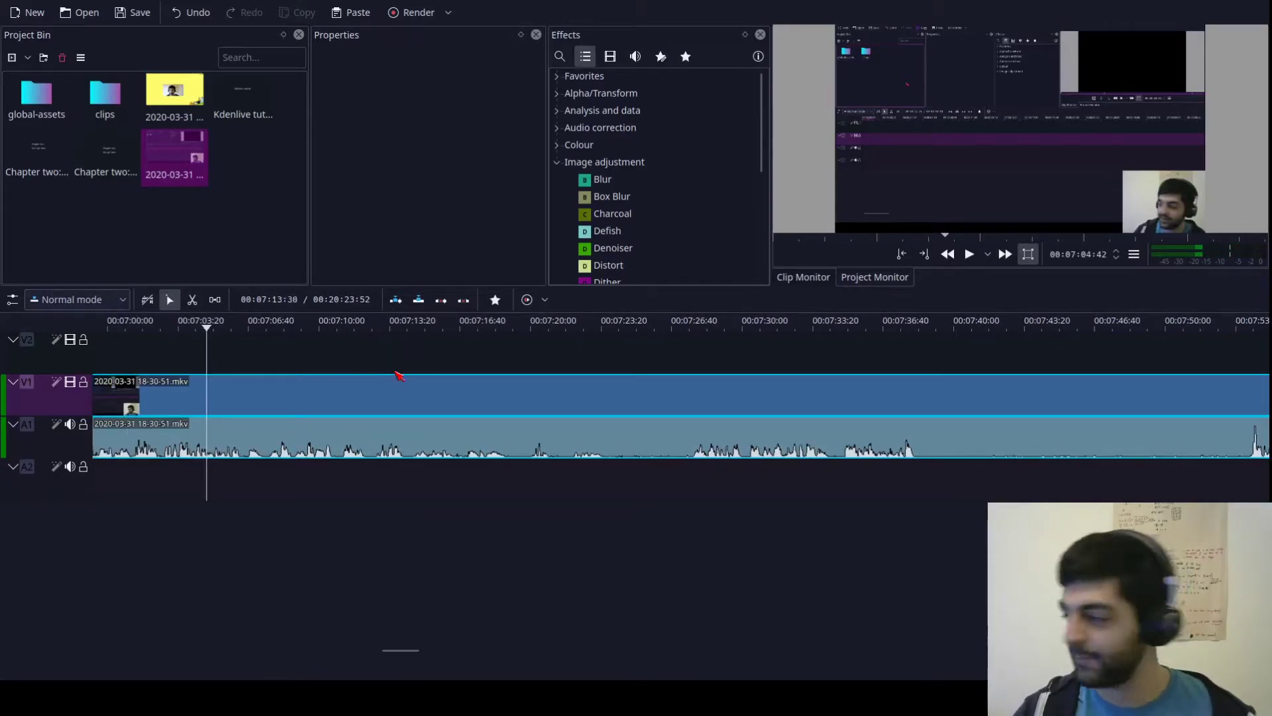
scroll(625, 384, down, 2)
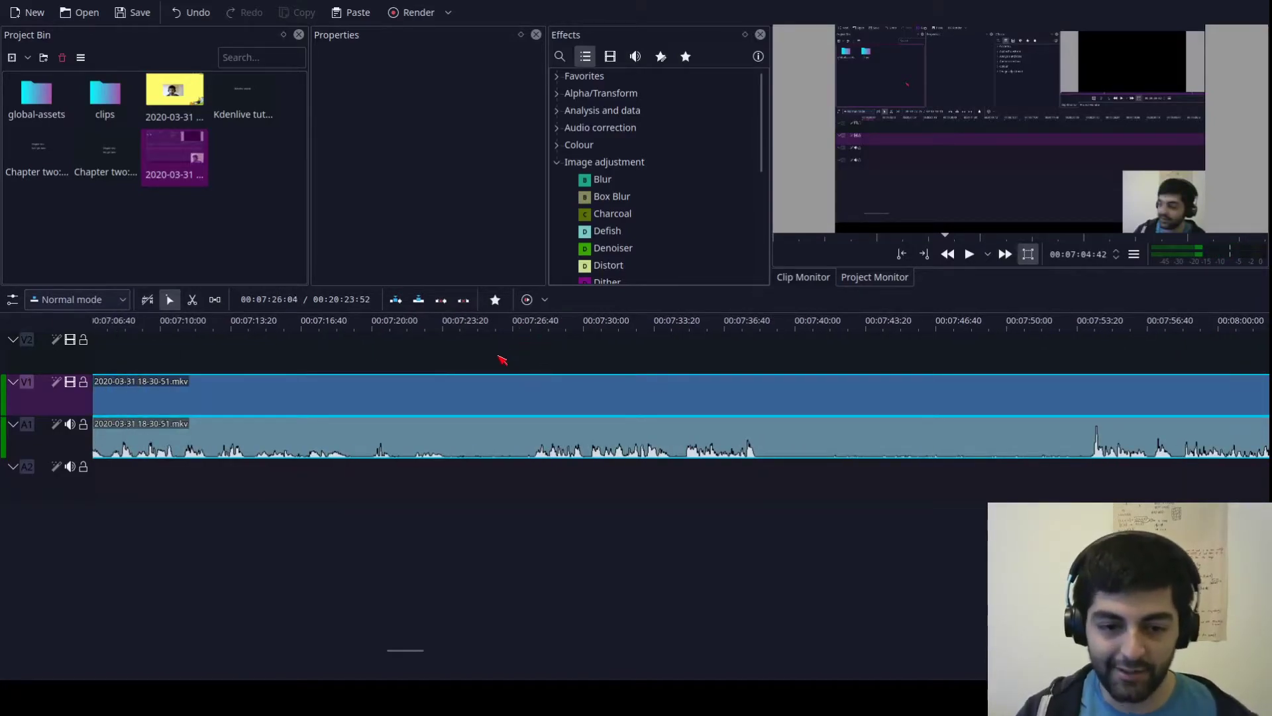
ctrl+scroll(582, 381, down, 5)
drag(611, 396, 606, 398)
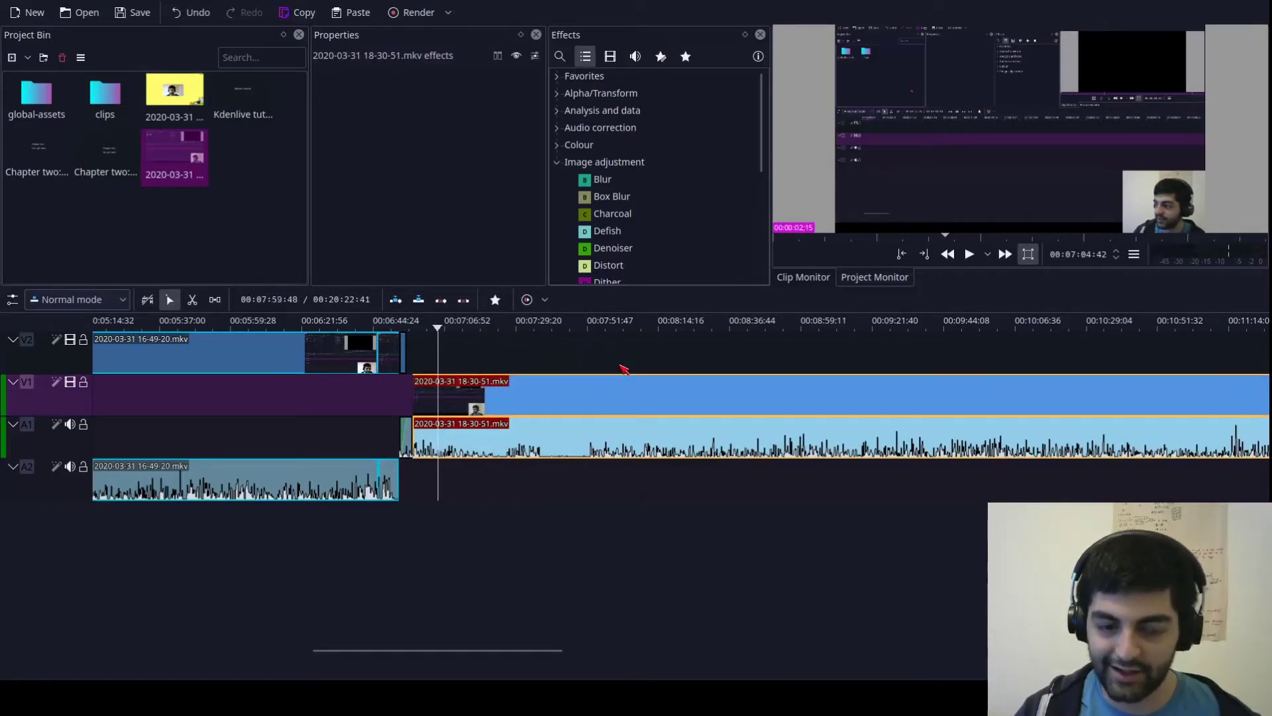
Step: Examine frames around the quiet stretch near the end of the recording, between about 00:17:38 and 00:18:10
scroll(622, 384, down, 12)
scroll(628, 386, down, 10)
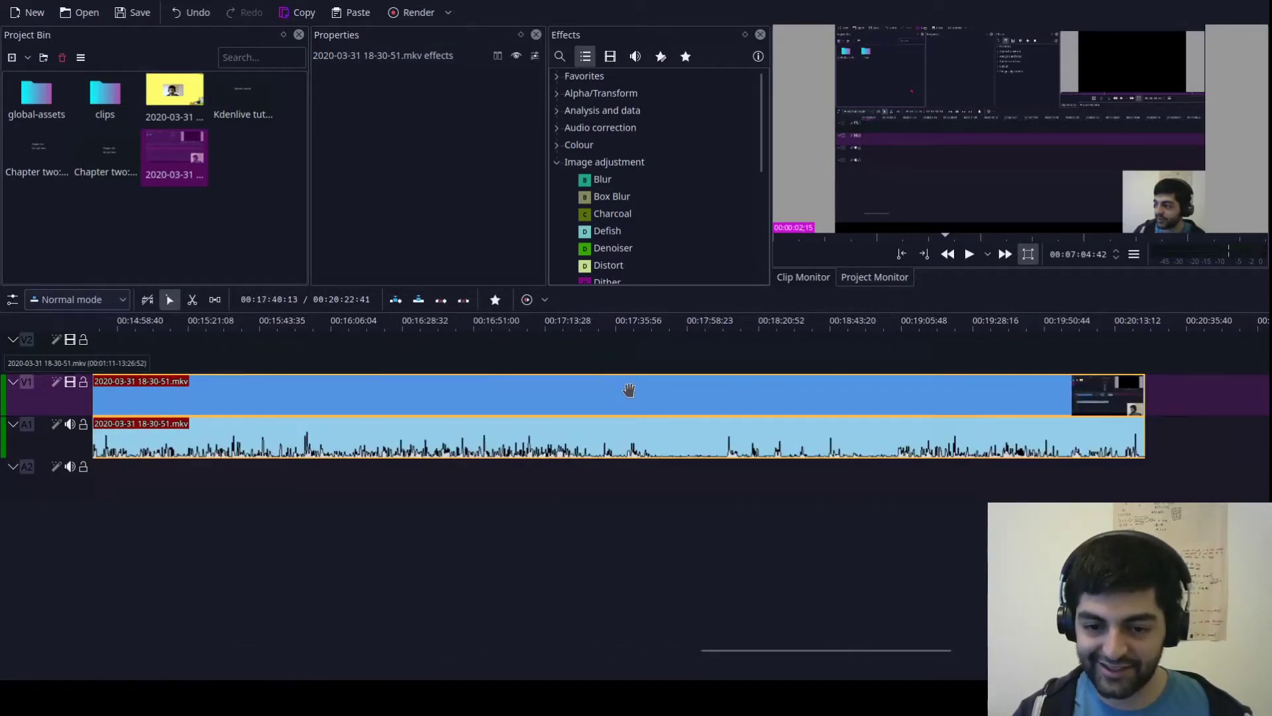
click(626, 353)
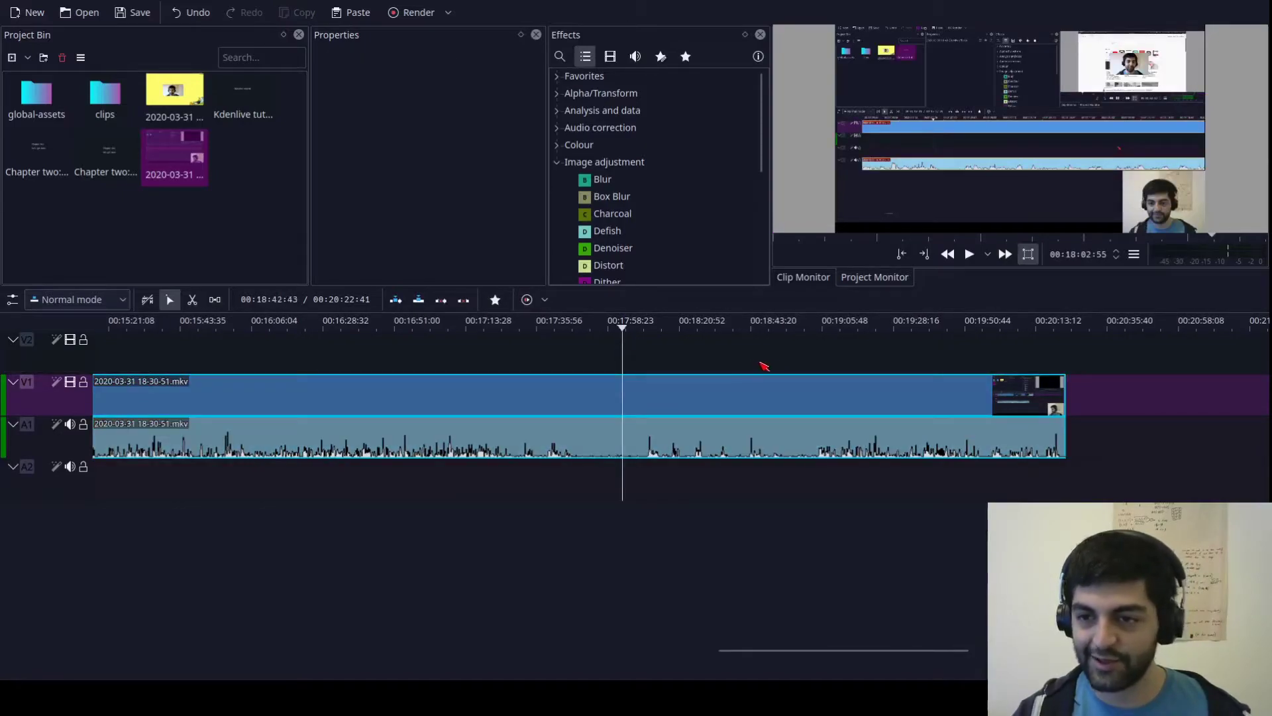
click(790, 363)
click(649, 367)
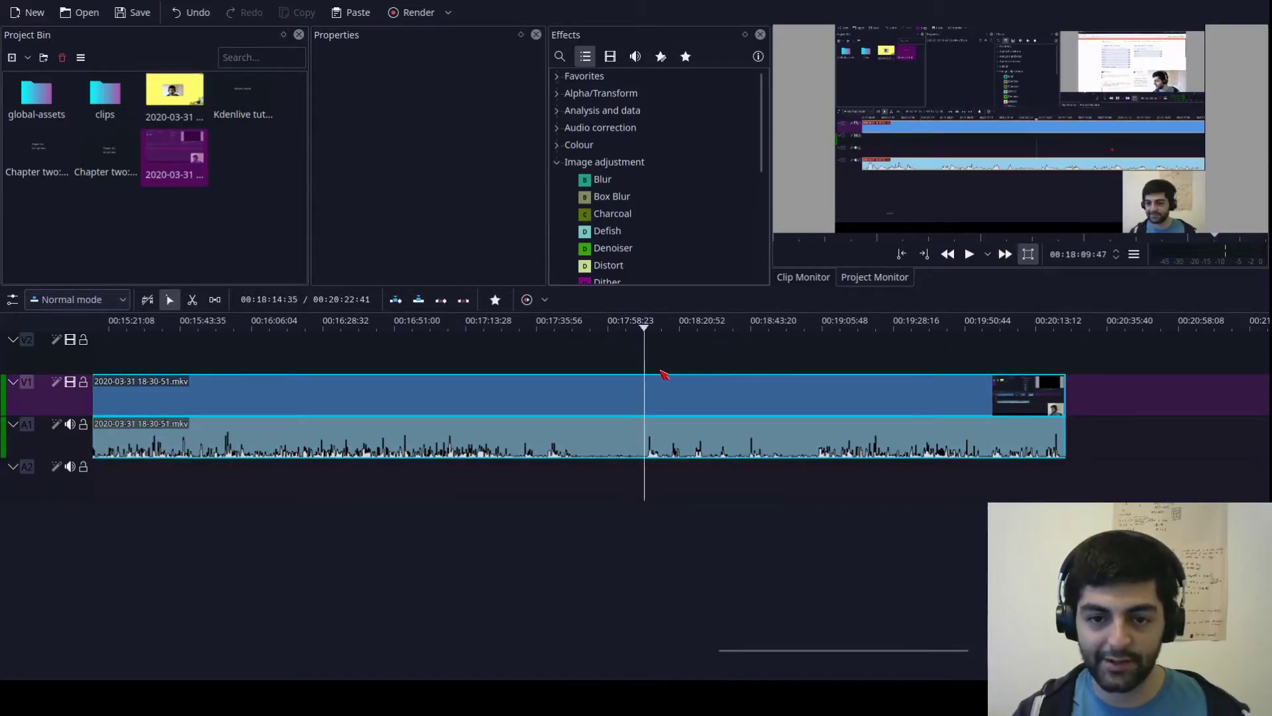
click(545, 361)
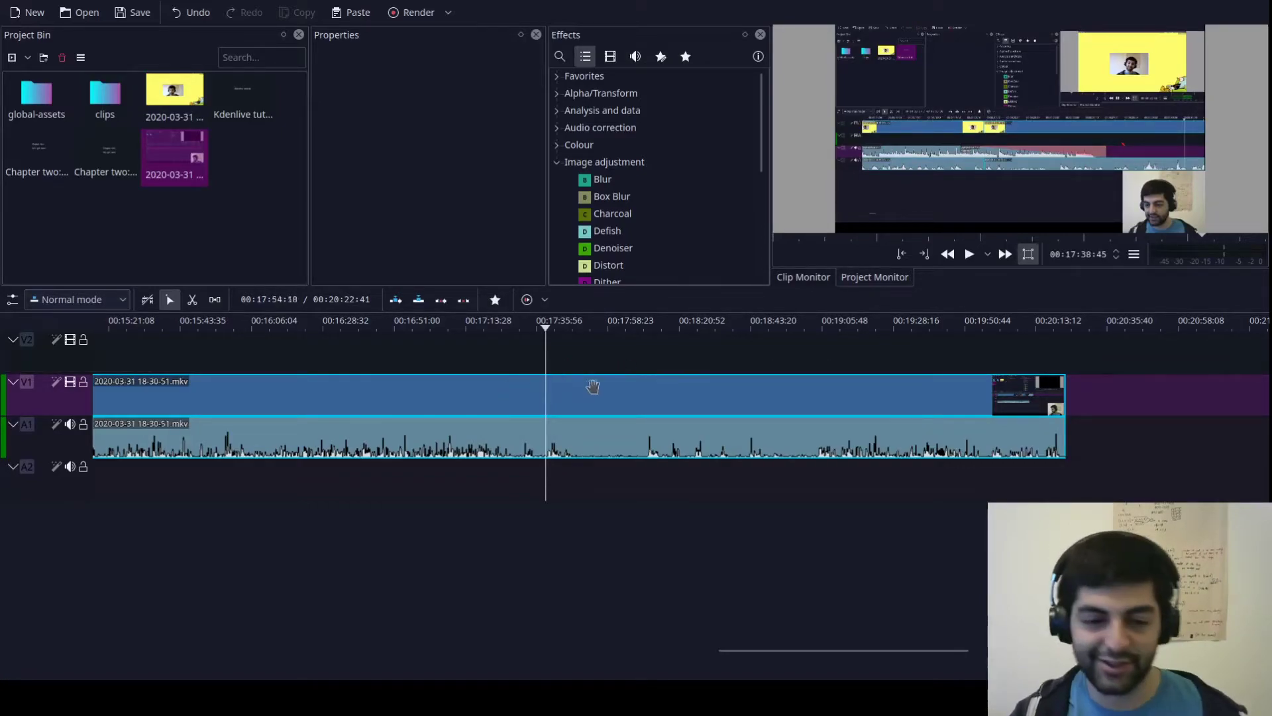
Step: Play back the recording on both sides of the quiet stretch, from about 00:17:47 to 00:18:20, to check where speech stops and resumes
click(571, 360)
key(space)
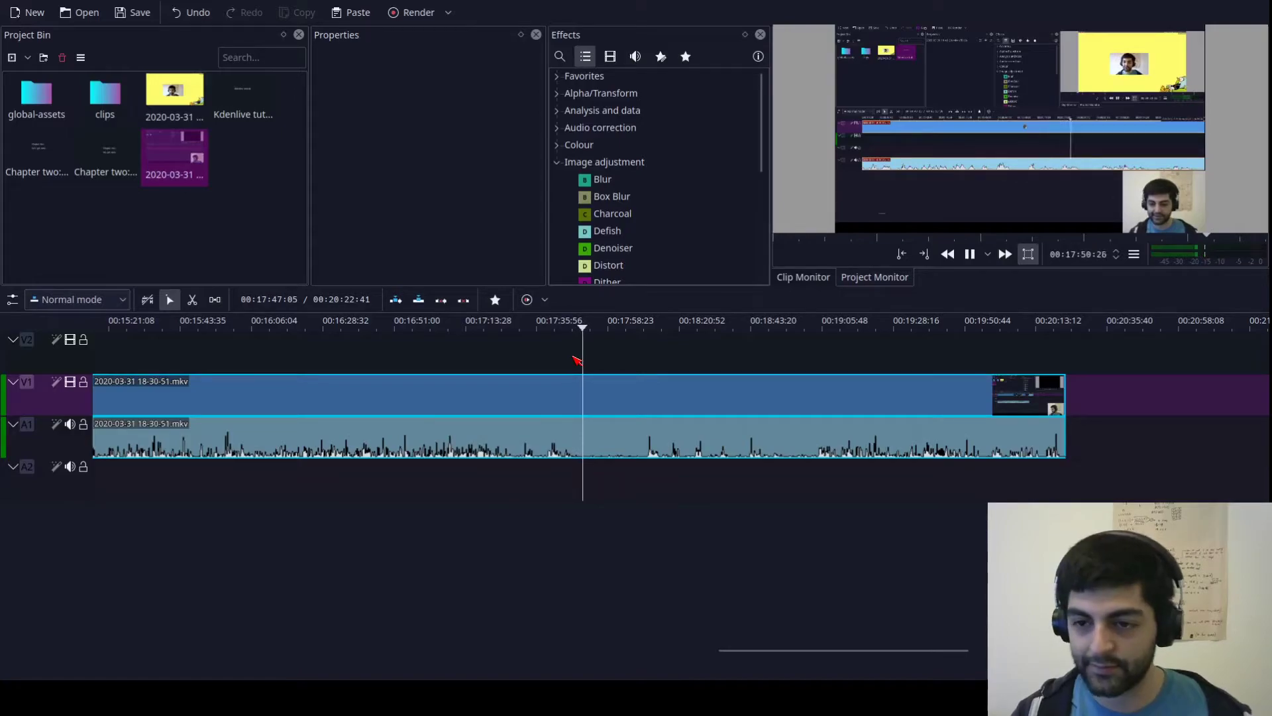
key(space)
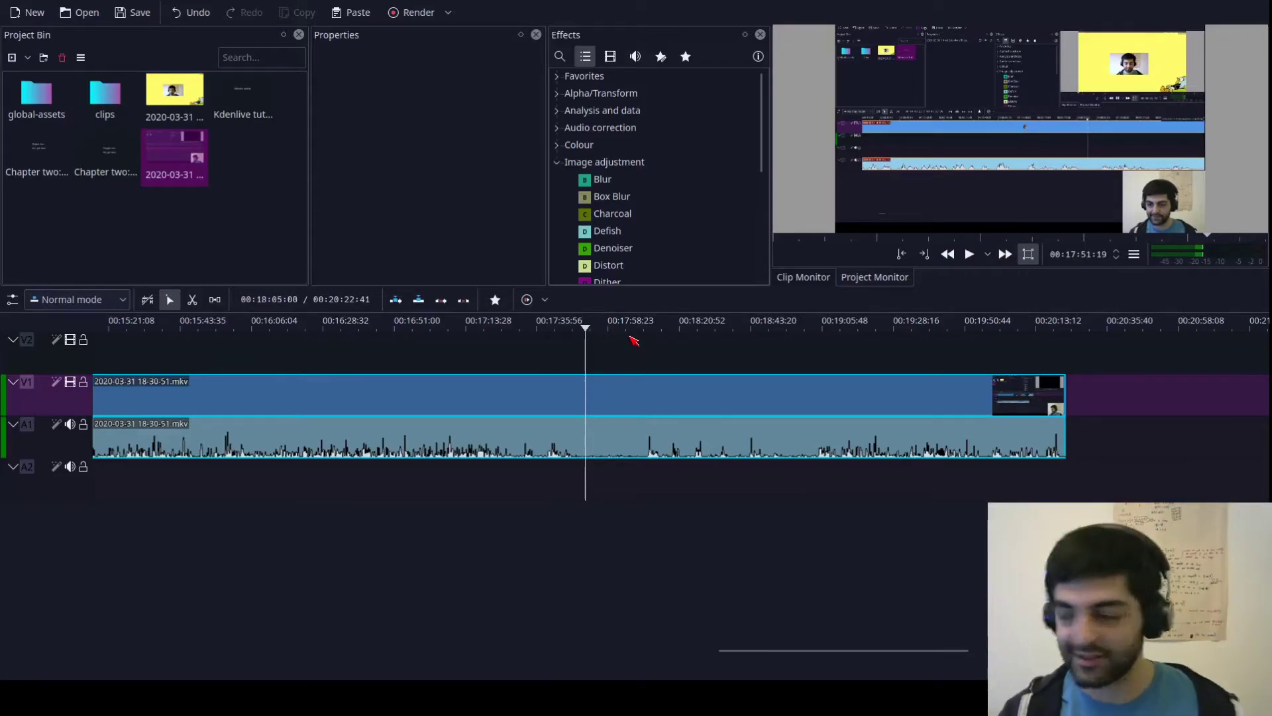
key(space)
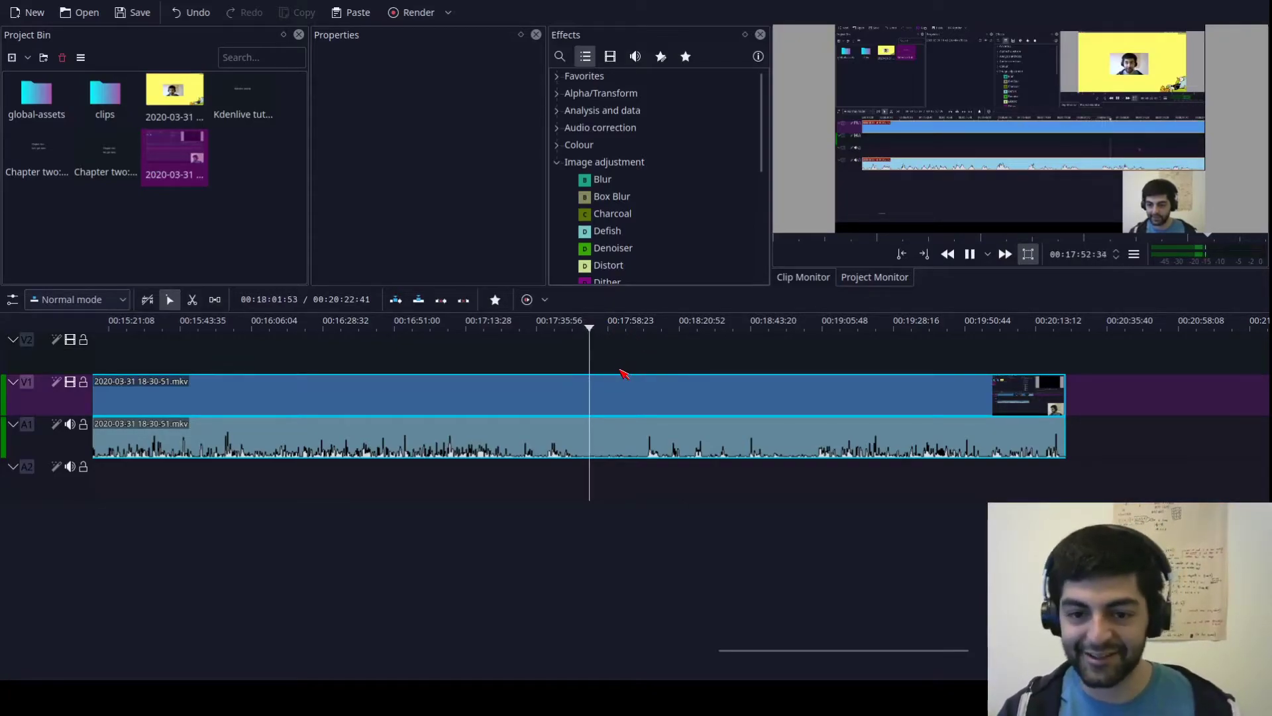
drag(592, 328, 664, 356)
key(space)
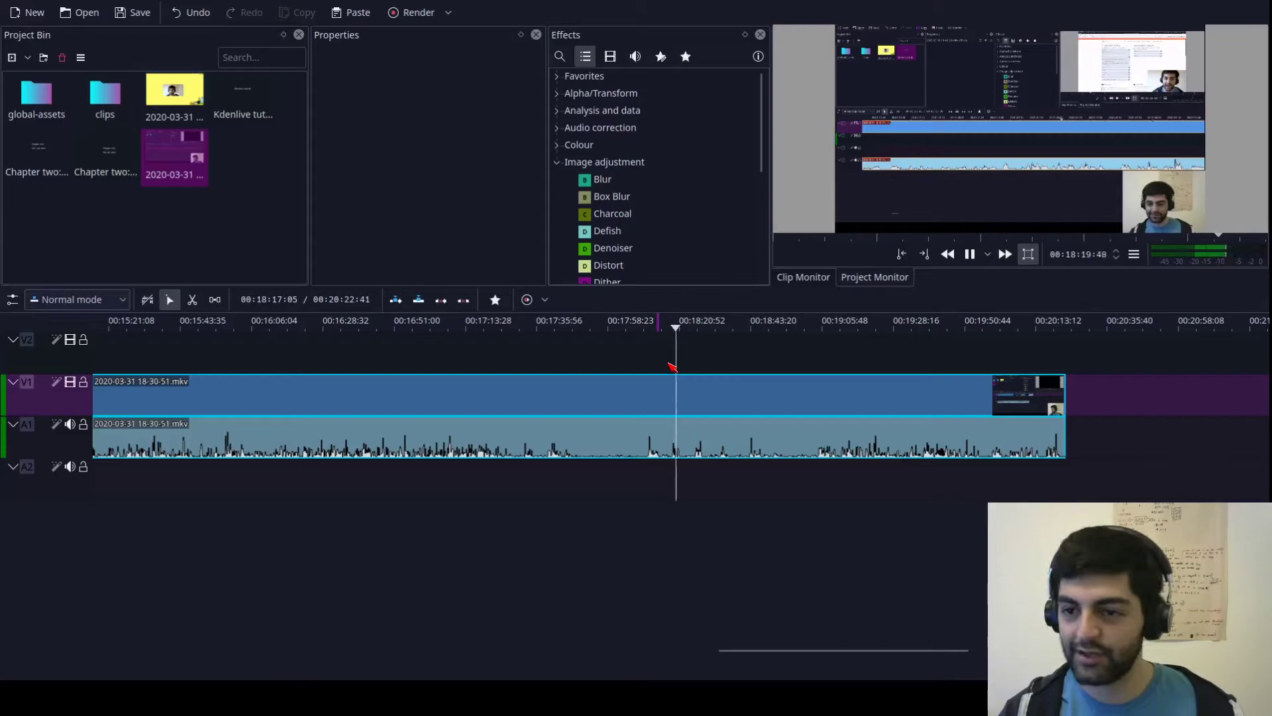
key(space)
click(621, 341)
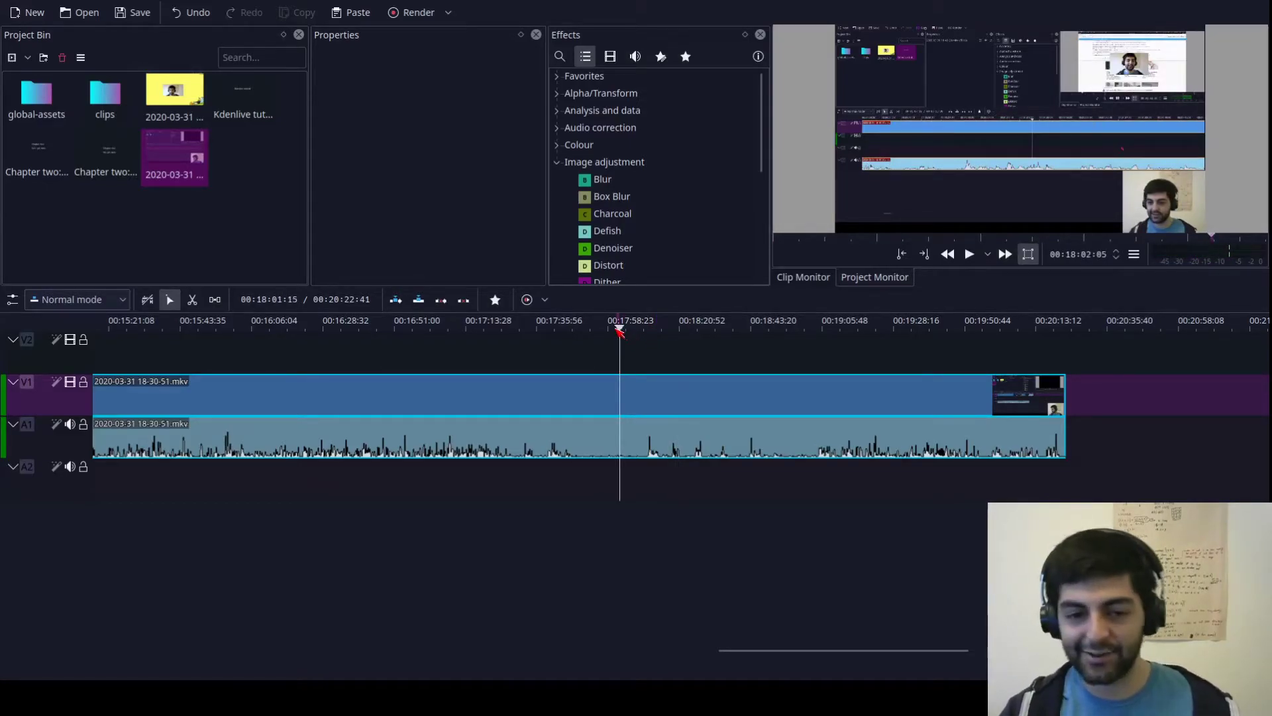
Step: Split the long screen recording clip on V1 at 00:17:52:05 and again at 00:18:14:22
drag(621, 331, 589, 330)
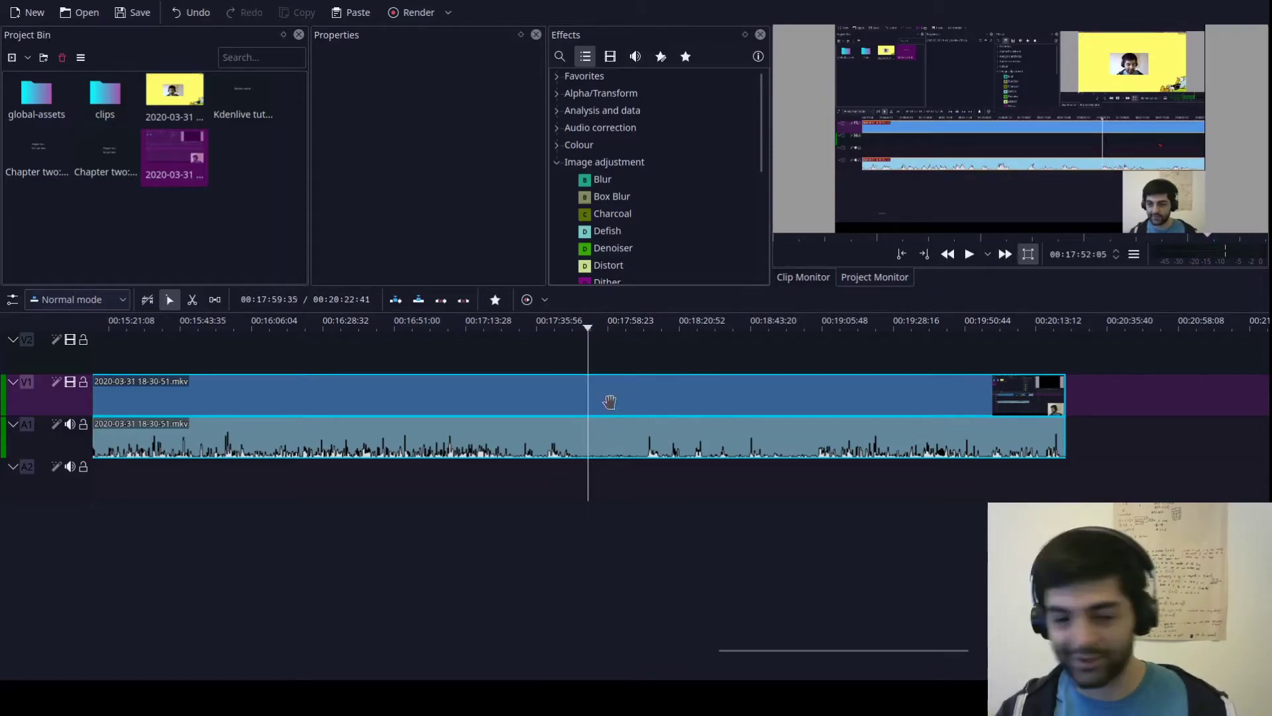
click(597, 396)
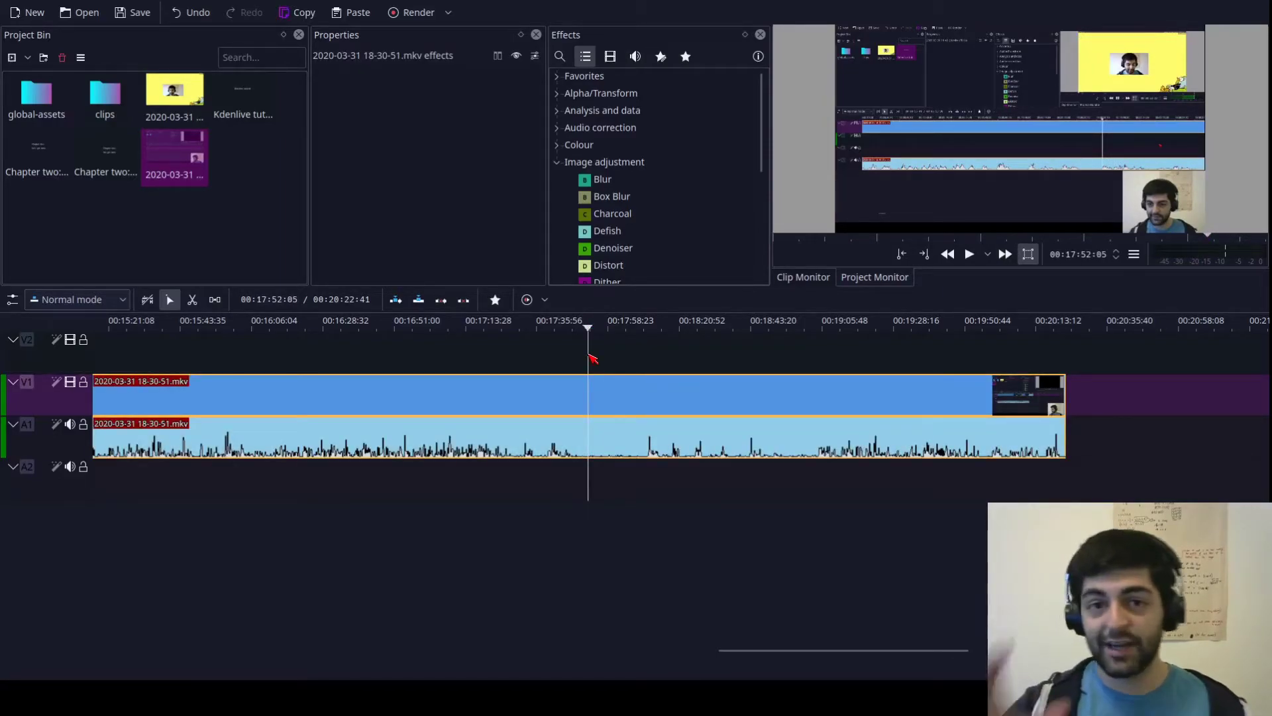
key(shift+r)
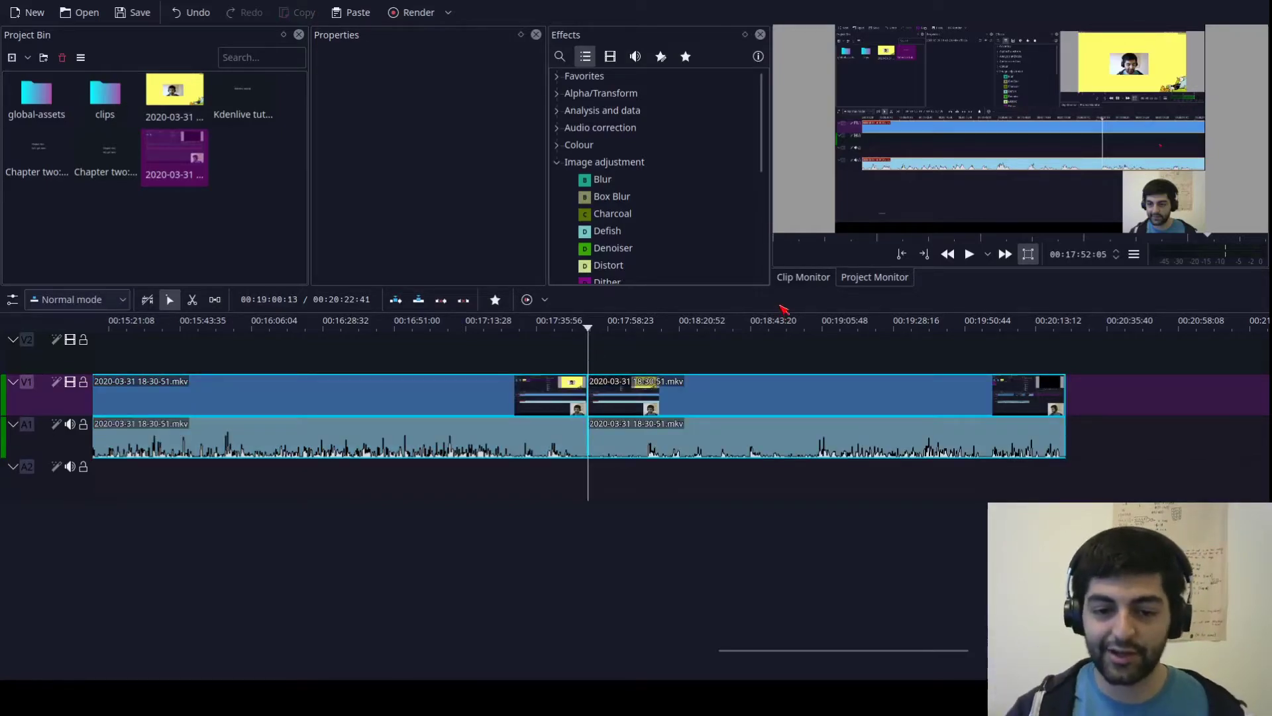
click(683, 385)
click(660, 344)
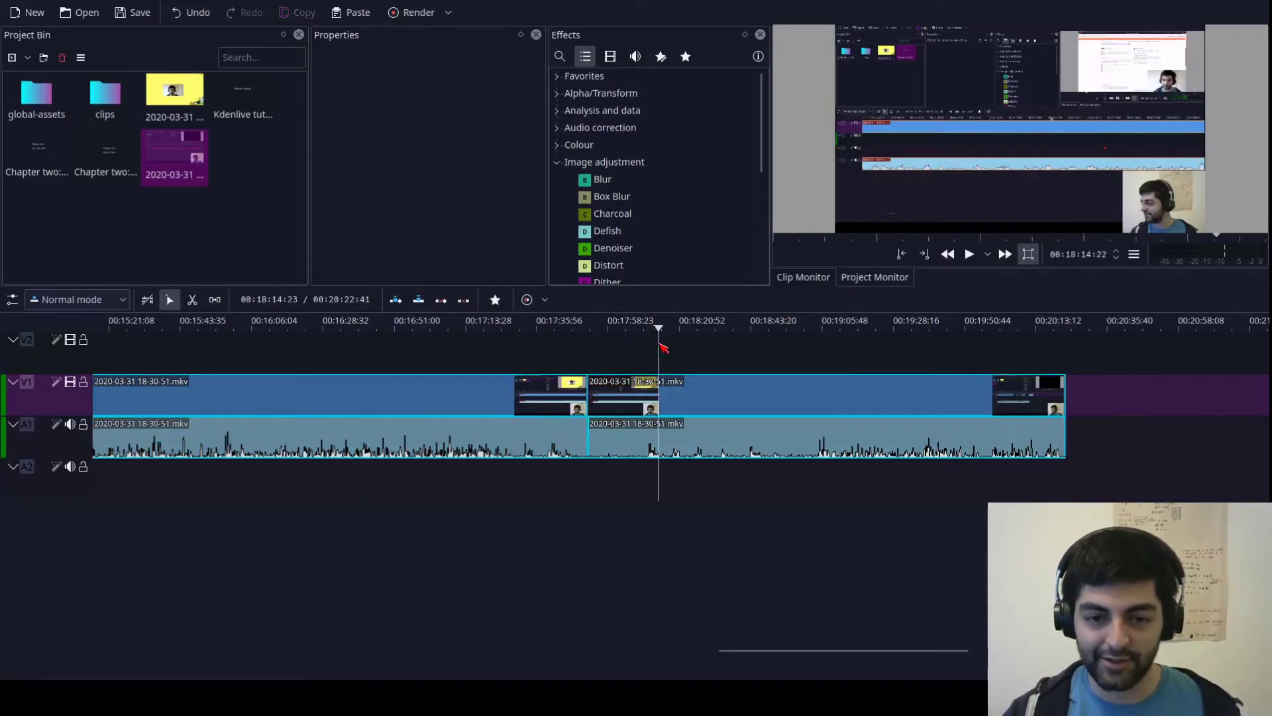
key(shift+r)
Step: Speed up the split-off middle segment to 276% and move the following clip up against its end
click(636, 396)
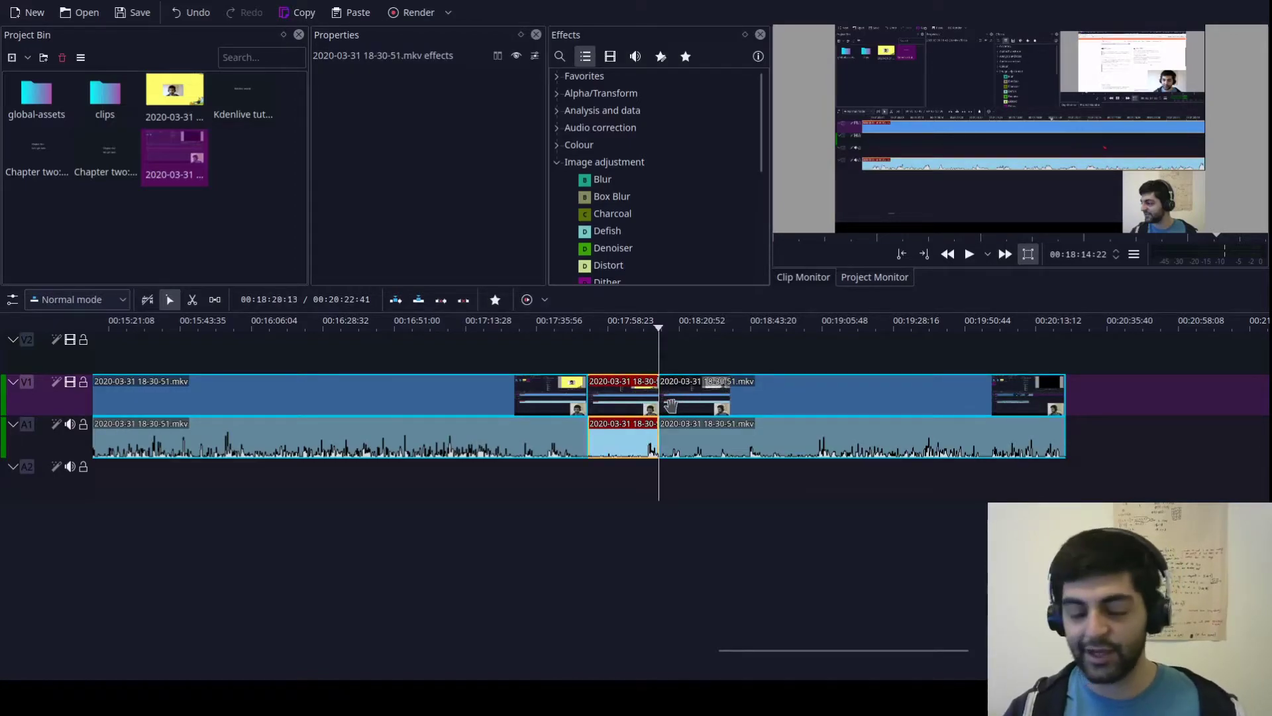
scroll(678, 395, up, 3)
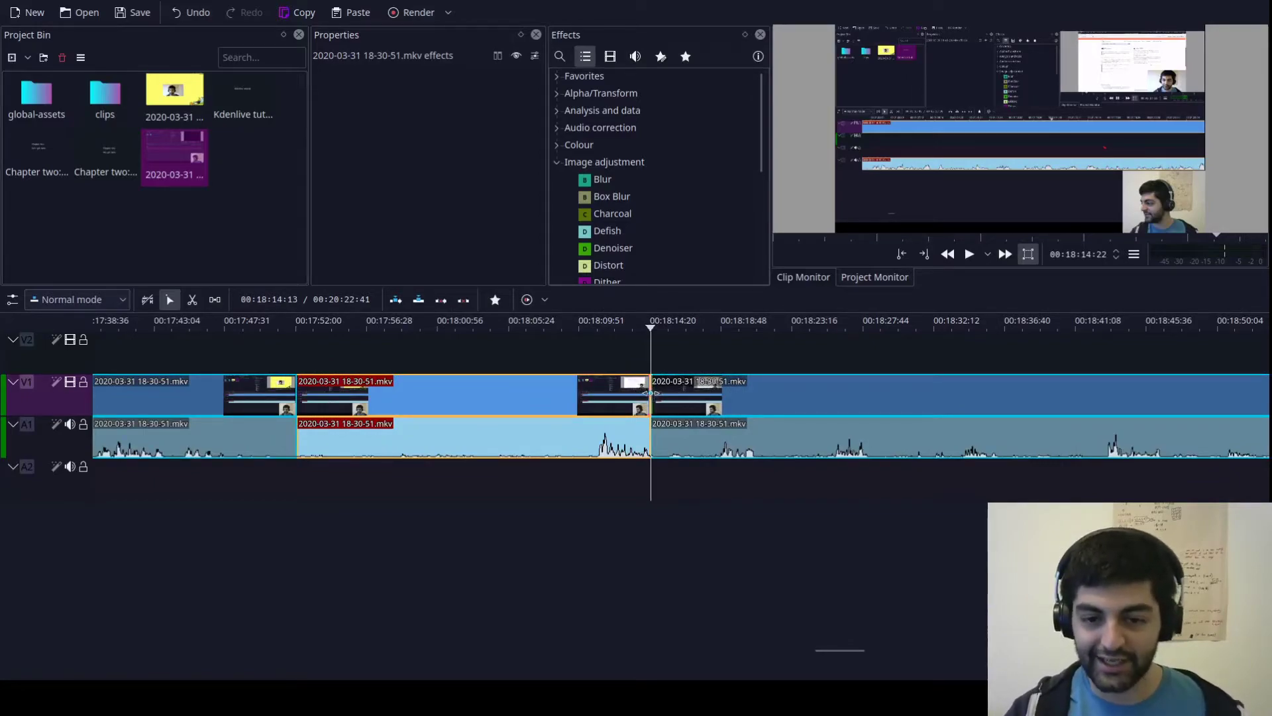
drag(716, 391, 742, 391)
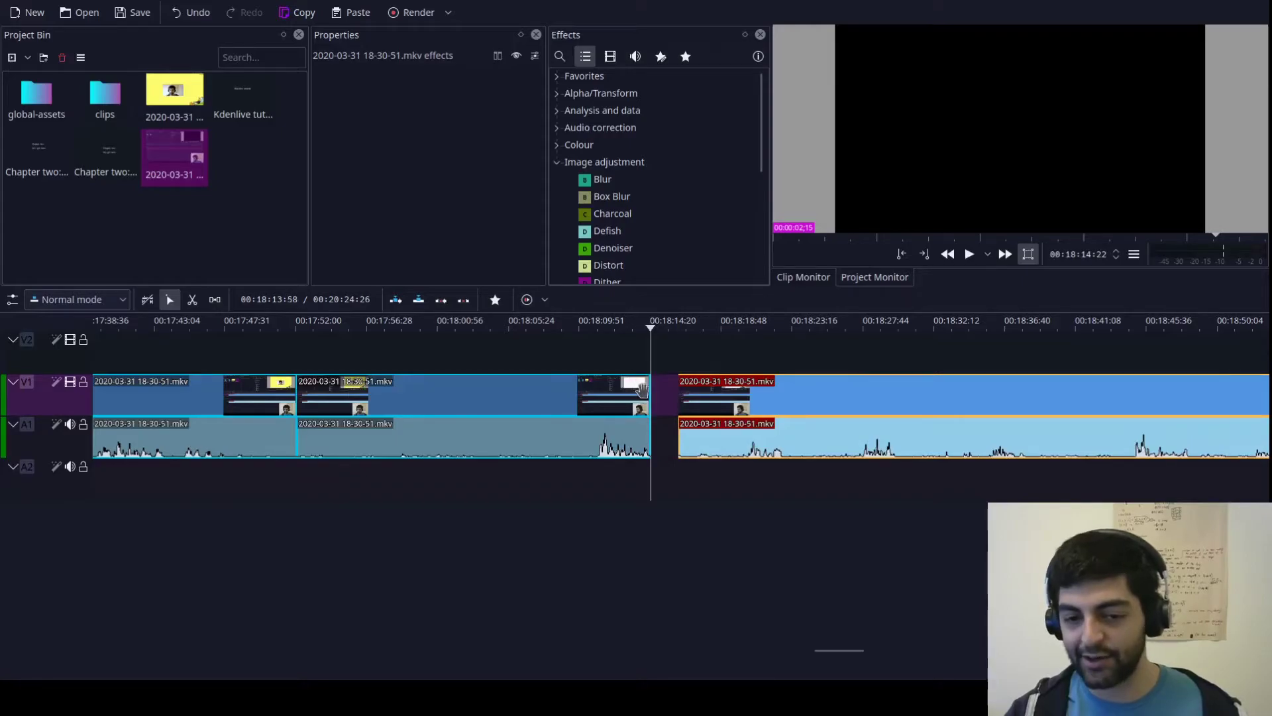
drag(651, 391, 425, 391)
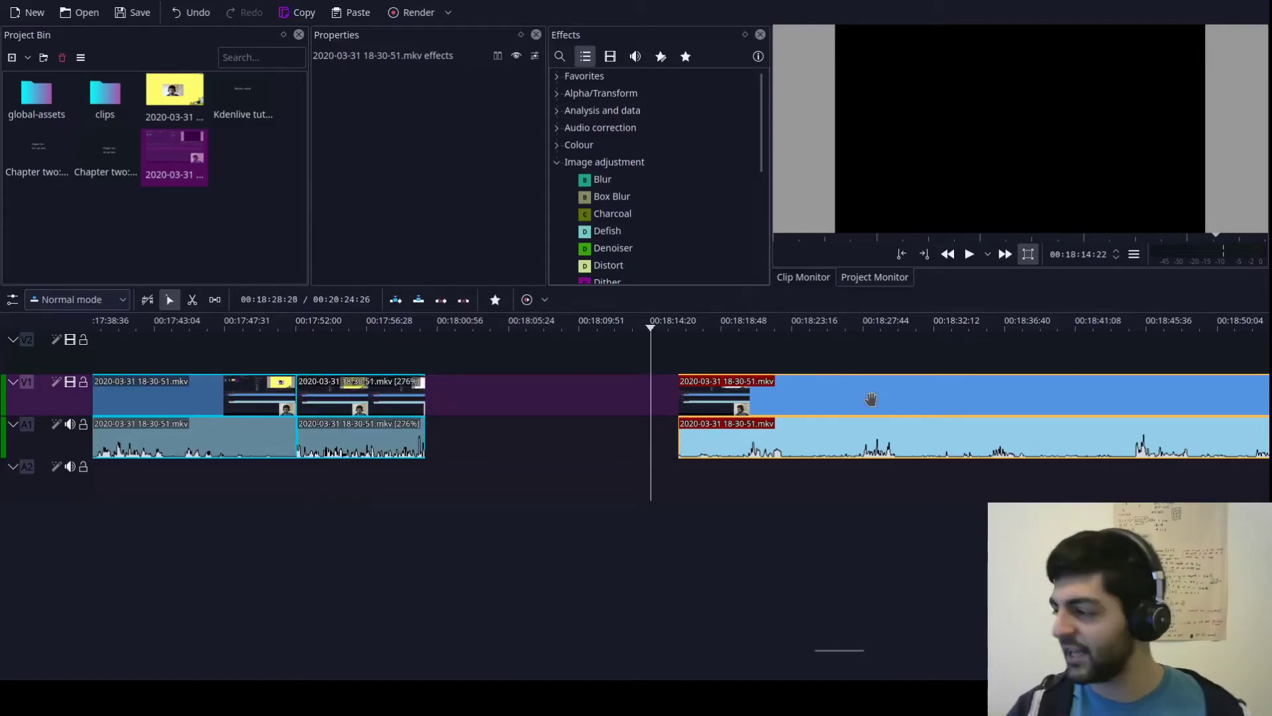
drag(888, 403, 626, 397)
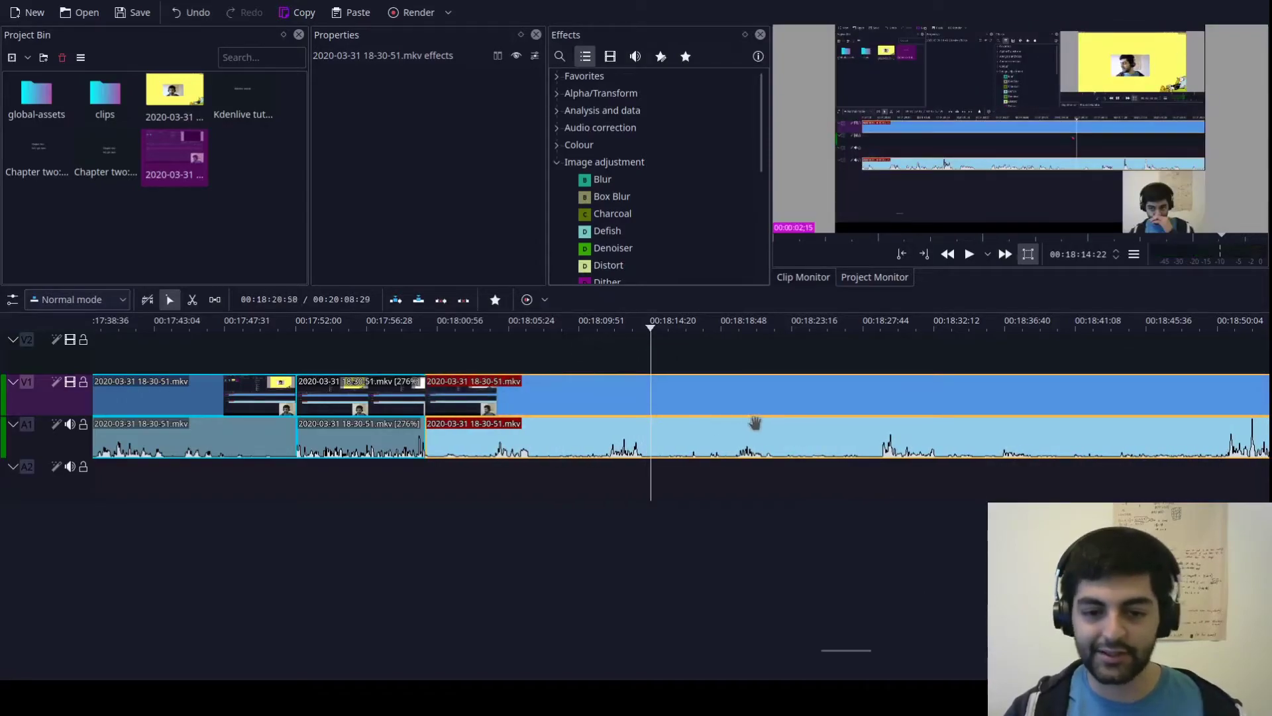
Step: Play back the timeline from just before the sped-up segment to review the edit
click(693, 324)
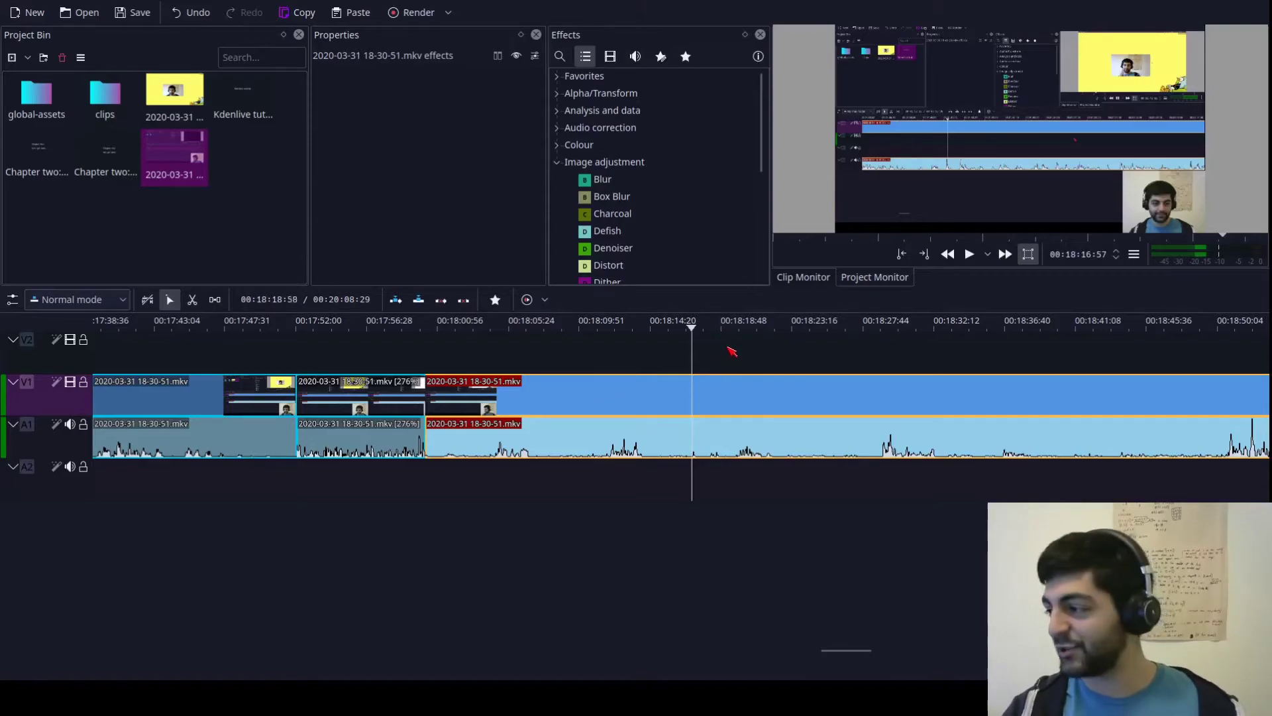
scroll(725, 358, down, 4)
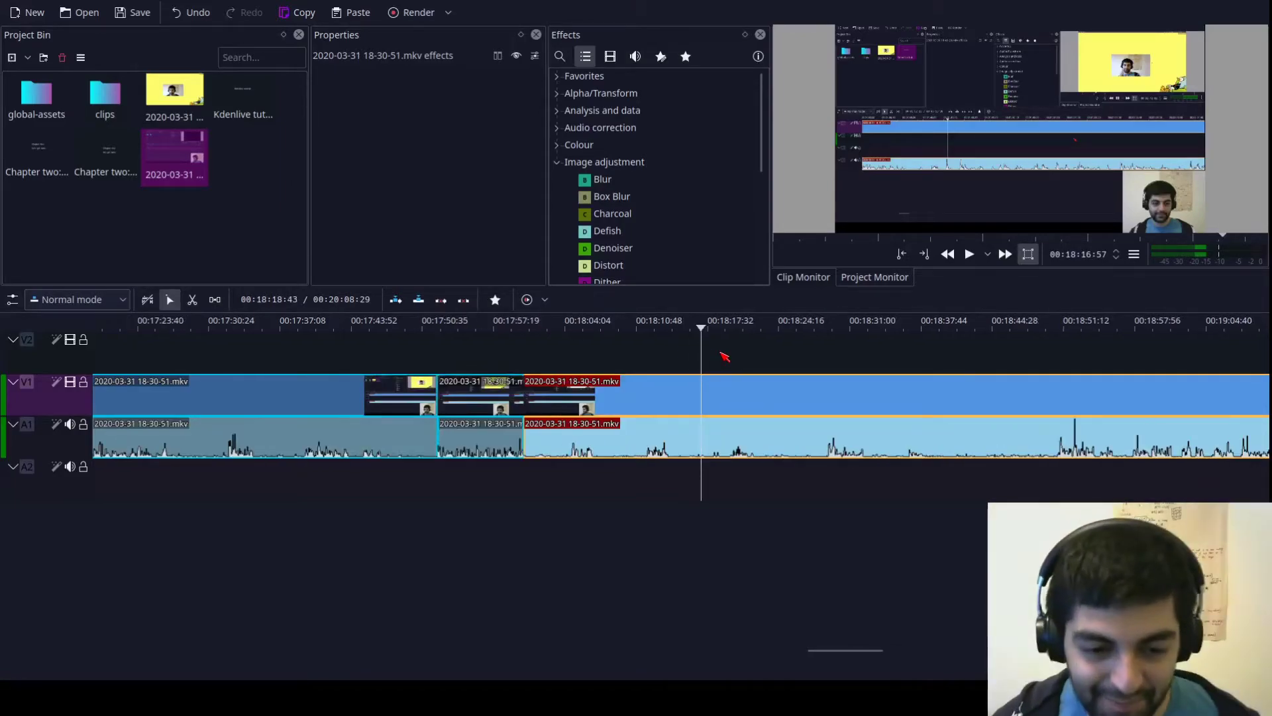
key(space)
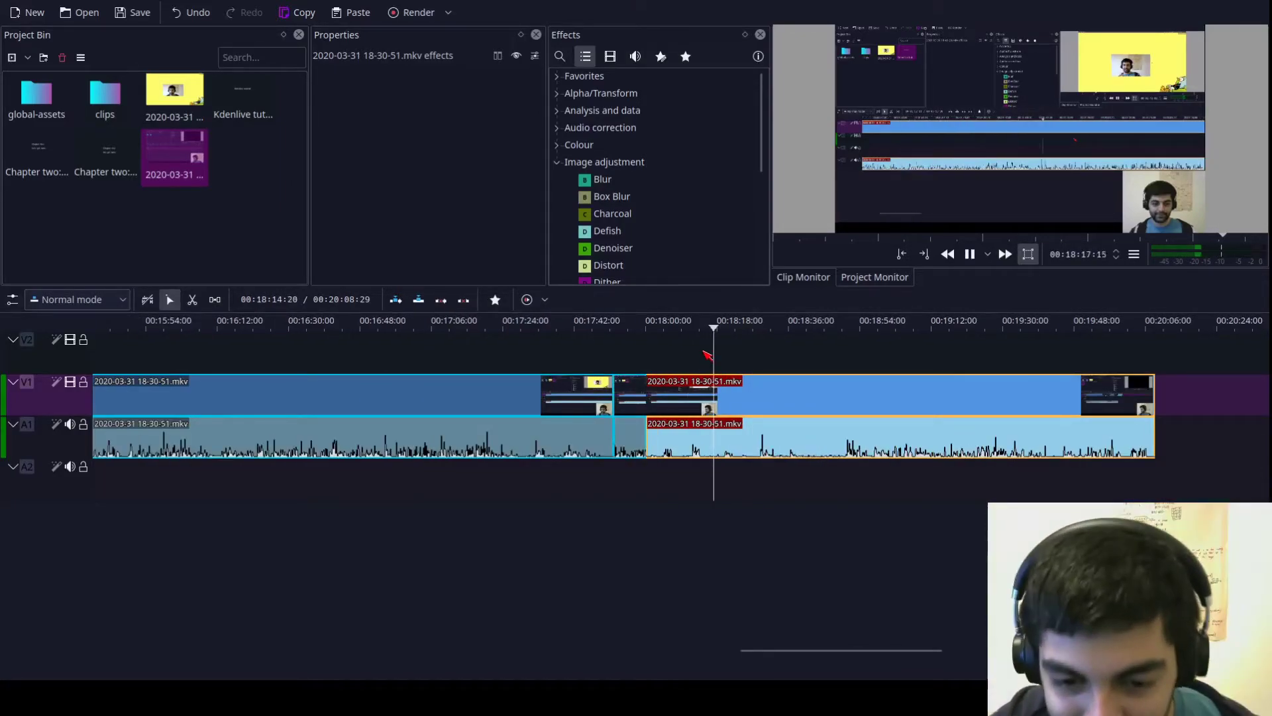
click(606, 344)
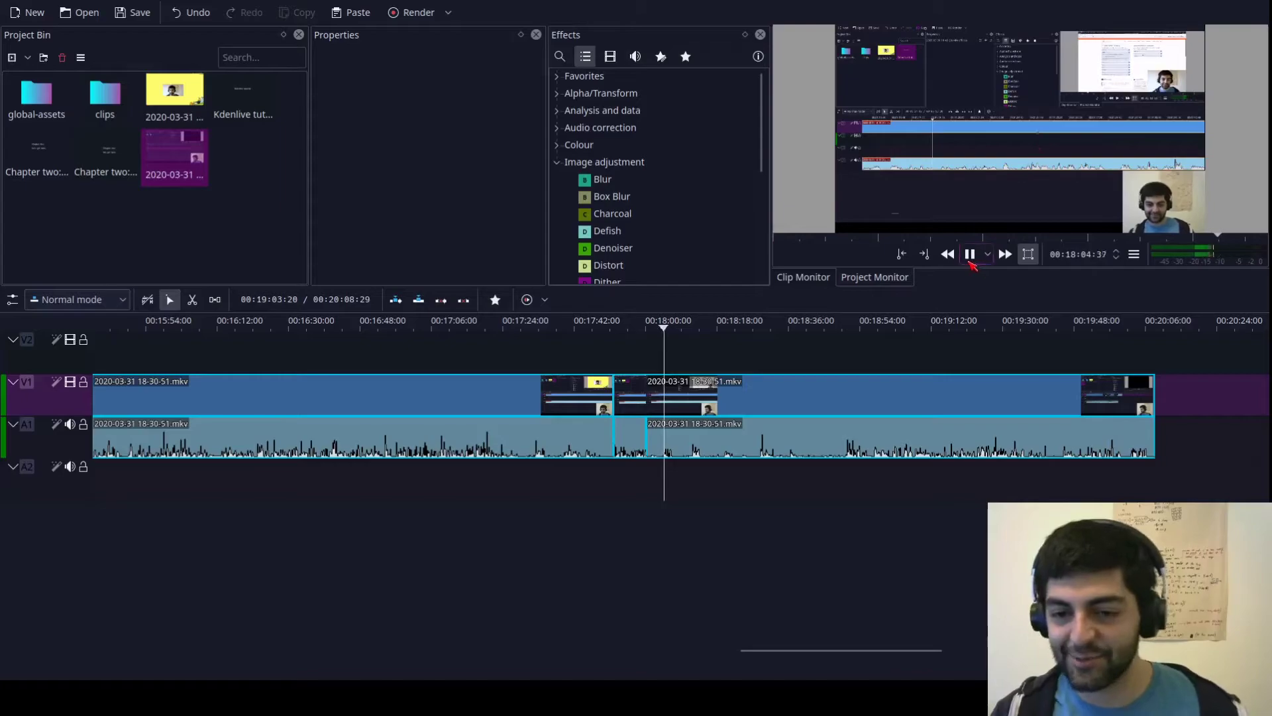
click(969, 254)
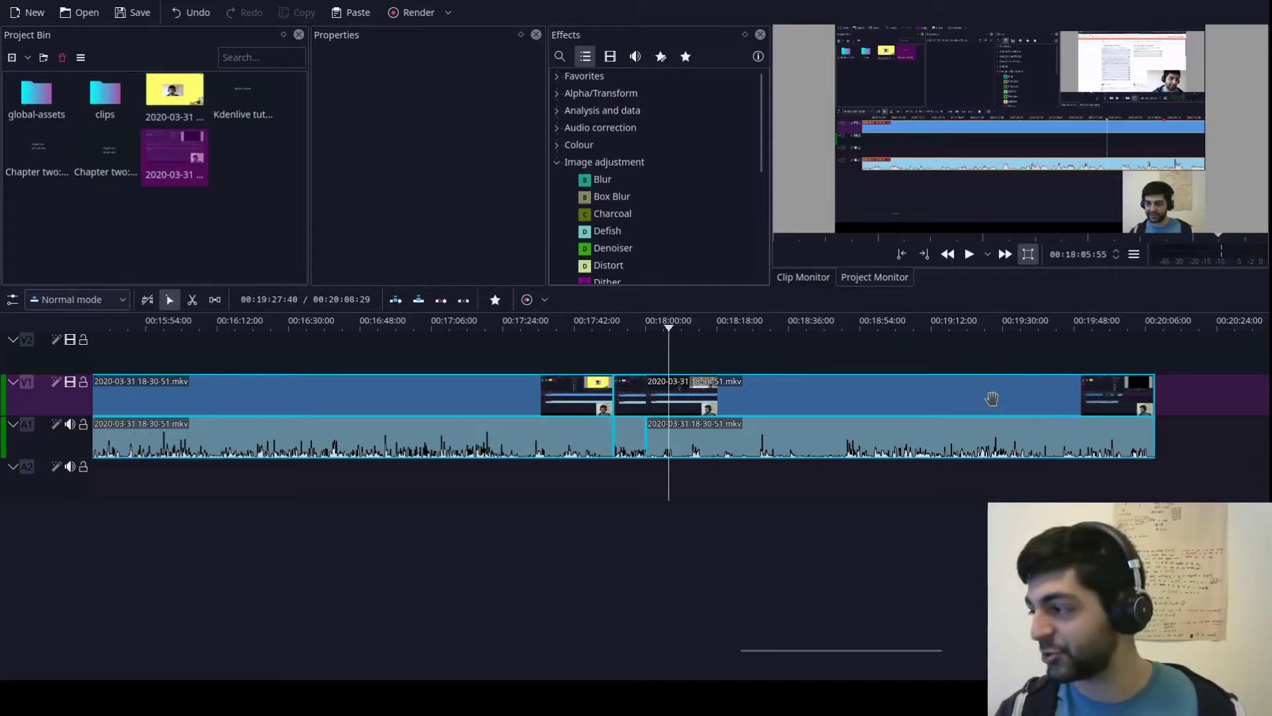
Step: Go to the end of the last clip and place the playhead just past it
click(873, 396)
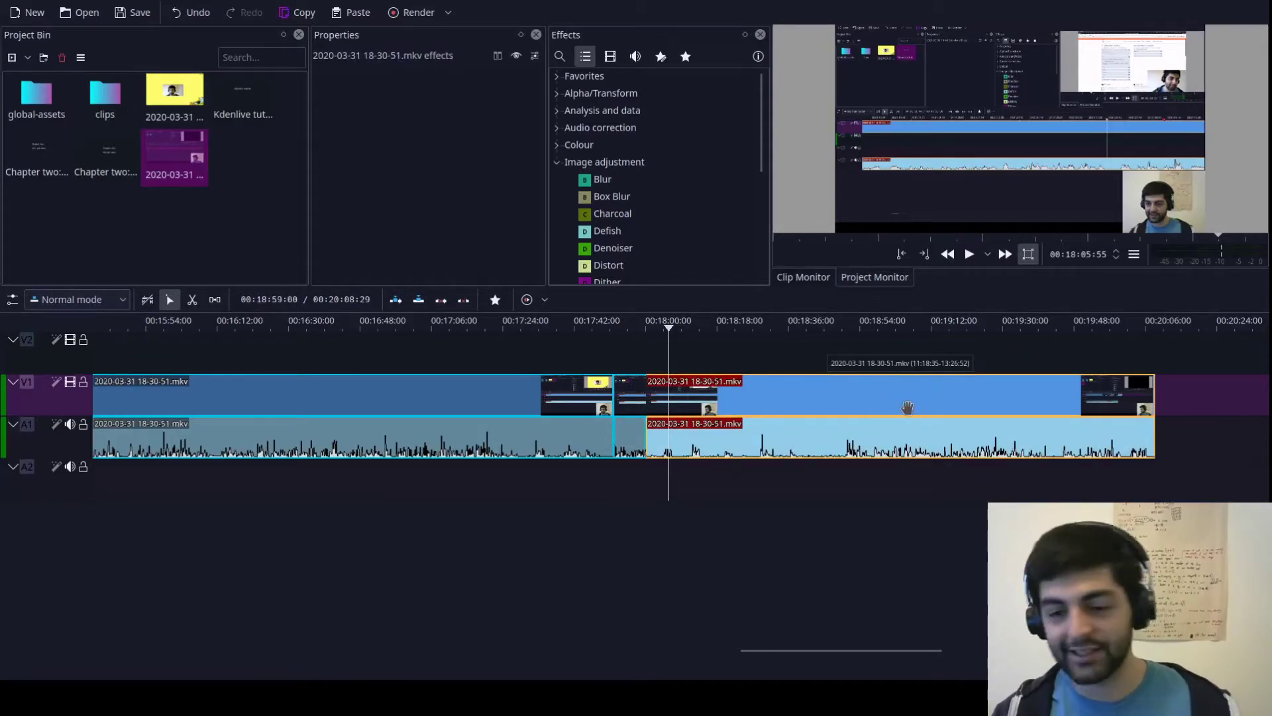
scroll(843, 352, right, 5)
scroll(837, 369, left, 3)
scroll(828, 373, right, 3)
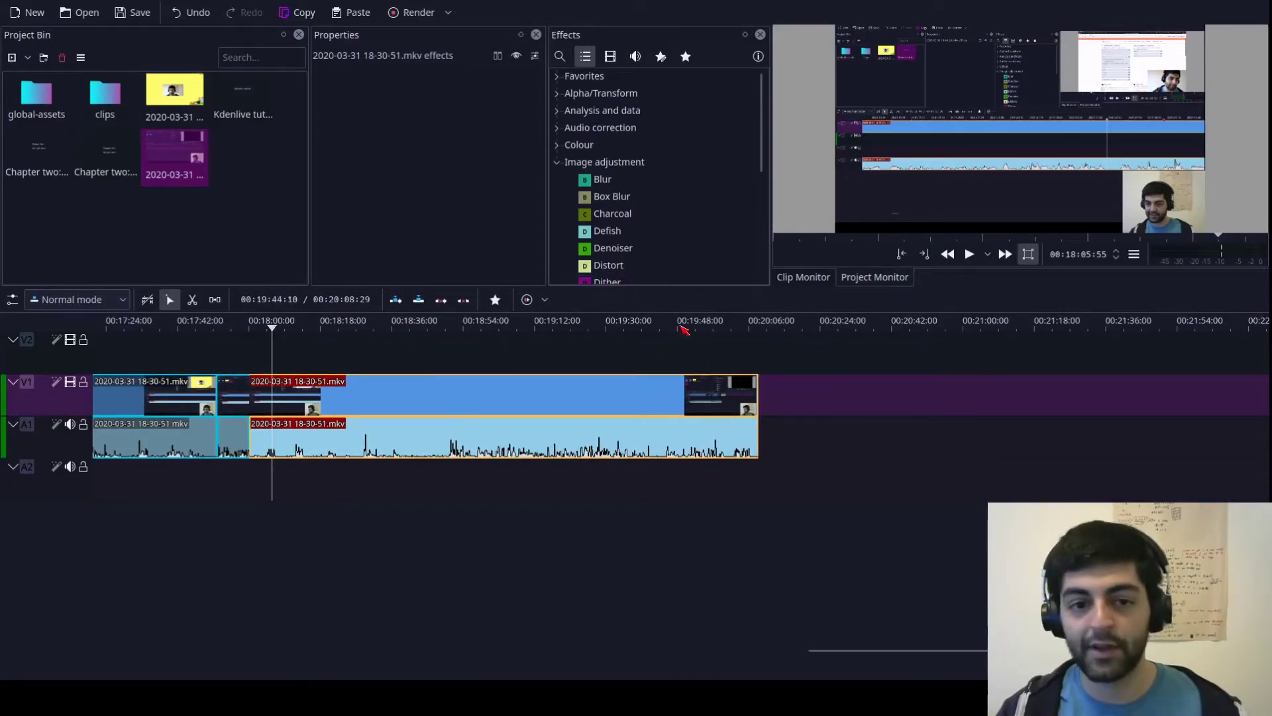
click(757, 355)
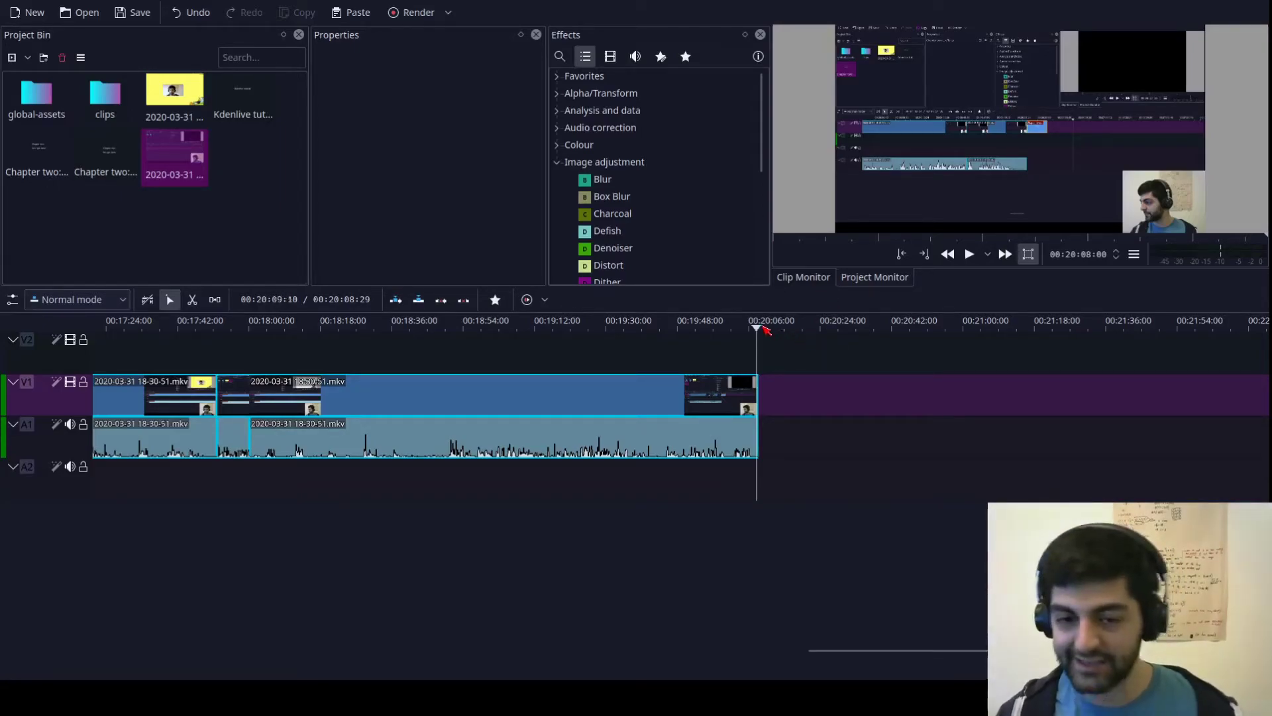
drag(761, 329, 770, 331)
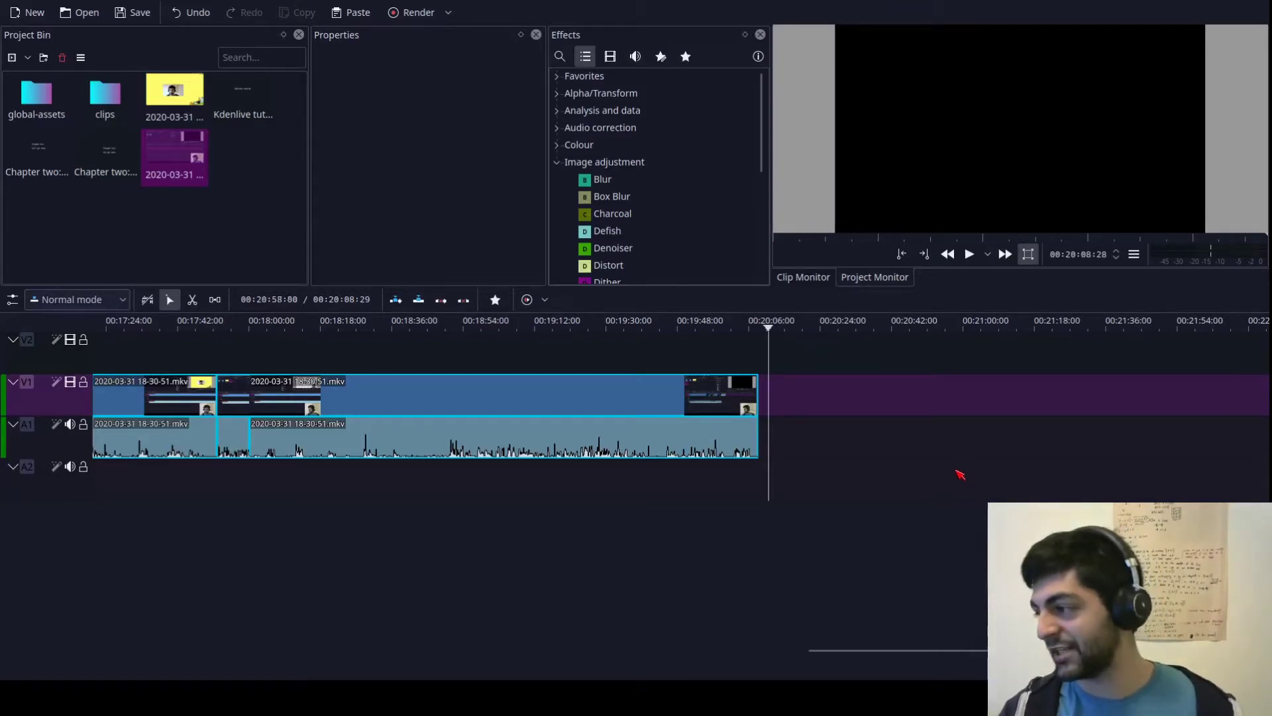
Step: Create a title clip with the text "It just keeps going" and "please help" on two lines
click(201, 249)
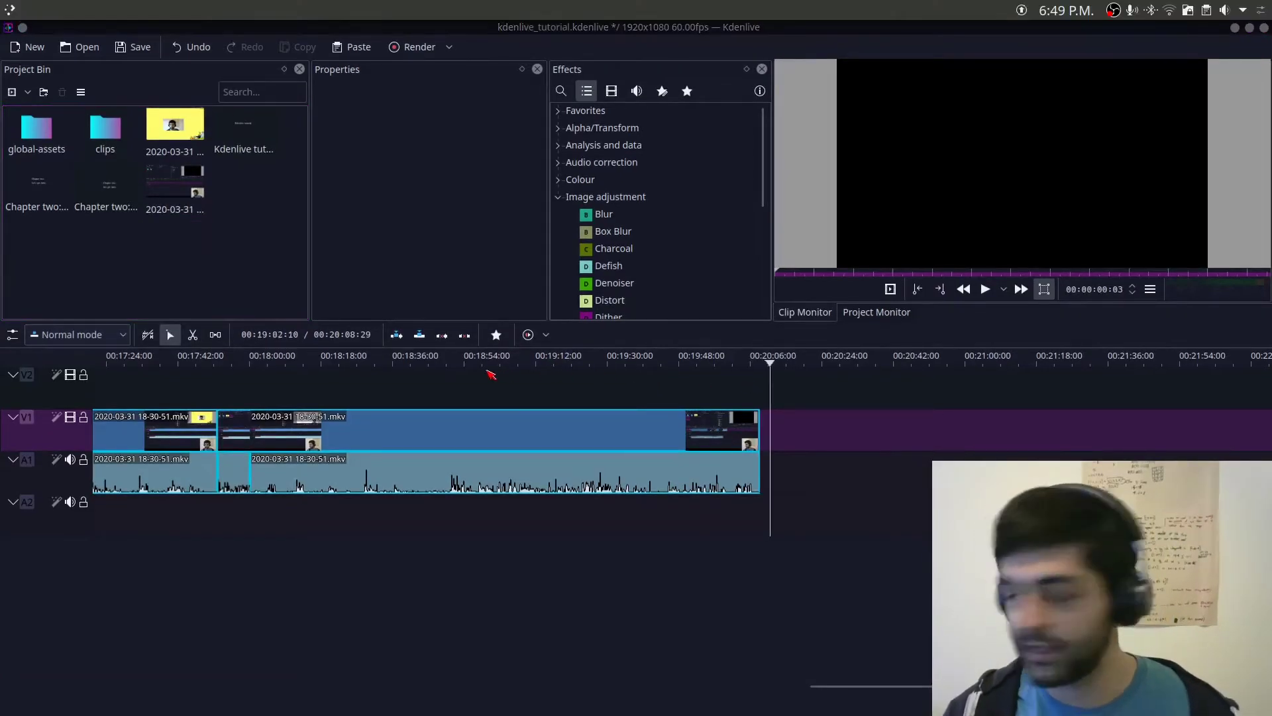
right_click(198, 272)
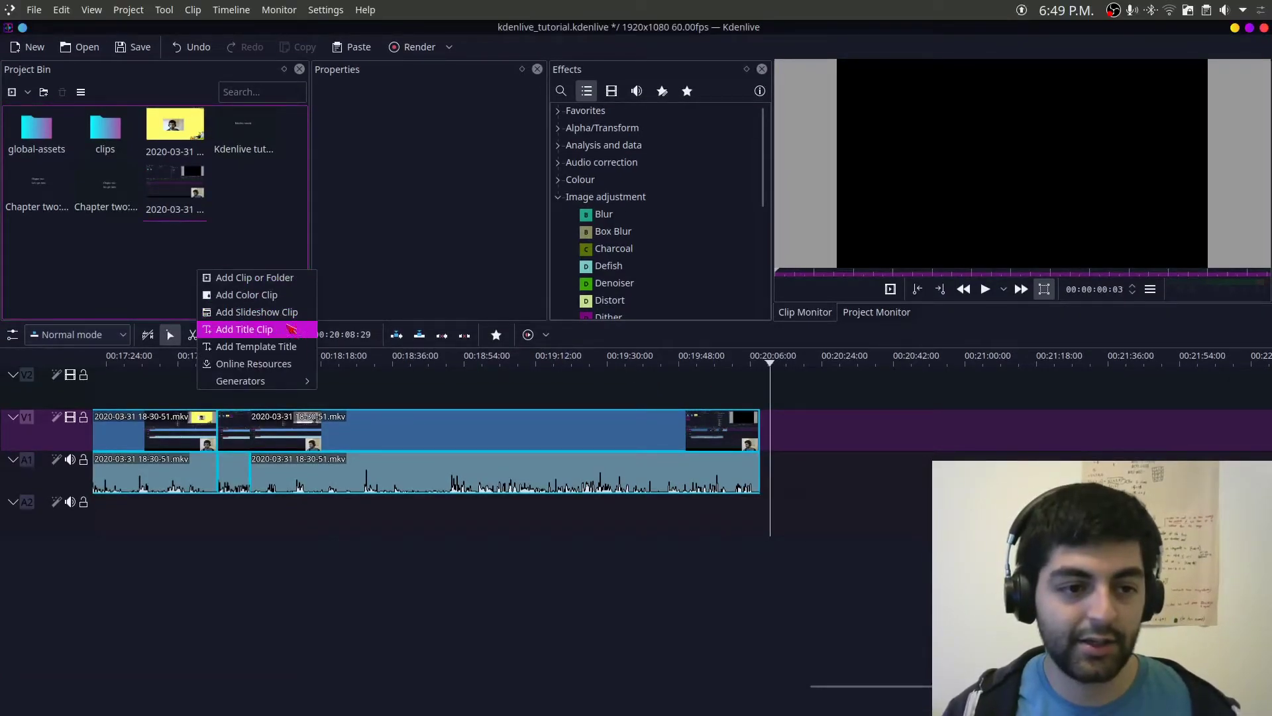
click(243, 329)
click(462, 357)
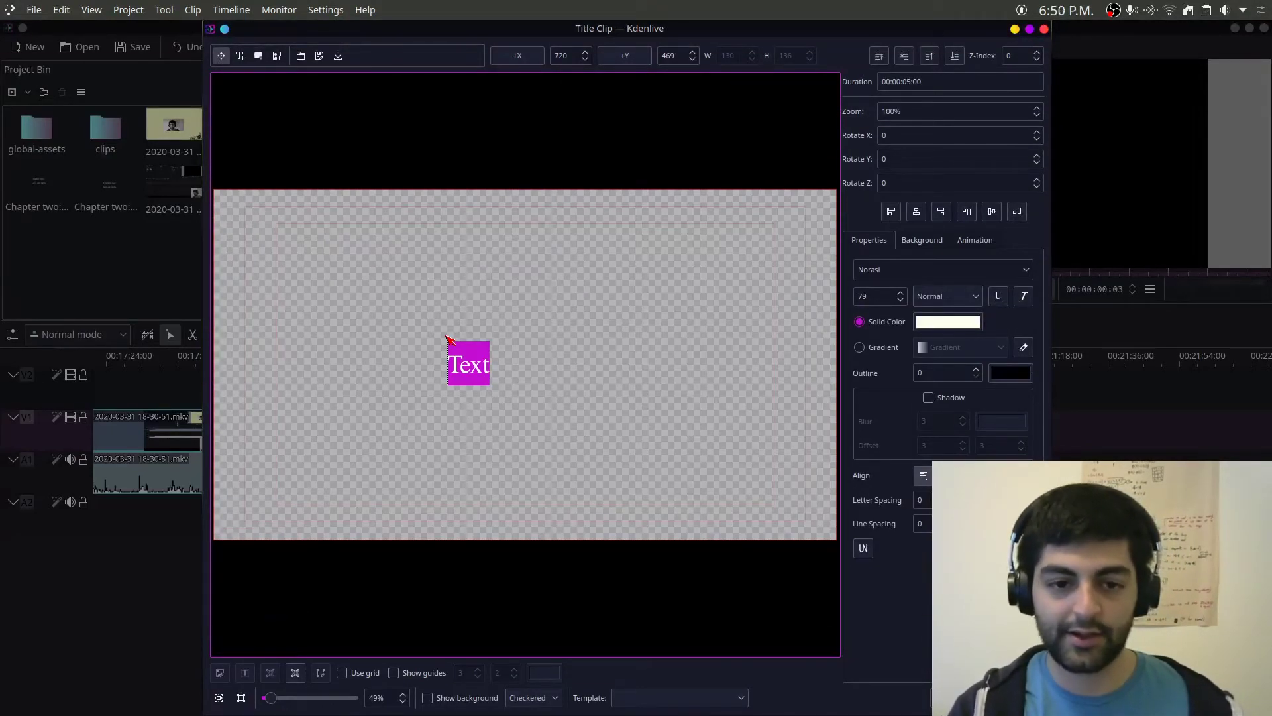
text(It j)
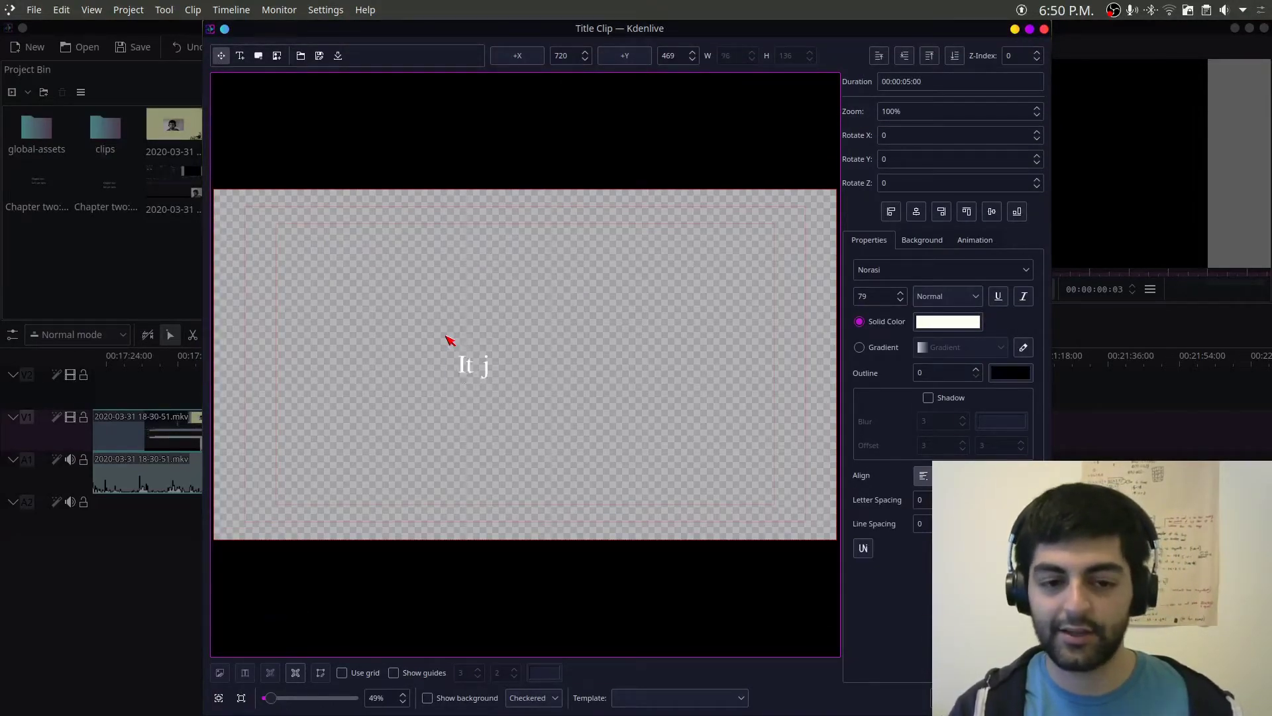
text(ust keeps g)
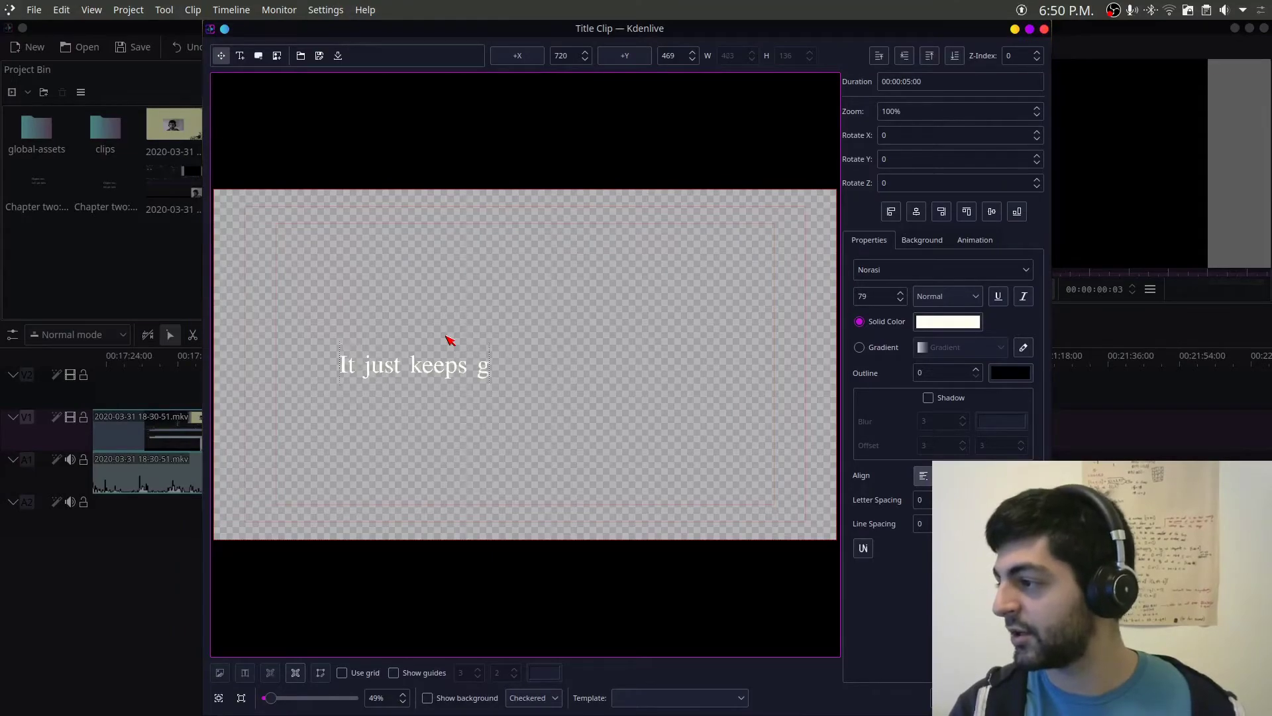
text(oing please help)
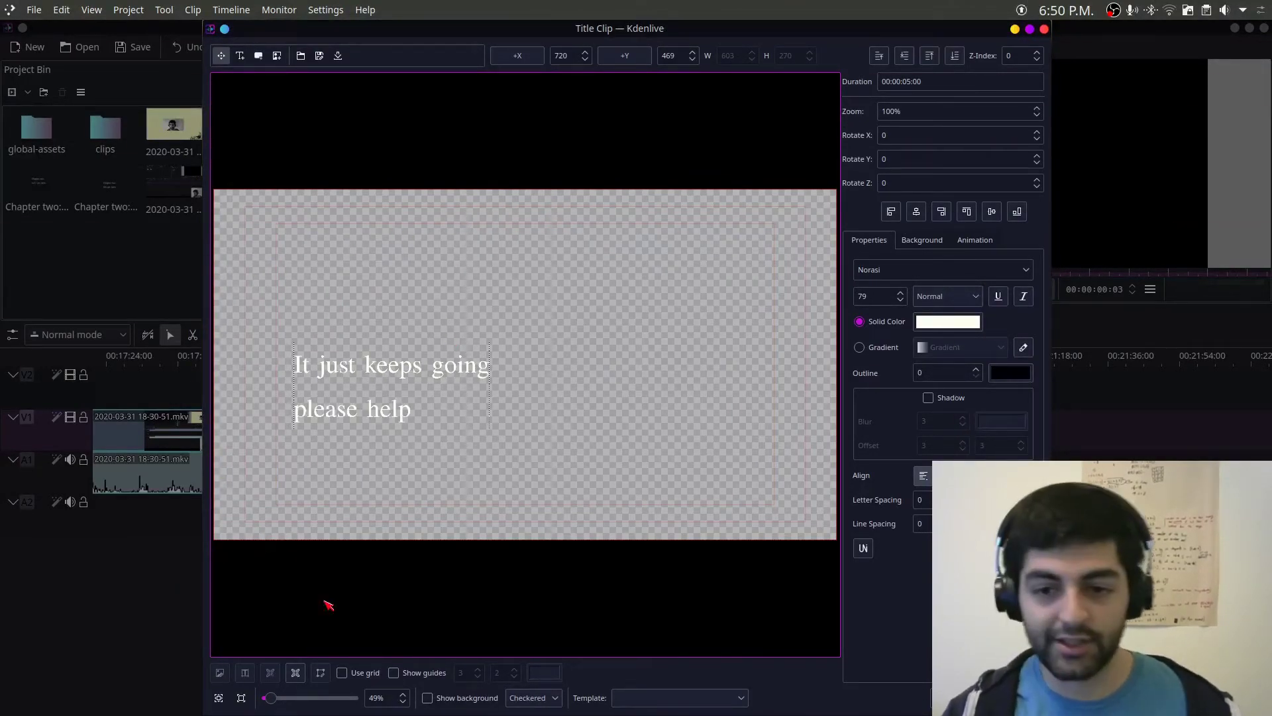
key(ctrl+Return)
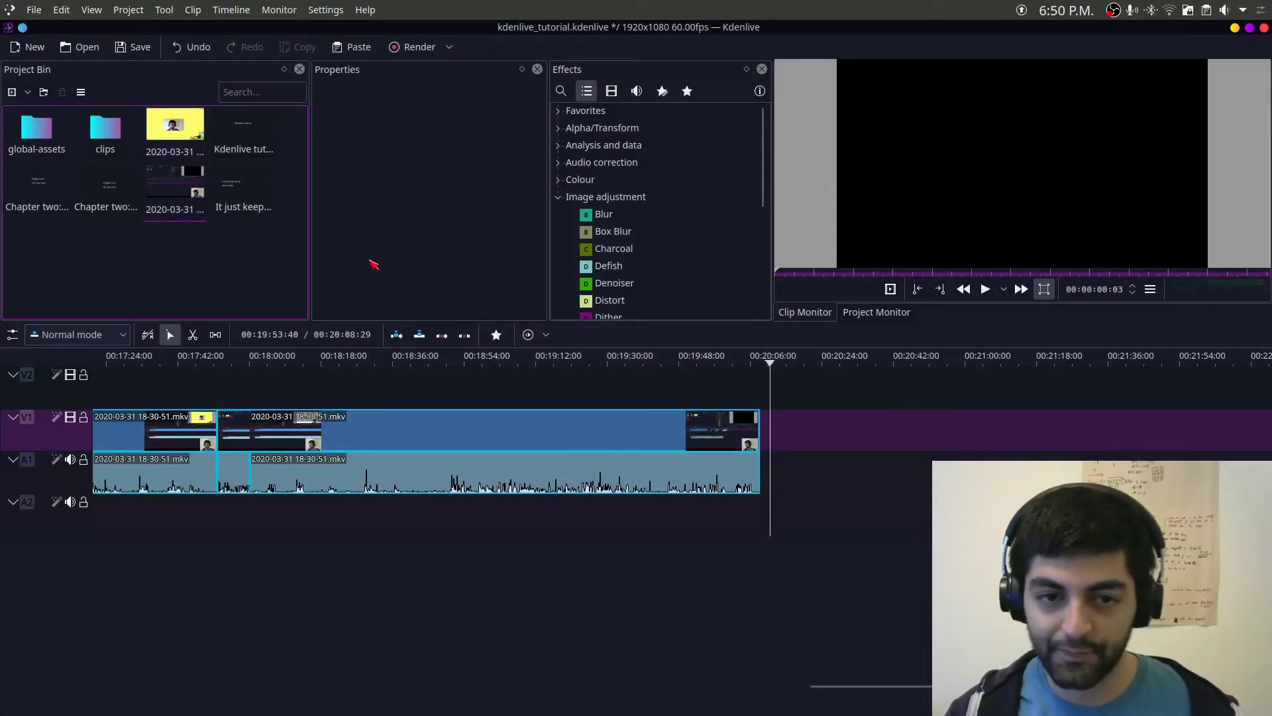
Step: Place the new title clip on V2 after the last recording clip and paste the jojitypebeat.mp3 music clip beneath it on A2
drag(229, 188, 791, 388)
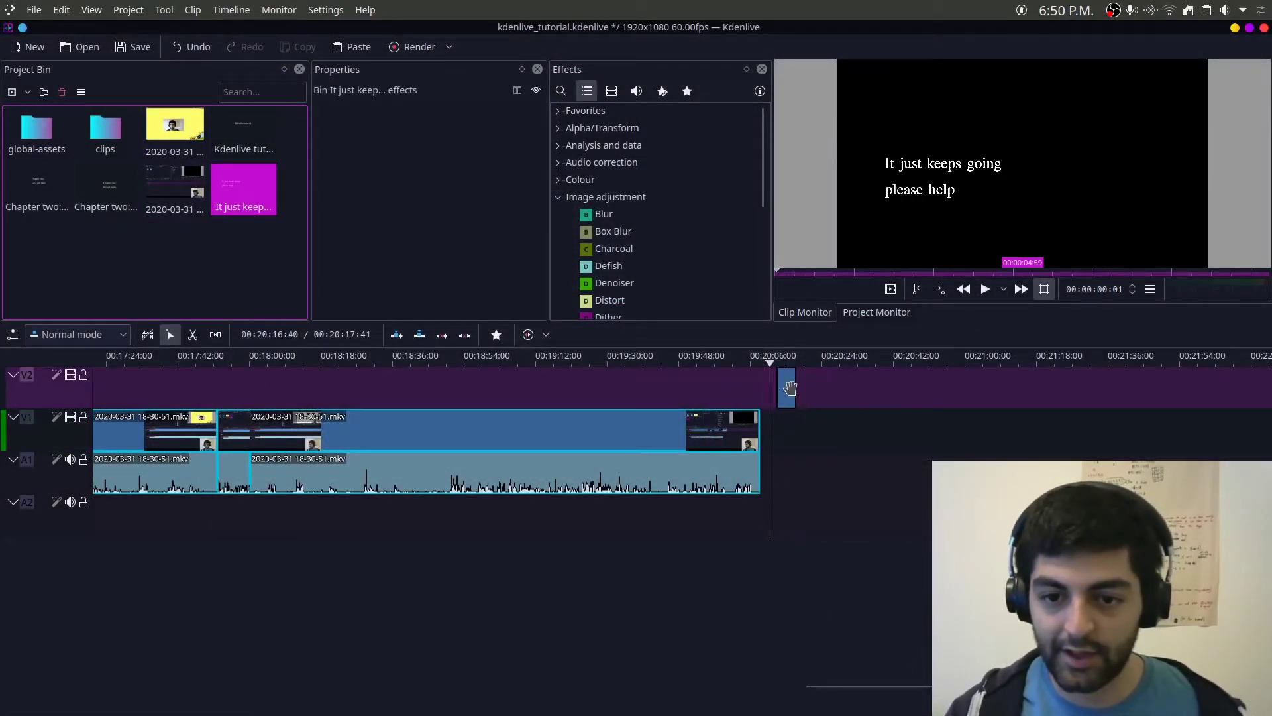
scroll(793, 461, down, 2)
click(666, 440)
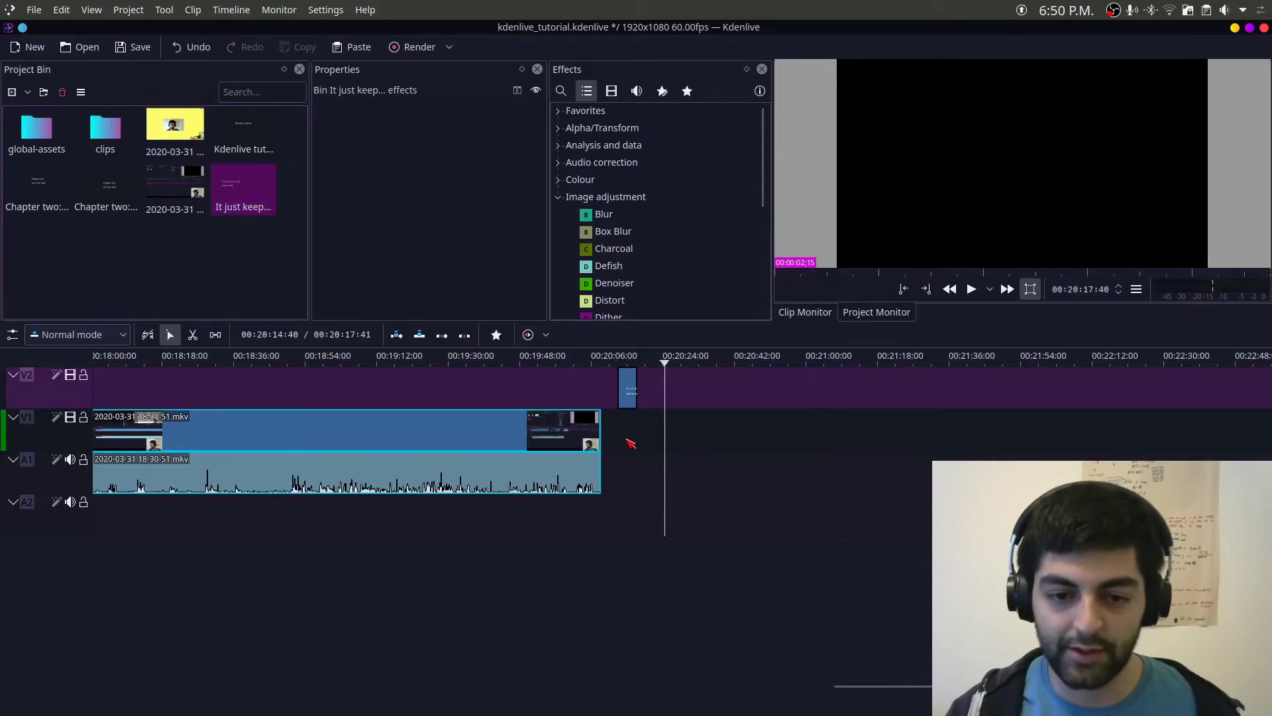
right_click(628, 438)
click(742, 446)
drag(669, 498, 688, 517)
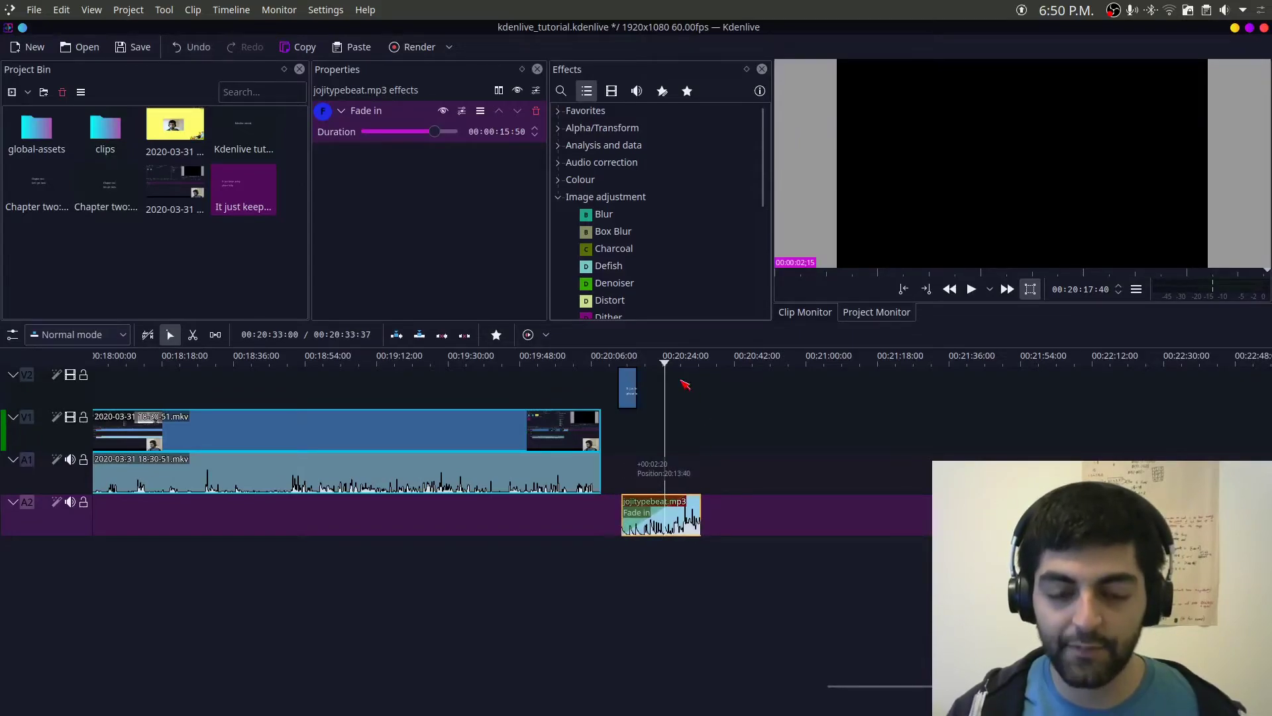
Step: Lengthen the title clip on V2 to 00:08:30 and trim the end of the music clip to roughly match it
click(638, 388)
drag(637, 388, 650, 391)
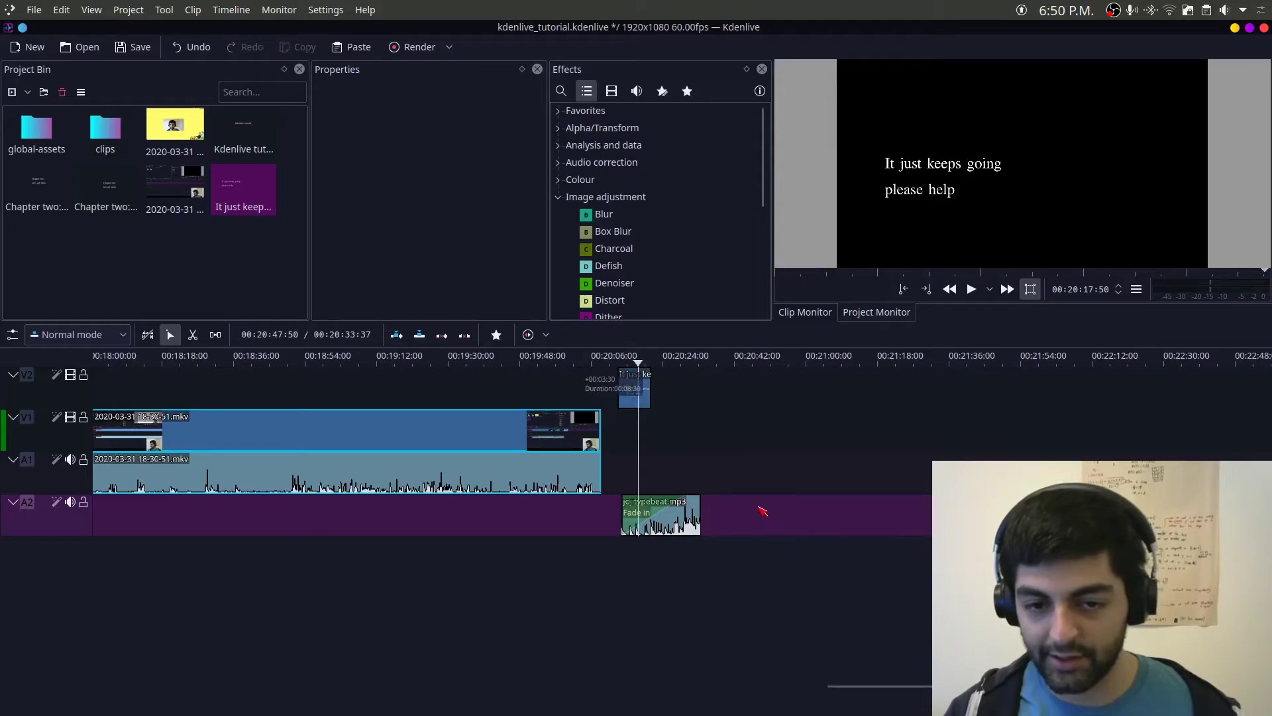
drag(700, 516, 653, 515)
click(722, 457)
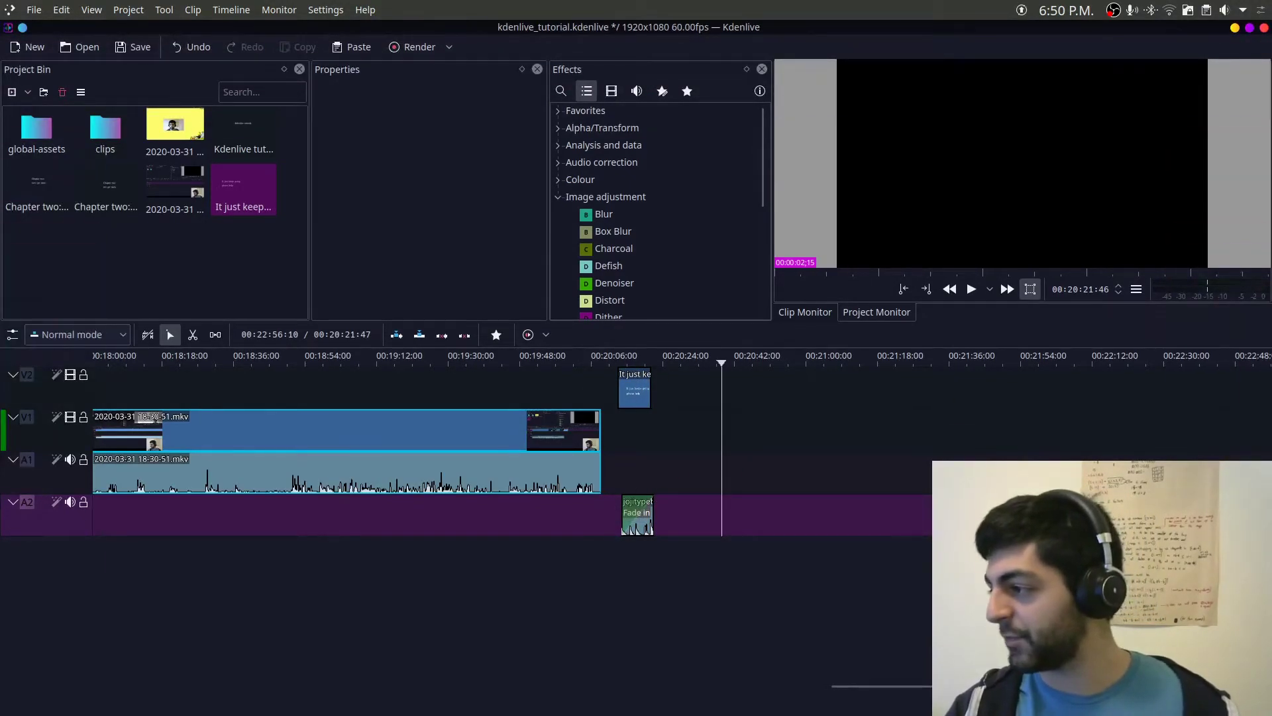
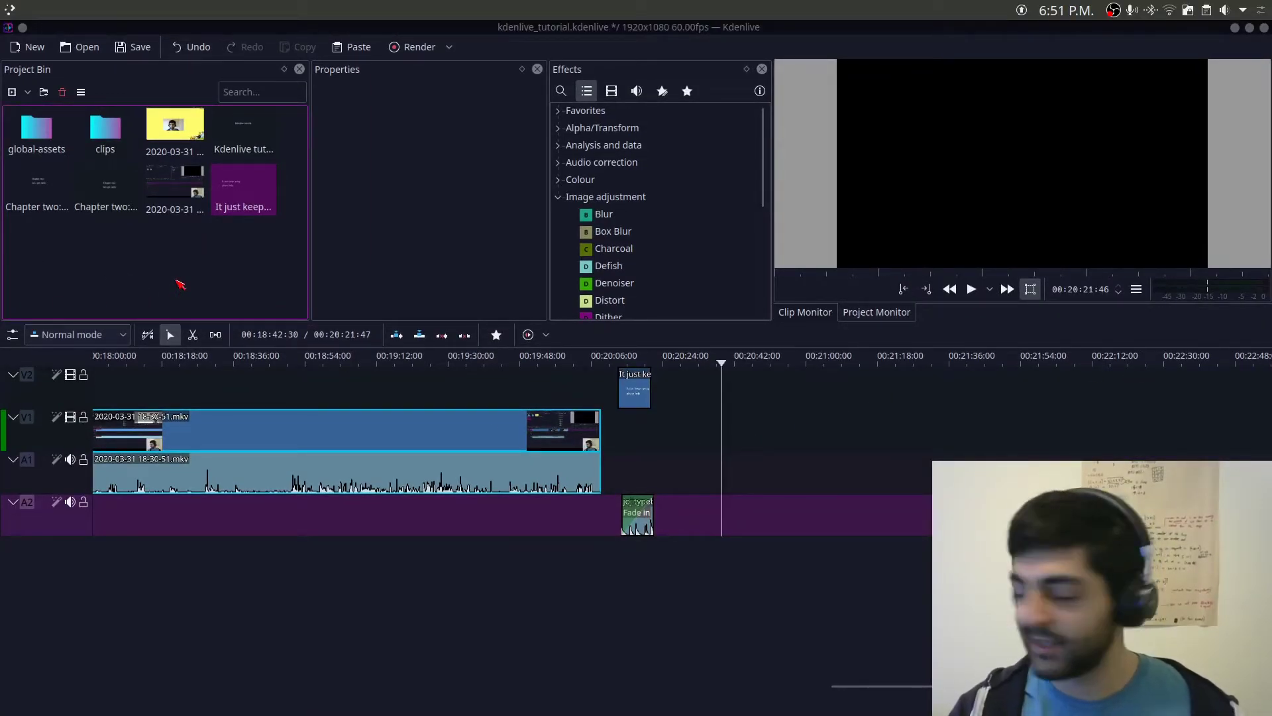
click(180, 285)
double_click(180, 285)
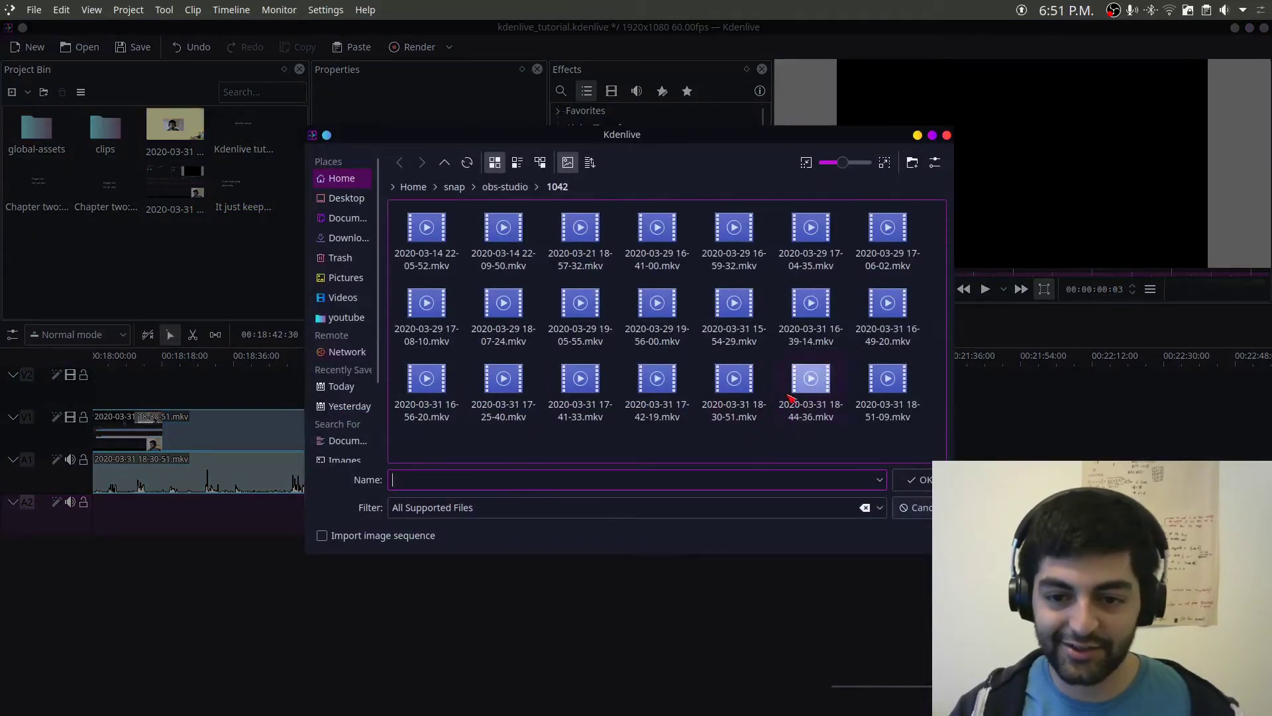
click(805, 388)
click(923, 482)
drag(36, 252, 722, 445)
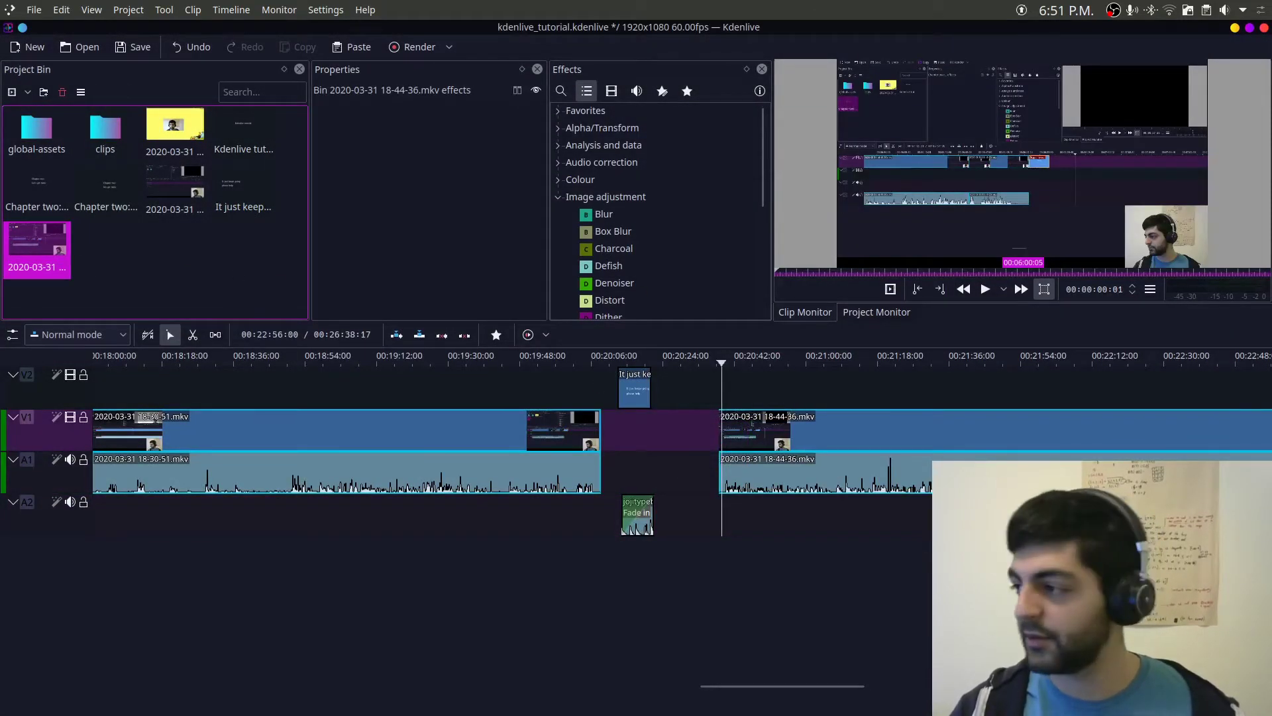
drag(1097, 445, 1038, 446)
click(695, 380)
key(space)
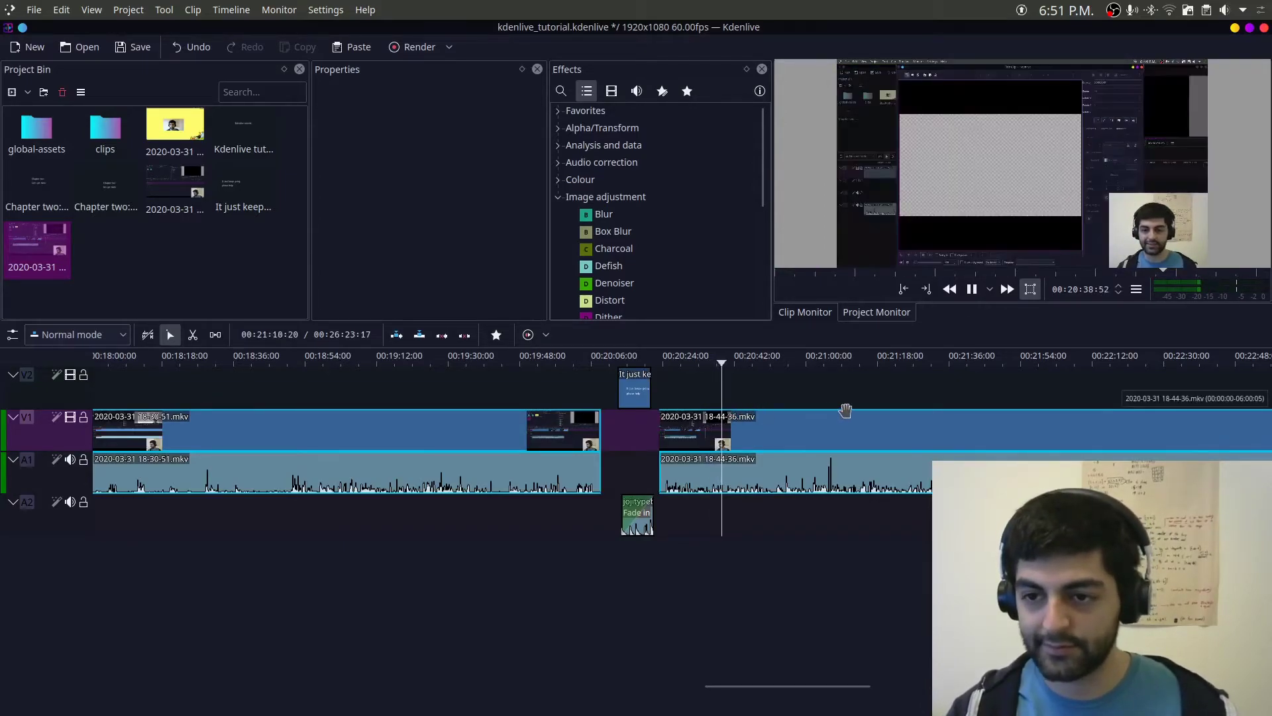
click(836, 369)
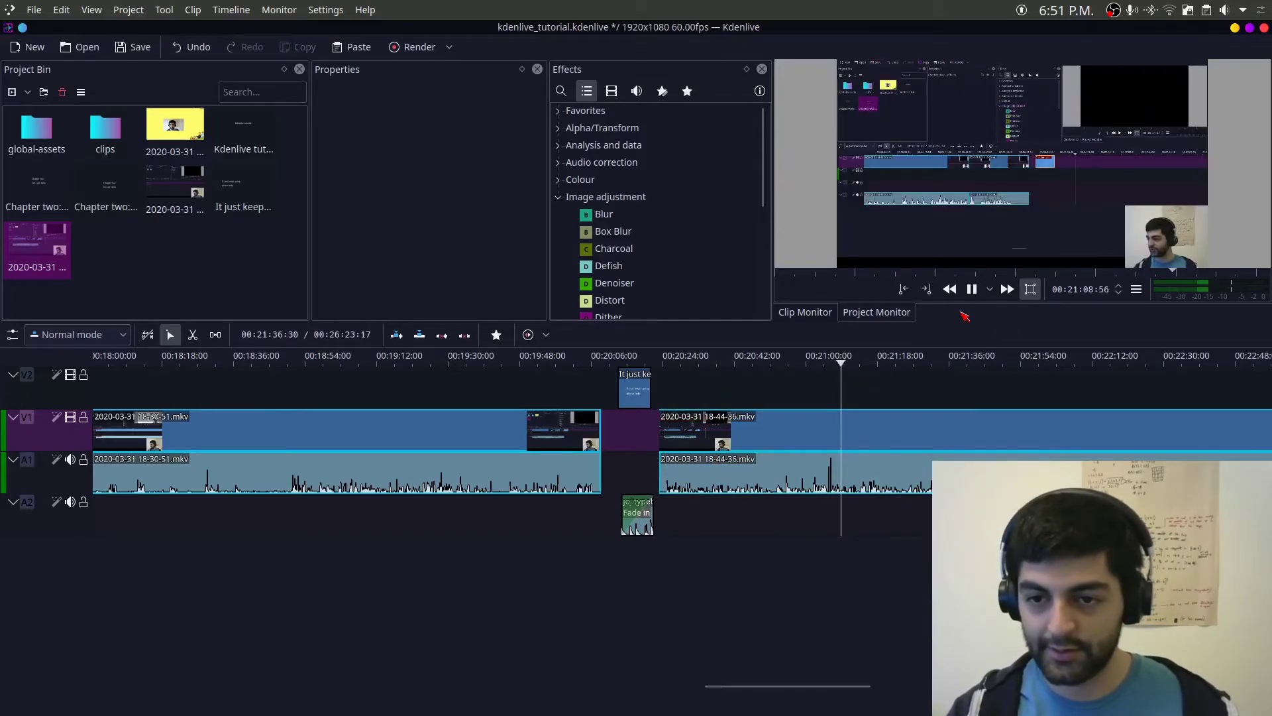
click(972, 289)
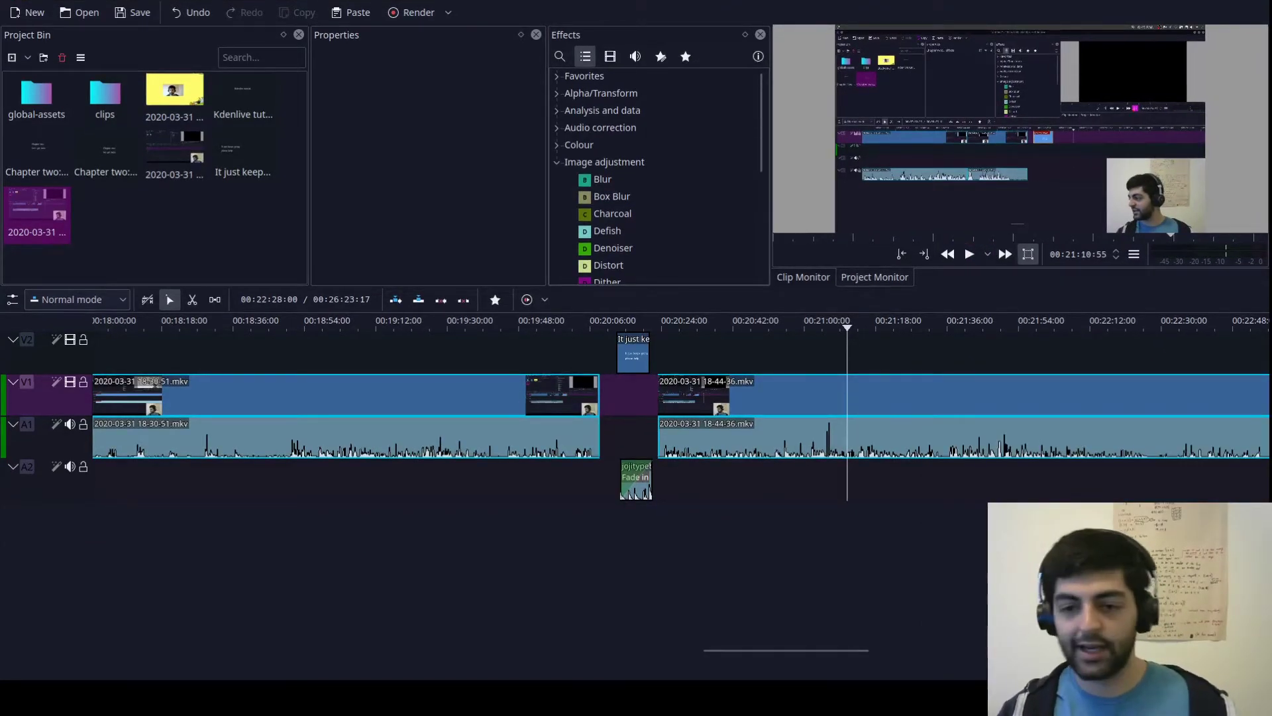
Step: Cut the 18-44-36.mkv clip at 00:20:38:15, delete its opening part and move the rest up to just after the title clip
click(683, 351)
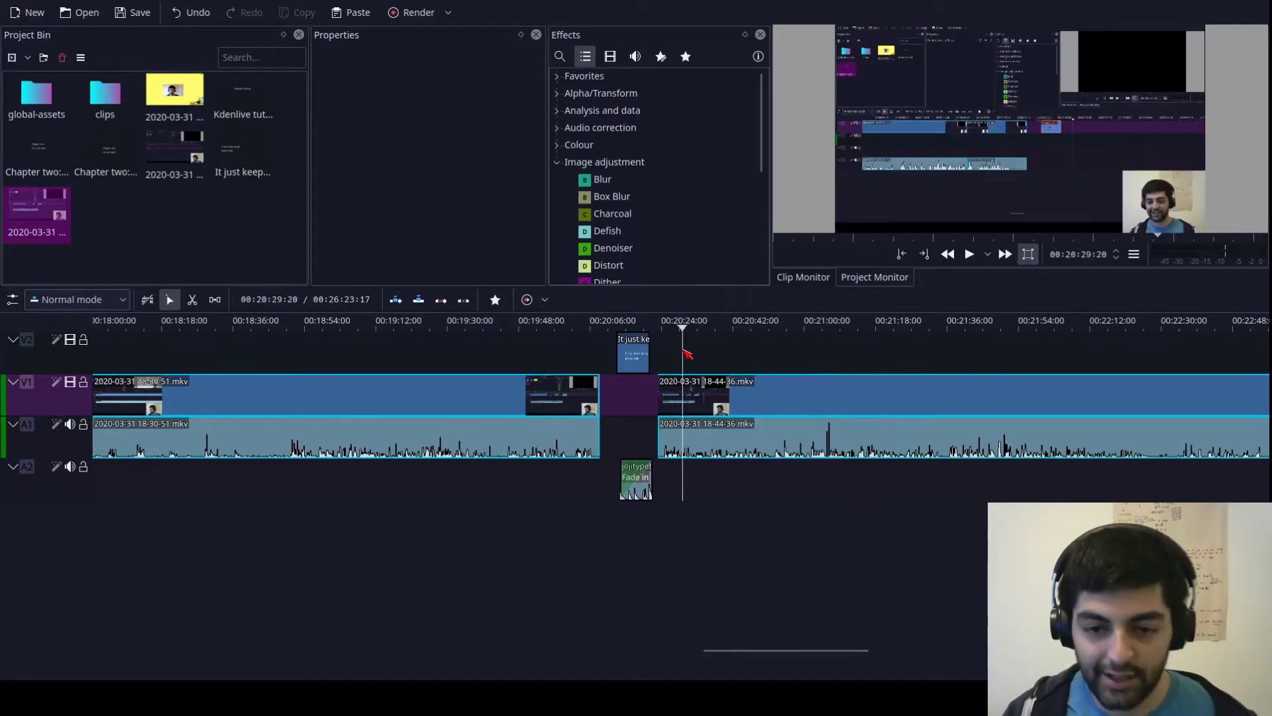
key(space)
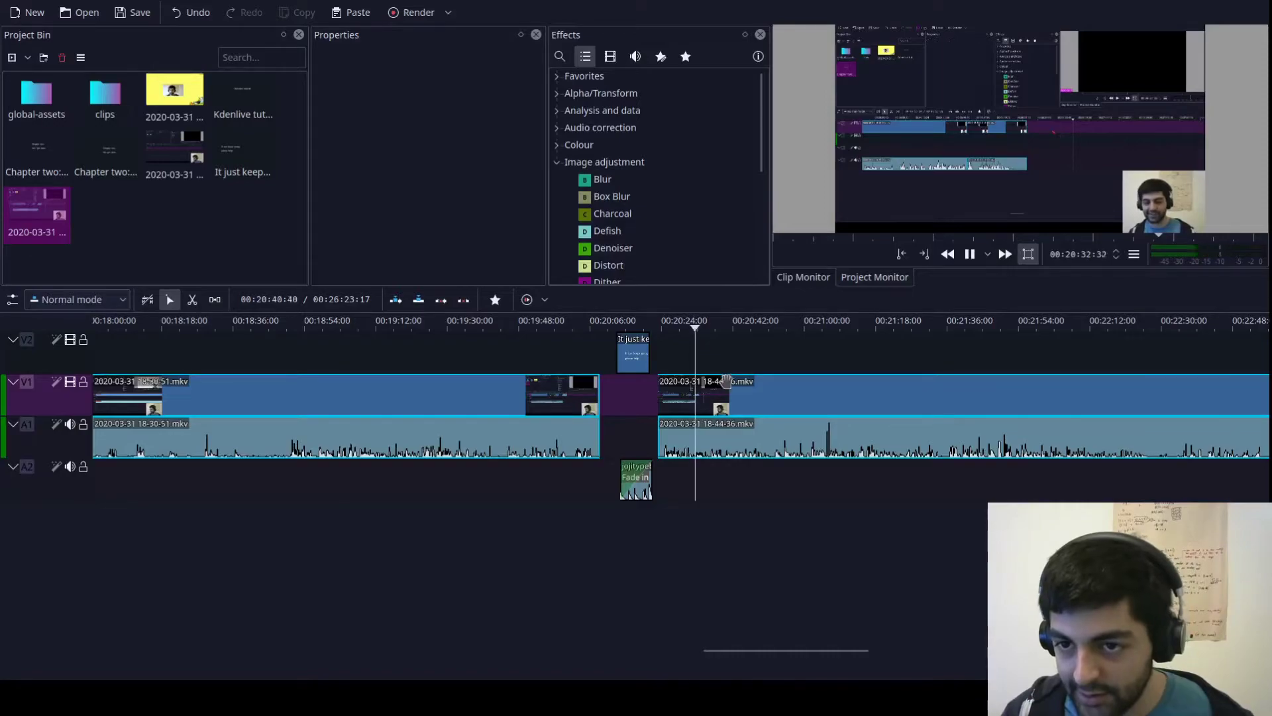
key(space)
key(space)
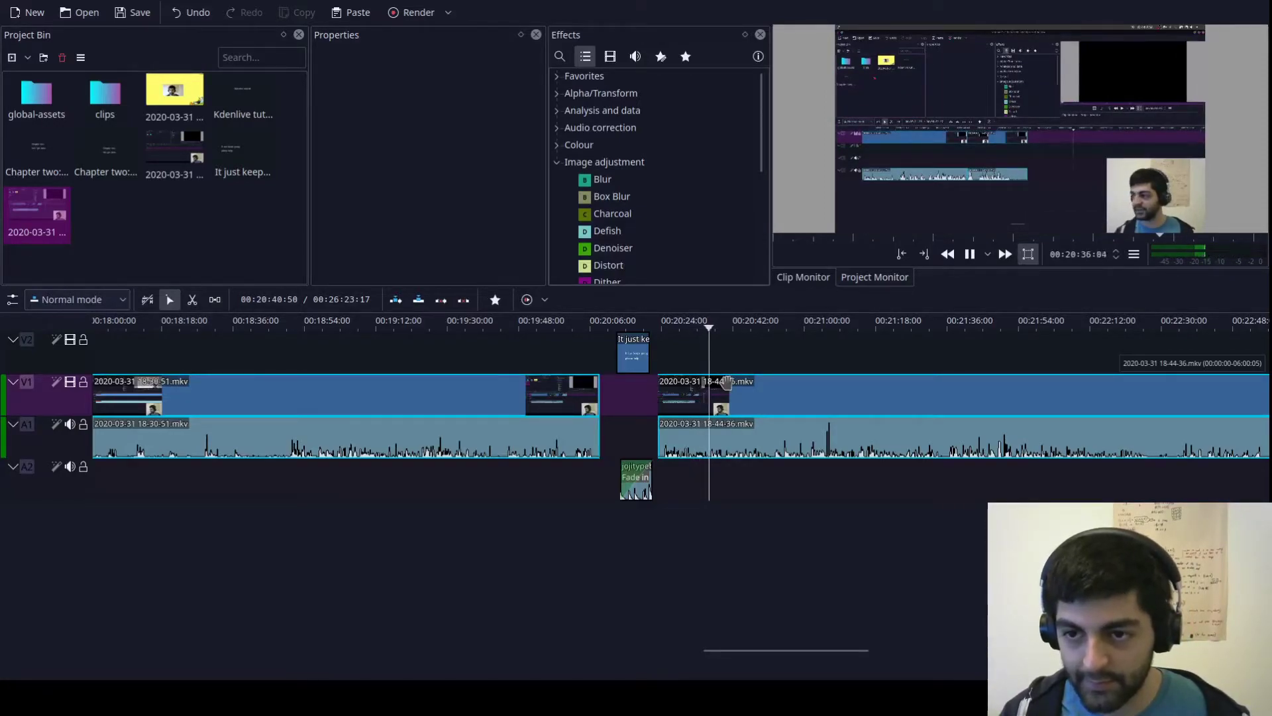
key(space)
click(661, 396)
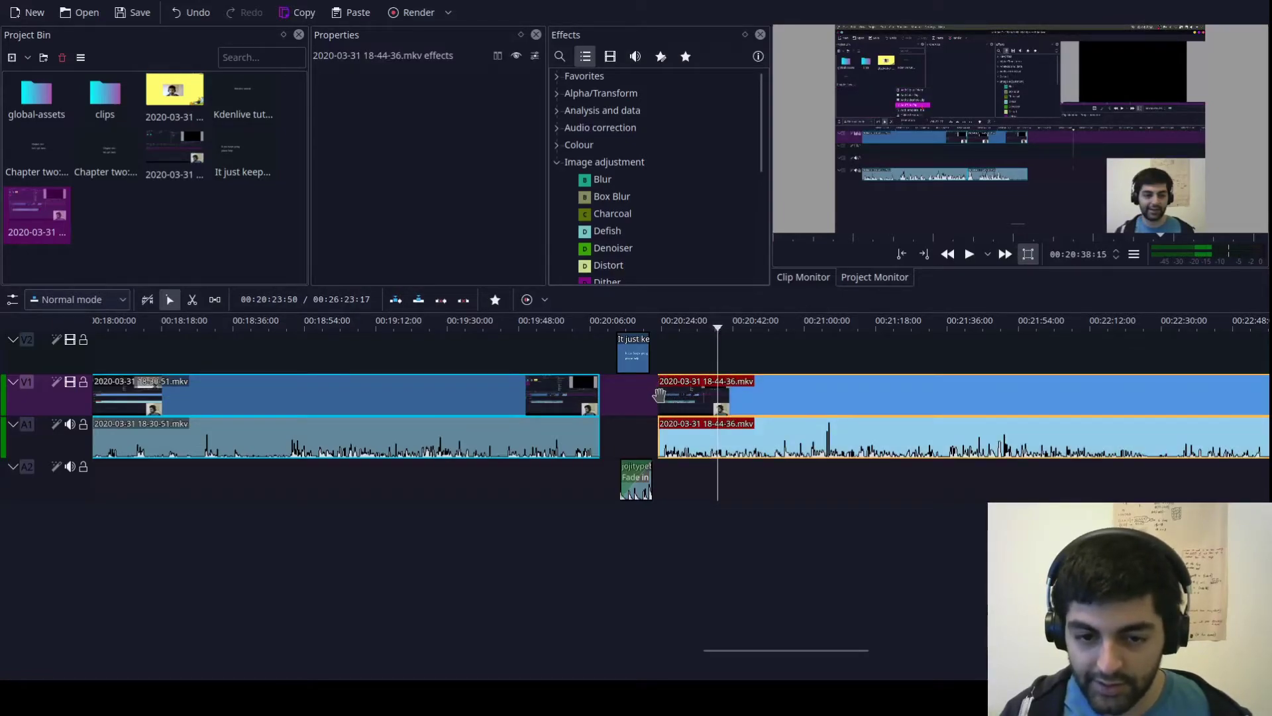
mouse_move(687, 396)
mouse_down()
mouse_move(747, 398)
mouse_move(699, 401)
mouse_up()
scroll(422, 376, down, 3)
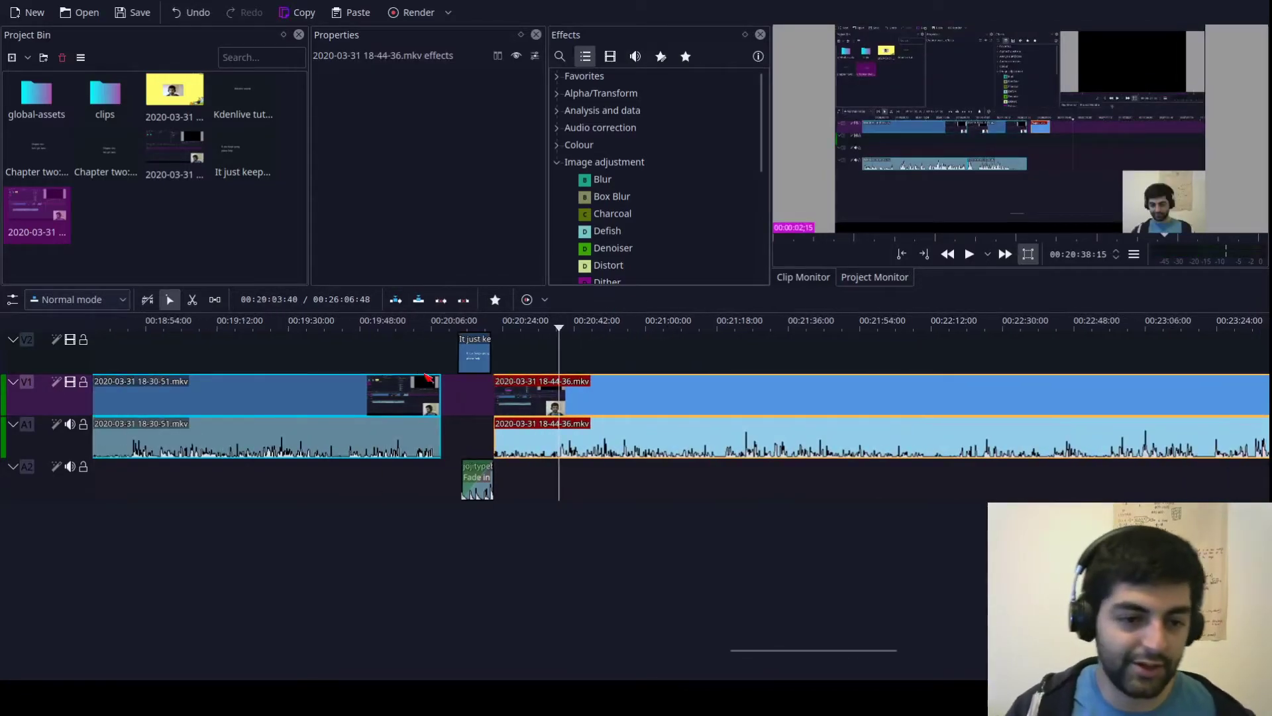
Step: Review the start and the end of the 18-30-51.mkv recording on the timeline by playing short sections
scroll(365, 358, down, 3)
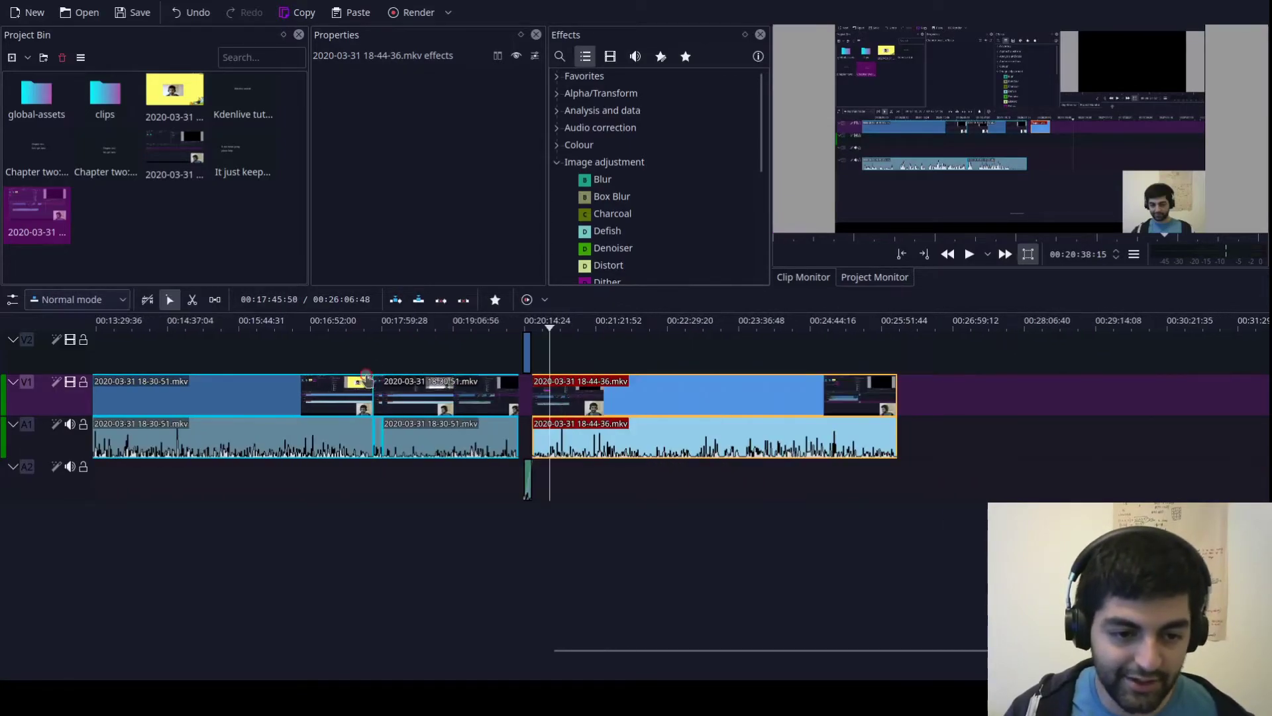
scroll(329, 370, down, 2)
scroll(351, 374, up, 12)
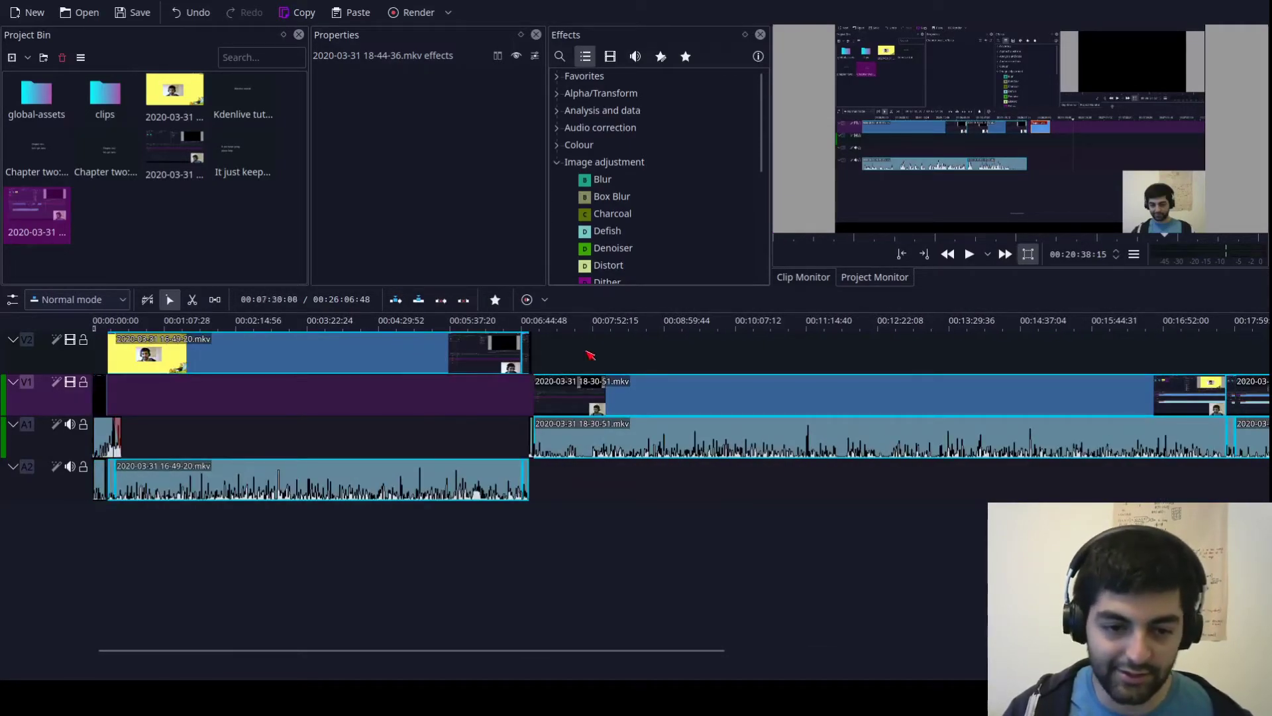
click(534, 338)
key(space)
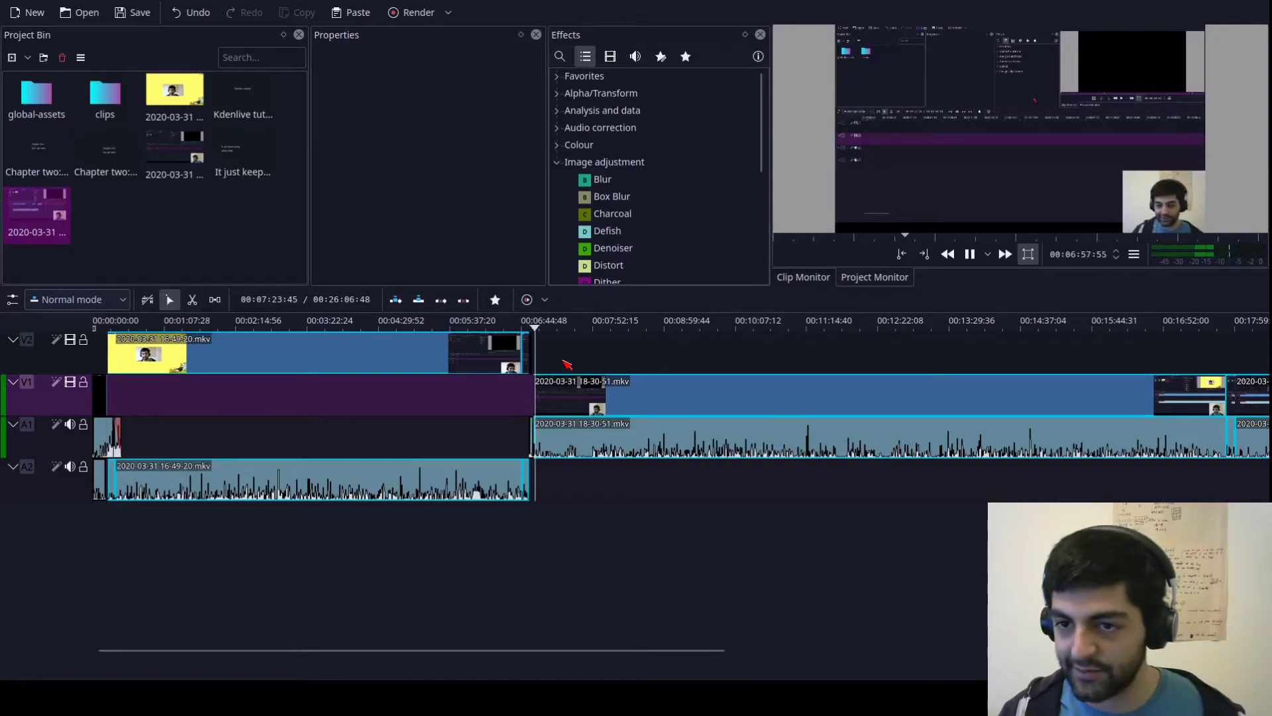
key(space)
scroll(689, 369, down, 5)
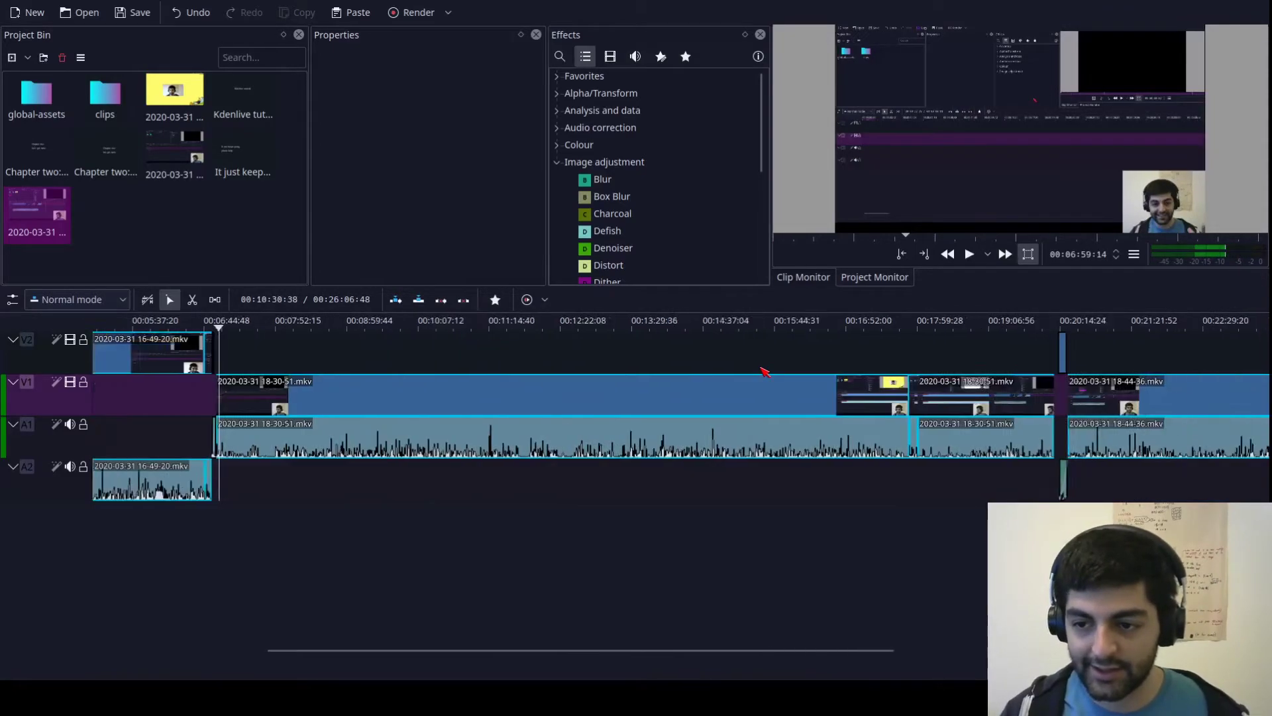
click(875, 354)
scroll(888, 361, down, 1)
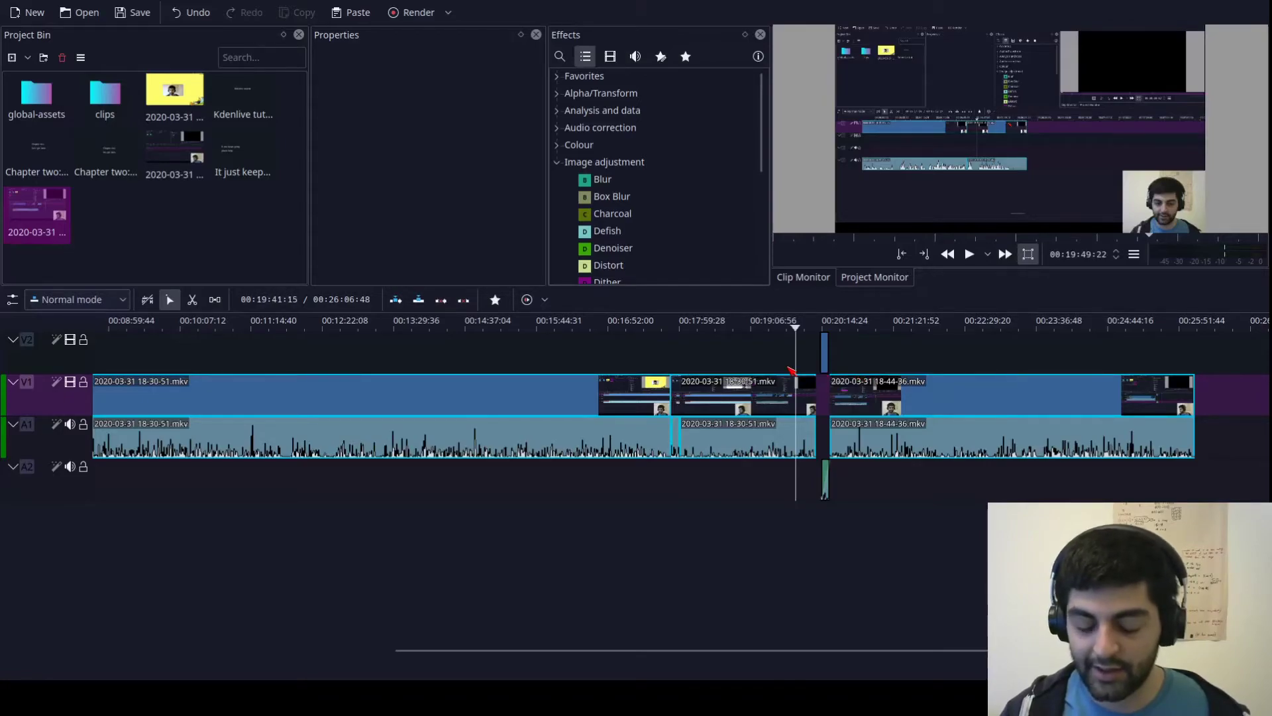
scroll(791, 370, up, 5)
scroll(870, 370, down, 5)
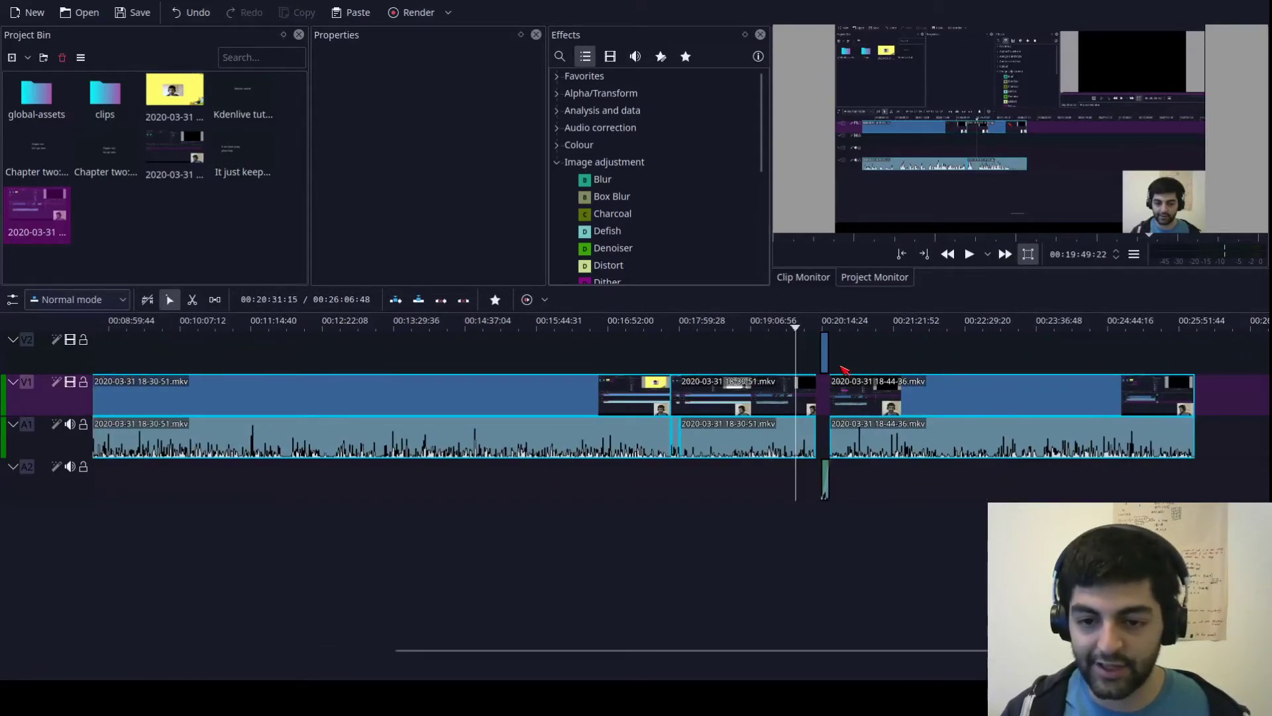
key(space)
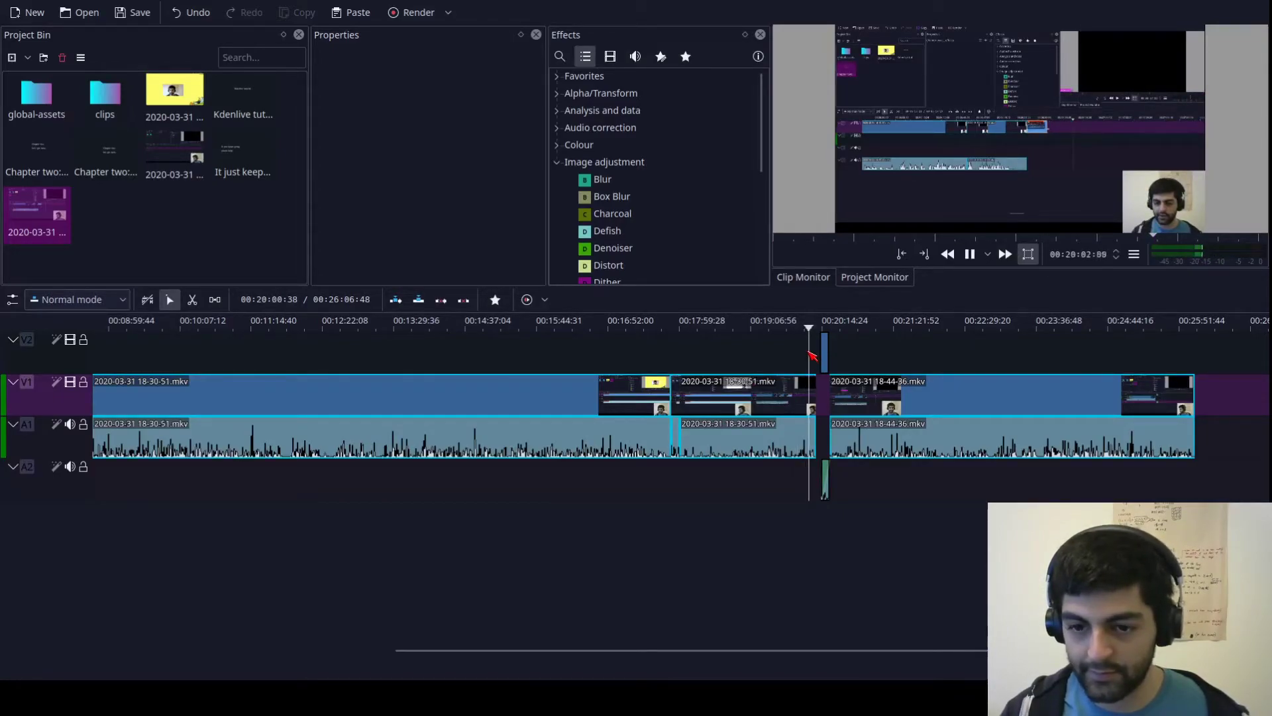
key(space)
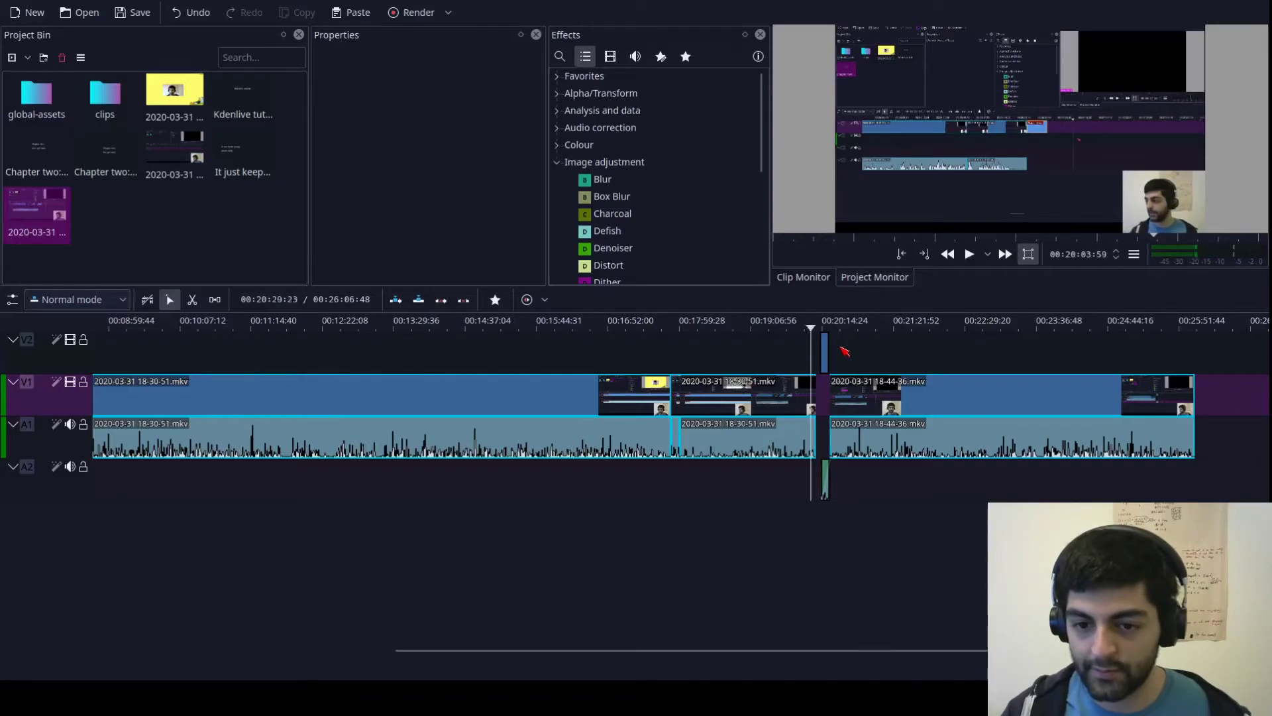
Step: Undo the removal of the 18-44-36.mkv clip's opening part and the shift of the remaining clip
scroll(932, 359, up, 2)
scroll(931, 360, down, 2)
scroll(911, 367, up, 3)
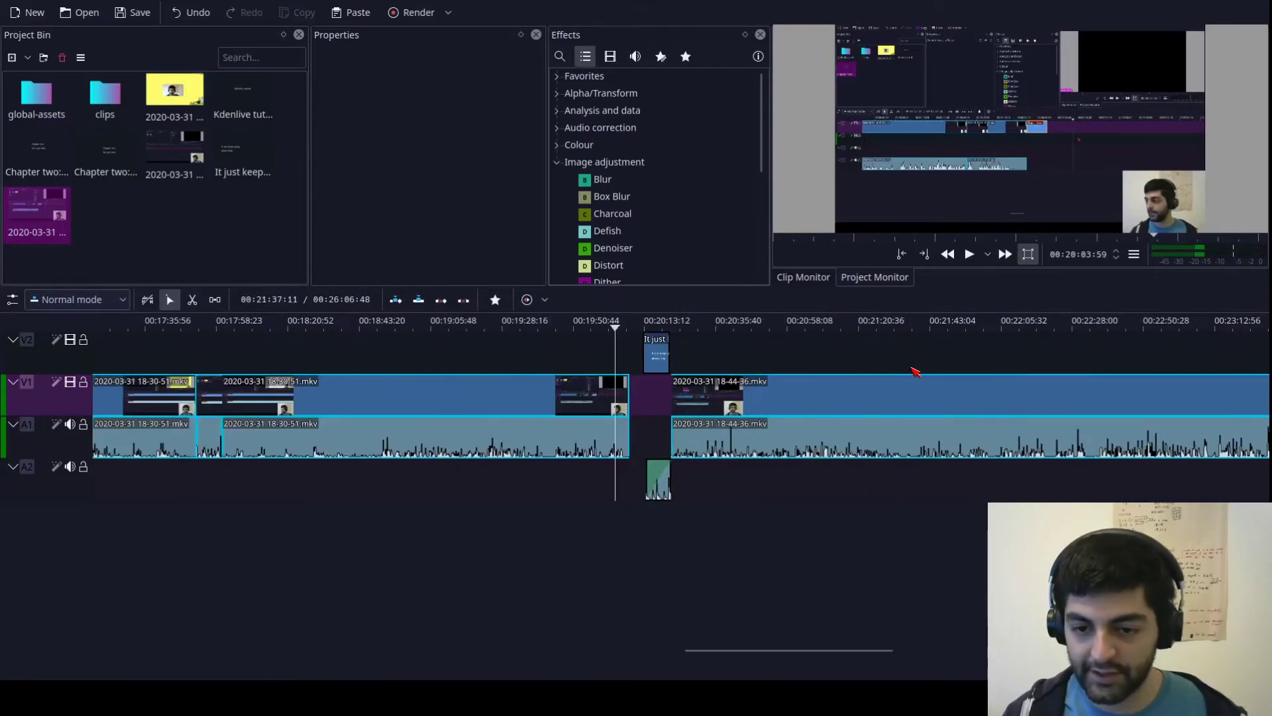
scroll(912, 372, up, 1)
scroll(902, 375, down, 4)
scroll(733, 378, up, 2)
drag(669, 386, 683, 388)
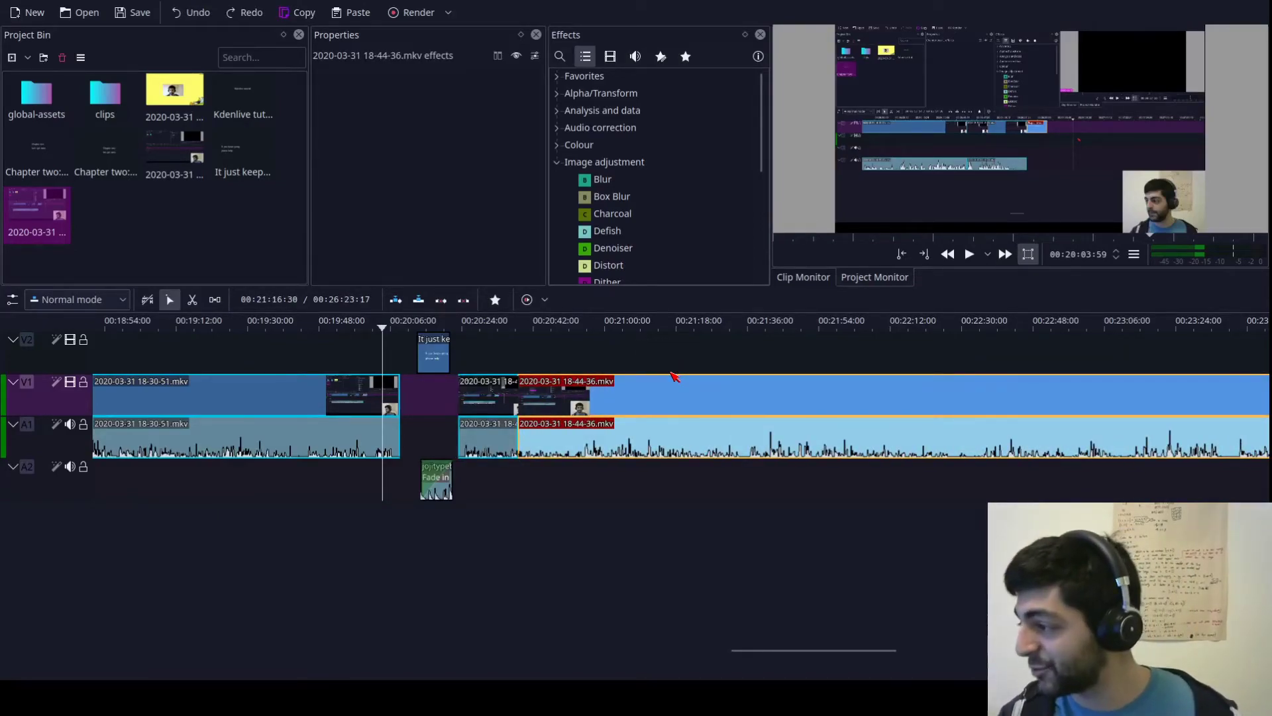
Step: Spot-check frames at and after the cut in the 18-44-36.mkv clip and save the project
click(675, 358)
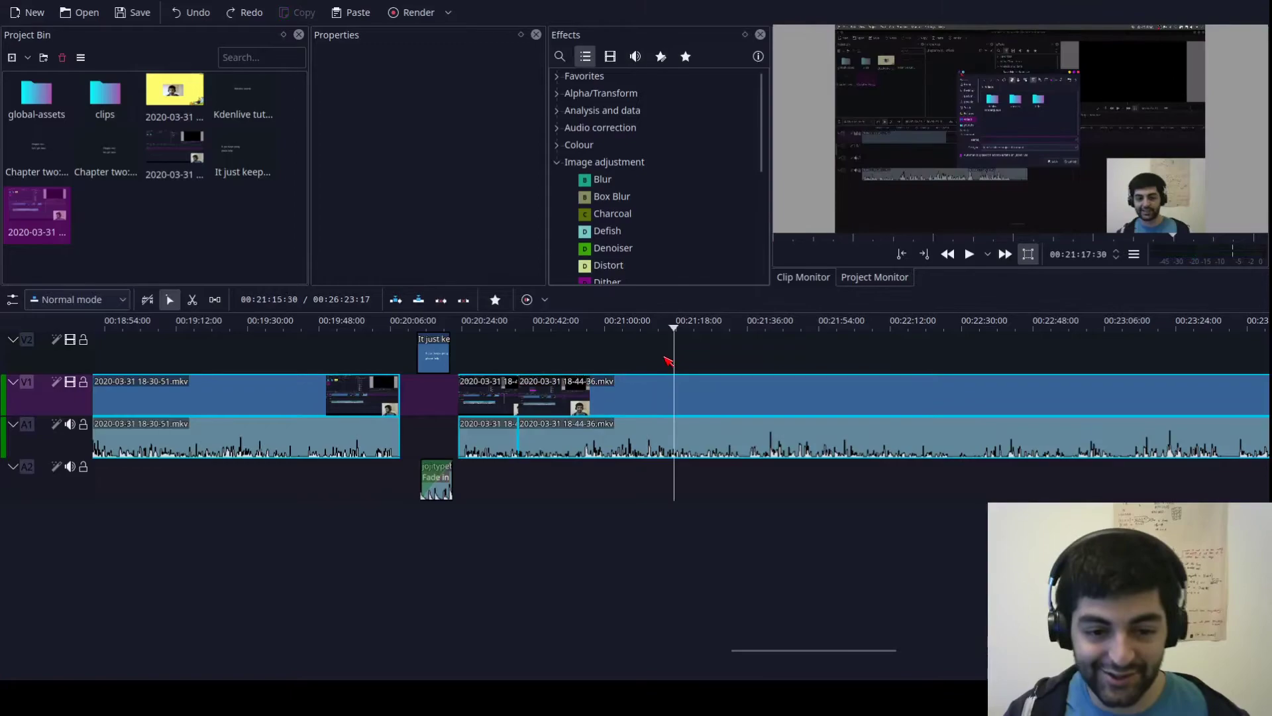
click(516, 354)
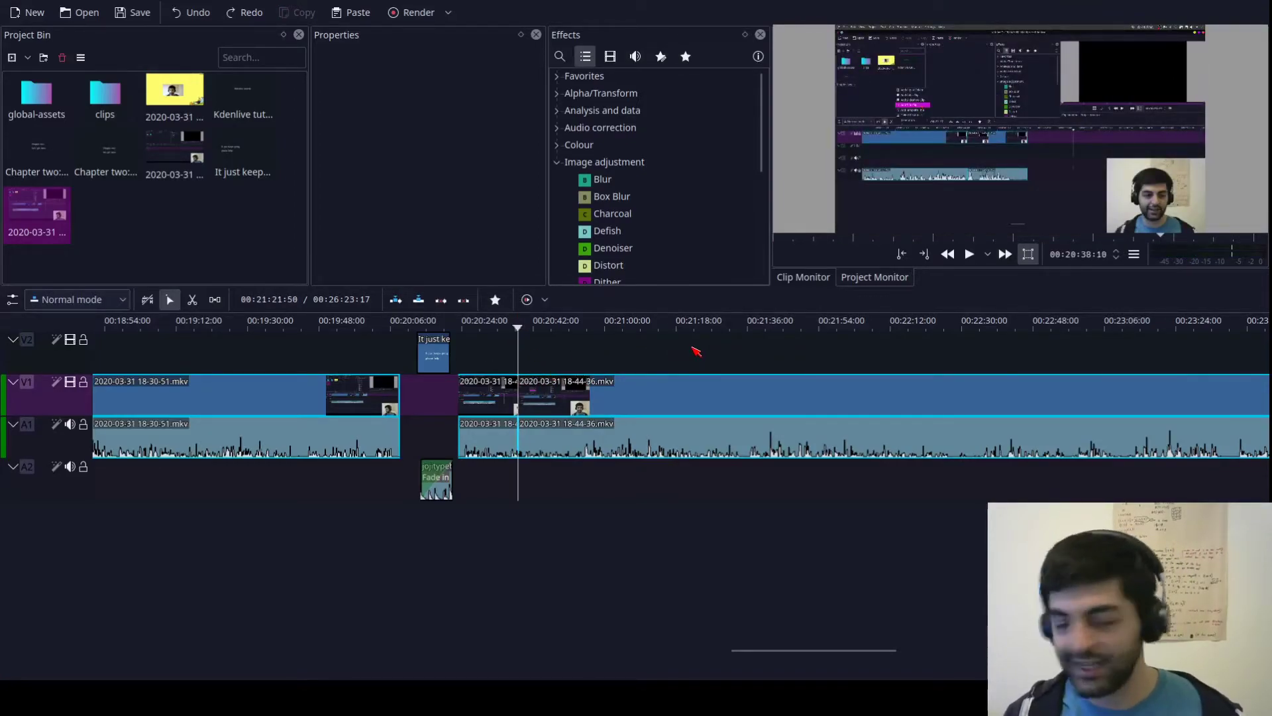
click(829, 349)
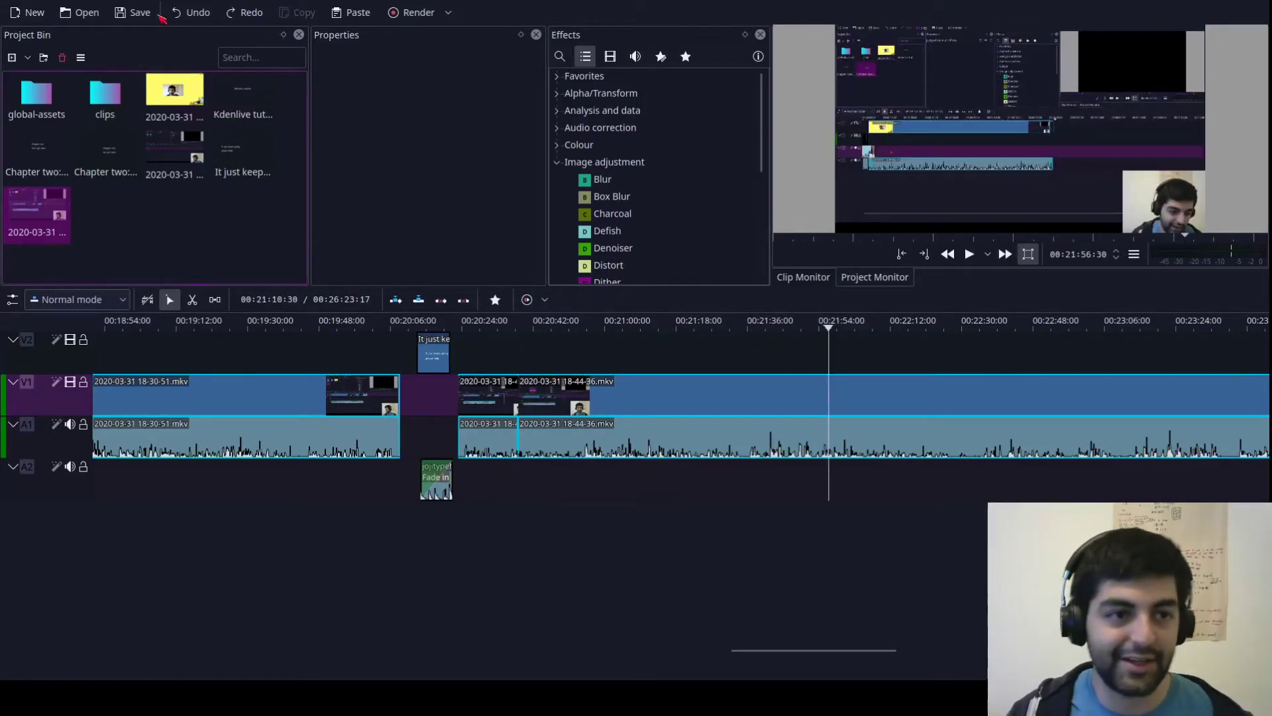
click(133, 12)
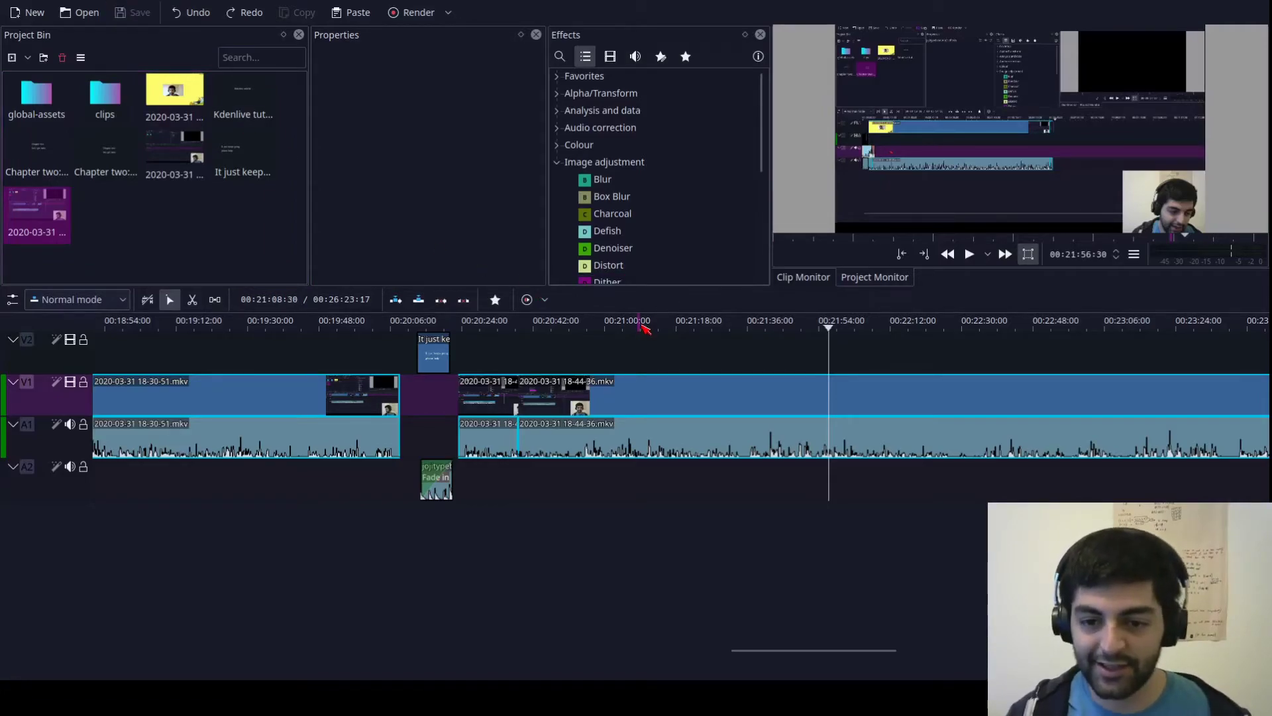
Step: Scrub and play the second part of the 18-44-36.mkv clip up to 00:21:46:12 to look for the next cut point
drag(639, 325, 936, 331)
scroll(940, 322, down, 2)
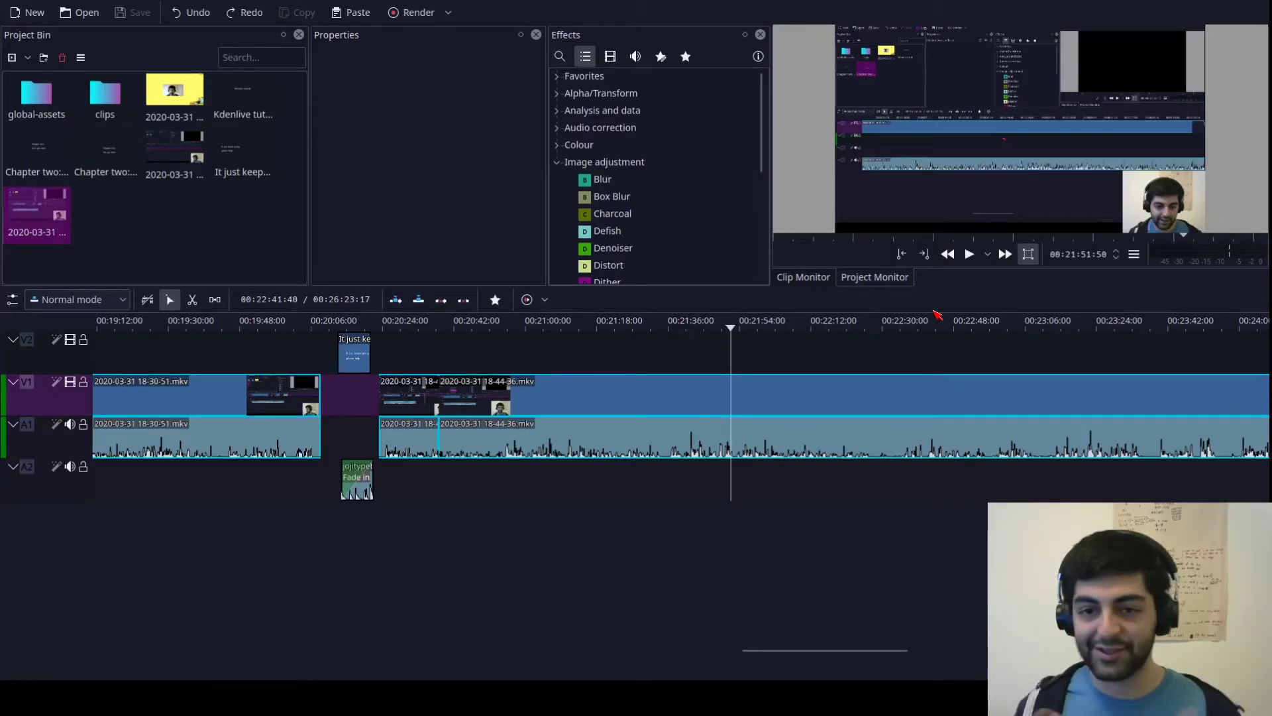
click(560, 391)
click(568, 354)
click(658, 368)
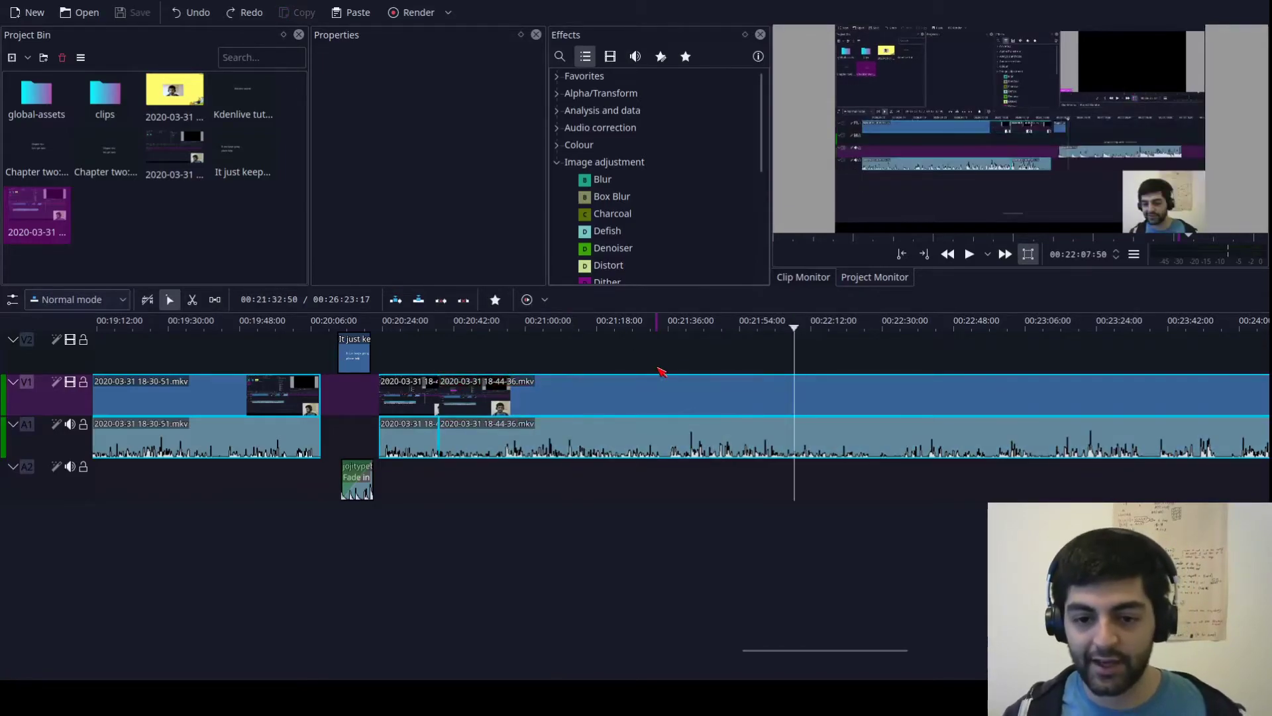
key(space)
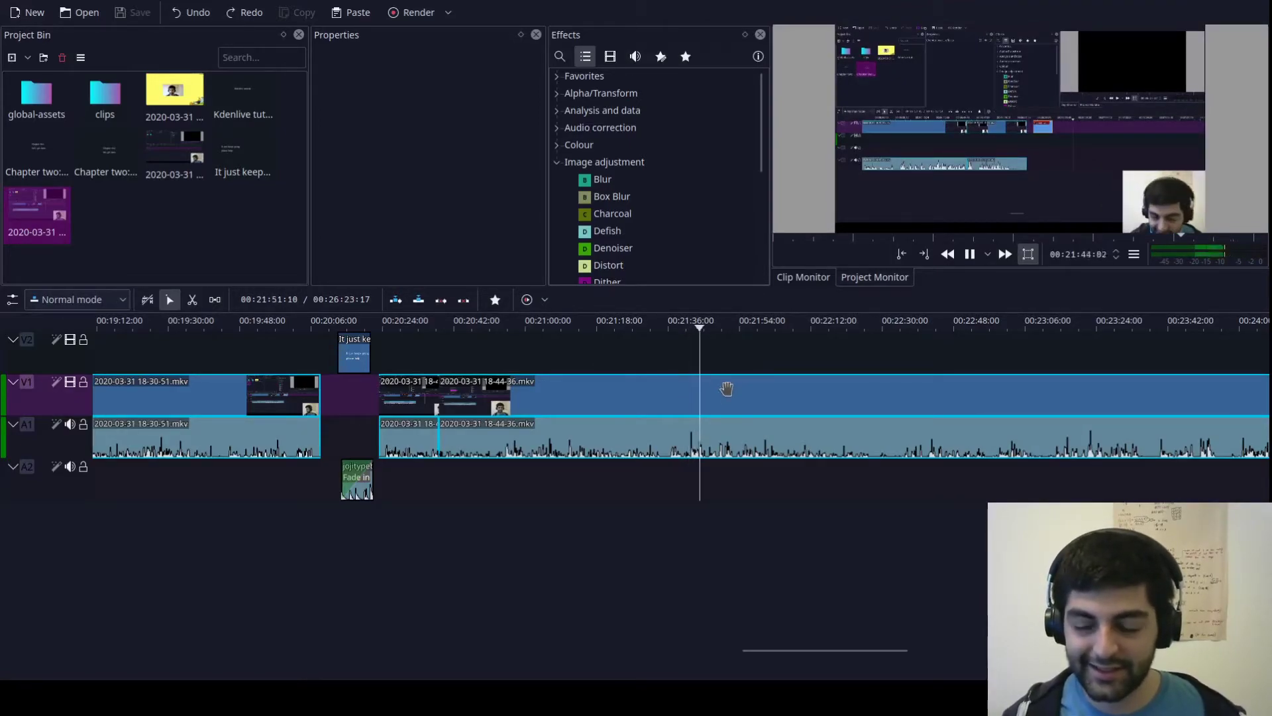
key(space)
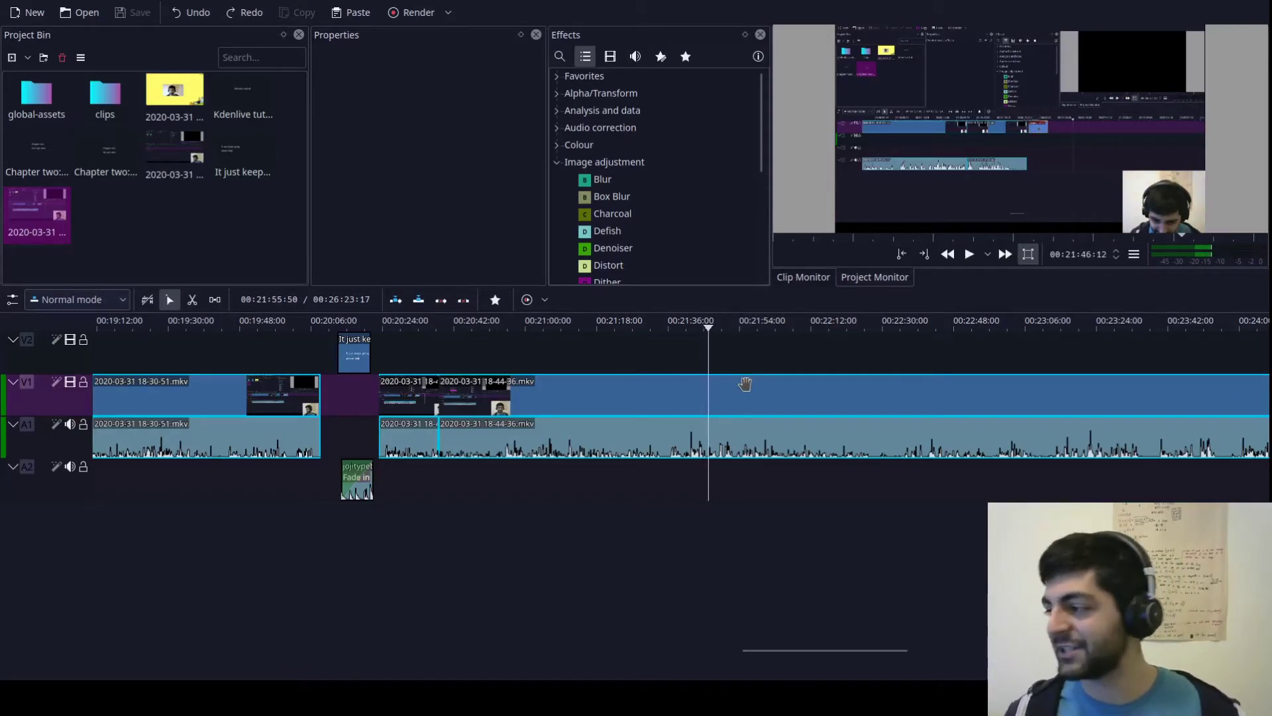
click(722, 215)
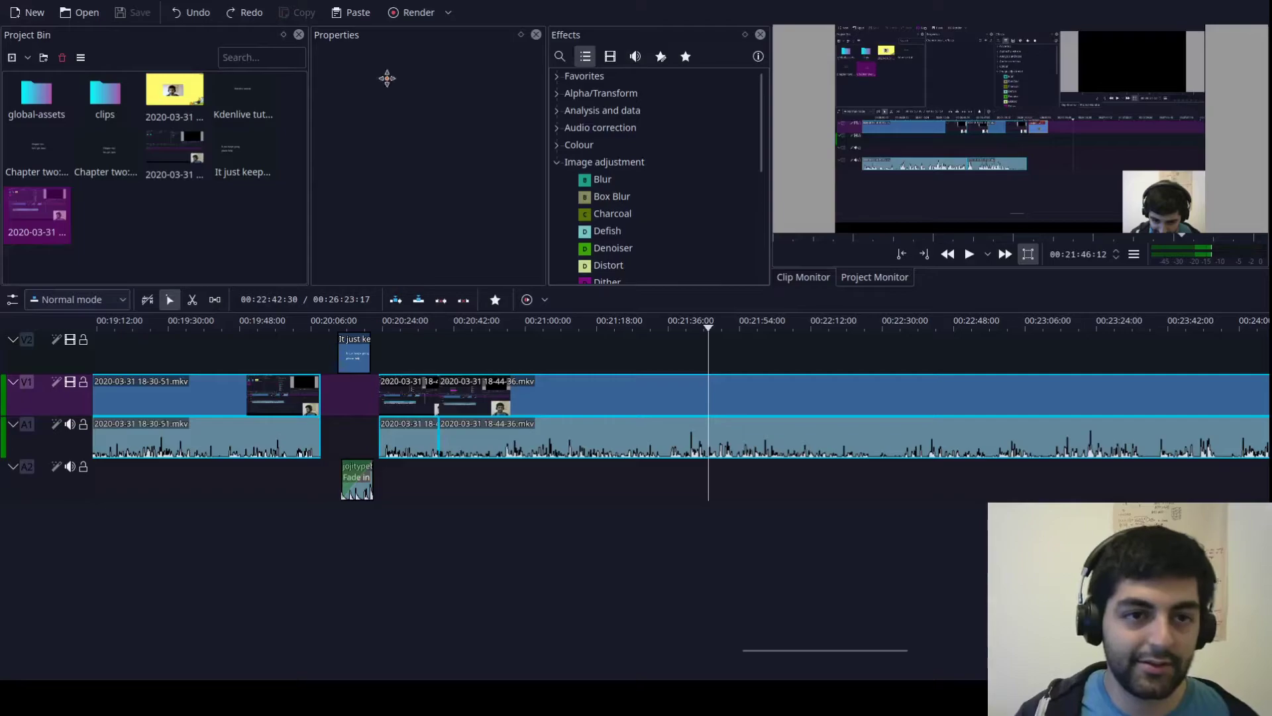
click(638, 95)
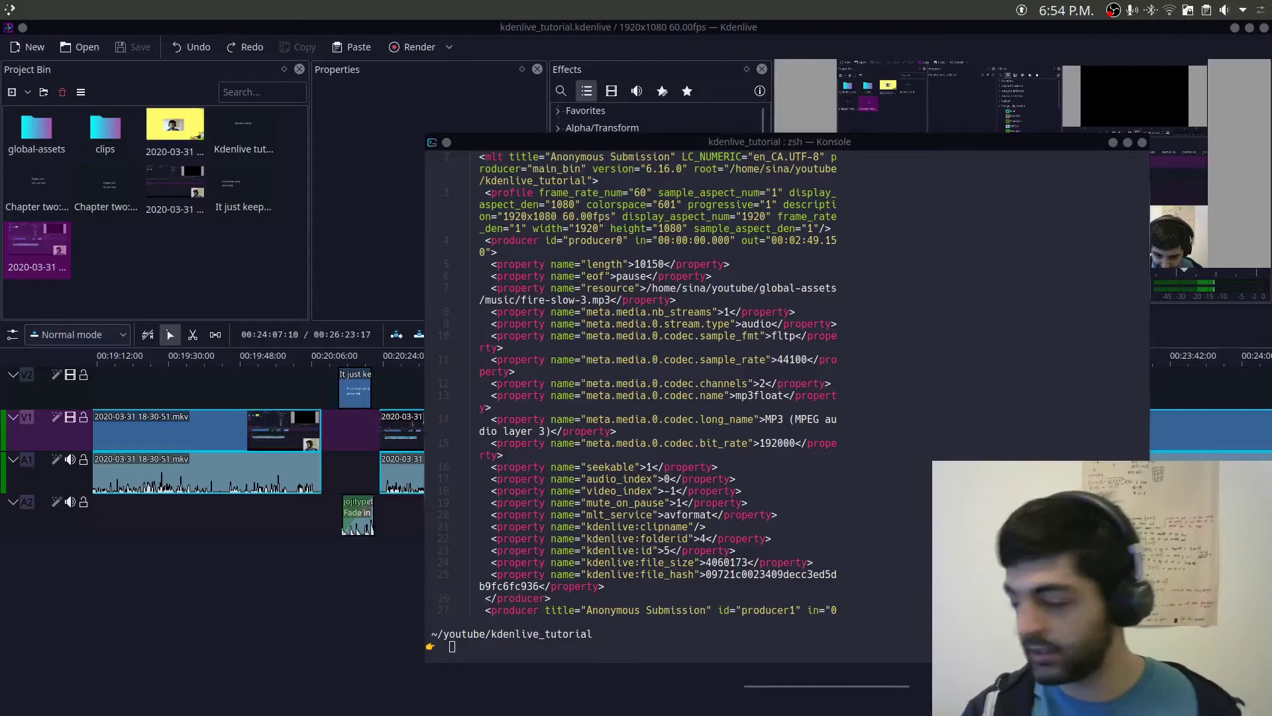
Step: Switch to Konsole, display the Kdenlive project file with bat and look through its XML producer entries
key(alt+Tab)
text(bat)
key(Right)
key(Return)
scroll(729, 397, down, 3)
scroll(806, 402, down, 13)
scroll(728, 397, down, 10)
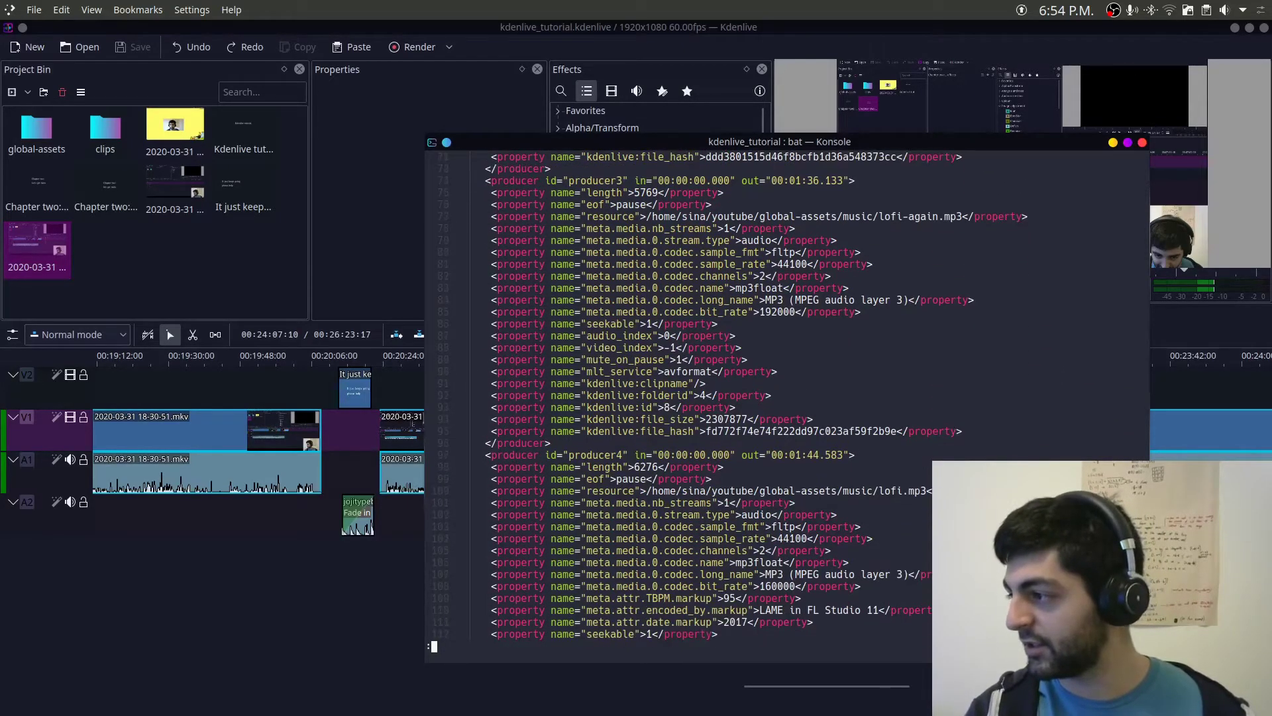
scroll(728, 398, down, 1)
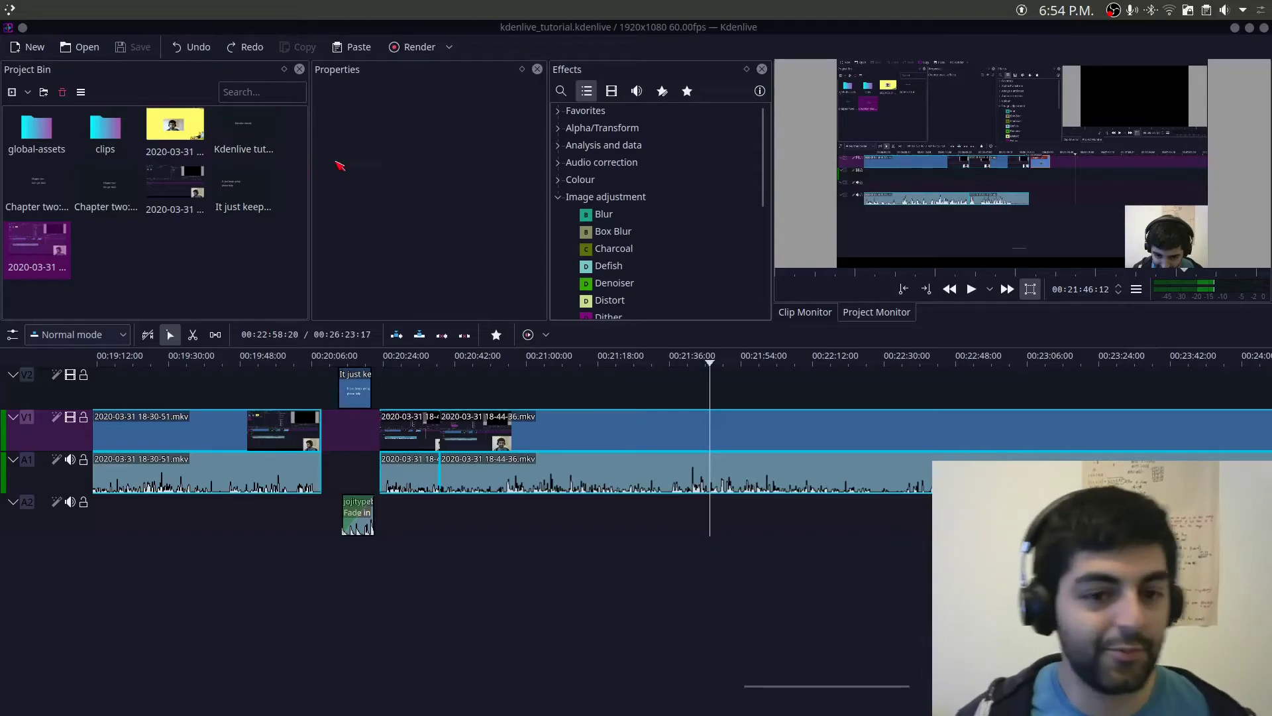
Step: Return to Kdenlive and split the 18-44-36.mkv clip on V1 and A1 at about 00:21:42
click(690, 367)
key(space)
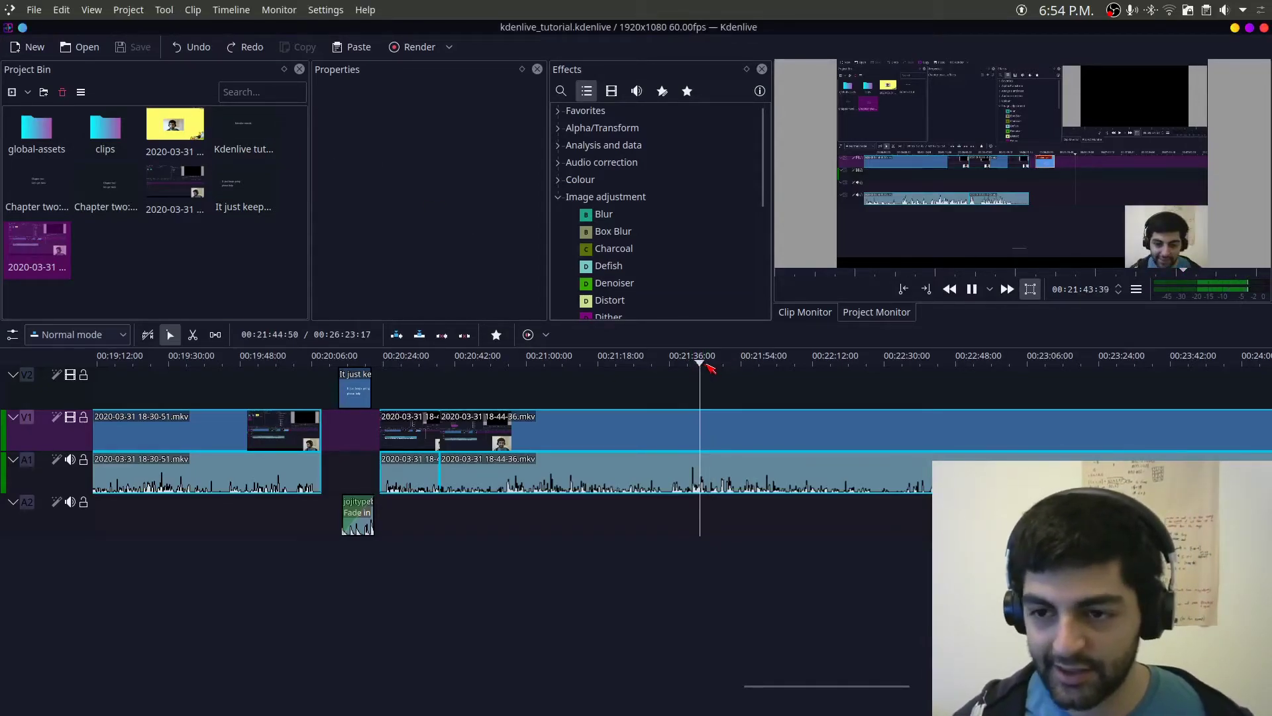
click(691, 366)
key(space)
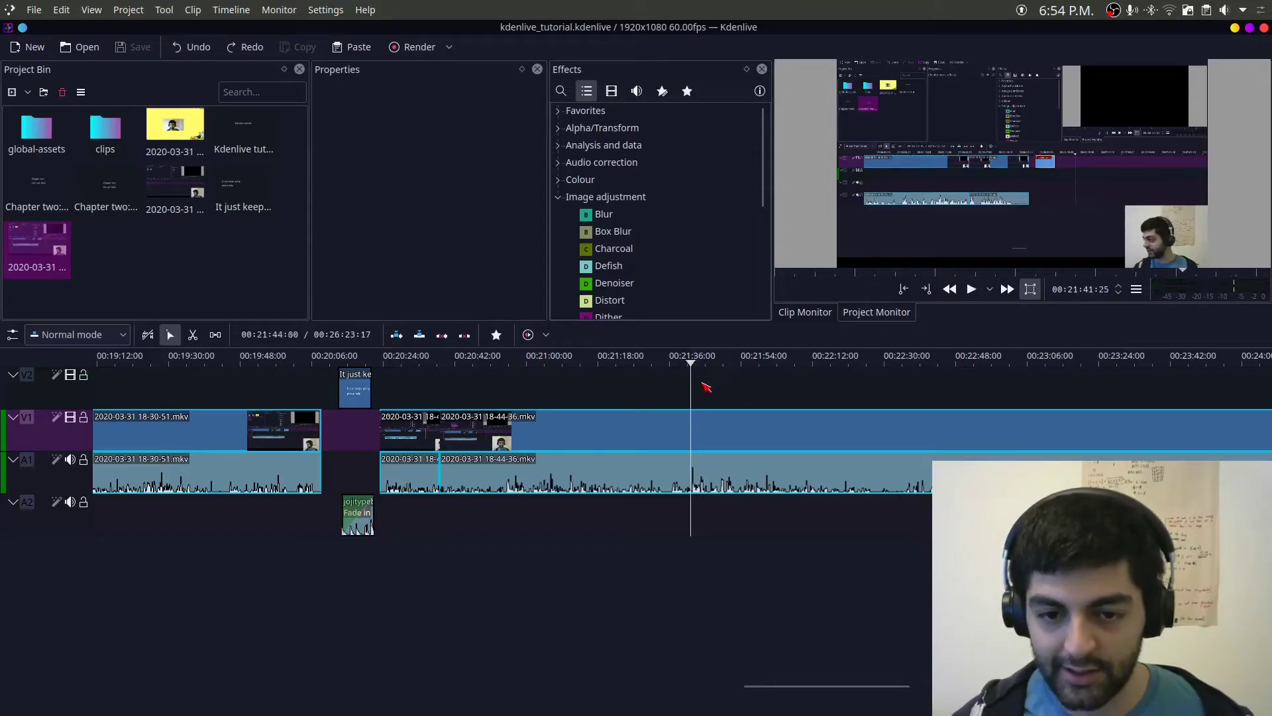
click(703, 412)
key(shift+r)
click(702, 358)
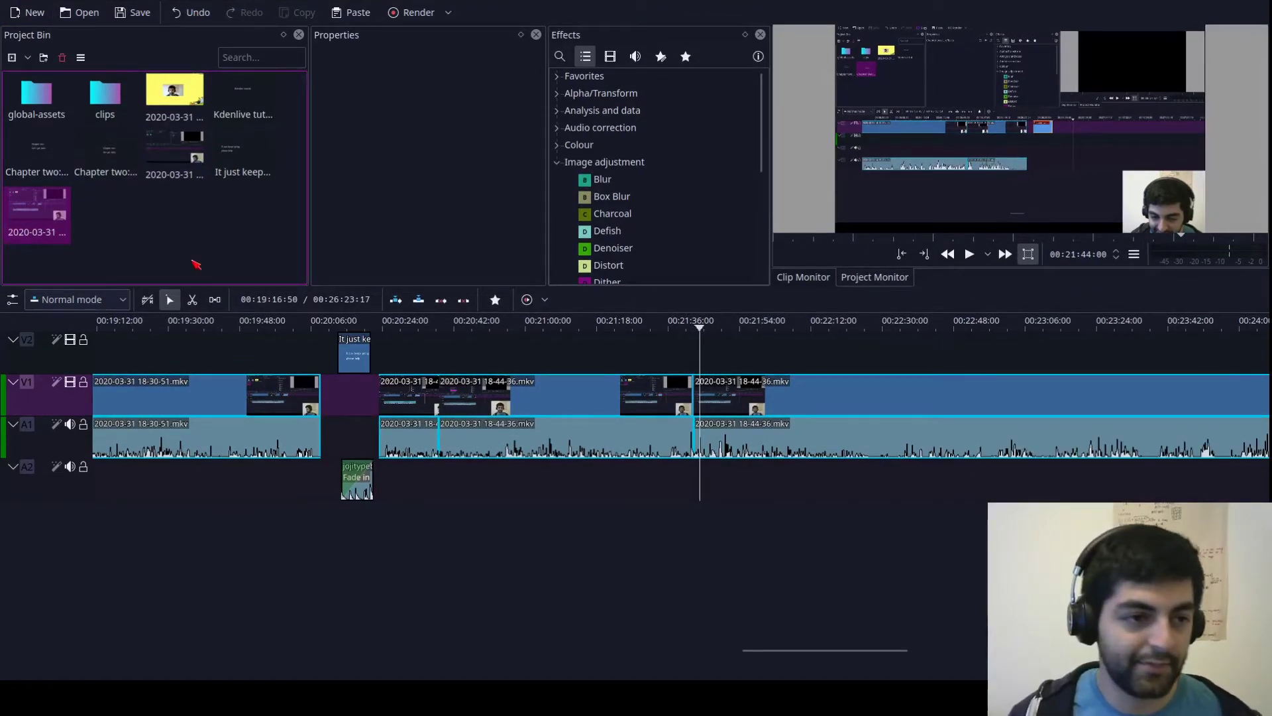
Step: Import the next 2020-03-31 screen recording into the project bin
click(189, 240)
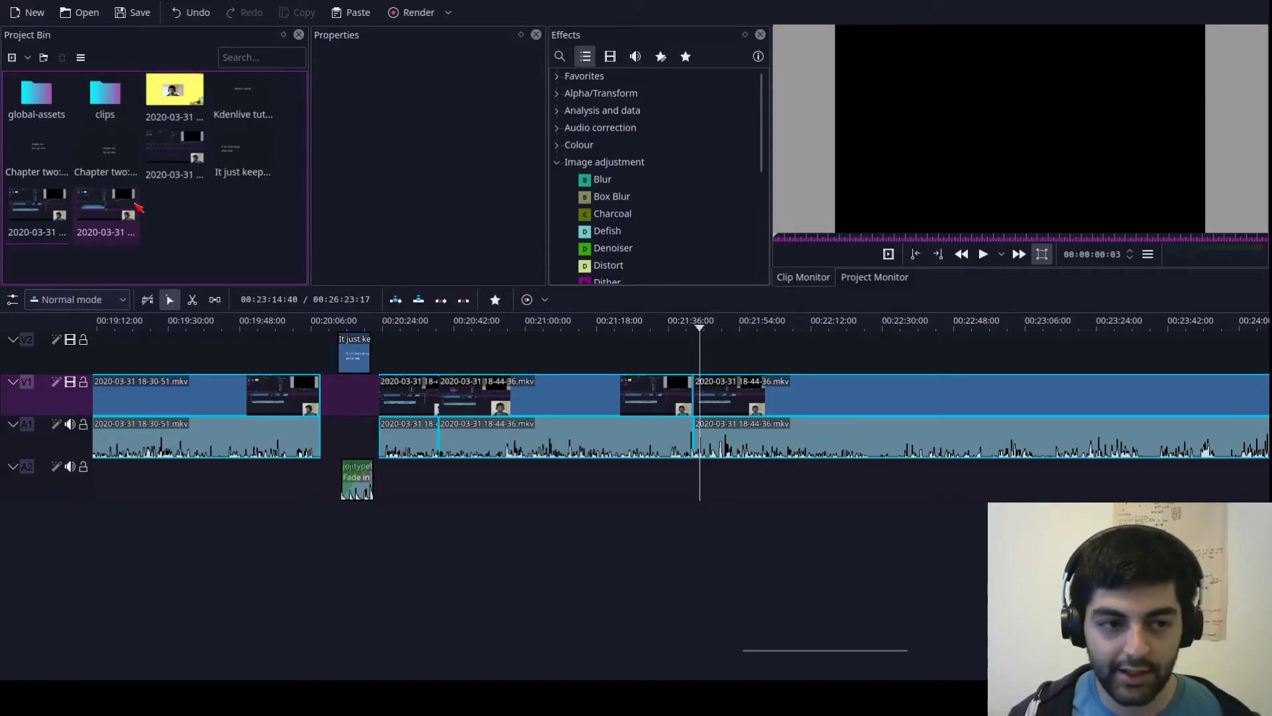
scroll(836, 470, down, 6)
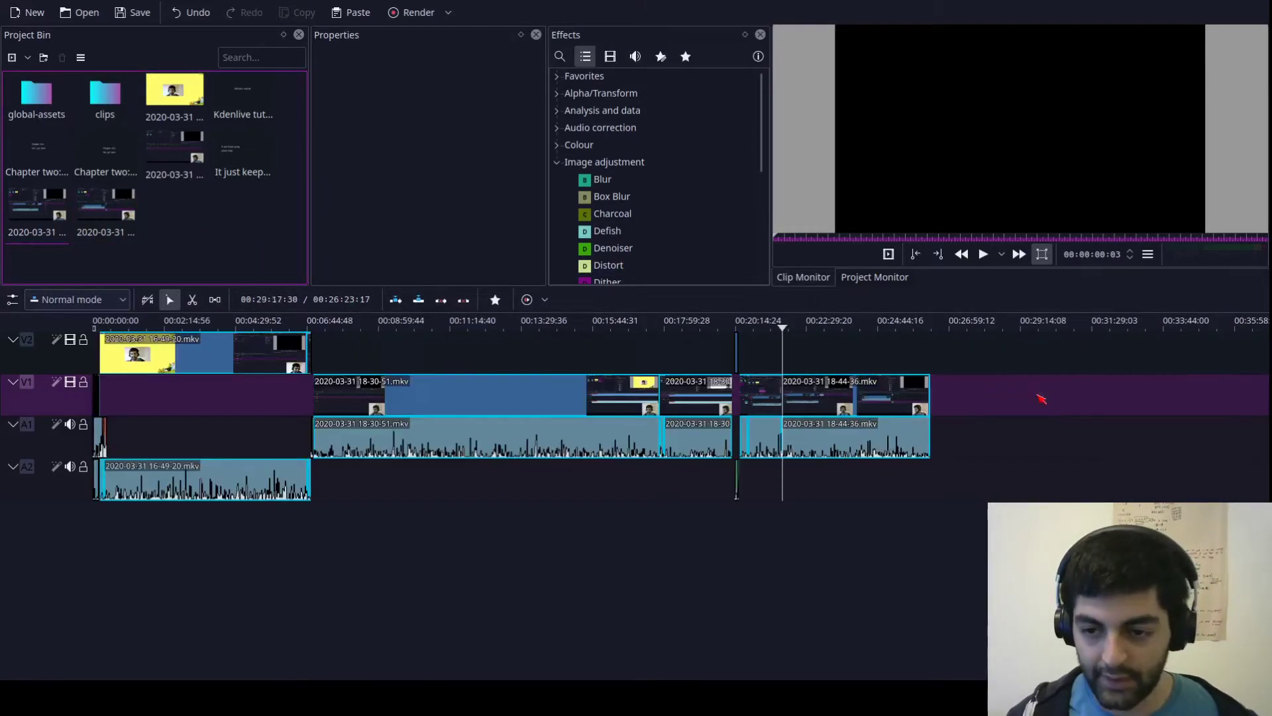
click(1017, 401)
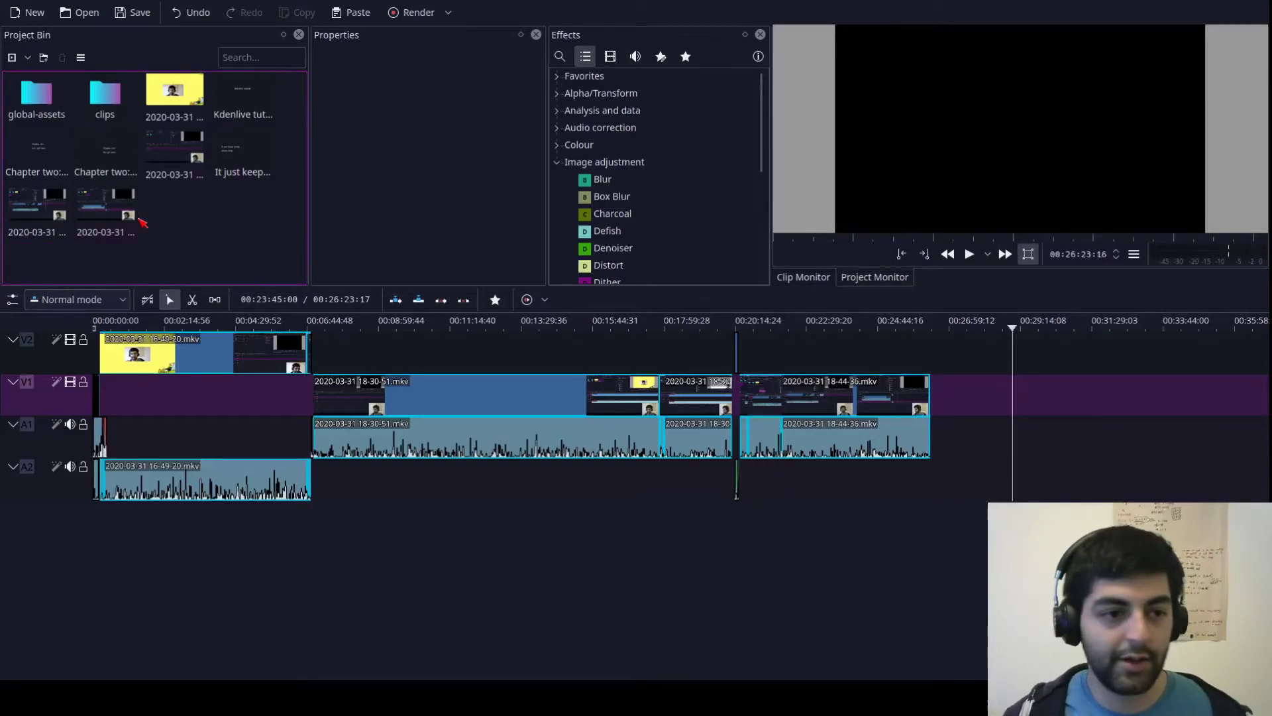
click(108, 213)
drag(653, 343, 1007, 401)
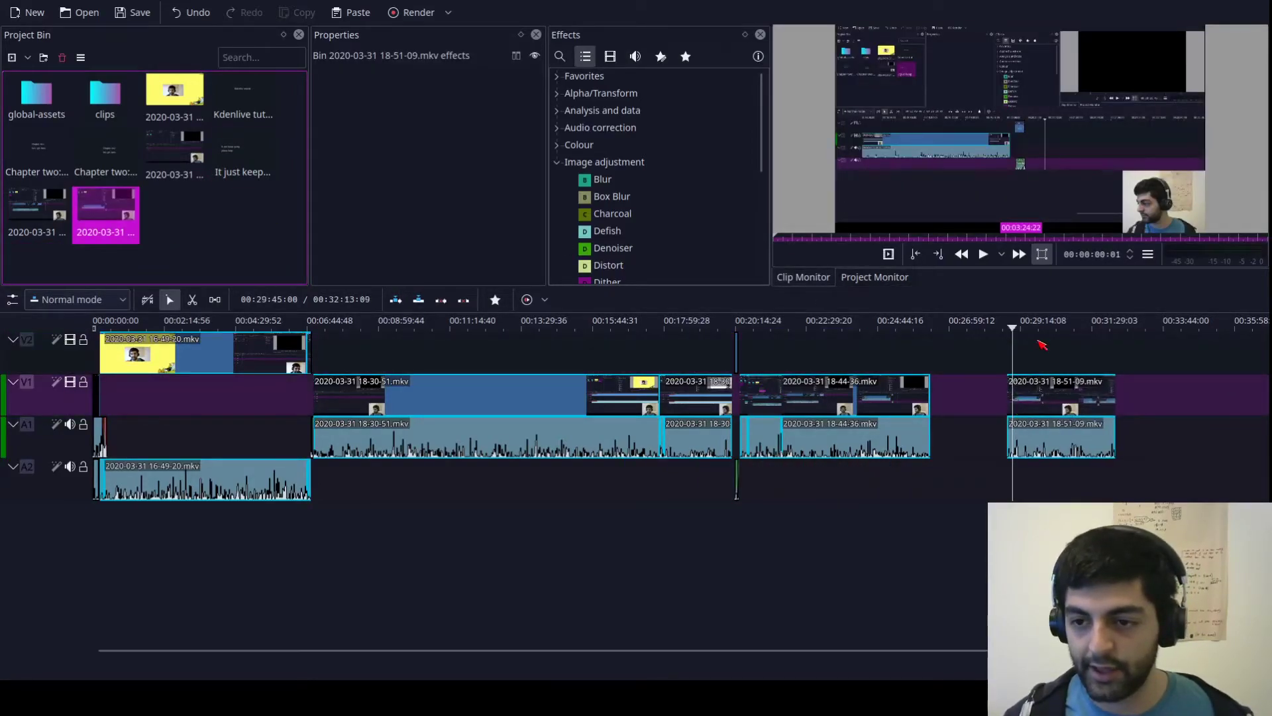
Step: Scrub and play through the second half of the 18-51-09.mkv clip to look for the section worth keeping
key(space)
click(1085, 356)
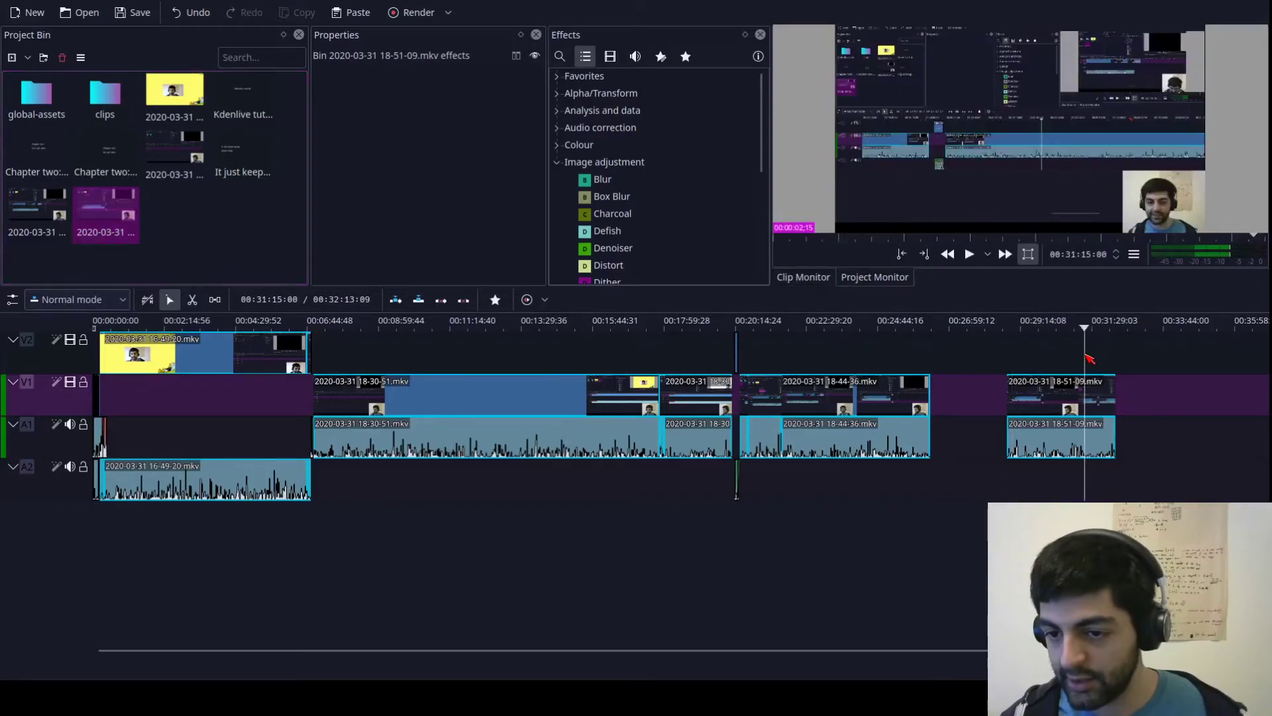
key(space)
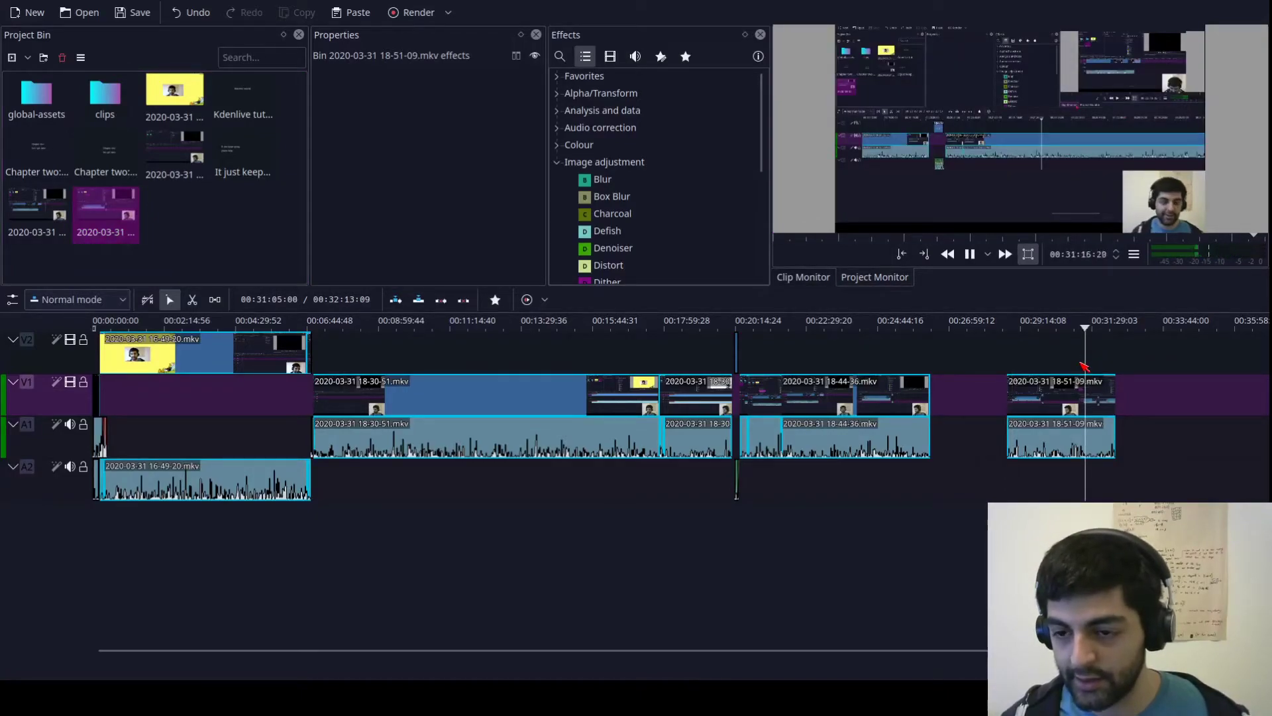
click(1100, 358)
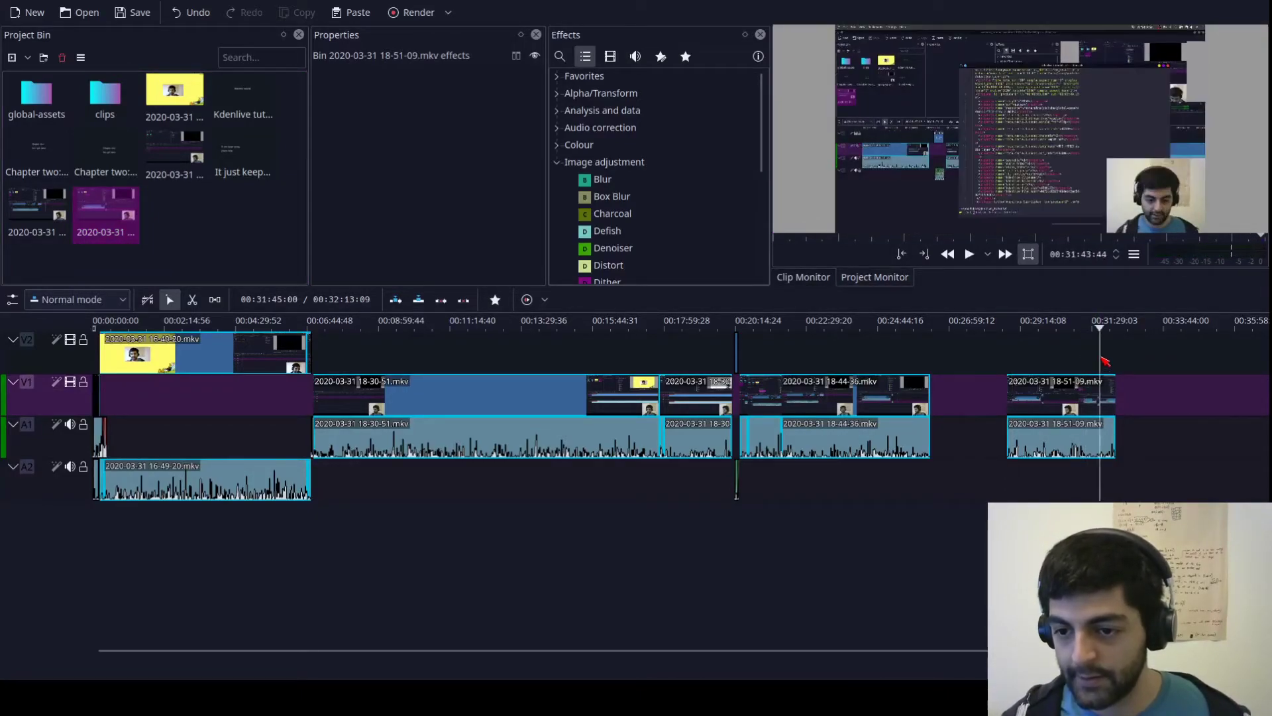
scroll(1083, 392, up, 3)
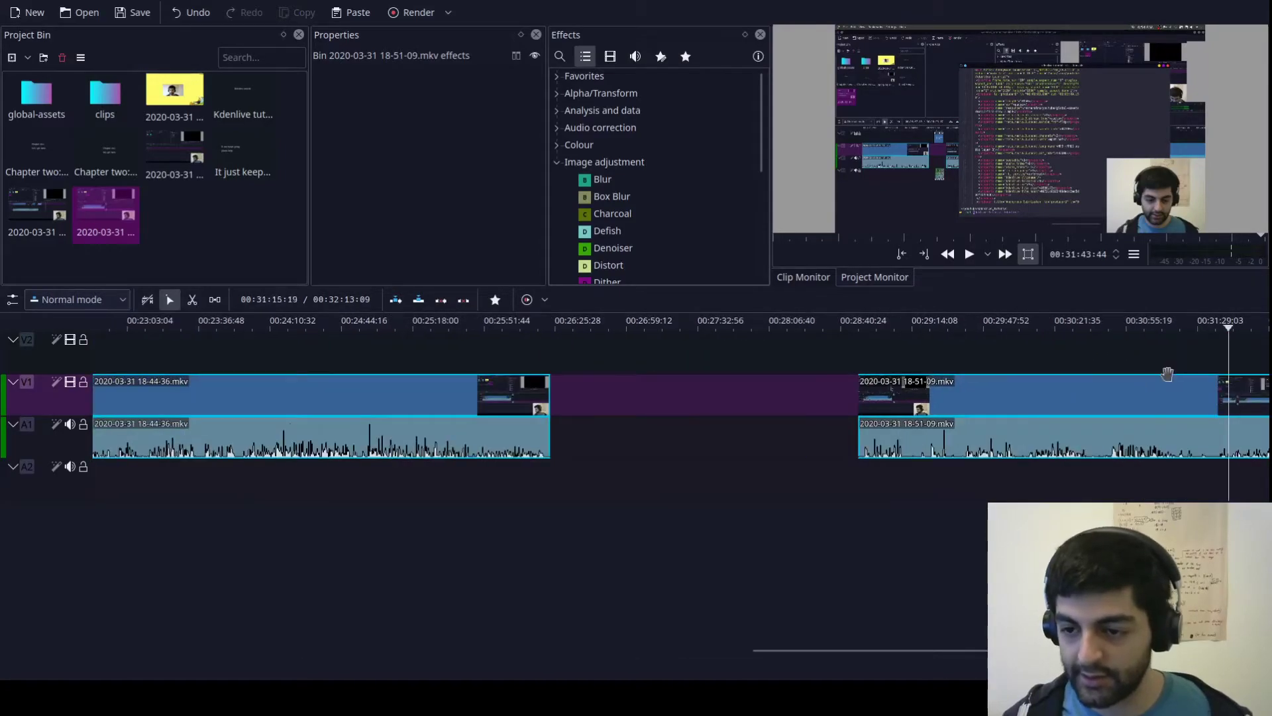
scroll(957, 353, down, 2)
click(974, 344)
mouse_move(979, 332)
mouse_down()
mouse_move(994, 331)
mouse_move(983, 333)
mouse_up()
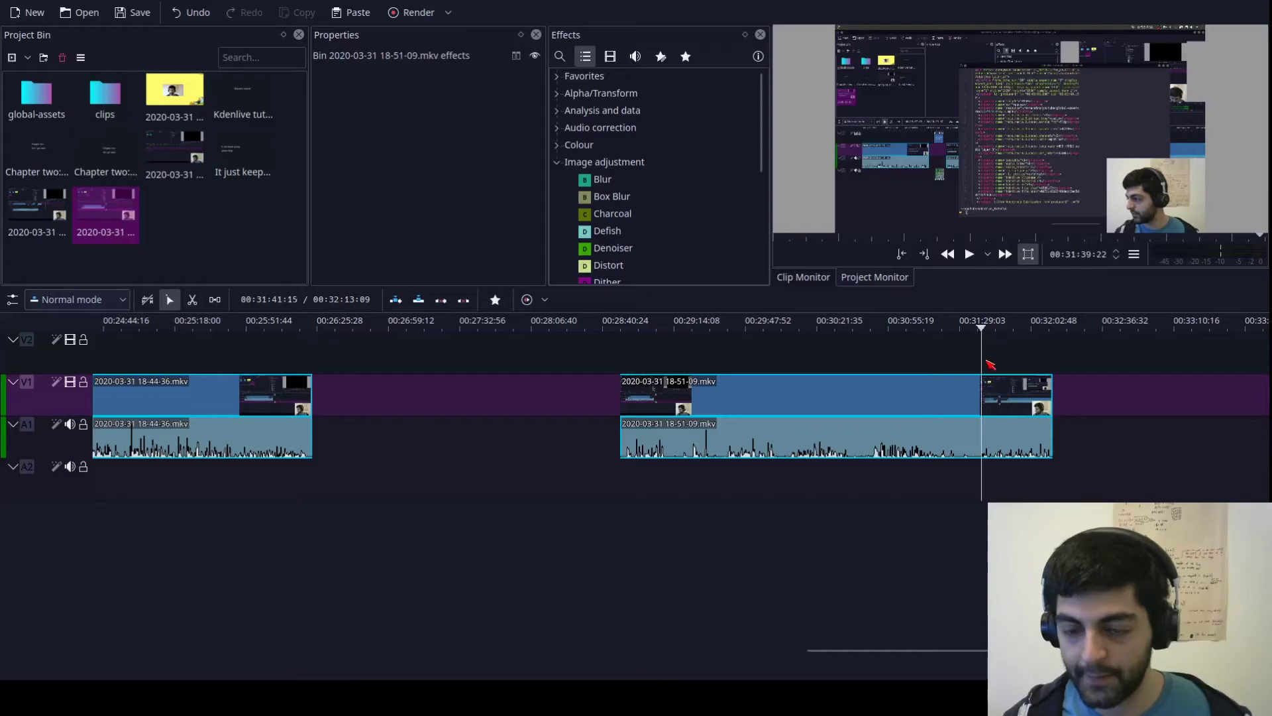
key(space)
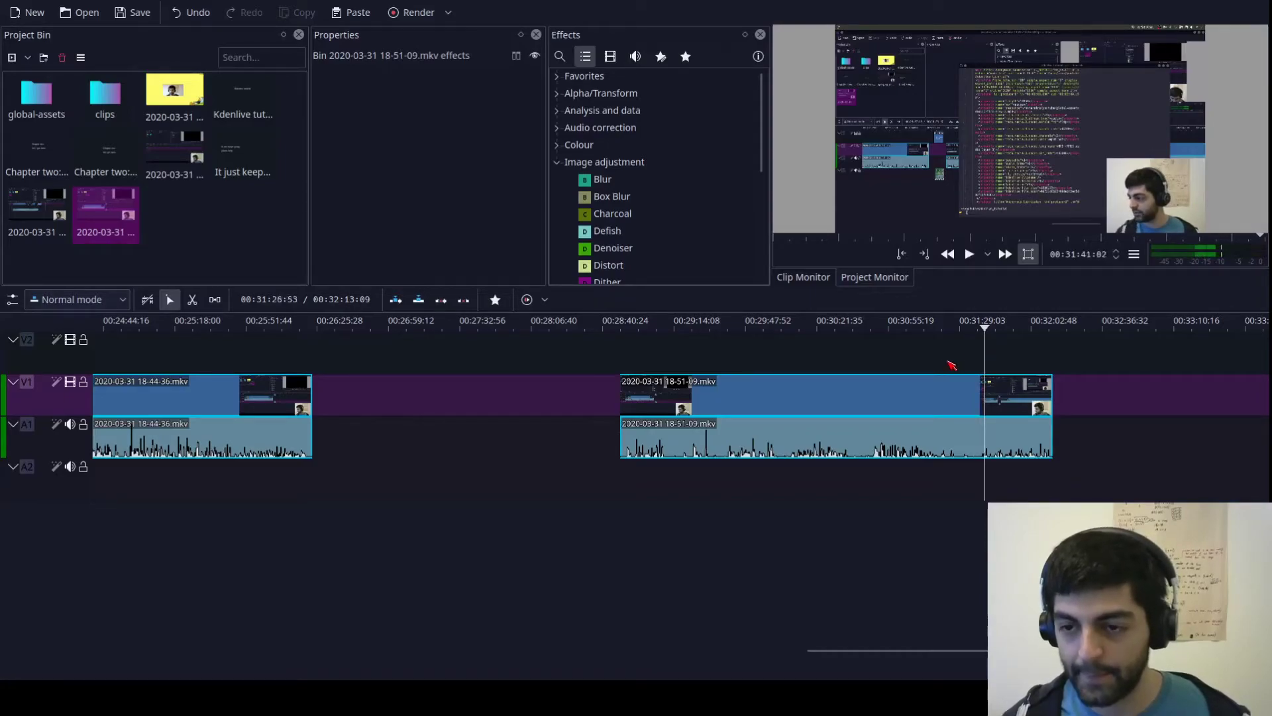
Step: Move the 18-51-09.mkv clip to just after the 18-44-36.mkv clip and split it at about 00:28:56
drag(685, 396, 335, 401)
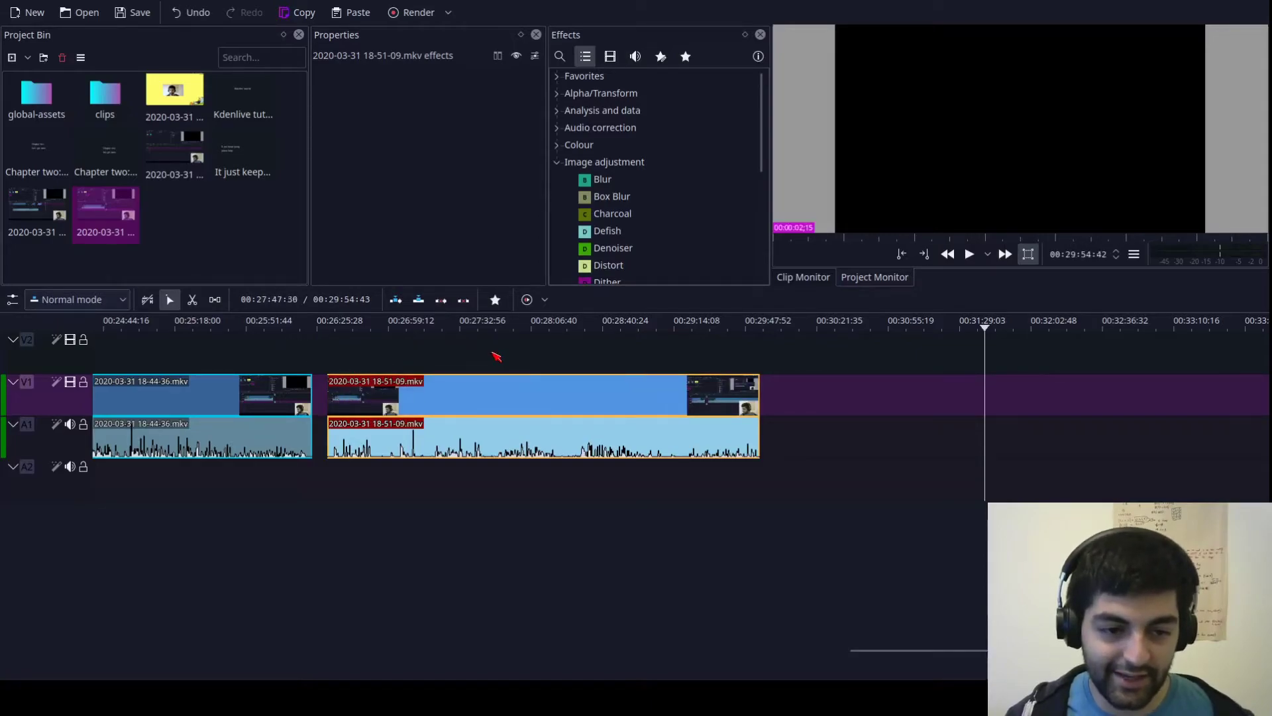
click(660, 346)
drag(665, 339, 636, 329)
key(space)
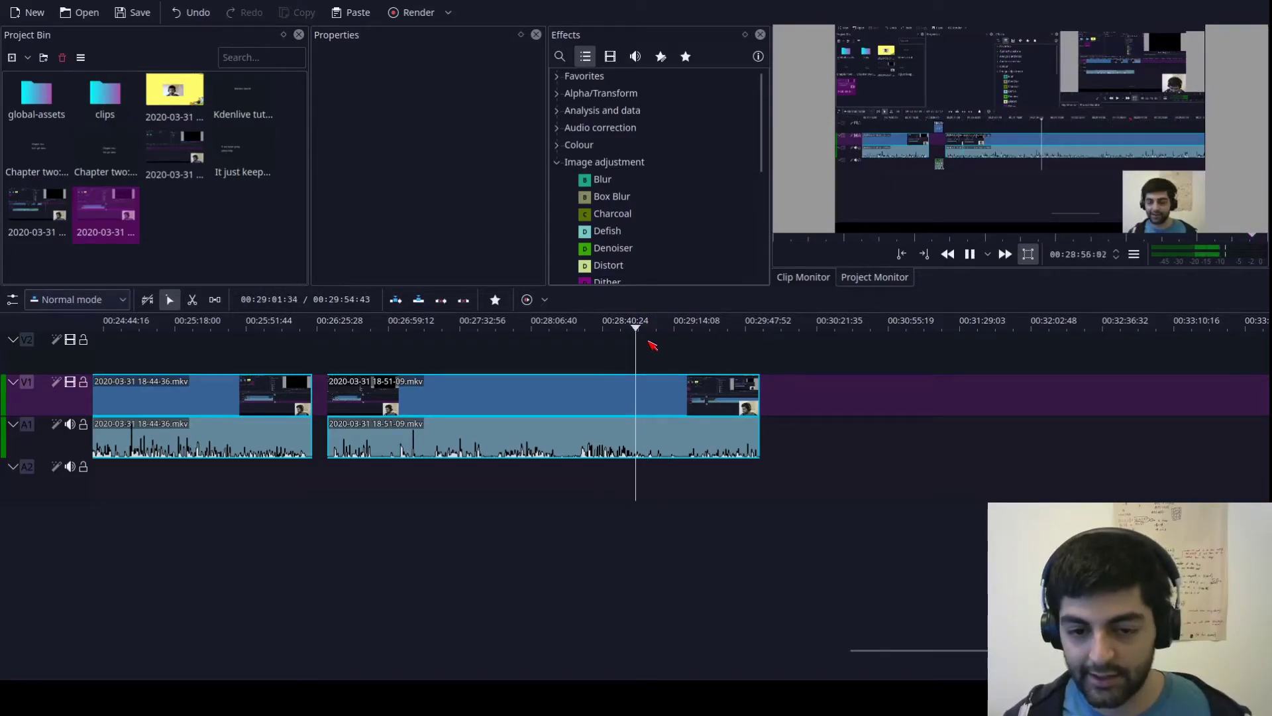
key(space)
click(646, 385)
key(shift+r)
Step: Split the second part of 18-51-09.mkv at about 00:29:33 and delete the piece before that cut
click(693, 364)
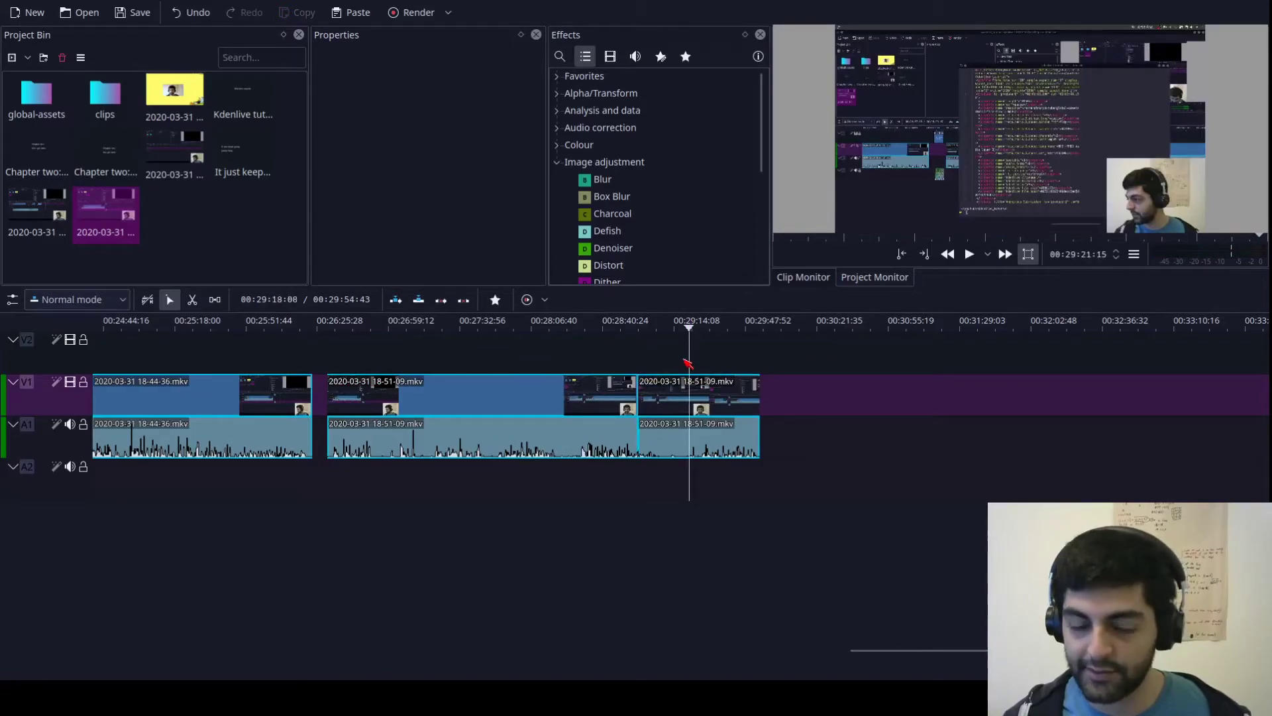
drag(693, 363, 720, 364)
click(708, 385)
key(shift+r)
click(692, 393)
key(Delete)
Step: Play the last piece of 18-51-09.mkv, split it at about 00:29:43 and delete everything after the cut
click(730, 397)
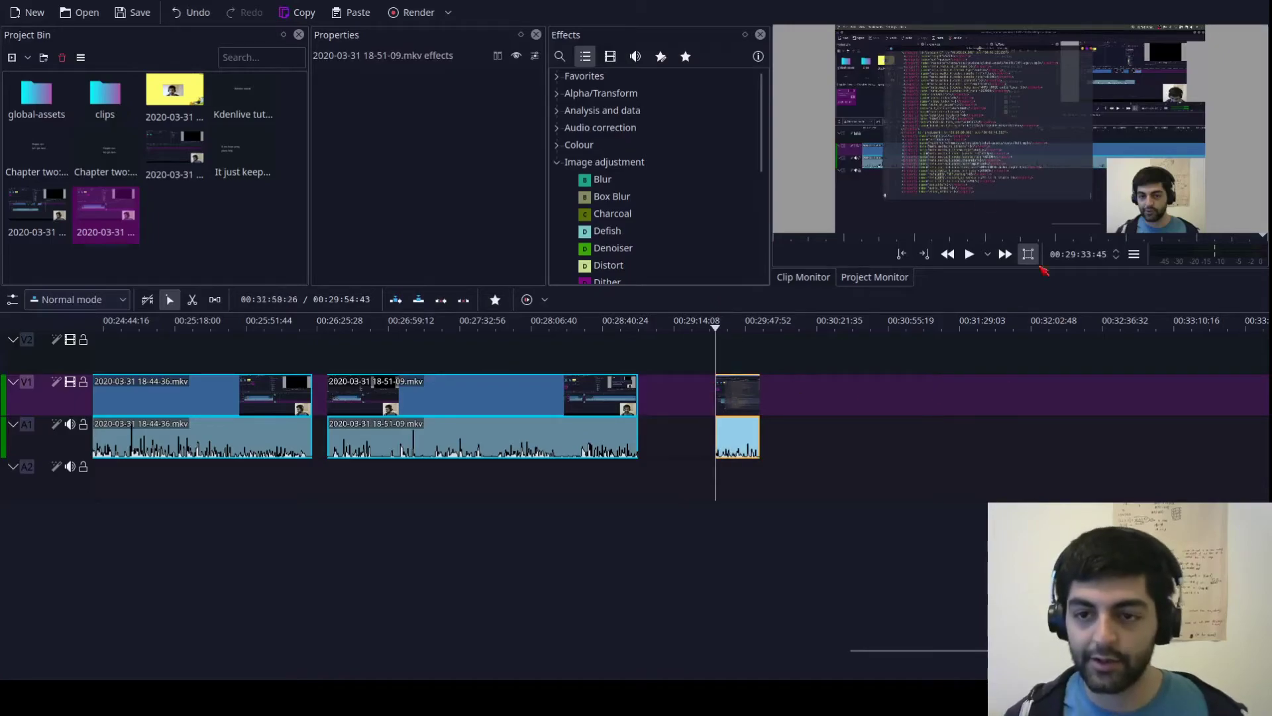
key(space)
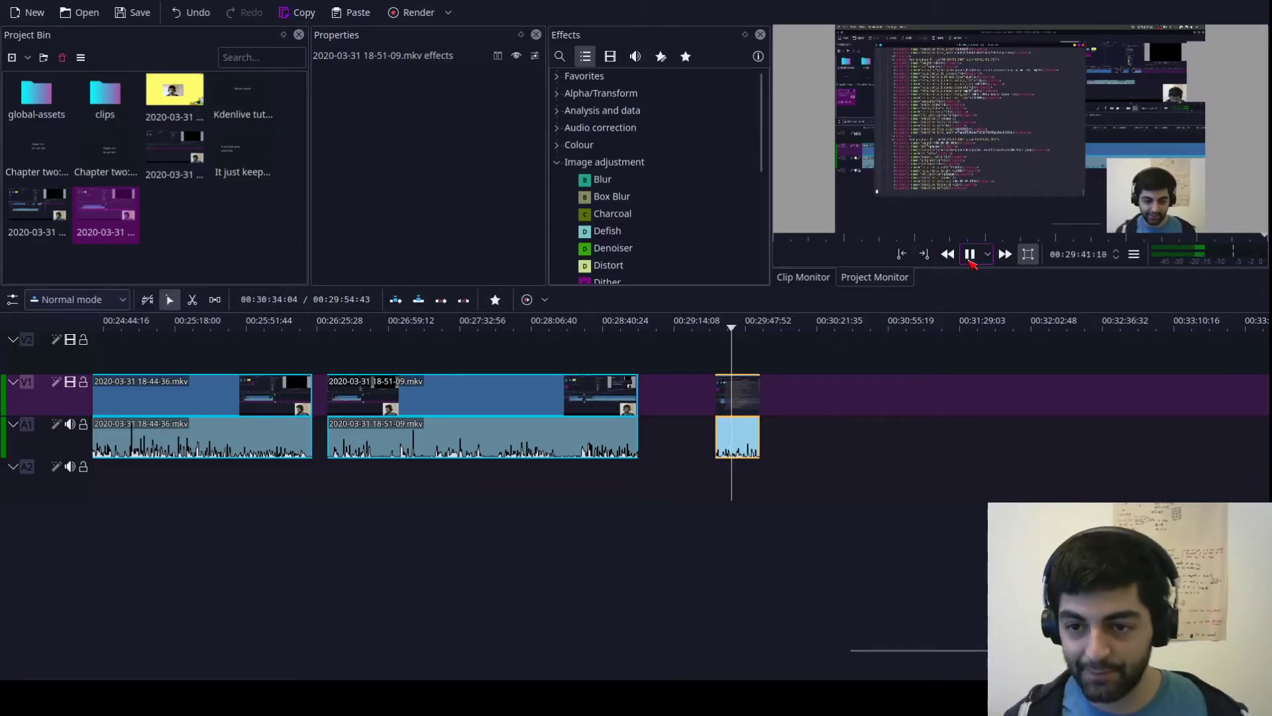
click(969, 255)
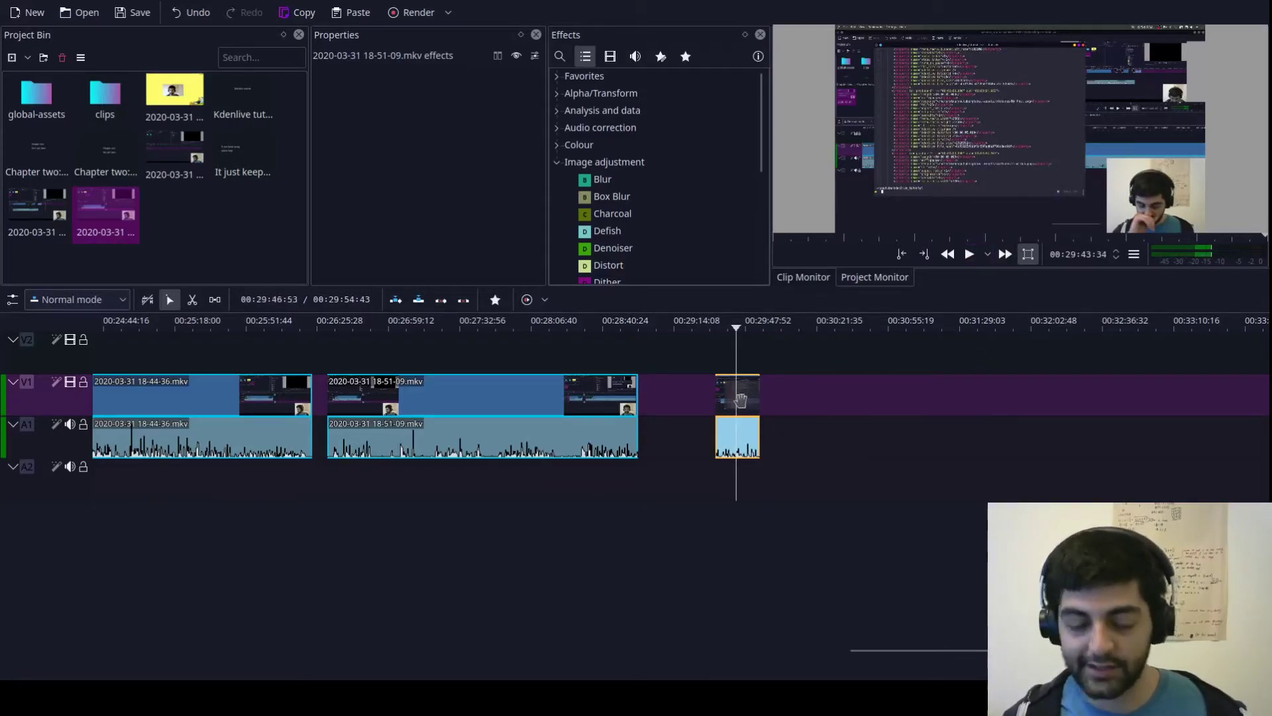
scroll(815, 424, down, 1)
key(shift+r)
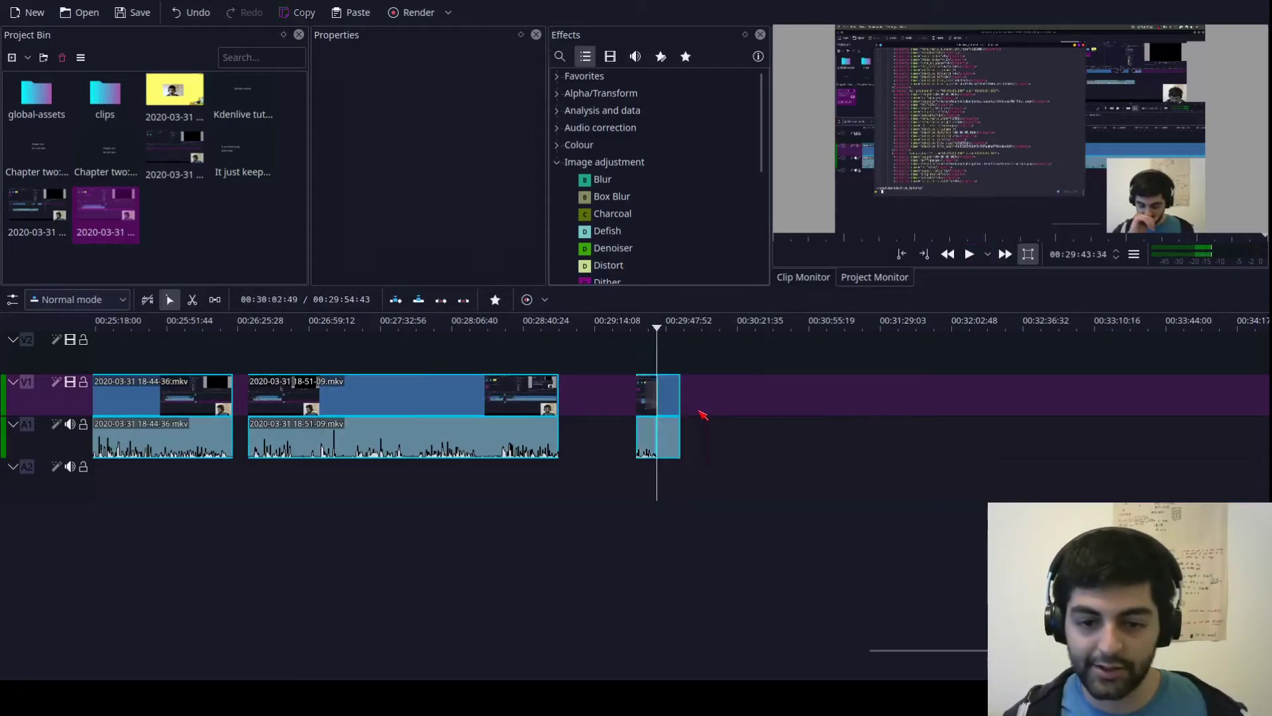
click(672, 388)
key(Delete)
Step: Move the short 18-51-09.mkv piece to V2 above the 18-44-36.mkv cut at about 00:21:42 and delete its audio on A2
drag(646, 392, 292, 350)
click(270, 349)
key(space)
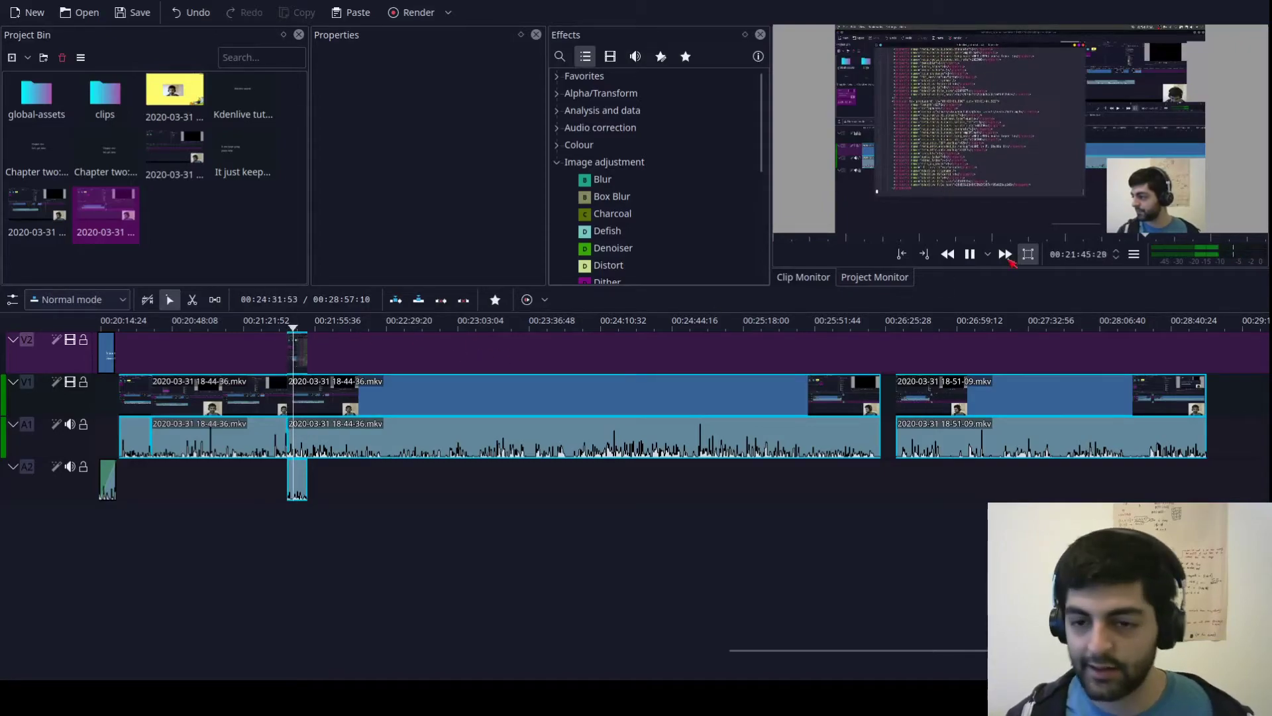
key(space)
click(299, 341)
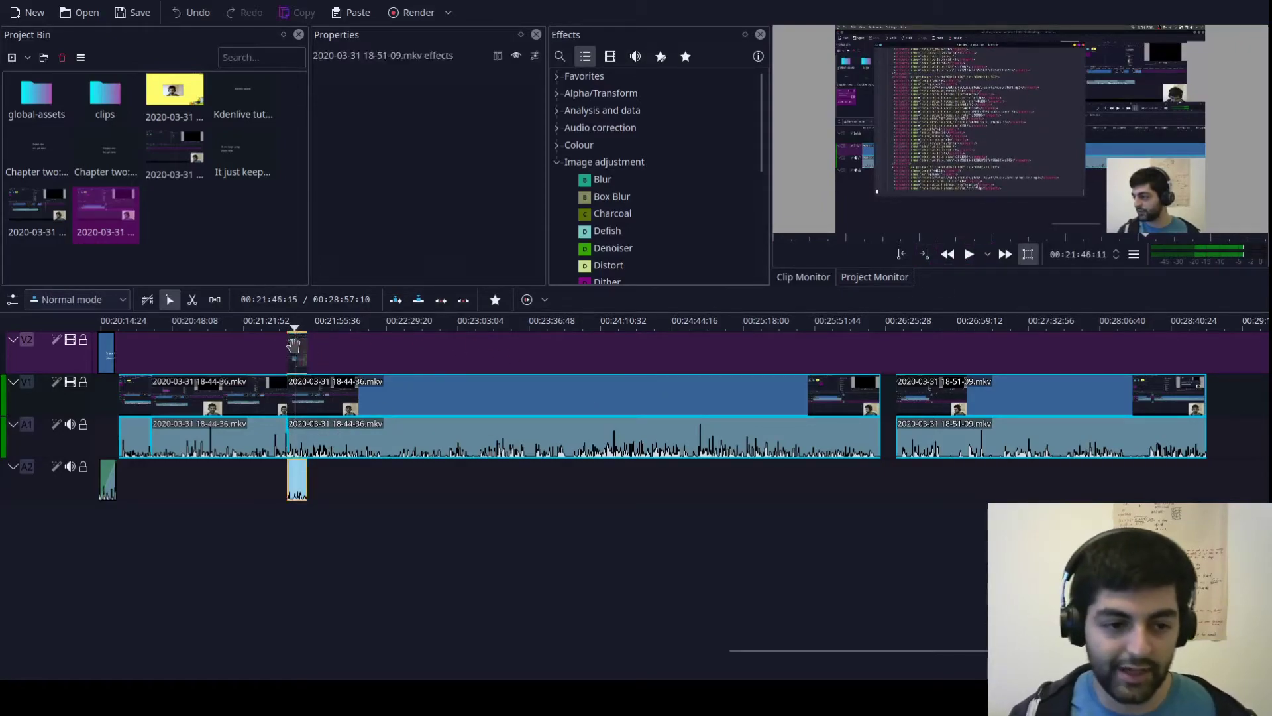
key(Delete)
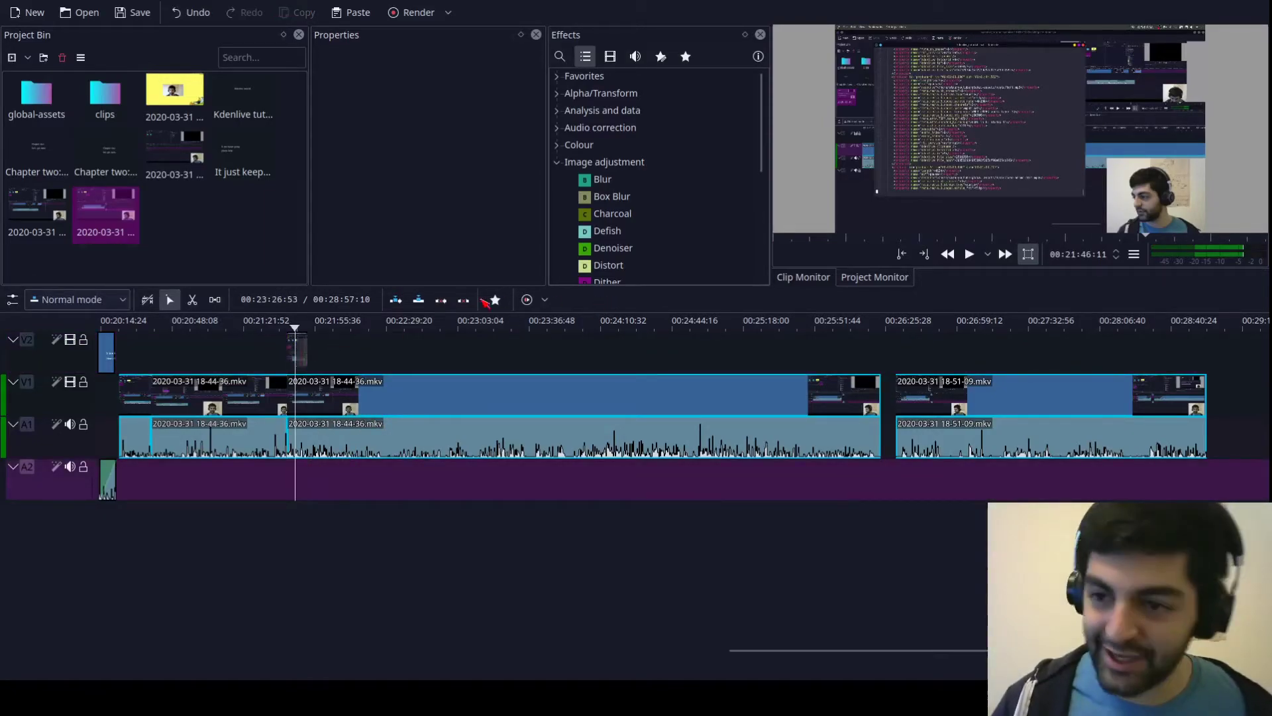
click(287, 325)
key(space)
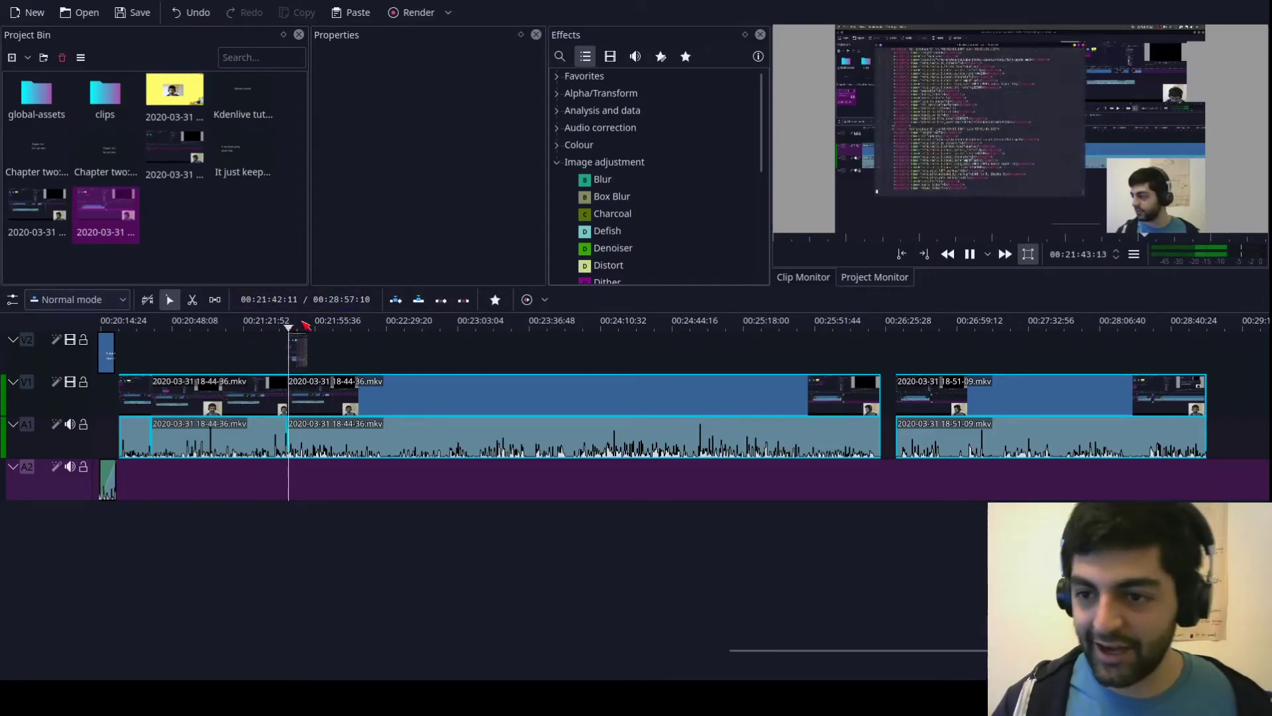
key(space)
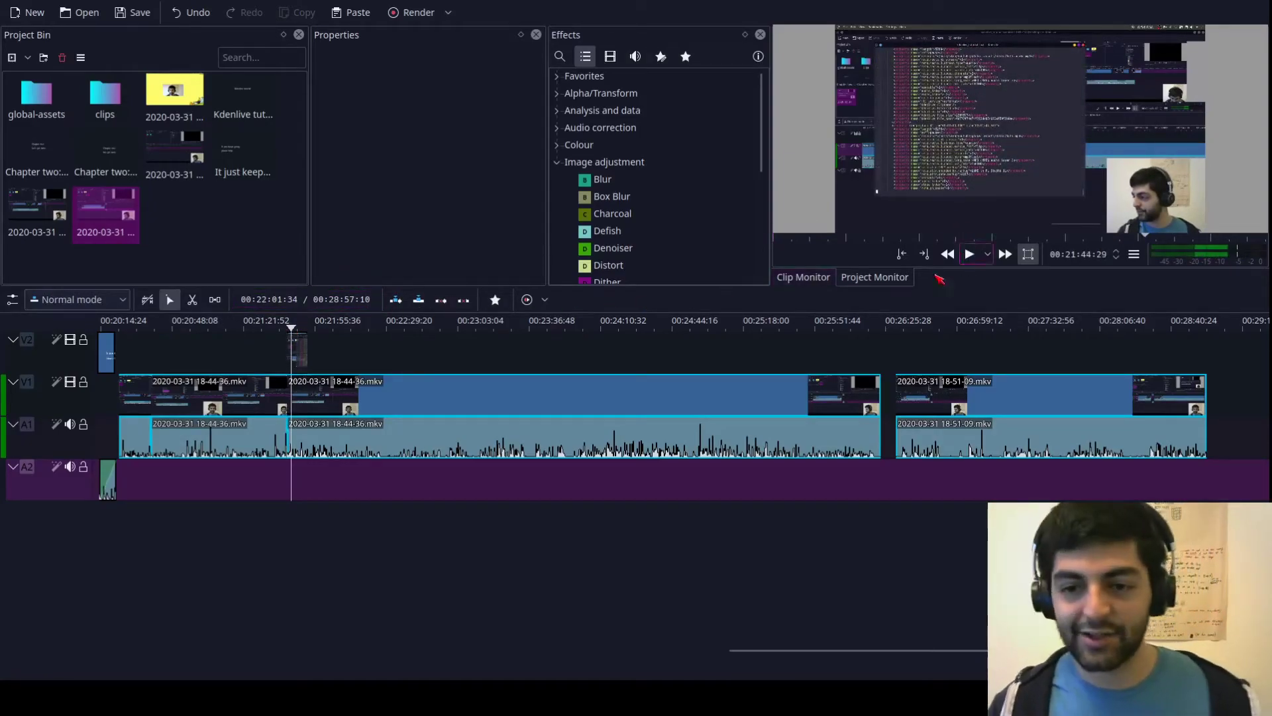
Step: Add the Transform effect from the favorites to the short 18-51-09.mkv clip on V2
scroll(303, 352, up, 1)
scroll(307, 354, up, 1)
scroll(321, 363, down, 1)
scroll(331, 363, up, 2)
click(373, 358)
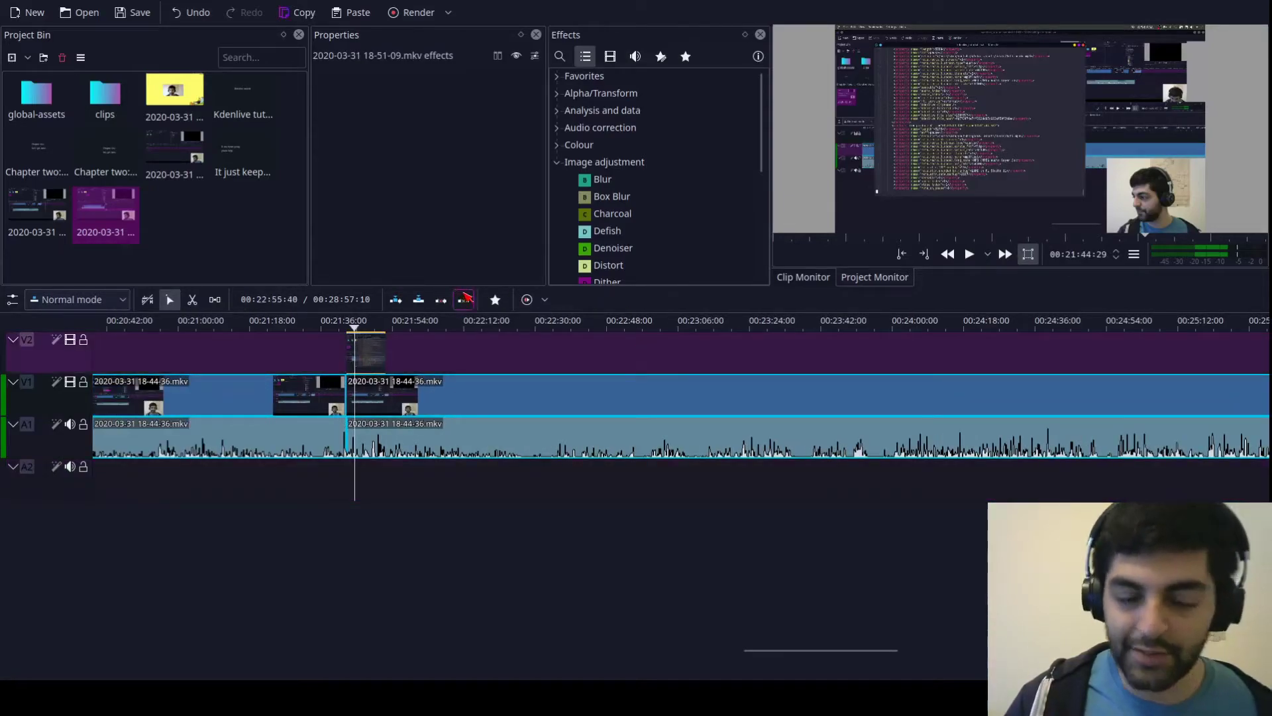
click(722, 211)
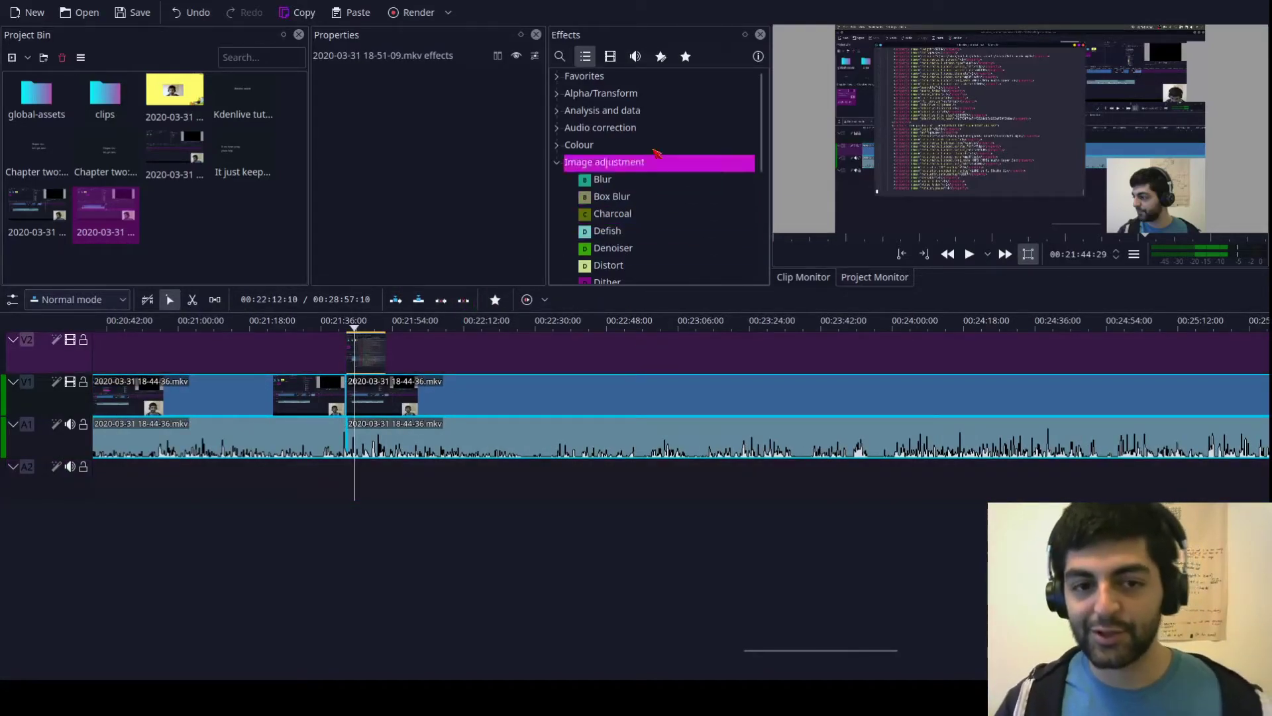
click(650, 95)
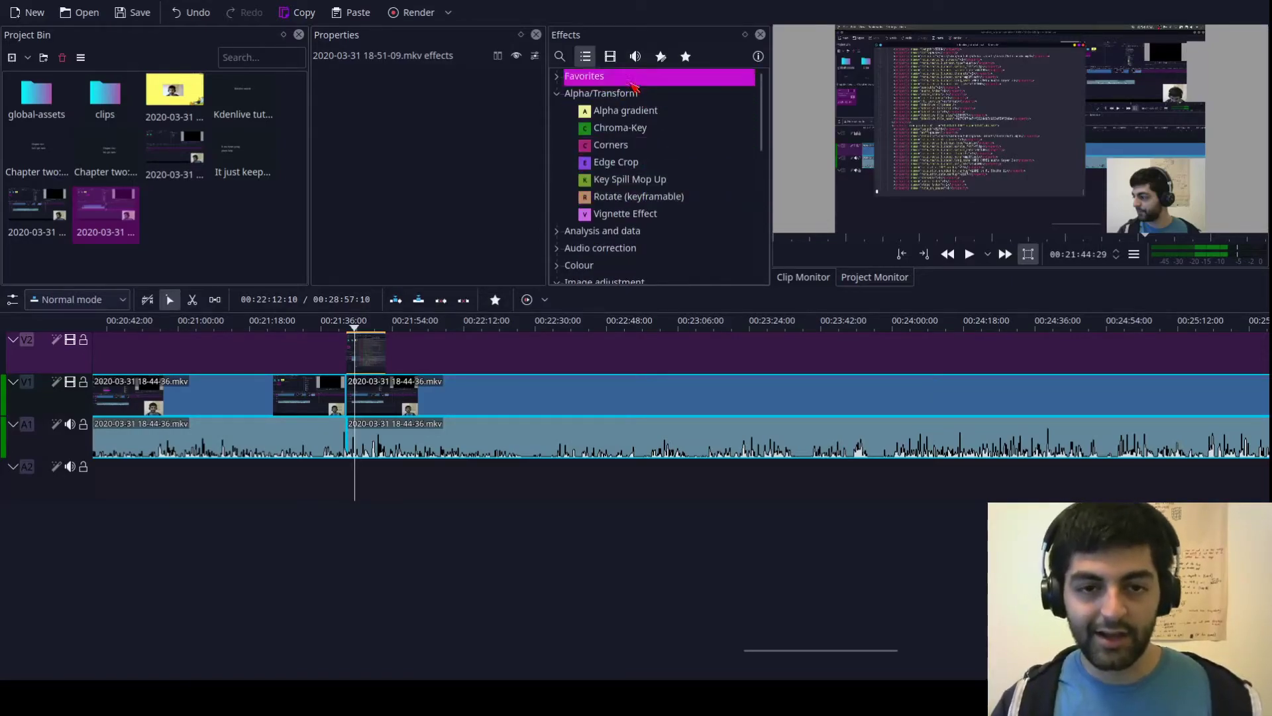
click(589, 76)
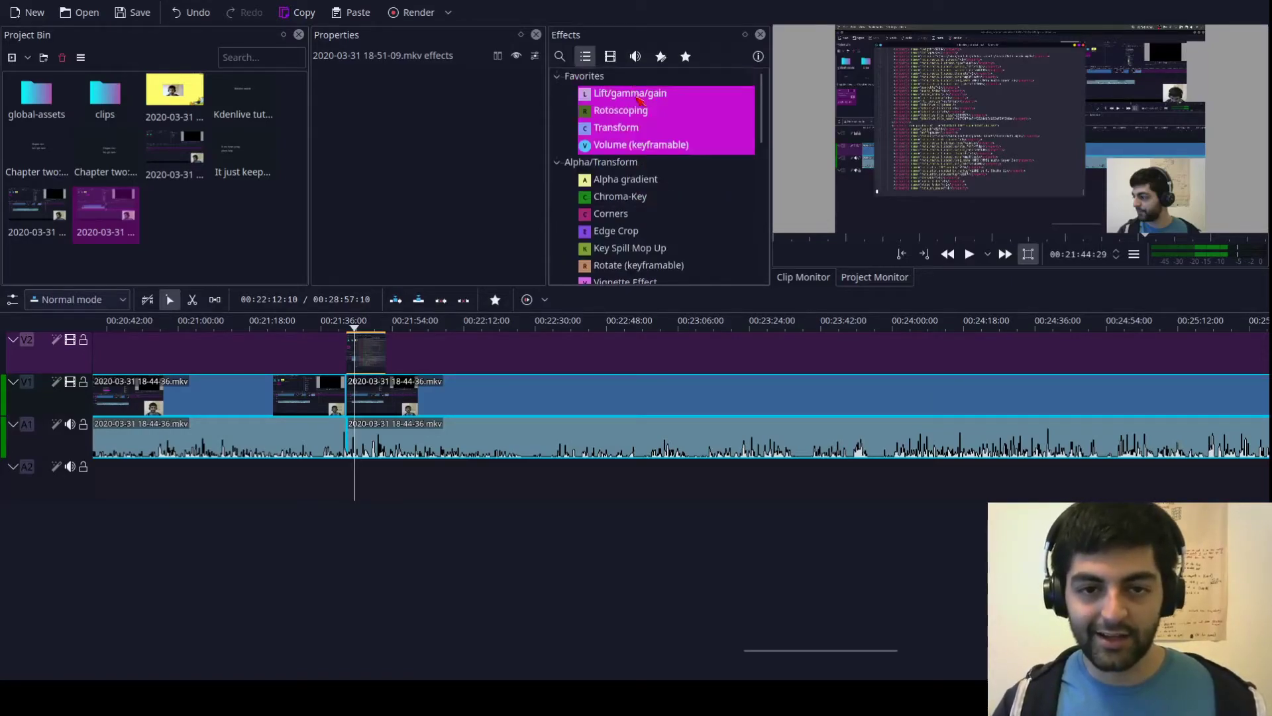
double_click(612, 132)
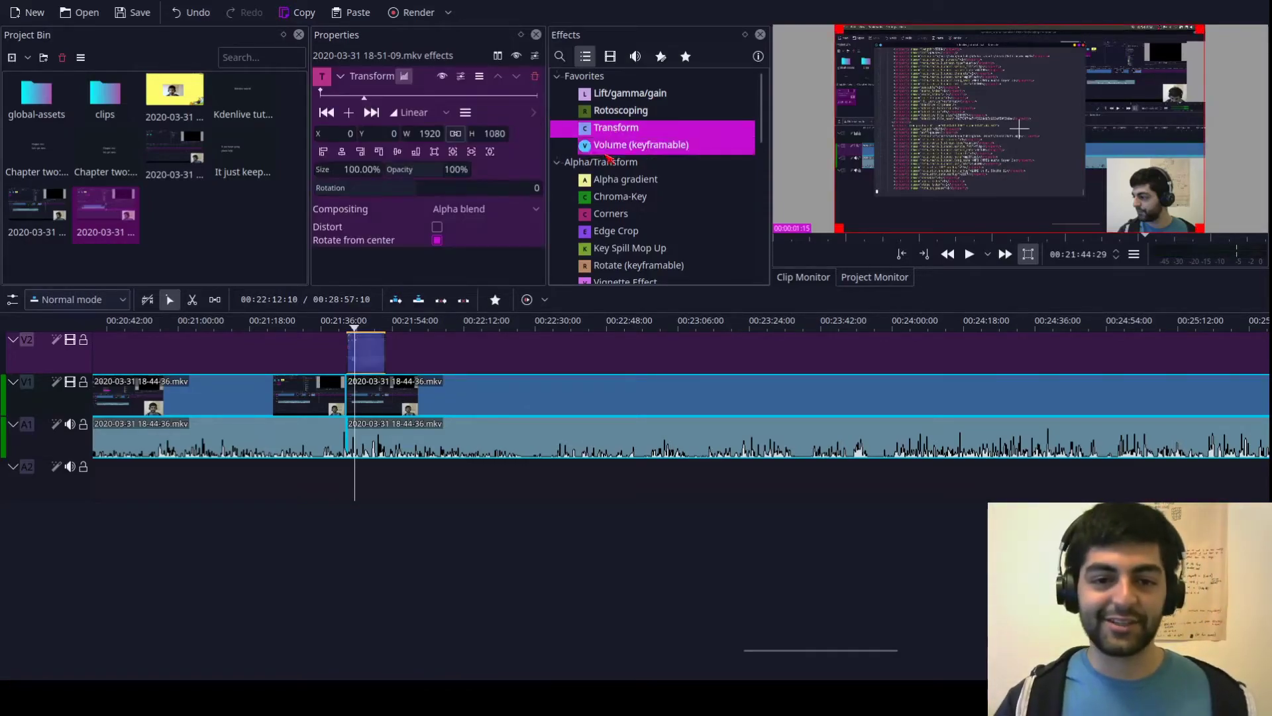
Step: Scale the V2 overlay to about 67% (about 1286 × 832) and position it at about X 206, Y 66
drag(837, 226, 962, 180)
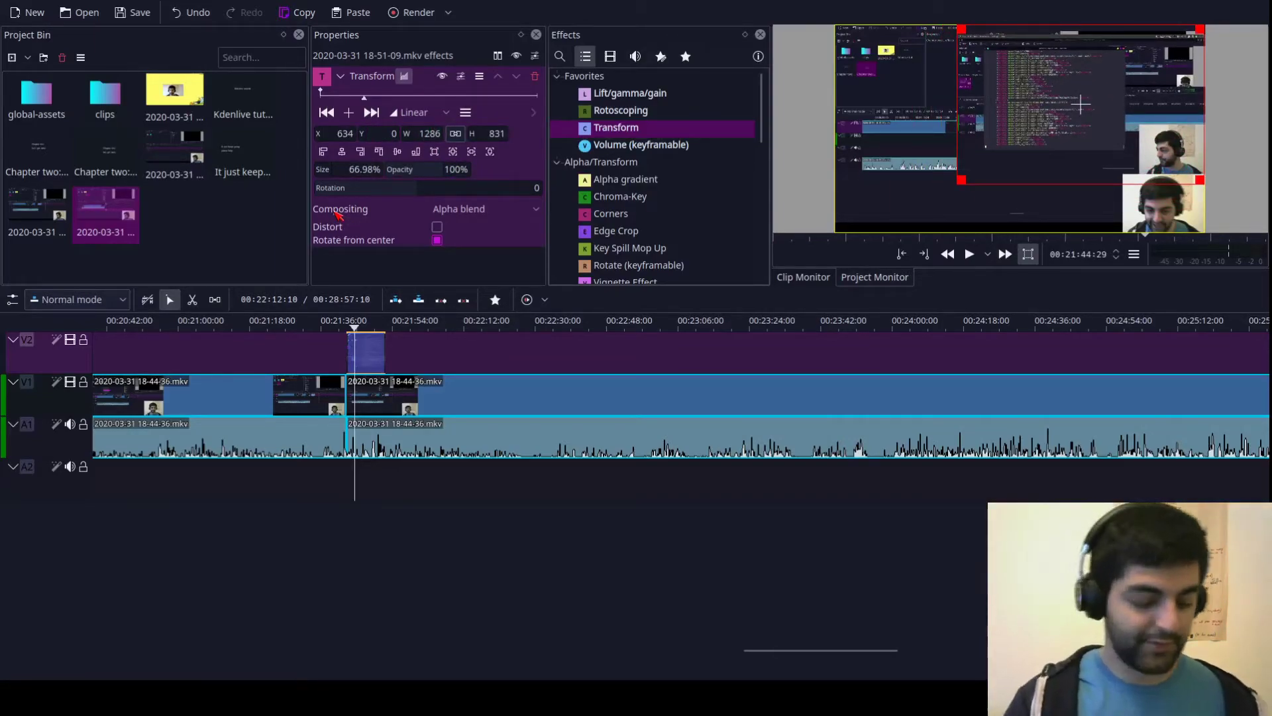
drag(326, 137, 363, 137)
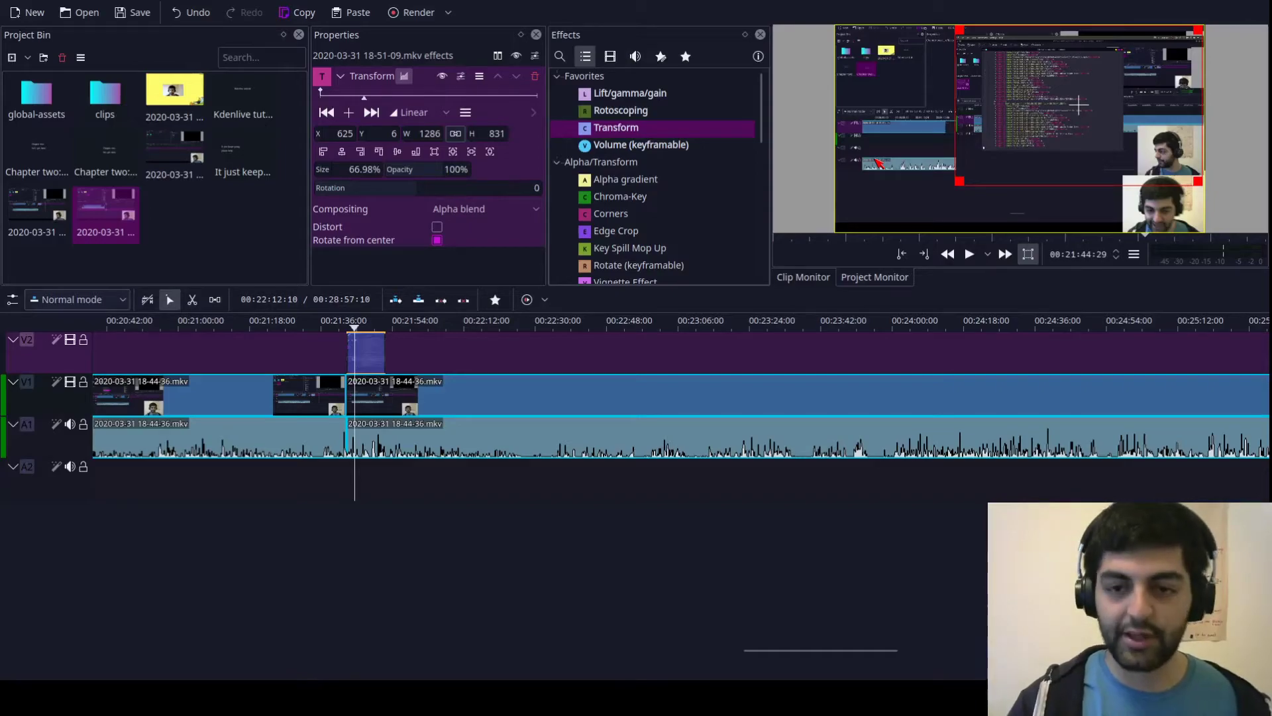
drag(1080, 106, 997, 116)
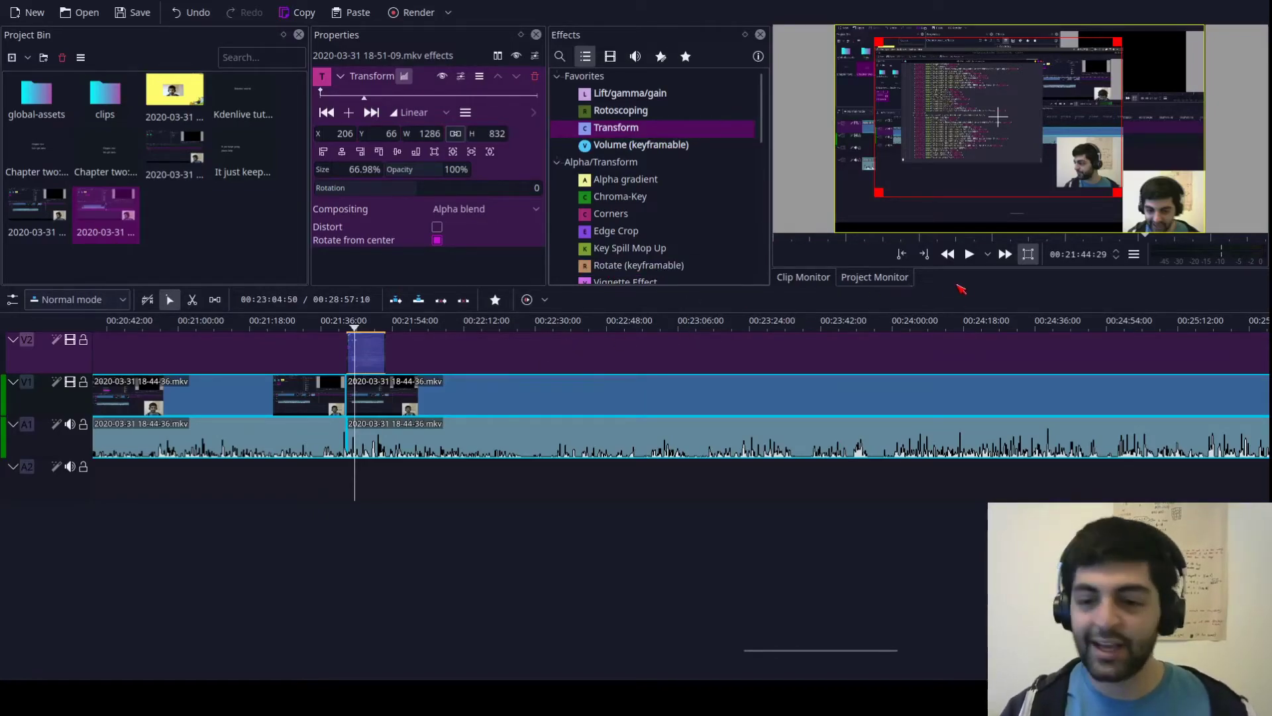
Step: Trim the end of the V2 overlay clip to about 00:21:48 and preview the overlay from 00:21:42
click(970, 254)
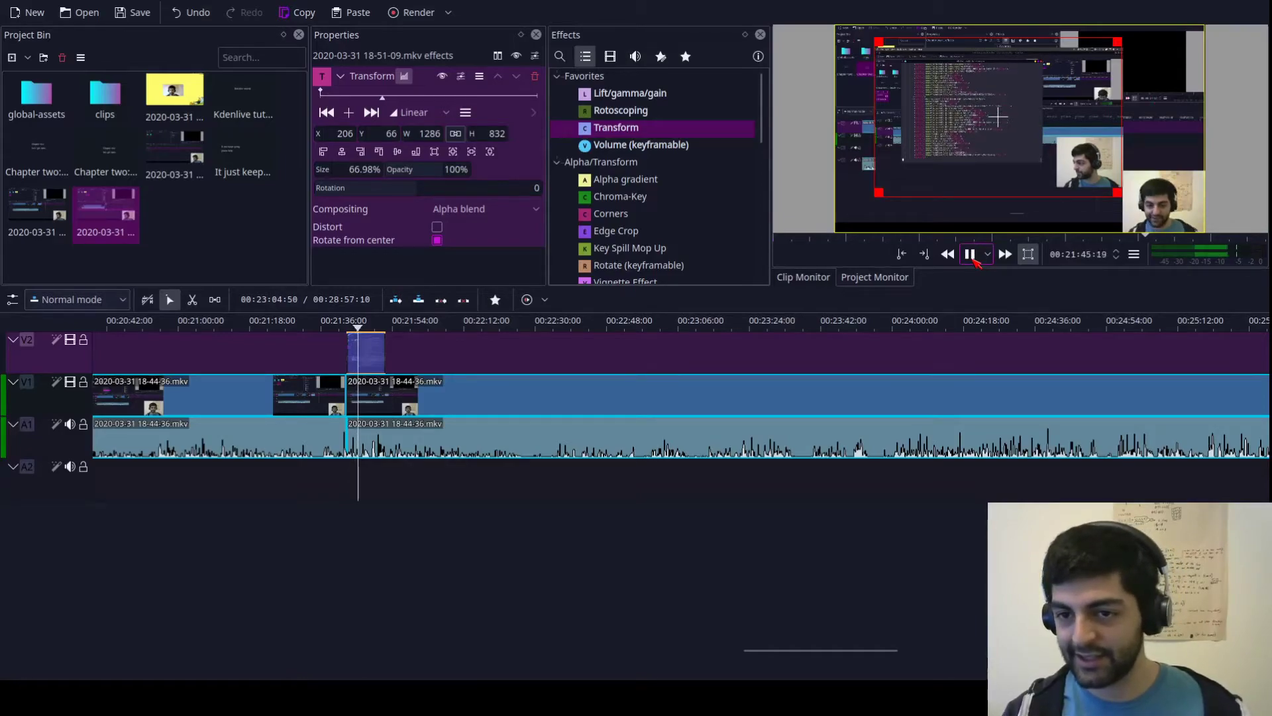
click(991, 255)
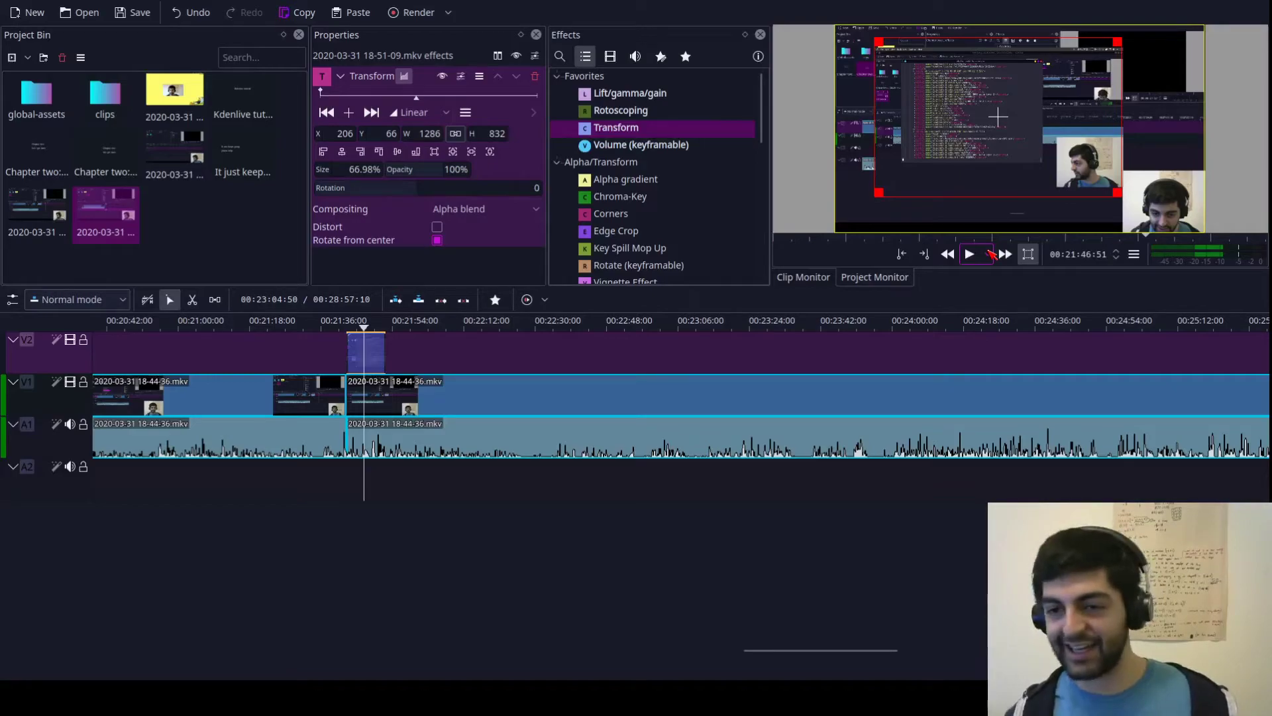
drag(383, 349, 369, 349)
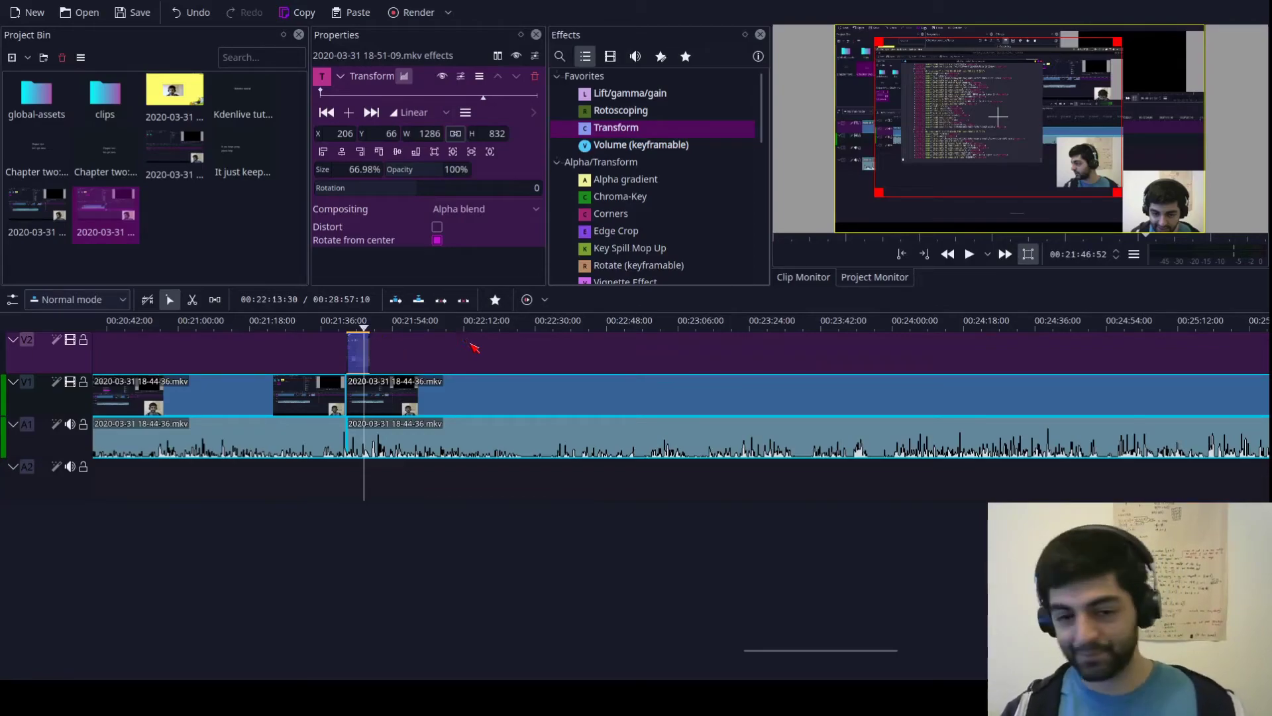
click(347, 326)
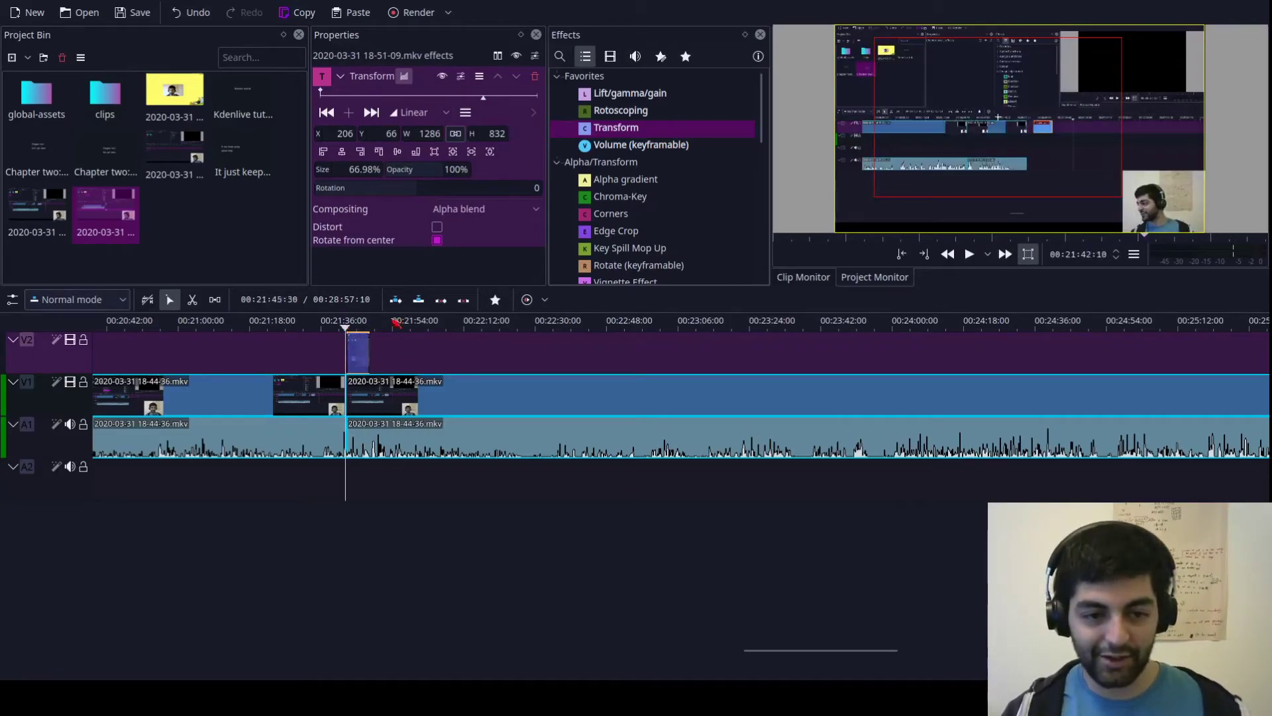
key(space)
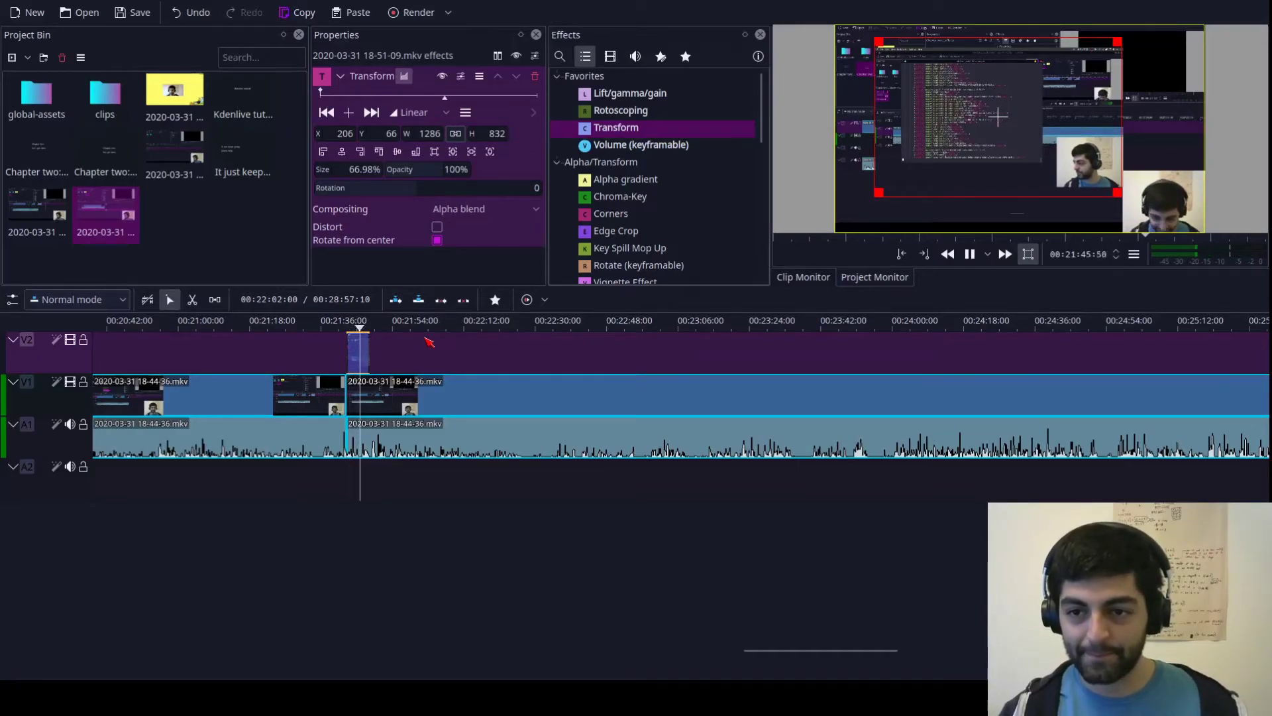
key(space)
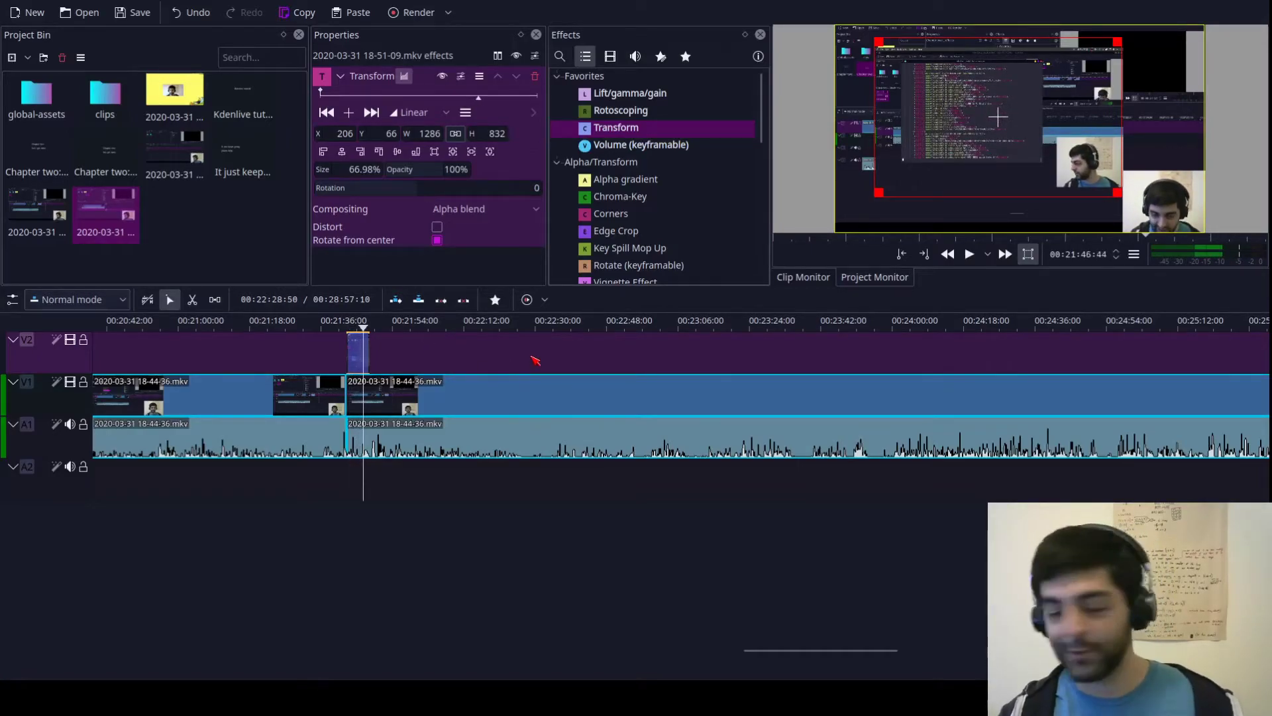
scroll(533, 360, down, 3)
scroll(526, 361, up, 2)
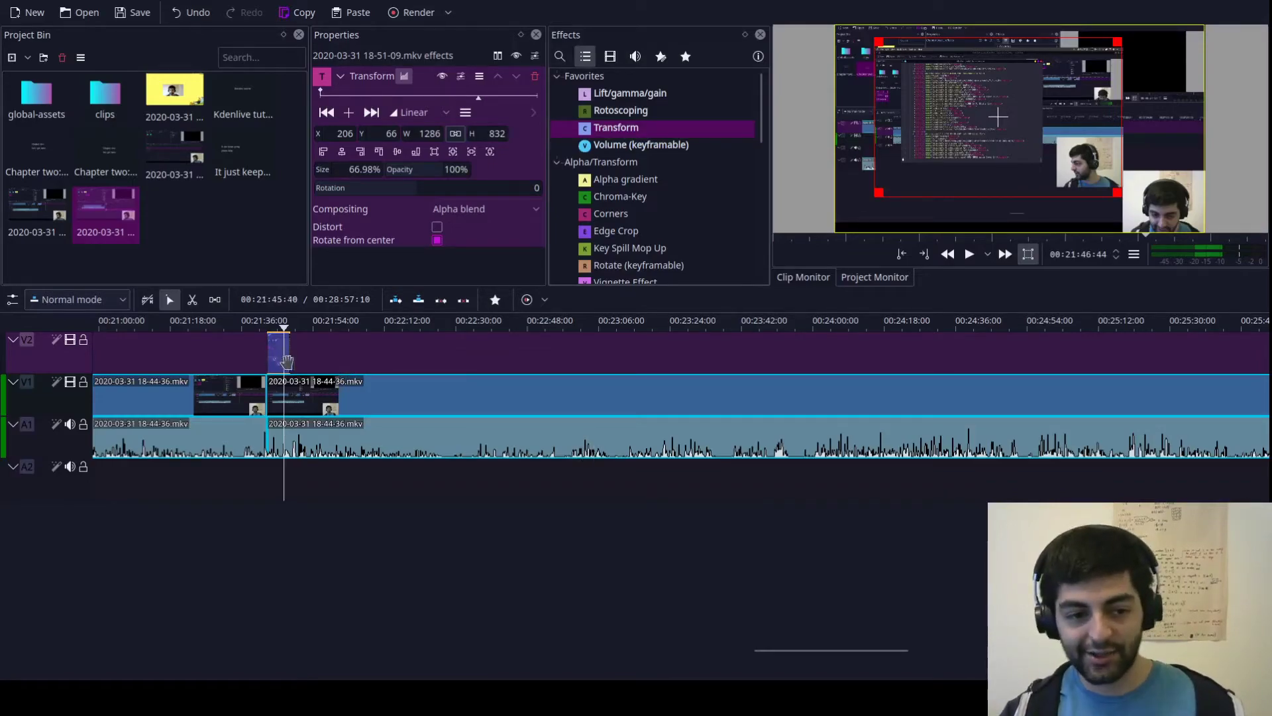
Step: Filter the effects list by "tran" to find Transform, and select the short 18-51-09.mkv overlay on V2
click(530, 391)
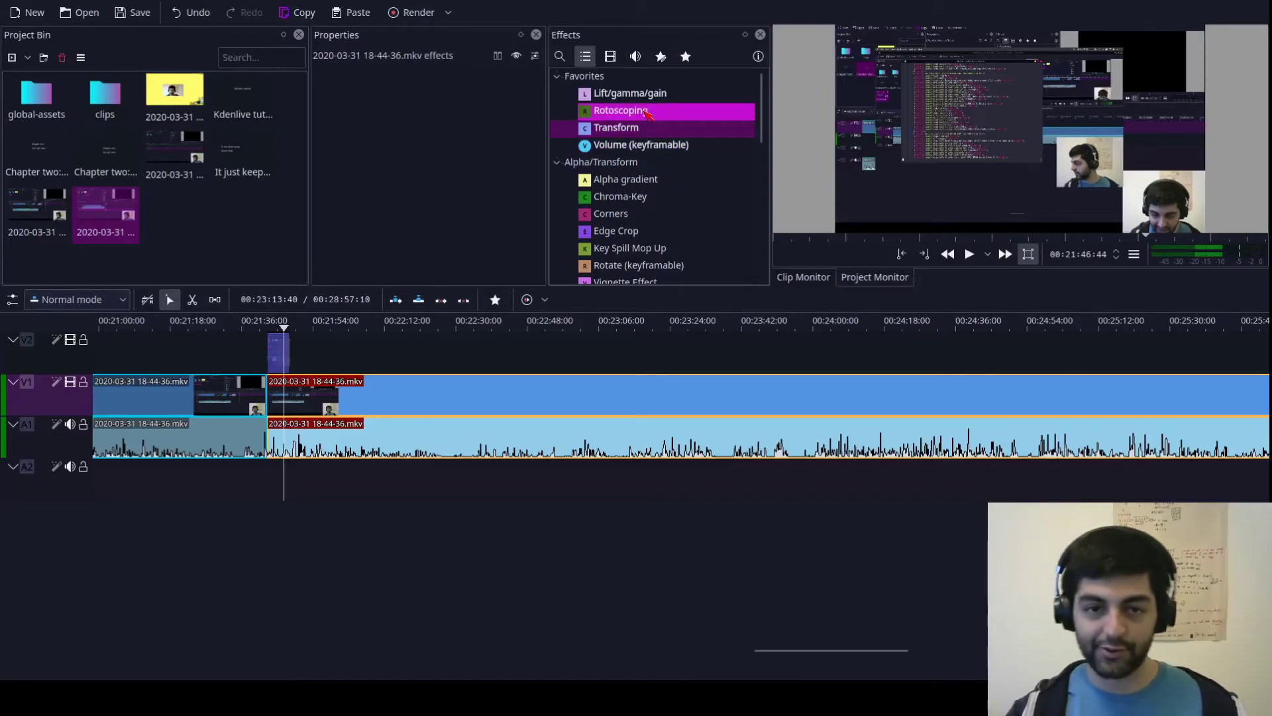
click(559, 57)
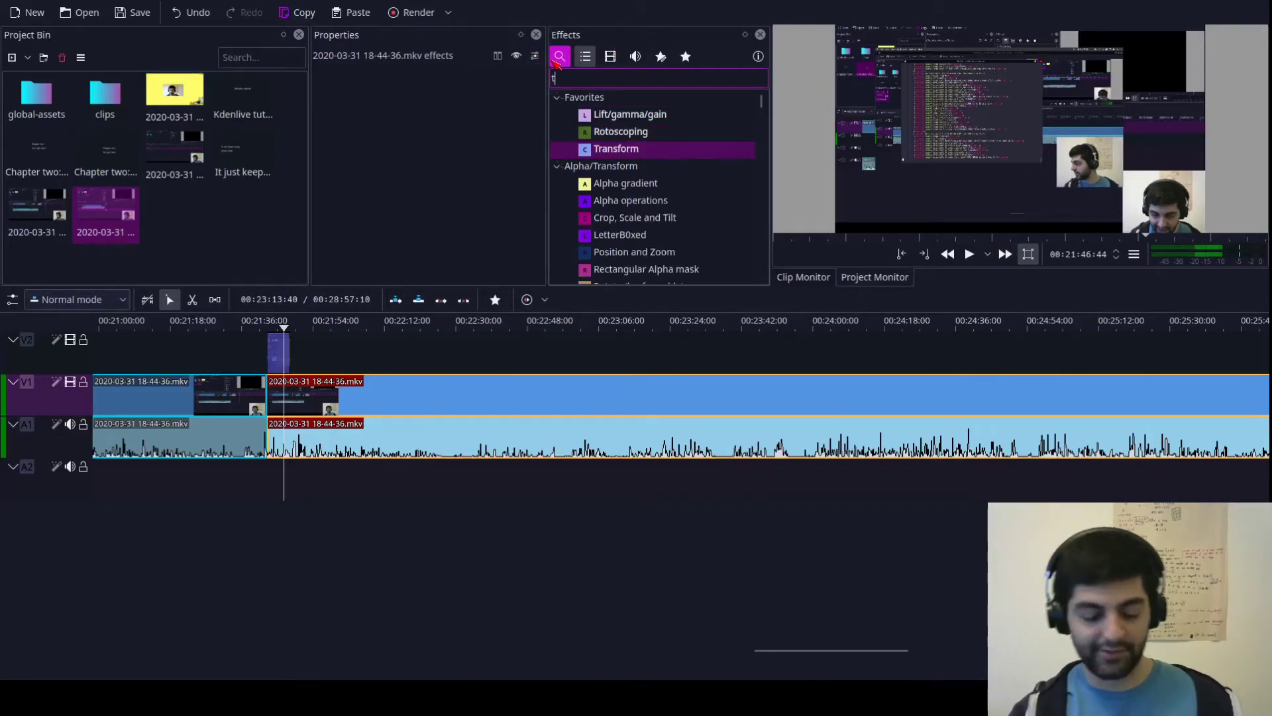
text(tran)
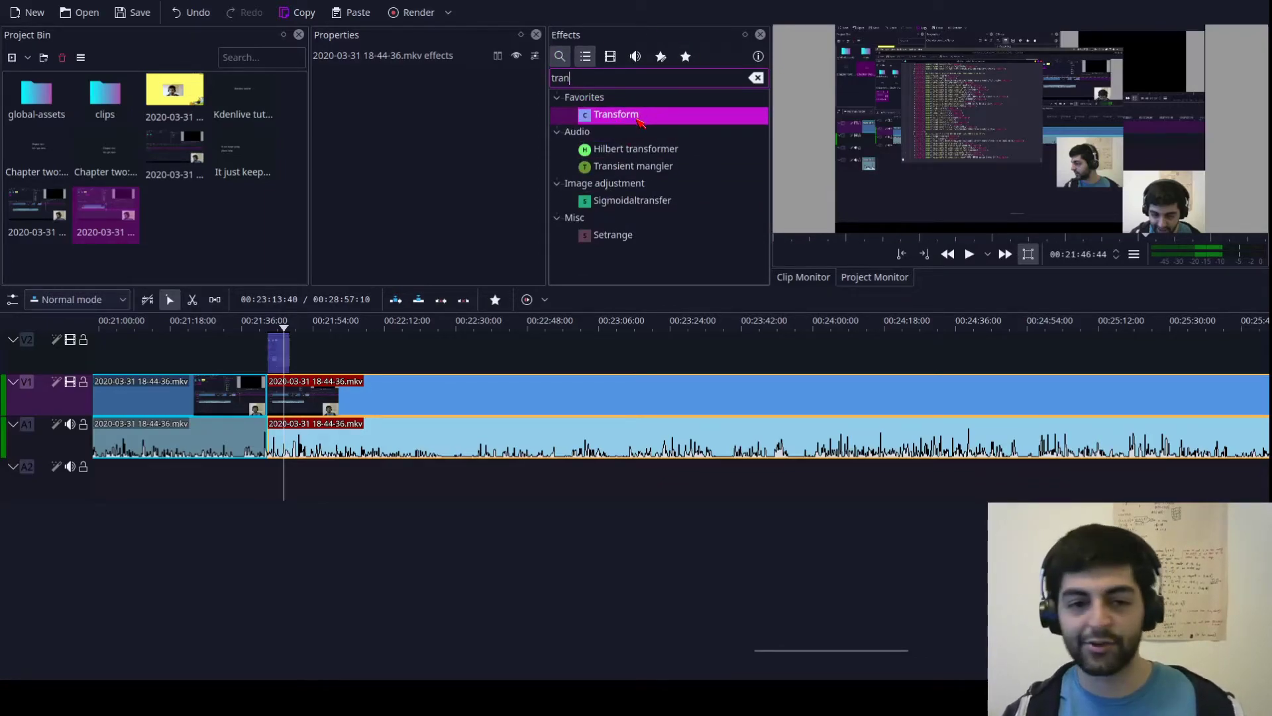
click(273, 349)
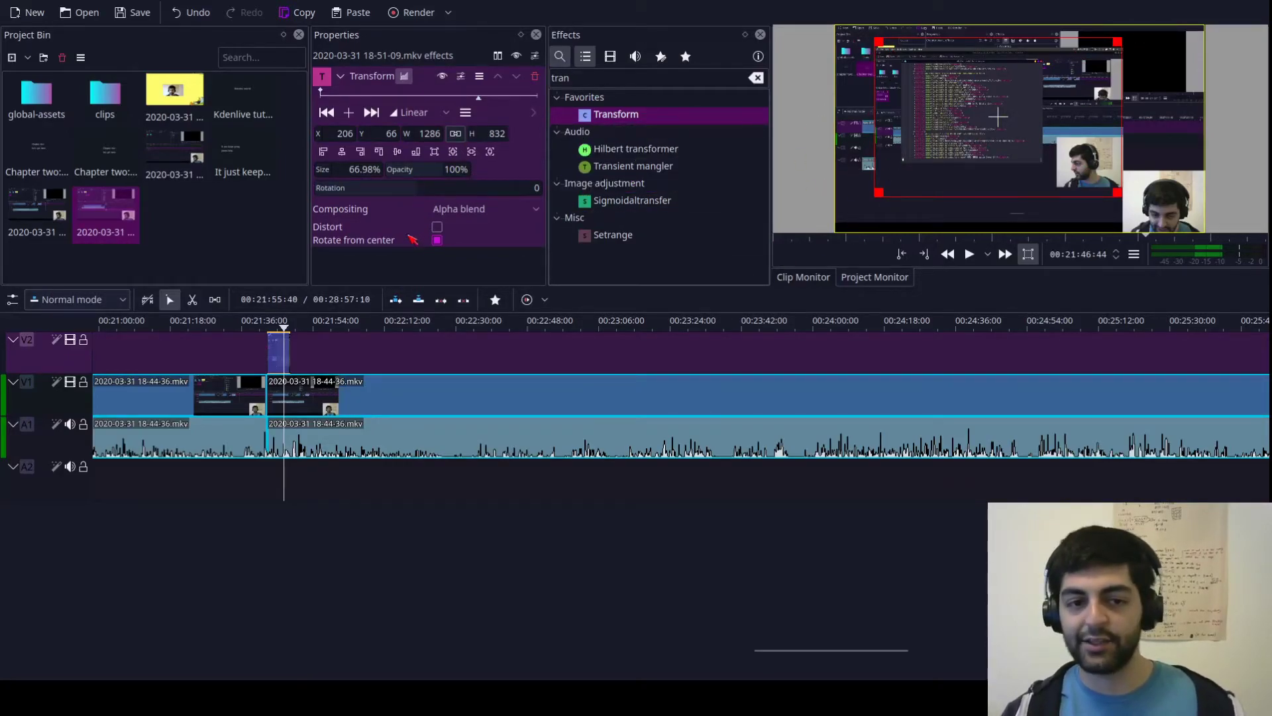
Step: Add Transform keyframes to the V2 overlay at 00:21:46:46 and at its end at 00:21:48:18
scroll(493, 353, left, 3)
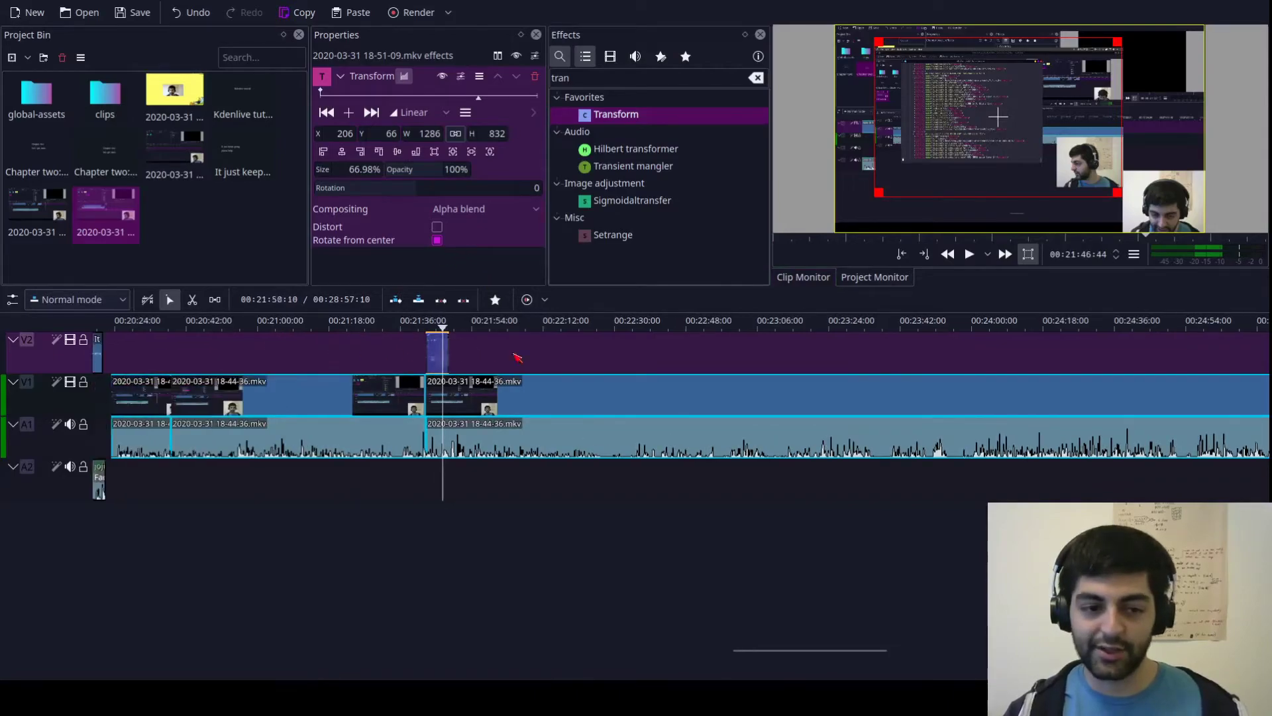
scroll(447, 357, up, 2)
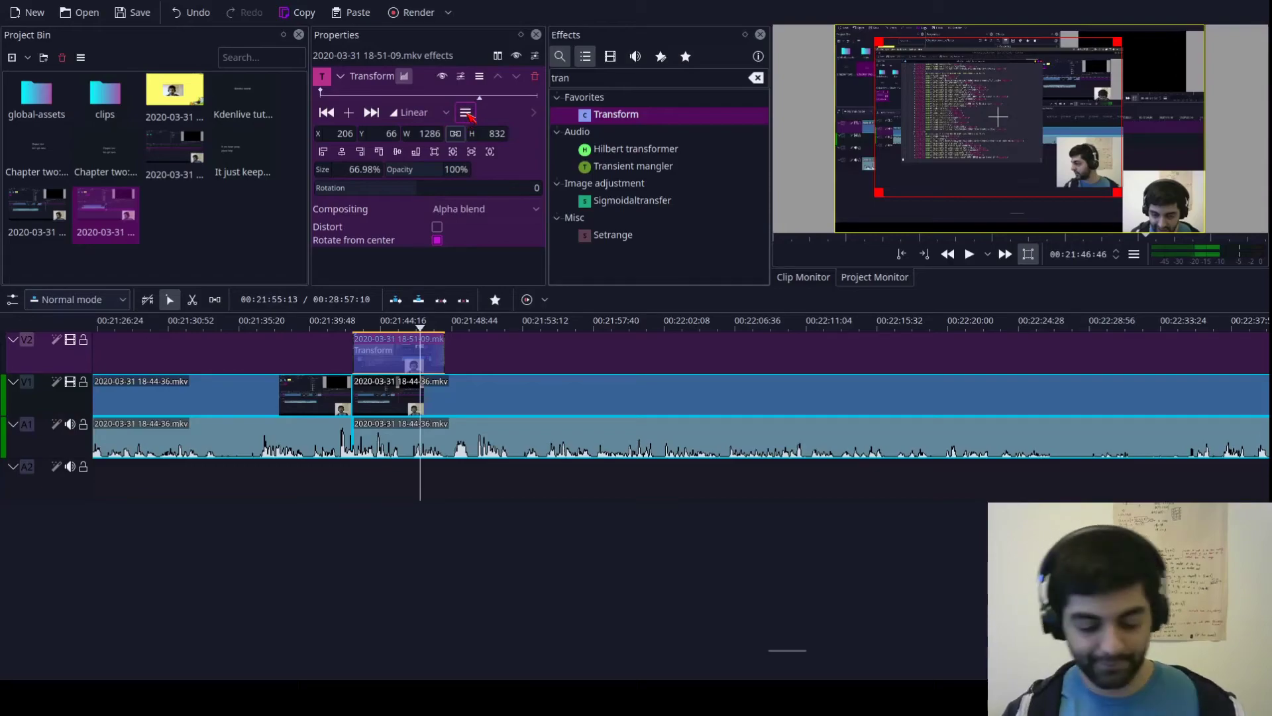
click(349, 113)
drag(481, 98, 540, 99)
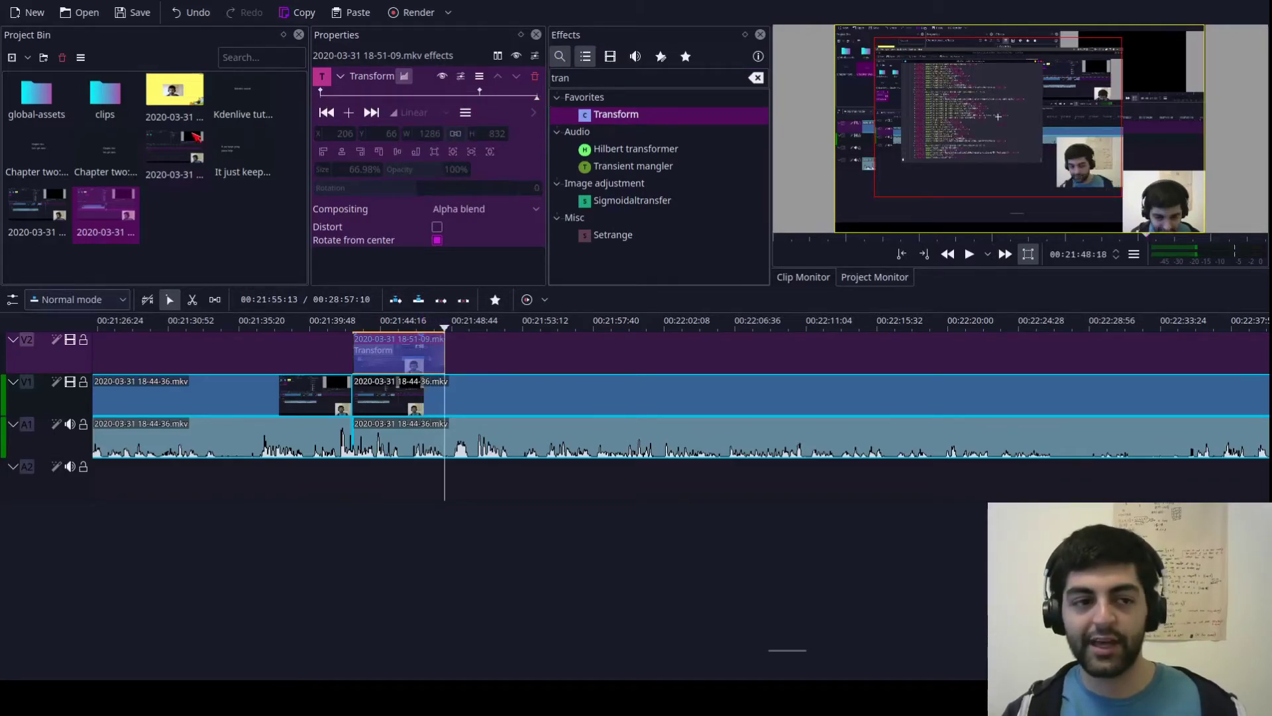
click(349, 114)
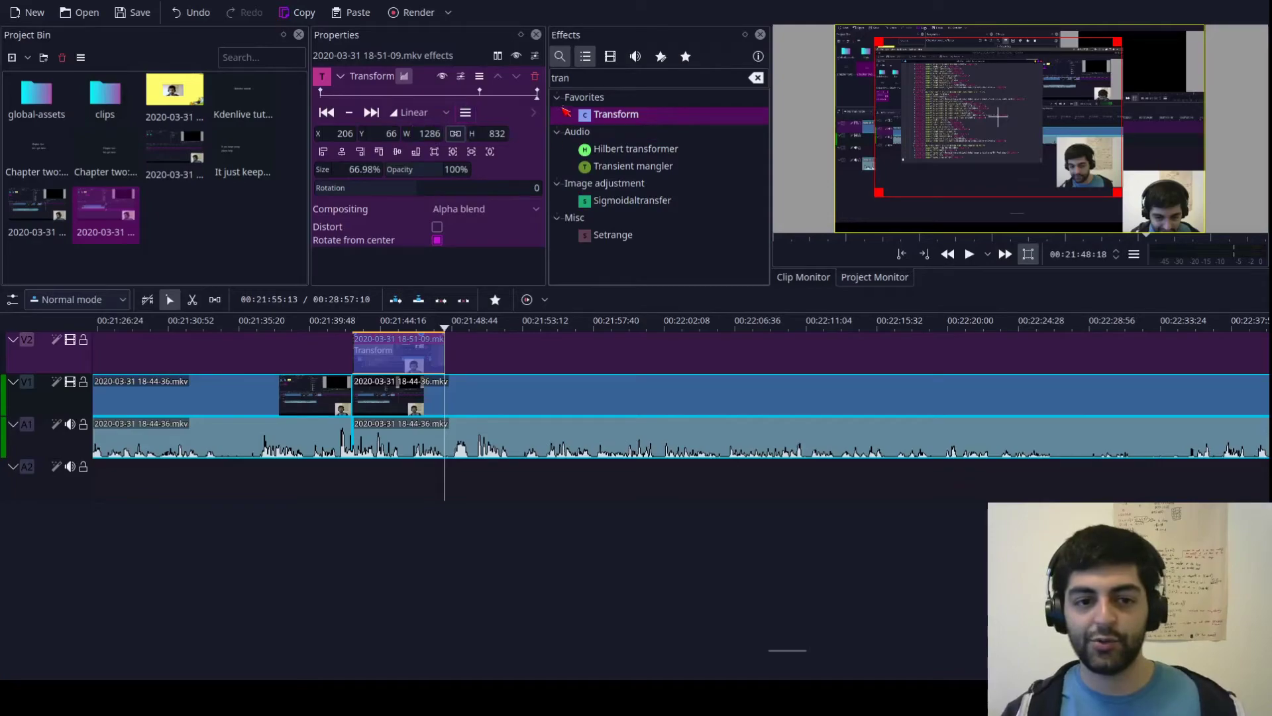
Step: Move the overlay's last Transform keyframe to 00:21:48:04 and set its opacity to 0%
key(space)
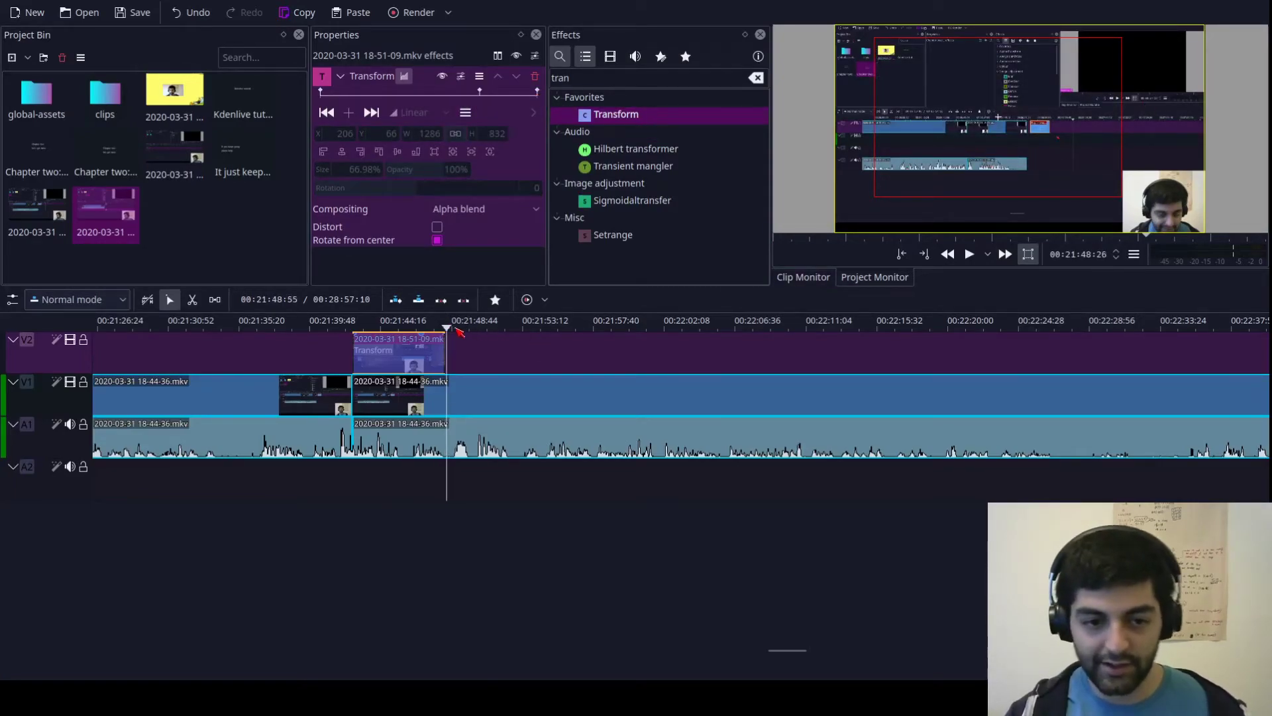
drag(444, 328, 440, 326)
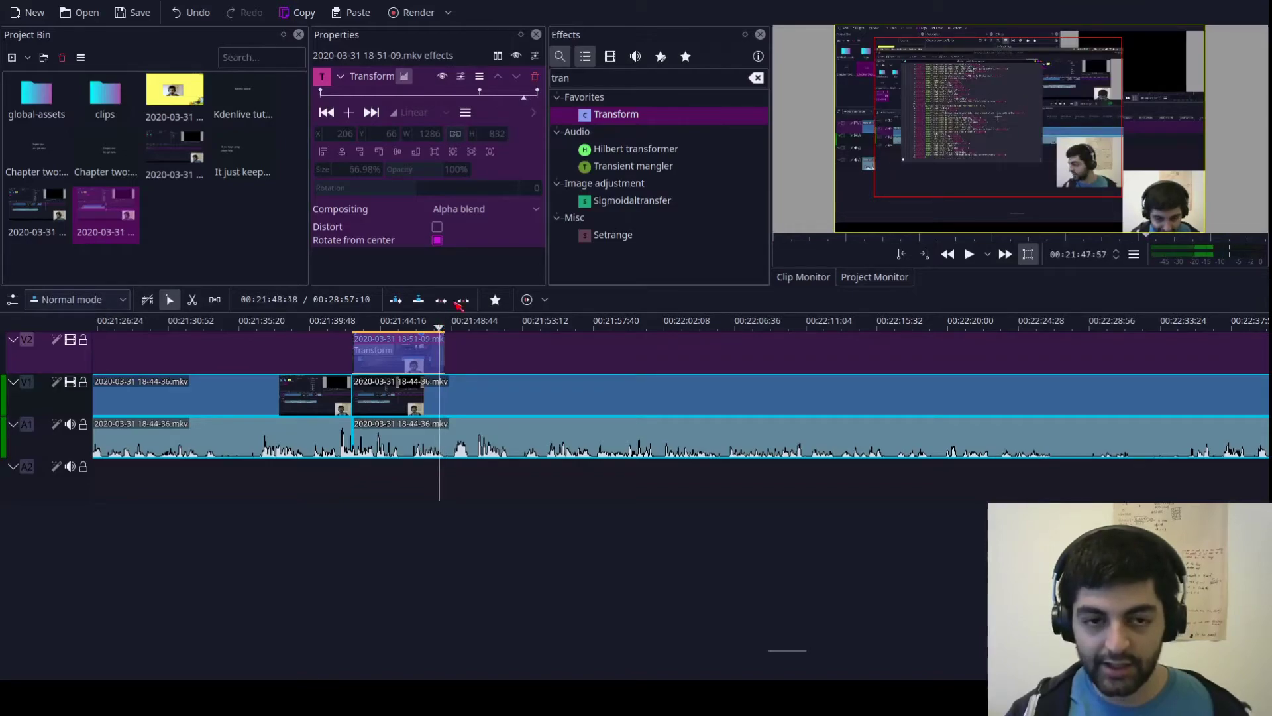
click(525, 95)
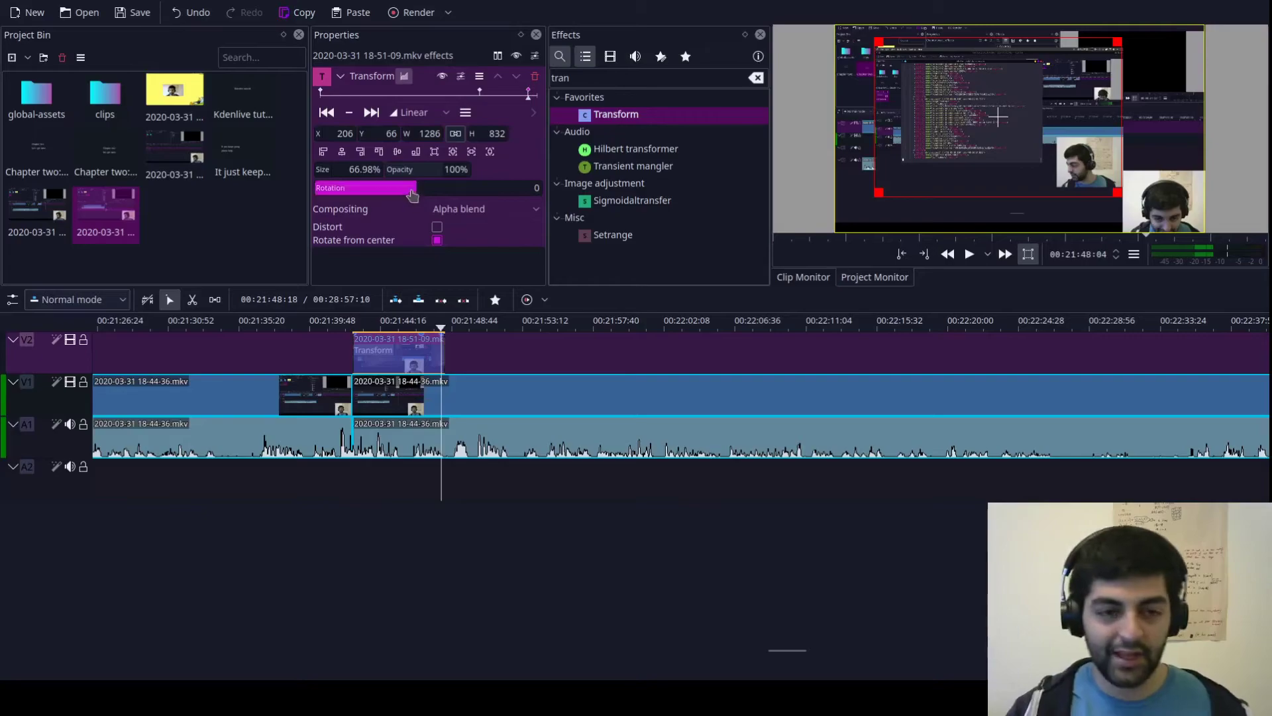
double_click(459, 170)
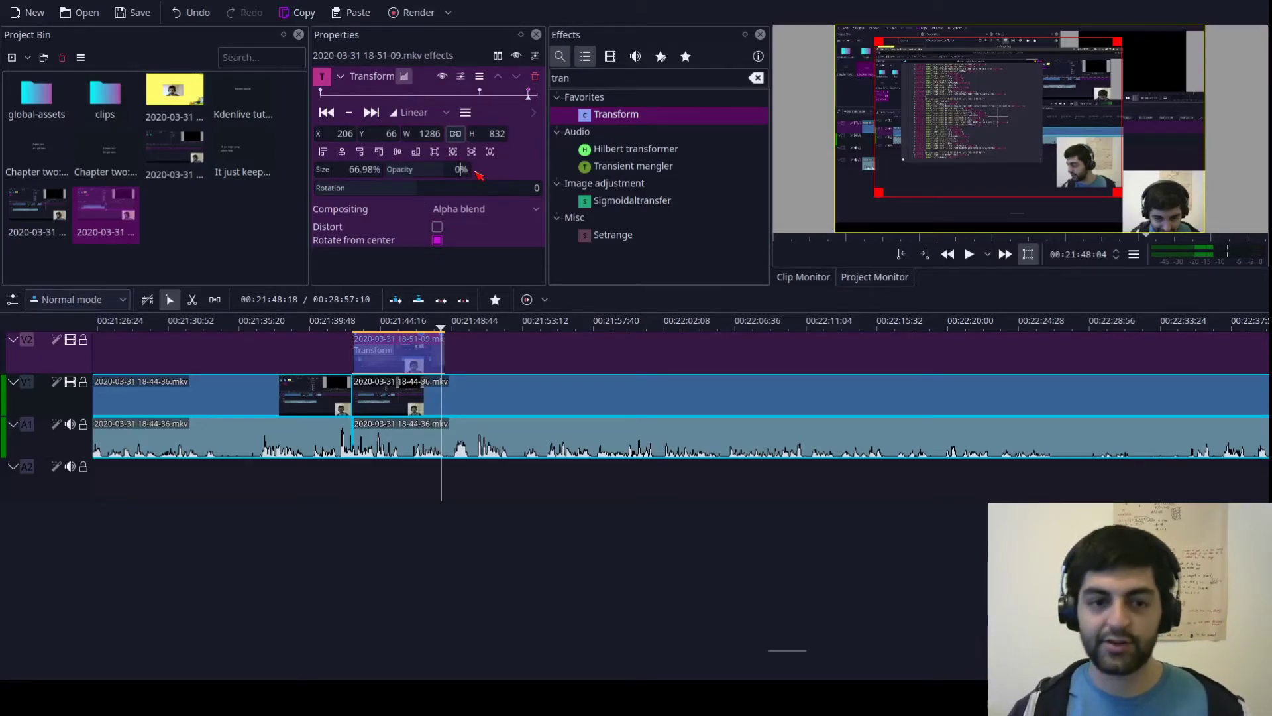
key(Return)
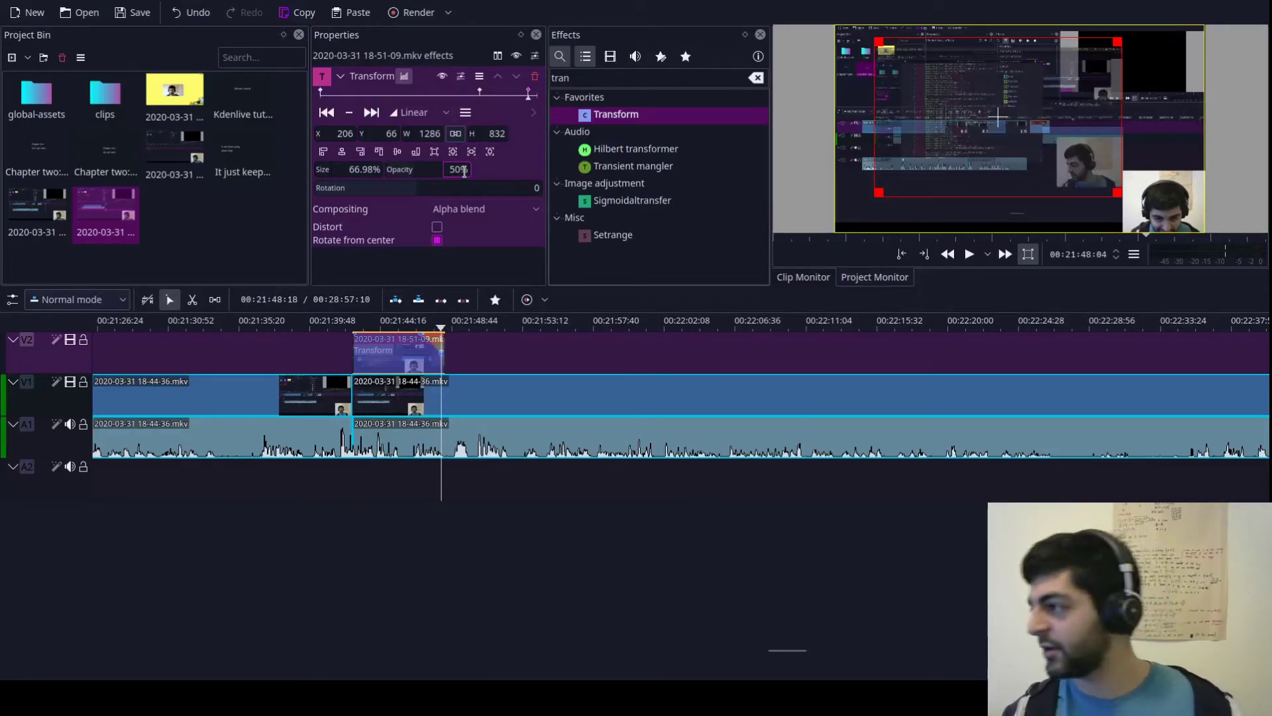
text(0)
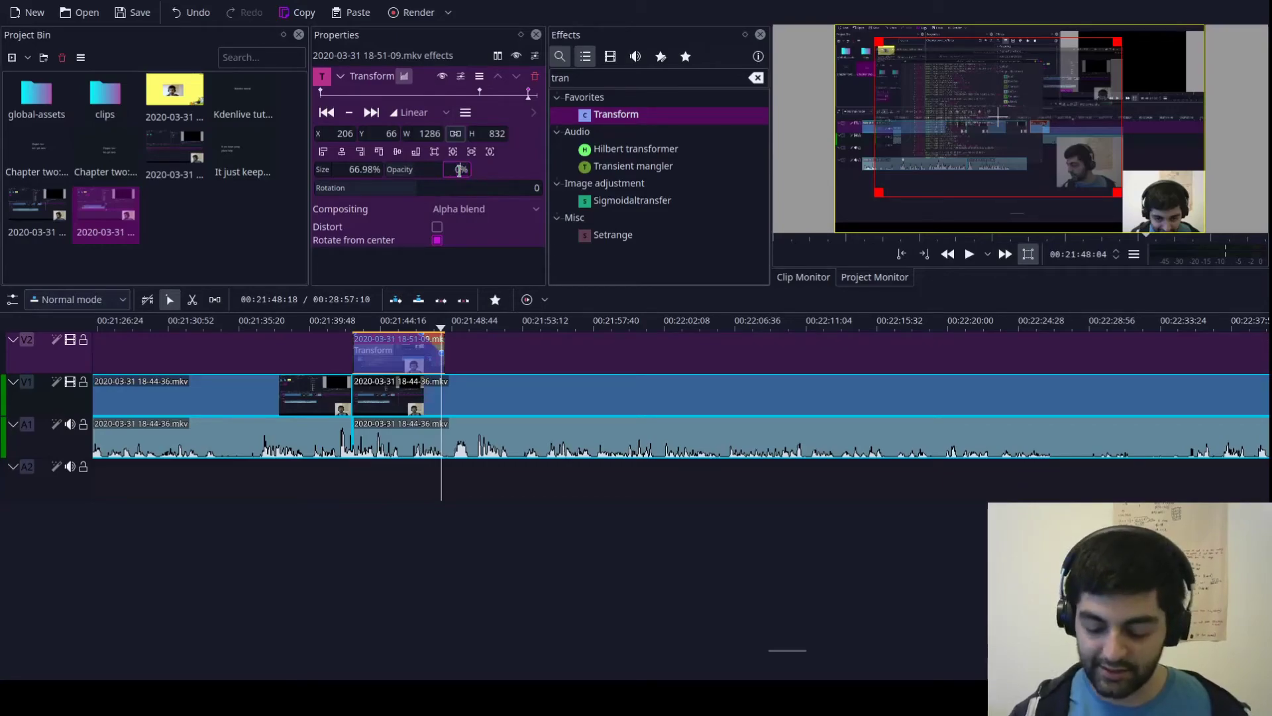
key(Return)
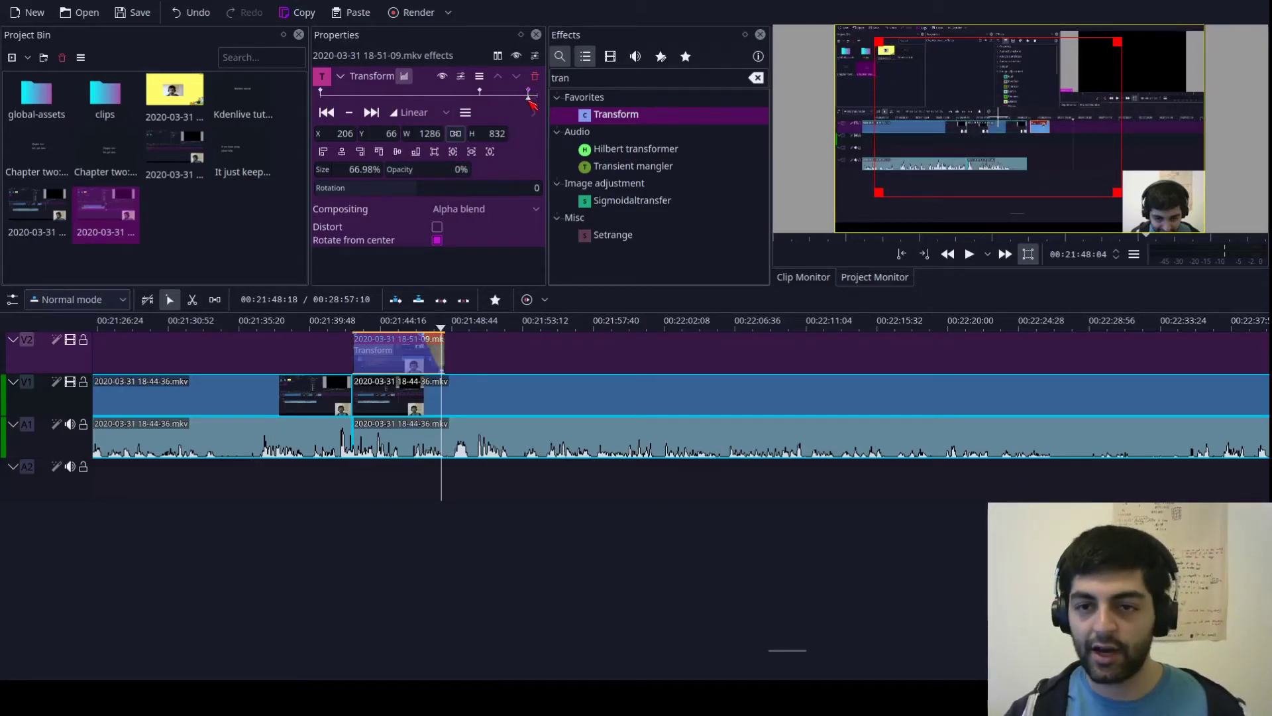
Step: Set the last keyframe's interpolation to Smooth and preview the overlay's fade-out from about 00:21:43
mouse_move(532, 99)
mouse_down()
mouse_move(467, 96)
mouse_move(498, 114)
mouse_move(522, 108)
mouse_move(463, 96)
mouse_move(528, 94)
mouse_up()
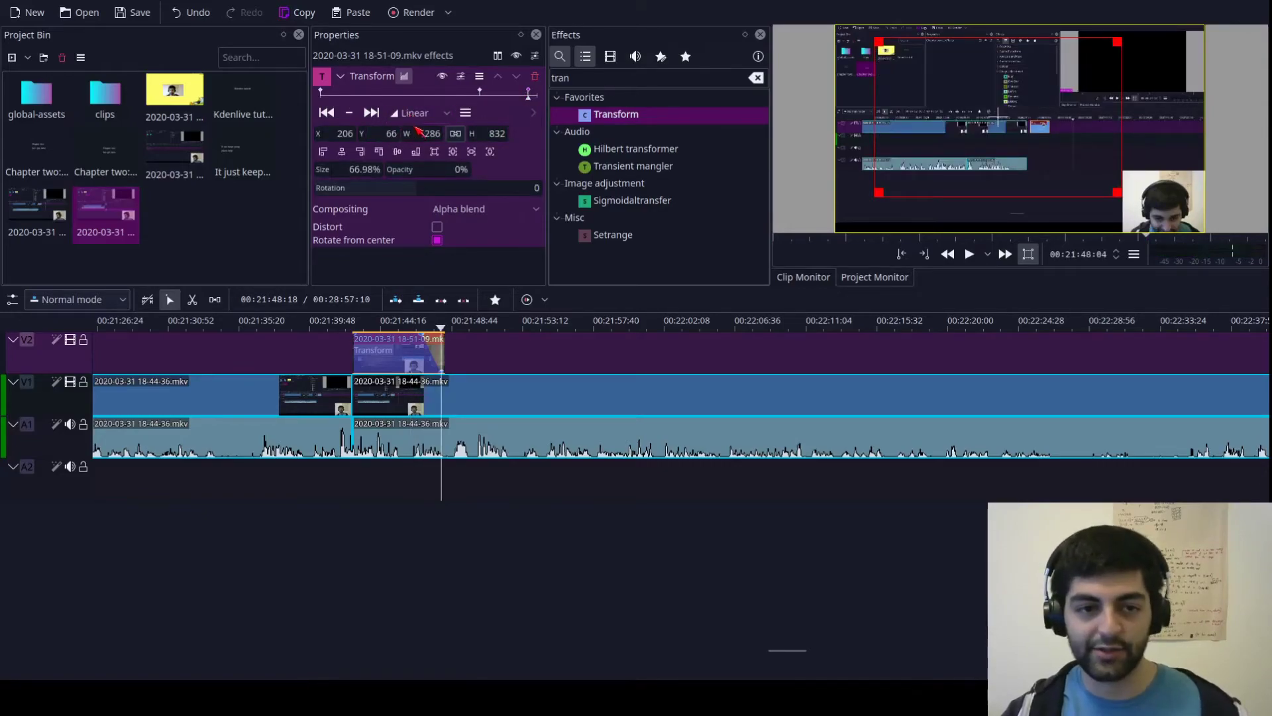
scroll(414, 112, down, 1)
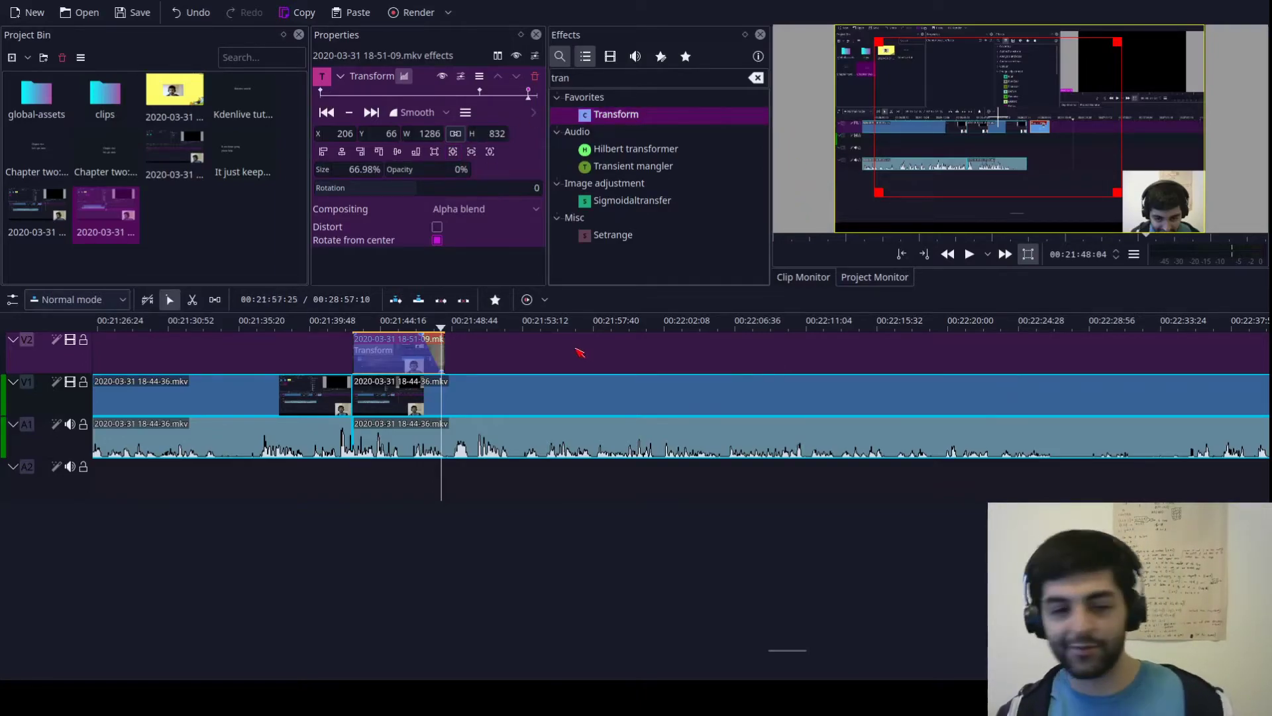
mouse_move(442, 329)
mouse_down()
mouse_move(389, 329)
mouse_move(465, 333)
mouse_up()
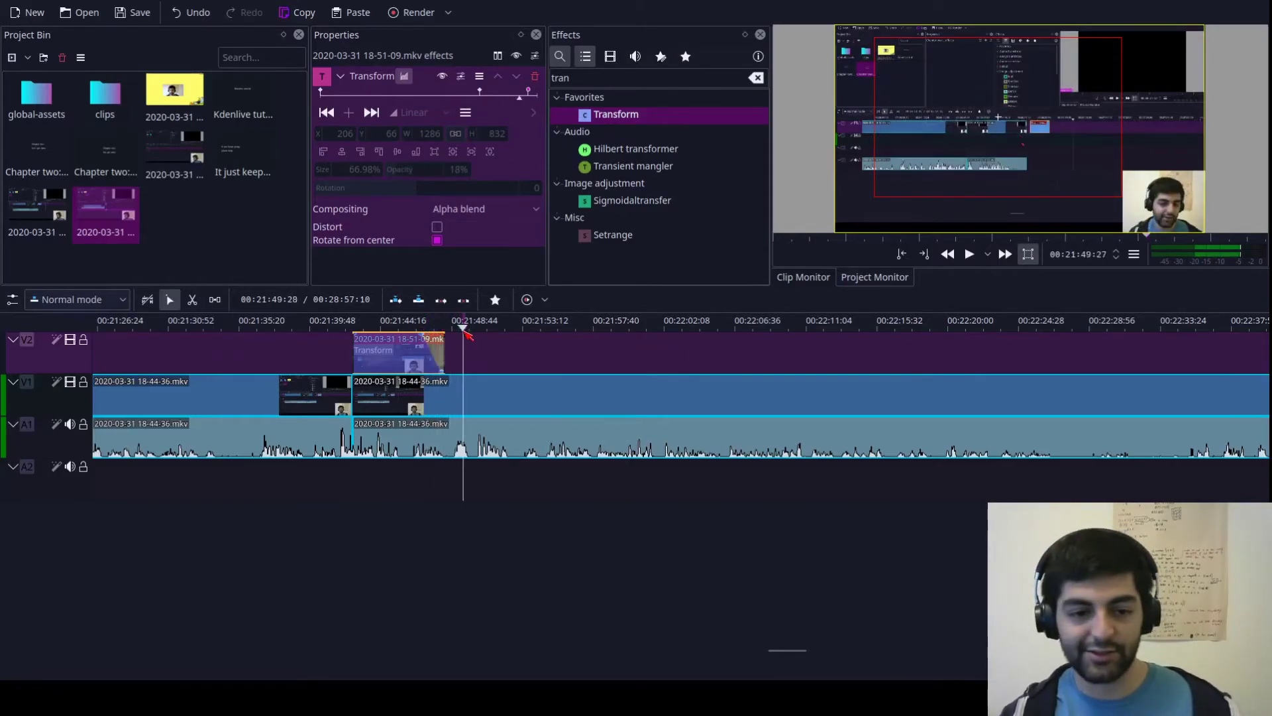
click(376, 324)
key(space)
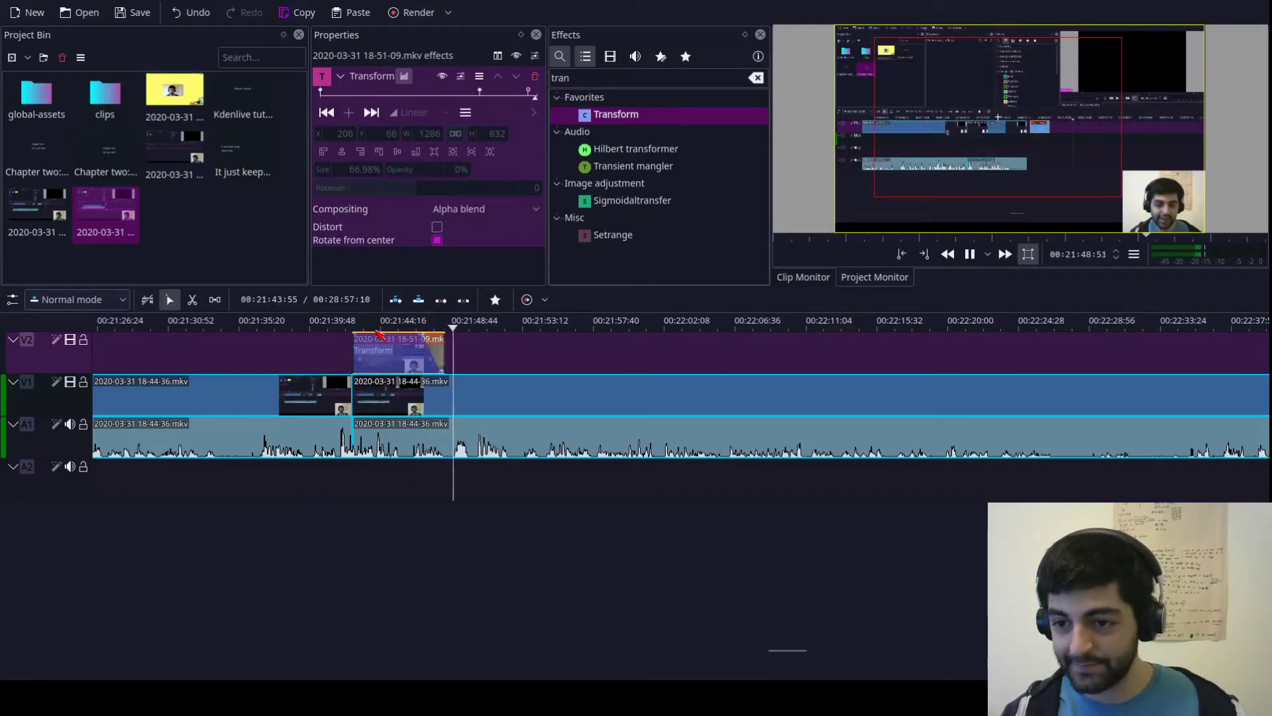
key(space)
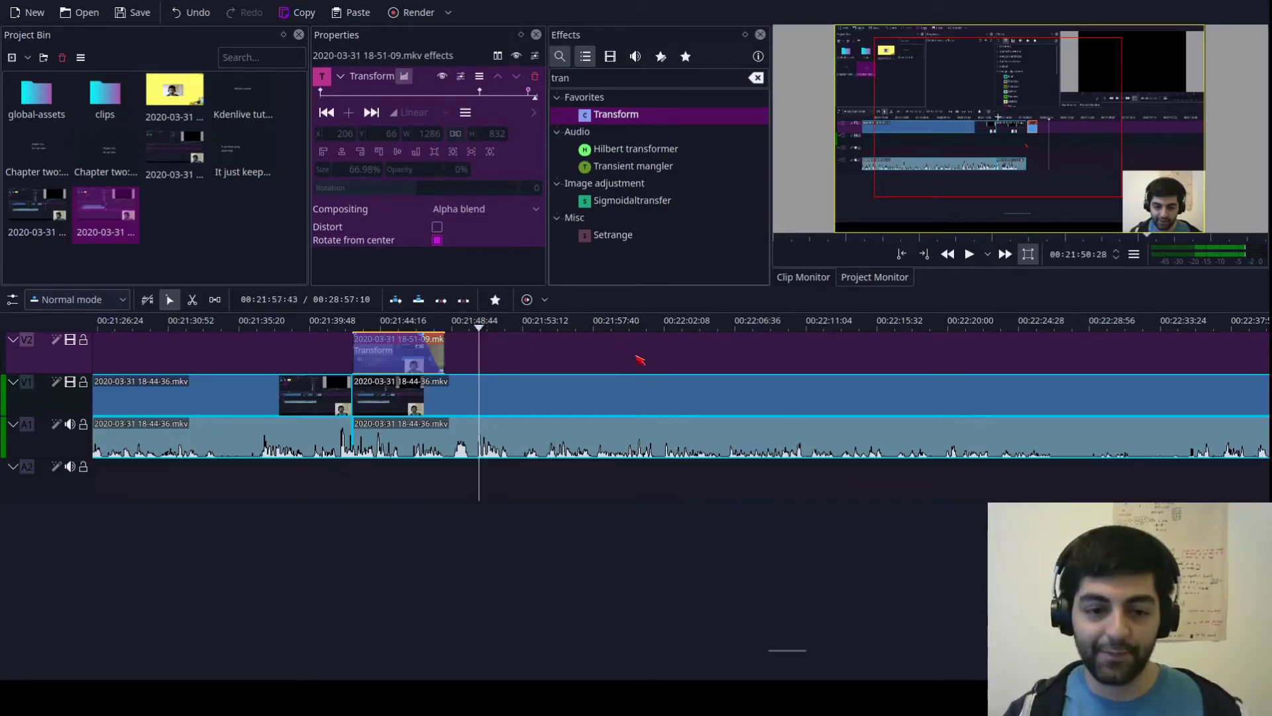
Step: Change the compositing mode of the overlay's Transform effect to Xor
scroll(621, 346, down, 2)
scroll(596, 355, up, 1)
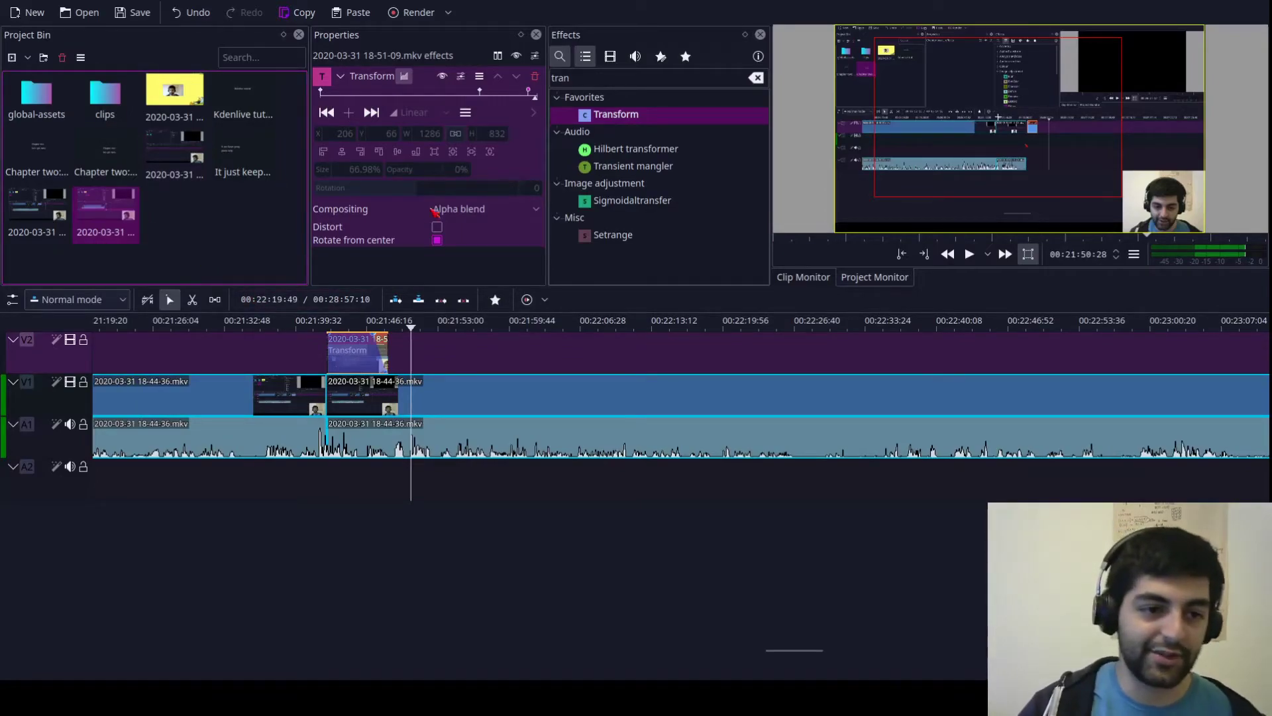
scroll(424, 210, down, 1)
scroll(761, 355, down, 5)
scroll(842, 358, down, 7)
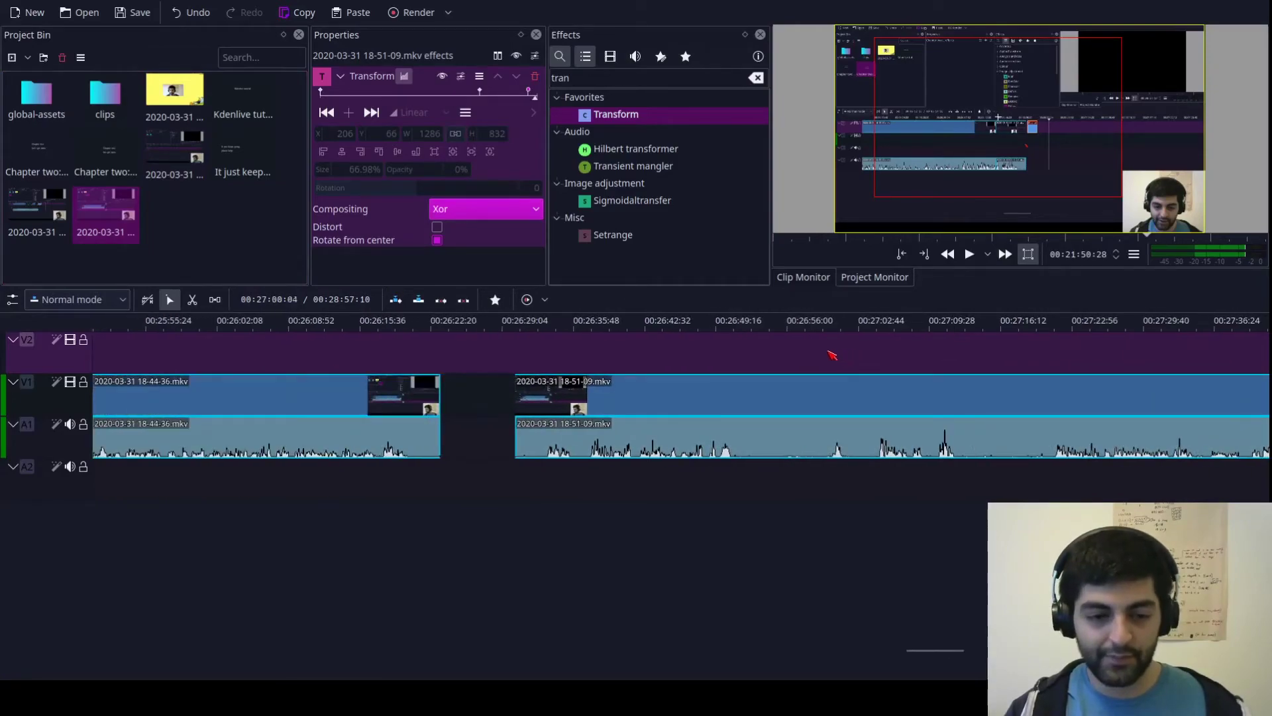
Step: Place sina-huh.png from the pictures folder in global-assets on V2 at about 00:21:58
scroll(420, 360, up, 10)
scroll(371, 371, up, 2)
click(715, 355)
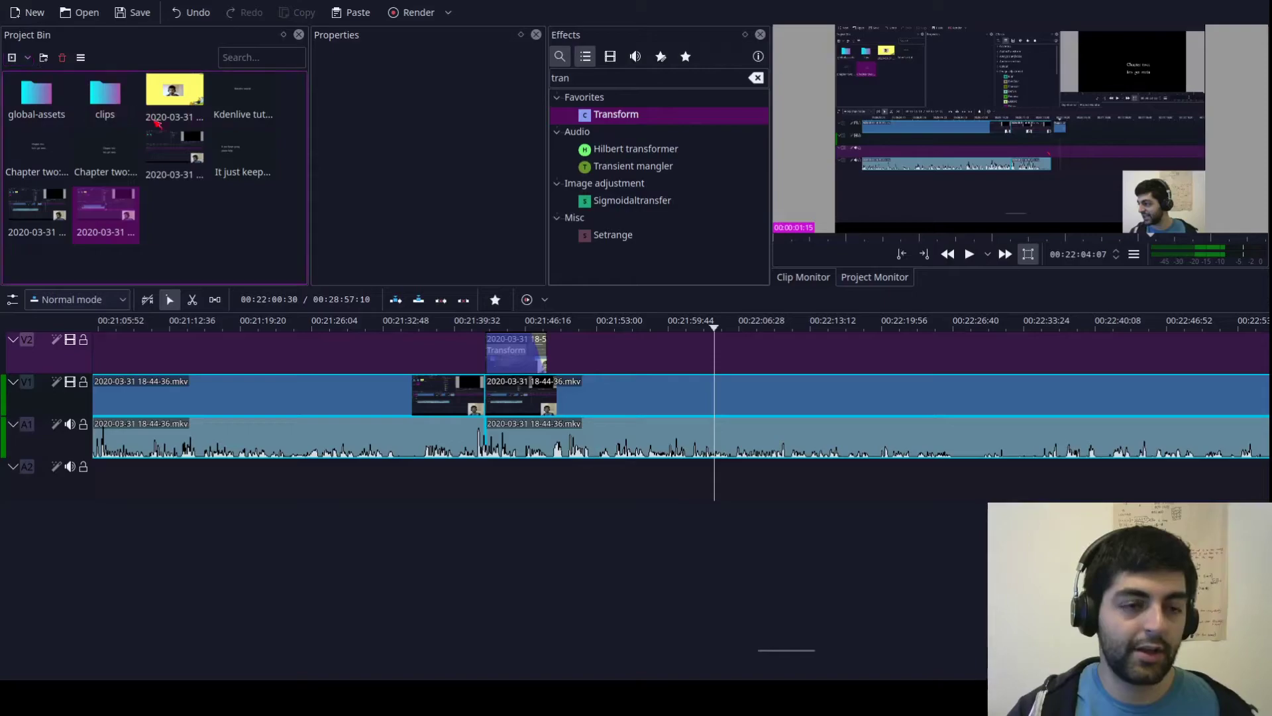
double_click(54, 98)
double_click(104, 93)
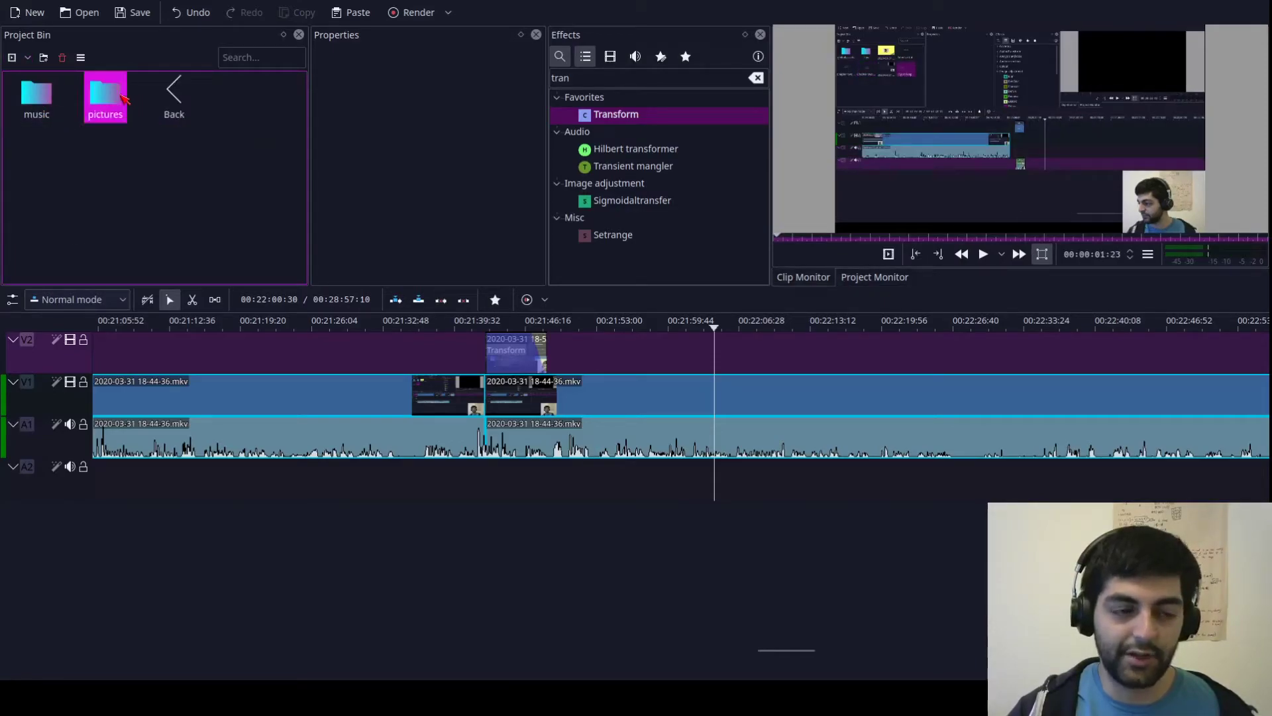
drag(105, 93, 697, 374)
Step: Preview the sina-huh.png overlay on the footage from about 00:22:00
click(700, 326)
drag(700, 326, 679, 327)
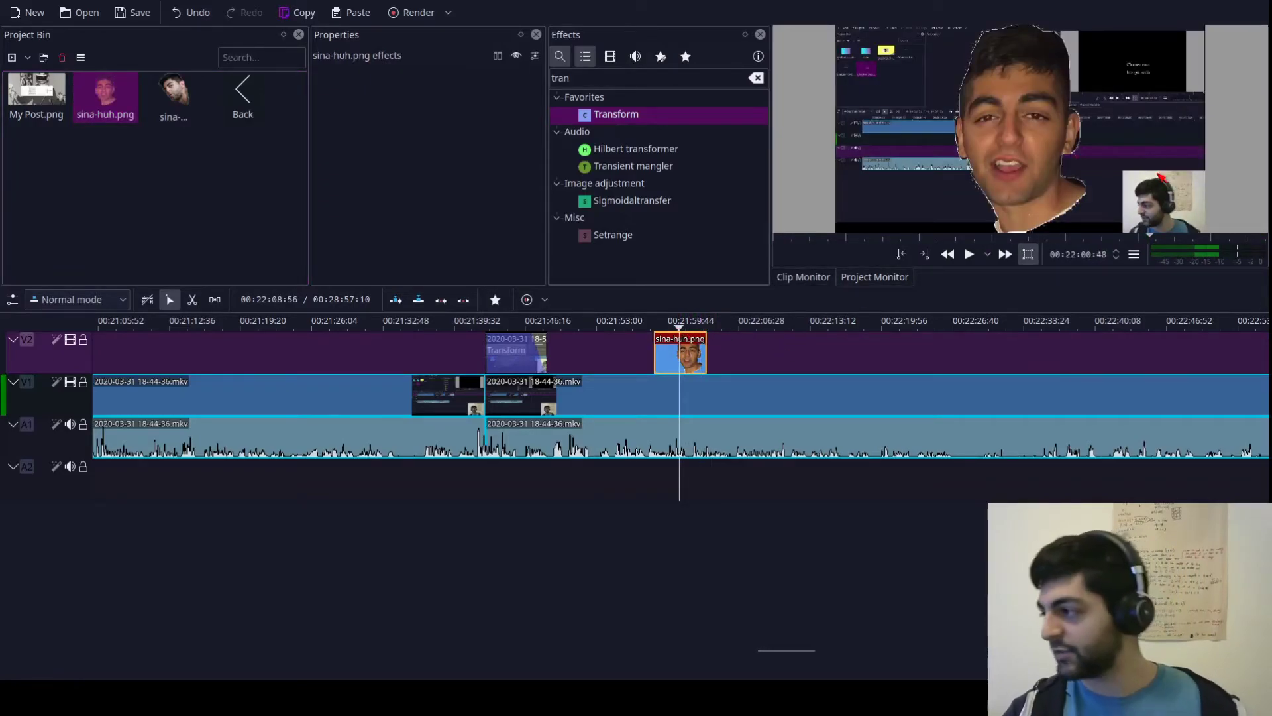
key(space)
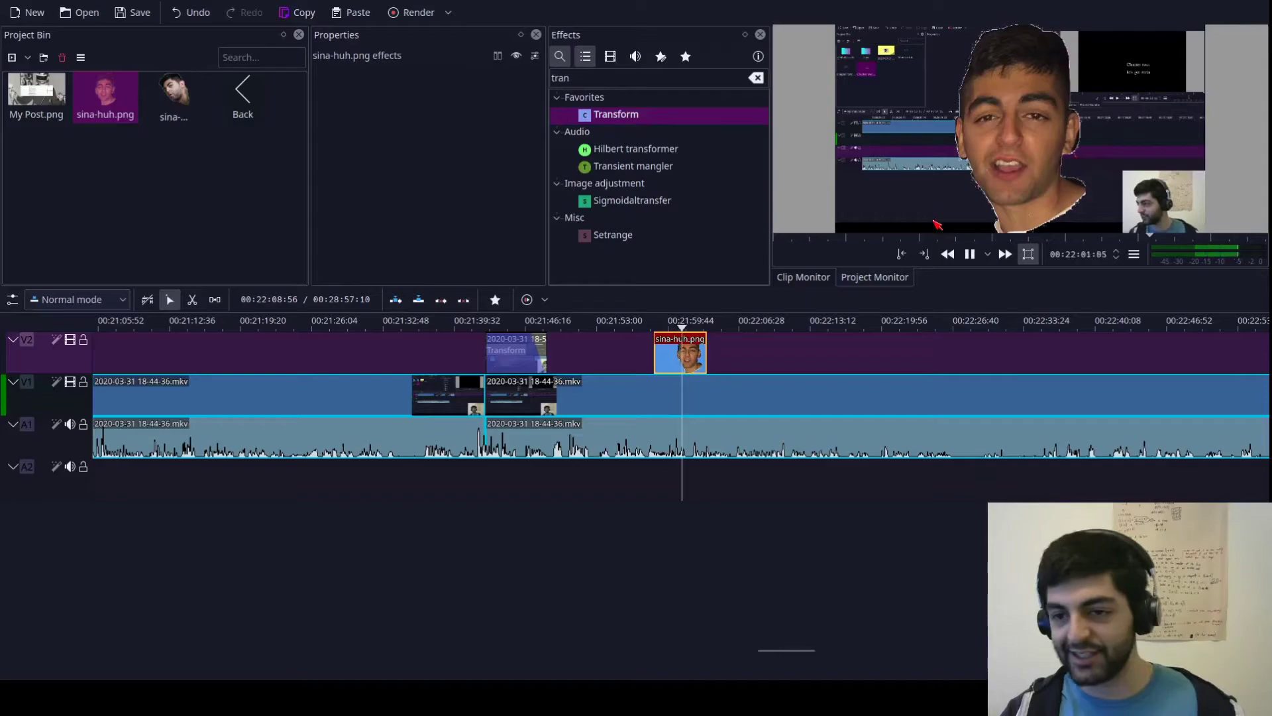
key(space)
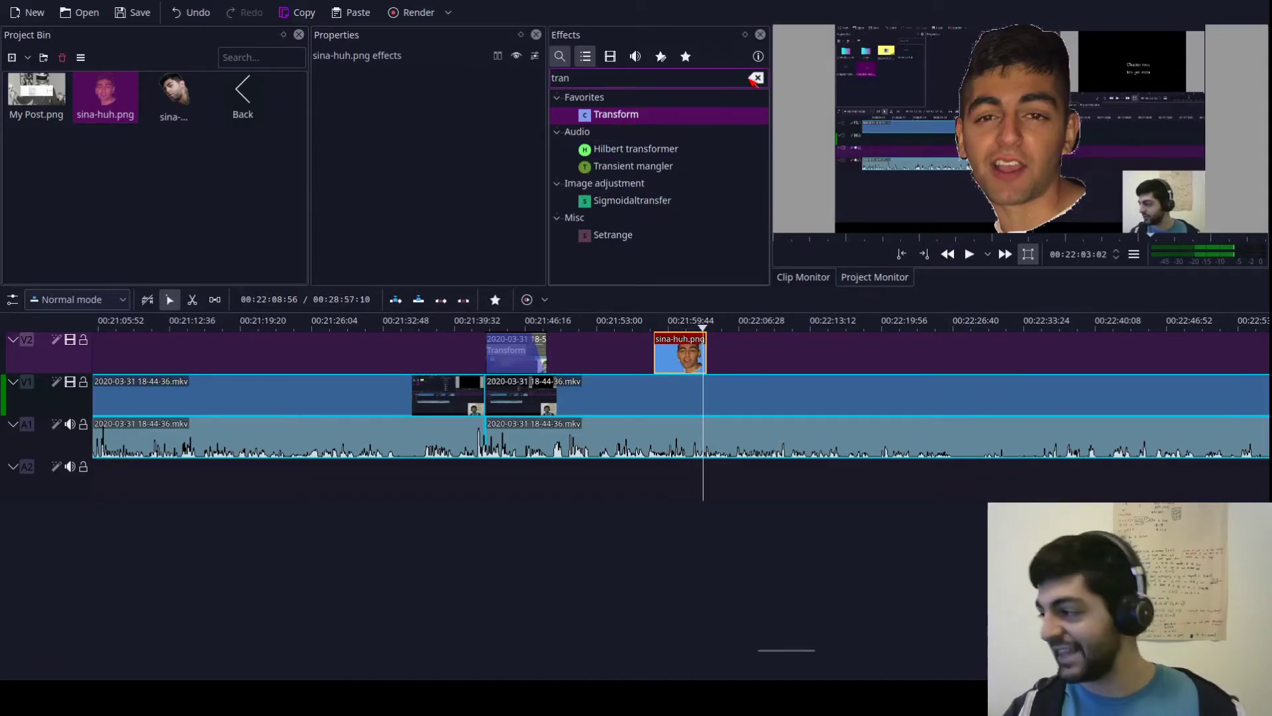
click(676, 325)
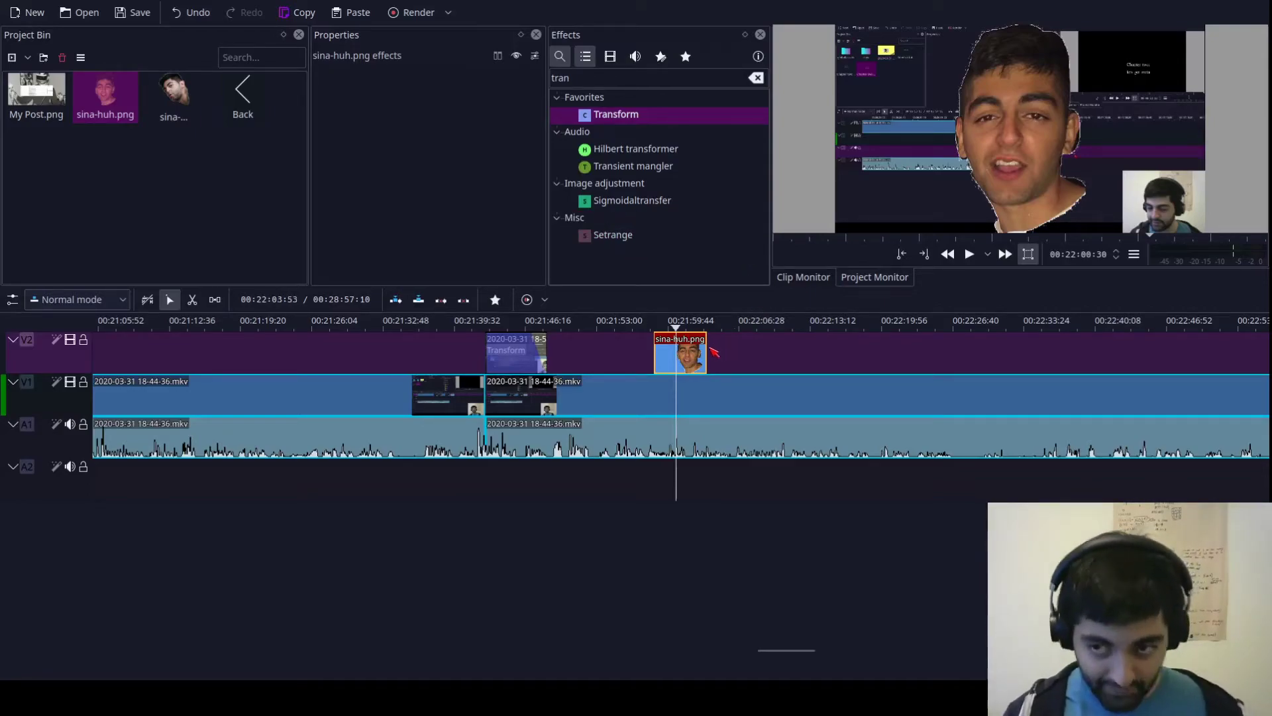
Step: Apply Transform to sina-huh.png, positioning it at about X -771, Y 742, and preview it from before the clip
drag(671, 122, 681, 339)
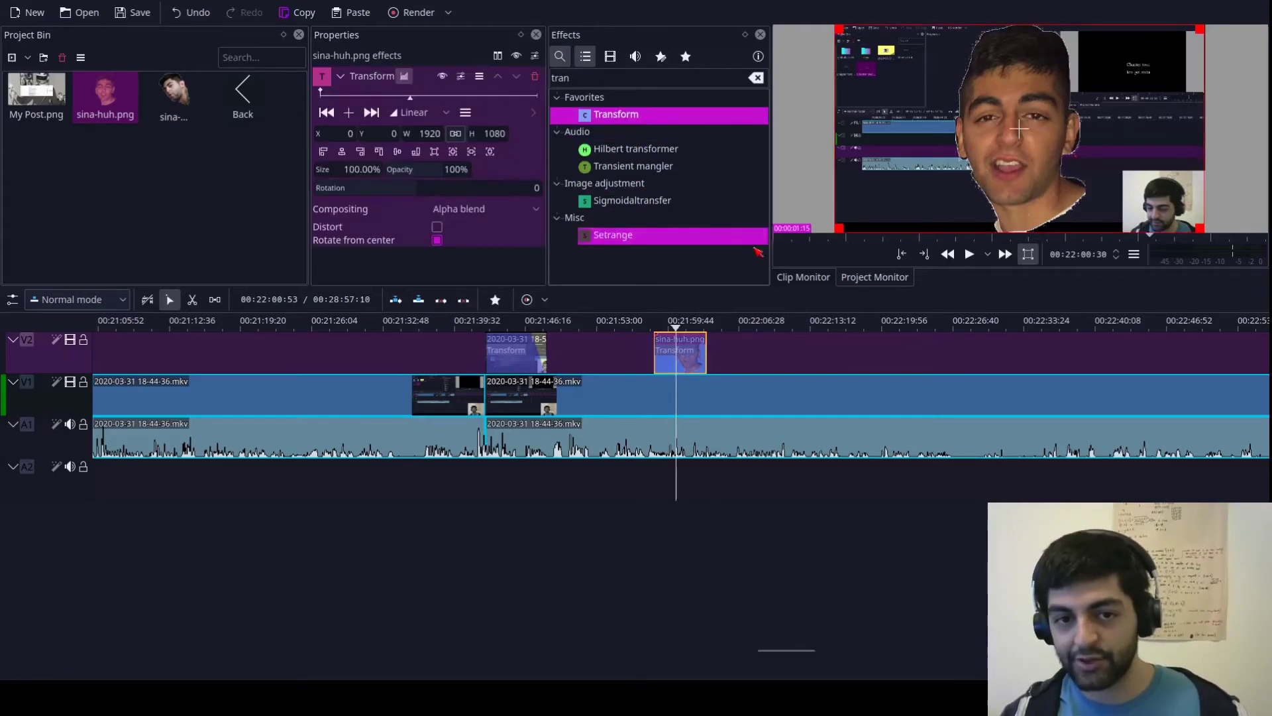
drag(1019, 129, 874, 273)
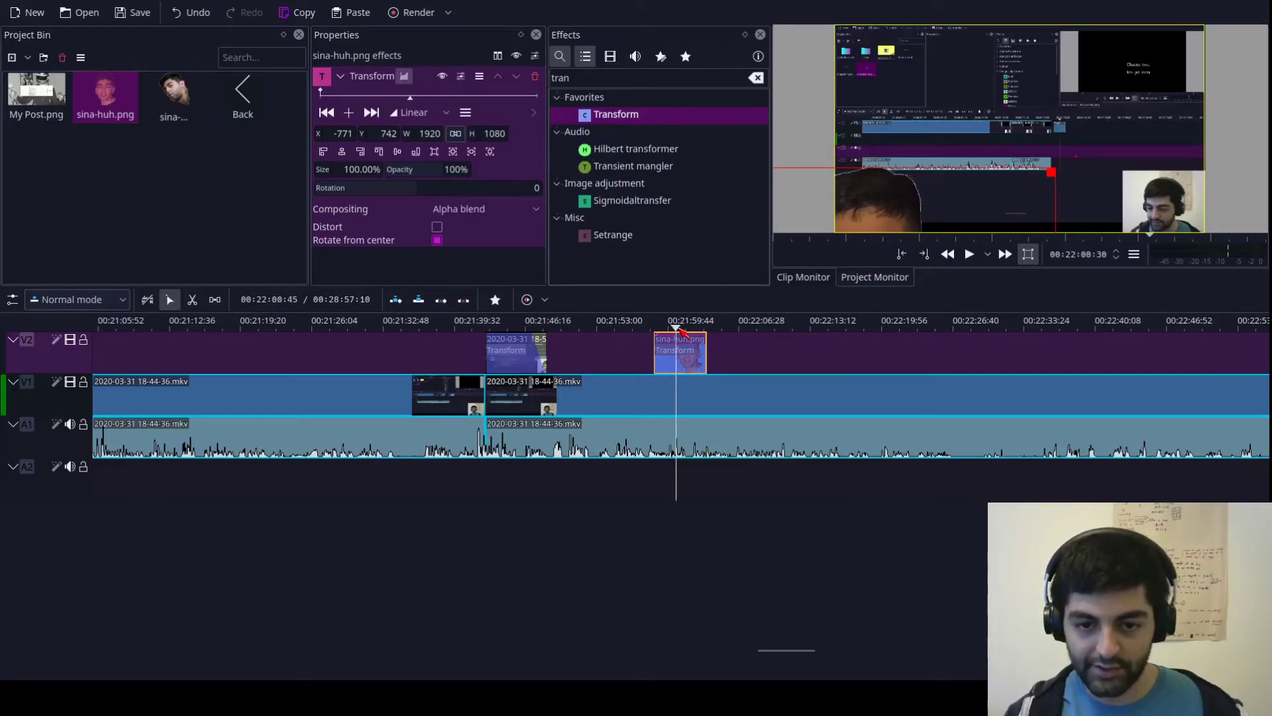
click(626, 325)
key(space)
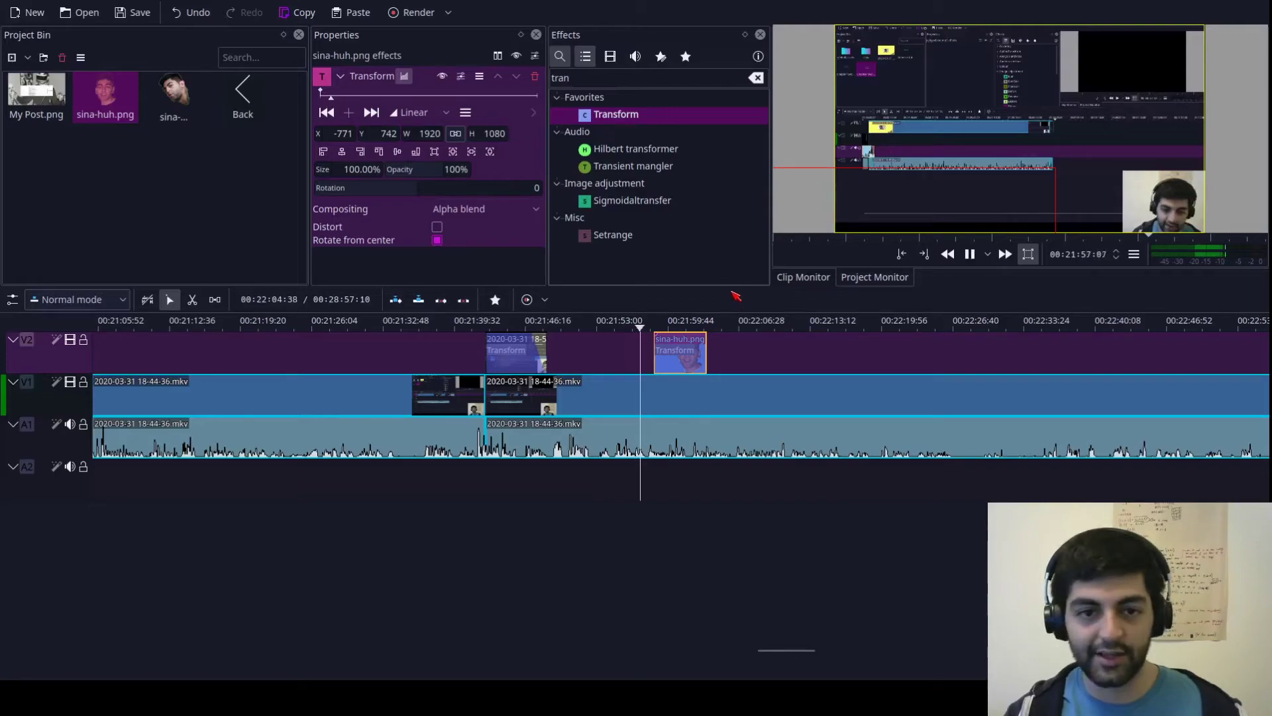
key(space)
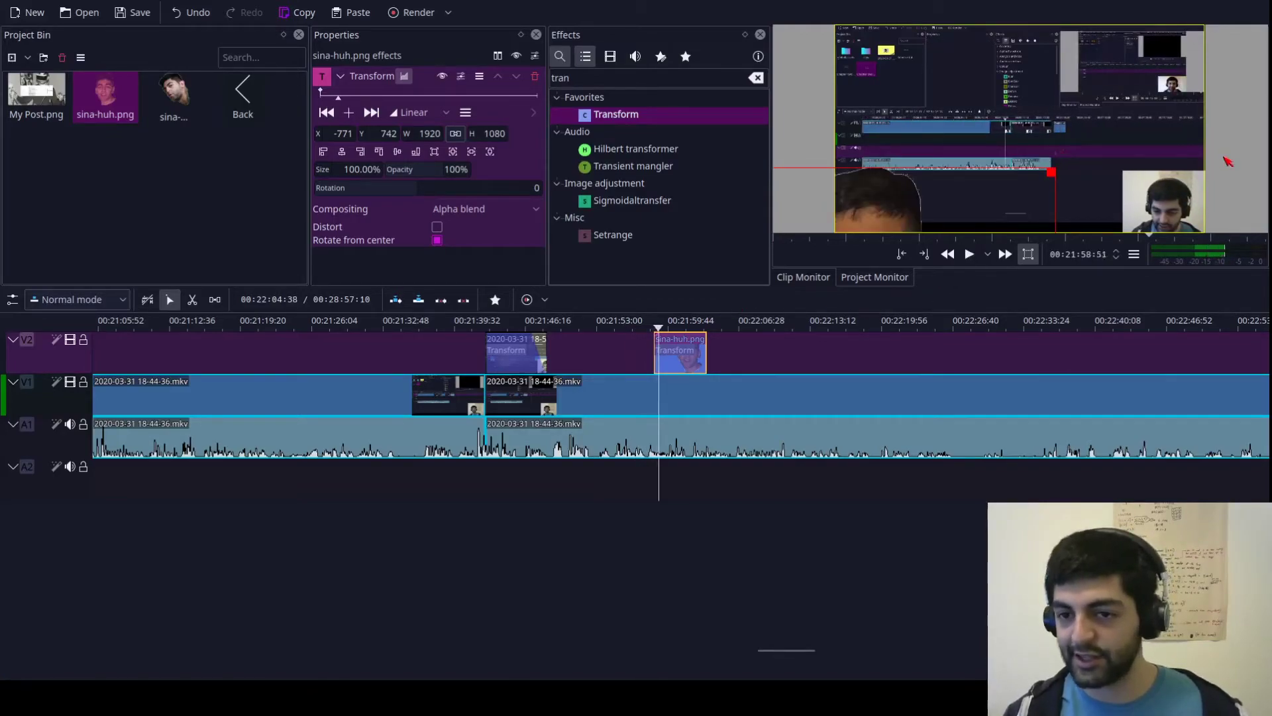
mouse_move(1245, 129)
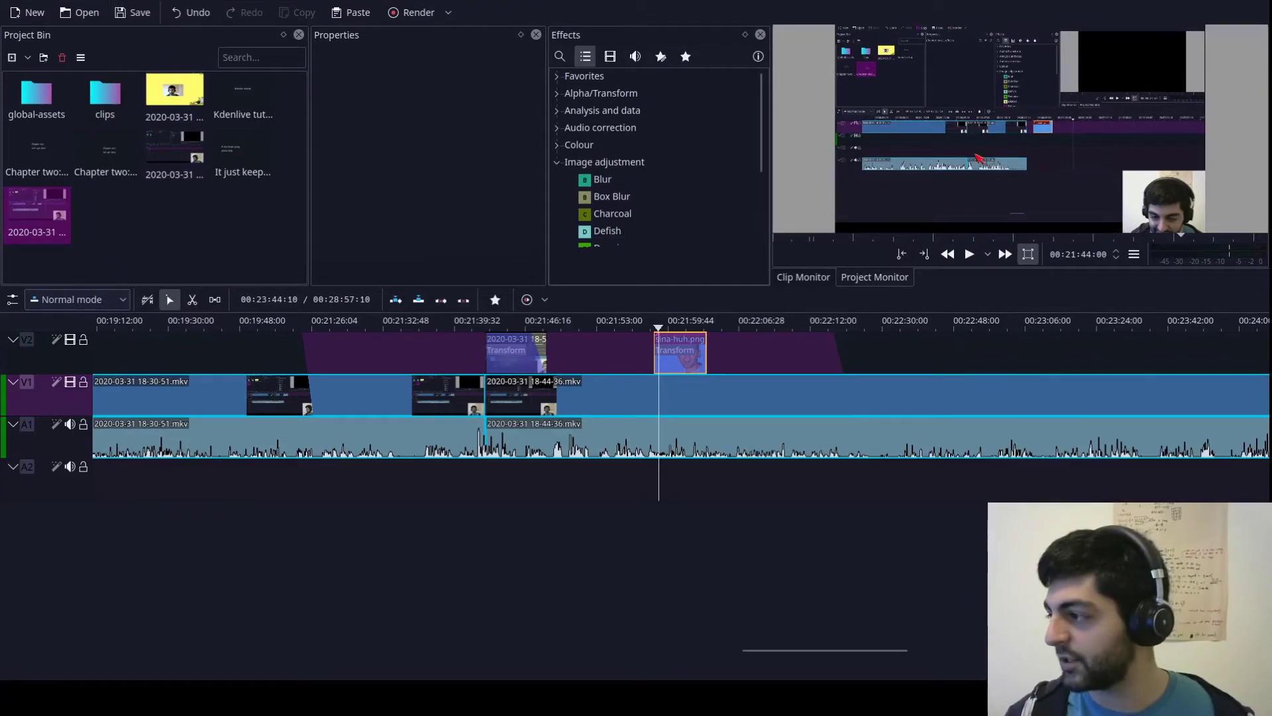
click(191, 242)
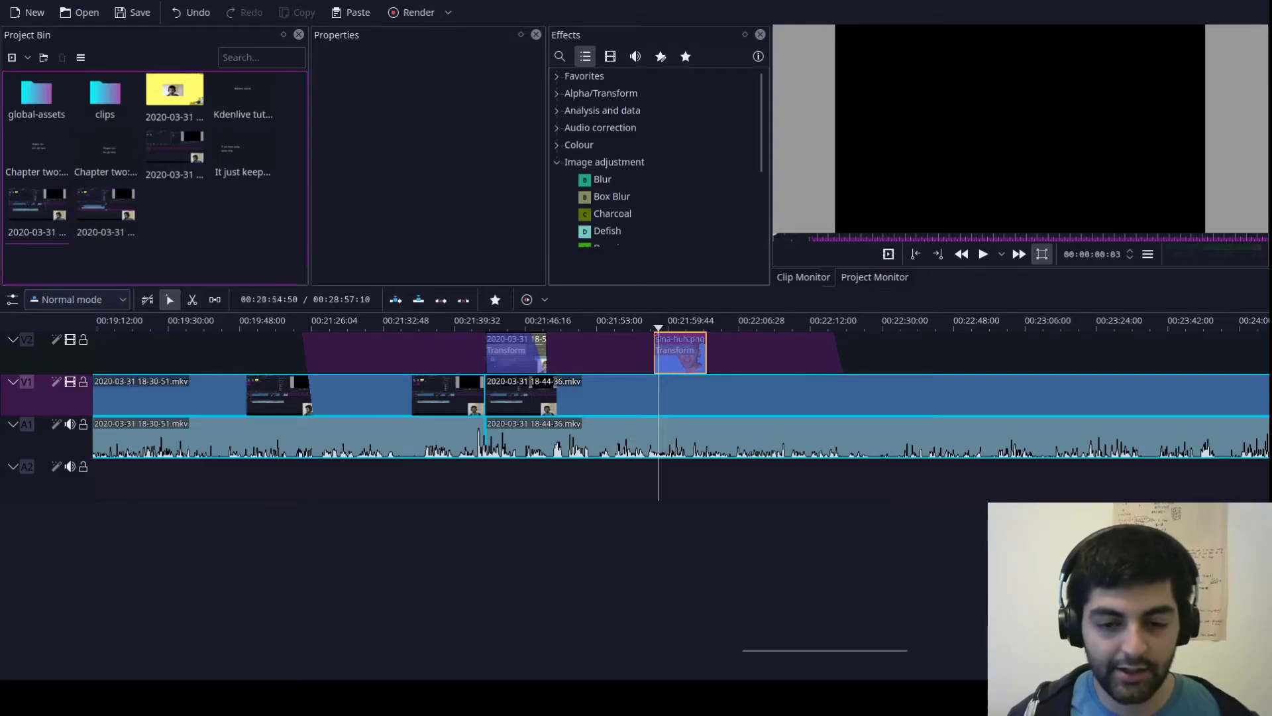
scroll(693, 315, down, 5)
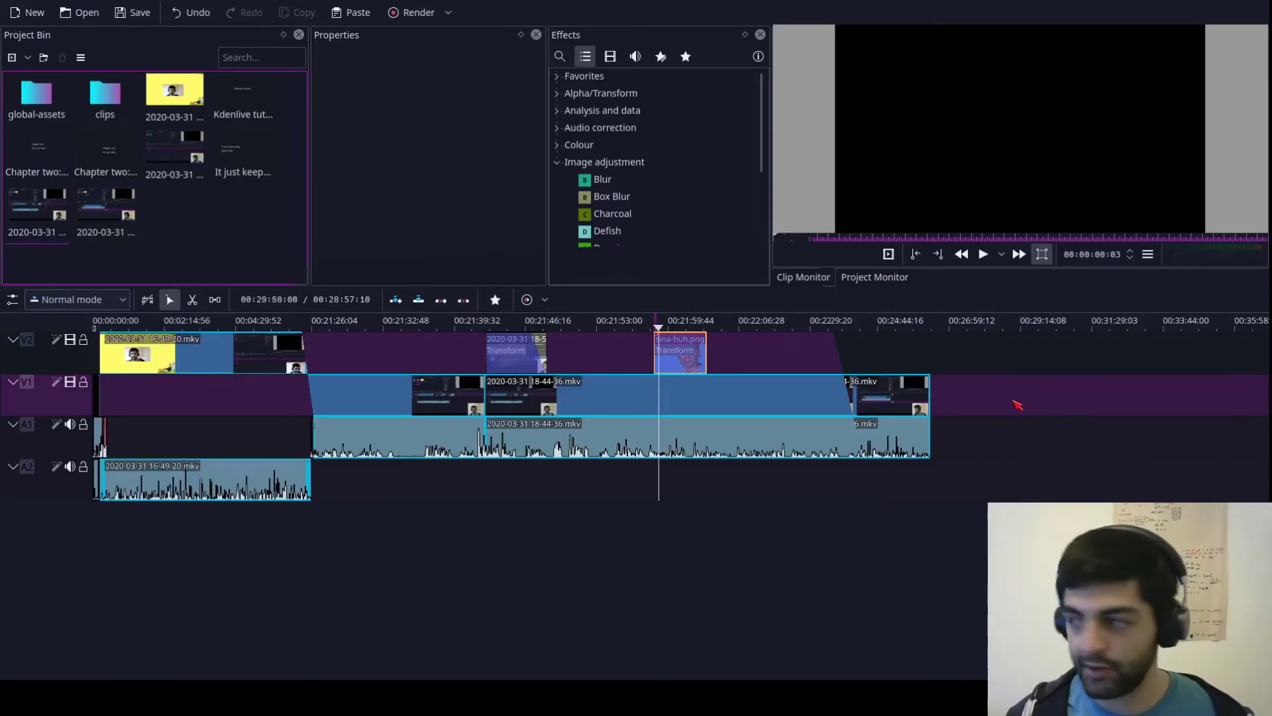
click(1013, 401)
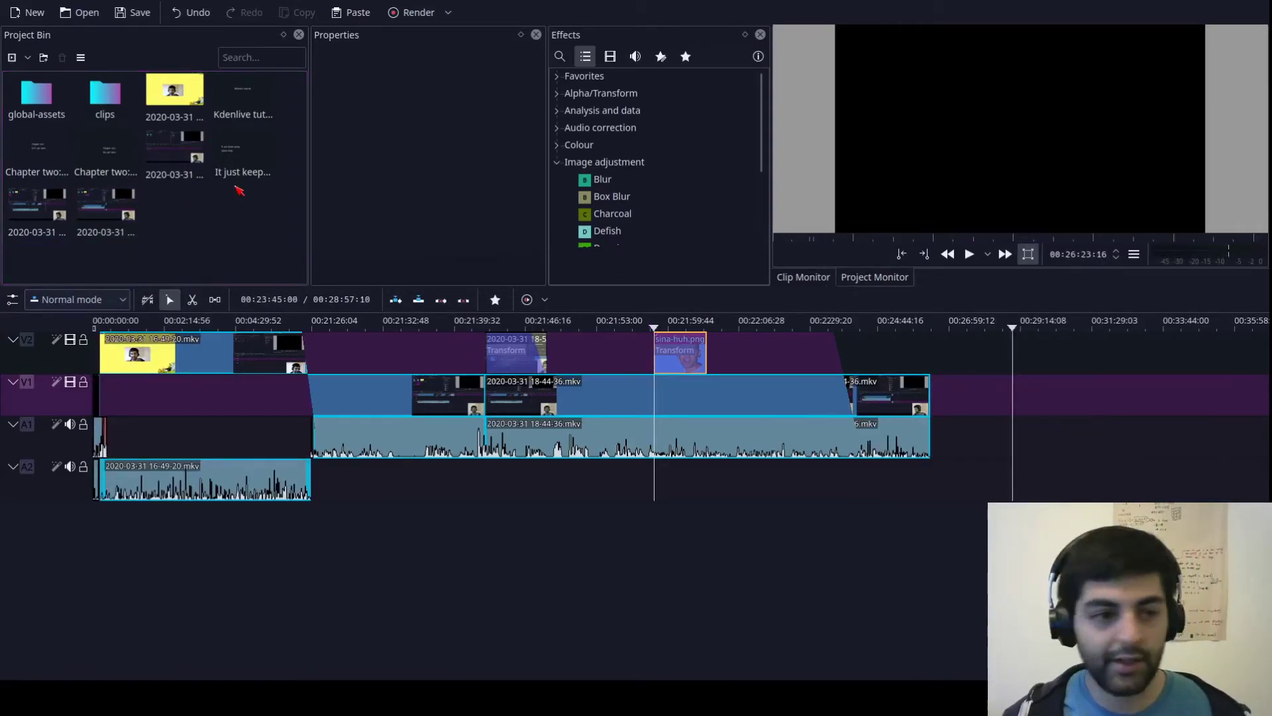
drag(106, 212, 1008, 402)
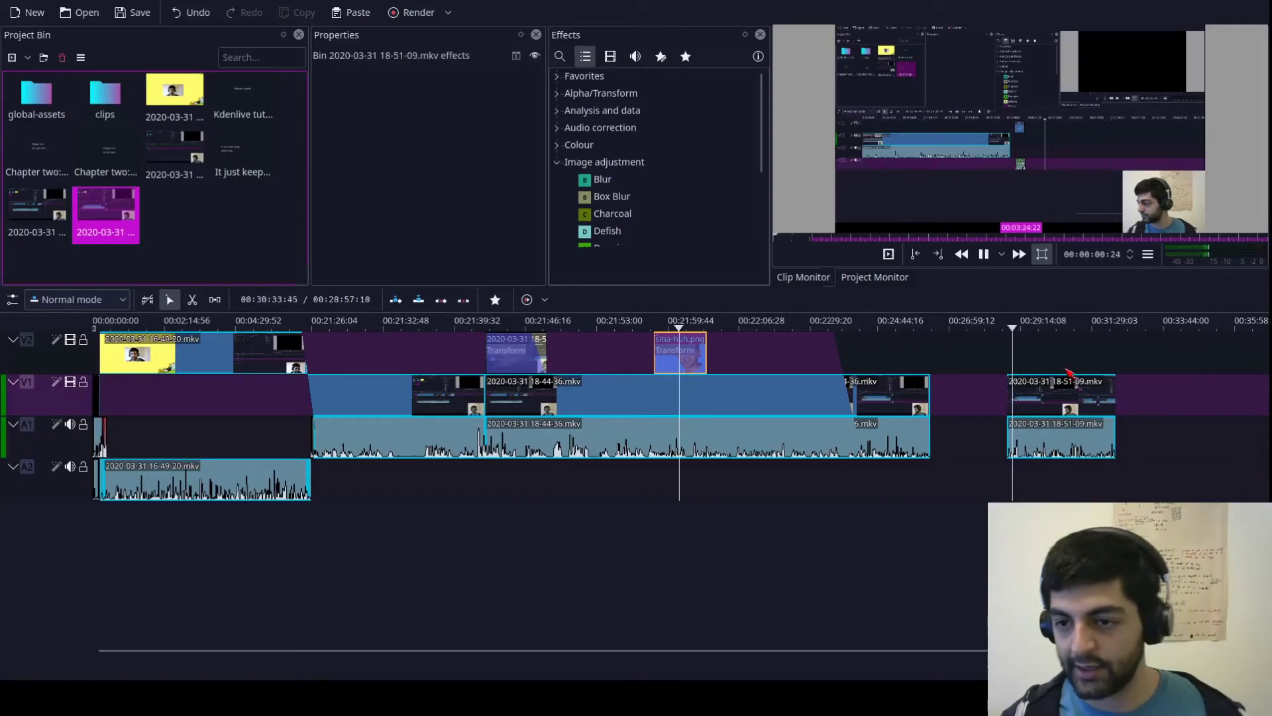
click(1087, 358)
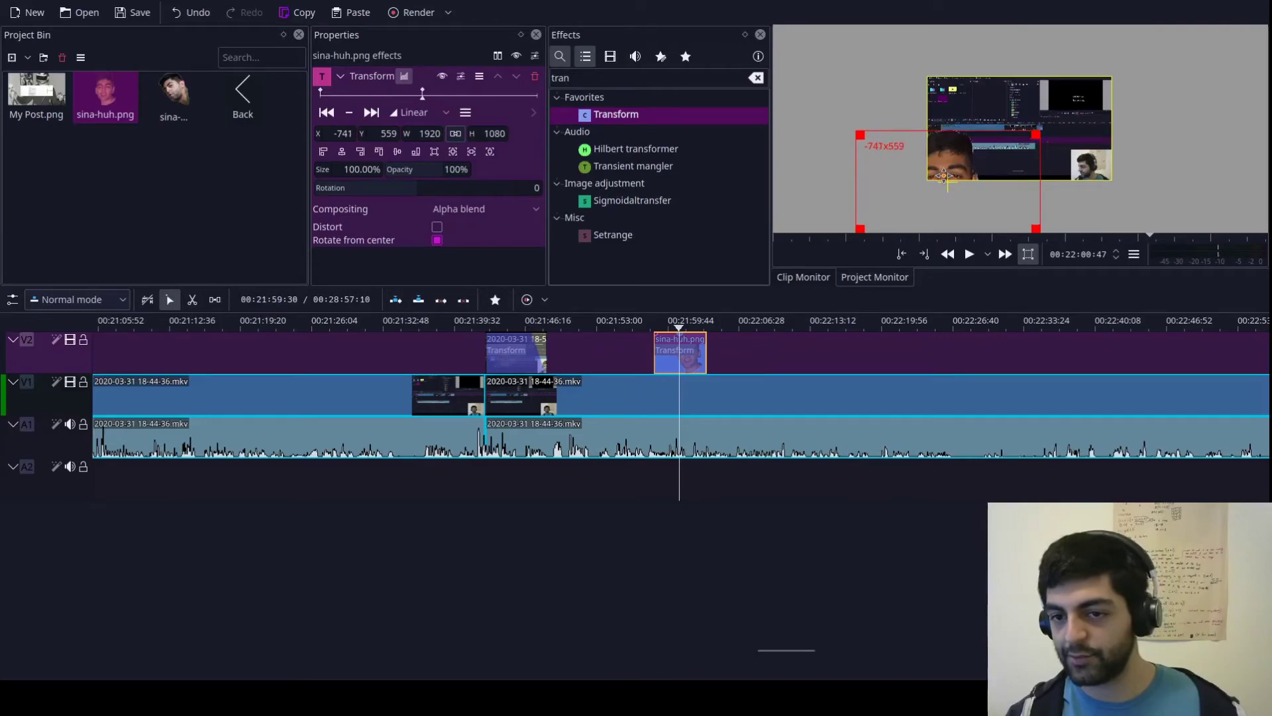
Step: Move sina-huh.png to about X -699, Y 545 at the middle keyframe and add an end keyframe at about X -1303, Y 991
drag(943, 176, 947, 175)
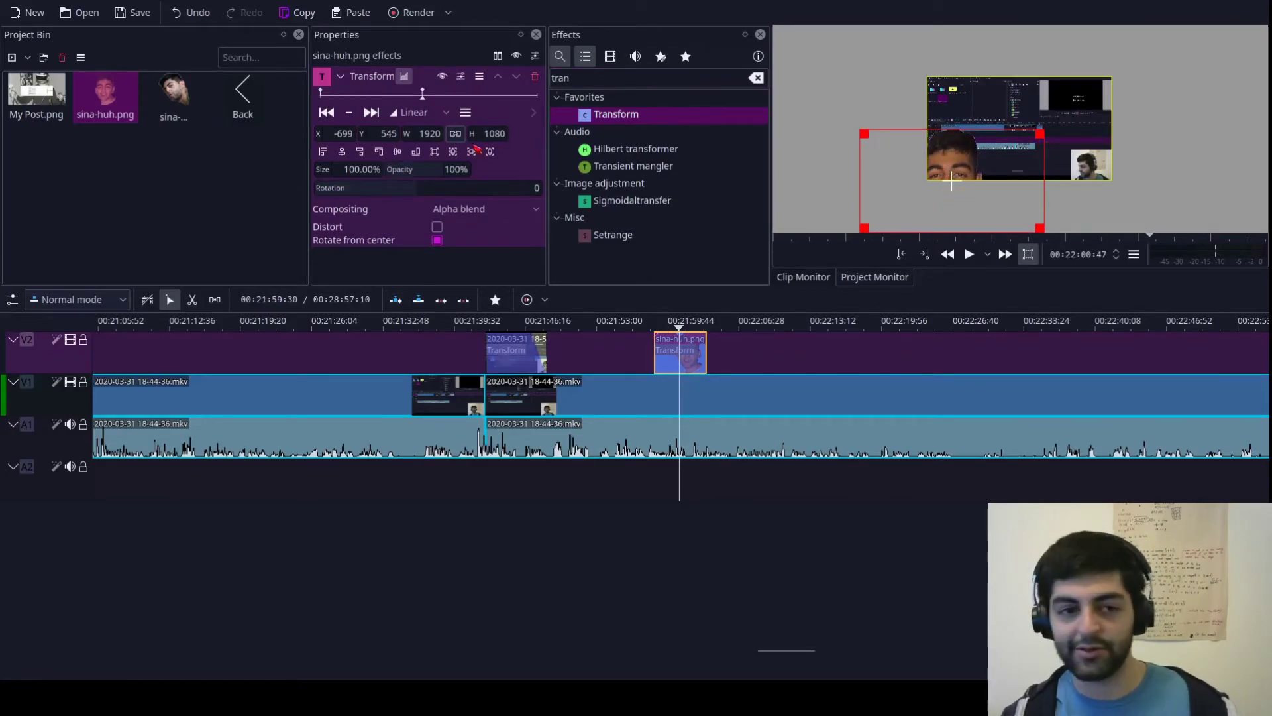
click(533, 98)
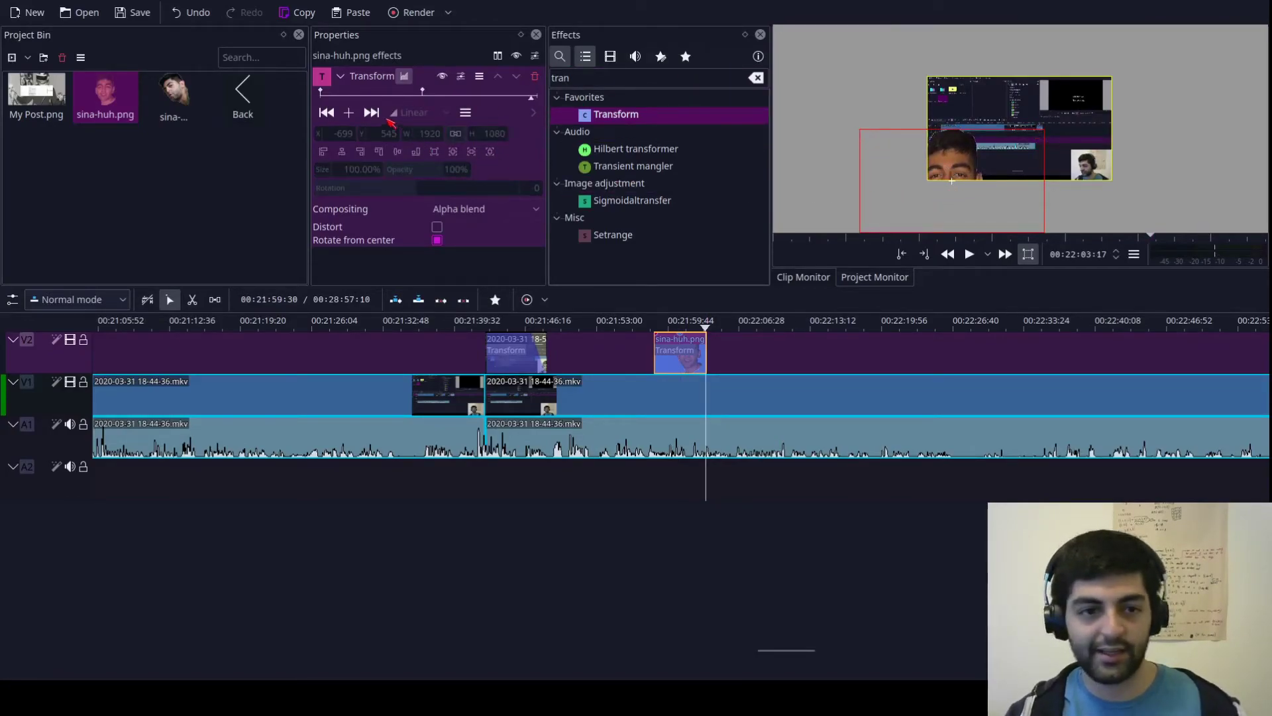
click(348, 113)
drag(952, 179, 894, 222)
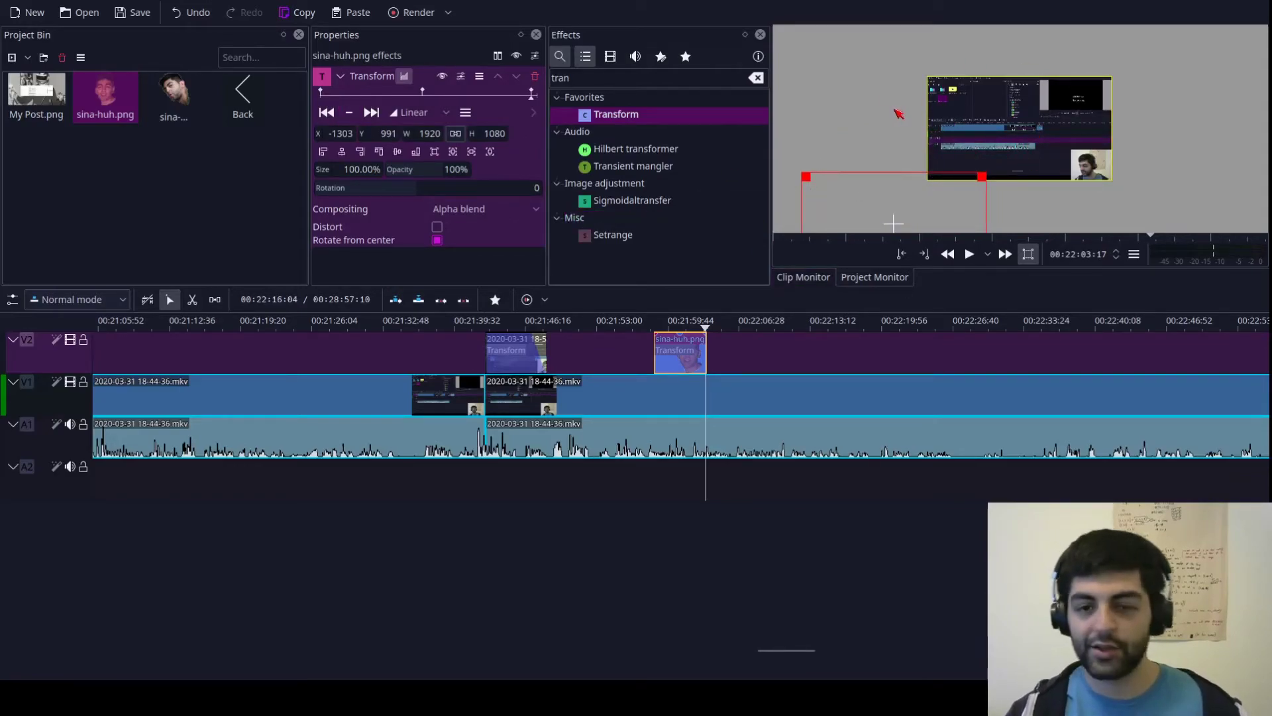
Step: Preview the sina-huh.png movement from just before the clip, at about 00:21:58
click(655, 326)
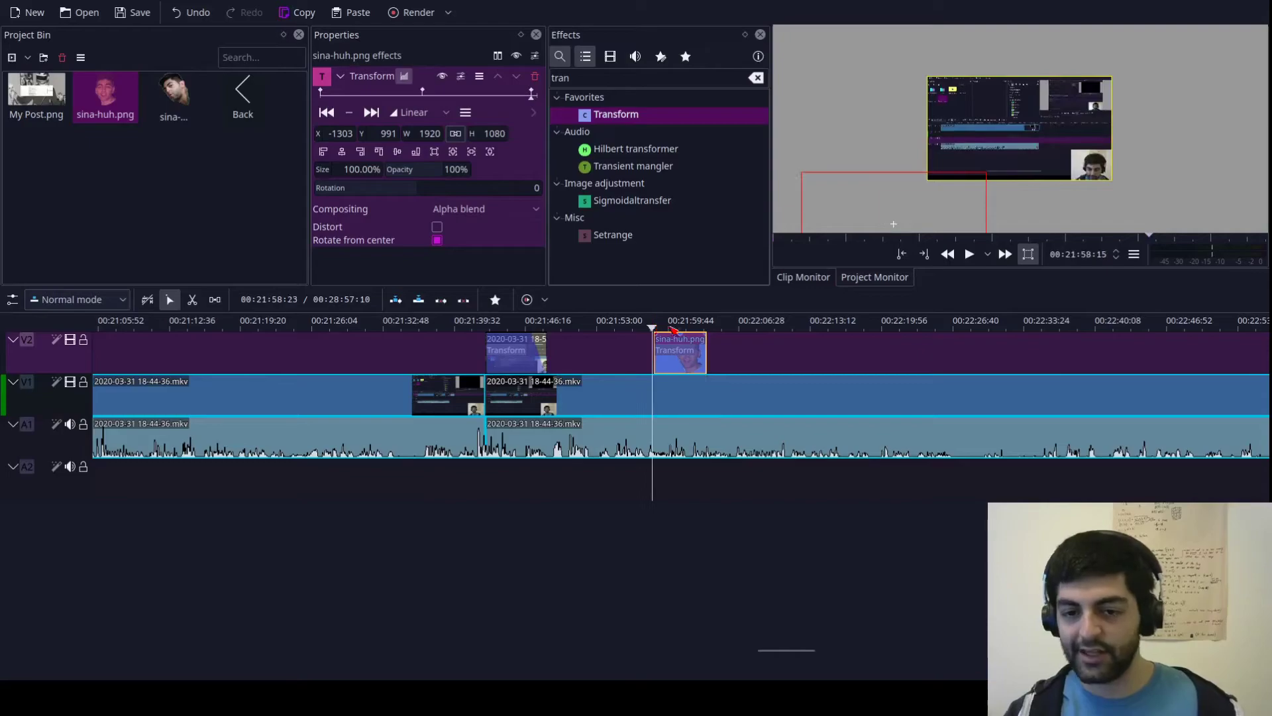
key(space)
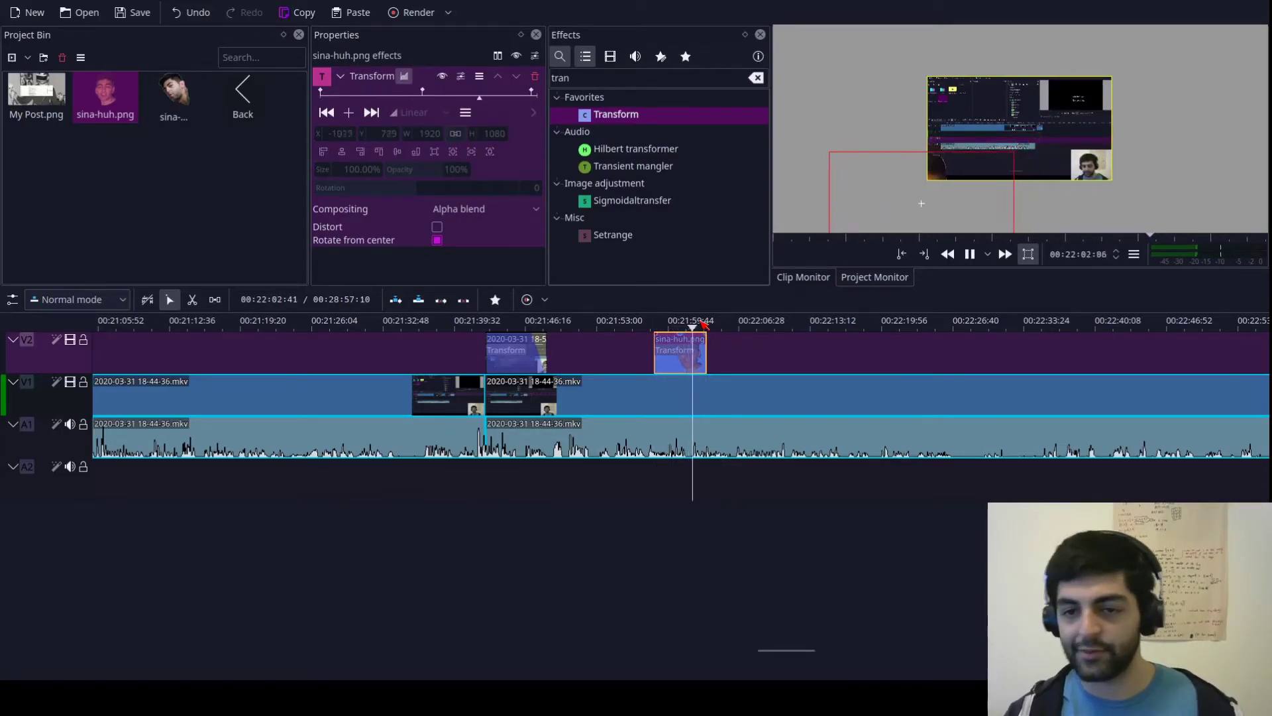
key(space)
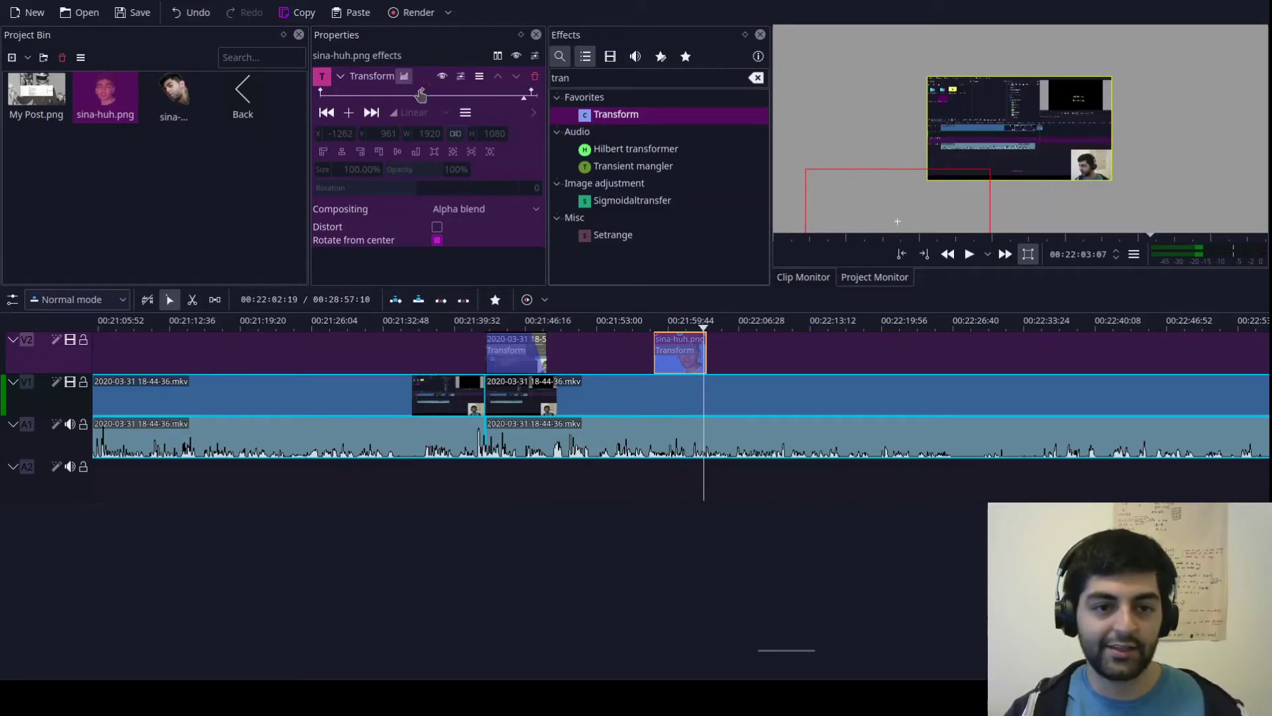
Step: Set the middle and end keyframes of sina-huh.png's Transform to Smooth interpolation and preview the movement
click(421, 95)
click(431, 161)
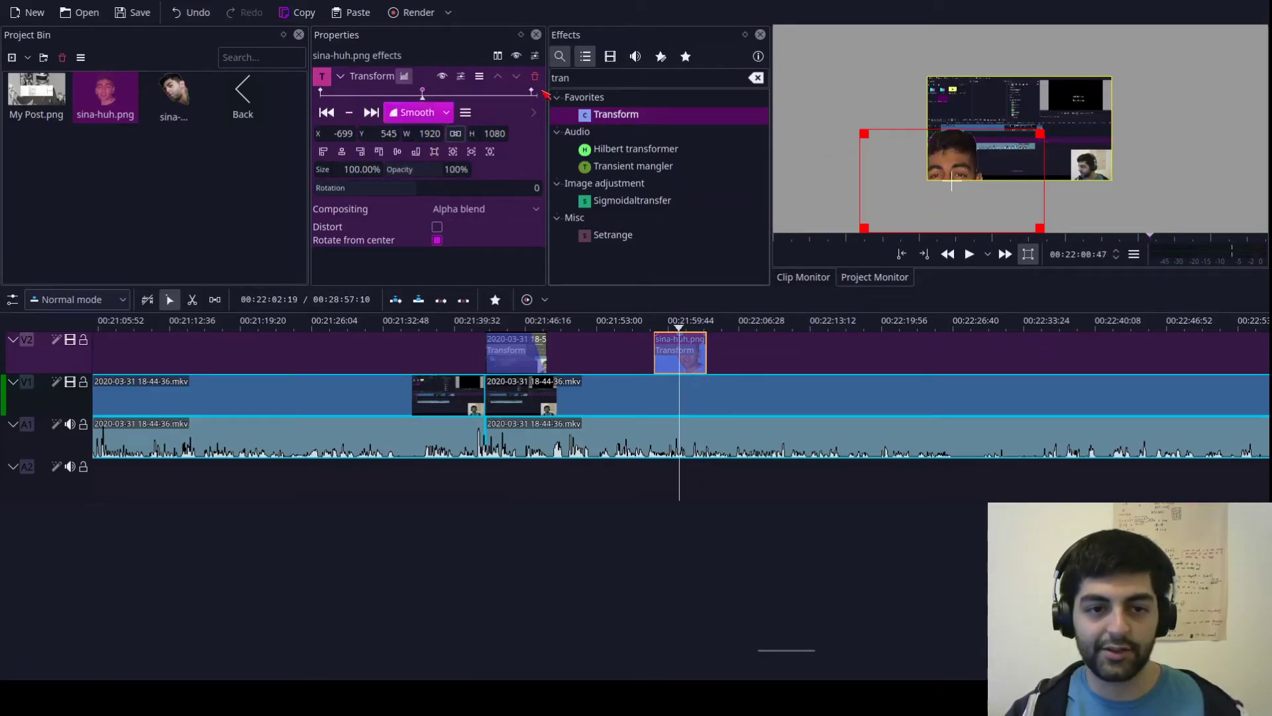
click(531, 92)
click(413, 116)
click(431, 168)
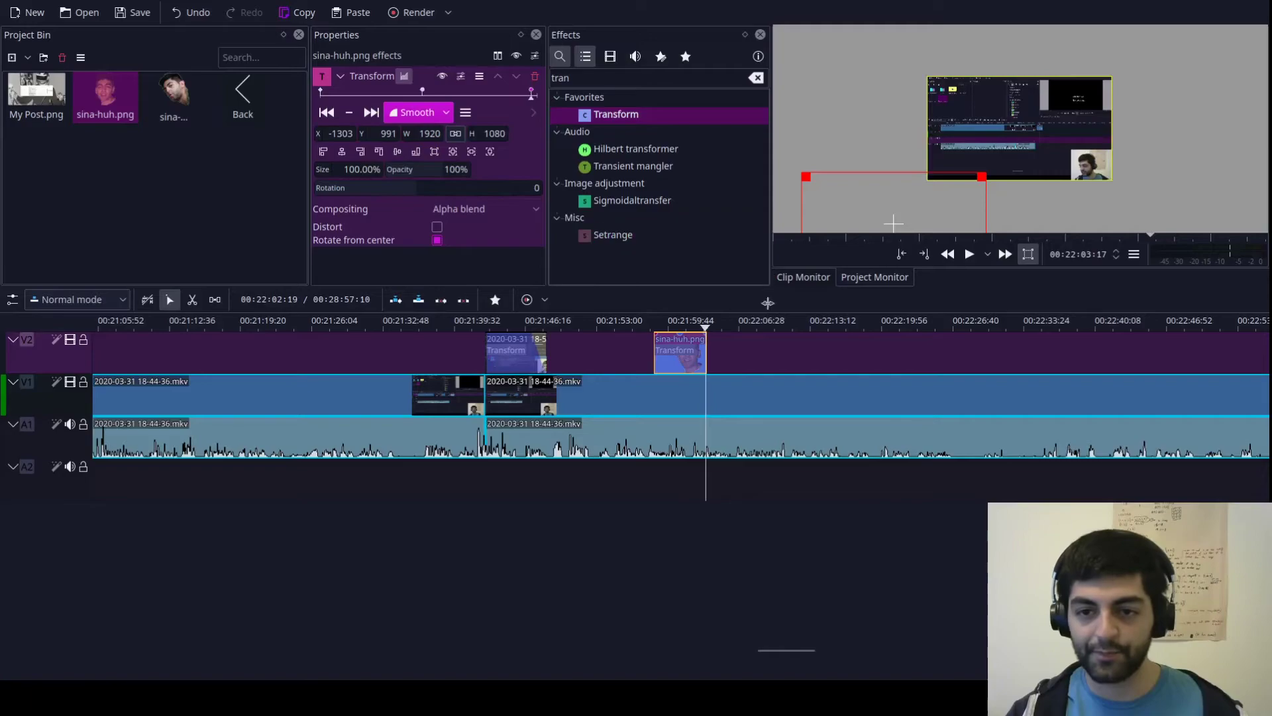
click(666, 323)
key(space)
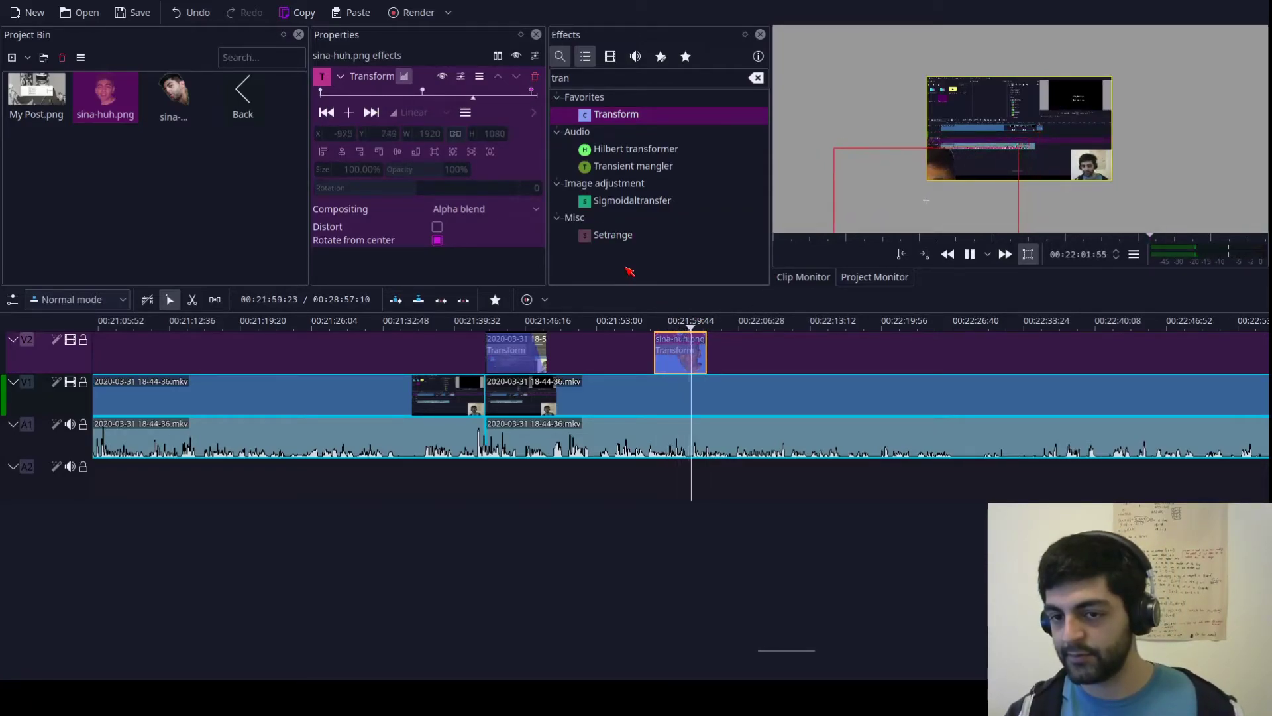
key(space)
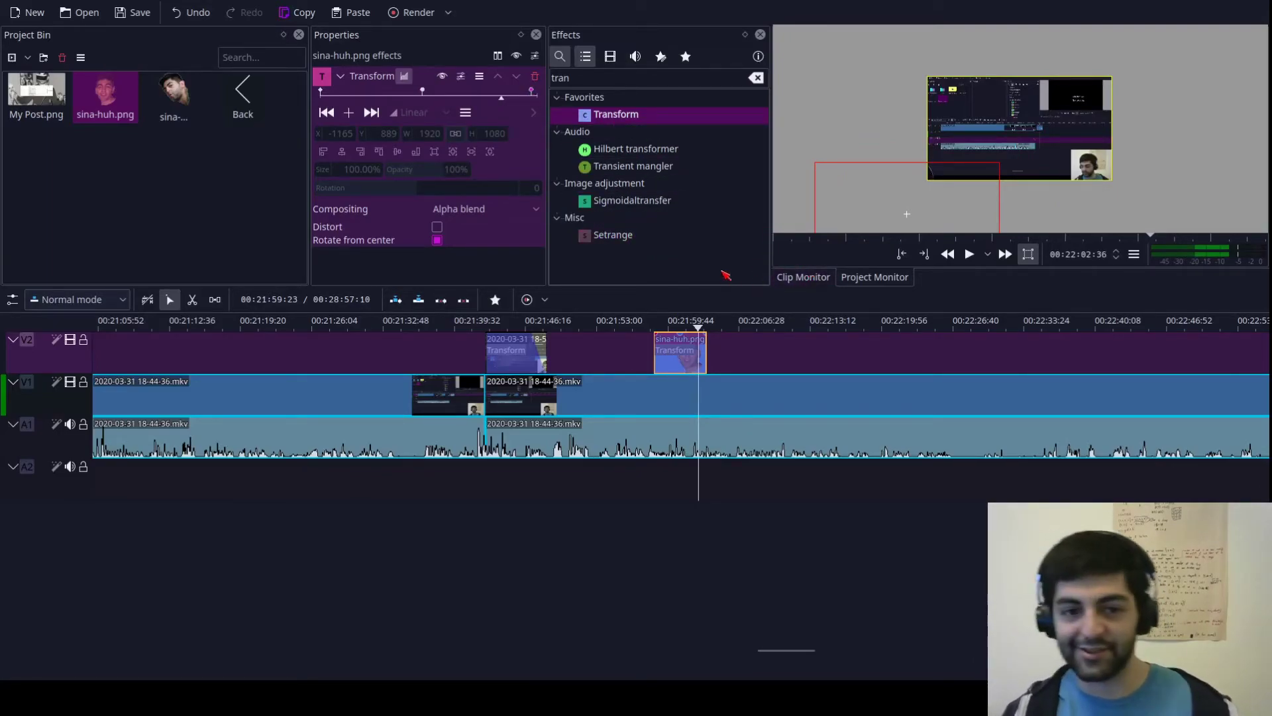
scroll(741, 344, right, 3)
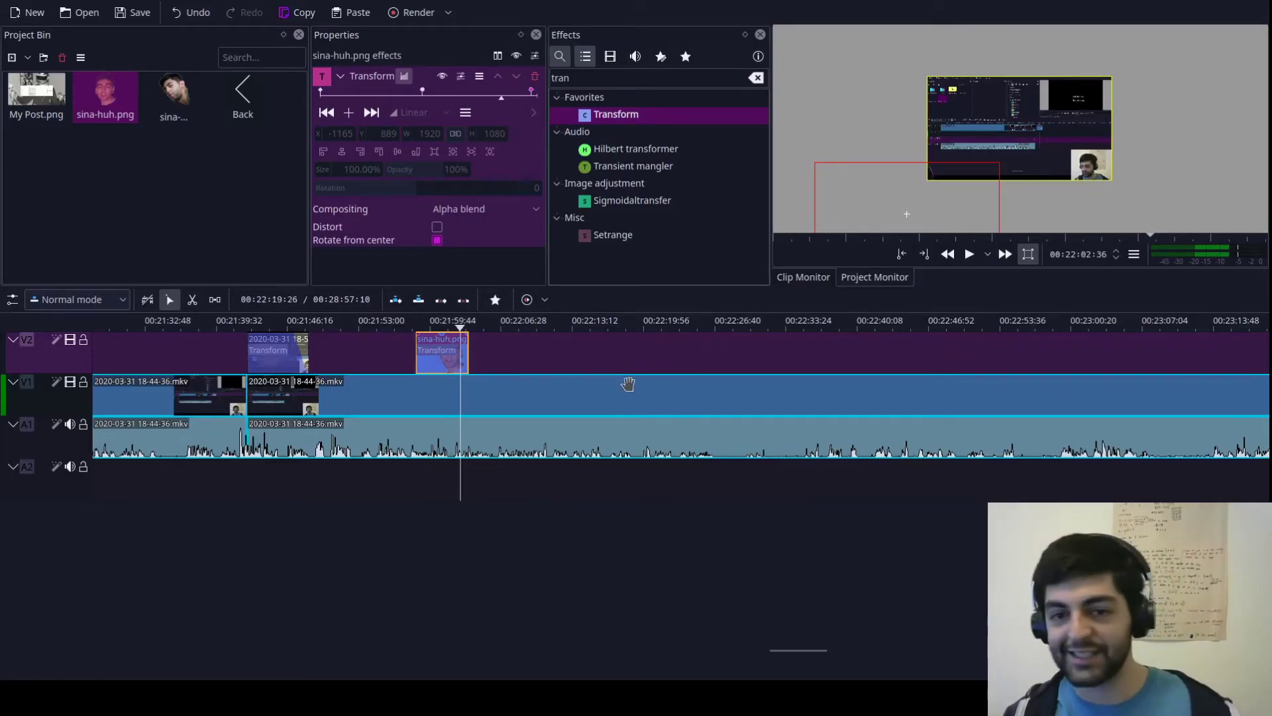
scroll(594, 363, down, 2)
scroll(595, 366, right, 4)
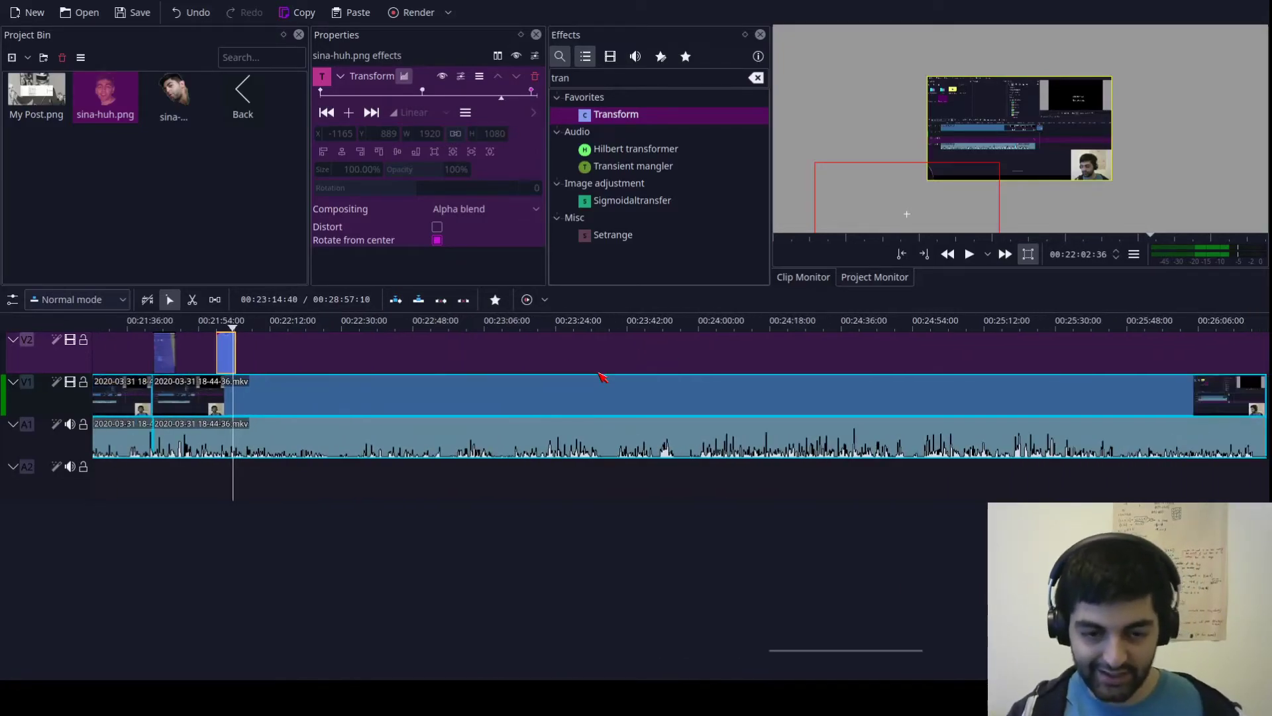
scroll(600, 377, left, 7)
scroll(593, 373, right, 1)
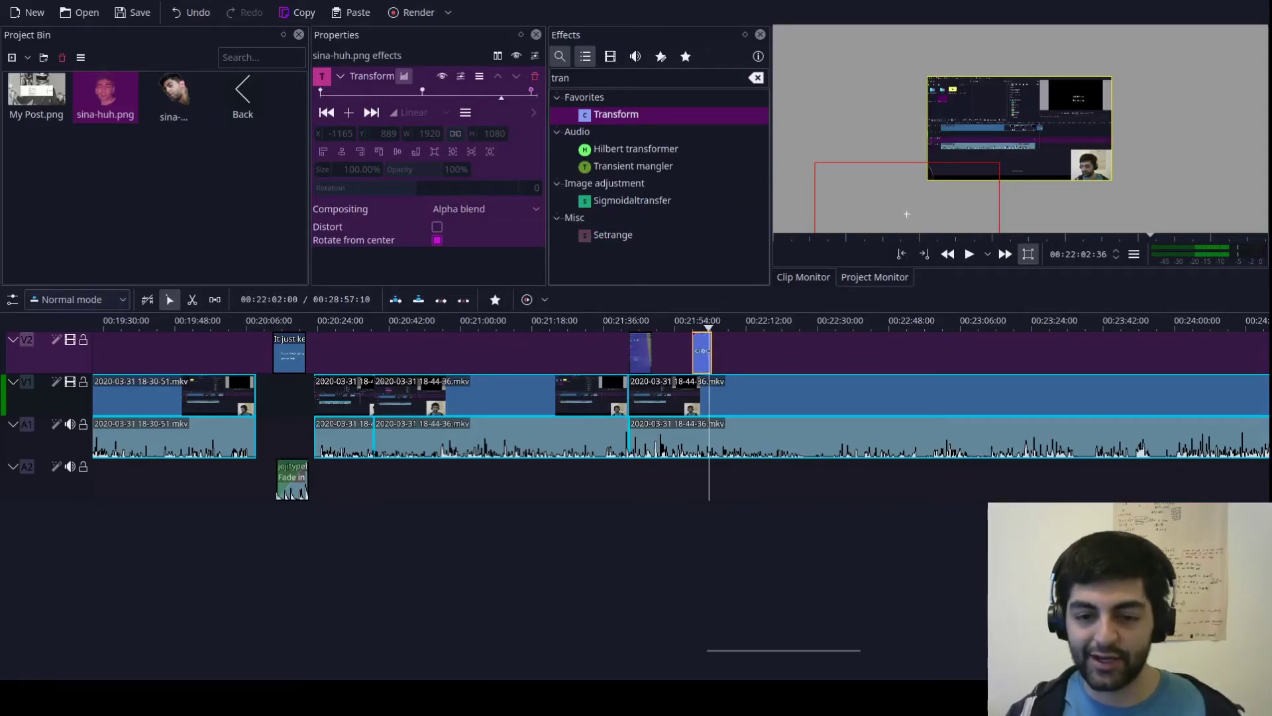
Step: Enlarge sina-huh.png to about 115.74% at the middle keyframe and preview it from about 00:21:56
click(531, 92)
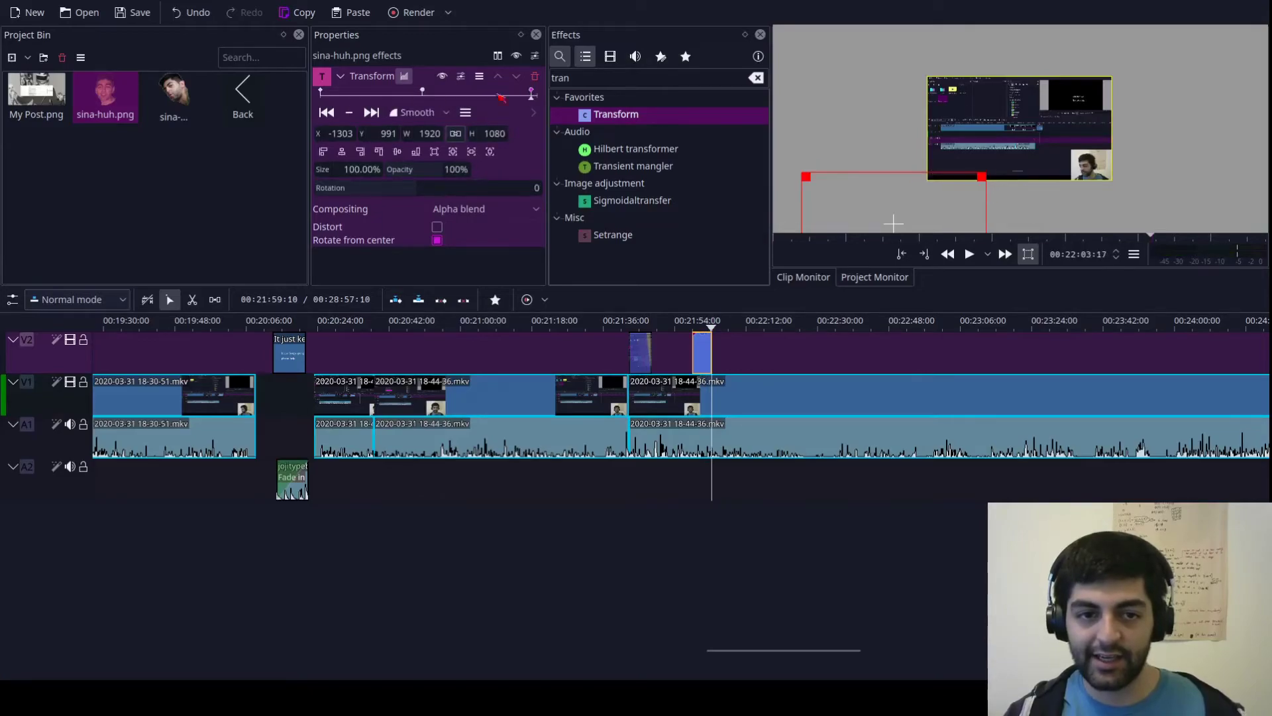
click(422, 91)
drag(1045, 128, 1086, 114)
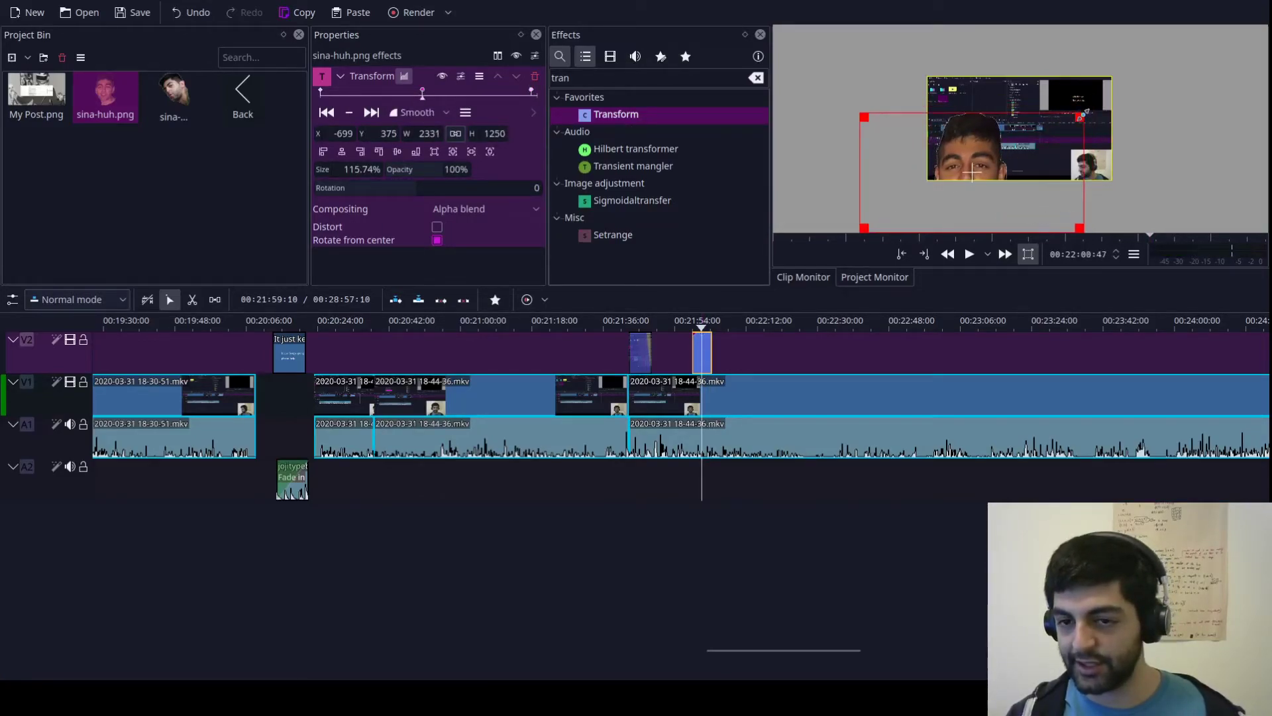
click(684, 327)
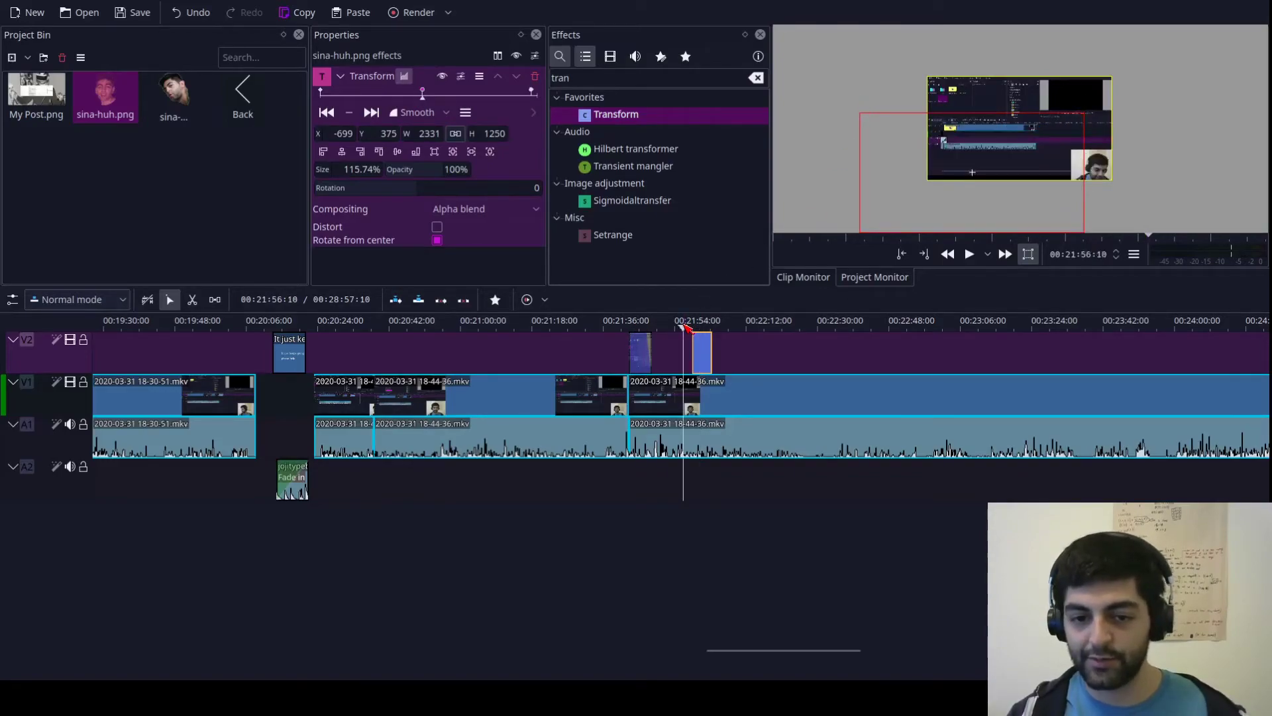
key(space)
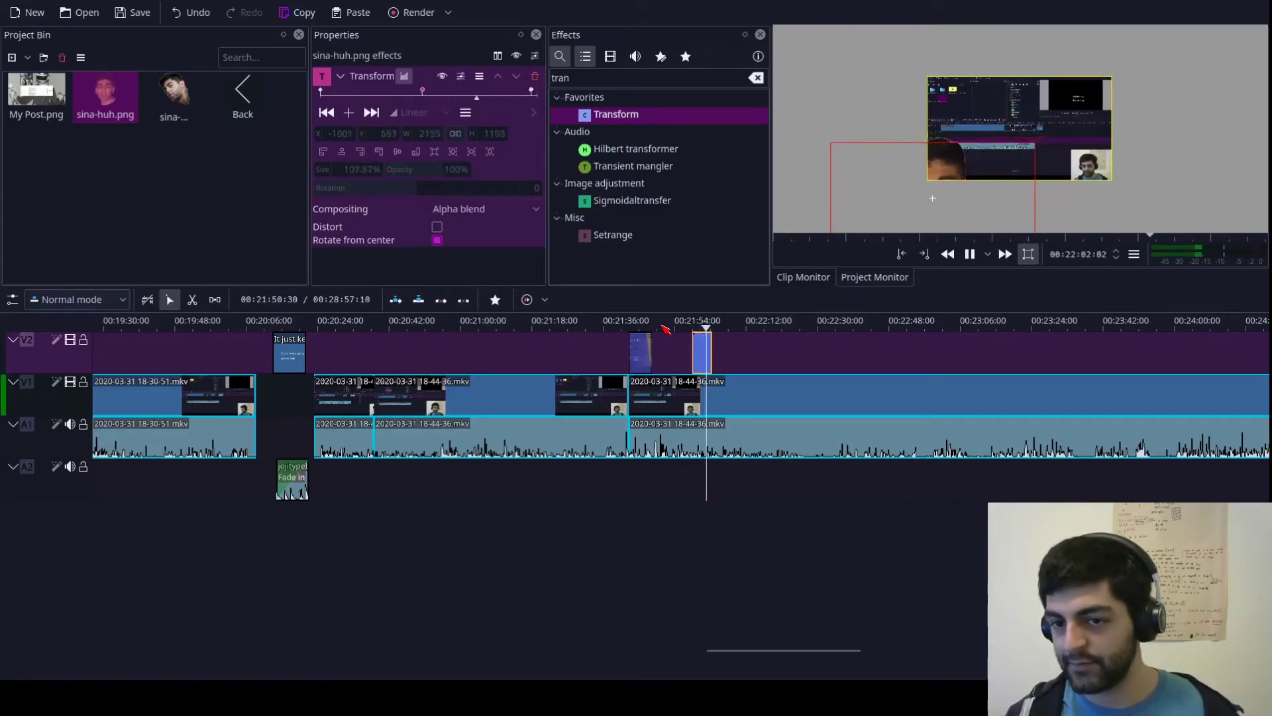
key(space)
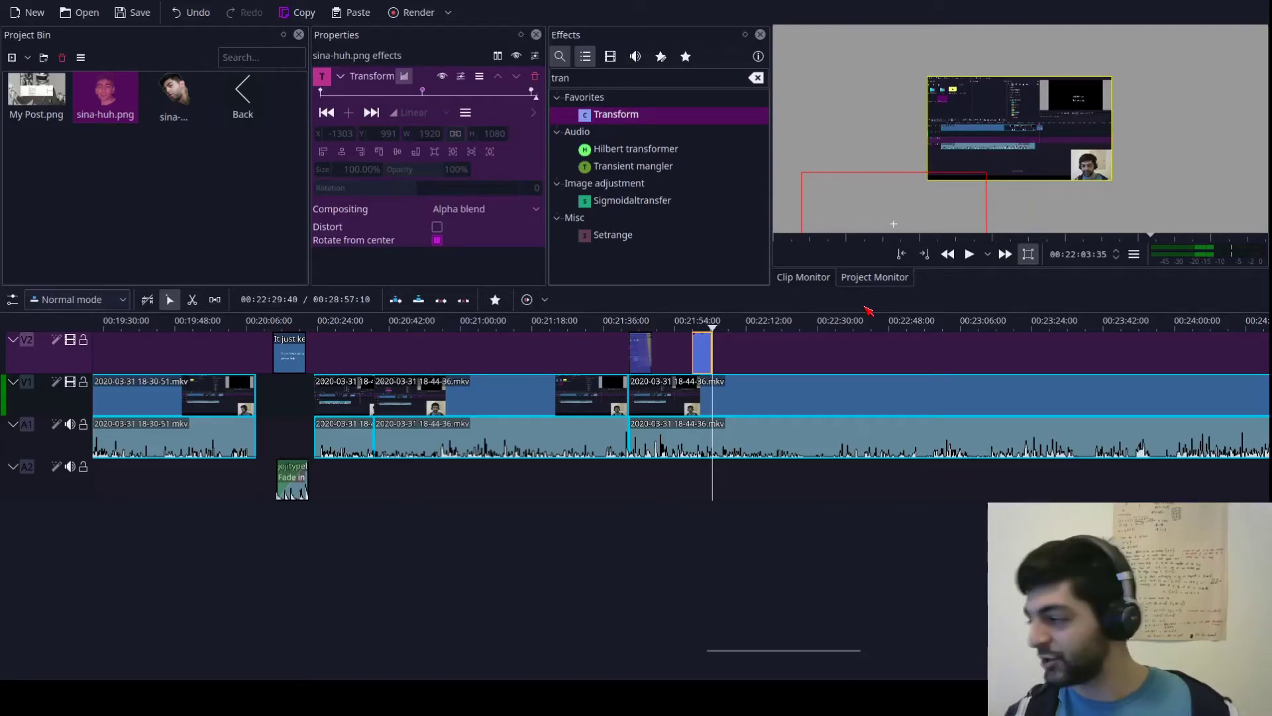
Step: Close the gap between the 18-44-36 clip and the 18-51-09 clip on V1
scroll(722, 338, right, 5)
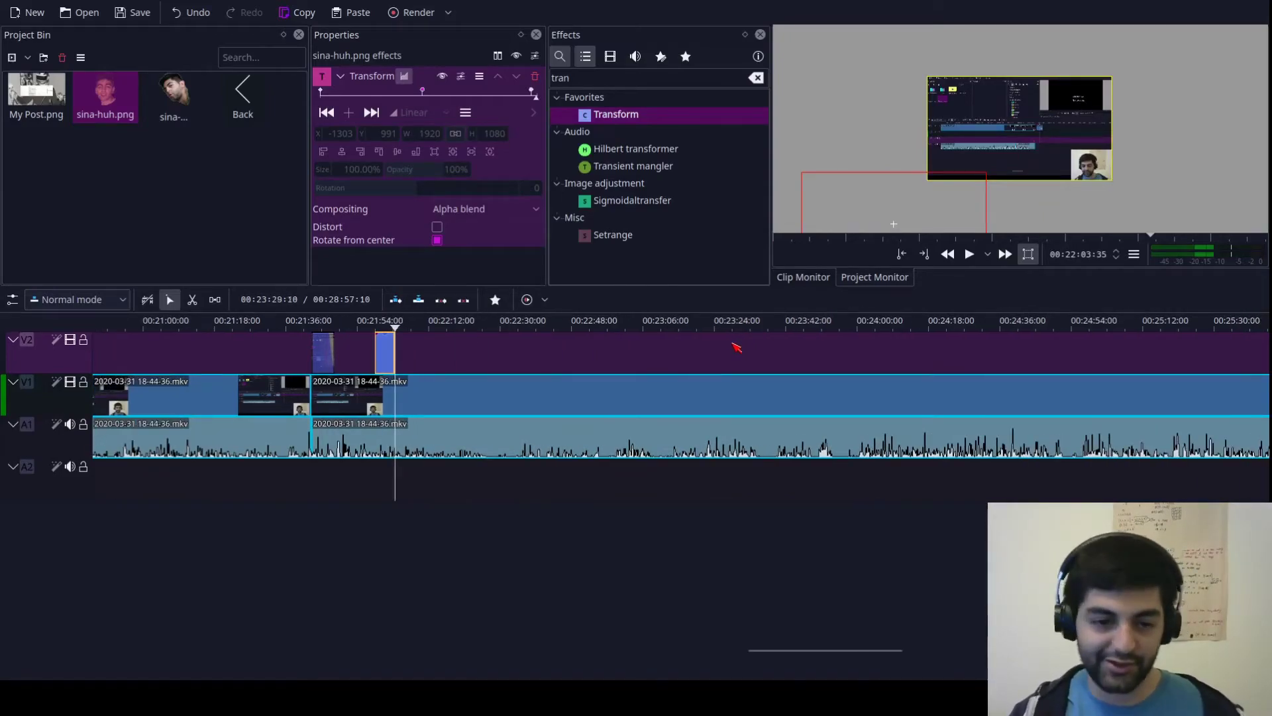
scroll(724, 347, right, 12)
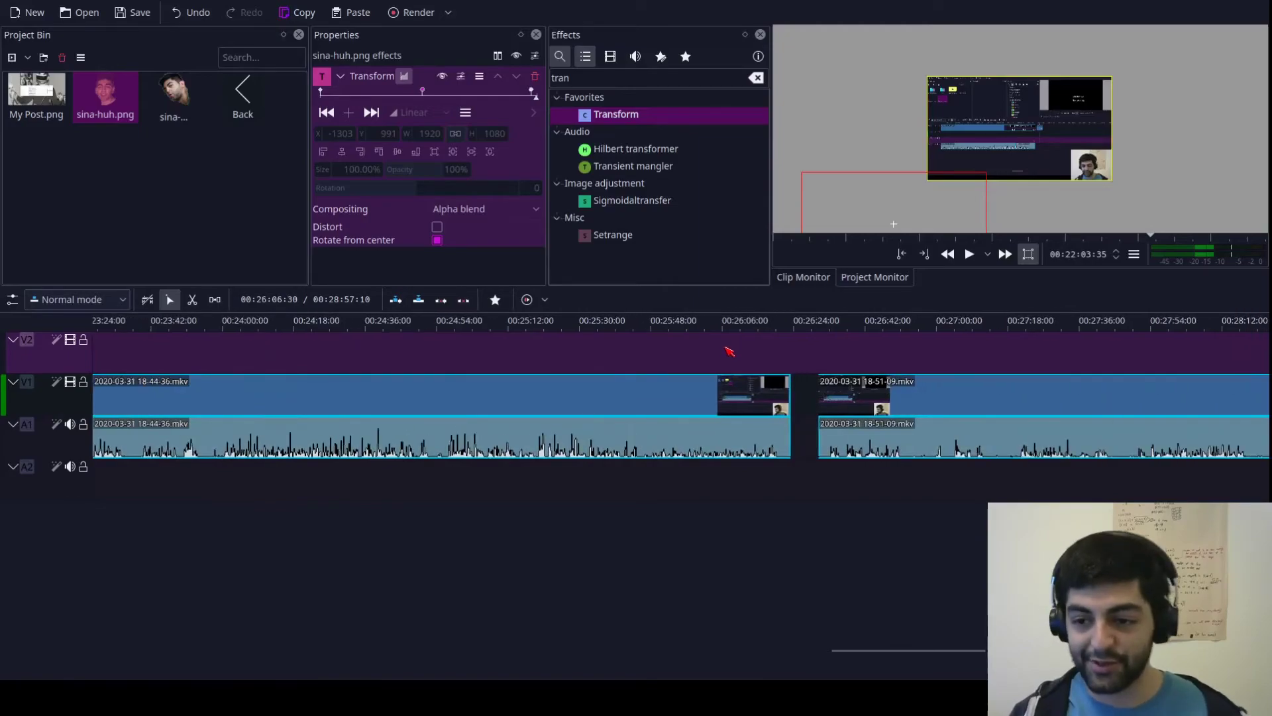
drag(789, 378, 759, 379)
click(644, 346)
Step: Extend the end of the 18-51-09 clip on V1 to about 00:29:19:58
scroll(1005, 350, right, 5)
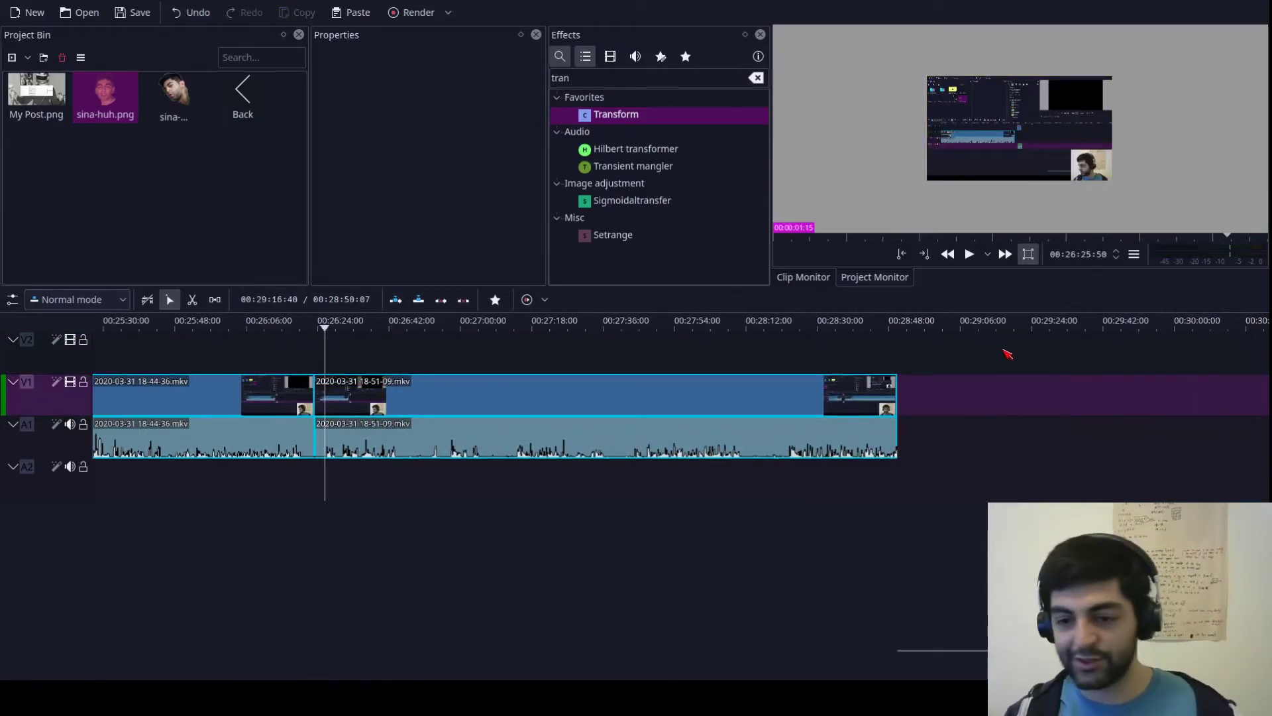
drag(896, 390, 974, 388)
click(959, 346)
scroll(950, 352, right, 1)
scroll(954, 356, right, 1)
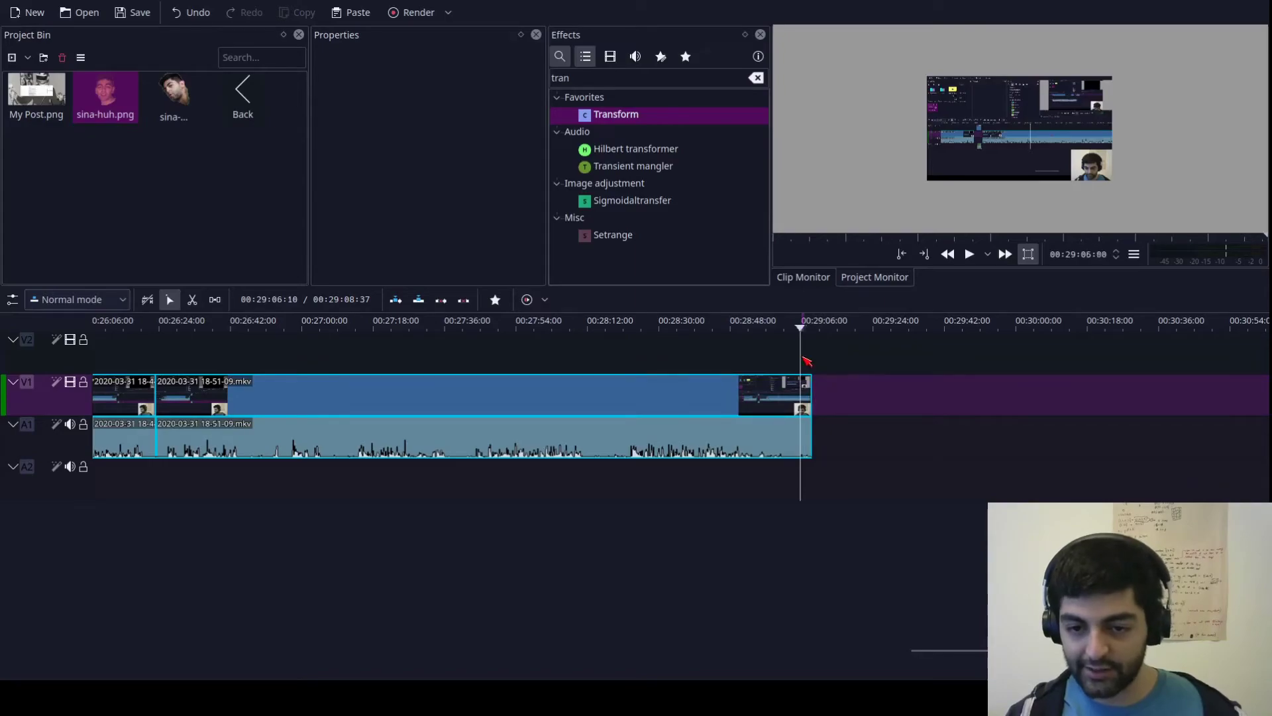
scroll(807, 361, up, 4)
drag(861, 390, 1111, 397)
scroll(1025, 403, down, 2)
scroll(1025, 403, down, 2)
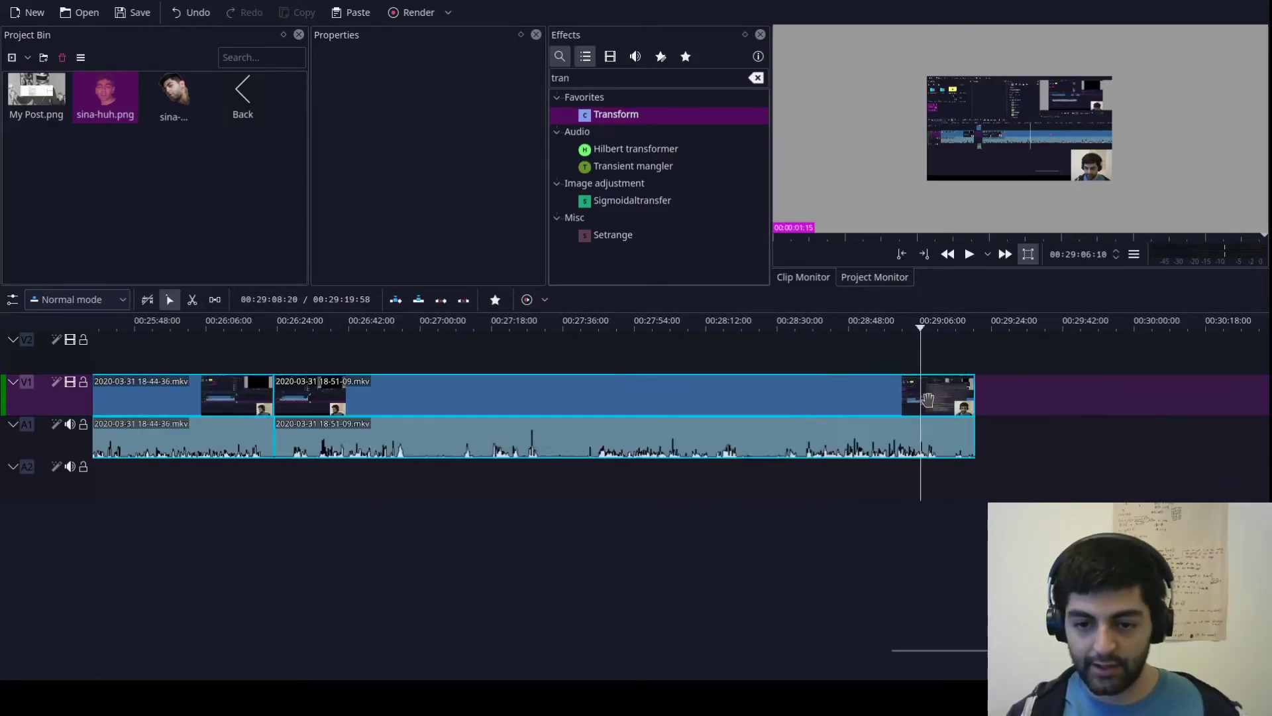
Step: Cut the 18-51-09 clip at about 00:28:57 and again at about 00:29:11
click(957, 363)
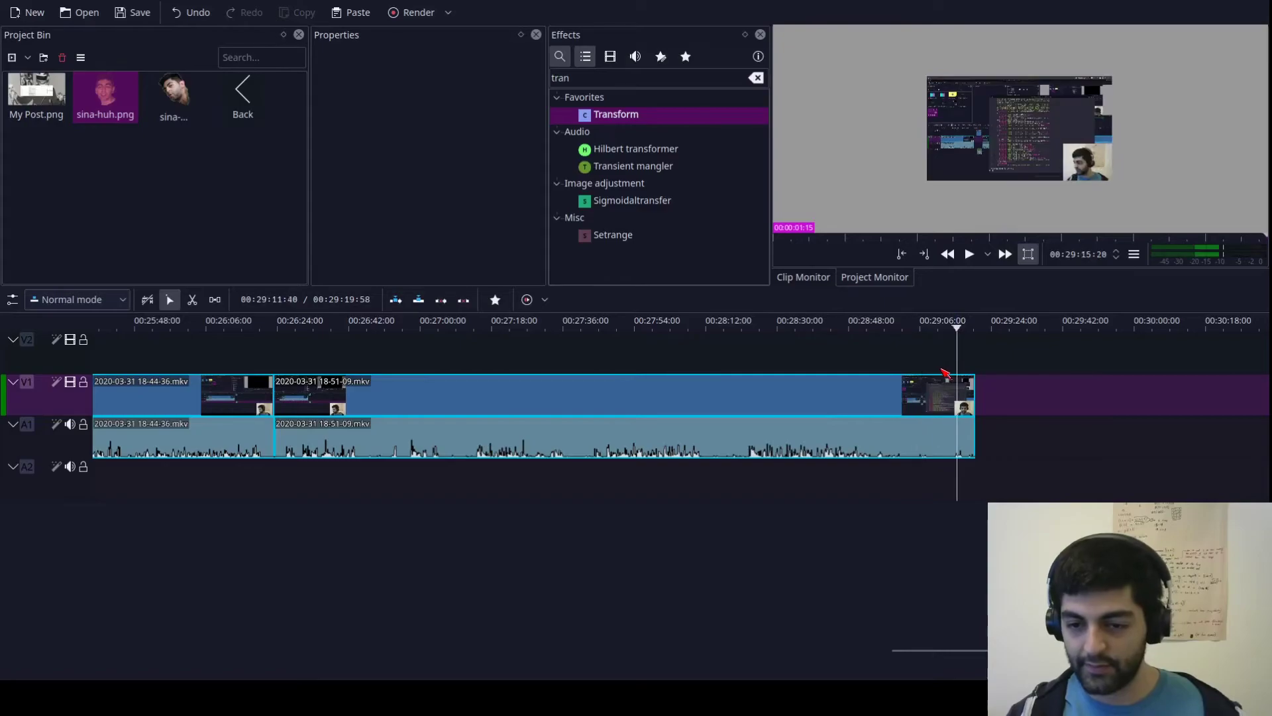
click(888, 365)
key(shift+r)
click(959, 359)
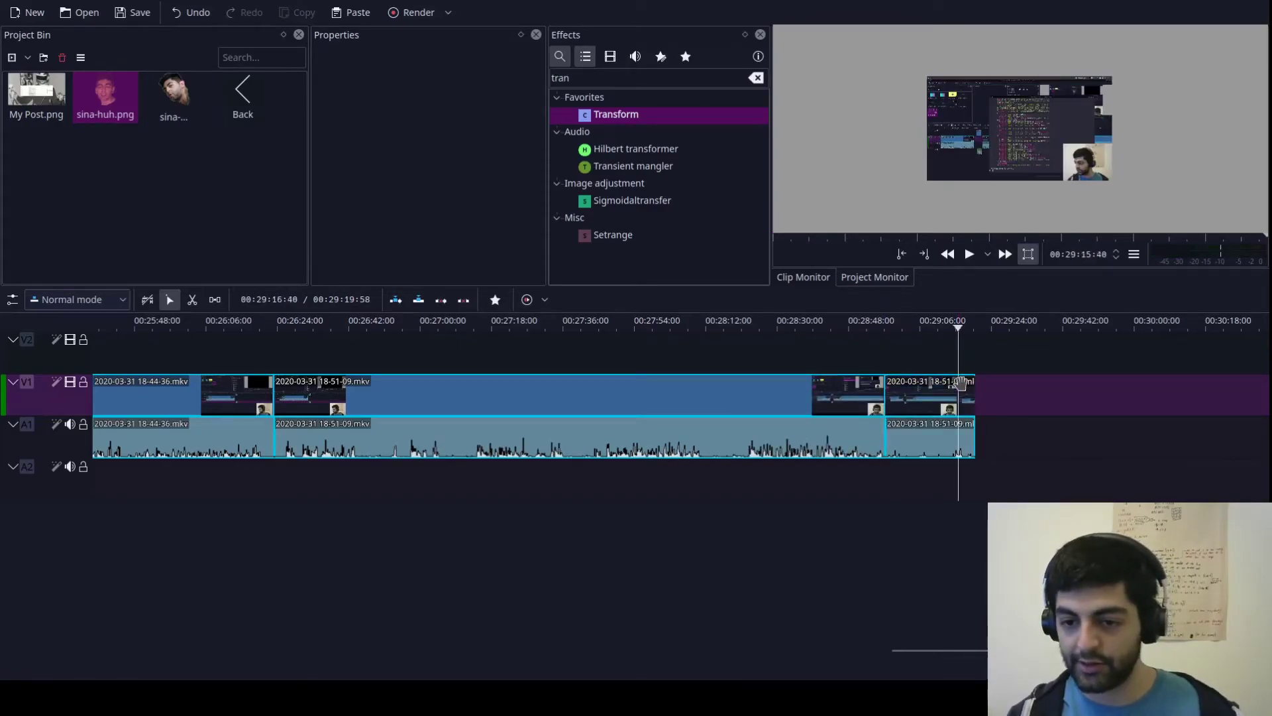
click(940, 364)
key(shift+r)
Step: Delete the segment between the two cuts with its gap and extend the final 18-51-09 piece to about 00:29:12:48
click(913, 396)
key(Delete)
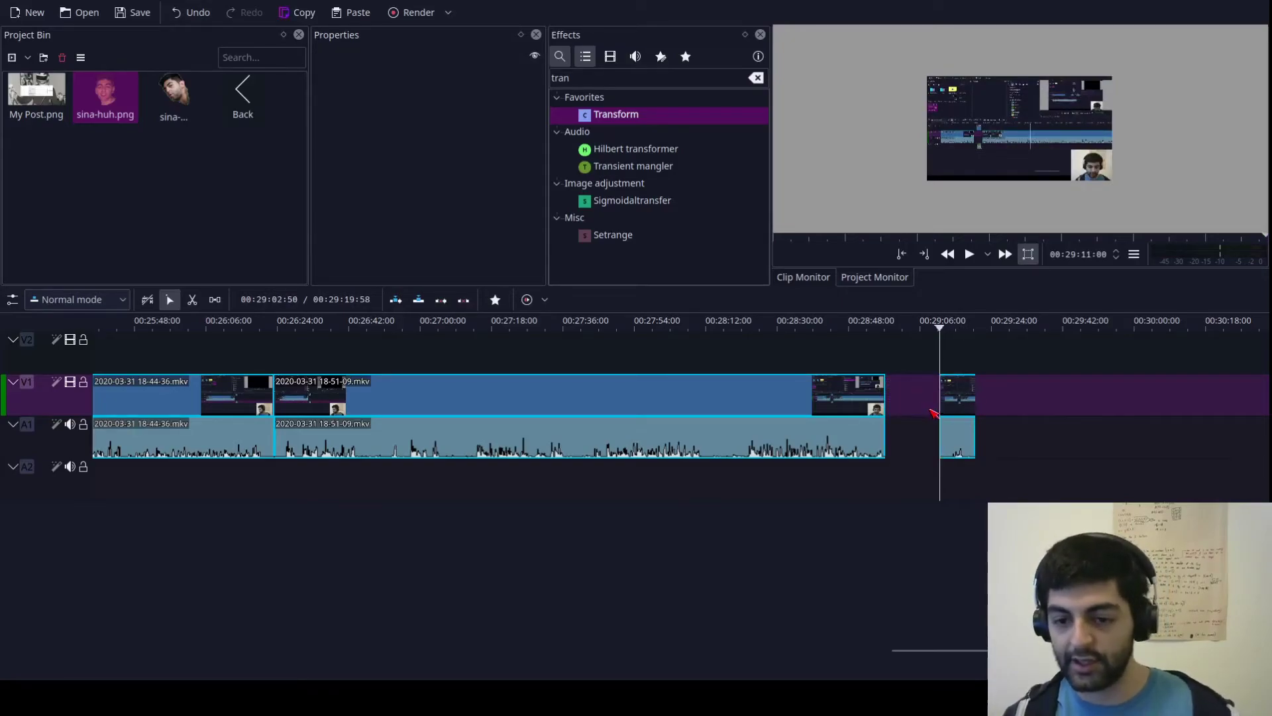
key(shift+Delete)
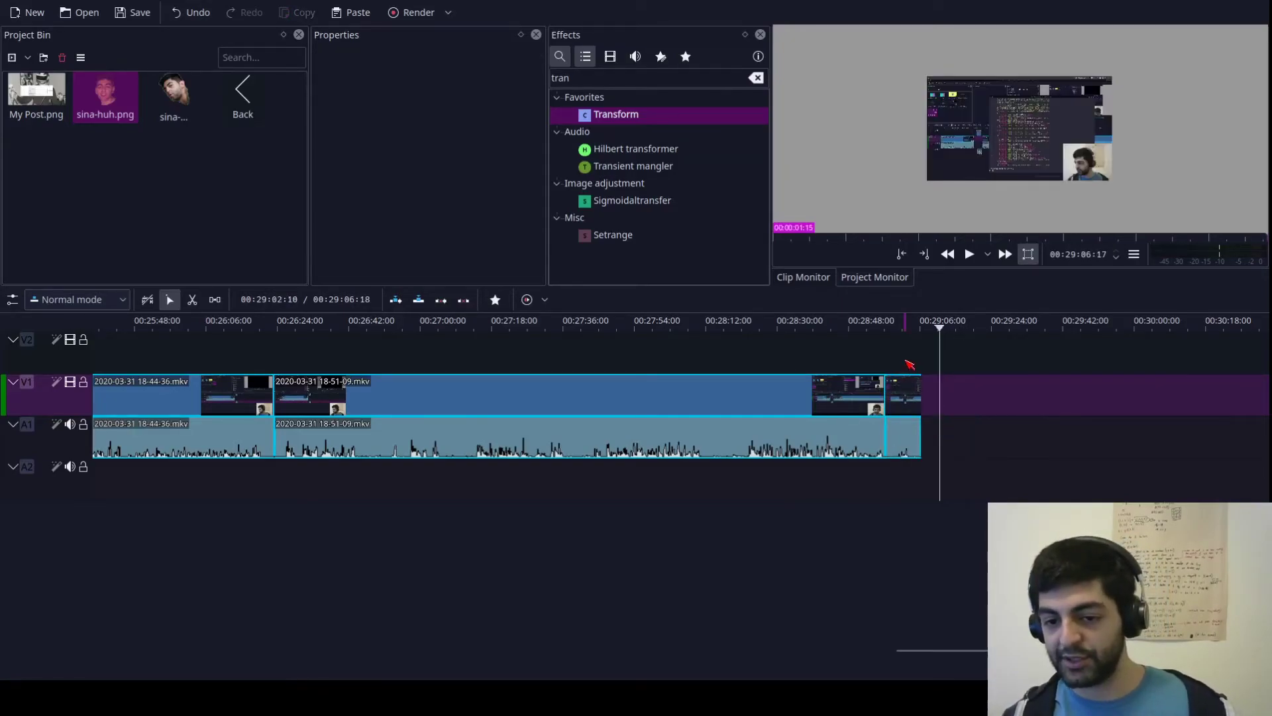
click(904, 362)
drag(920, 394, 946, 396)
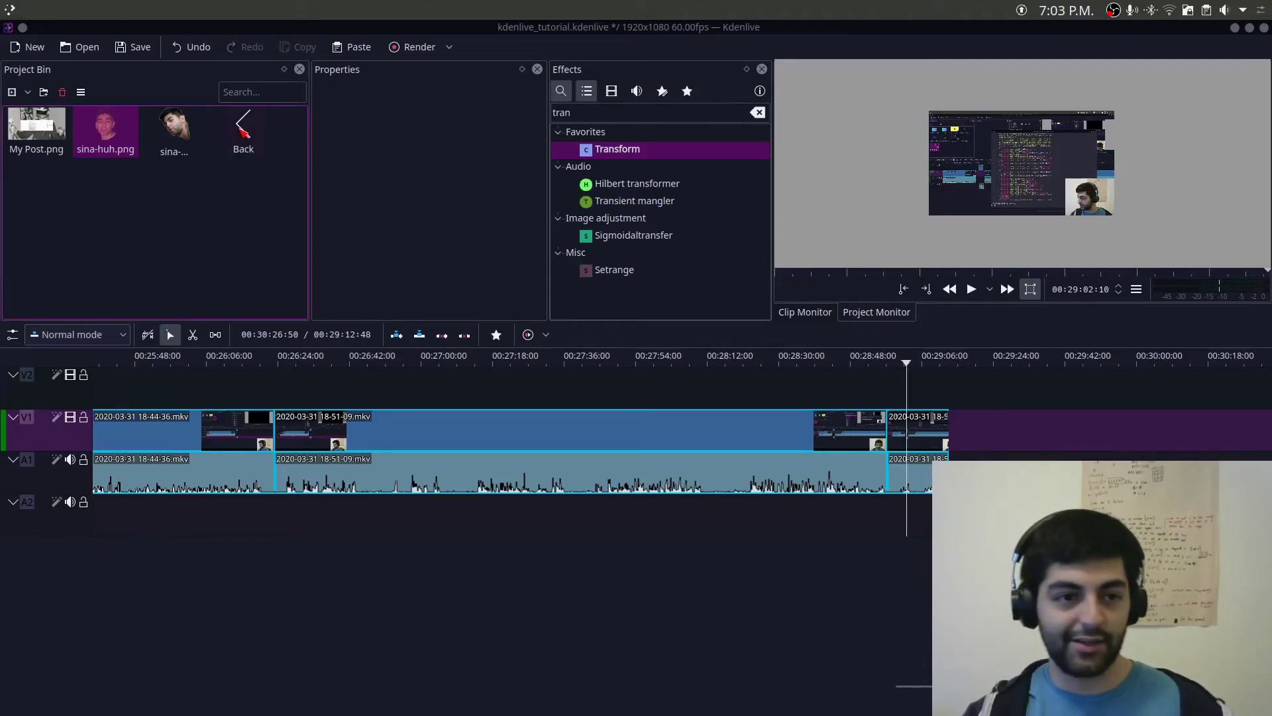
Step: Go up one bin folder, create a new title clip and start a text box on its canvas
double_click(243, 132)
right_click(223, 229)
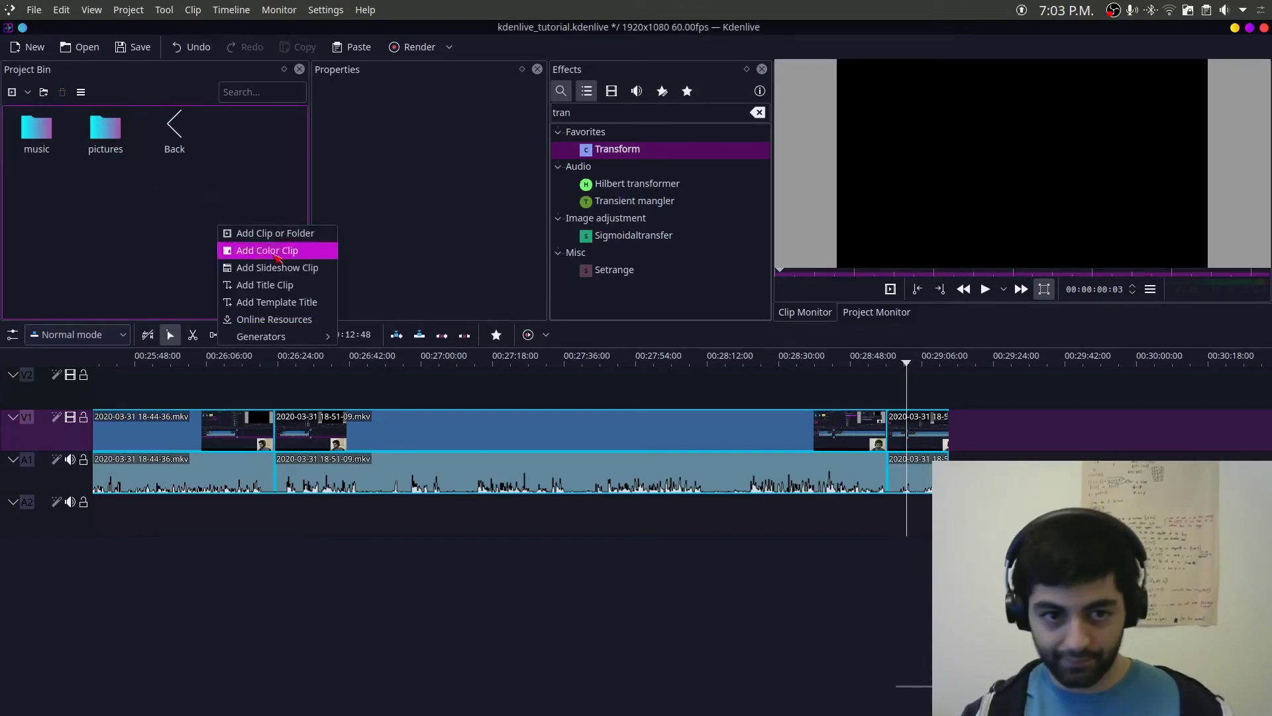
click(281, 286)
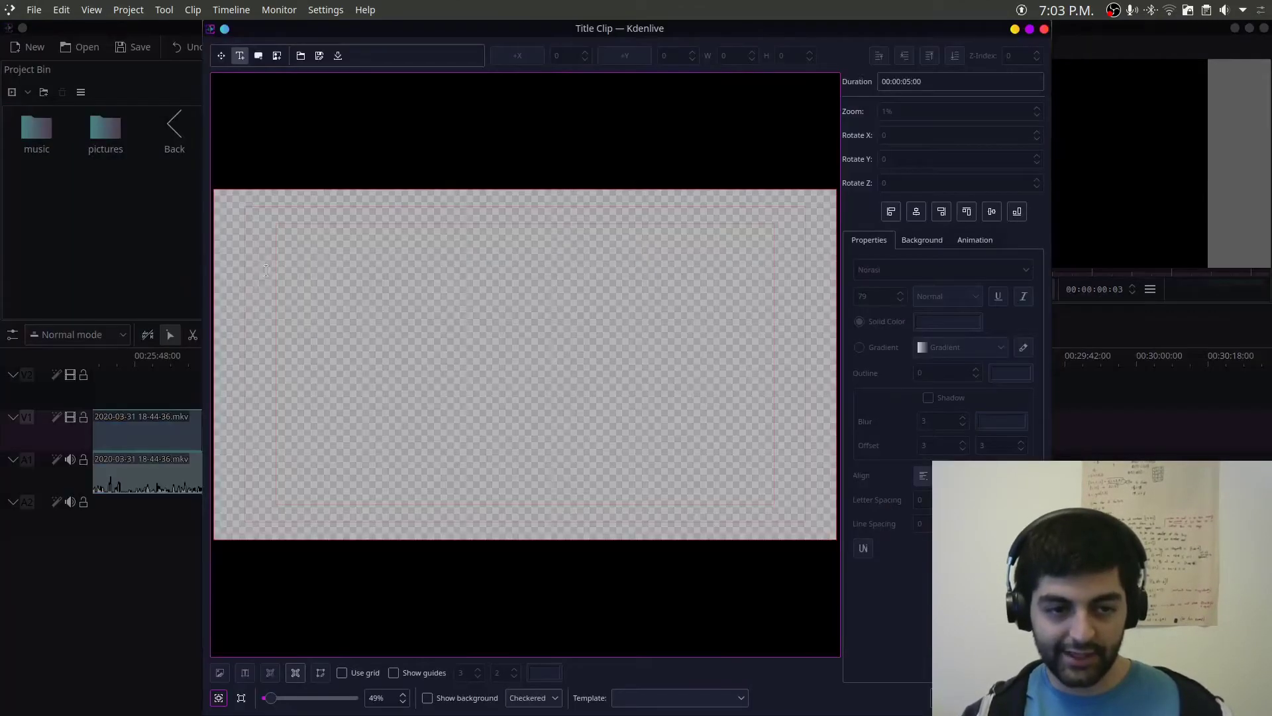
click(433, 308)
Step: Enter the title text "Deeper and deeper we go"
text(Deeper andd)
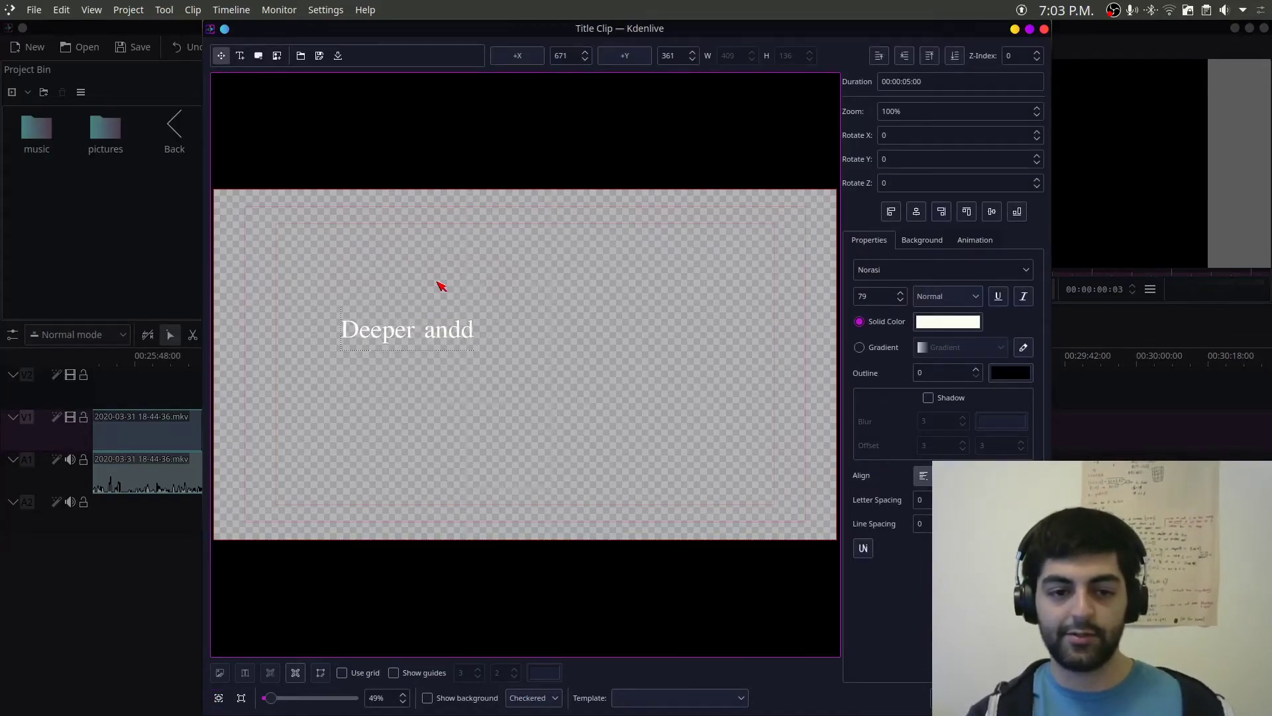
key(BackSpace)
text(deerp)
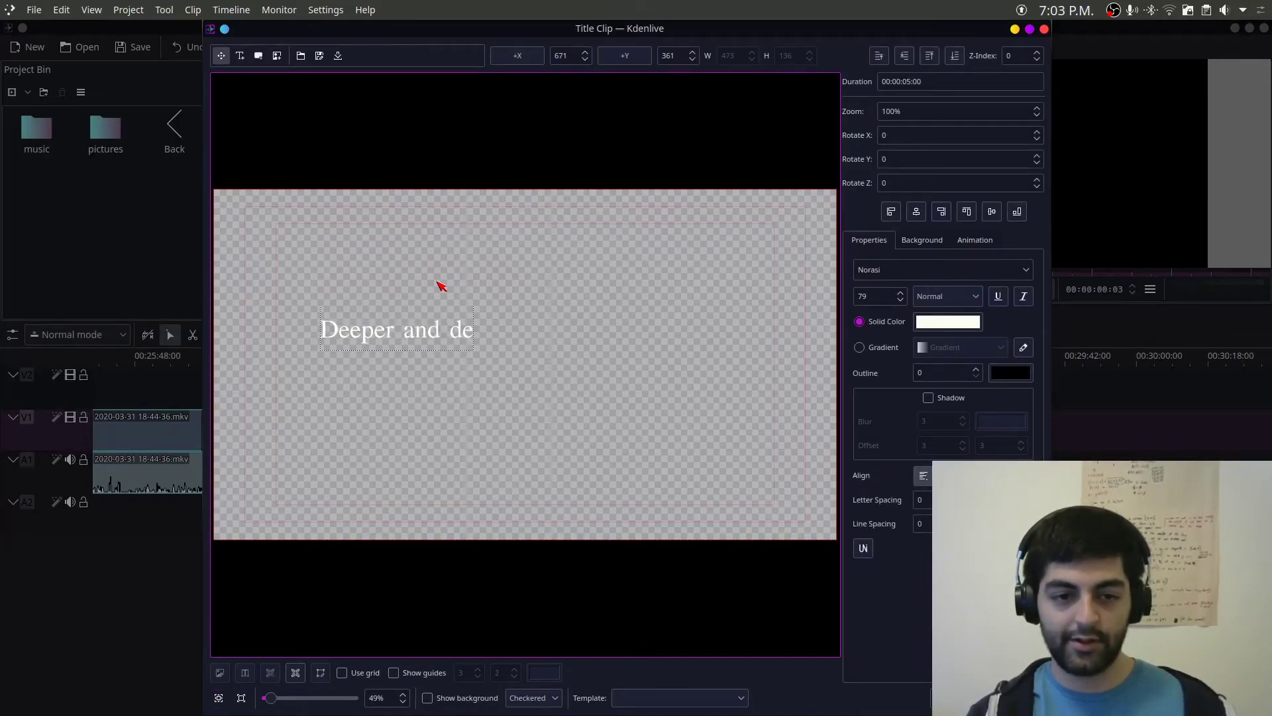
key(BackSpace)
key(BackSpace)
text(per we go)
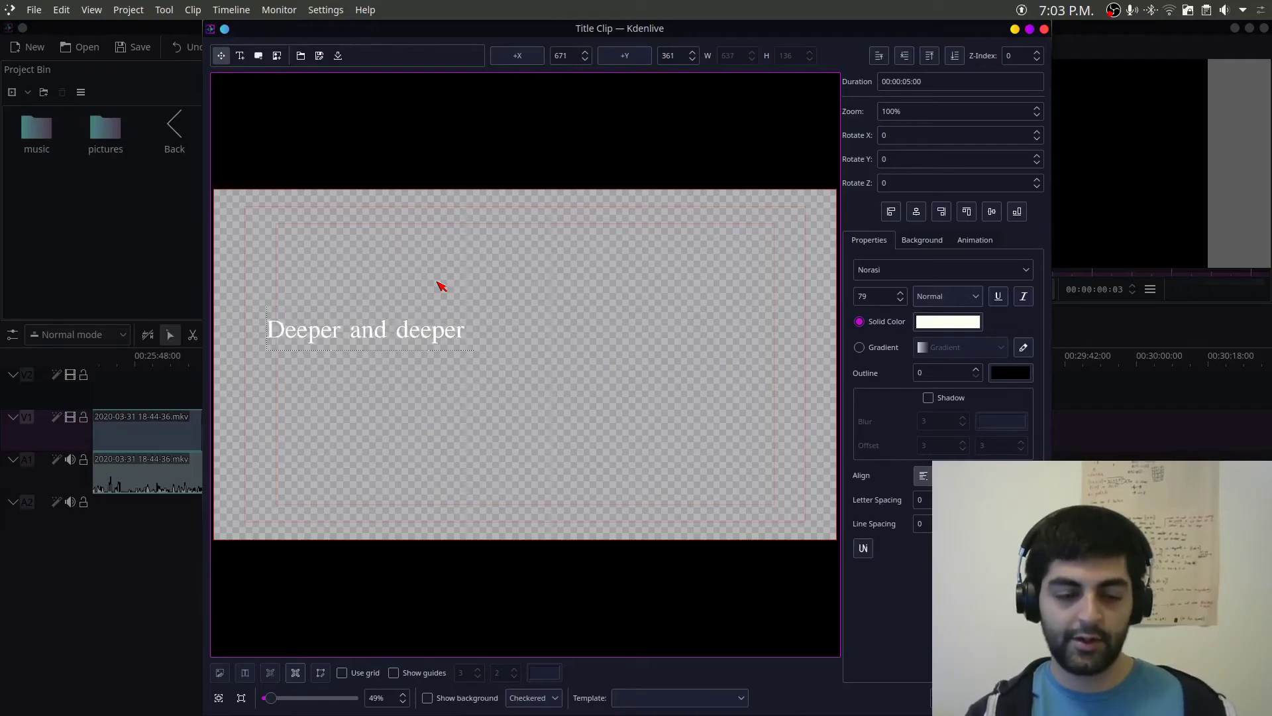
Step: Reposition the title text near the canvas centre, replace it with "curiouser and curiouser" and save the title clip
drag(432, 339, 516, 368)
click(420, 402)
drag(418, 324, 615, 346)
key(ctrl+BackSpace)
key(ctrl+BackSpace)
key(ctrl+BackSpace)
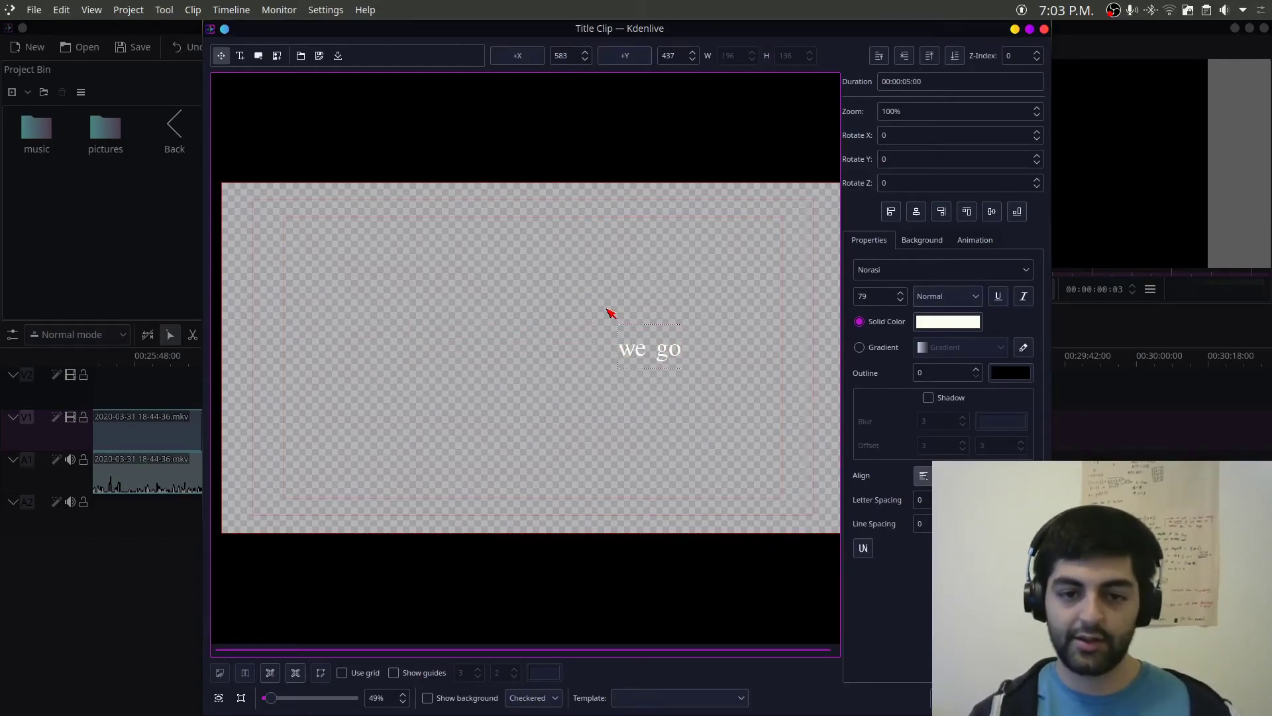
text(curi)
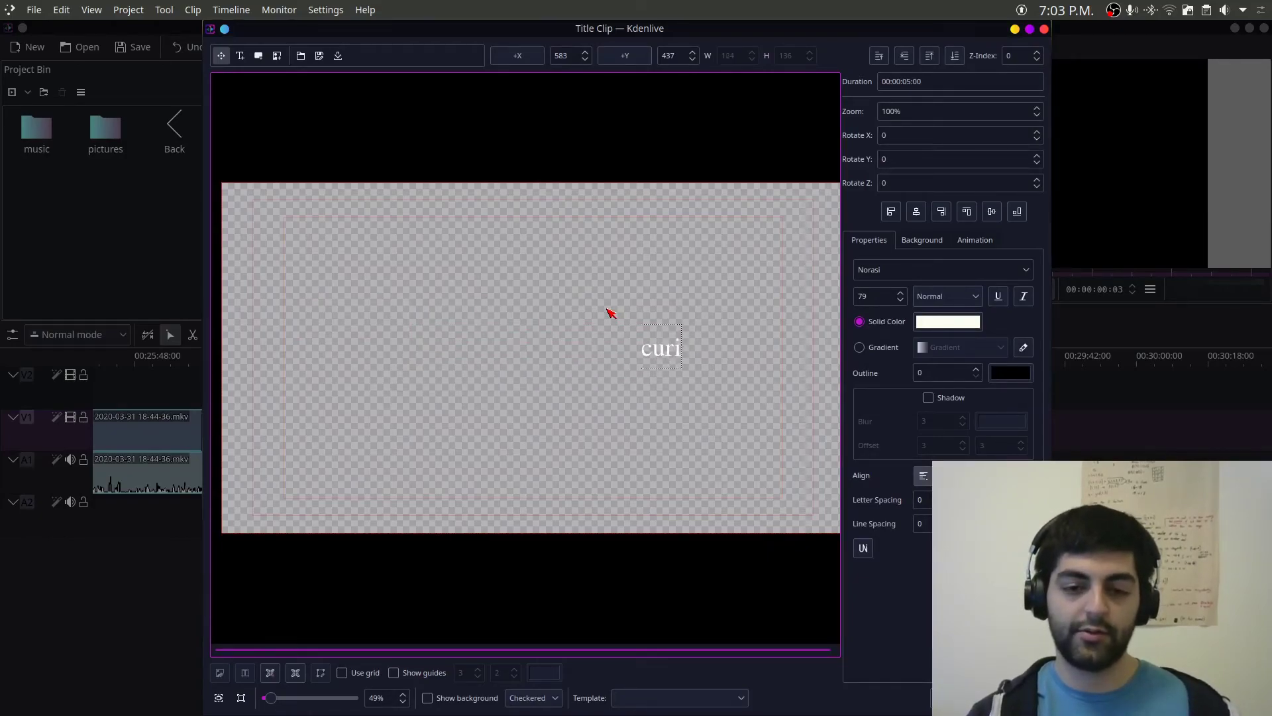
text(ouser and curiouser)
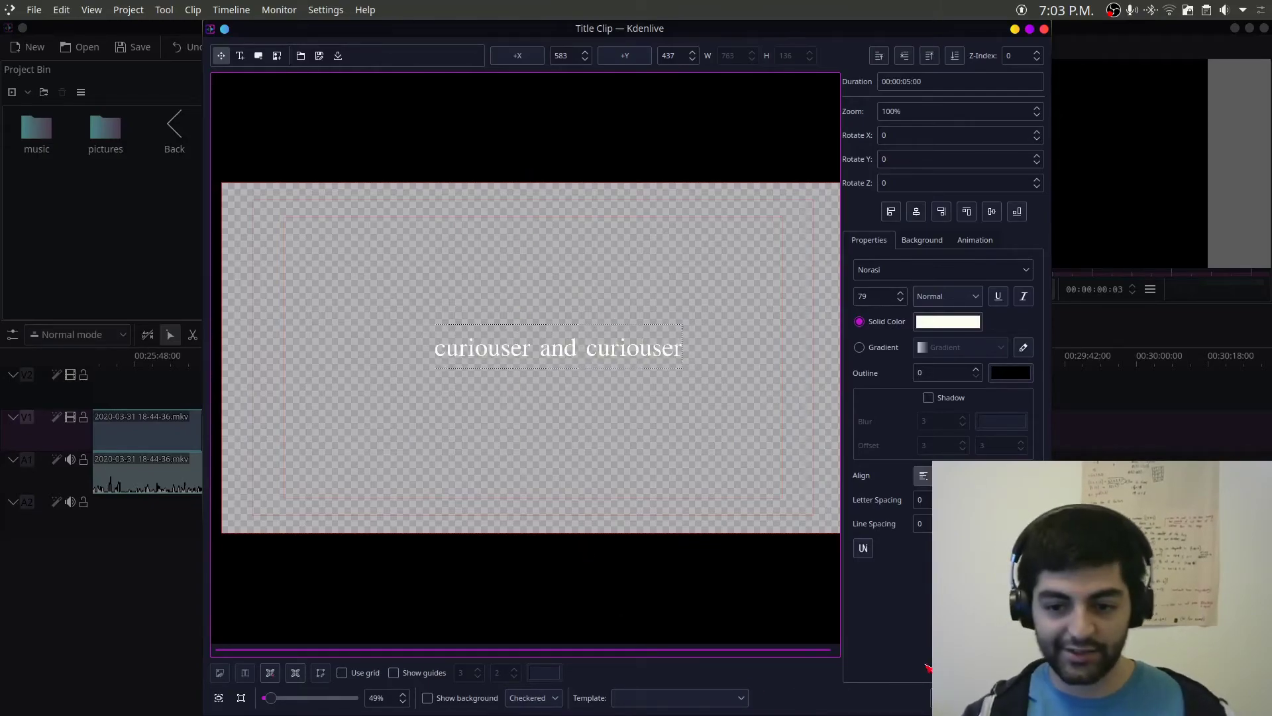
click(954, 697)
Step: Place the "curiouser and curiouser" title on V1 after the last recording, with jojitypebeat.mp3 beneath it on A1
double_click(174, 133)
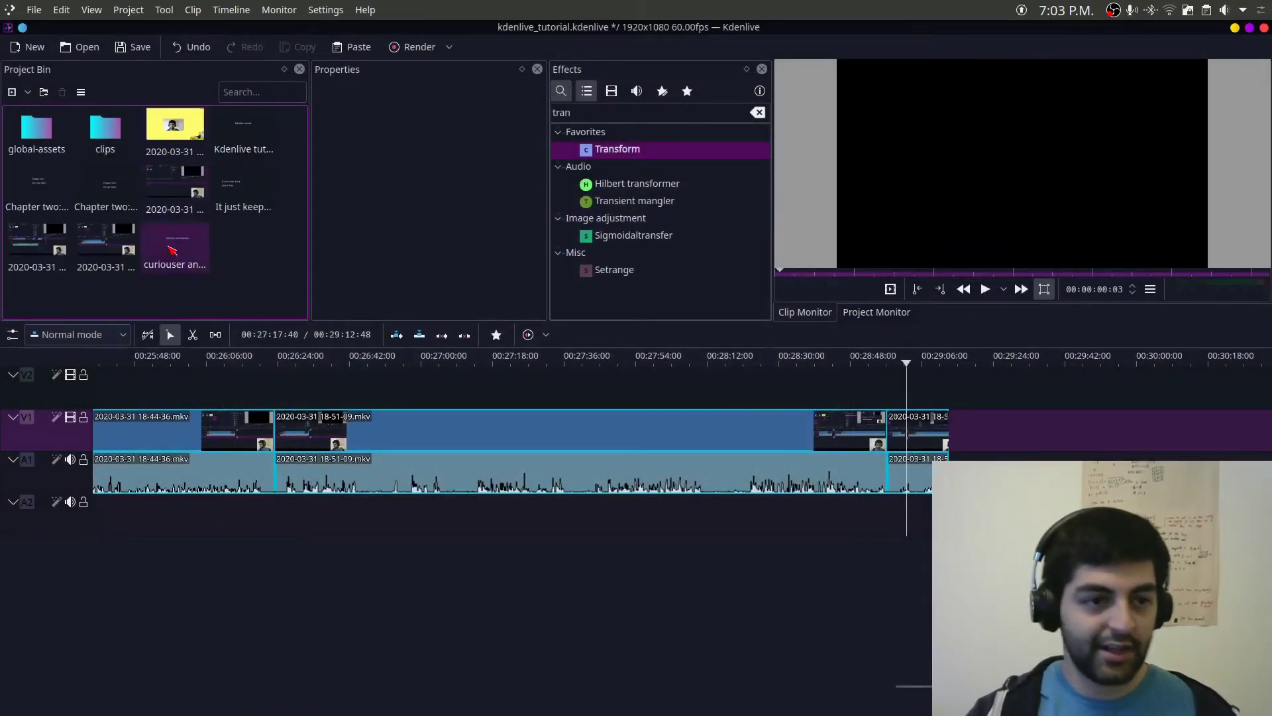
drag(177, 265, 971, 432)
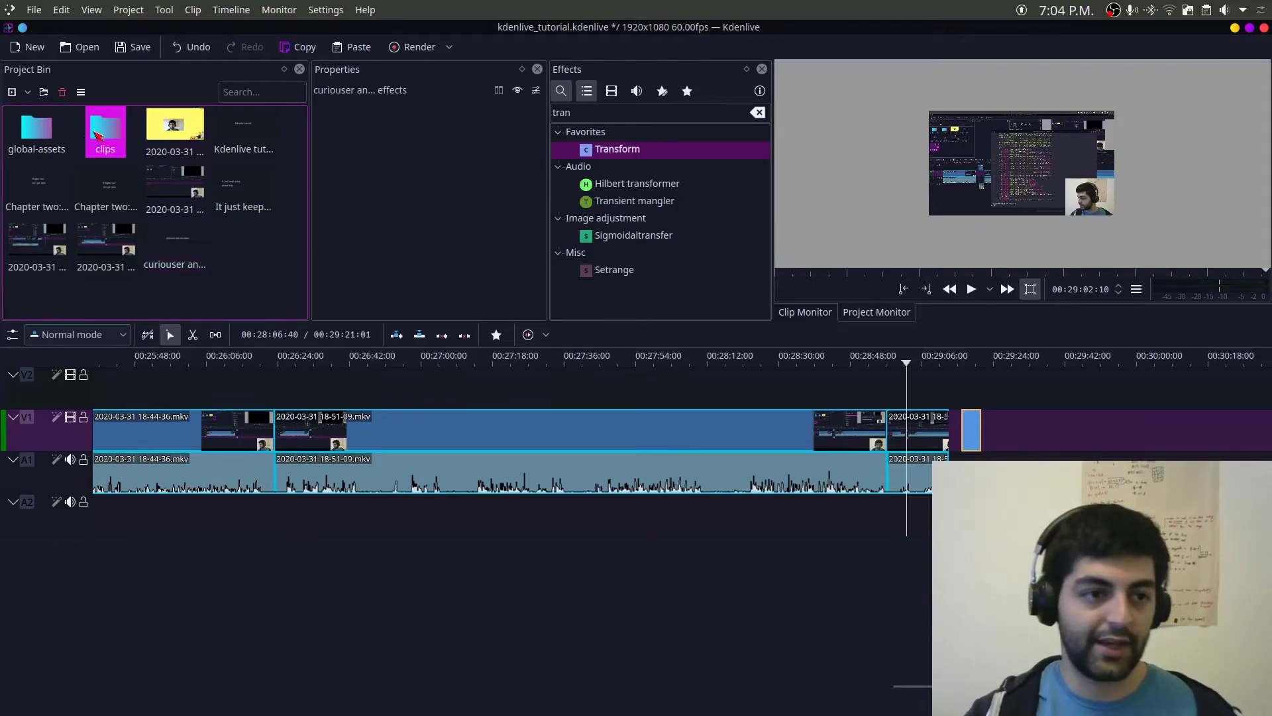
double_click(97, 136)
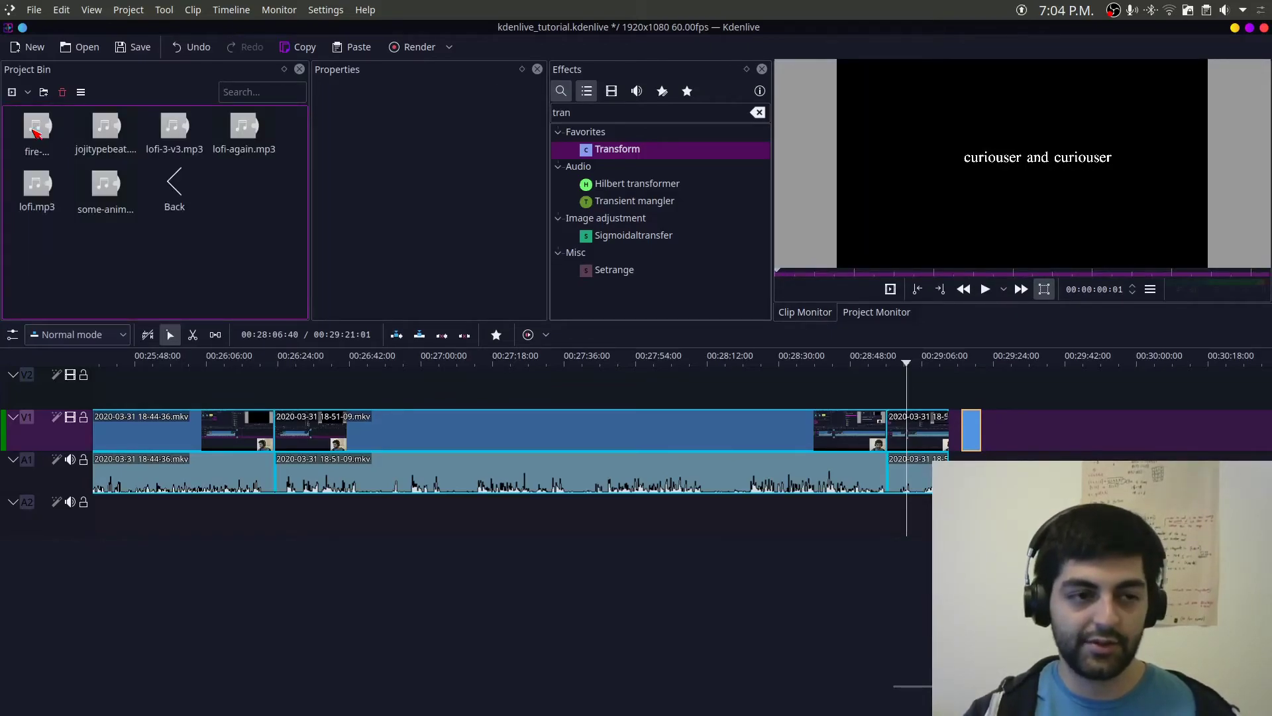
drag(106, 129, 971, 471)
Step: Cut jojitypebeat.mp3 at about 00:29:31:40 and 00:29:35:00, and delete the pieces before and after the cuts
click(994, 456)
click(1024, 439)
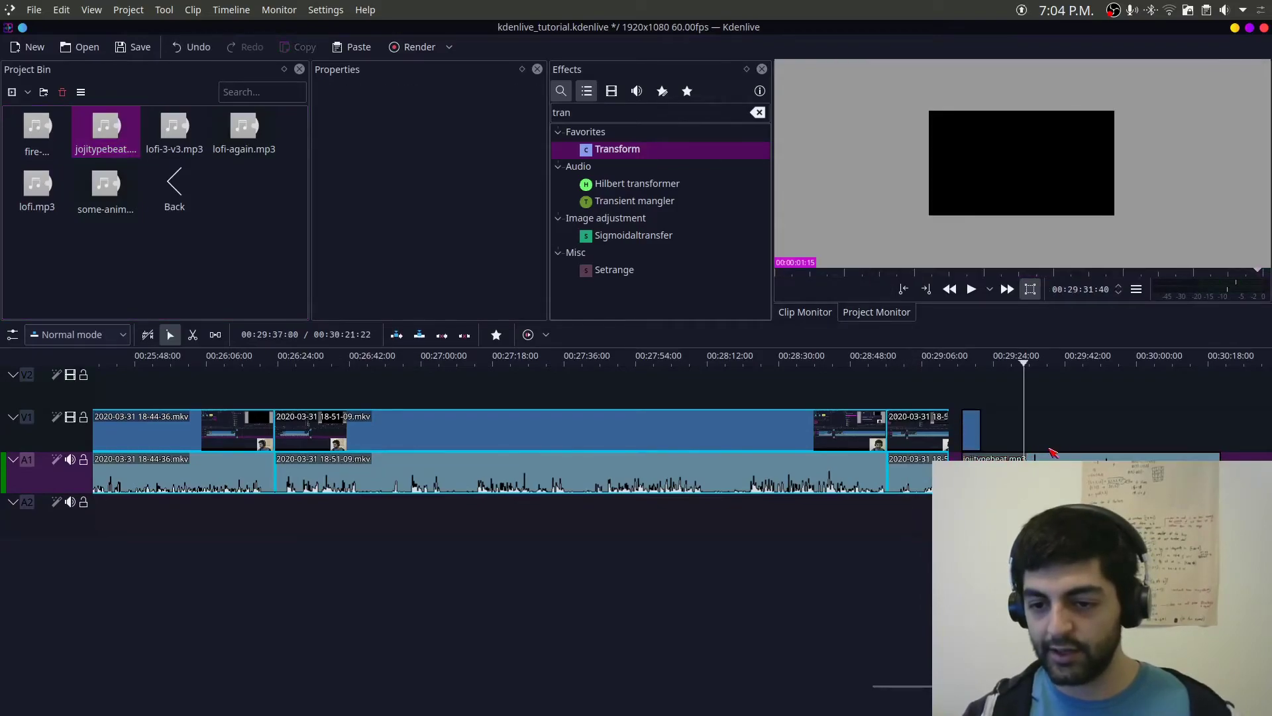
click(1041, 457)
key(shift+r)
click(1041, 455)
click(1050, 443)
click(1038, 444)
click(1007, 457)
key(Delete)
click(1066, 456)
key(Delete)
Step: Move the title and the jojitypebeat.mp3 piece to start together at about 00:29:13, shortening the title to about 1.6 seconds
click(1031, 457)
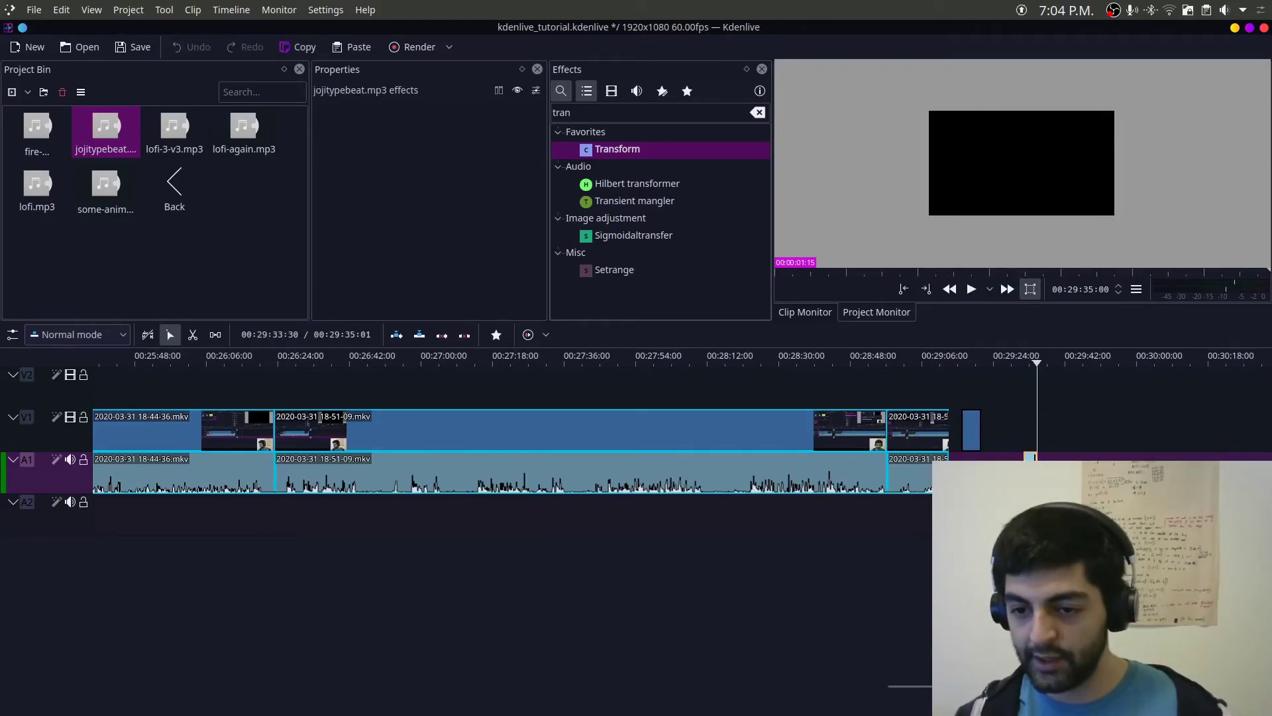
scroll(924, 424, up, 2)
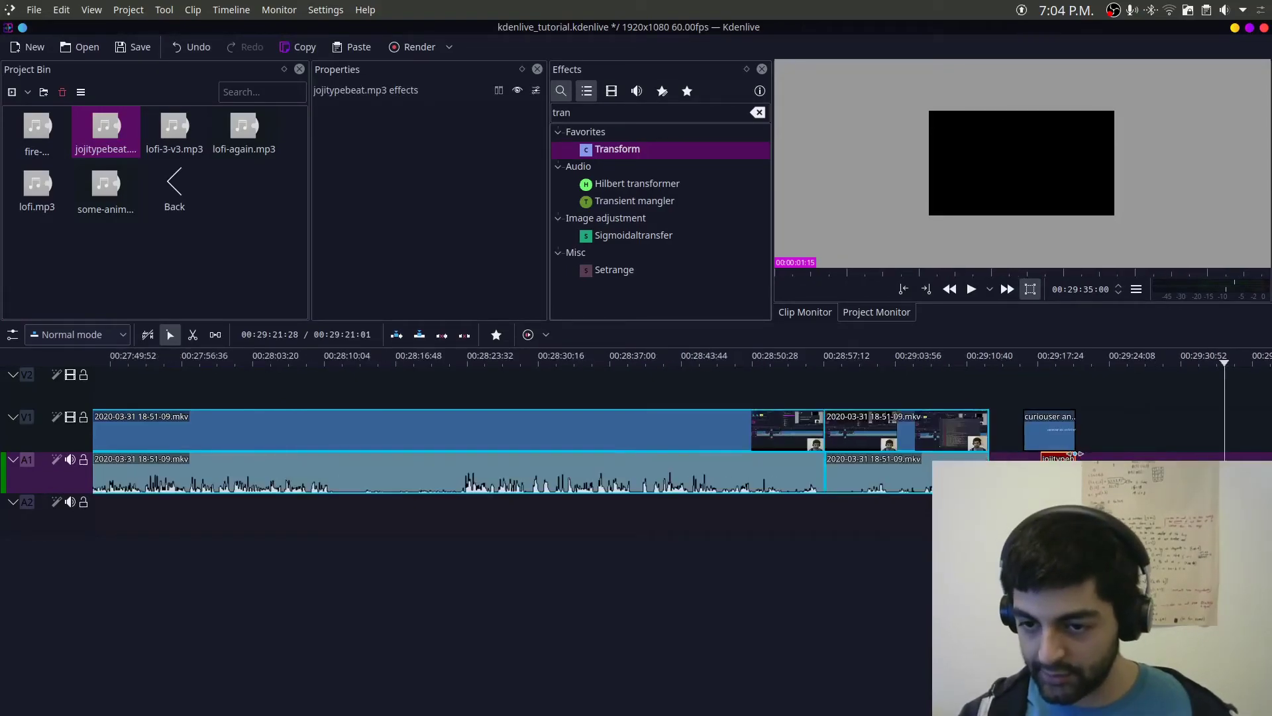
scroll(1073, 454, up, 3)
drag(884, 474, 820, 441)
scroll(862, 464, up, 3)
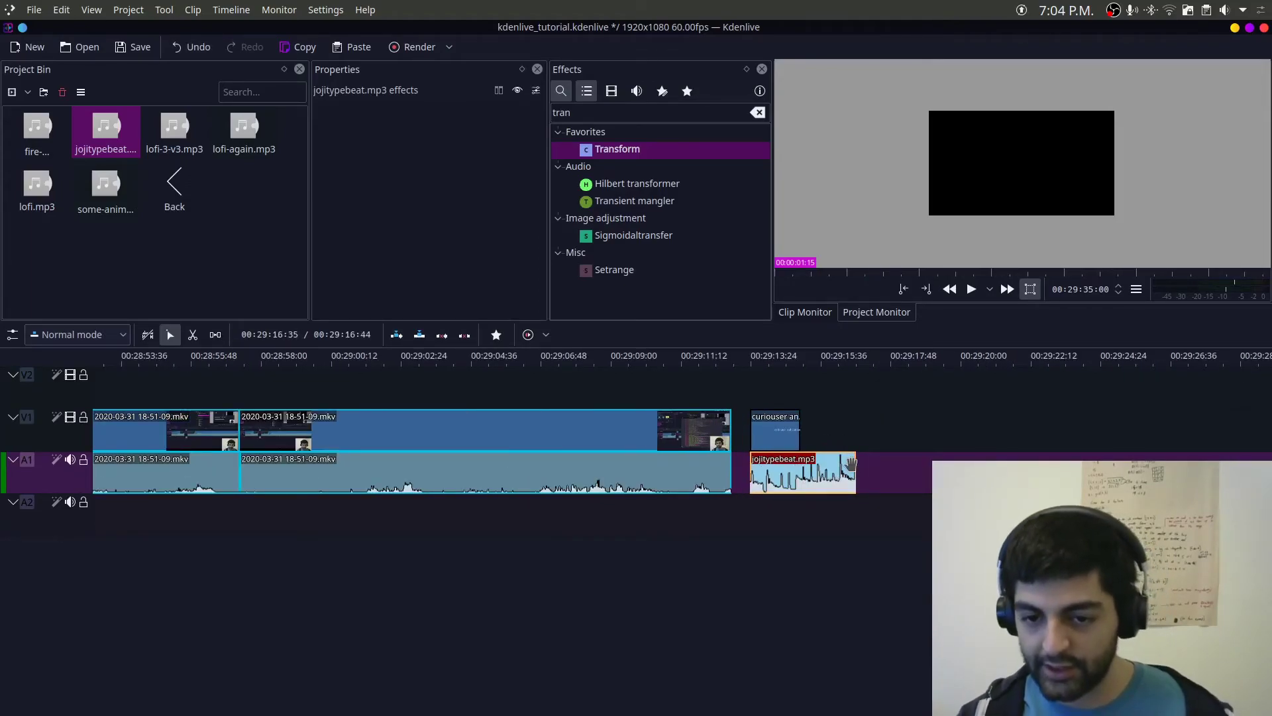
Step: Extend jojitypebeat.mp3 to about 00:29:19:54 and fade it out across nearly its whole length
click(737, 368)
key(space)
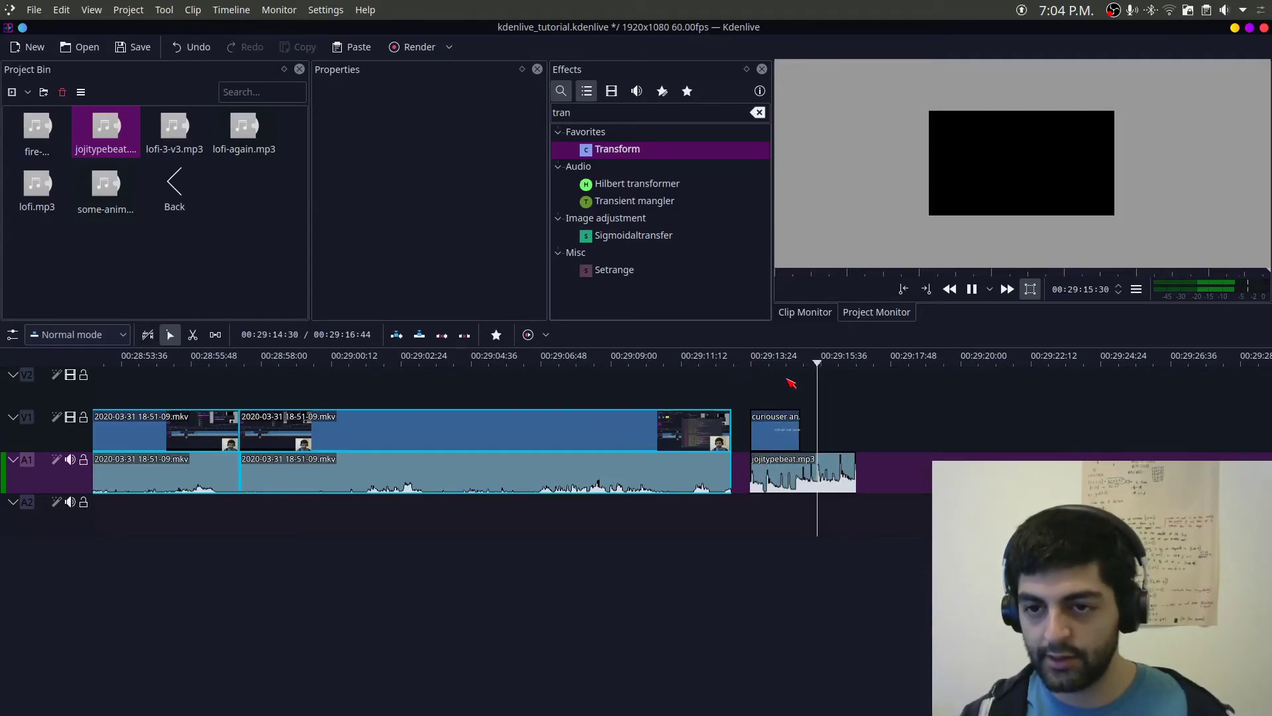
drag(848, 457, 762, 457)
click(1021, 427)
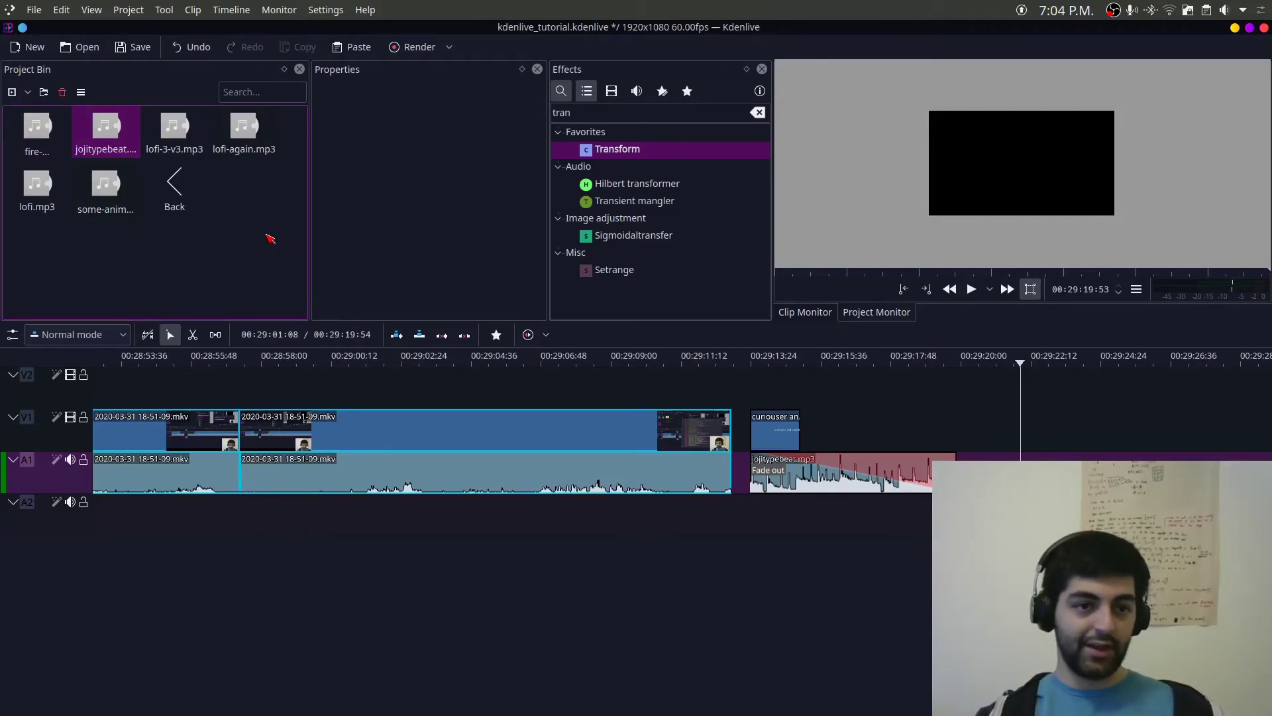
click(271, 239)
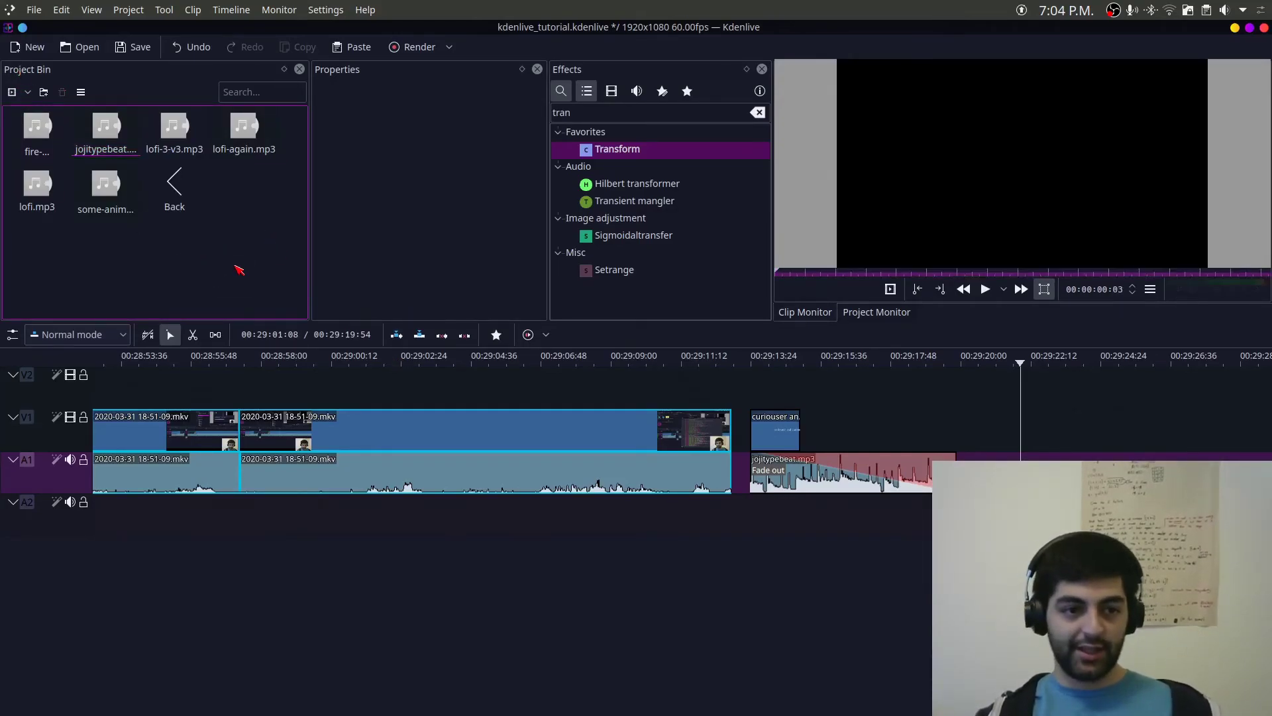
double_click(239, 269)
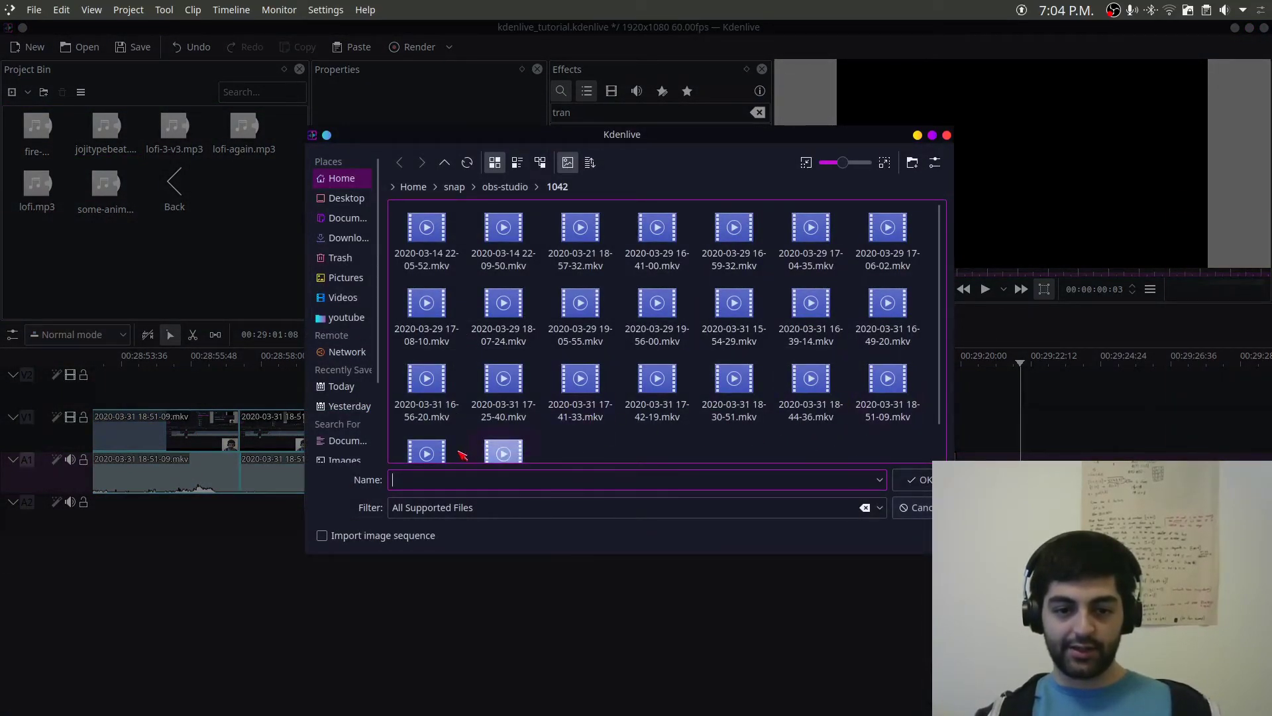
click(427, 452)
click(918, 479)
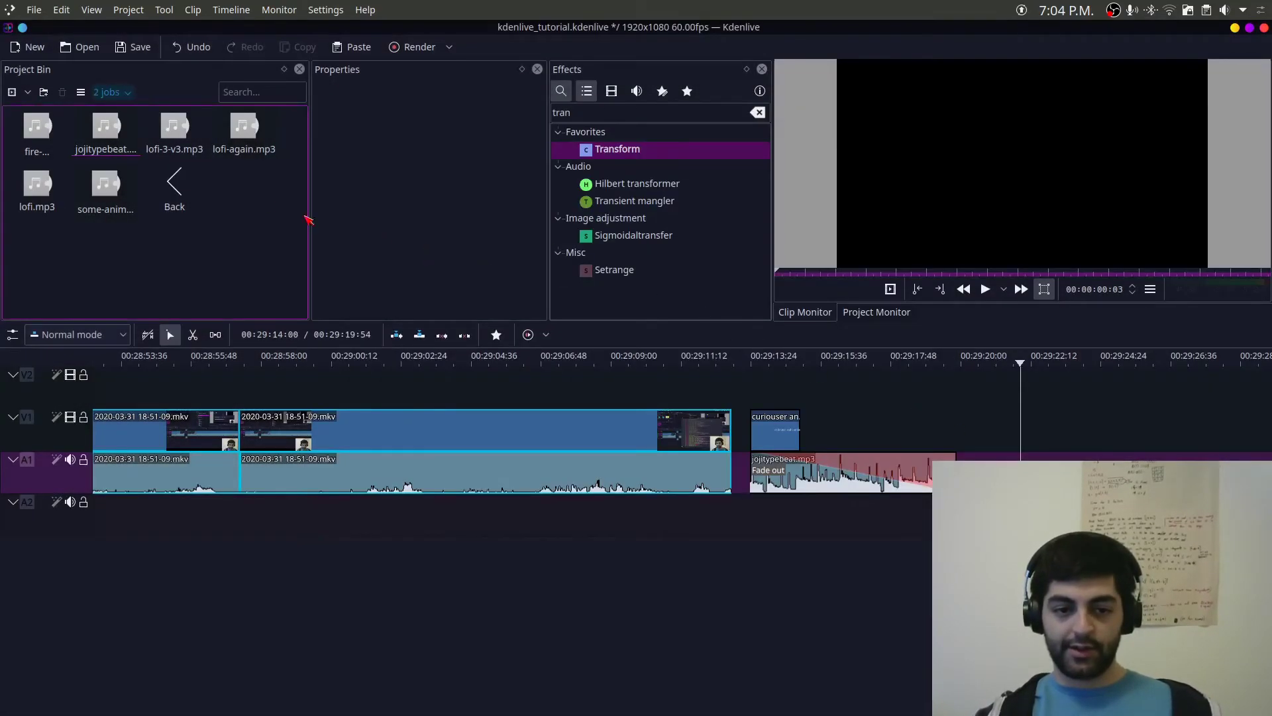
Step: Return to the bin's main folder and place the 18-54-40 recording on V1 after the title music
double_click(174, 188)
double_click(174, 130)
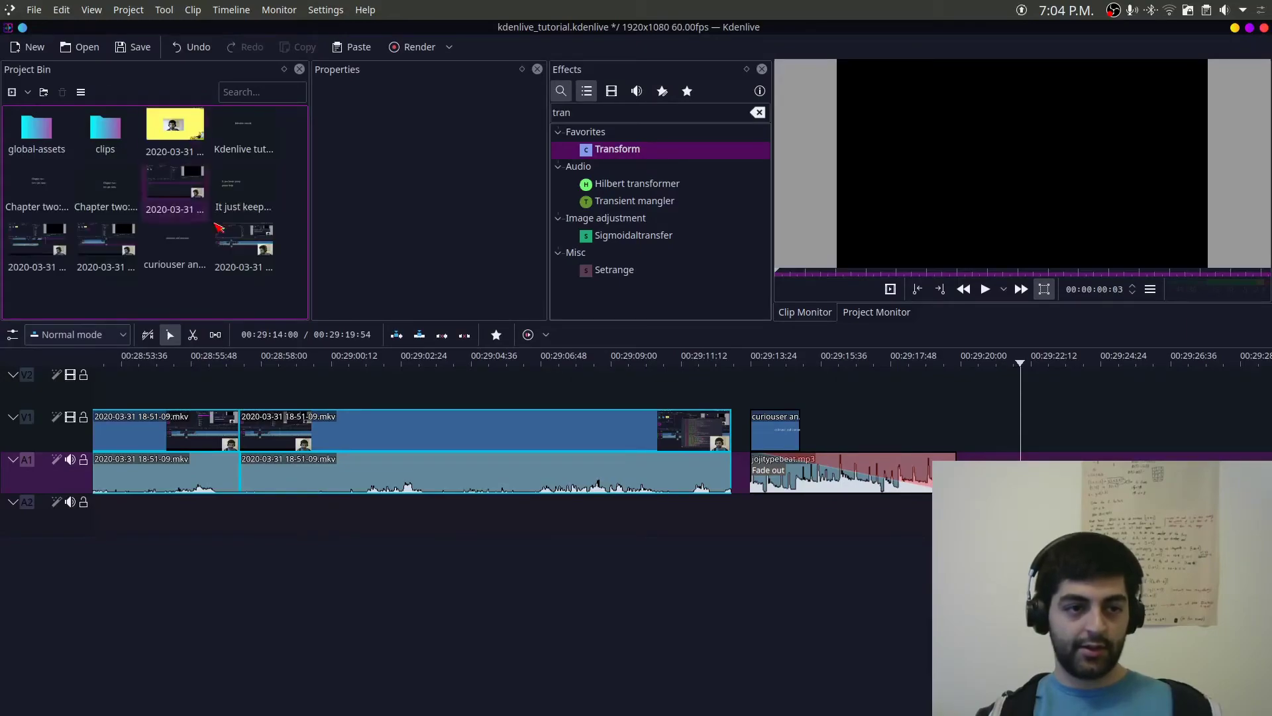
click(272, 254)
drag(264, 242, 1058, 426)
Step: Trim about 2 seconds off the start of the 18-54-40 clip and move it against the end of jojitypebeat.mp3
scroll(1059, 427, down, 1)
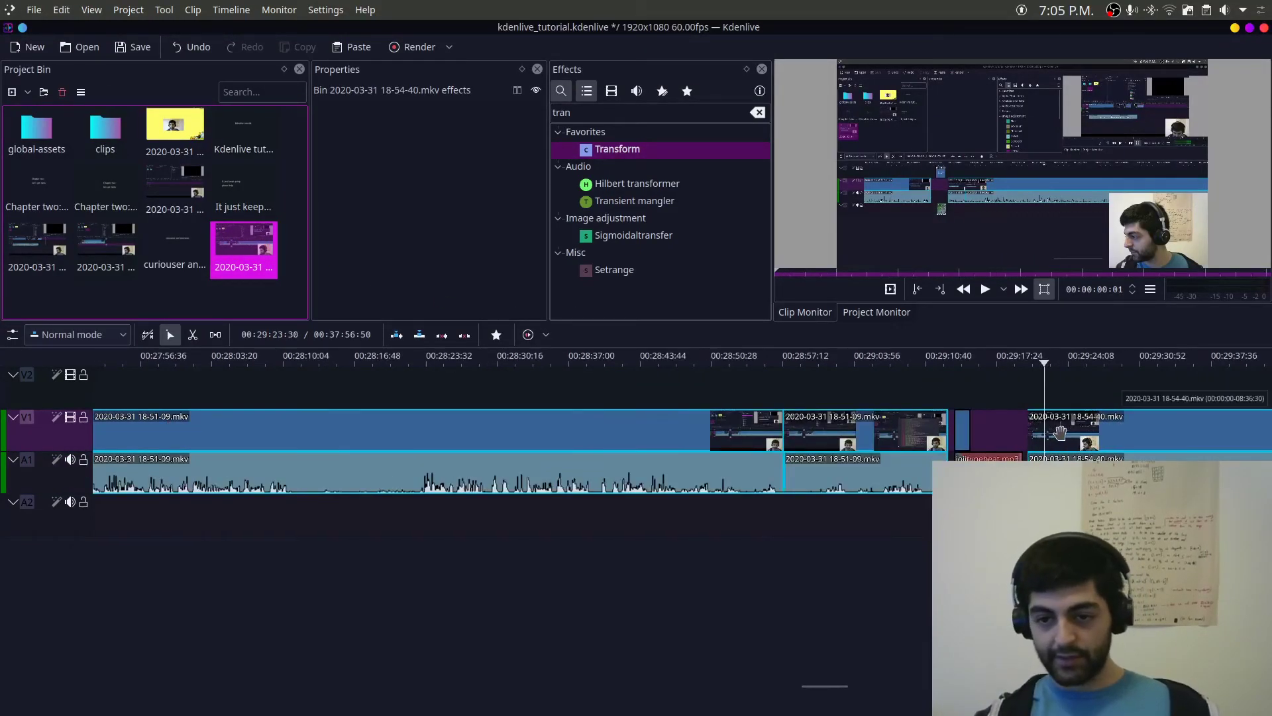
scroll(1131, 445, down, 9)
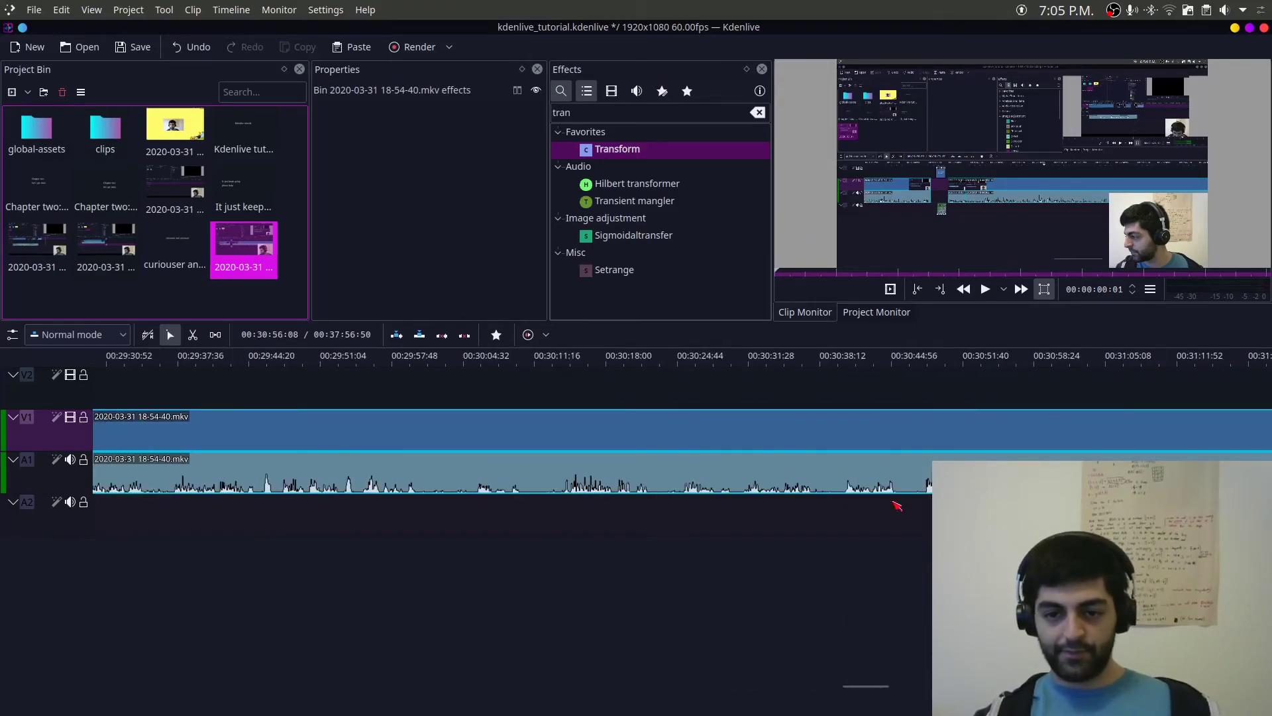
key(space)
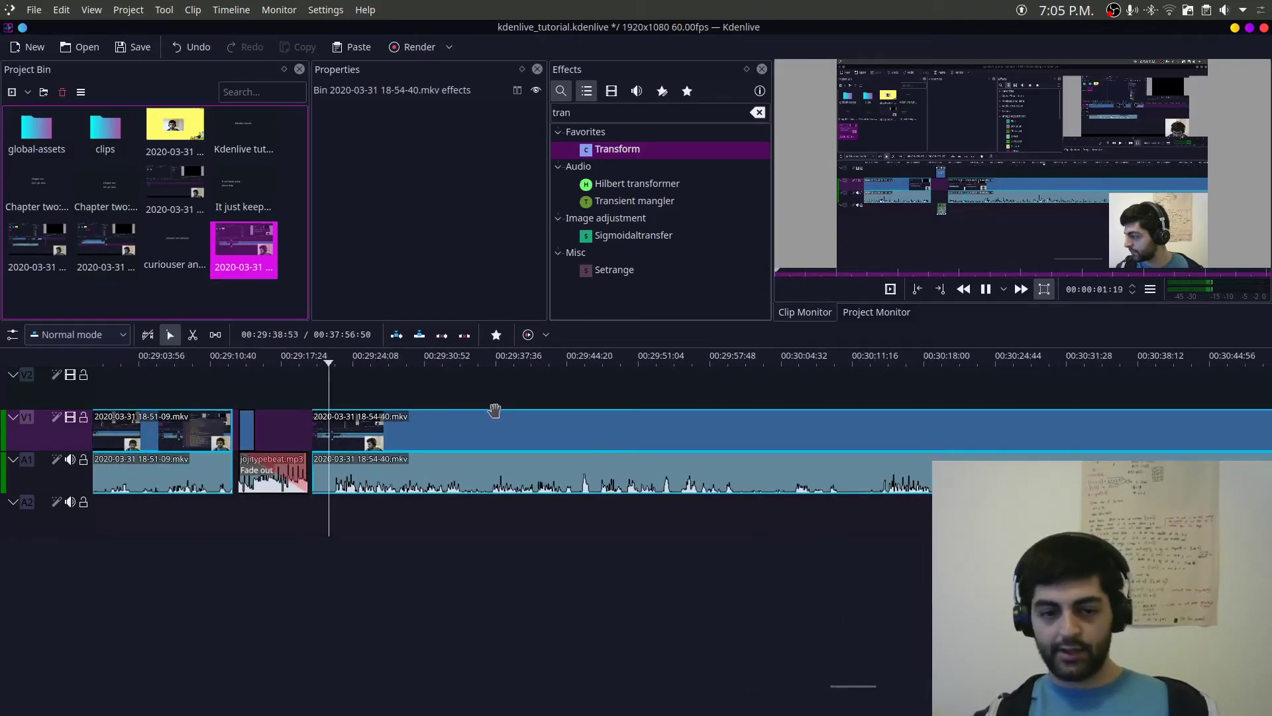
key(space)
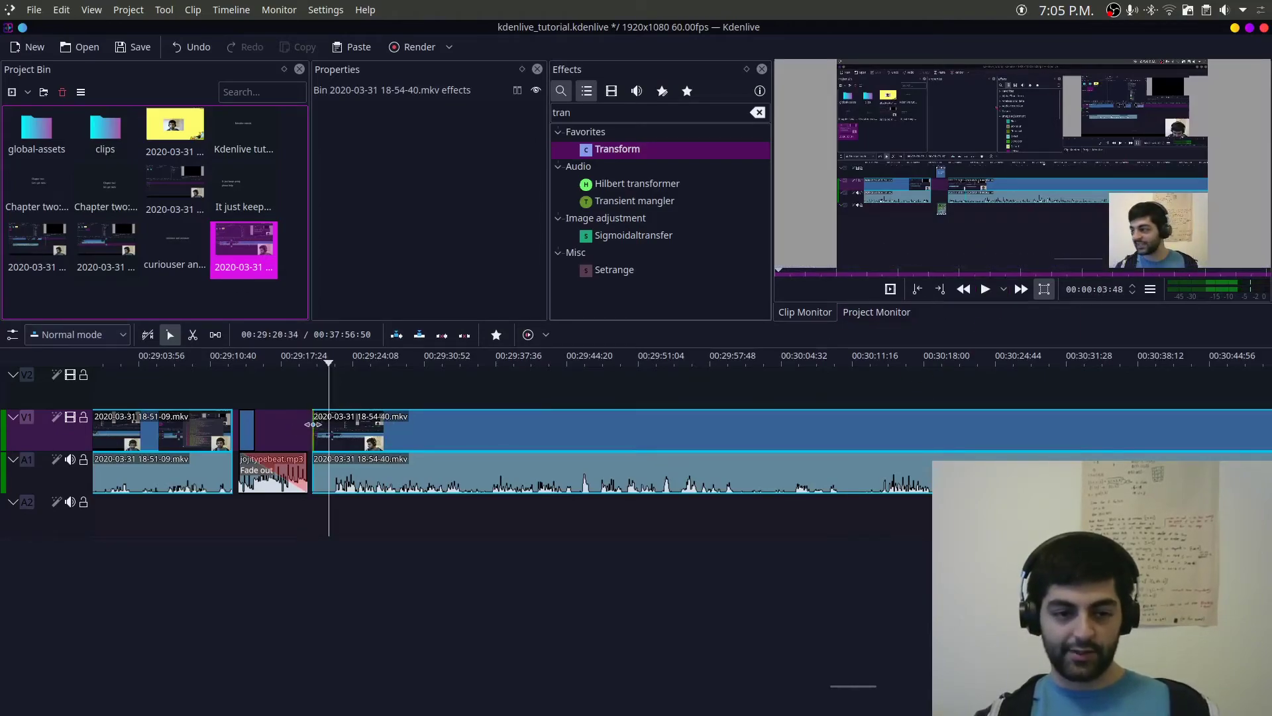
drag(312, 429, 332, 429)
drag(451, 443, 423, 440)
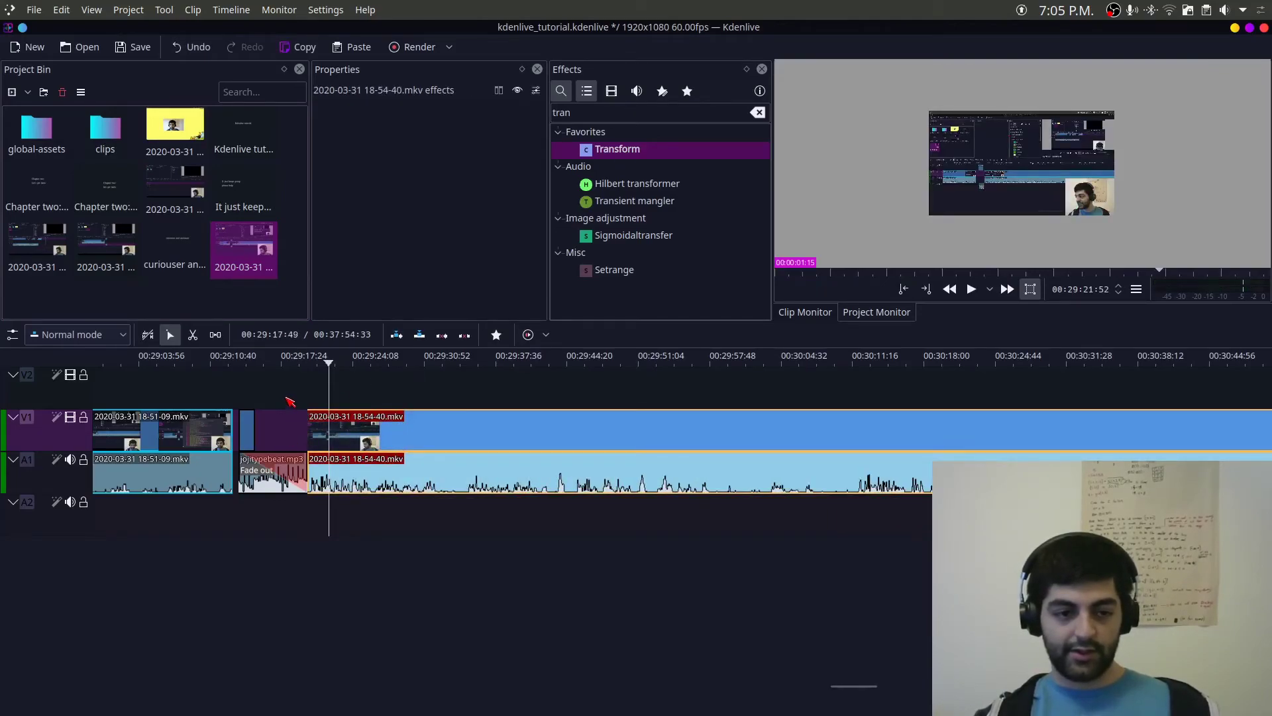
Step: Extend the "curiouser and curiouser" title to about 3.4 seconds and fit the project monitor's zoom while playing the transition
click(285, 420)
key(space)
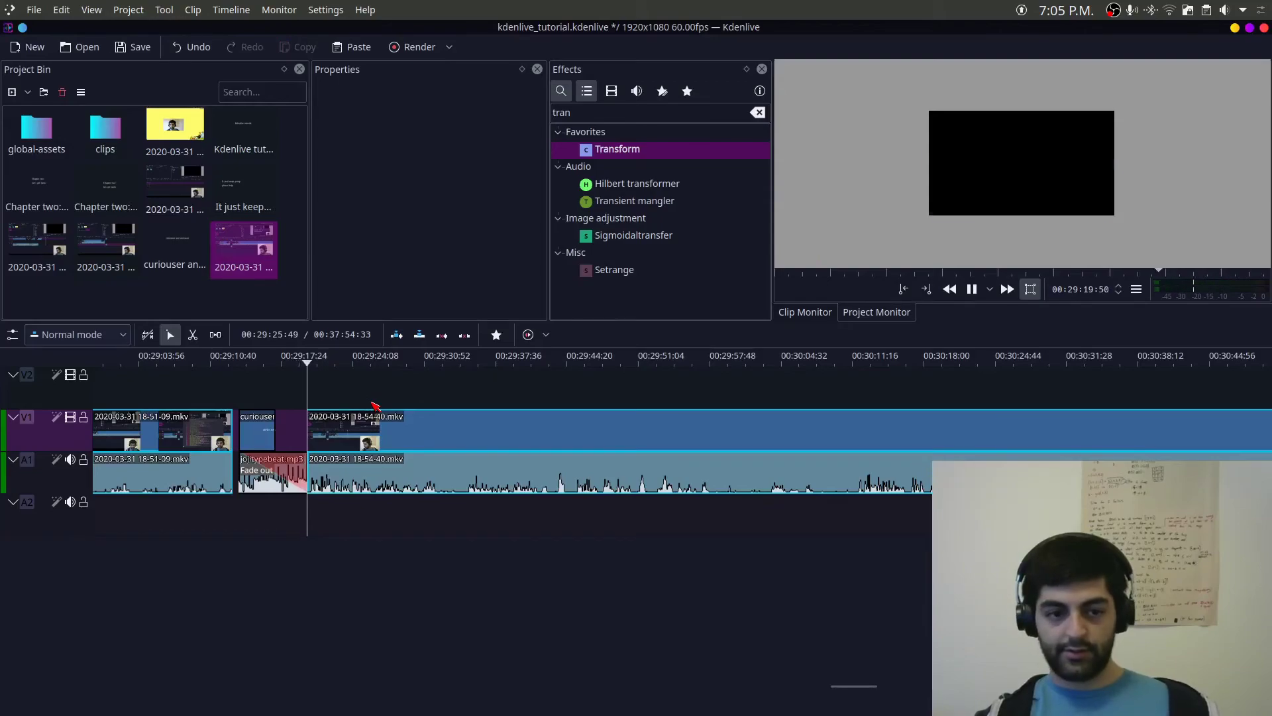
mouse_move(1257, 159)
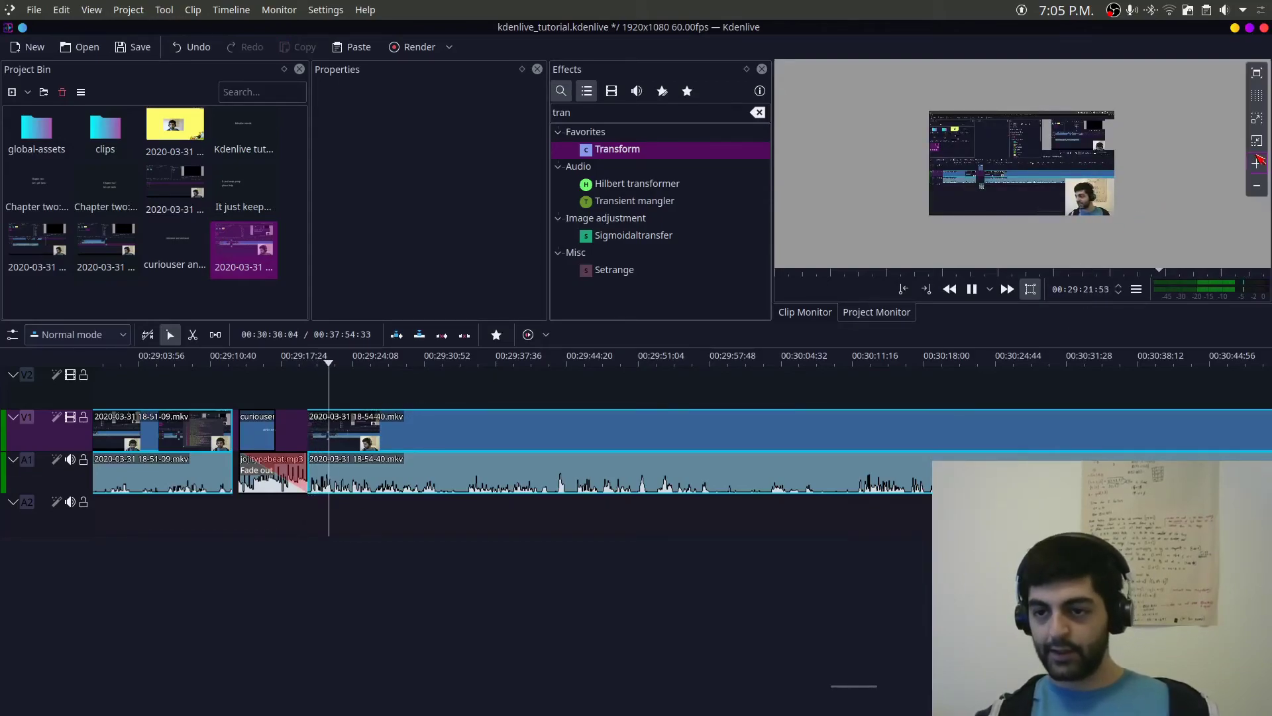
click(1256, 122)
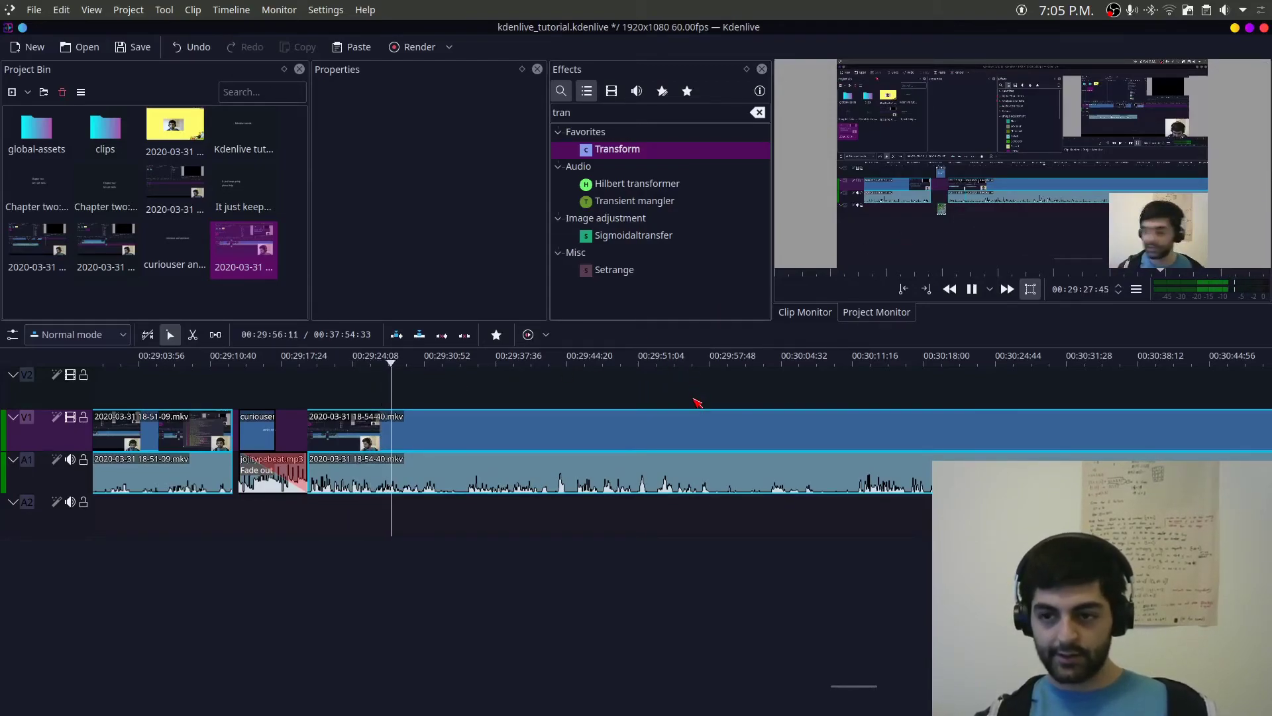
click(972, 289)
Step: Play the end of the 18-54-40 clip from about 00:37:23
scroll(952, 413, down, 5)
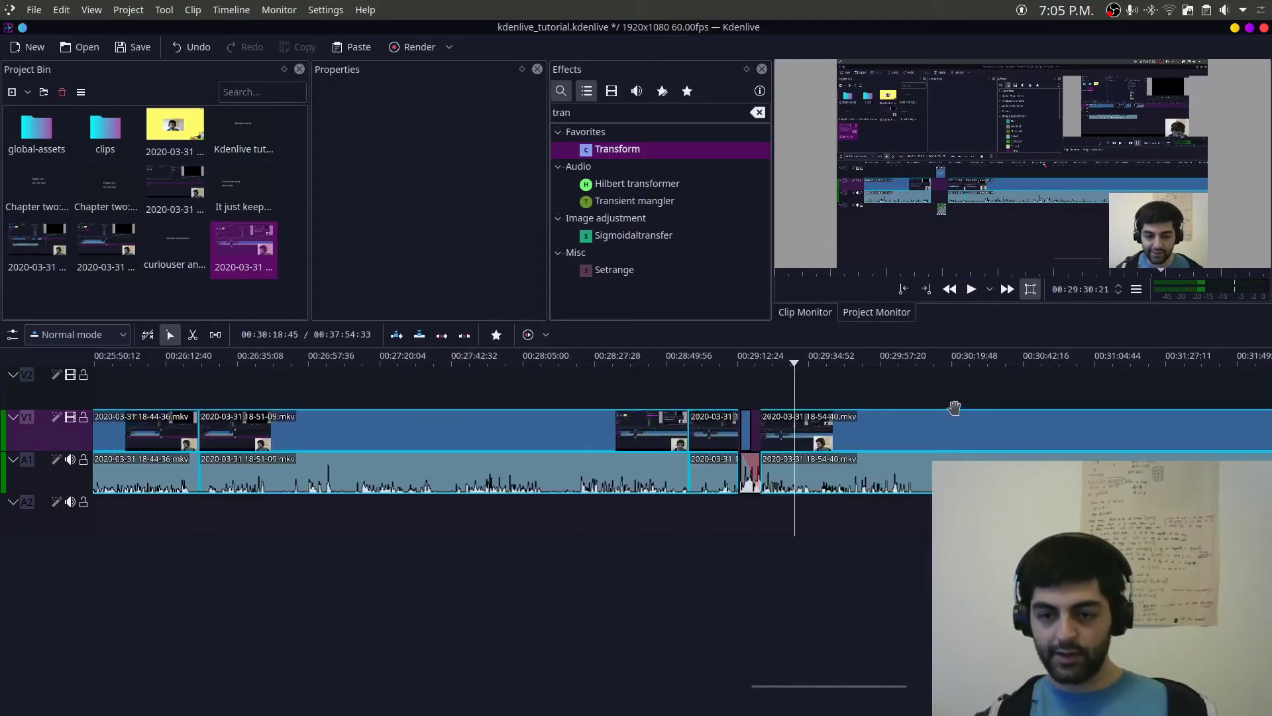
scroll(1038, 434, down, 5)
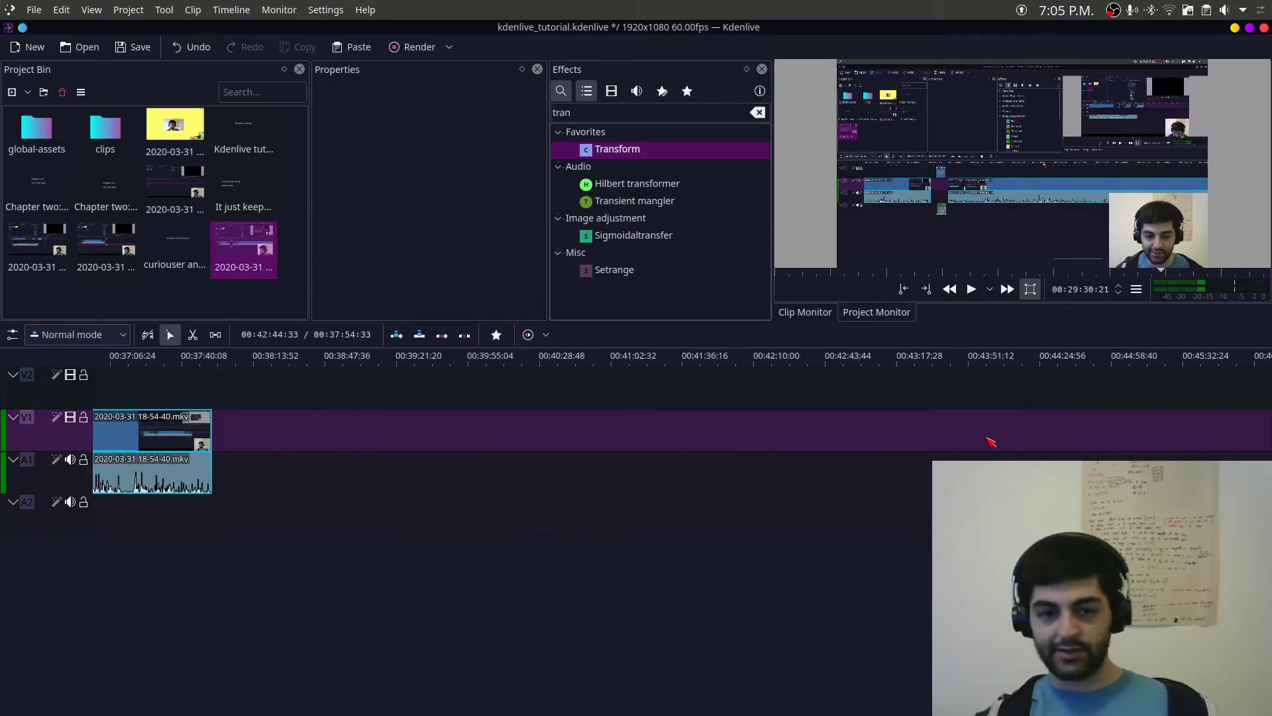
scroll(1040, 396, down, 5)
click(945, 384)
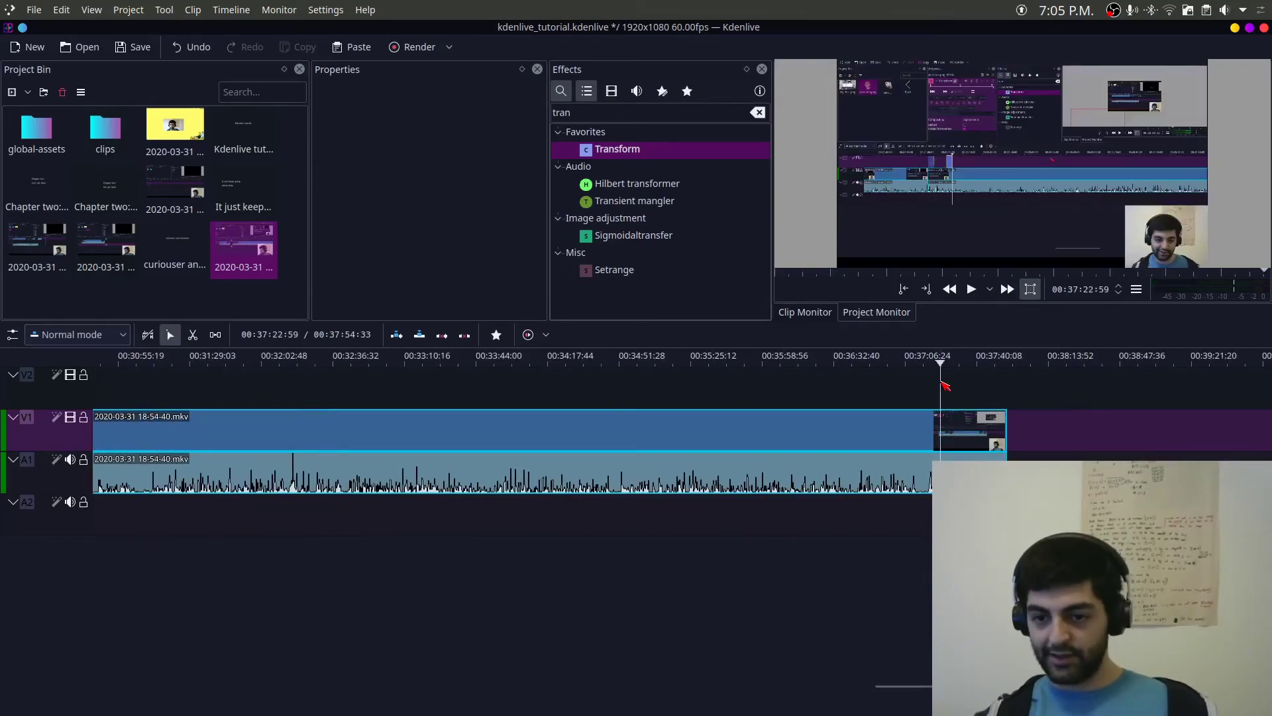
key(space)
click(970, 294)
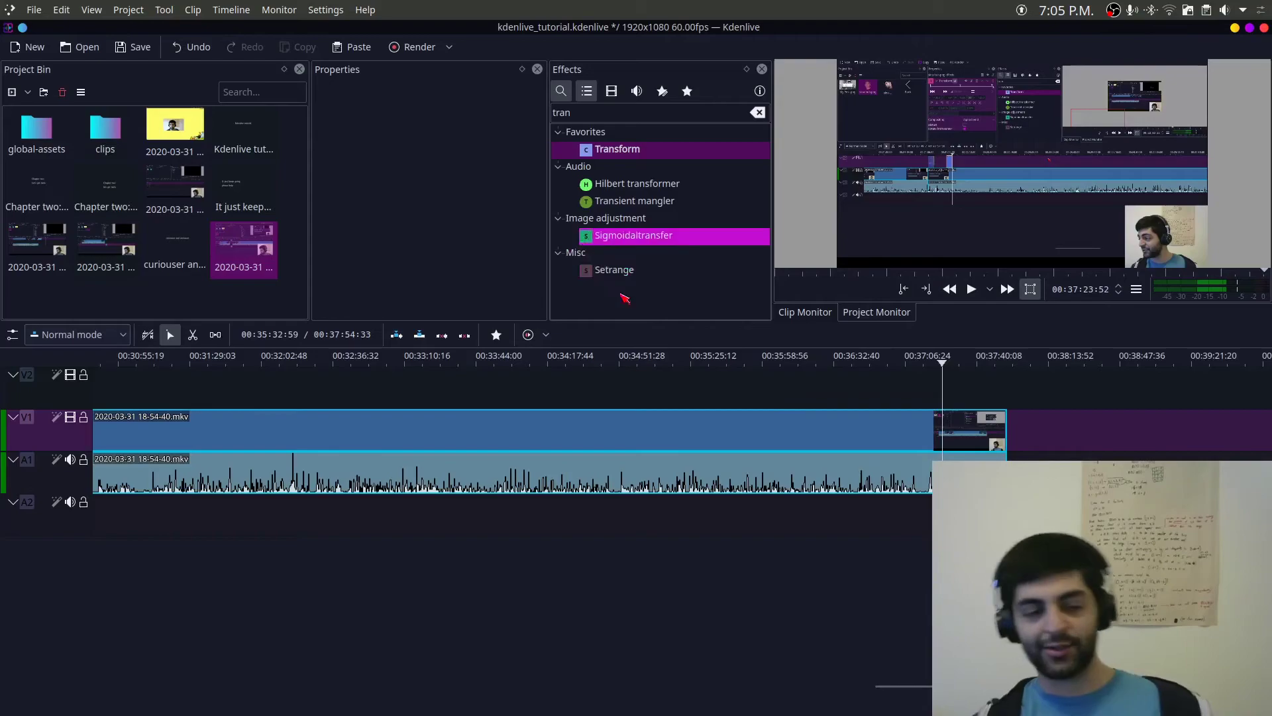
Step: Place the 18-54-40 recording on V2 over the end of the V1 clip, ungroup it and delete its audio on A2
click(919, 380)
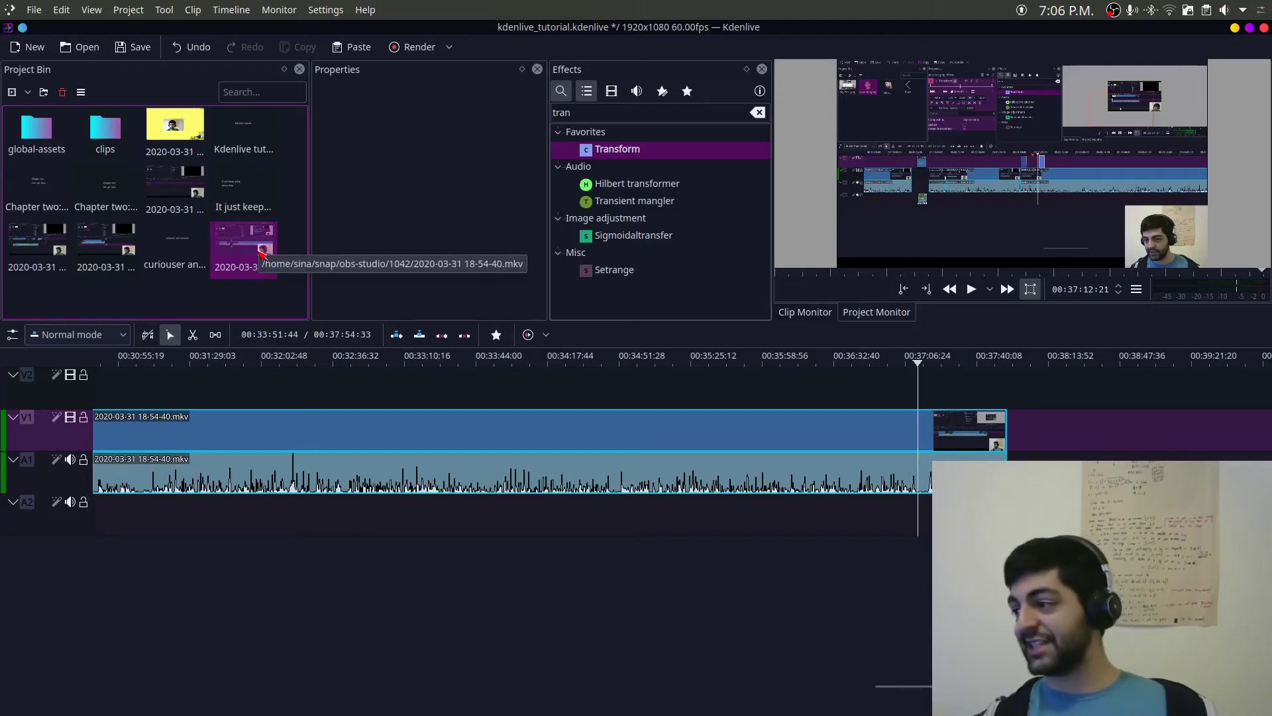
drag(259, 247, 728, 499)
right_click(955, 378)
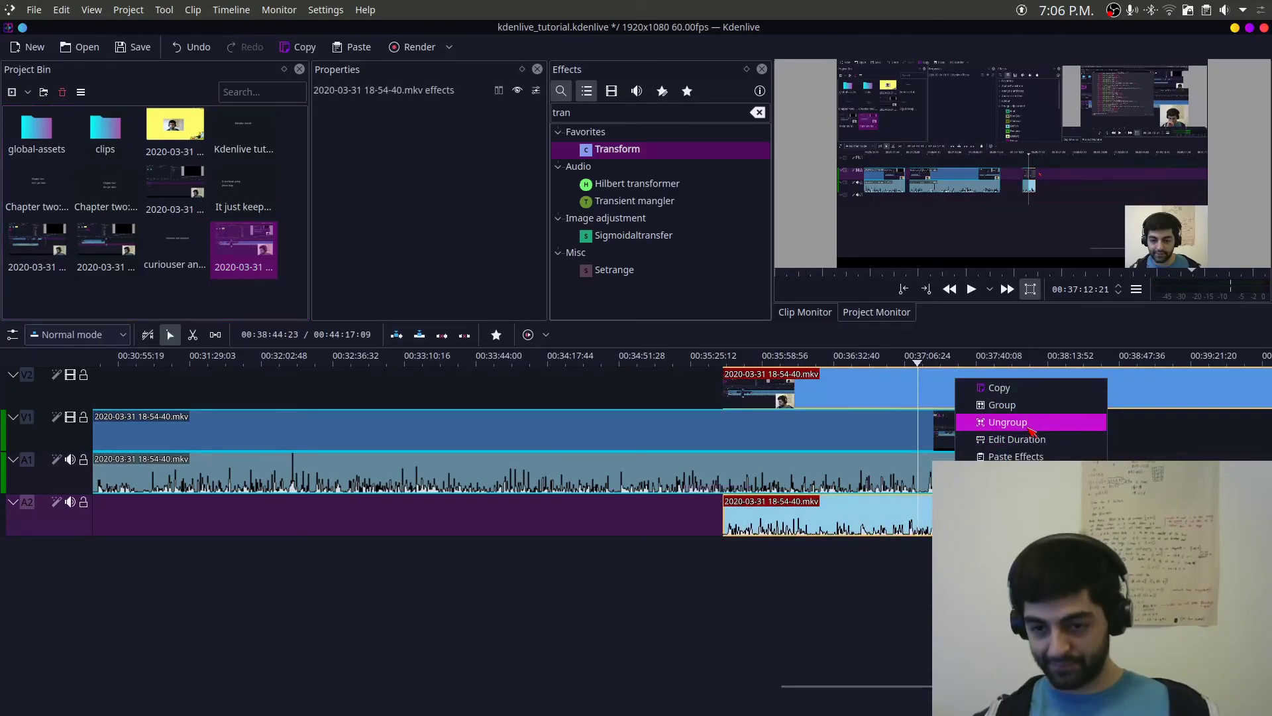
click(1027, 421)
click(968, 514)
key(Delete)
Step: Split the V2 clip at 00:37:12:21, delete its second part and position the remaining piece above the end of the V1 clip
drag(1002, 392, 968, 396)
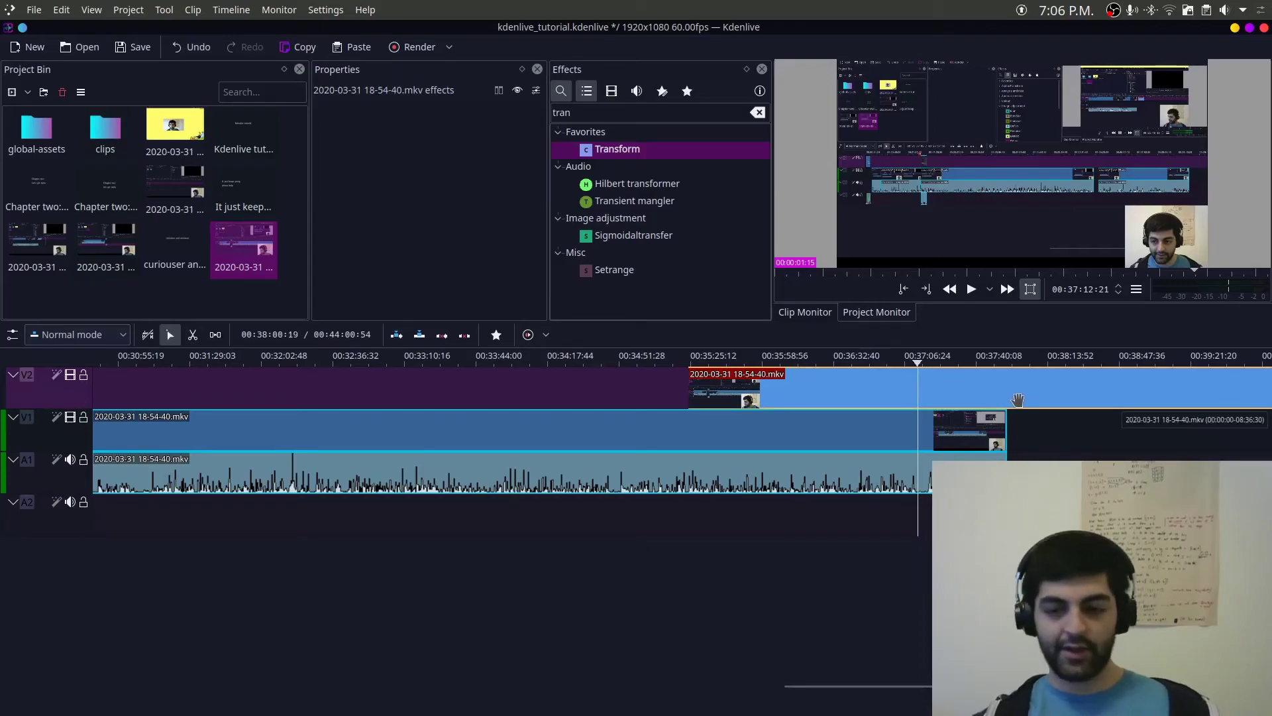
key(shift+r)
click(1010, 389)
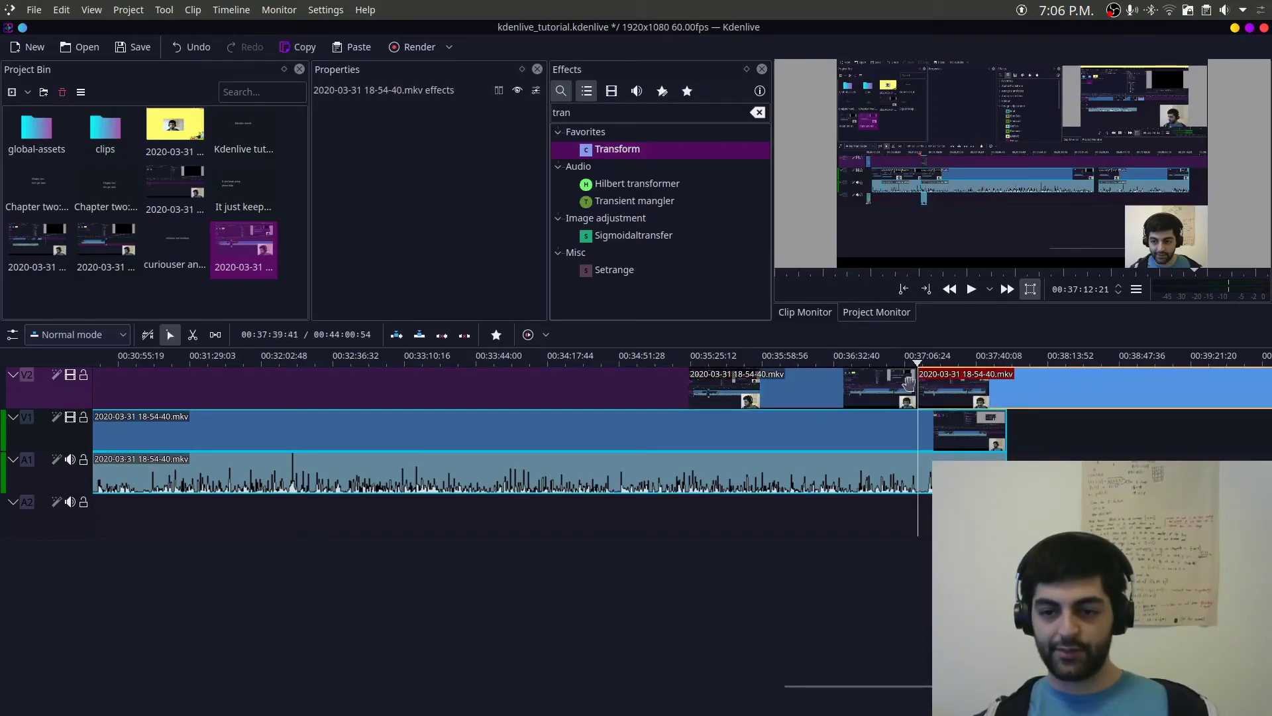
key(Delete)
drag(887, 387, 976, 380)
drag(871, 395, 863, 394)
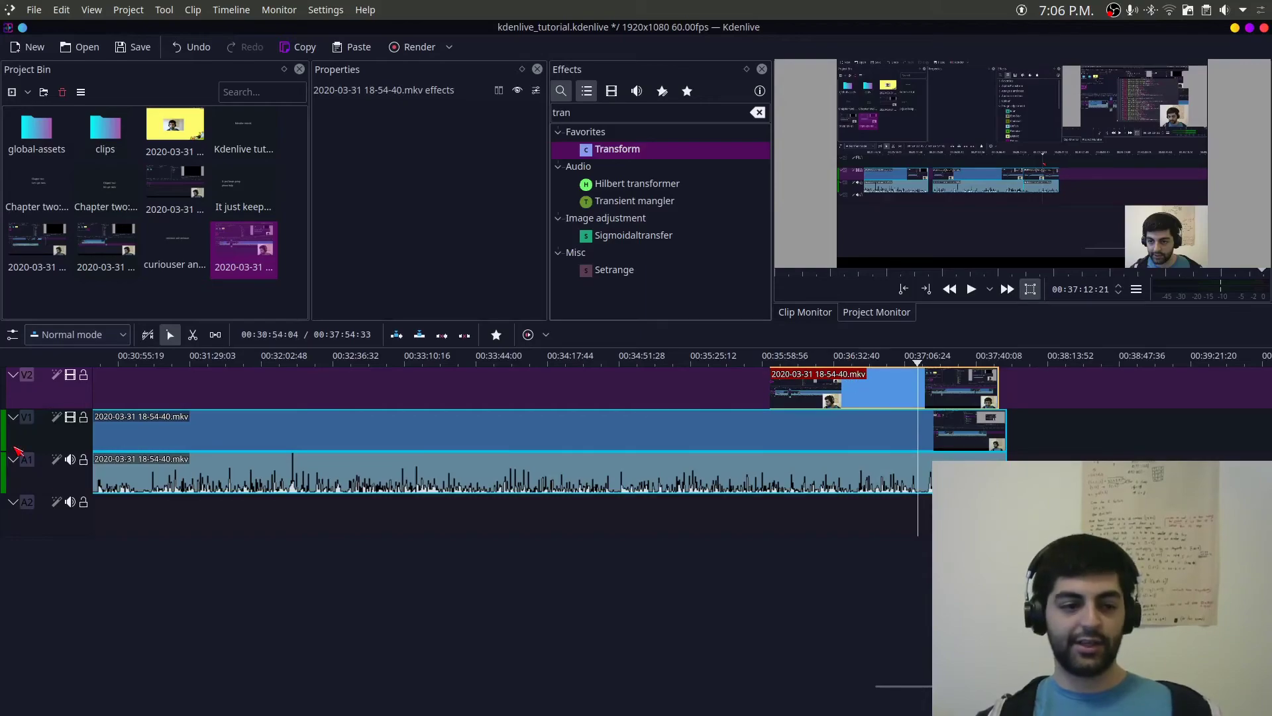
Step: Insert a new video track under V1
right_click(41, 445)
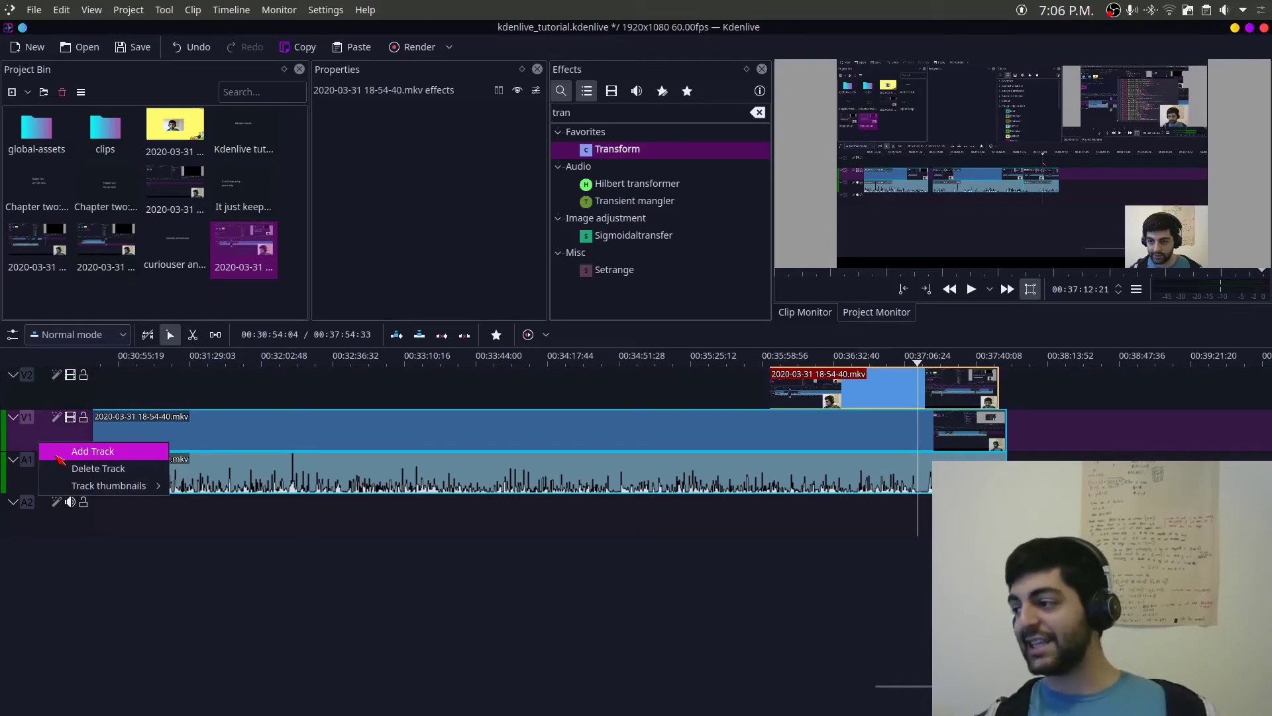
click(59, 454)
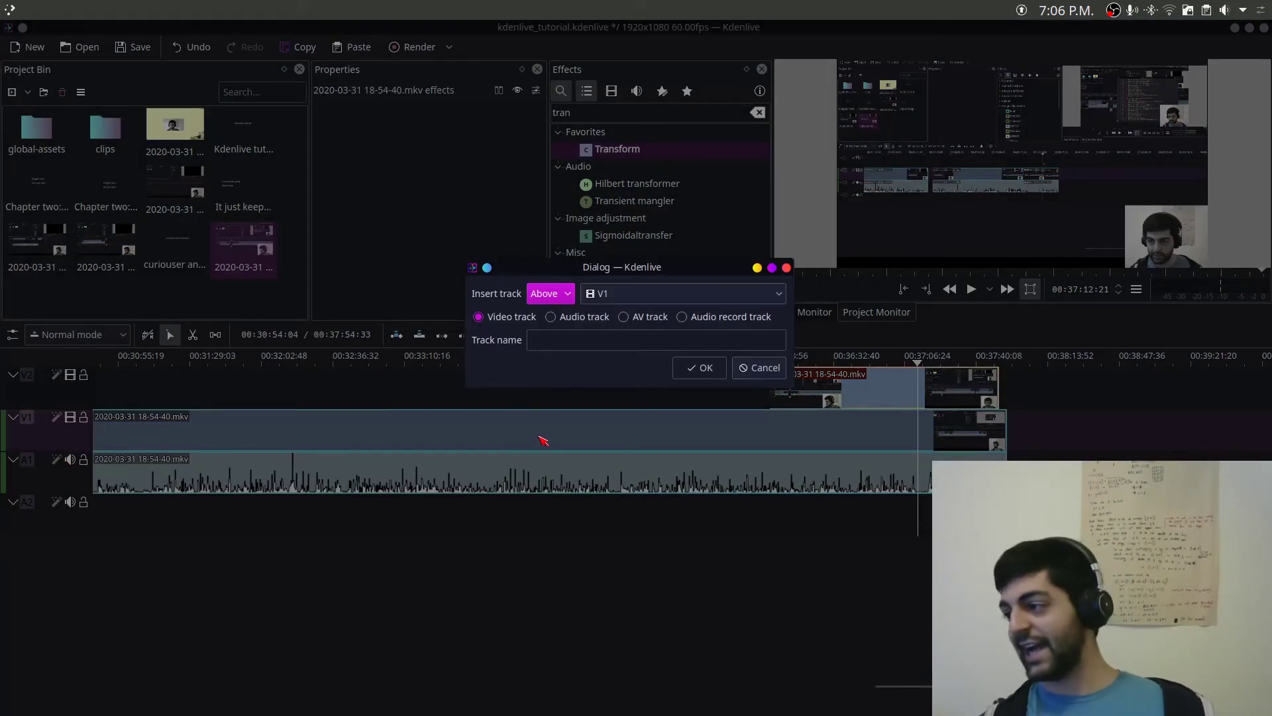
click(563, 296)
click(563, 331)
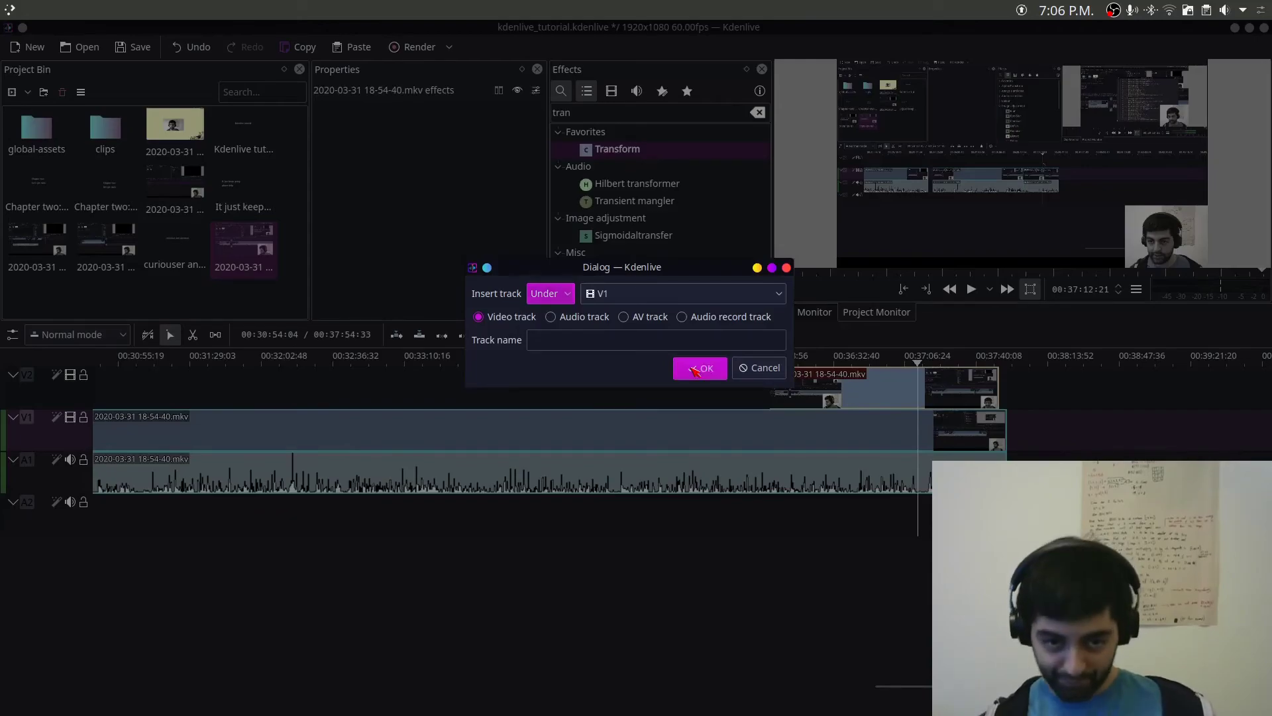
click(700, 368)
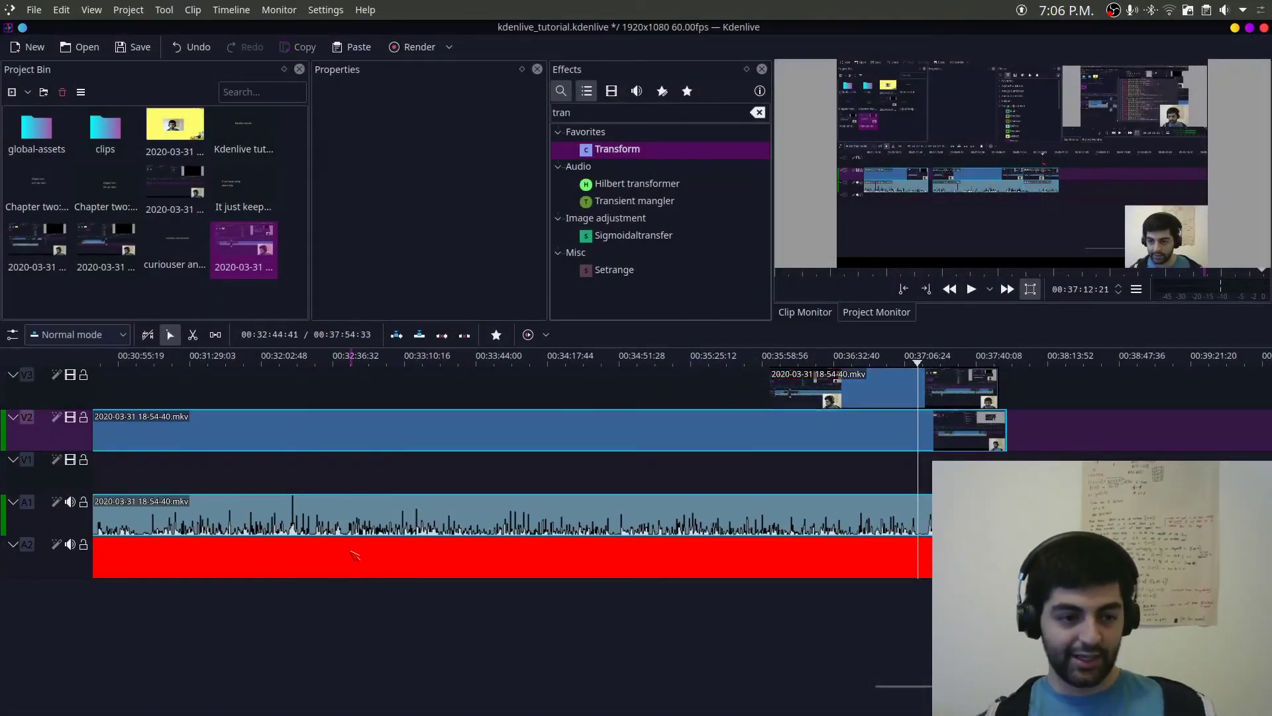
Step: Move the short clip from the uppermost video track to the new V1, ending just before the long V2 clip ends
click(352, 553)
drag(864, 391, 881, 472)
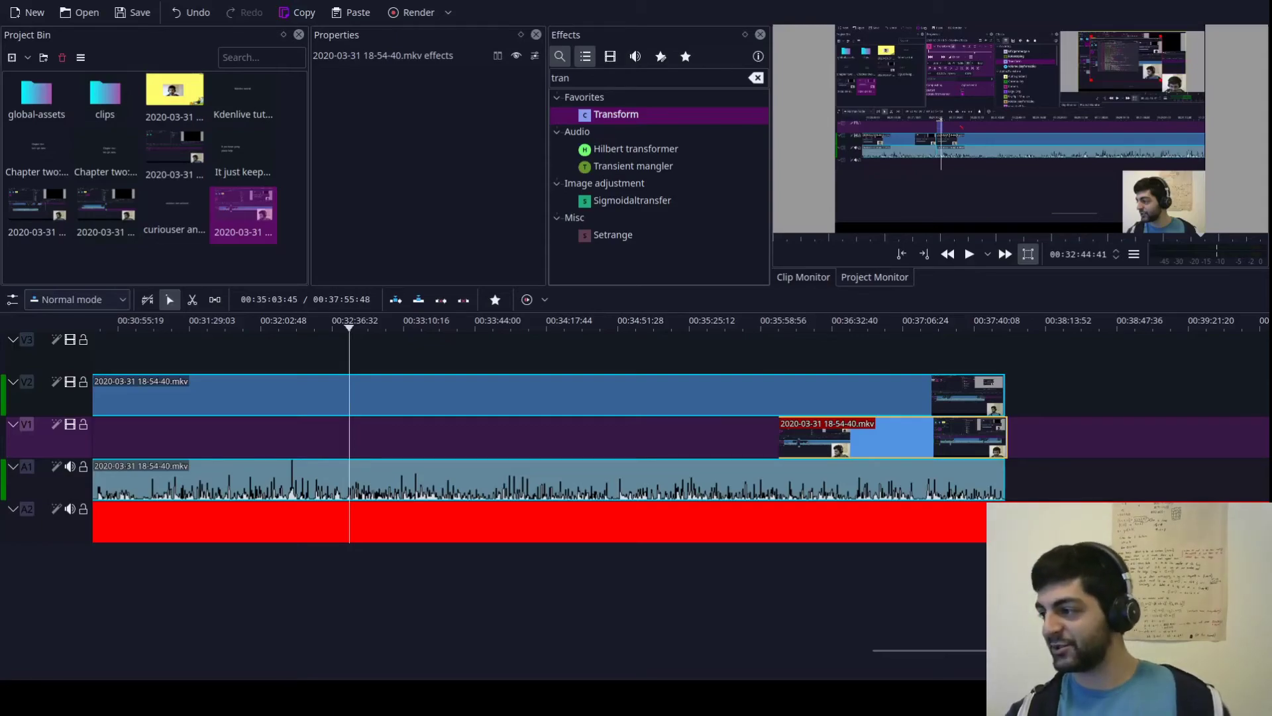
drag(860, 437, 840, 436)
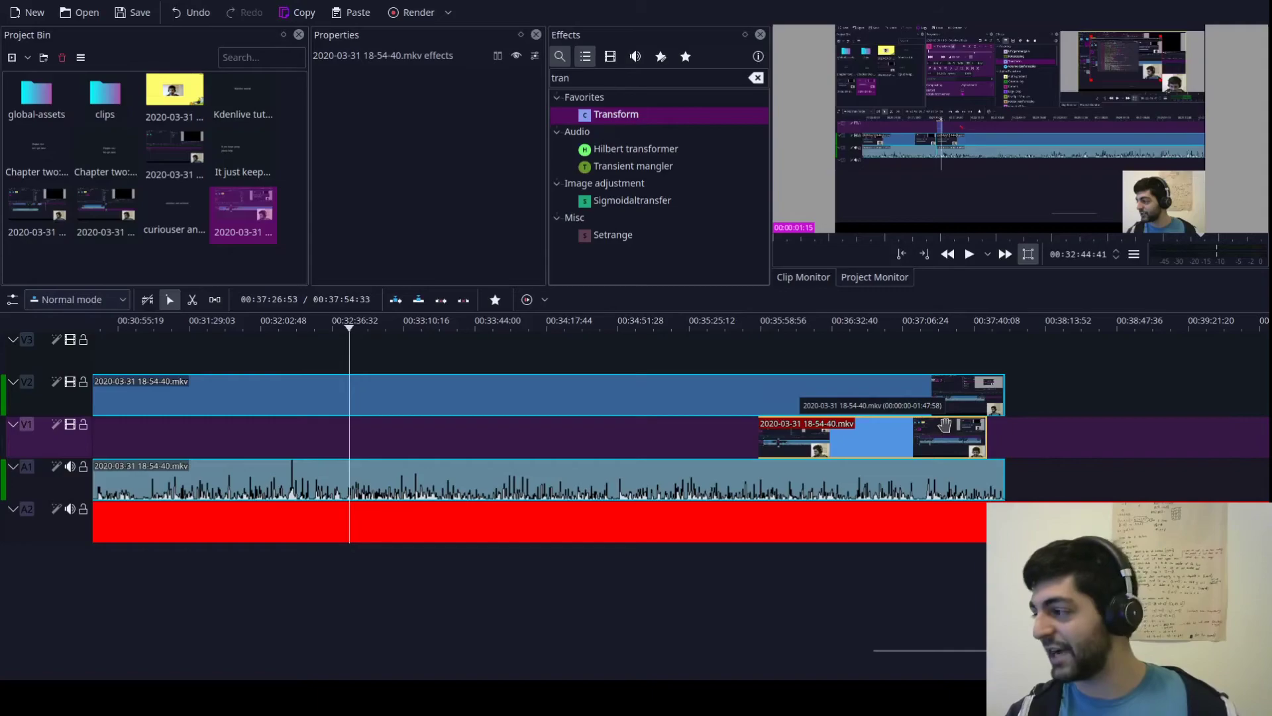
Step: Split the long V2 clip and its audio at 00:35:55:56, just before the short V1 clip starts
click(854, 398)
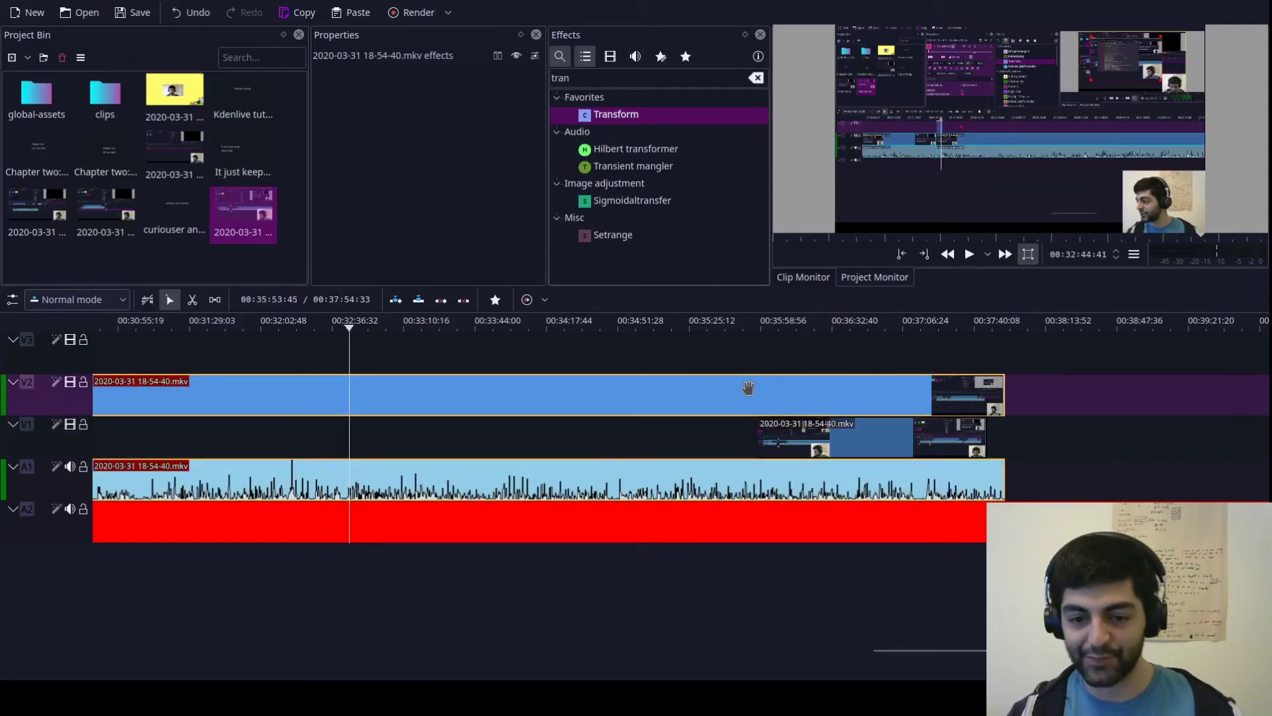
click(755, 348)
click(769, 378)
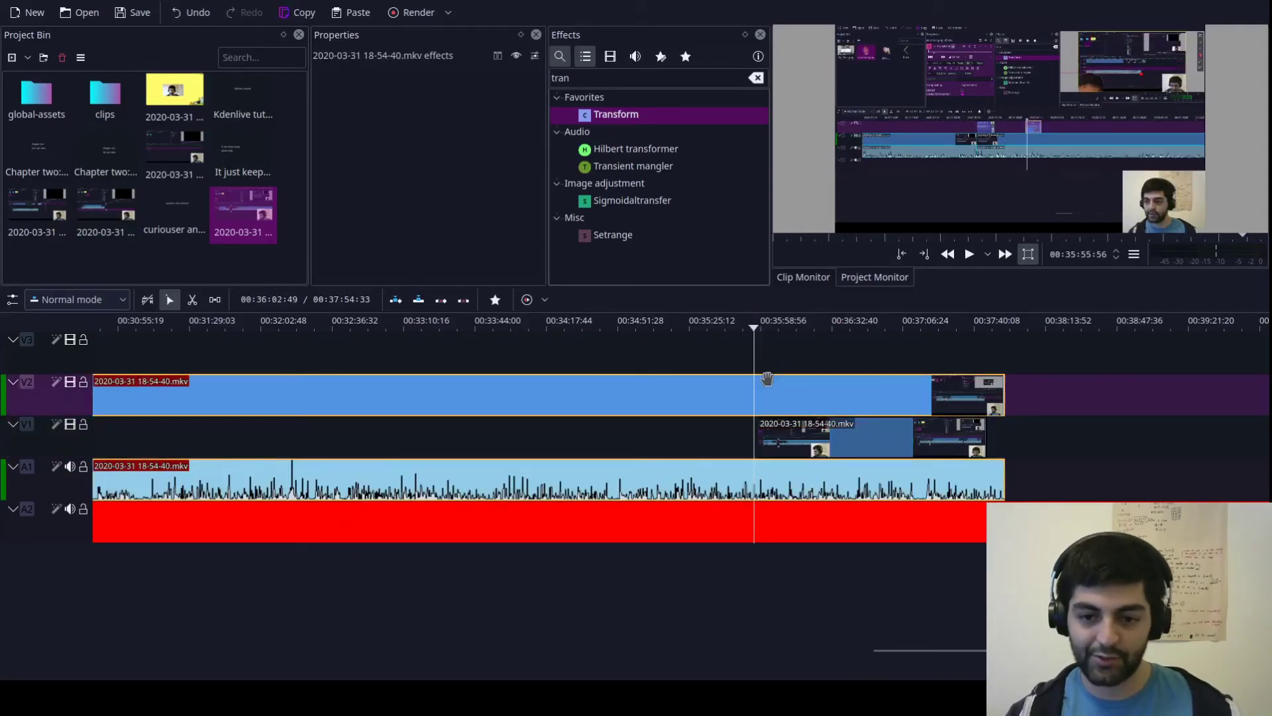
key(shift+r)
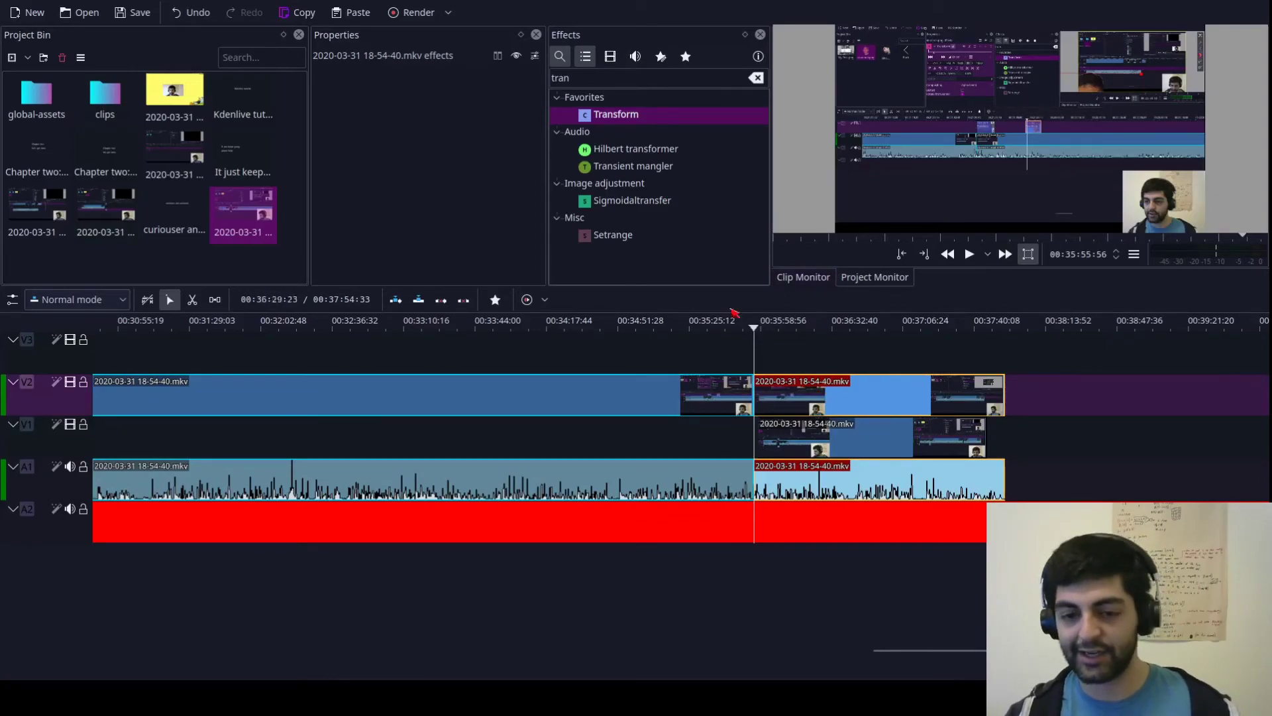
Step: Add the Rotoscoping effect to the second V2 segment and draw a closed four-point mask around the middle of the frame
double_click(614, 77)
text(r)
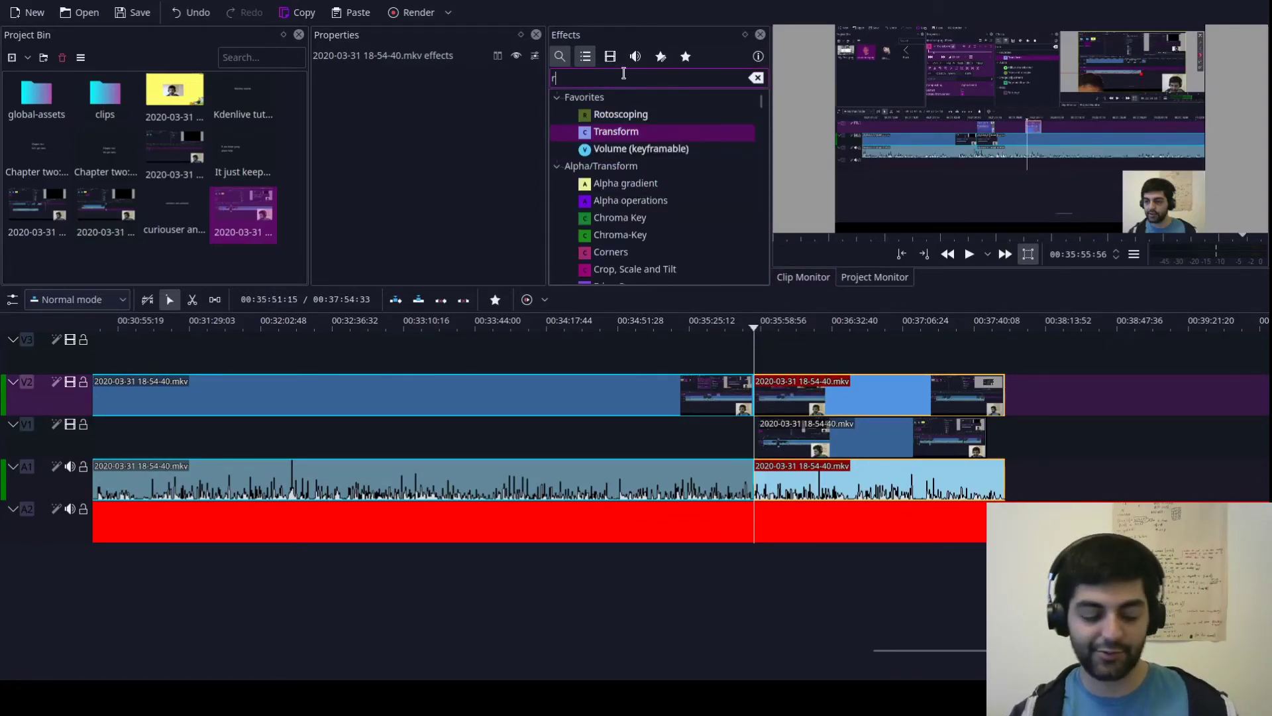
double_click(621, 114)
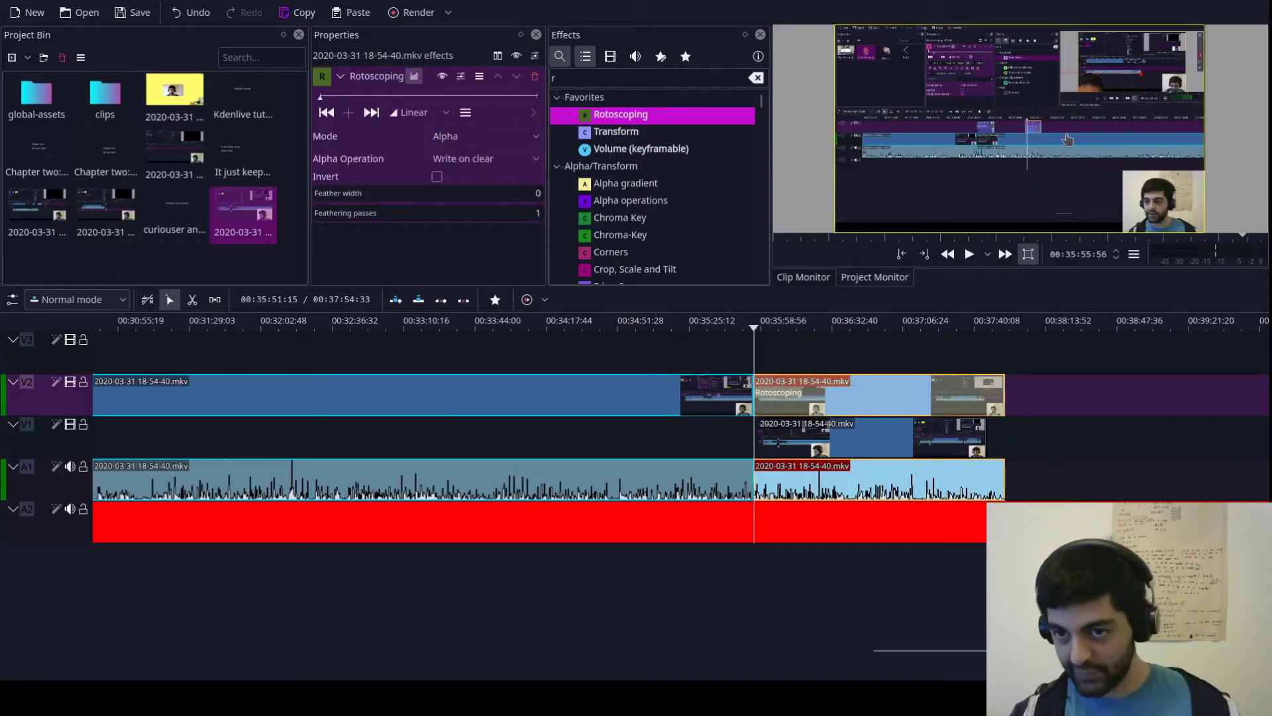
click(1070, 98)
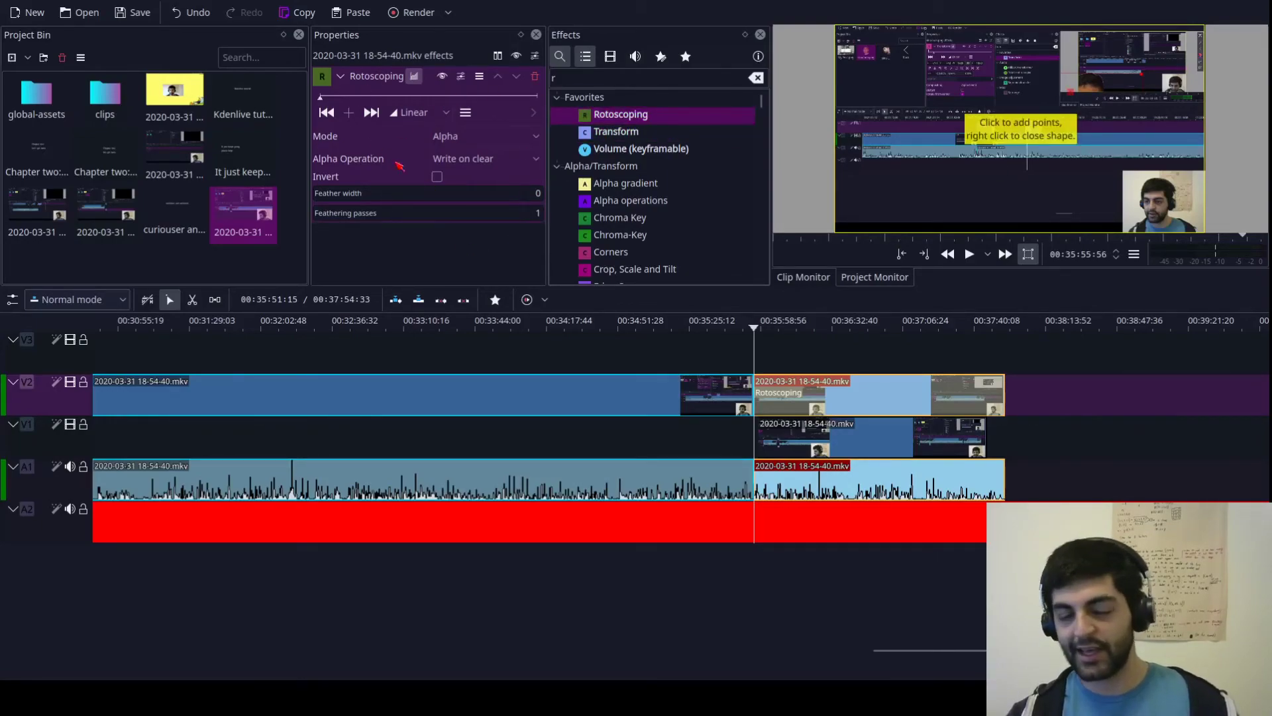
click(1090, 176)
click(929, 177)
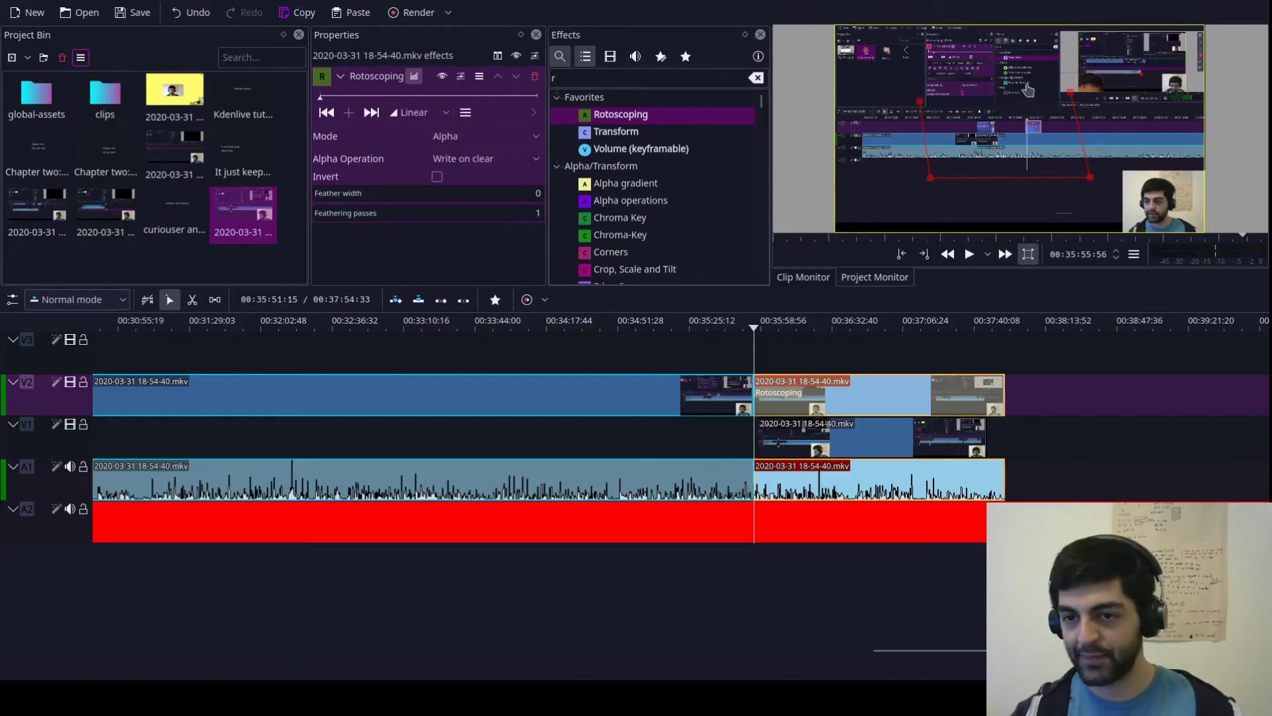
right_click(1048, 98)
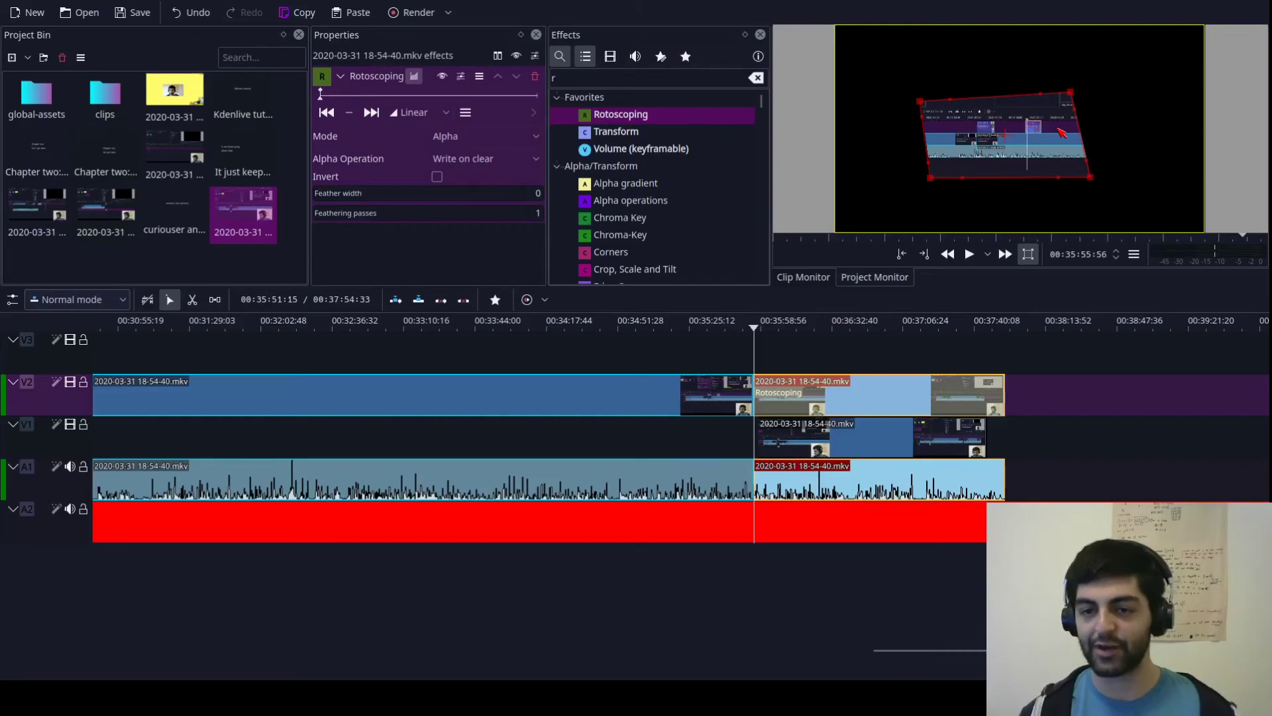
Step: Play the masked V2 segment from several points to check how it overlays the V1 clip
click(769, 330)
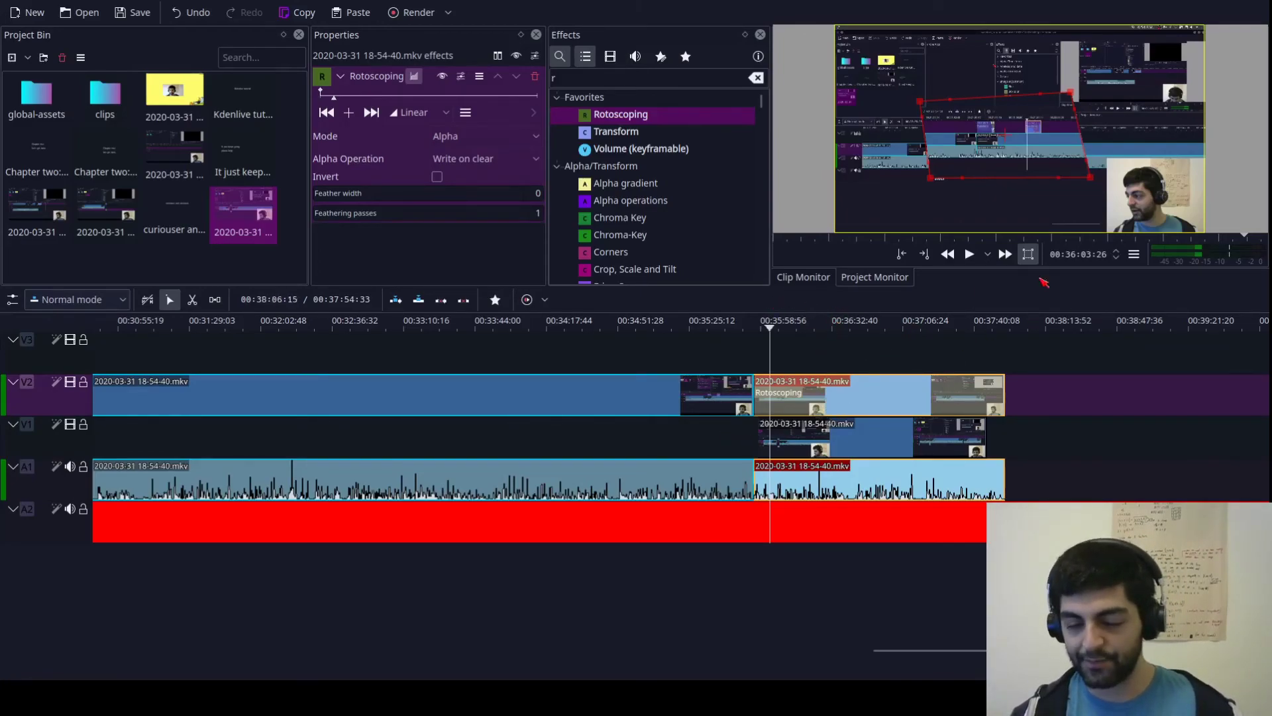
key(space)
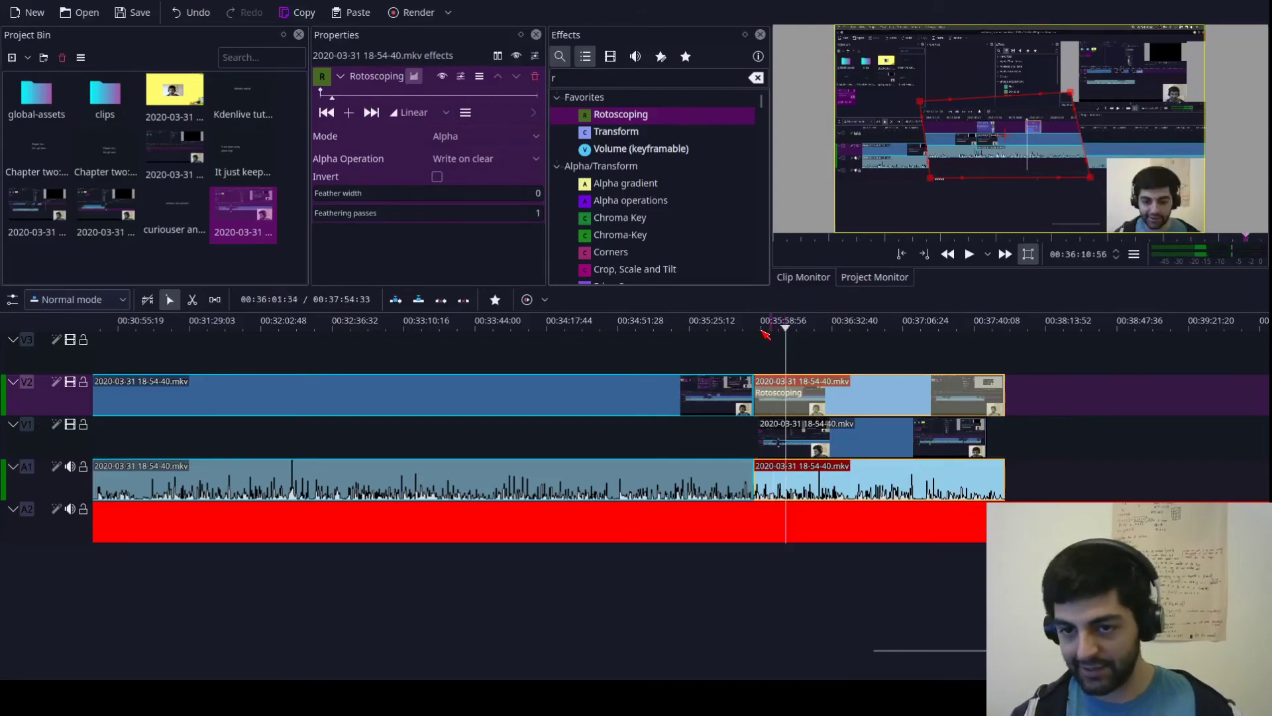
click(725, 328)
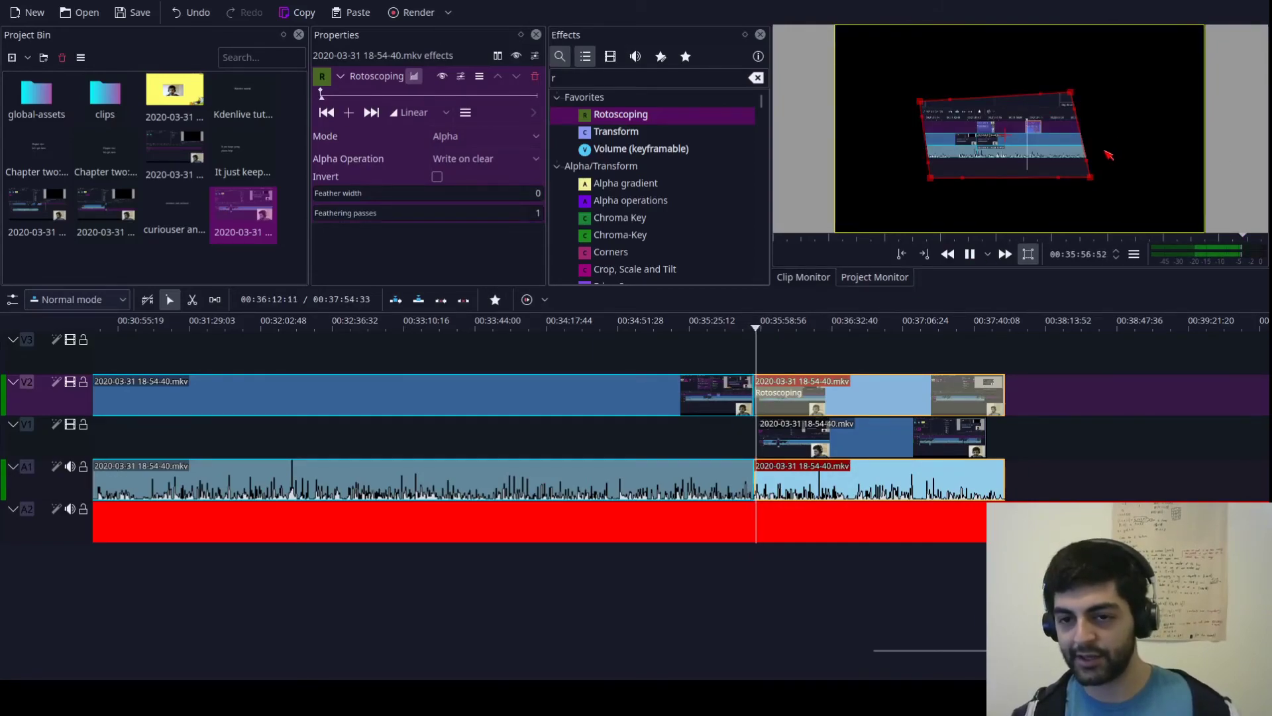
click(803, 364)
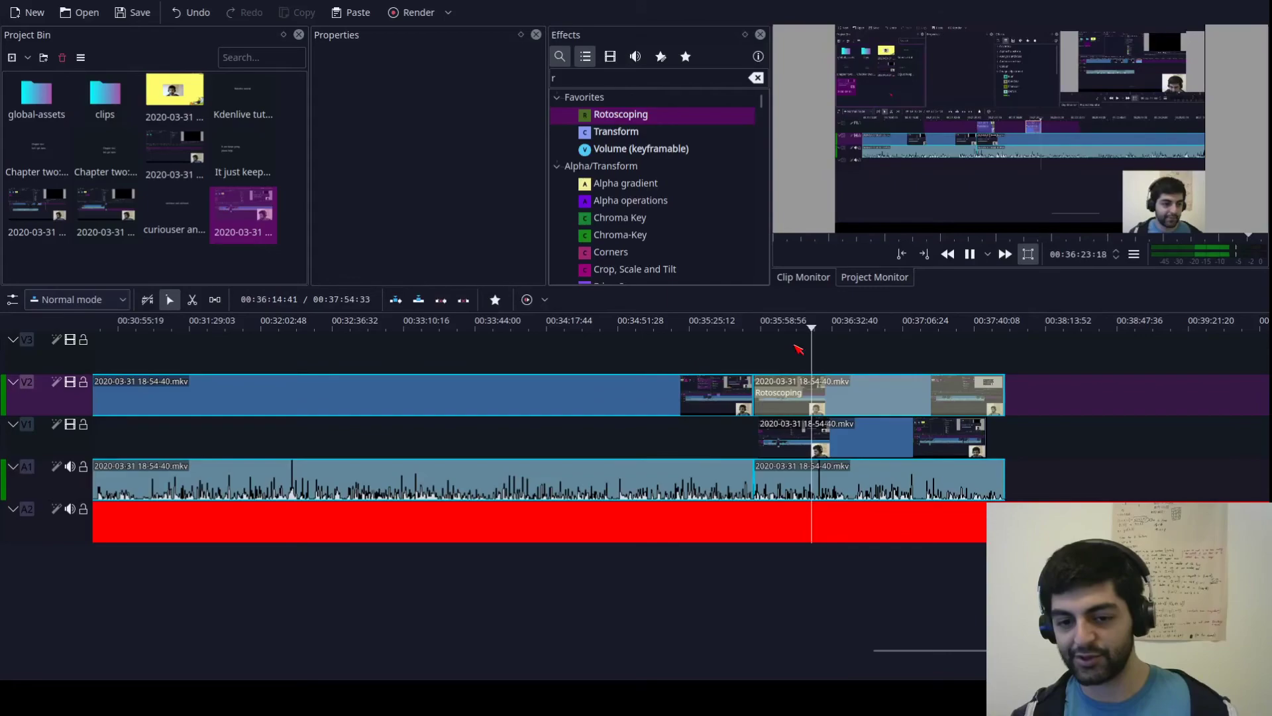
click(787, 345)
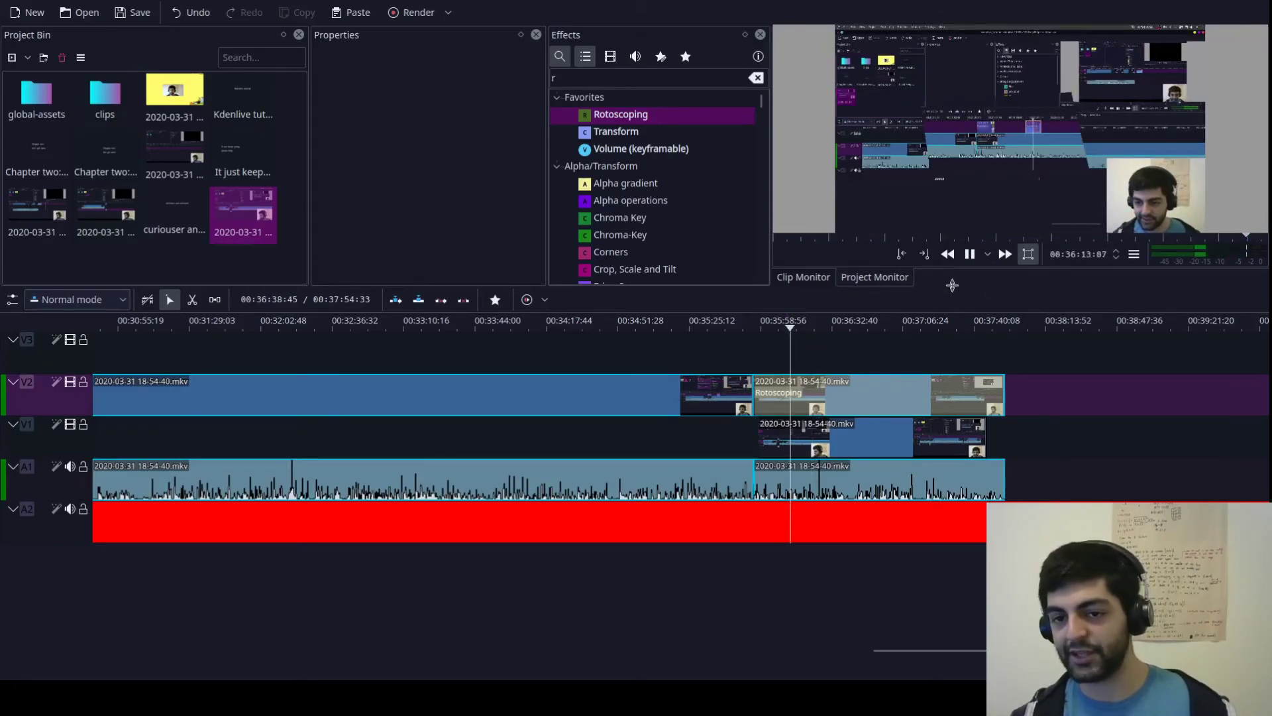
click(969, 254)
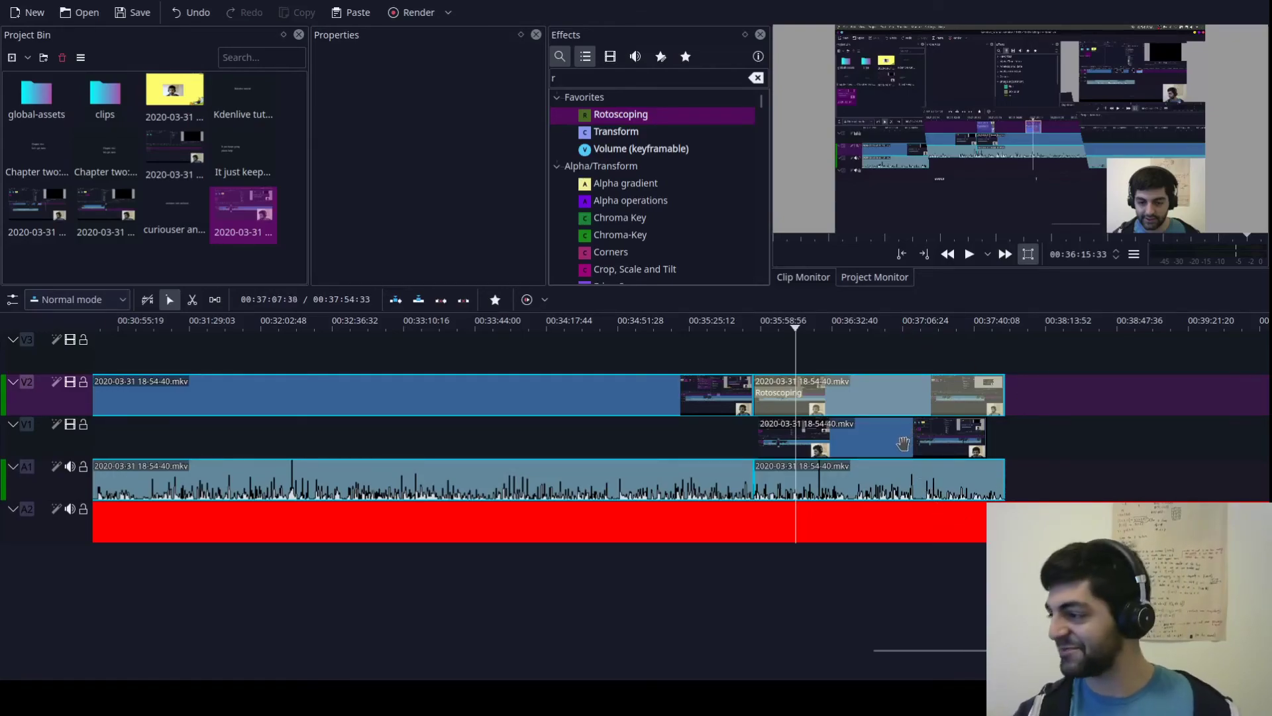
Step: Split the masked V2 segment at 00:36:18:07 and remove the Rotoscoping effect from the part after the cut
mouse_move(796, 327)
mouse_down()
mouse_move(817, 327)
mouse_move(801, 328)
mouse_up()
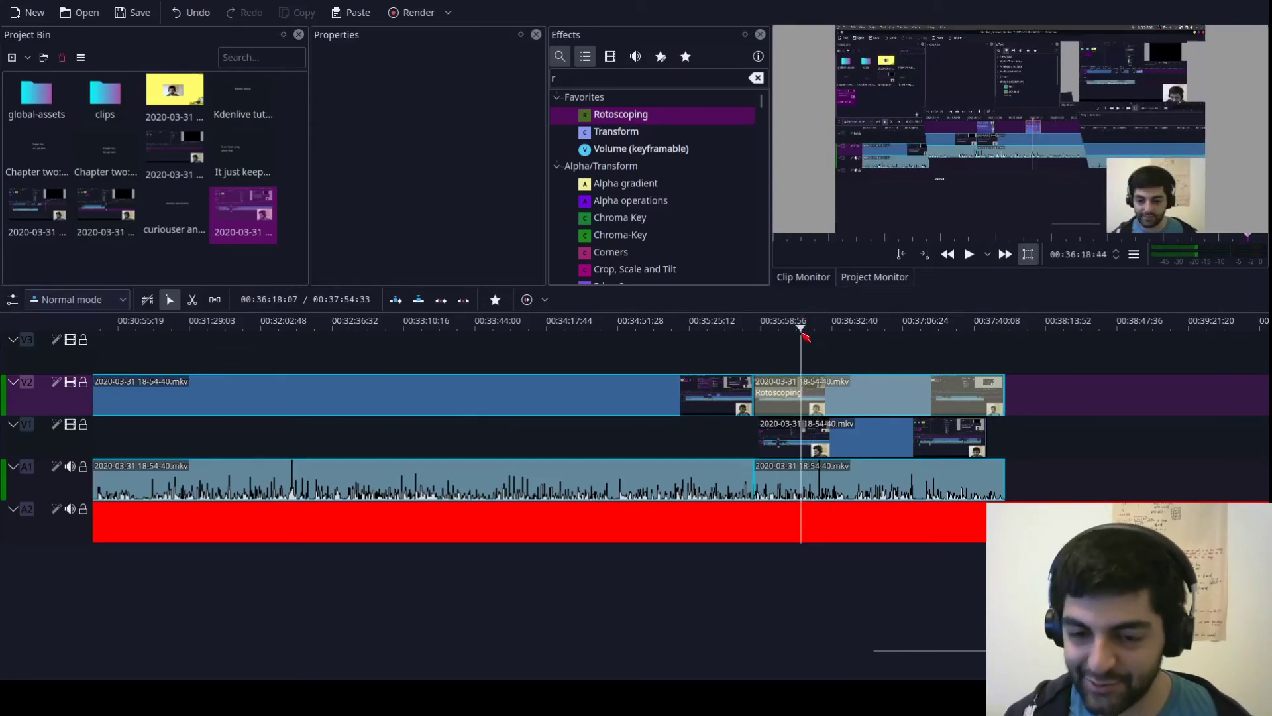
click(812, 395)
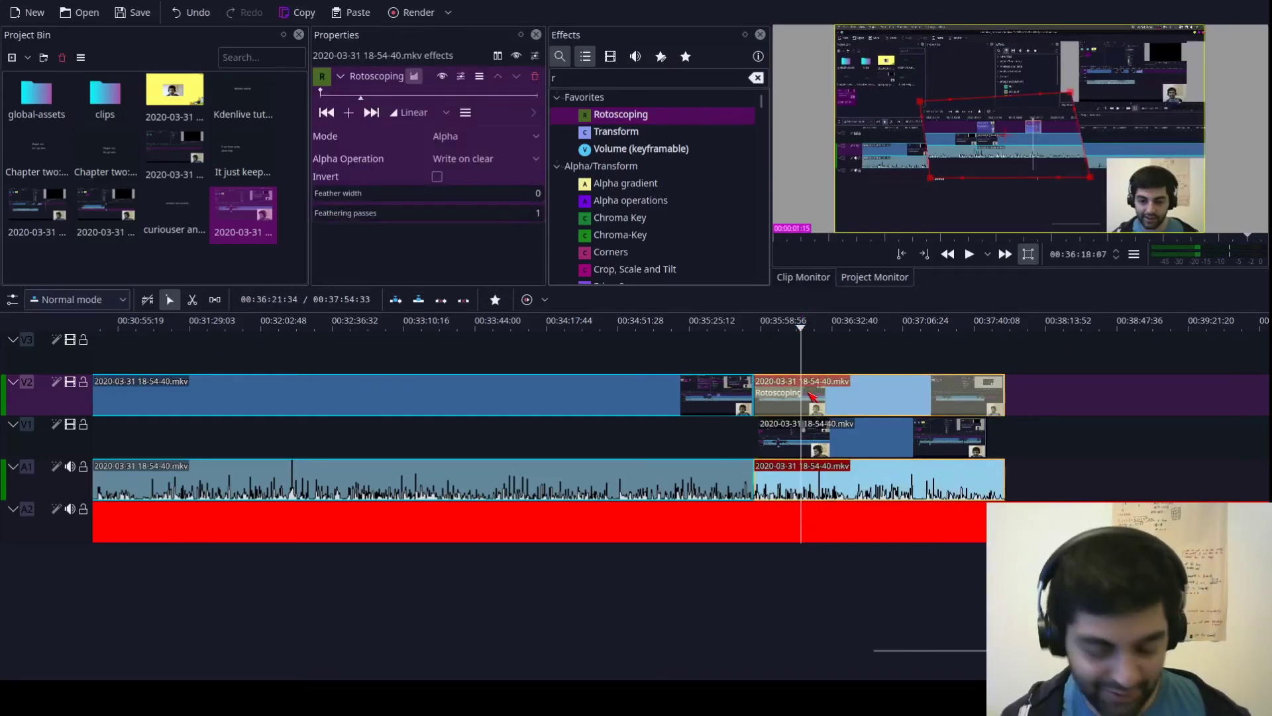
key(parenleft)
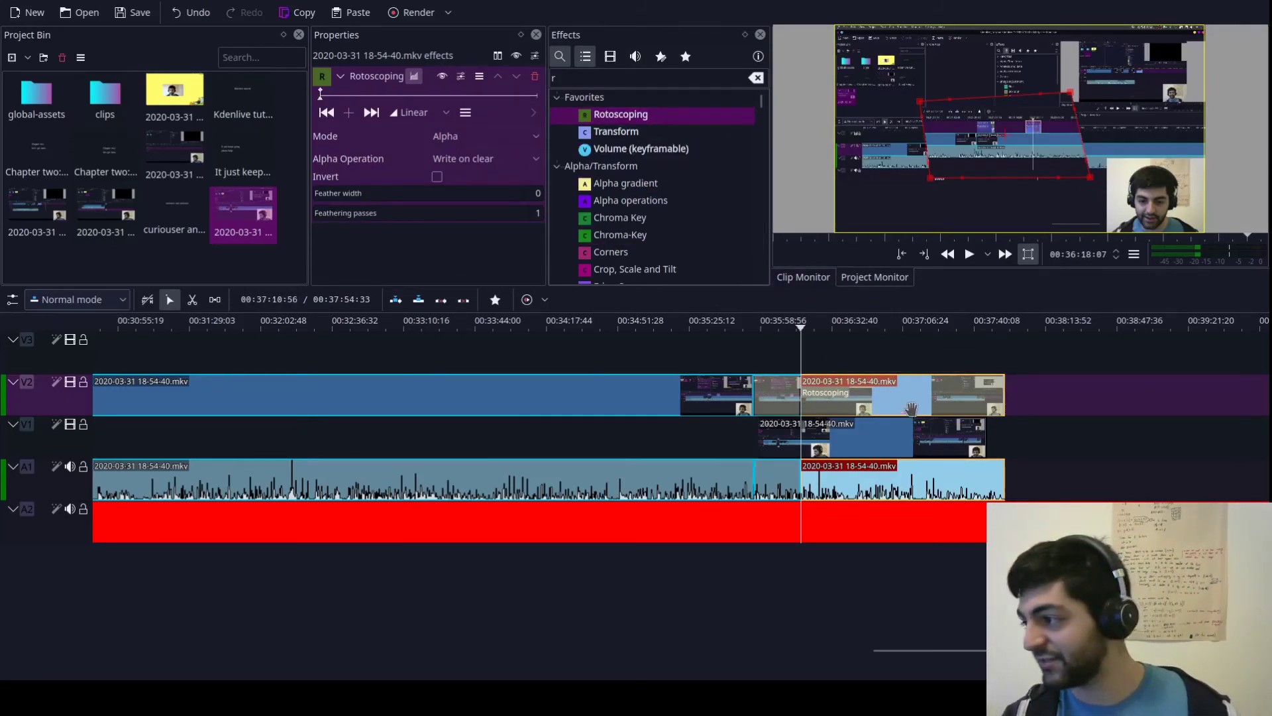
click(536, 76)
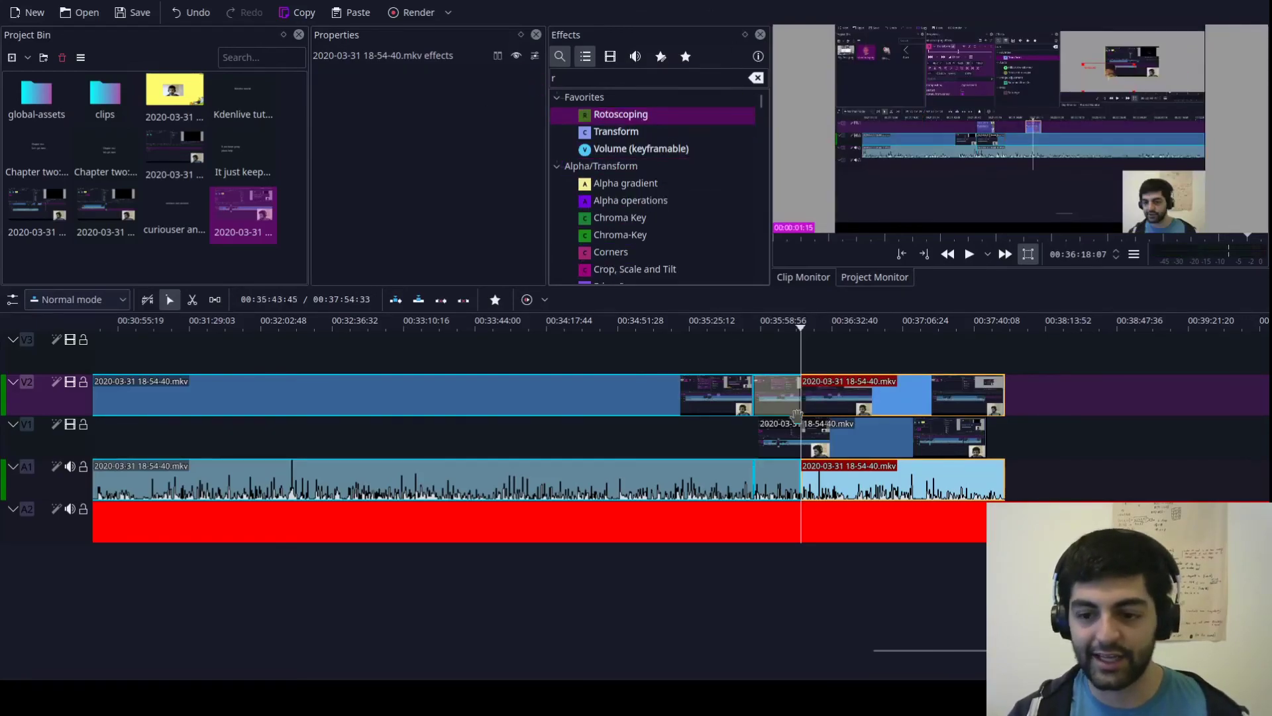
Step: Play the start of the masked segment and shift the V1 clip earlier so it begins before that segment
click(758, 350)
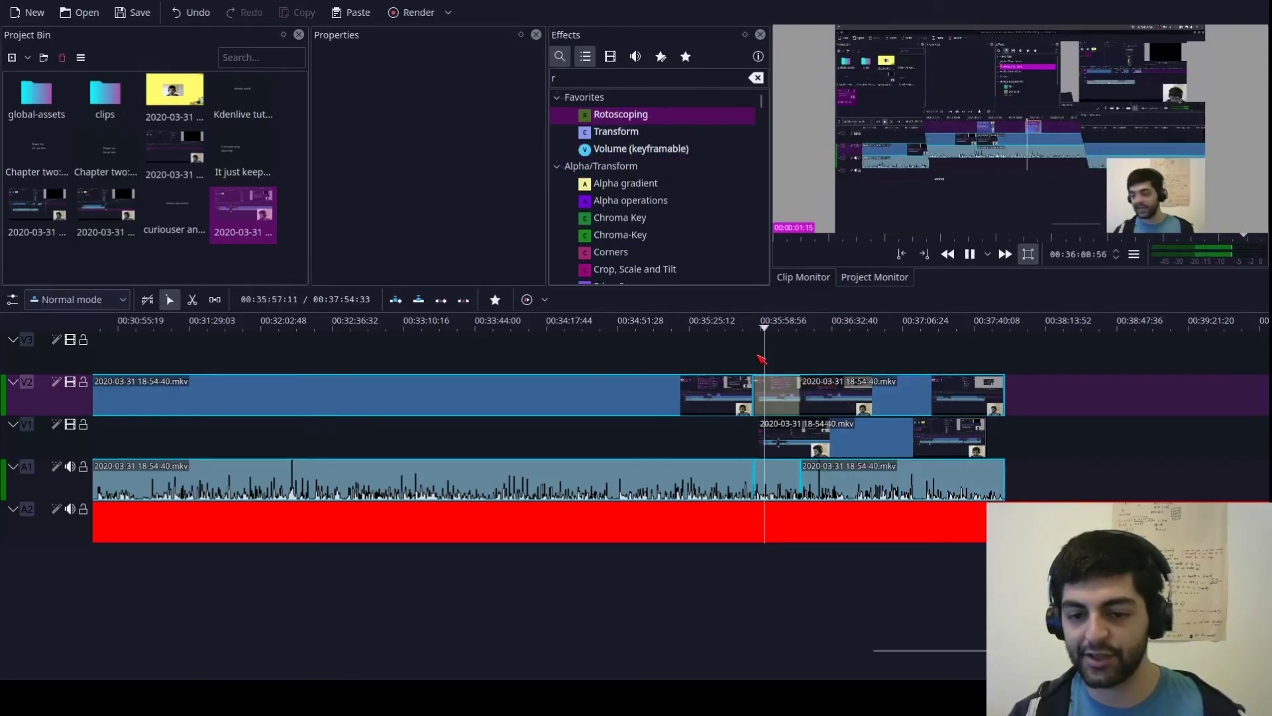
click(750, 446)
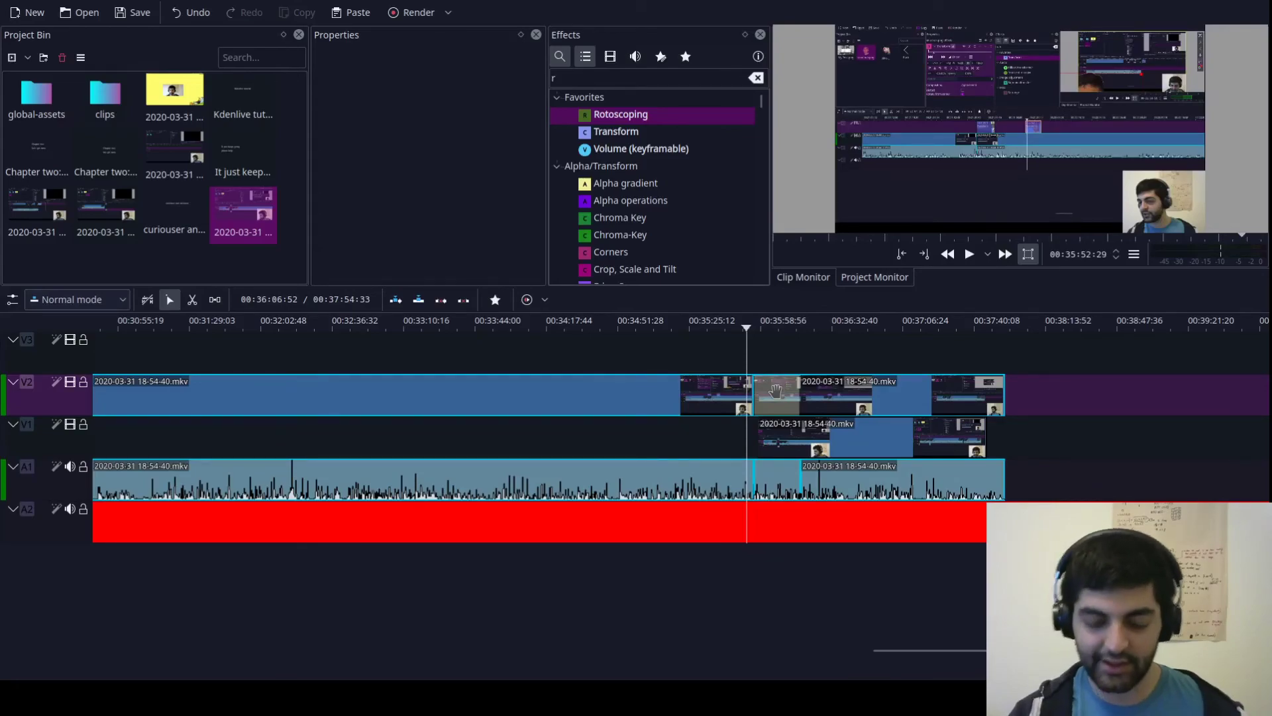
drag(840, 444, 792, 441)
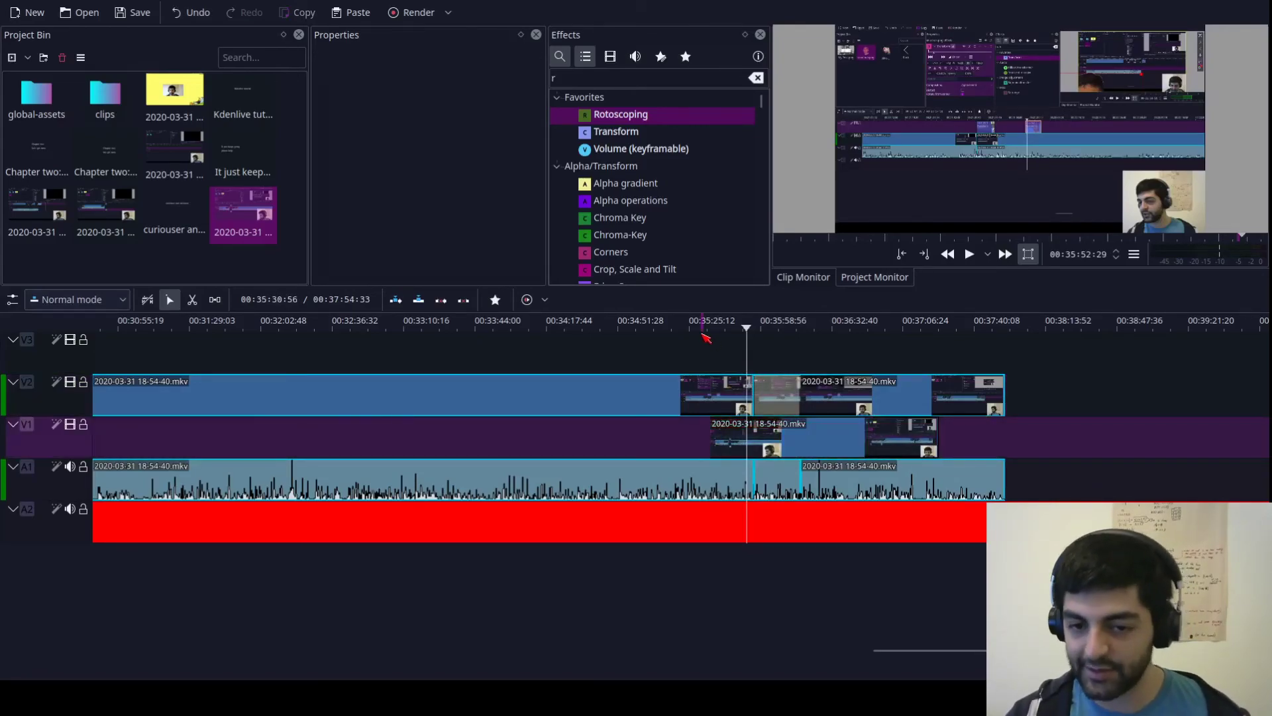
Step: Play the timeline from about 00:35:31 and move to 00:35:53:26 to check the lead-in to the masked segment
click(703, 333)
key(space)
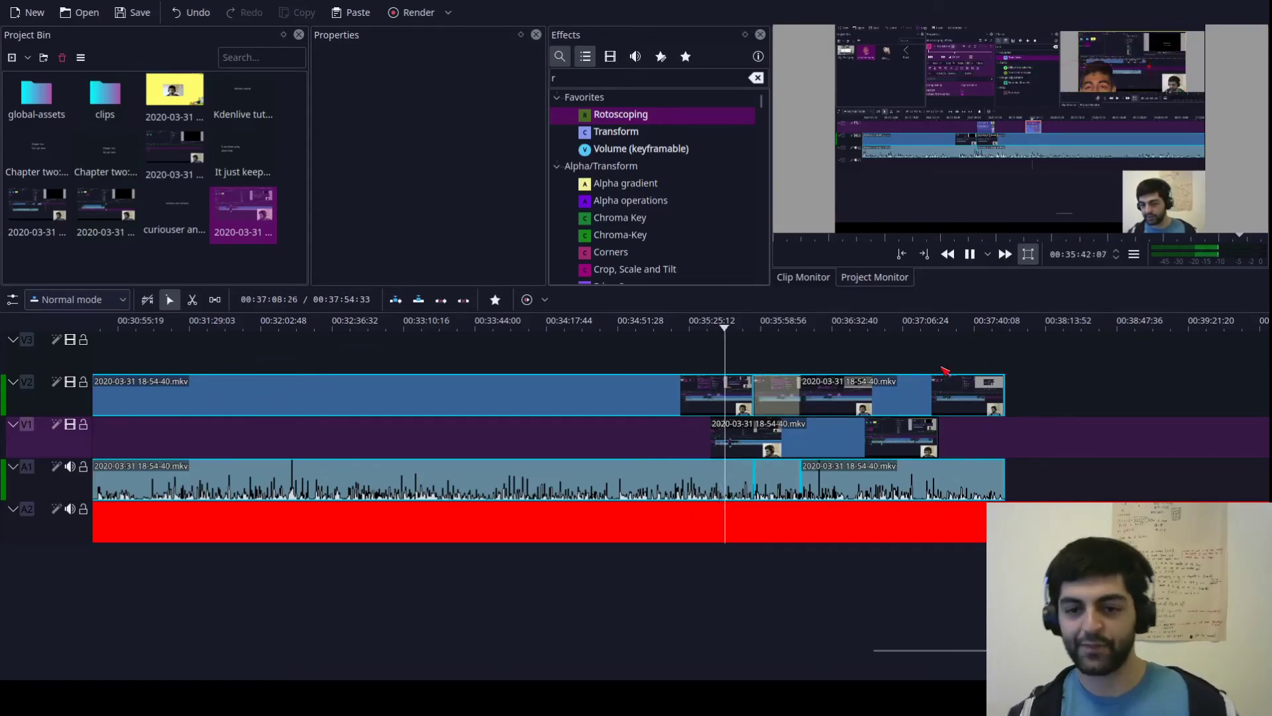
click(970, 258)
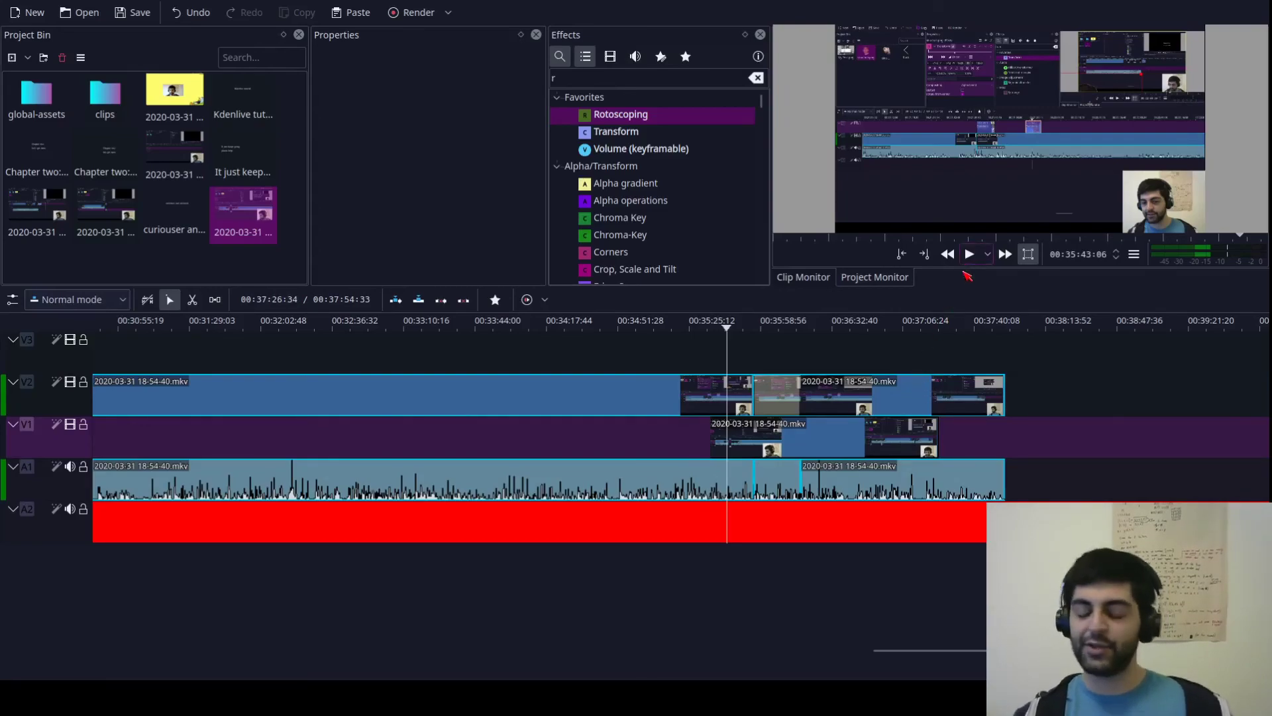
click(751, 354)
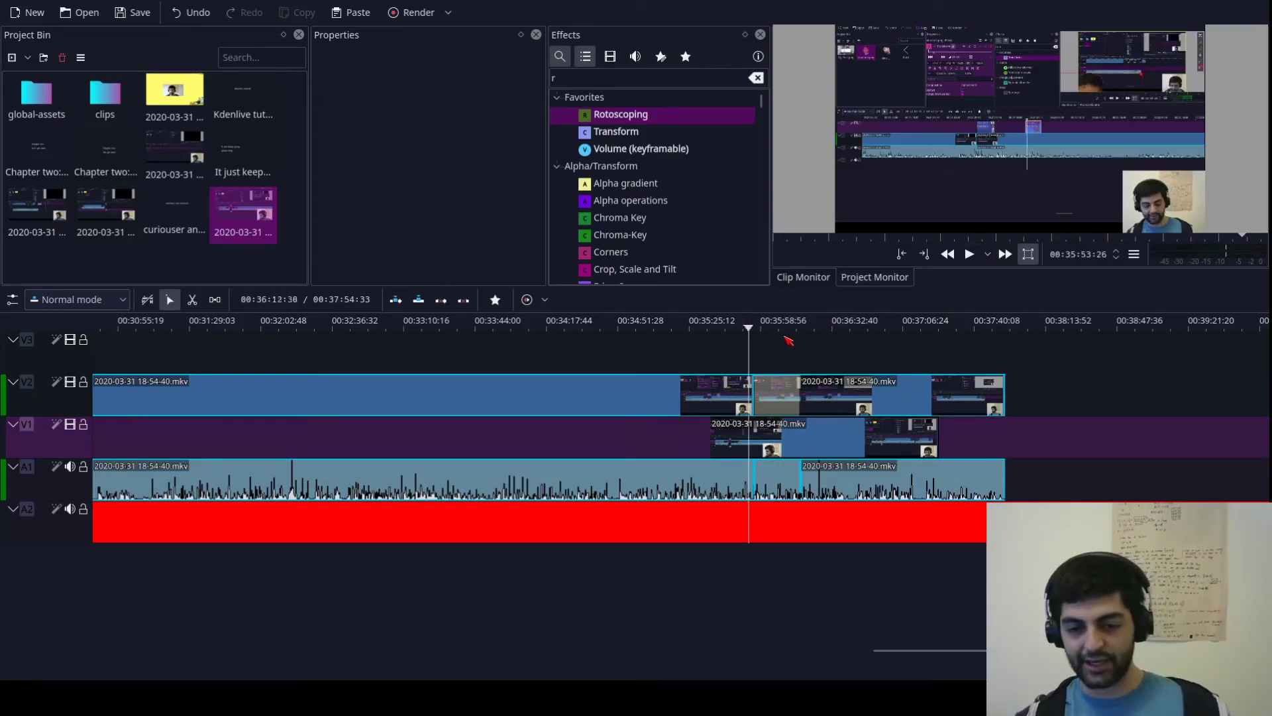
Step: Scrub the playhead forward through the masked V2 segment to check the overlay on the V1 clip
drag(748, 330, 845, 341)
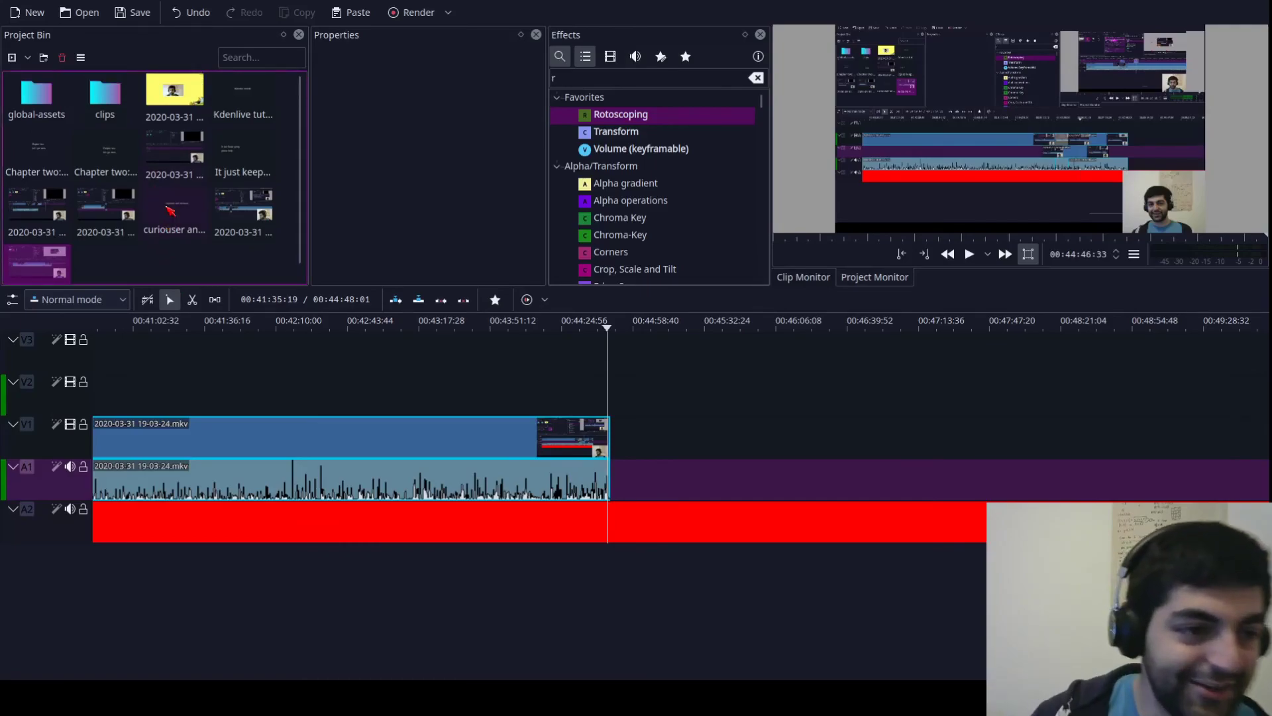
Step: Add jojitypebeat.mp3 from the global-assets bin folder to track A1, shortly after the last recording, at about 00:44:50:26
scroll(73, 106, up, 1)
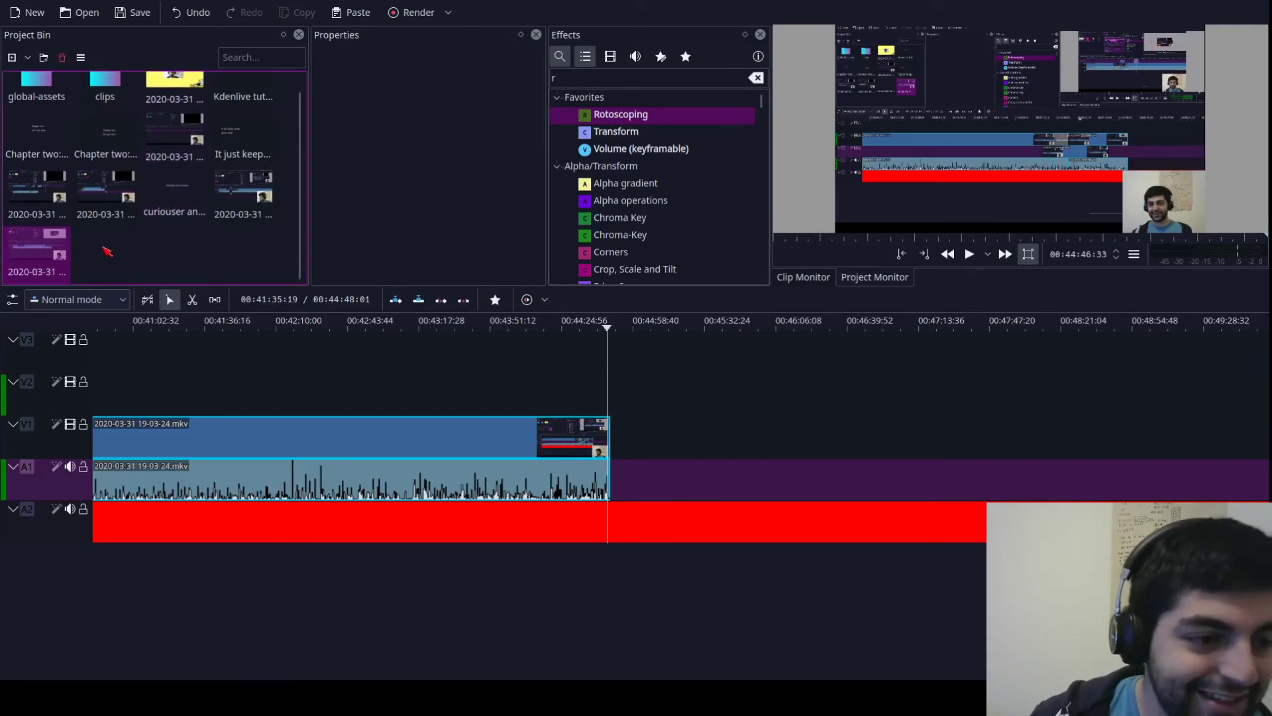
double_click(49, 104)
double_click(52, 103)
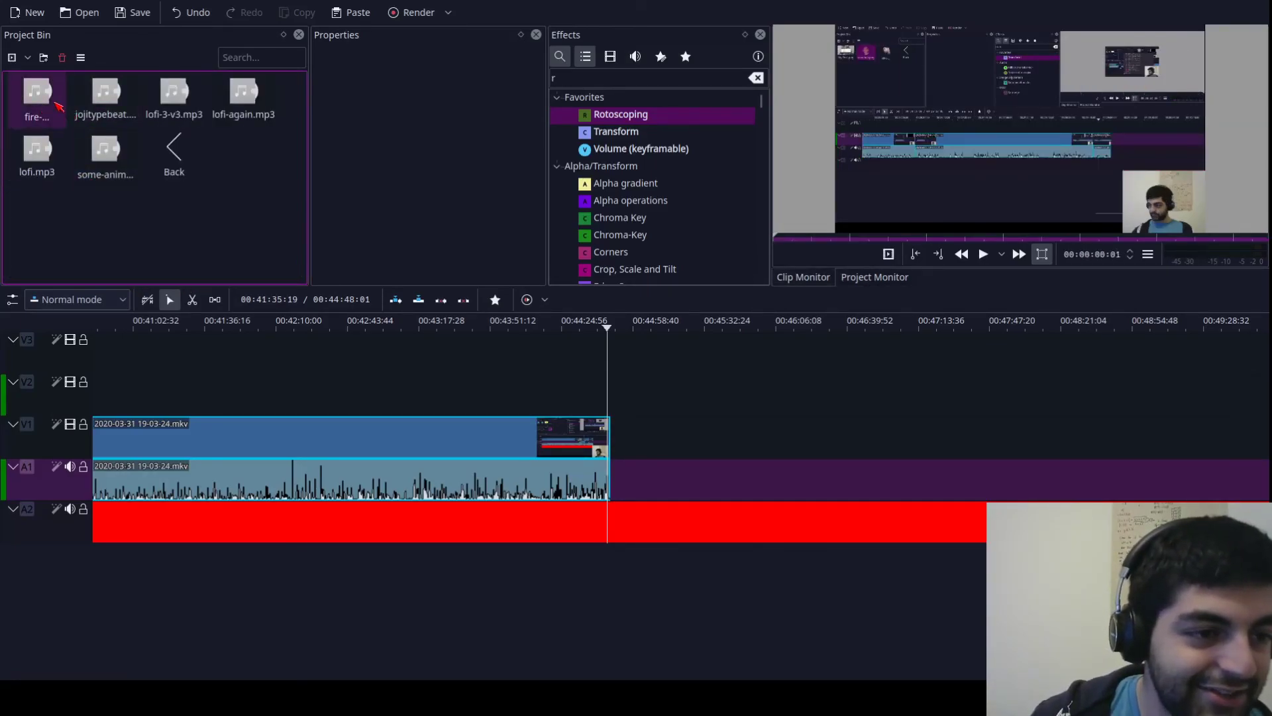
click(106, 93)
click(647, 391)
scroll(704, 400, down, 3)
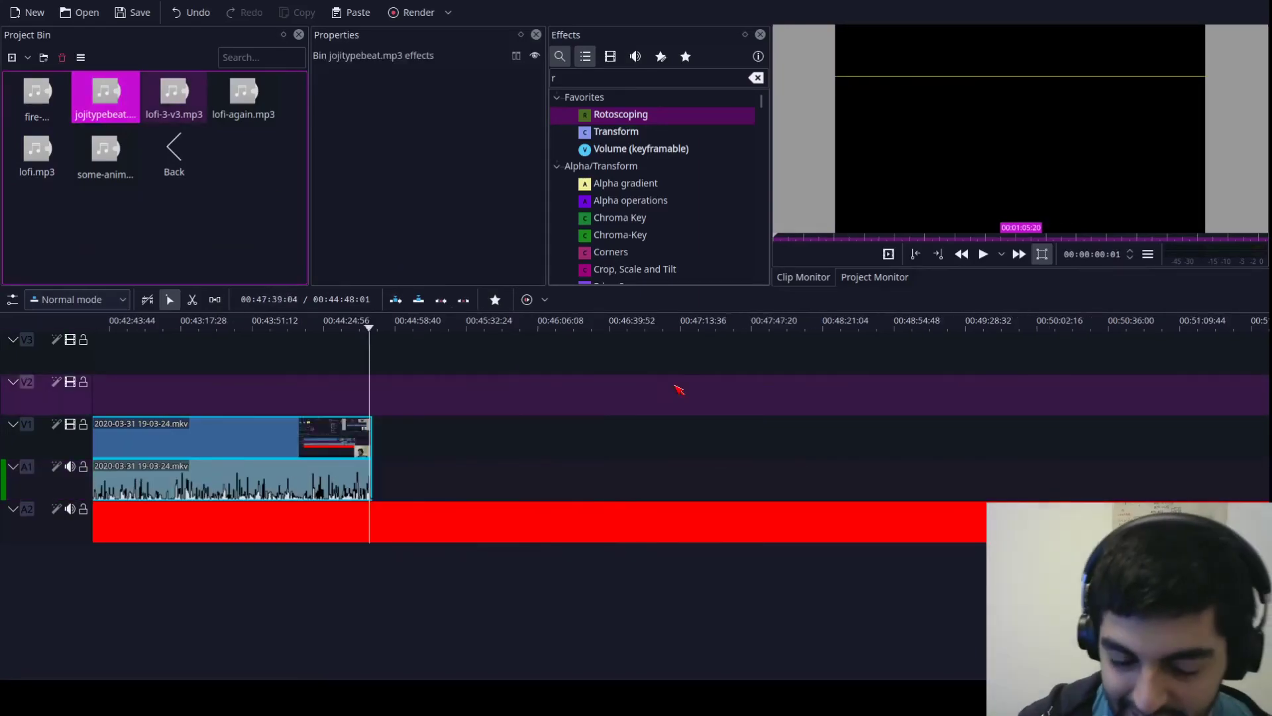
drag(106, 96, 462, 446)
scroll(477, 445, up, 4)
ctrl+scroll(827, 454, up, 1)
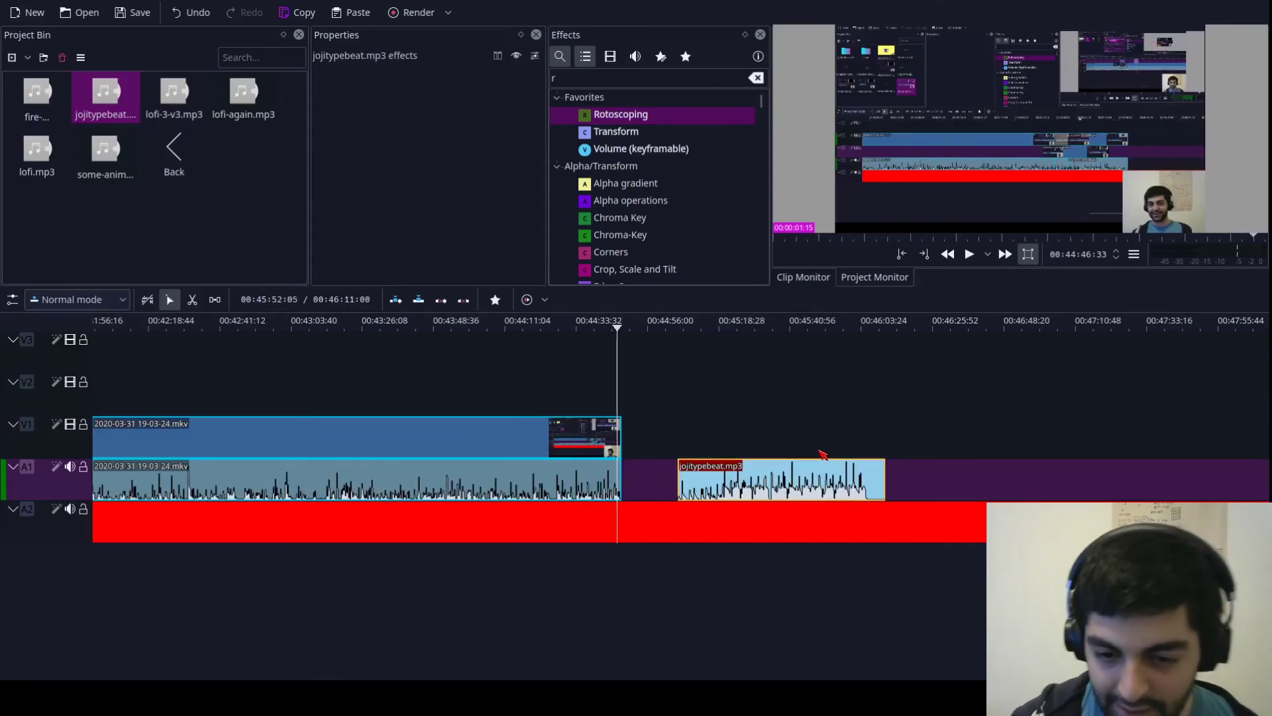
ctrl+scroll(825, 454, up, 1)
drag(779, 471, 683, 475)
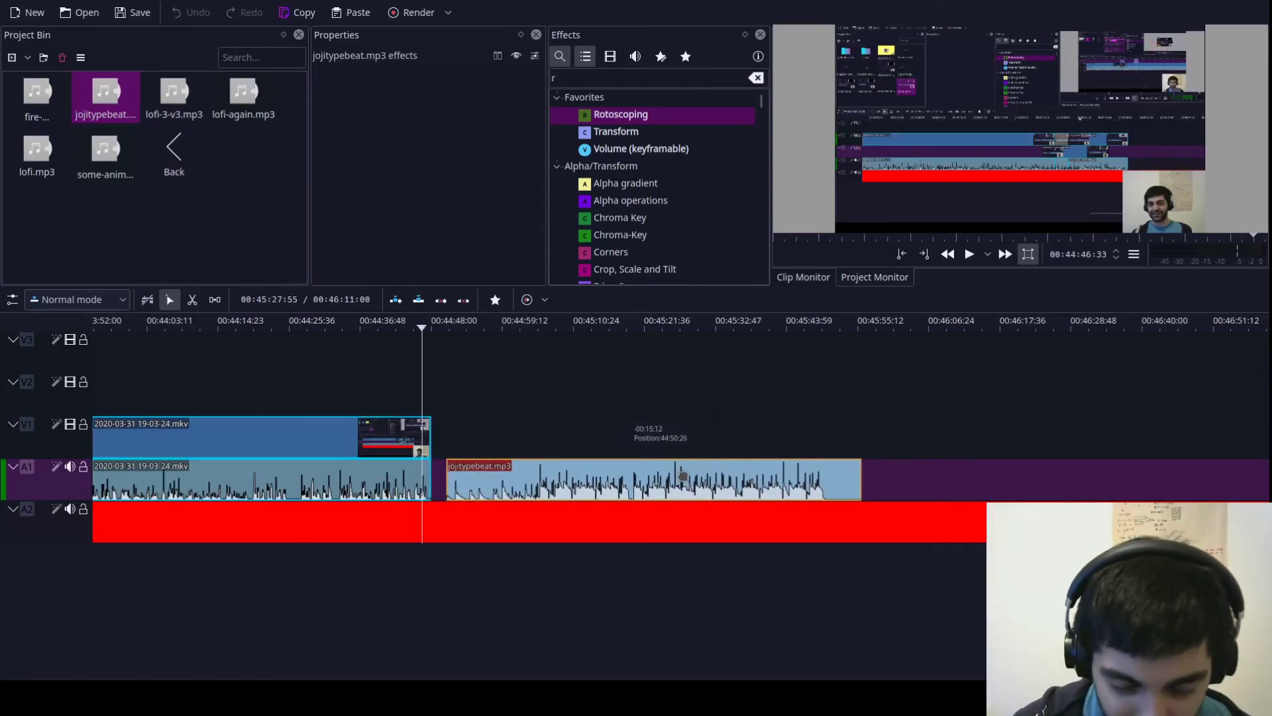
Step: Play the jojitypebeat.mp3 clip from near its beginning and pause at about 00:45:39
click(474, 406)
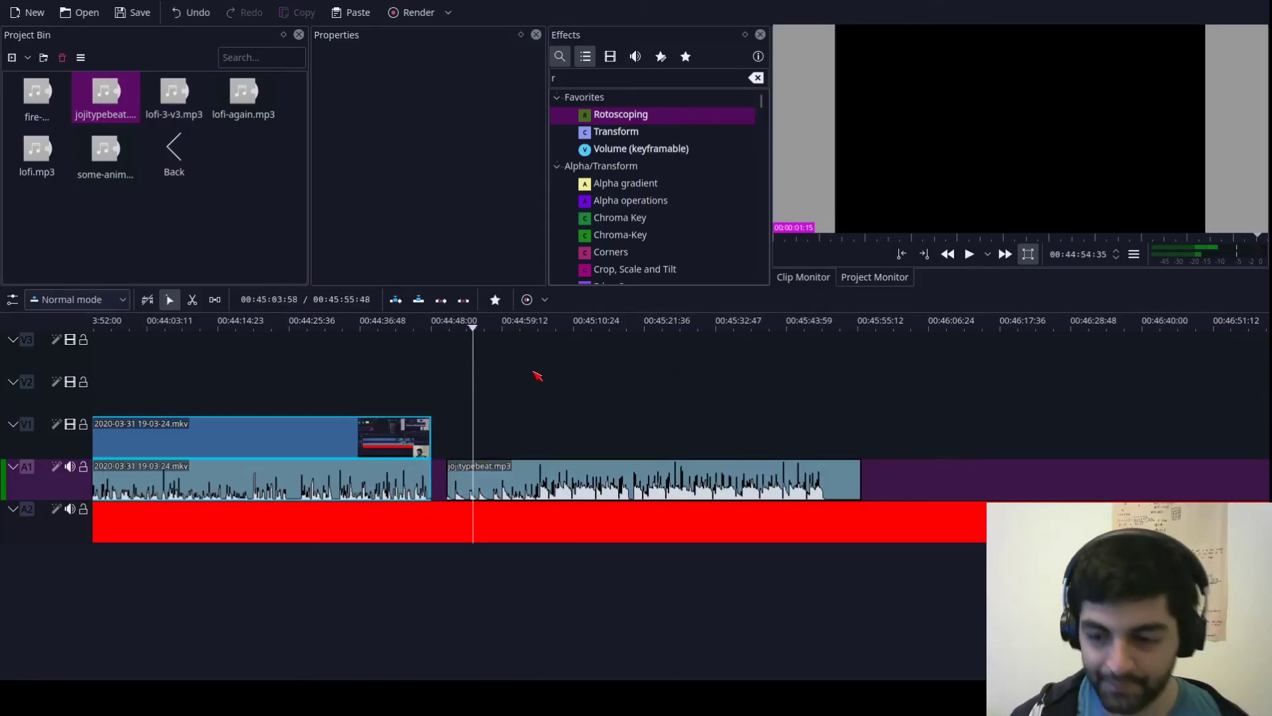
key(space)
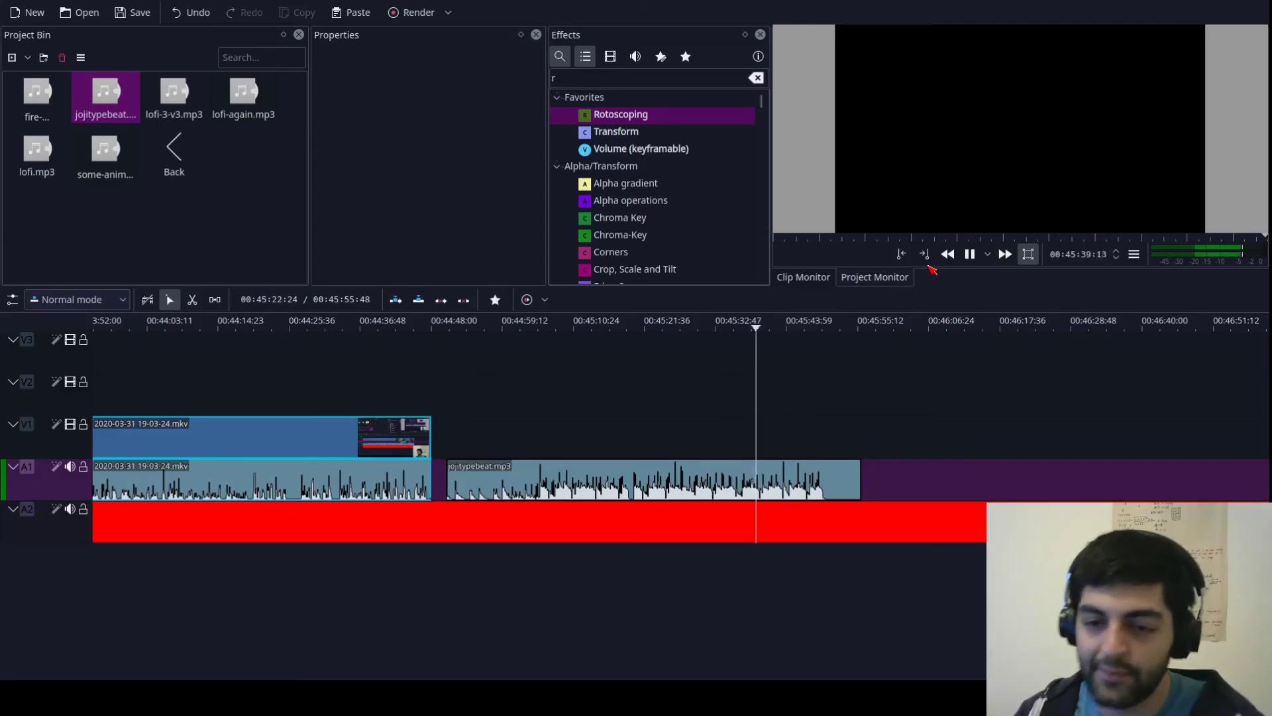
click(971, 255)
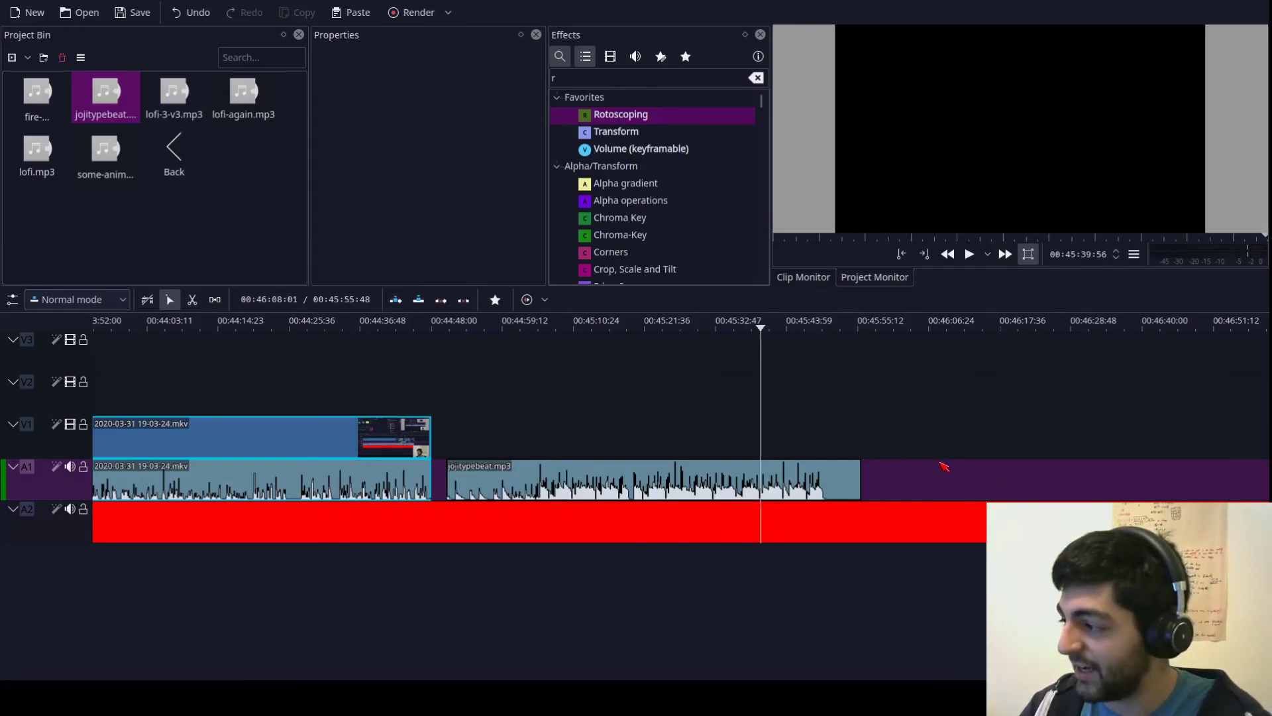
Step: Shift the jojitypebeat.mp3 clip later on A1 and delete it from the track
drag(703, 472, 799, 473)
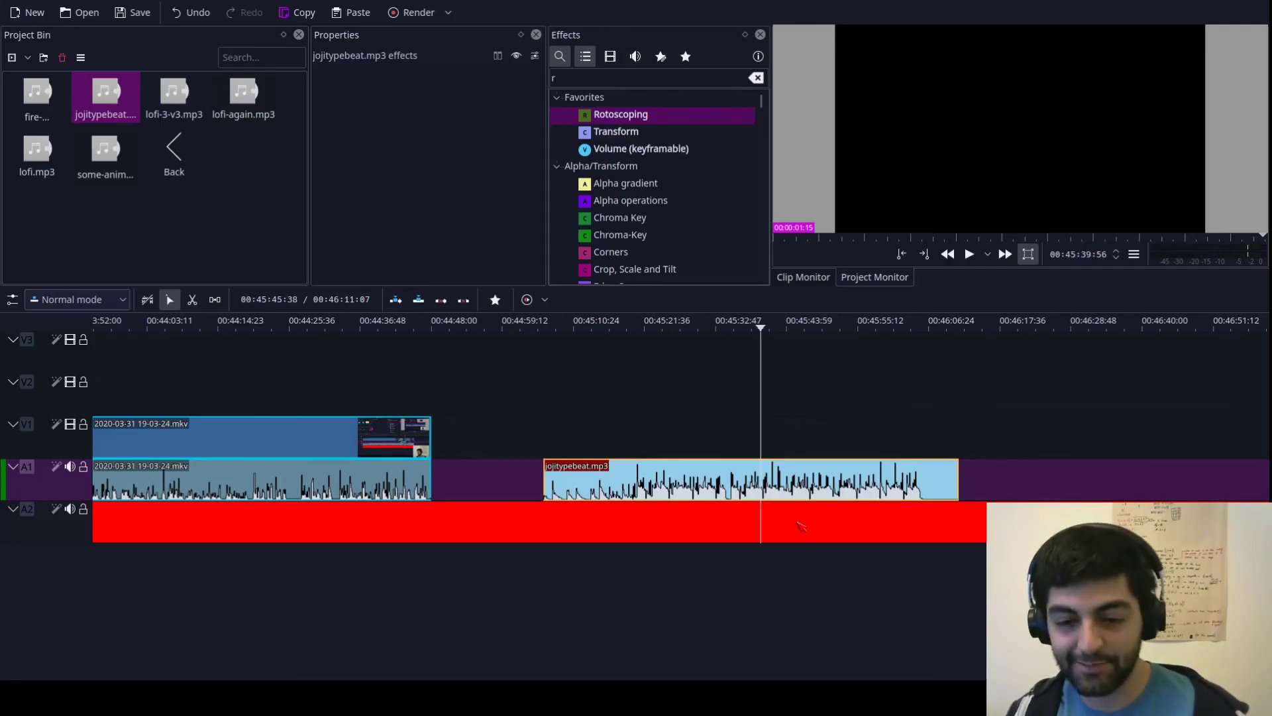
key(Delete)
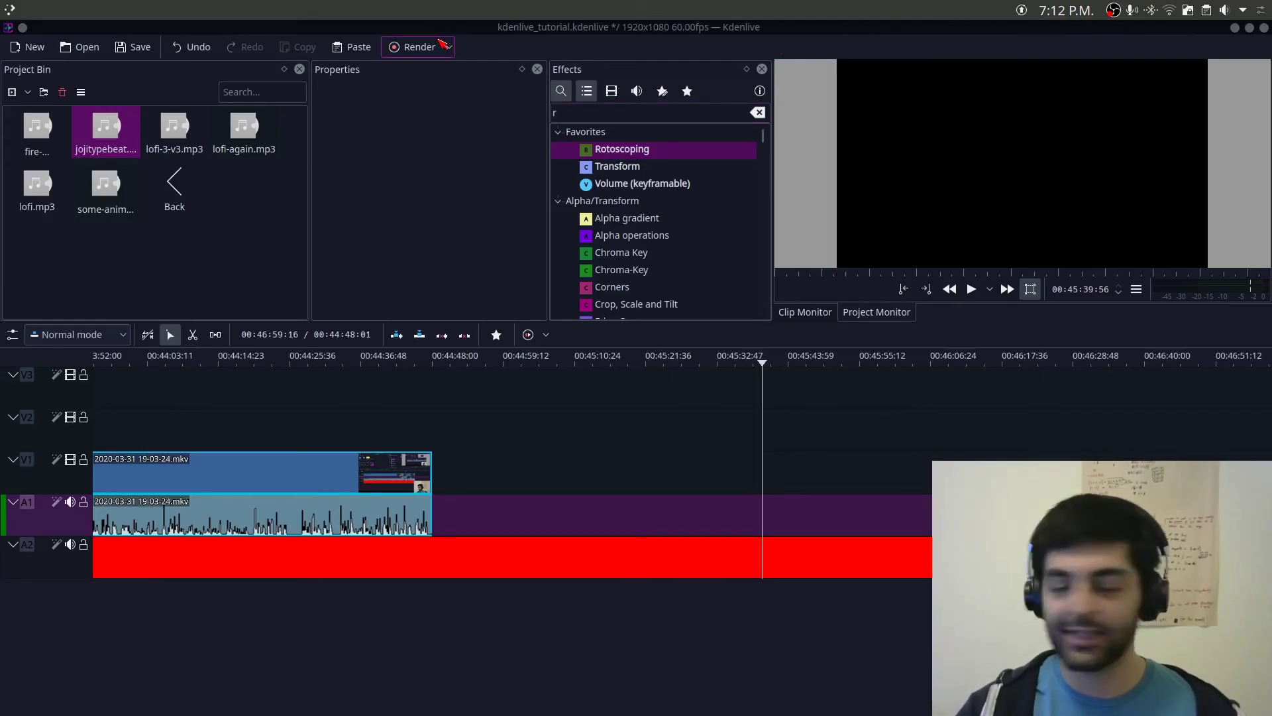
Step: Open and close the rendering settings, and review the whole timeline up to the end of the last recording
click(441, 45)
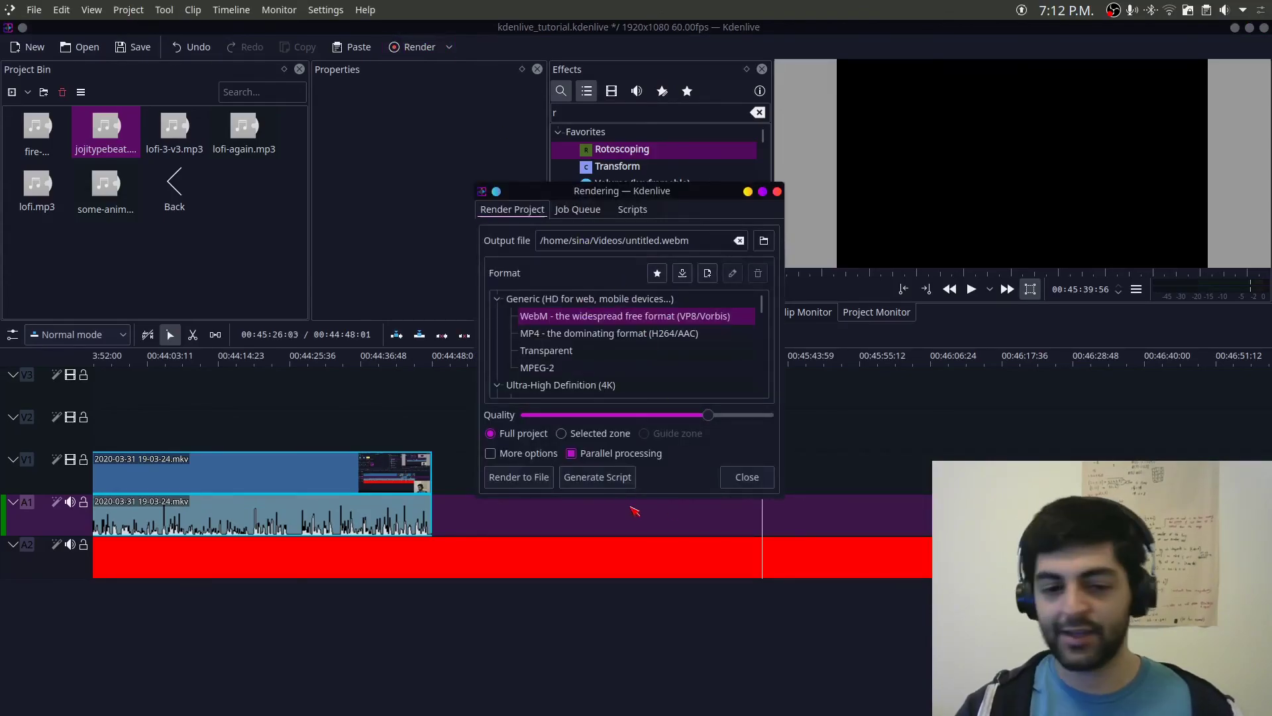
click(743, 477)
click(485, 522)
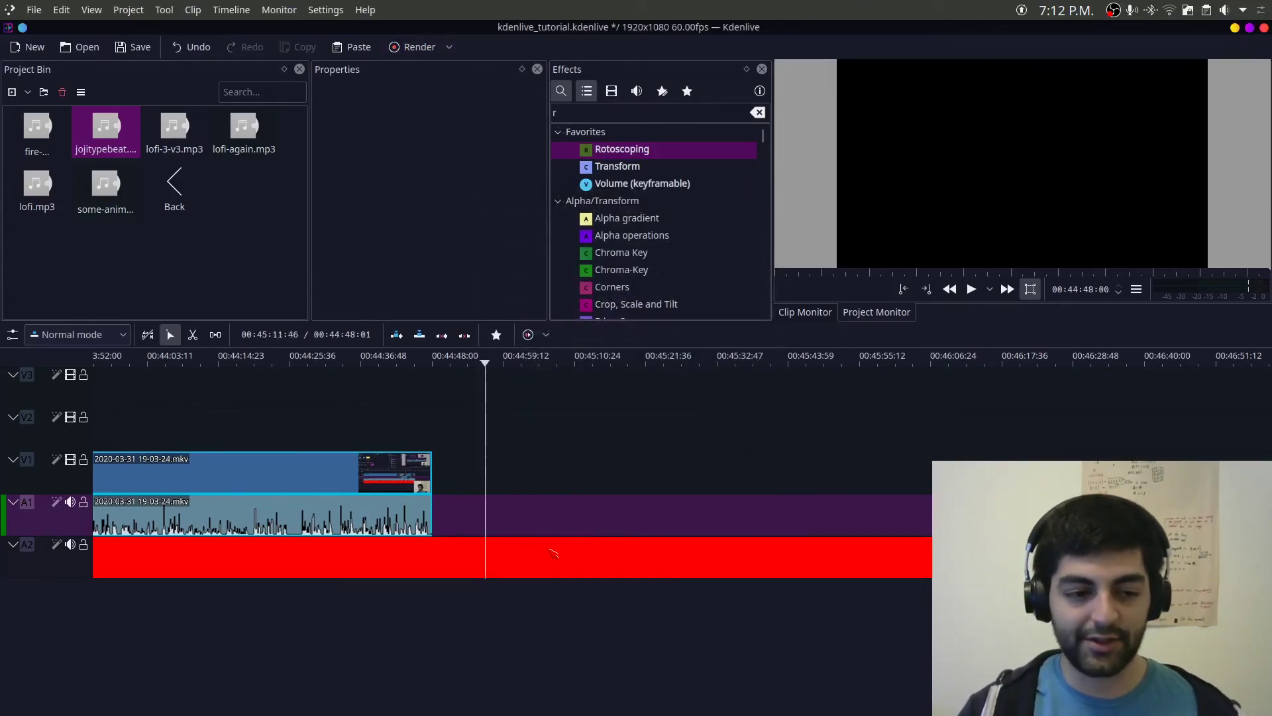
scroll(572, 523, down, 10)
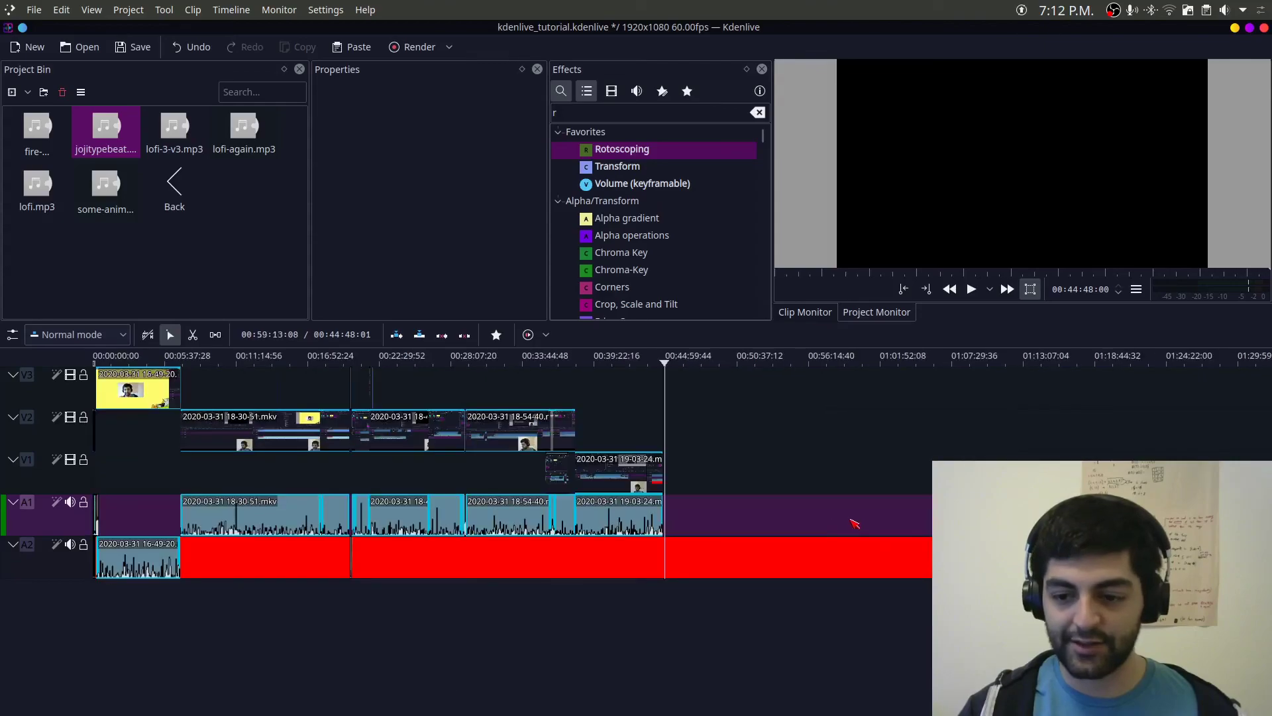
scroll(834, 518, up, 5)
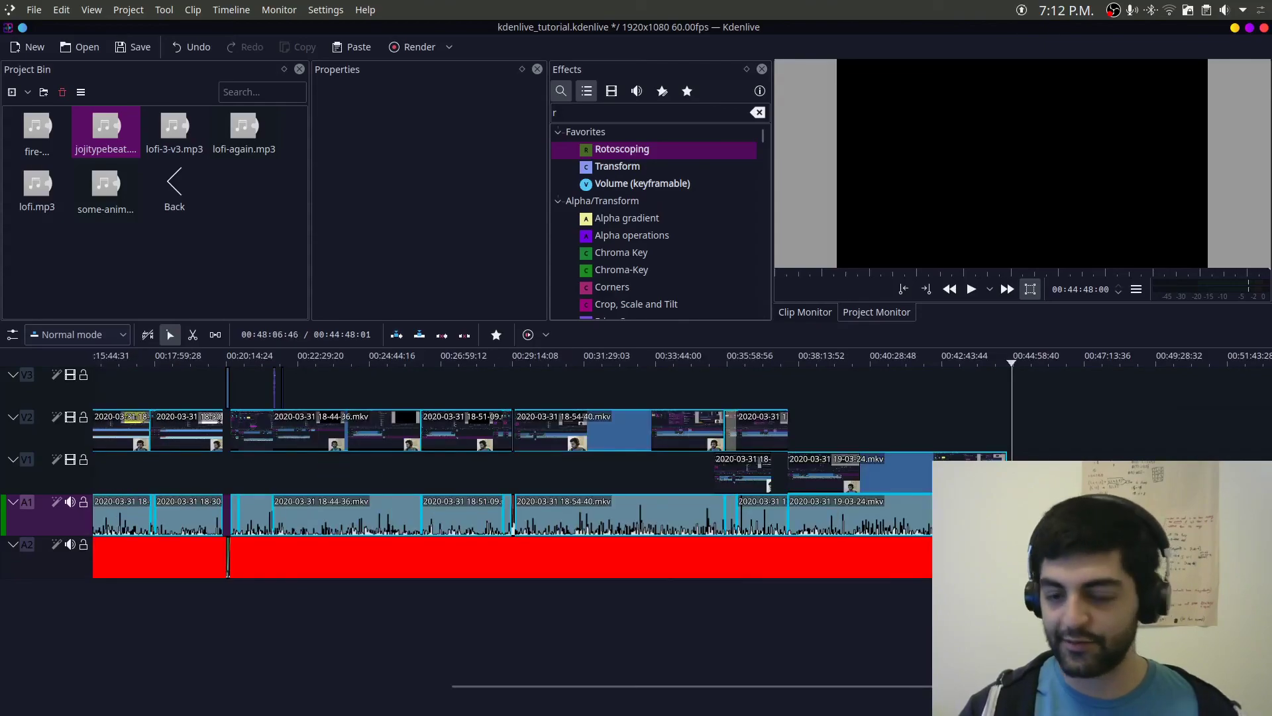
scroll(1126, 517, up, 5)
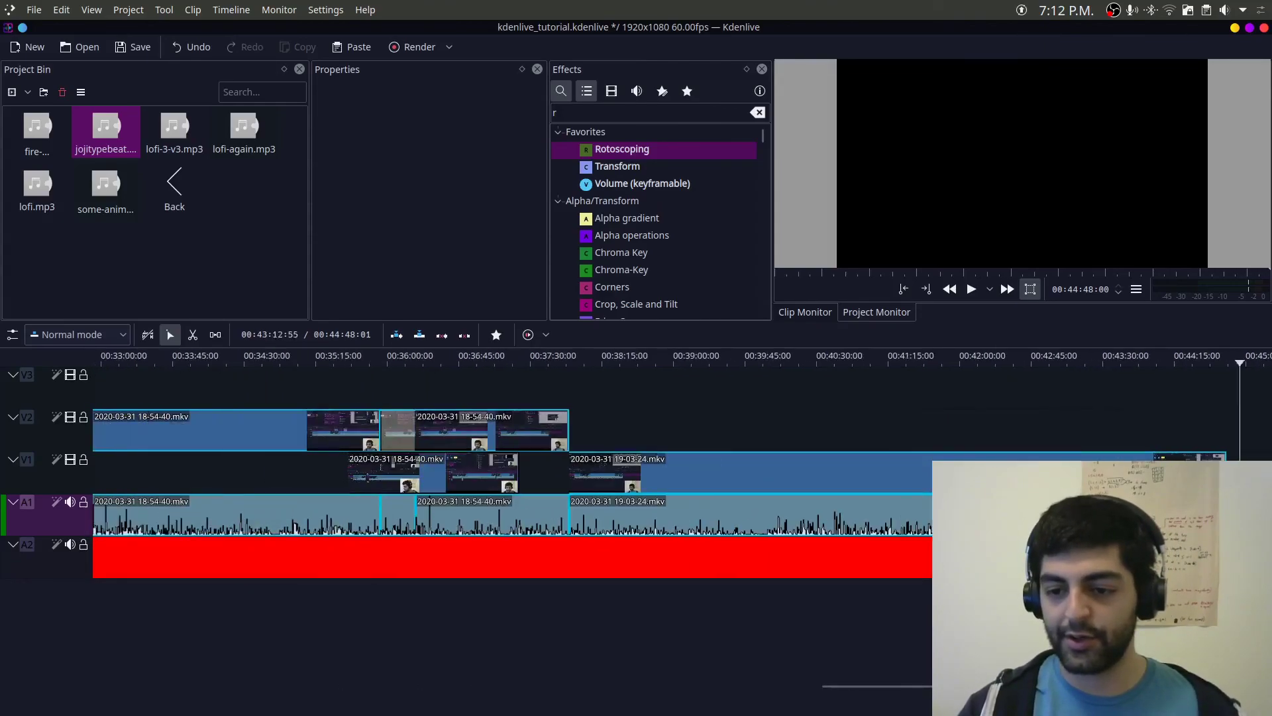
scroll(925, 520, down, 6)
click(736, 555)
click(774, 553)
Step: Open the rendering settings and choose the format "MP4 - the dominating format (H264/AAC)"
click(414, 46)
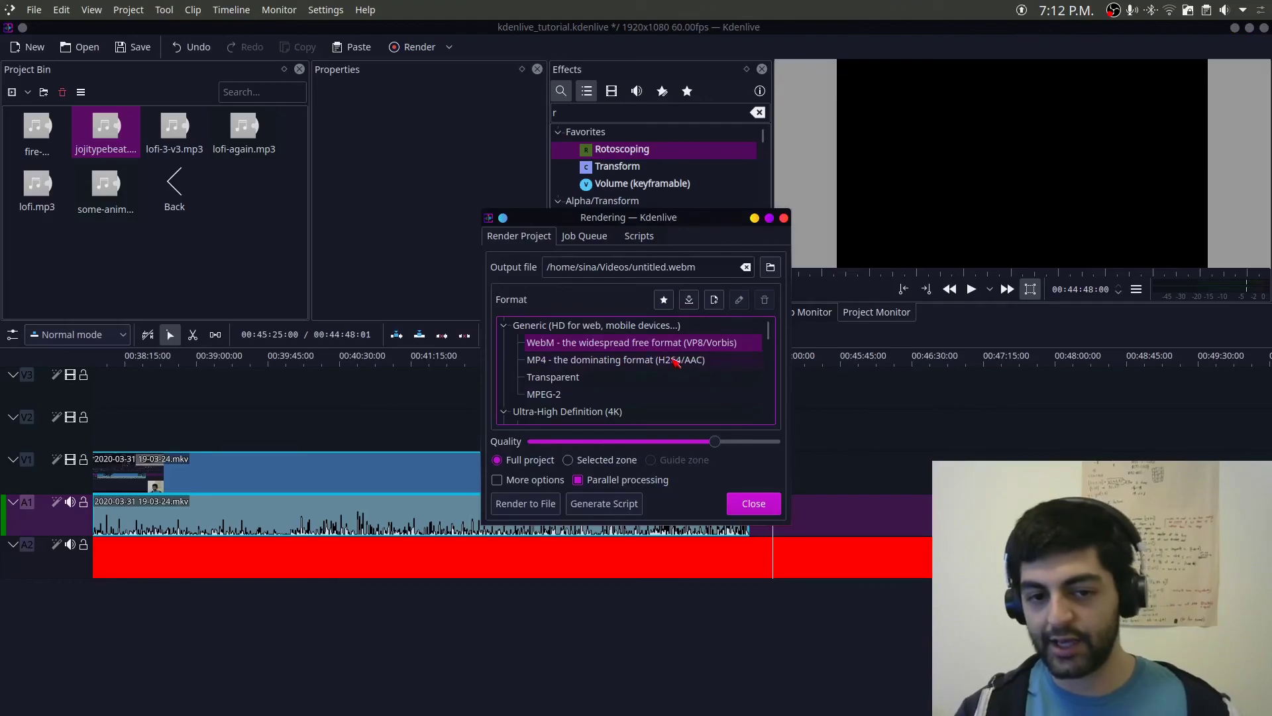
click(675, 361)
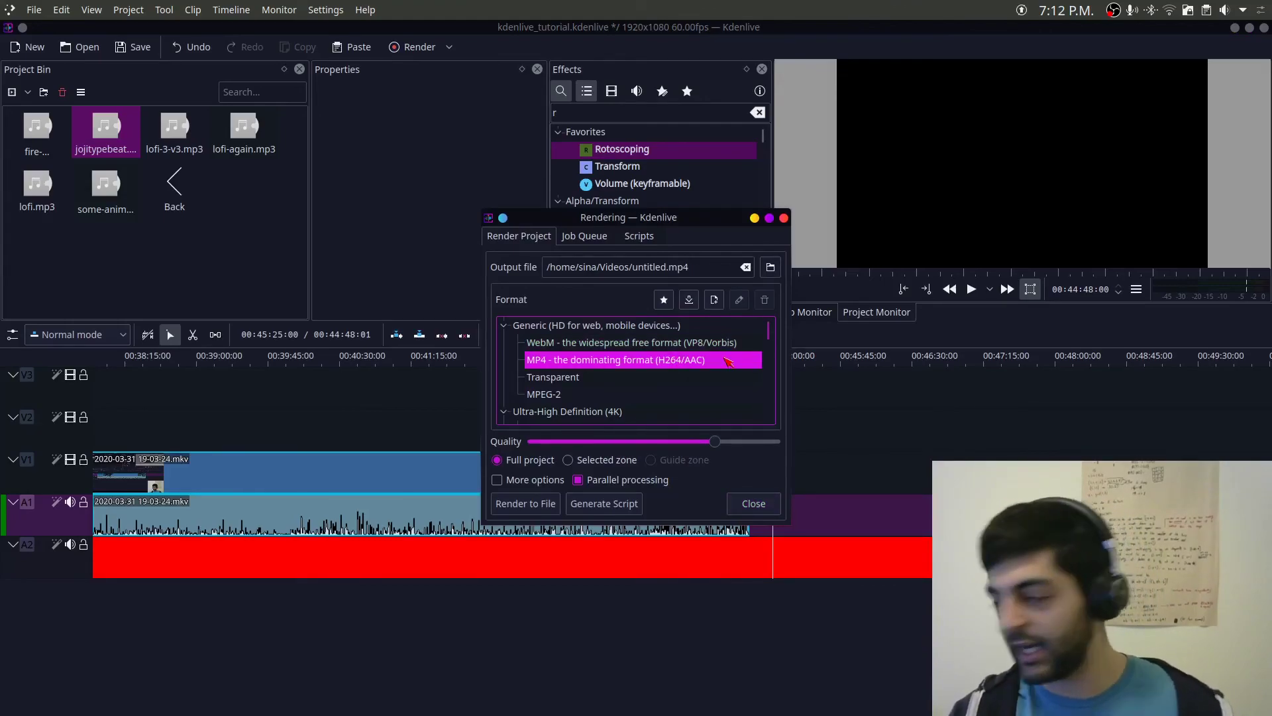
scroll(662, 358, down, 5)
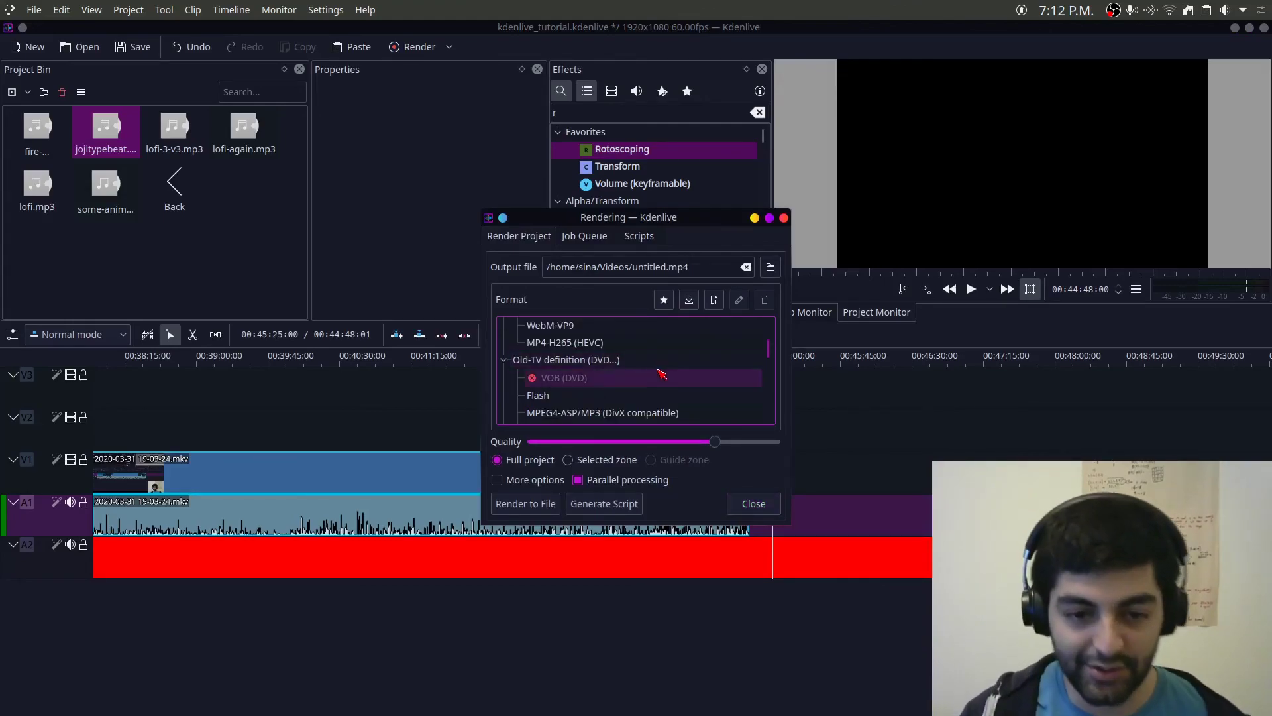
scroll(663, 359, up, 5)
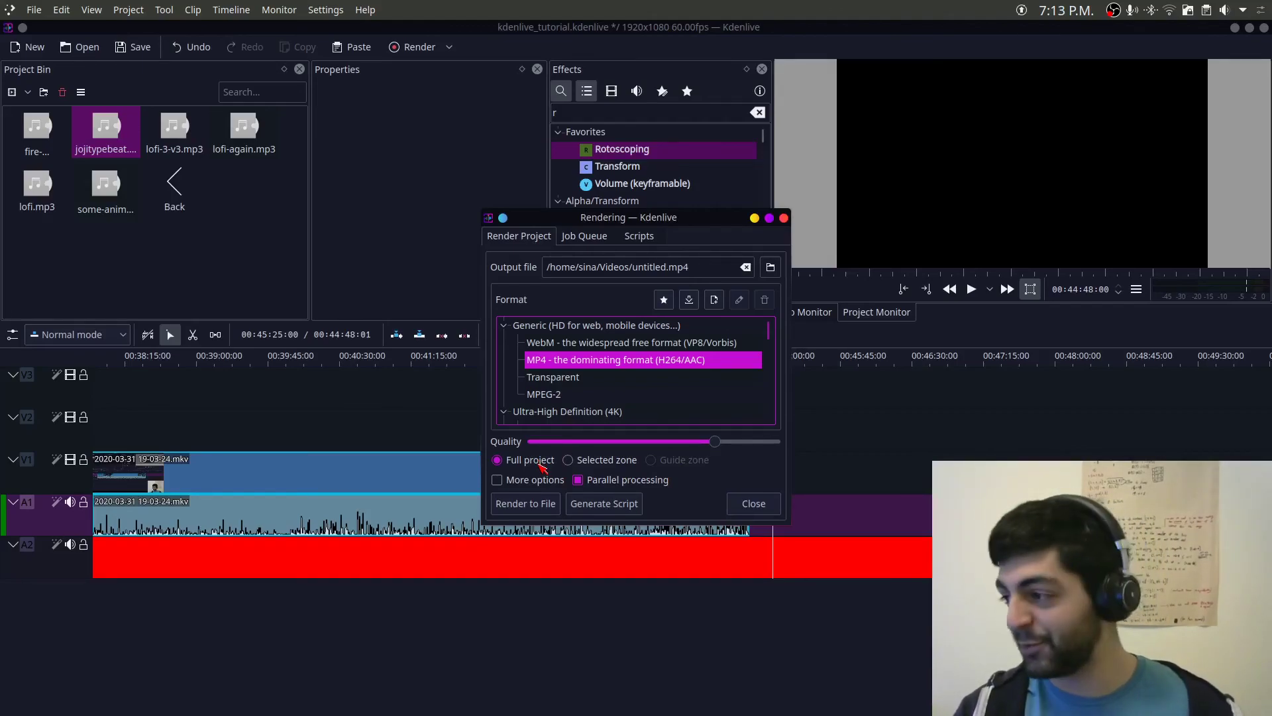
Step: Rename the render output file to kdenlive_tutorial.mp4, keeping it in the Videos folder
click(716, 442)
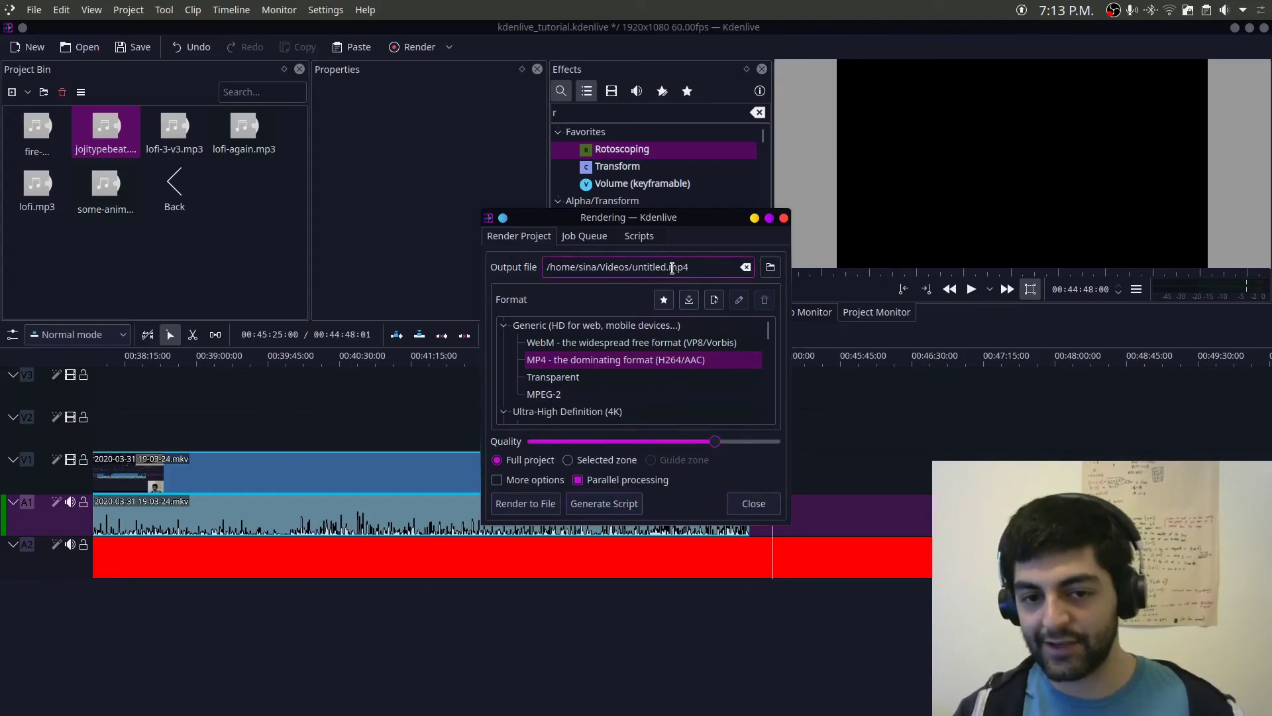
key(BackSpace)
key(BackSpace)
key(BackSpace)
key(BackSpace)
key(BackSpace)
key(BackSpace)
key(BackSpace)
key(BackSpace)
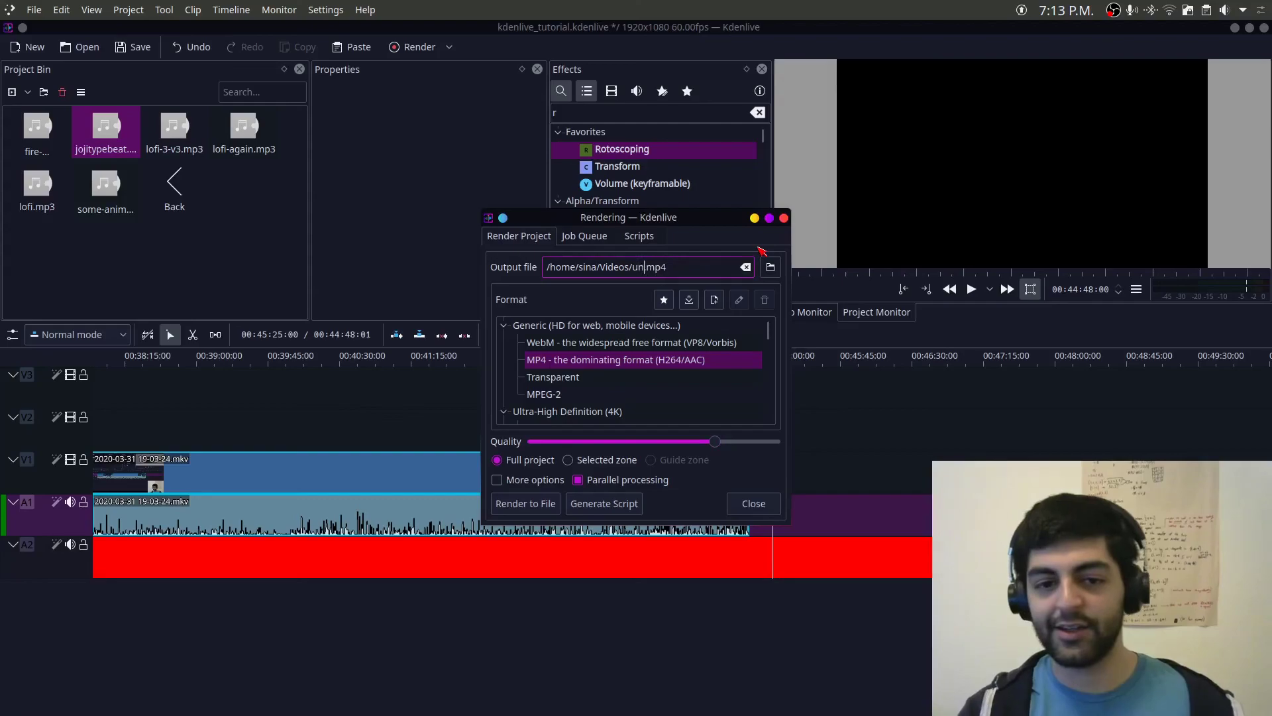
text(kdenlive_tutorial)
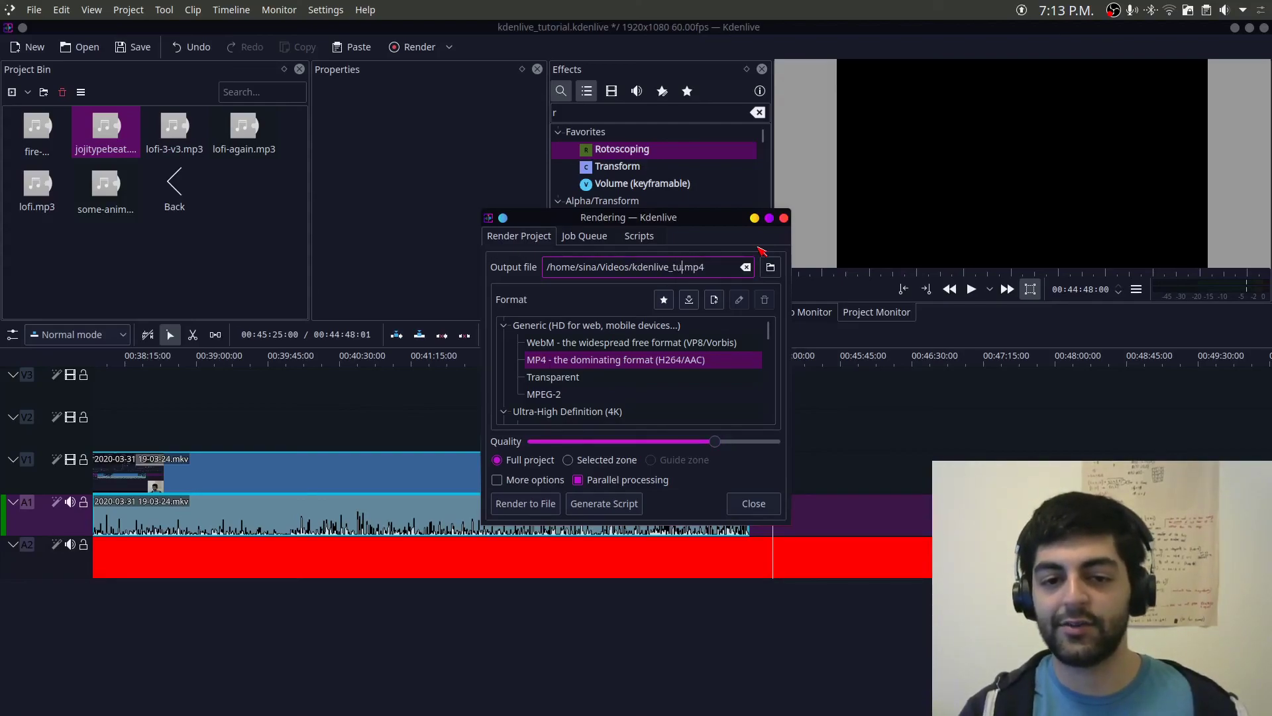